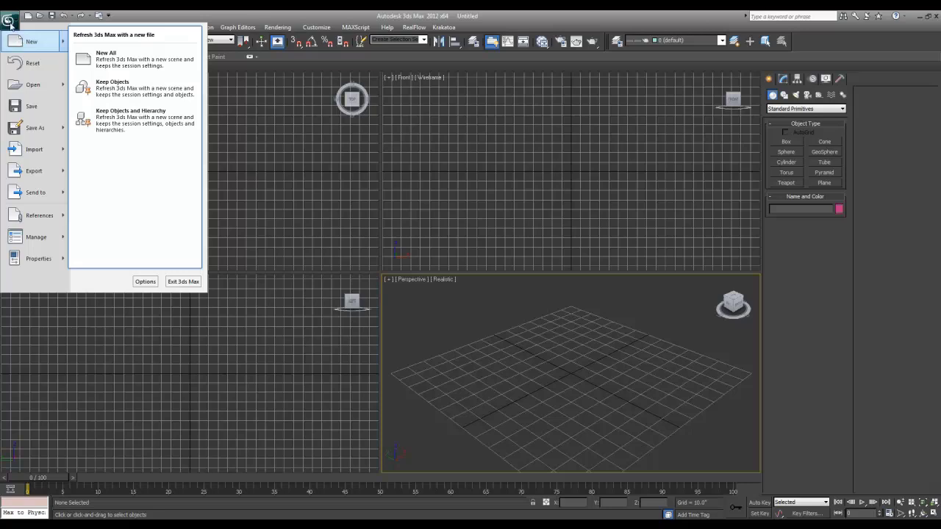
pyautogui.click(9, 19)
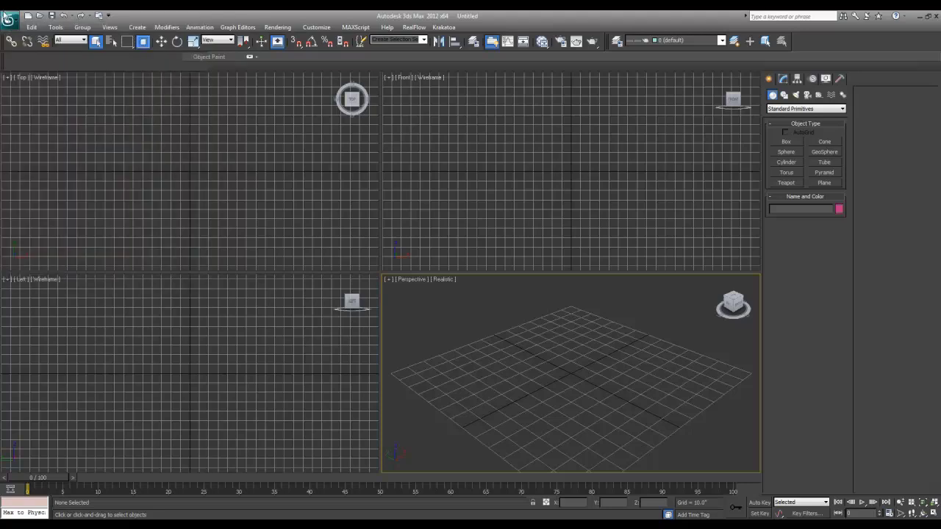
pyautogui.click(9, 19)
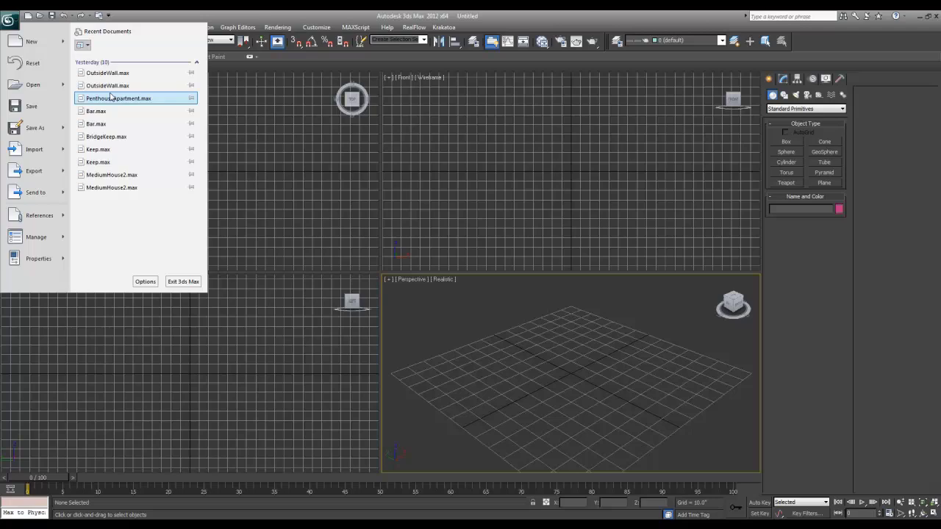
pyautogui.click(435, 362)
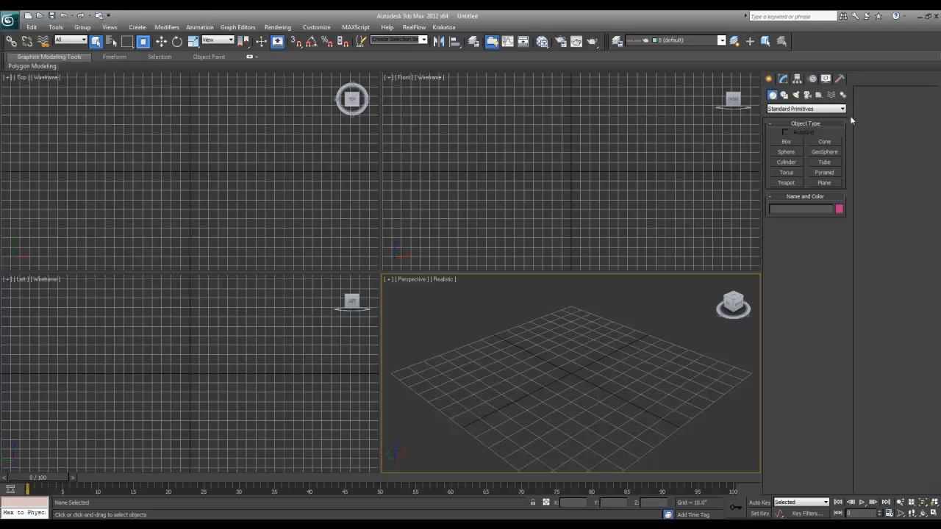
# Check the scene's display unit scale in the units setup and accept it.
pyautogui.click(784, 139)
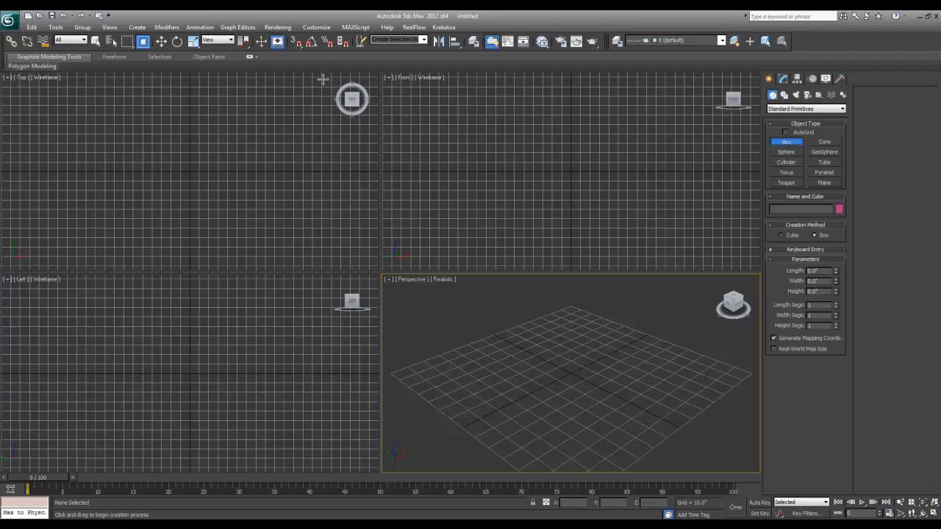
pyautogui.click(286, 29)
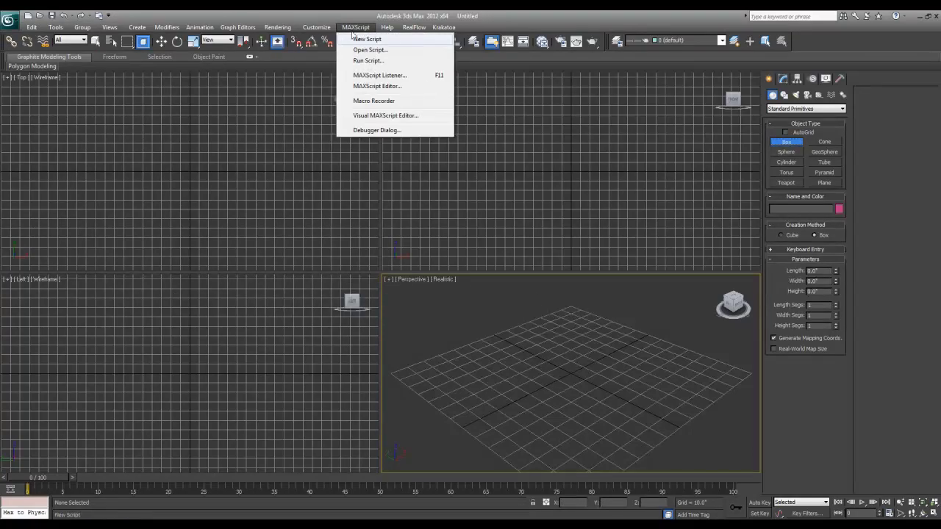
pyautogui.click(334, 156)
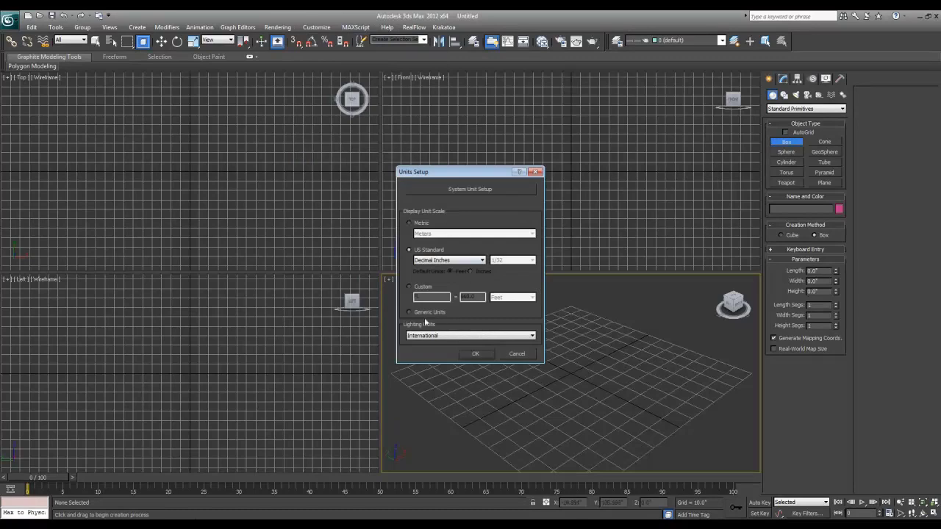
pyautogui.click(475, 352)
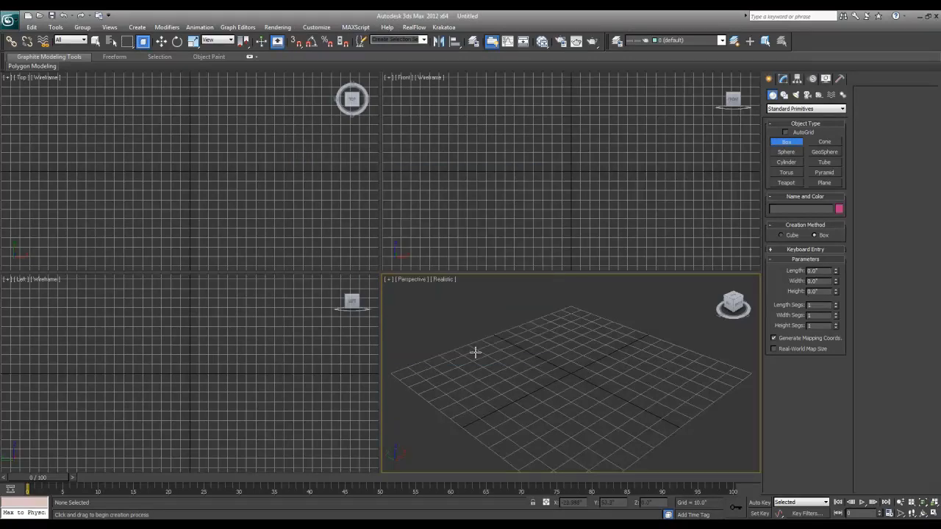
# Maximize the Perspective viewport to fill the whole viewport area.
pyautogui.moveTo(630, 373); pyautogui.dragTo(613, 369, button='middle')
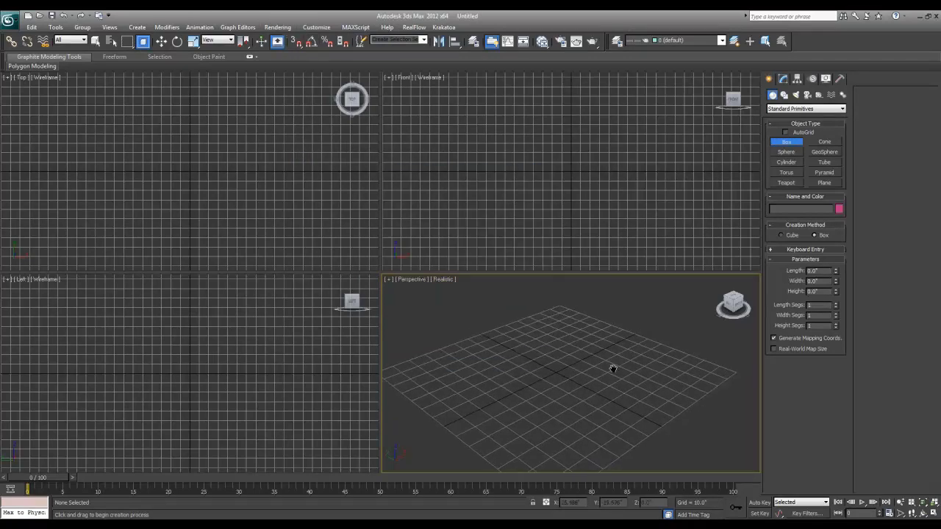
pyautogui.hotkey('alt', 'w')
pyautogui.moveTo(372, 273)
pyautogui.keyDown('alt'); pyautogui.mouseDown(button='middle')
pyautogui.moveTo(480, 307)
pyautogui.moveTo(378, 265)
pyautogui.moveTo(296, 252)
pyautogui.moveTo(374, 217)
pyautogui.moveTo(390, 294)
pyautogui.moveTo(389, 275)
pyautogui.mouseUp(button='middle'); pyautogui.keyUp('alt')
pyautogui.keyDown('alt'); pyautogui.moveTo(452, 301); pyautogui.dragTo(429, 273, button='middle'); pyautogui.keyUp('alt')
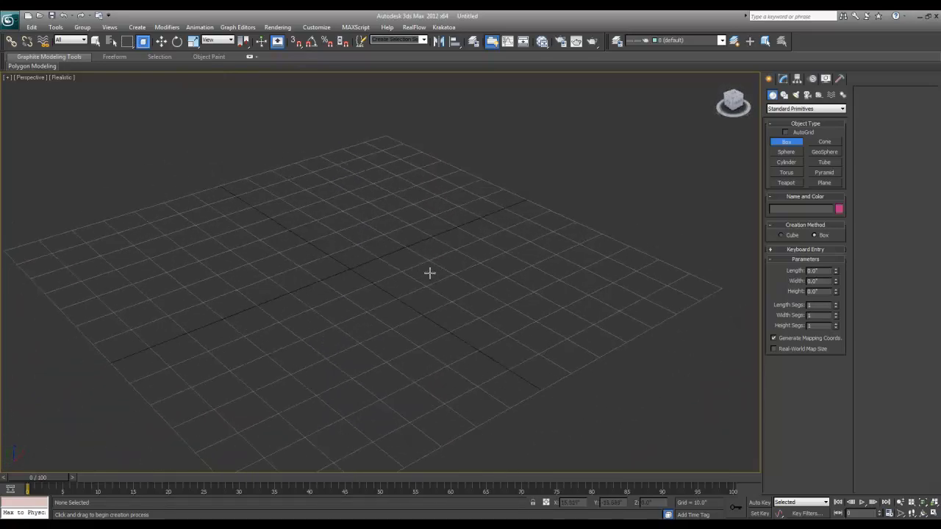
pyautogui.moveTo(470, 255); pyautogui.dragTo(474, 276)
pyautogui.rightClick(472, 275)
pyautogui.moveTo(349, 265); pyautogui.dragTo(347, 285)
pyautogui.rightClick(346, 291)
# Start merging objects from an external 3ds Max file and browse to the SP folder under Documents\3Ds.
pyautogui.click(9, 19)
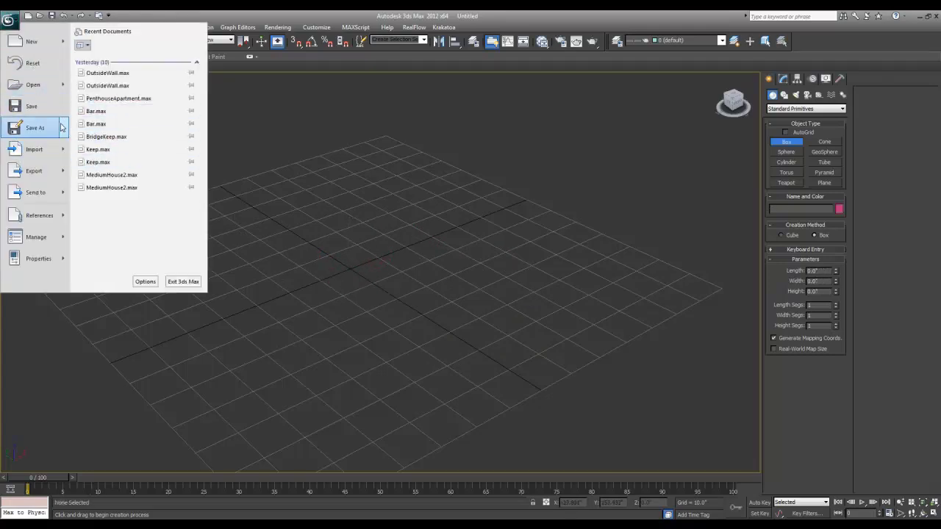
pyautogui.moveTo(64, 88)
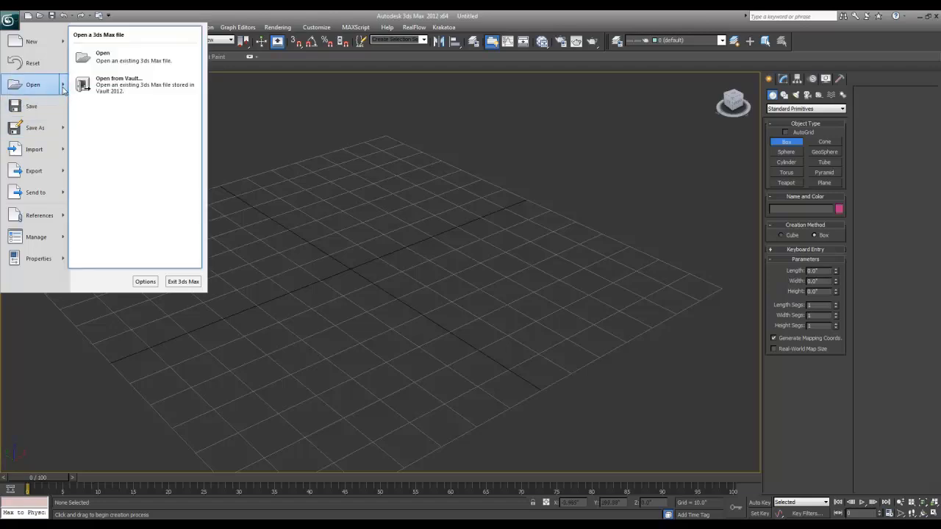
pyautogui.moveTo(65, 150)
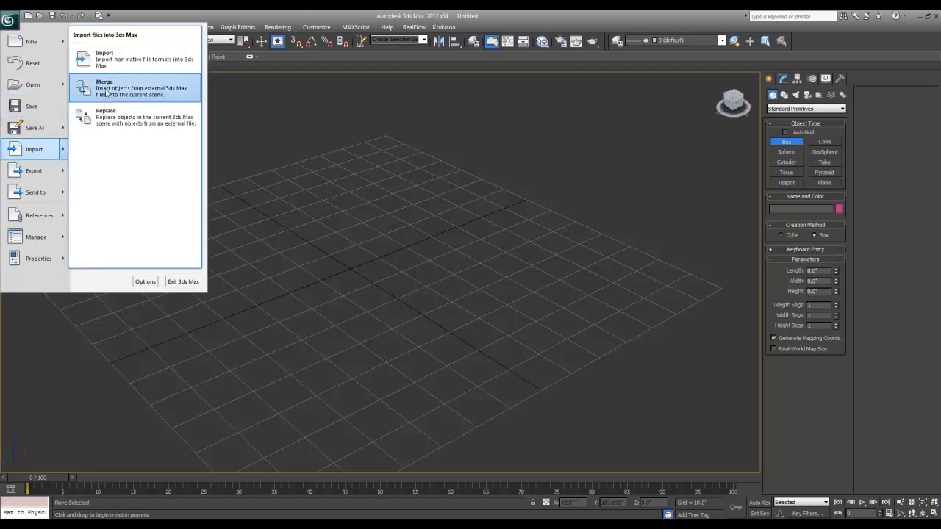
pyautogui.click(107, 93)
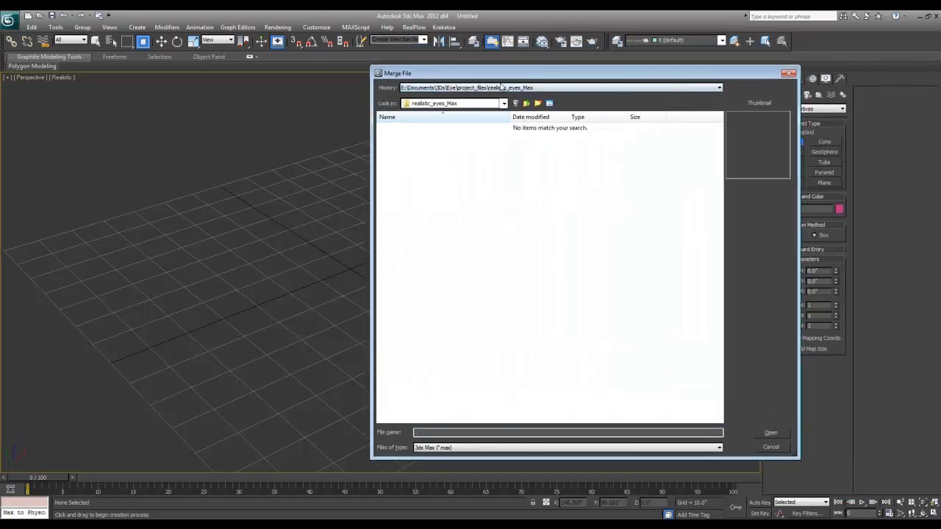
pyautogui.click(503, 88)
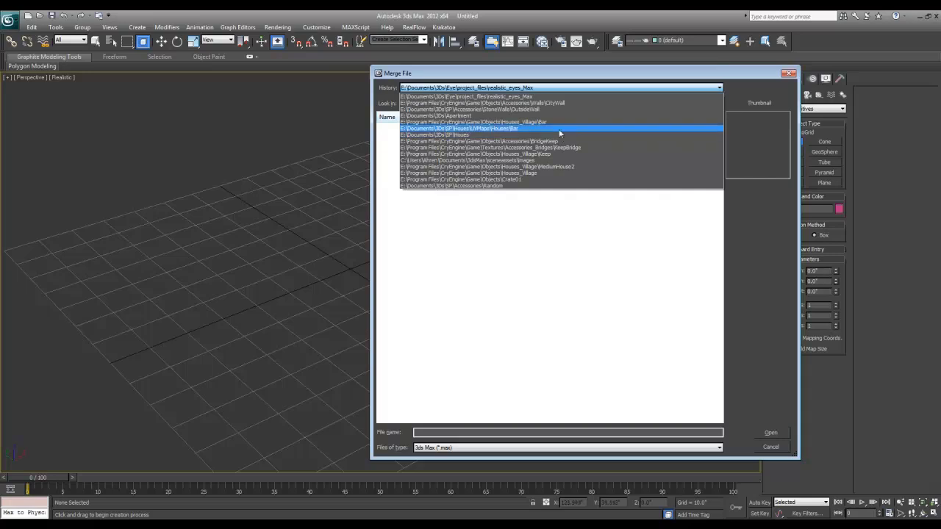
pyautogui.click(561, 109)
pyautogui.click(479, 104)
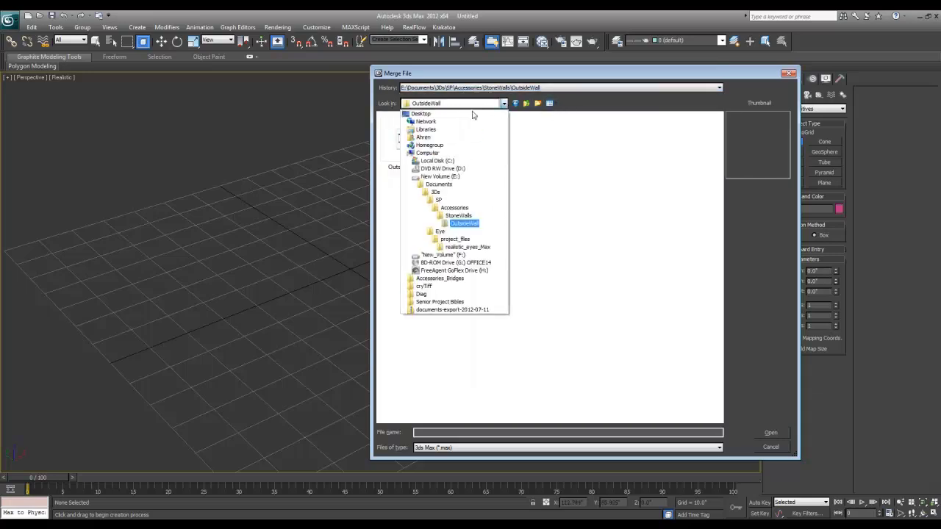
pyautogui.click(441, 199)
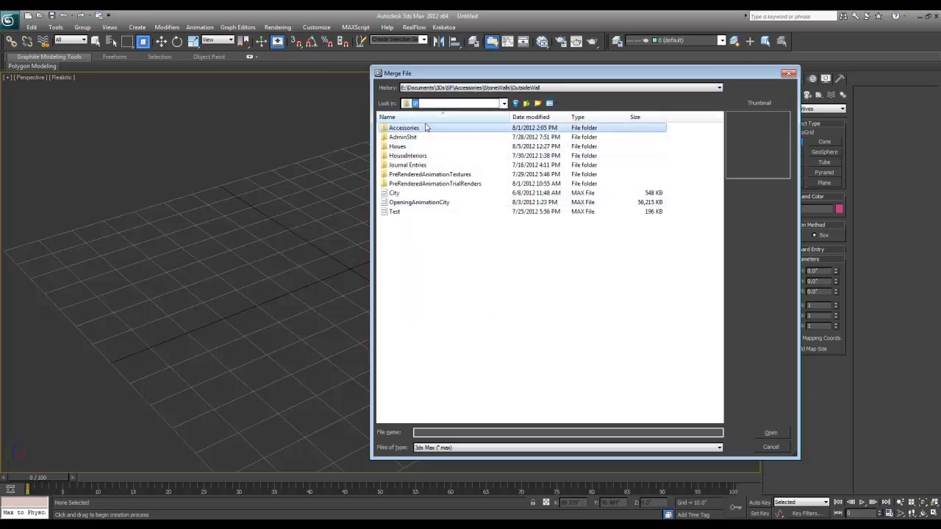
# Merge the Bed object from Table.max in the HouseInteriors\PCHouse folder into the scene.
pyautogui.doubleClick(419, 156)
pyautogui.doubleClick(421, 130)
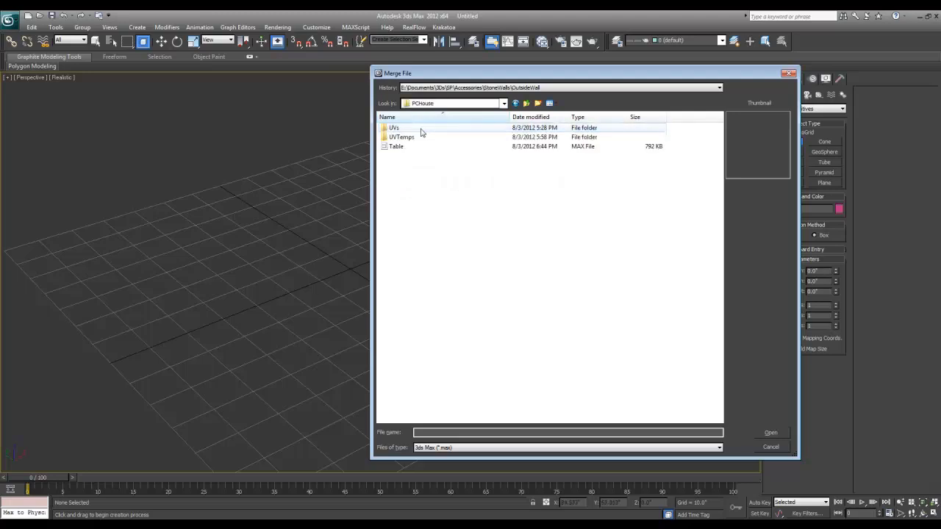
pyautogui.click(515, 103)
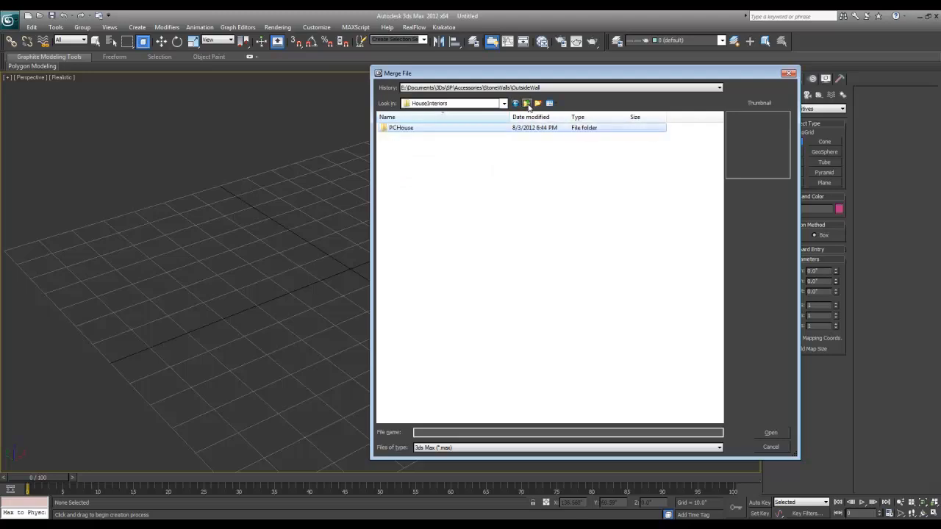
pyautogui.doubleClick(490, 129)
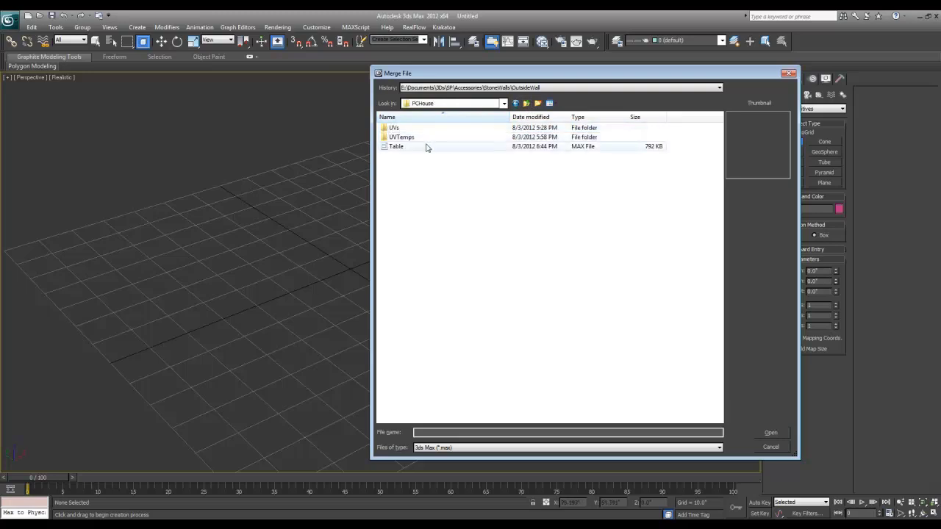
pyautogui.doubleClick(425, 149)
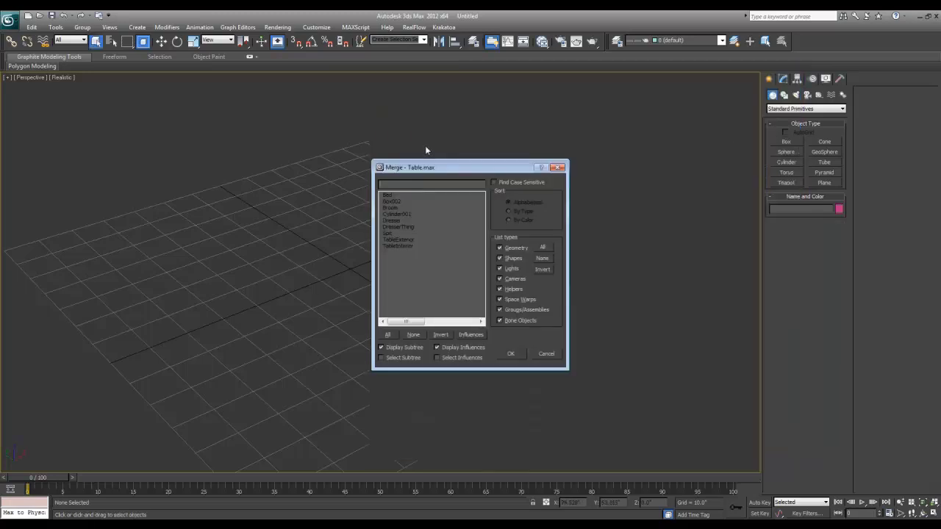
pyautogui.click(401, 196)
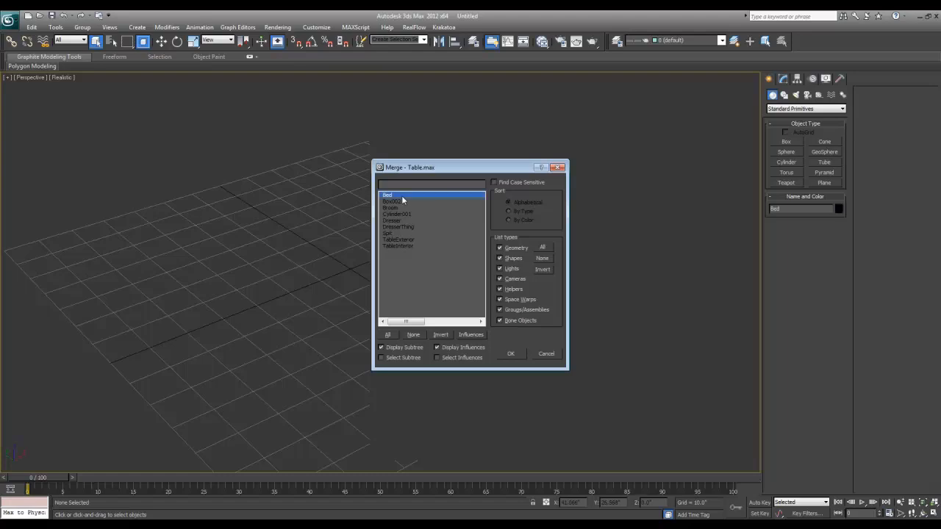
pyautogui.doubleClick(401, 195)
pyautogui.scroll(-3, 484, 283)
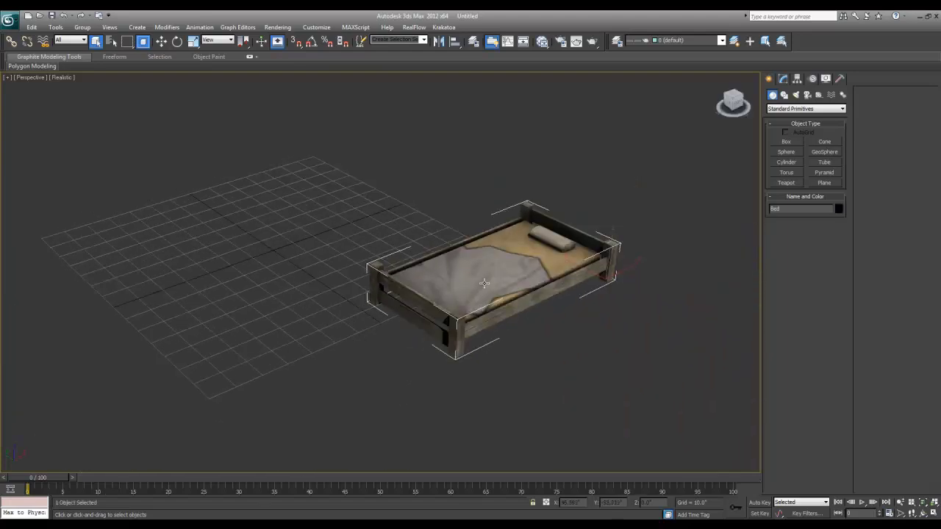
# Move the bed across the ground plane onto the grid, to about X 38 and Y 13.5 inches.
pyautogui.press('w')
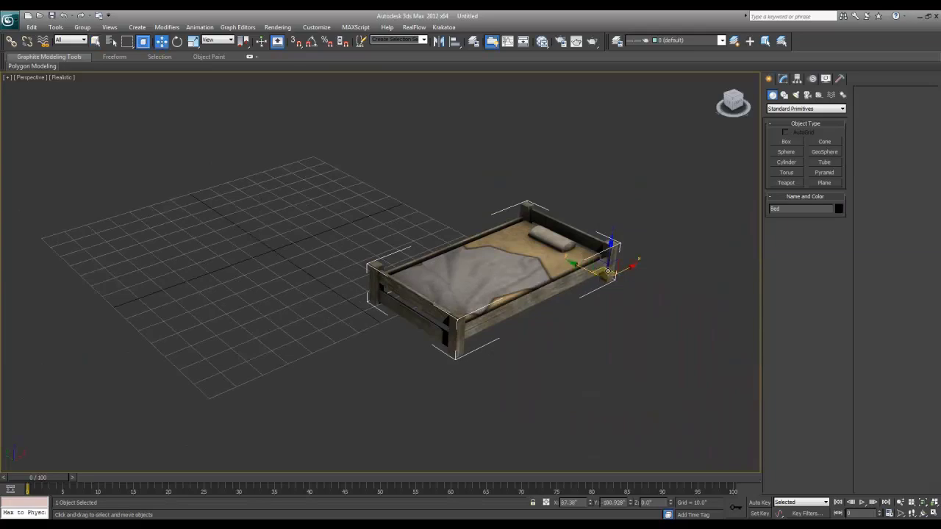
pyautogui.moveTo(607, 269); pyautogui.dragTo(334, 206)
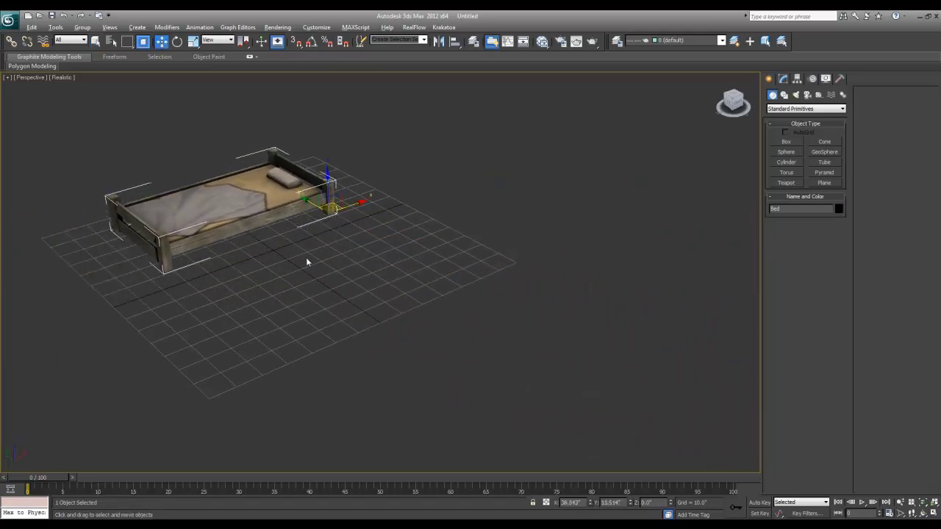
pyautogui.moveTo(307, 260)
pyautogui.keyDown('alt'); pyautogui.mouseDown(button='middle')
pyautogui.moveTo(355, 272)
pyautogui.moveTo(319, 273)
pyautogui.mouseUp(button='middle'); pyautogui.keyUp('alt')
pyautogui.moveTo(319, 273); pyautogui.dragTo(408, 287, button='middle')
pyautogui.scroll(4, 385, 317)
pyautogui.scroll(-2, 386, 318)
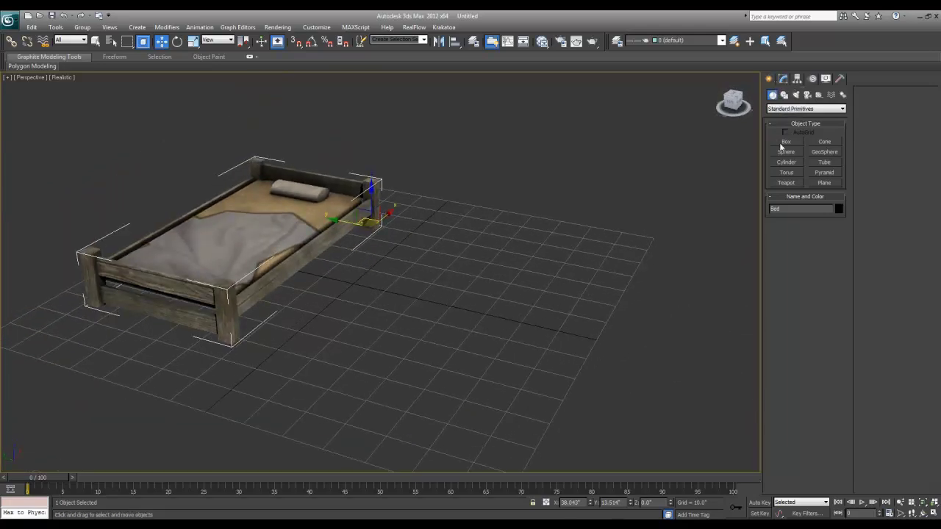
pyautogui.click(784, 142)
pyautogui.moveTo(410, 231)
pyautogui.keyDown('alt'); pyautogui.mouseDown(button='middle')
pyautogui.moveTo(375, 277)
pyautogui.moveTo(414, 227)
pyautogui.mouseUp(button='middle'); pyautogui.keyUp('alt')
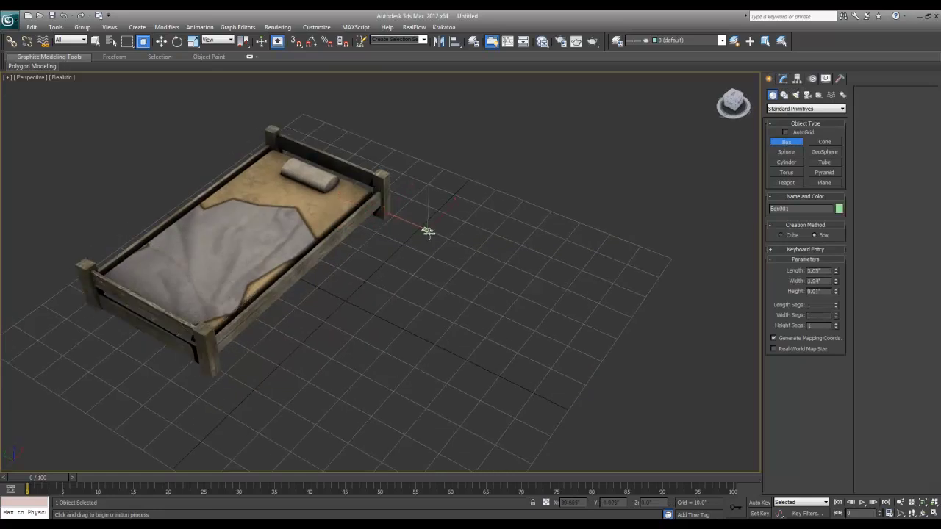
pyautogui.moveTo(428, 233)
pyautogui.mouseDown()
pyautogui.moveTo(433, 246)
pyautogui.moveTo(424, 246)
pyautogui.mouseUp()
pyautogui.rightClick(424, 246)
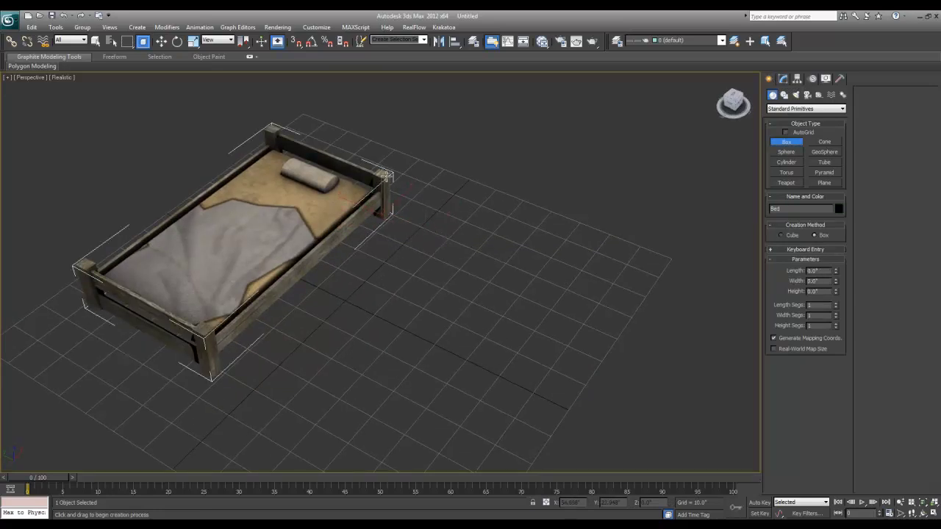
pyautogui.moveTo(414, 229); pyautogui.dragTo(369, 313)
pyautogui.rightClick(366, 309)
# Draw a box over the bed's mattress outline in the Top view, about 75 by 39 inches.
pyautogui.hotkey('alt', 'w')
pyautogui.moveTo(230, 198); pyautogui.dragTo(231, 202, button='middle')
pyautogui.scroll(2, 232, 203)
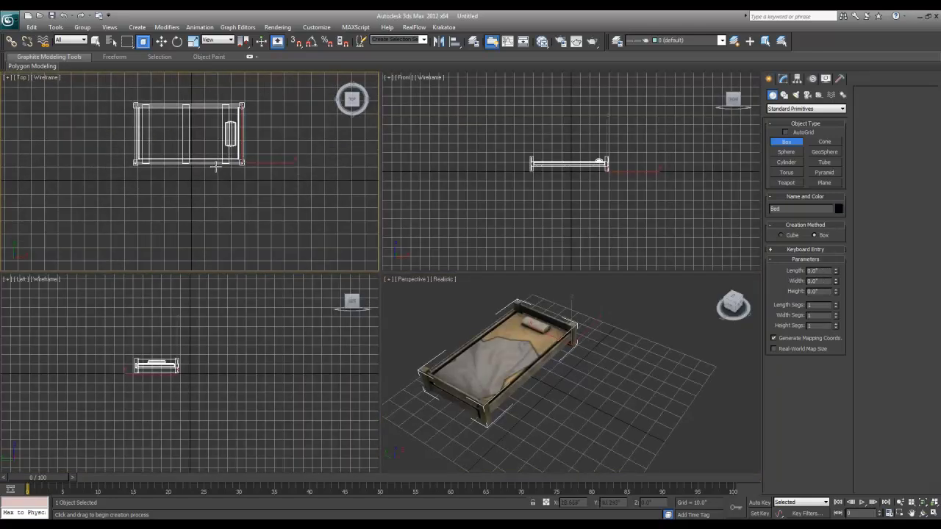
pyautogui.hotkey('alt', 'w')
pyautogui.scroll(4, 221, 165)
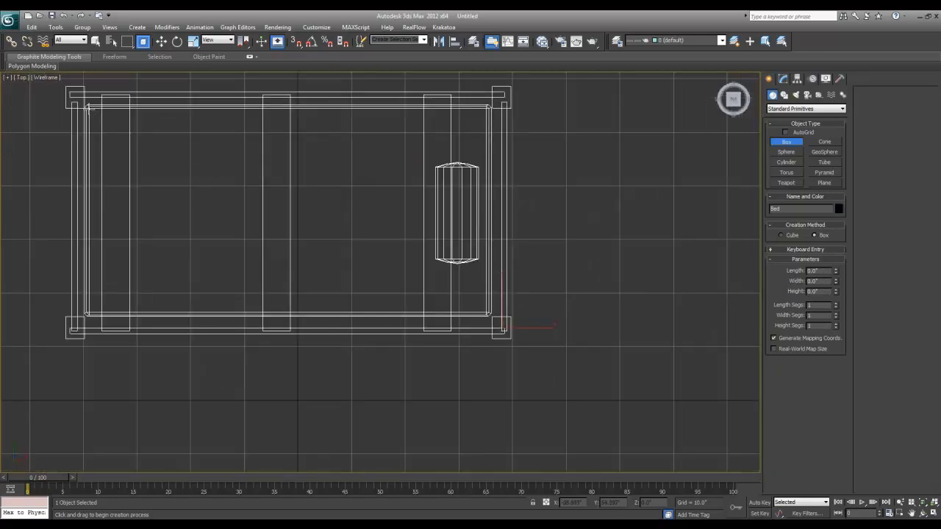
pyautogui.moveTo(86, 107); pyautogui.dragTo(489, 315)
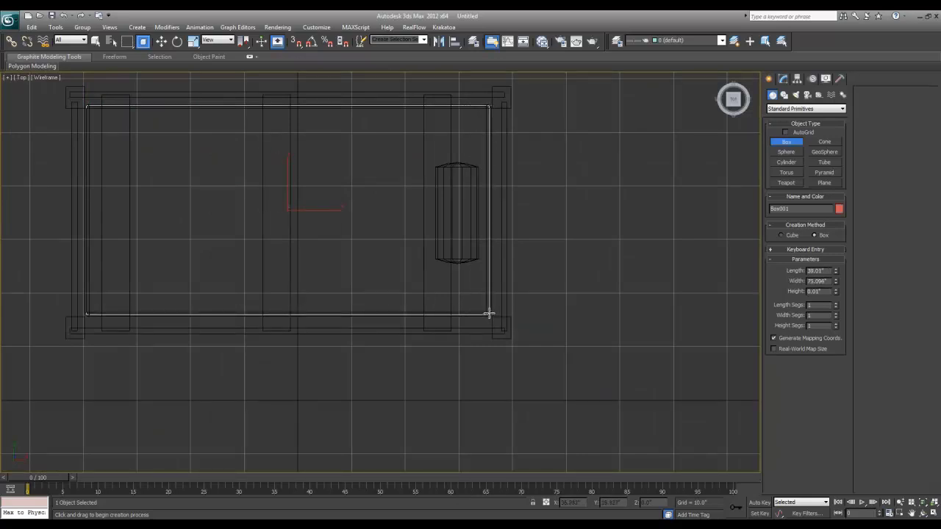
pyautogui.click(488, 296)
# Move the new box along Y out from under the bed to about -32 inches, and the bed away in the opposite direction.
pyautogui.press('w')
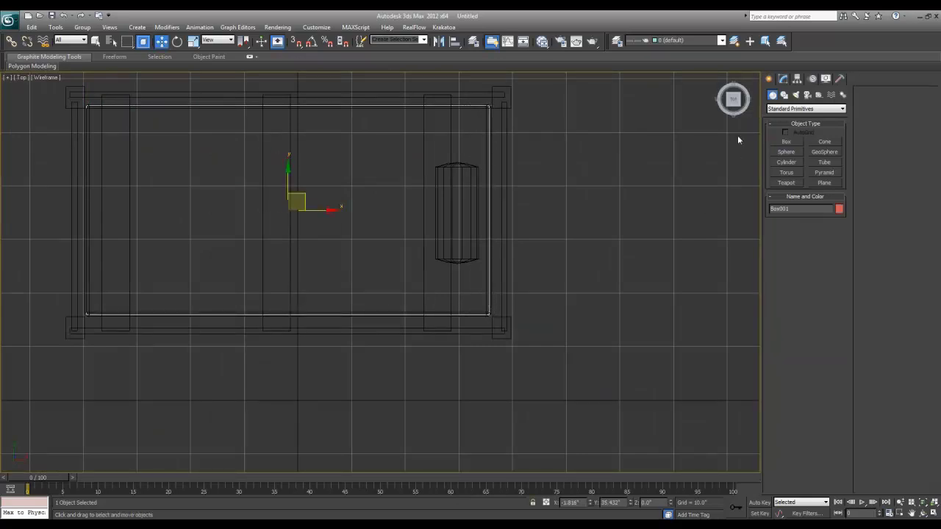
pyautogui.hotkey('alt', 'w')
pyautogui.rightClick(564, 383)
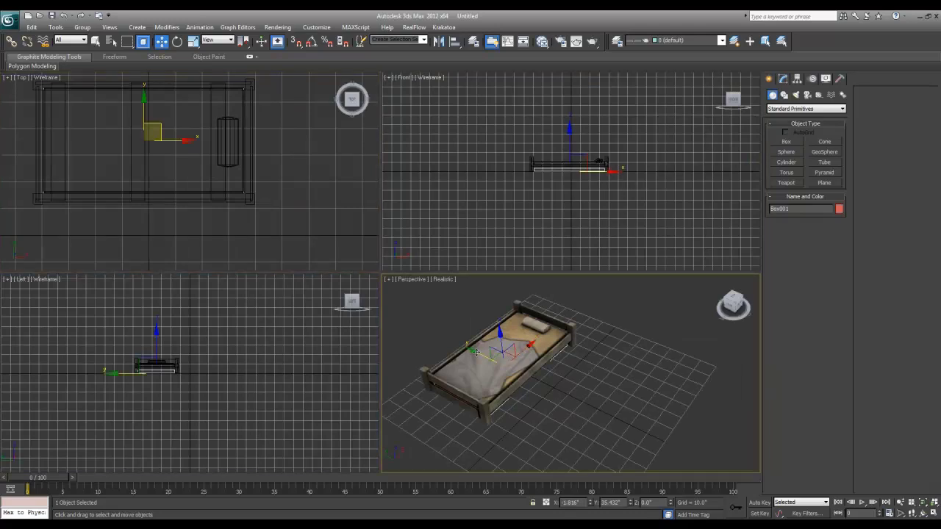
pyautogui.moveTo(477, 352); pyautogui.dragTo(572, 399)
pyautogui.click(512, 388)
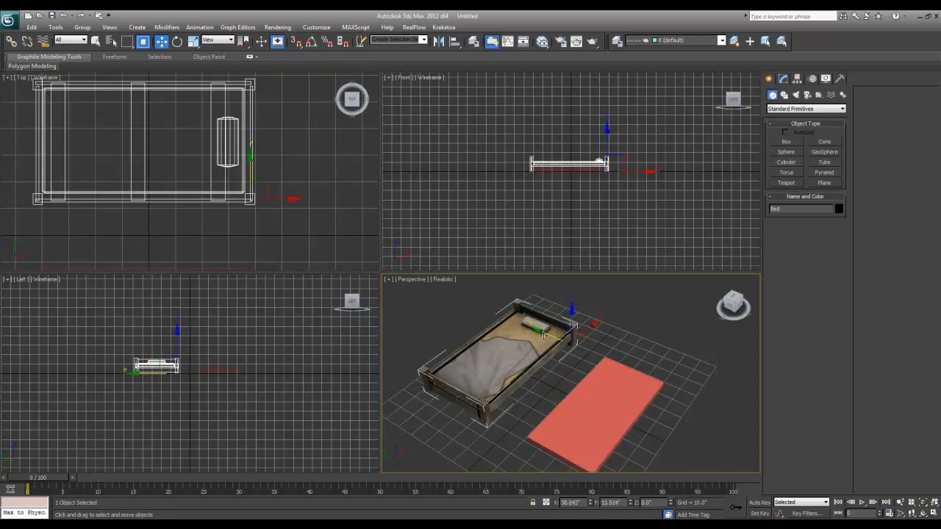
pyautogui.moveTo(543, 335); pyautogui.dragTo(435, 290)
# Centre the mattress box on the world origin by resetting its X and Y positions to 0.
pyautogui.click(591, 384)
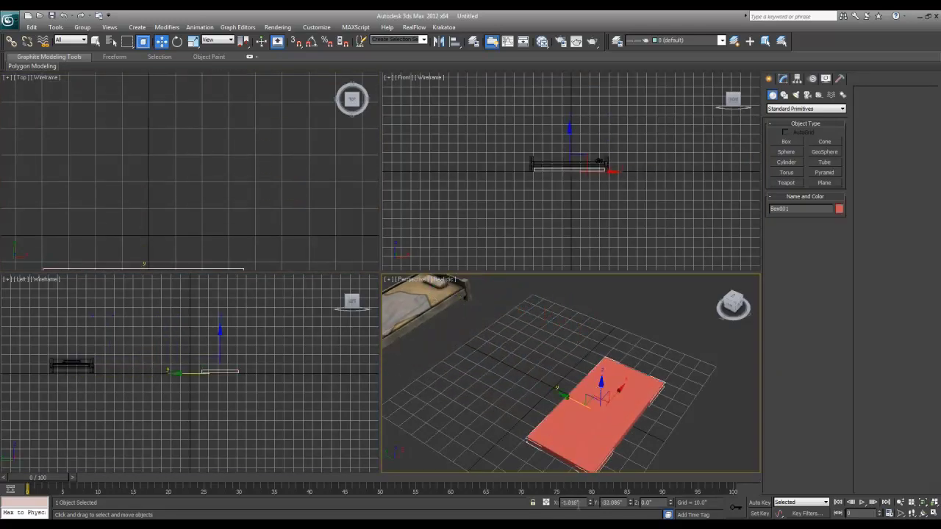
pyautogui.rightClick(591, 504)
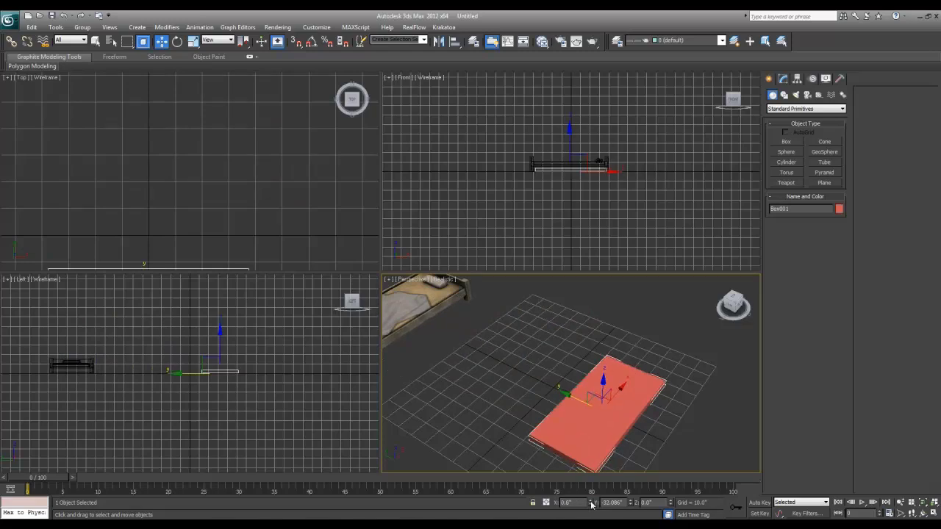
pyautogui.rightClick(629, 503)
# Set the mattress box's length to 39, width to 75 and height to 6 inches.
pyautogui.hotkey('alt', 'w')
pyautogui.click(783, 79)
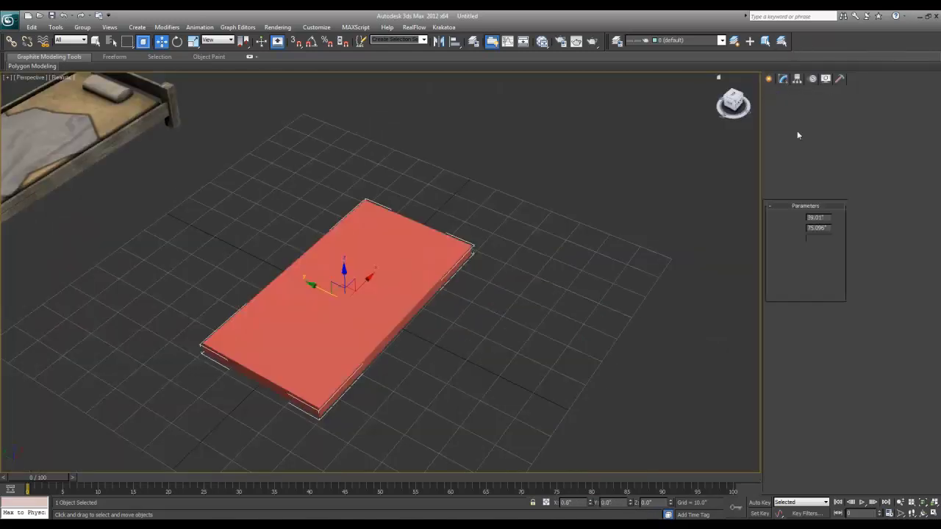
pyautogui.write('.0')
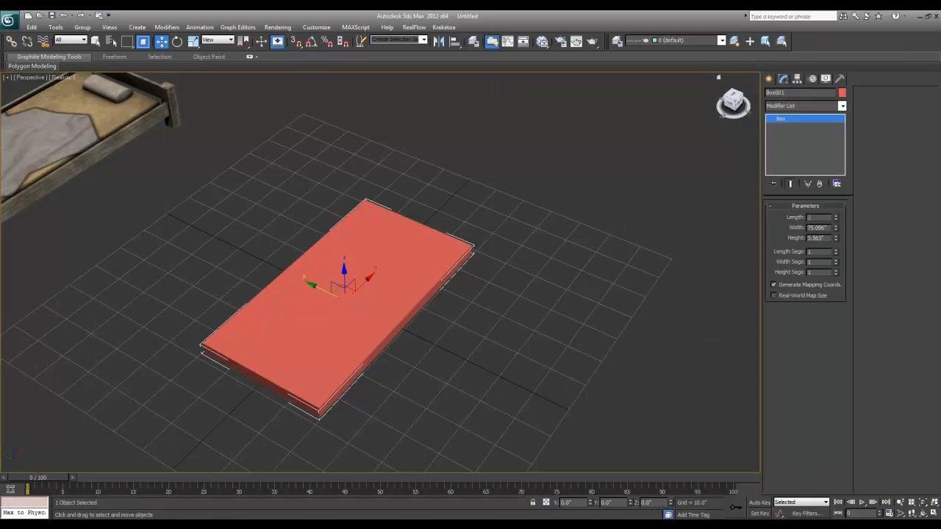
pyautogui.write('9')
pyautogui.press('Tab')
pyautogui.write('75')
pyautogui.press('Tab')
pyautogui.write('6')
pyautogui.press('Return')
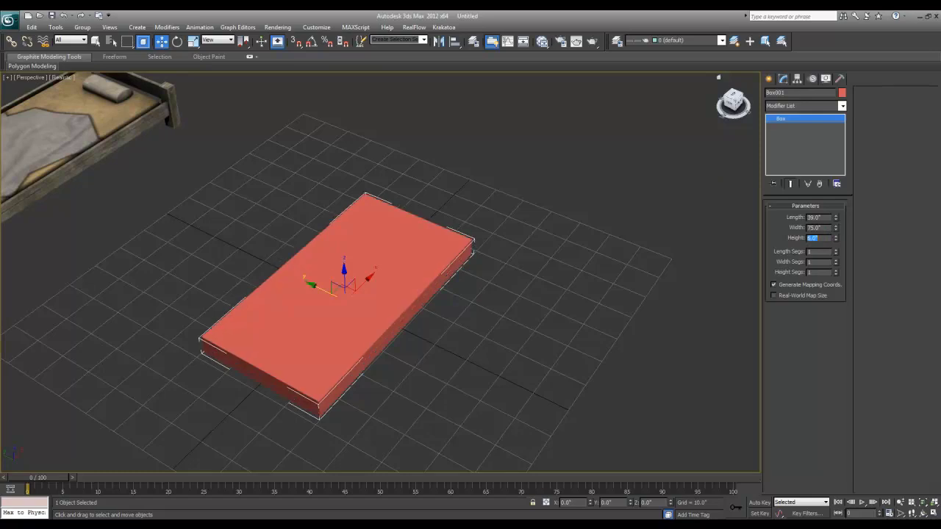
# Reduce the mattress box's height to 5 inches.
pyautogui.keyDown('alt'); pyautogui.moveTo(378, 385); pyautogui.dragTo(348, 346, button='middle'); pyautogui.keyUp('alt')
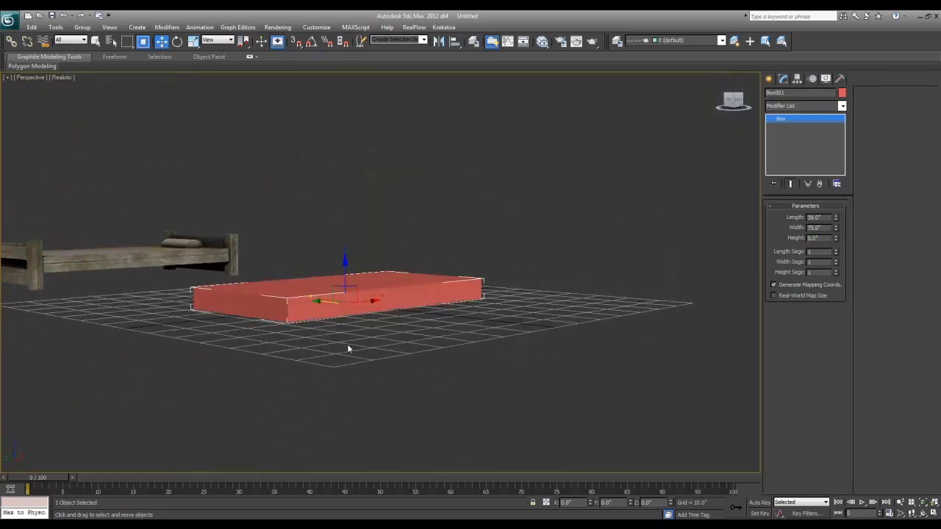
pyautogui.scroll(3, 387, 331)
pyautogui.moveTo(825, 236); pyautogui.dragTo(781, 247)
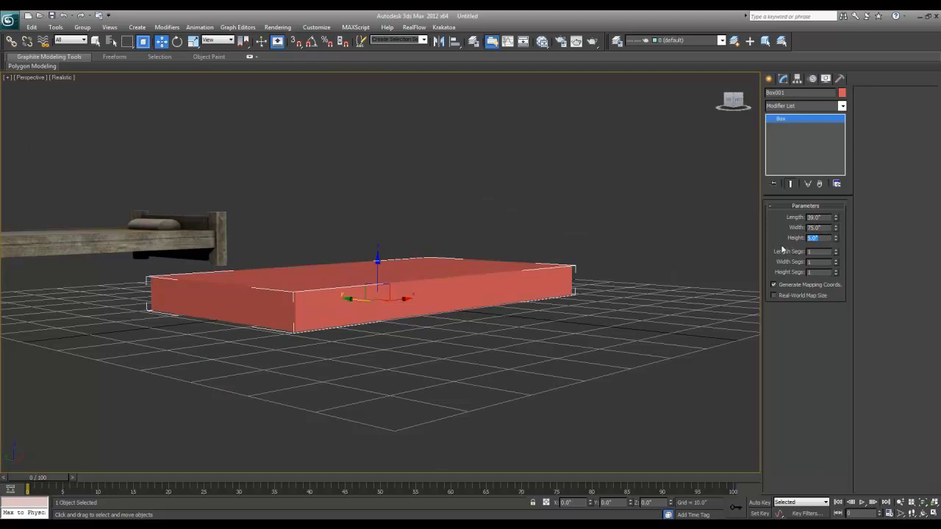
pyautogui.write('5')
pyautogui.press('Return')
# Convert the mattress box to an Editable Poly.
pyautogui.rightClick(356, 282)
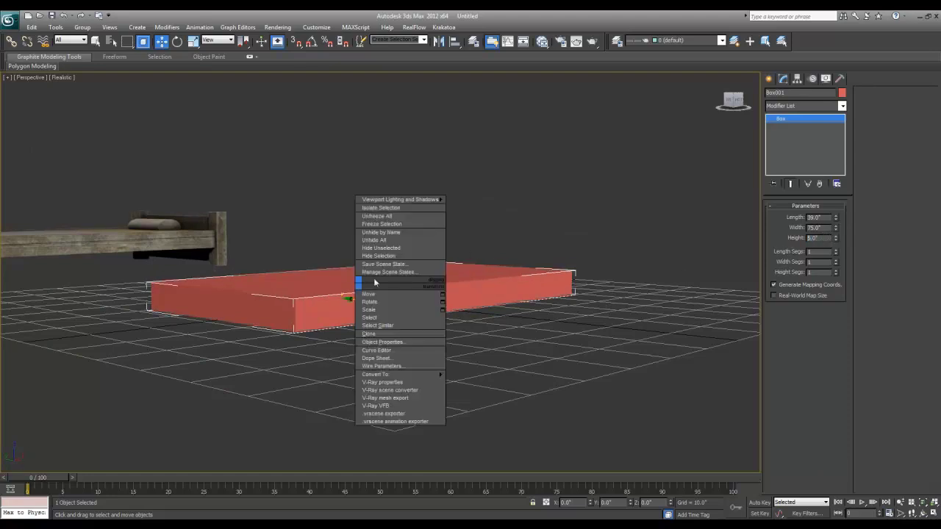
pyautogui.moveTo(395, 374)
pyautogui.click(474, 383)
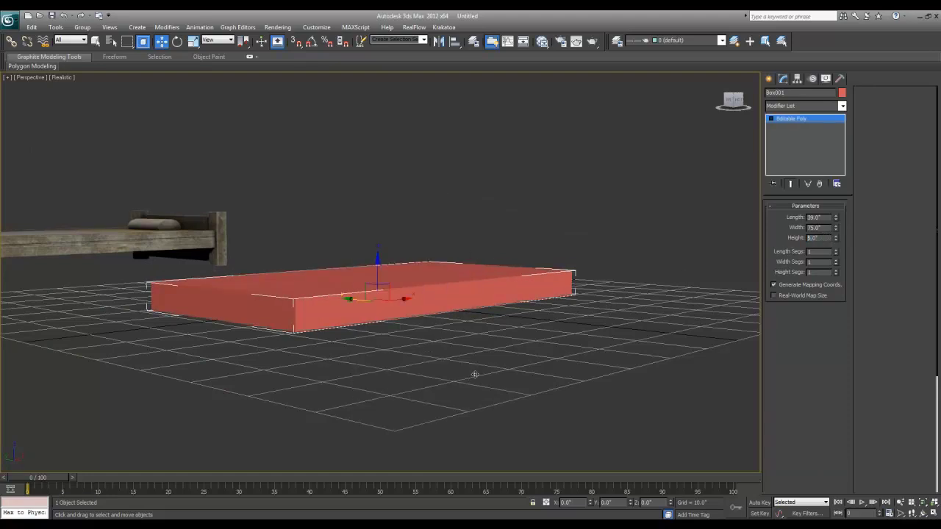
pyautogui.keyDown('alt'); pyautogui.moveTo(473, 374); pyautogui.dragTo(493, 337, button='middle'); pyautogui.keyUp('alt')
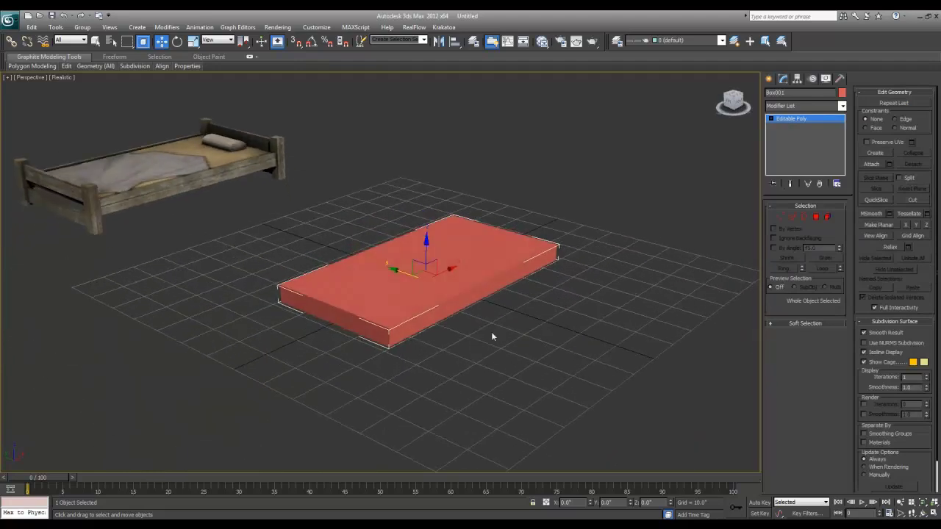
pyautogui.click(791, 217)
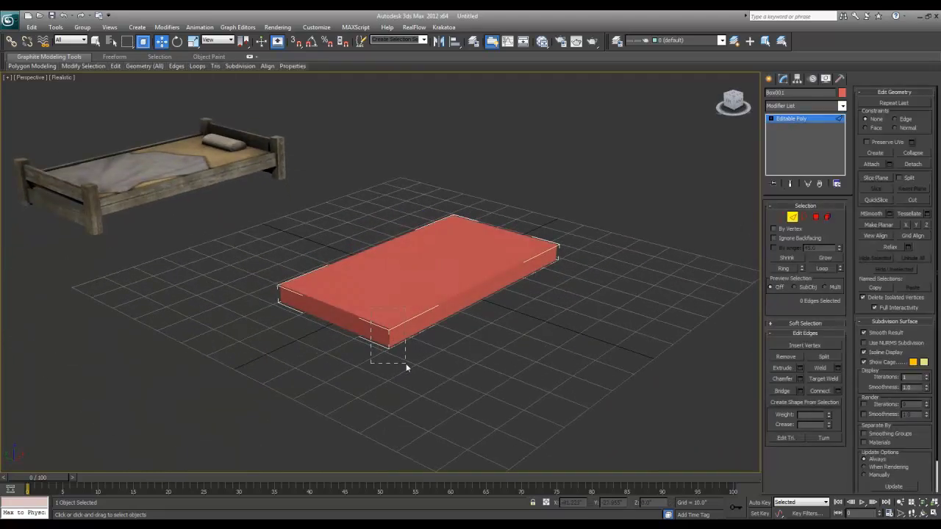
pyautogui.click(398, 334)
pyautogui.moveTo(255, 255); pyautogui.dragTo(427, 449)
pyautogui.click(791, 119)
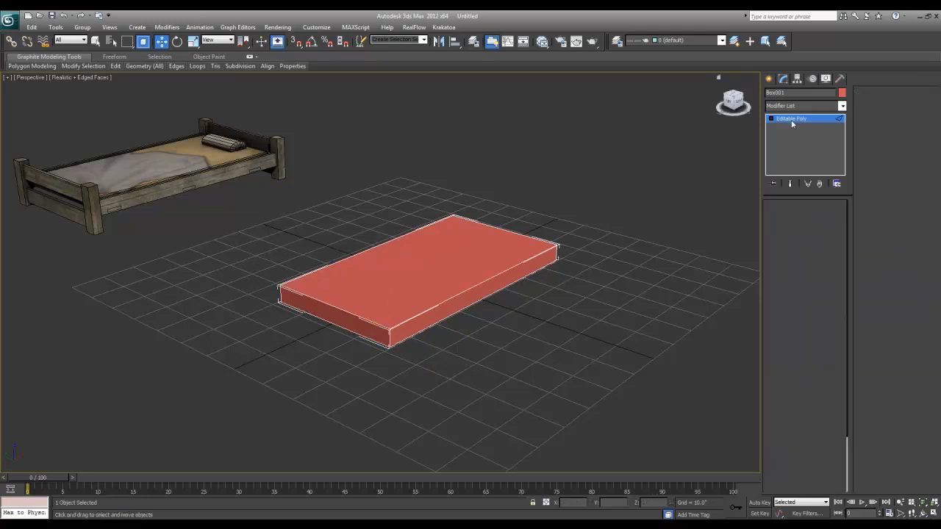
pyautogui.click(769, 78)
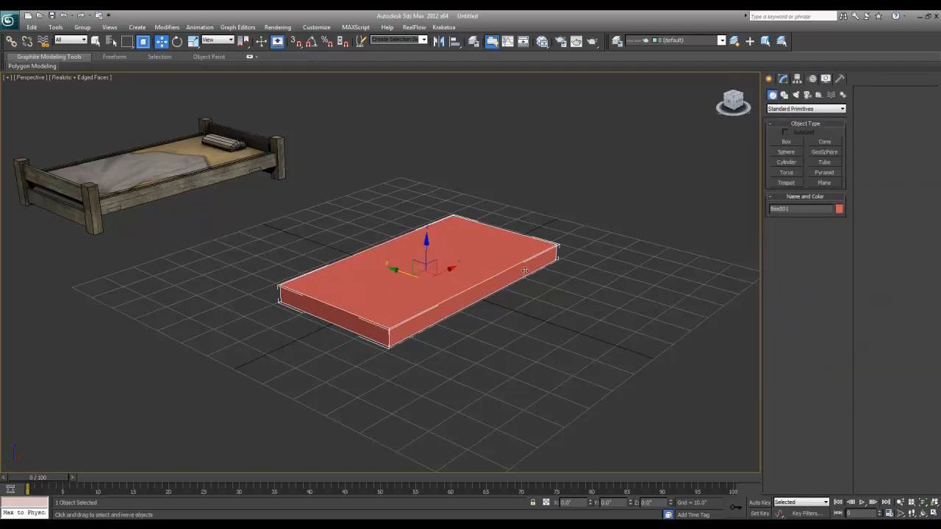
pyautogui.click(783, 79)
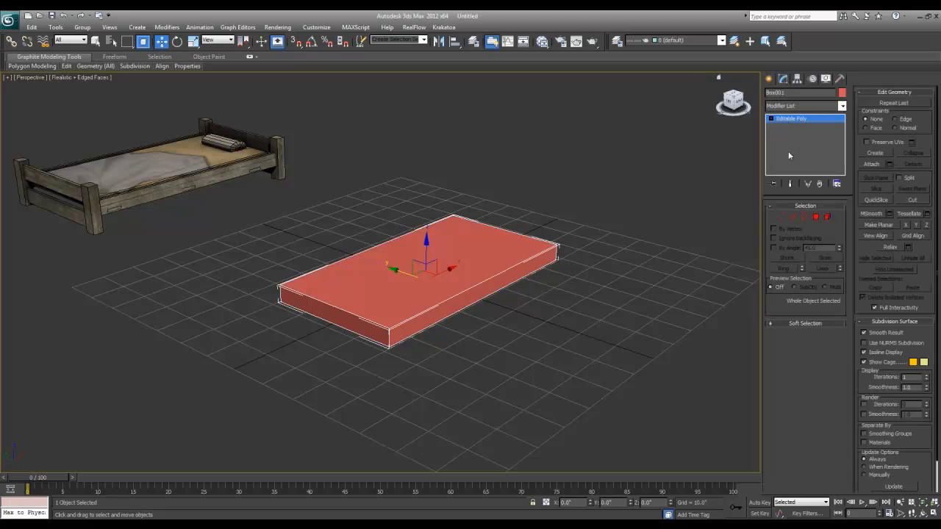
# Draw a side rail box along the mattress's upper long edge in the Top view, about 86.4 by 8.4 inches and 5.5 inches high.
pyautogui.click(769, 79)
pyautogui.click(786, 141)
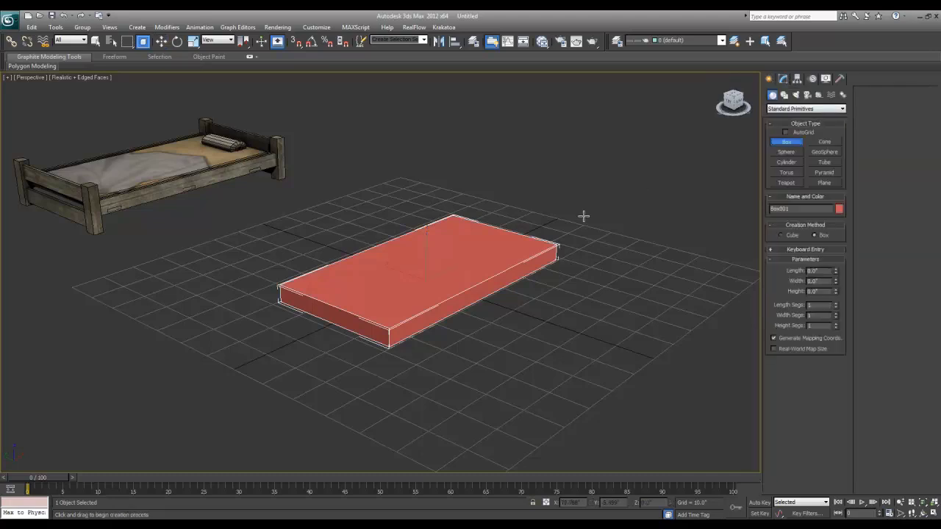
pyautogui.hotkey('alt', 'w')
pyautogui.moveTo(273, 216); pyautogui.dragTo(252, 141, button='middle')
pyautogui.scroll(-3, 243, 167)
pyautogui.moveTo(160, 167); pyautogui.dragTo(209, 219, button='middle')
pyautogui.scroll(-2, 209, 219)
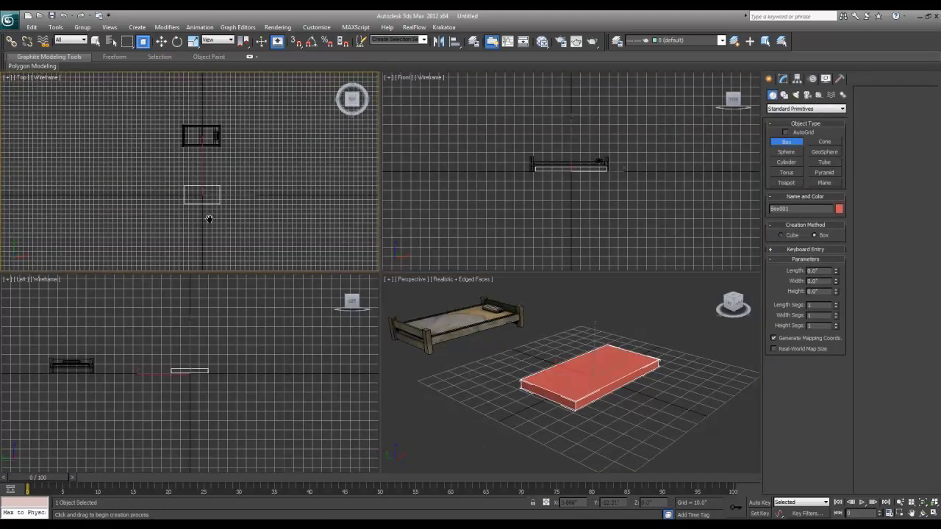
pyautogui.hotkey('alt', 'w')
pyautogui.scroll(2, 331, 241)
pyautogui.scroll(5, 248, 248)
pyautogui.moveTo(251, 254); pyautogui.dragTo(483, 275)
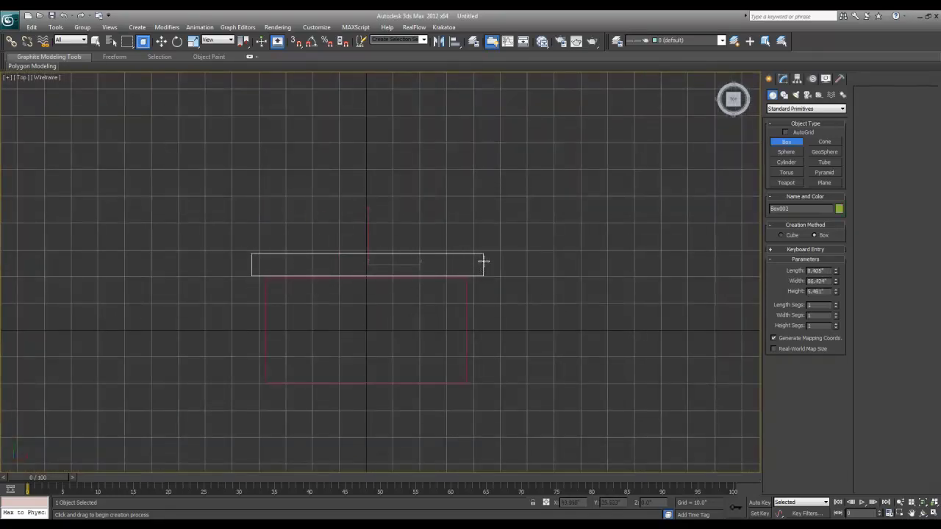
pyautogui.click(483, 261)
pyautogui.hotkey('alt', 'w')
pyautogui.rightClick(539, 290)
pyautogui.hotkey('alt', 'w')
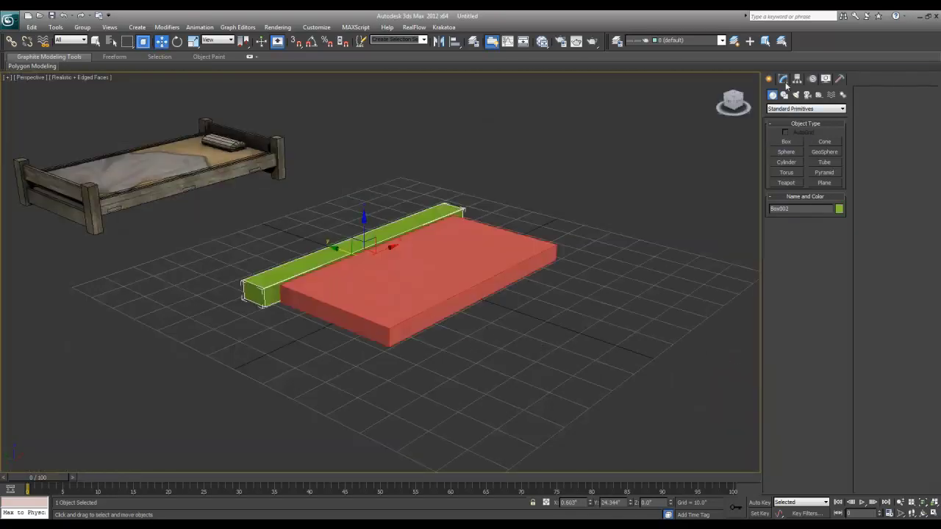
# Set the side rail's length to 2 inches and its height to 6 inches.
pyautogui.click(782, 80)
pyautogui.doubleClick(829, 217)
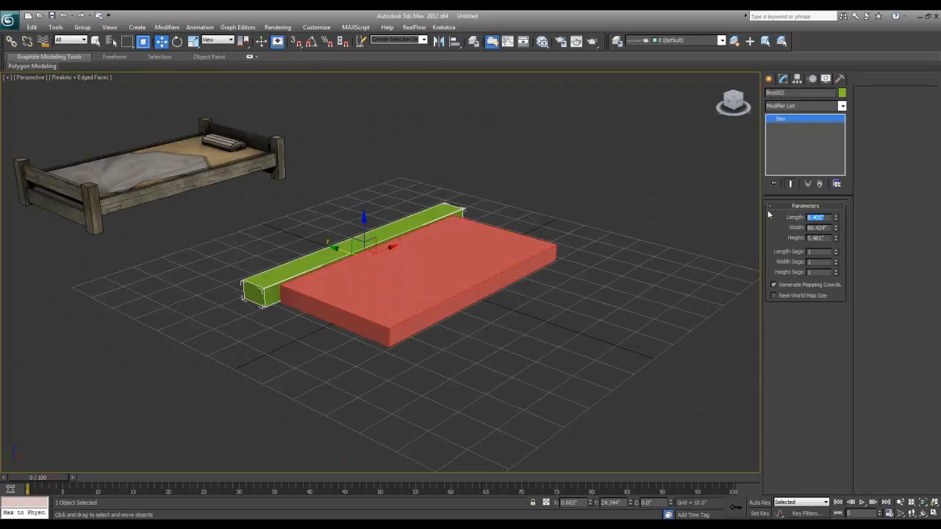
pyautogui.write('2')
pyautogui.press('Tab')
pyautogui.press('Tab')
pyautogui.write('4')
pyautogui.press('Tab')
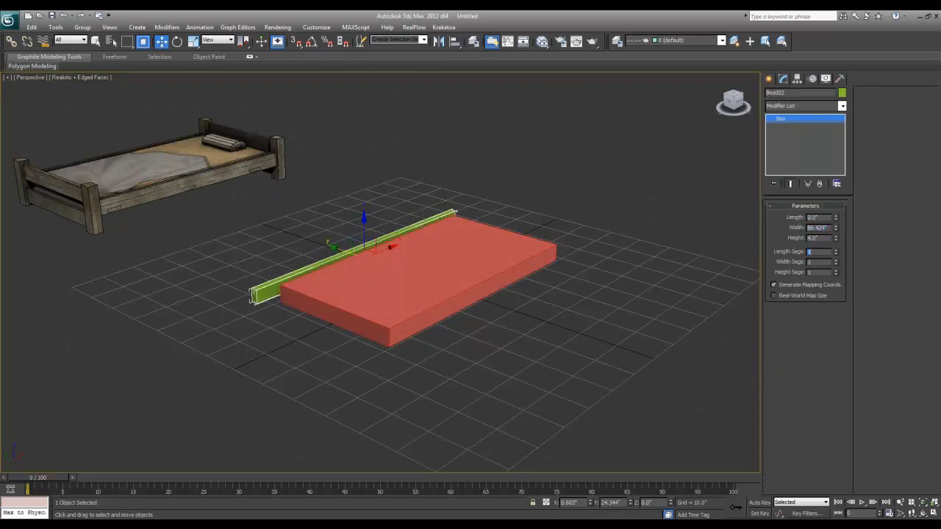
pyautogui.hotkey('shift', 'Tab')
pyautogui.write('8')
pyautogui.press('Return')
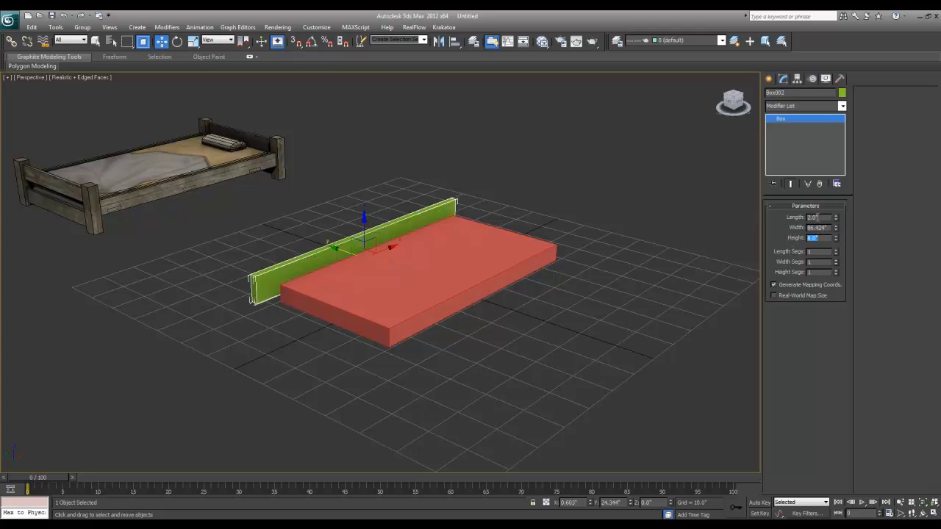
pyautogui.write('6')
pyautogui.press('Return')
# Try widths of 80 and 79 inches for the side rail.
pyautogui.hotkey('shift', 'Tab')
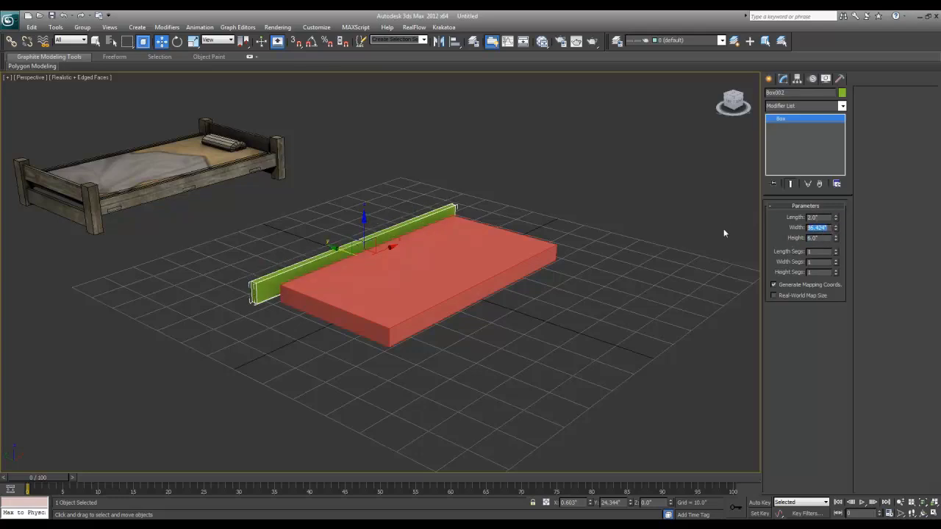
pyautogui.write('80')
pyautogui.press('Return')
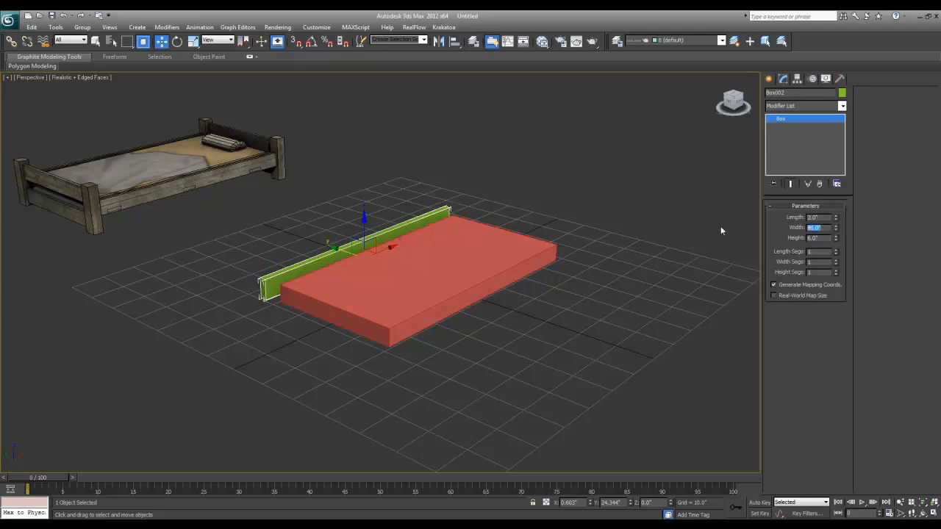
pyautogui.write('79')
pyautogui.press('Return')
# Set the side rail's width to 85 inches and move it along Y against the mattress's long edge in the Top view.
pyautogui.keyDown('alt'); pyautogui.moveTo(407, 273); pyautogui.dragTo(420, 311, button='middle'); pyautogui.keyUp('alt')
pyautogui.hotkey('alt', 'w')
pyautogui.rightClick(176, 175)
pyautogui.hotkey('alt', 'w')
pyautogui.scroll(4, 583, 212)
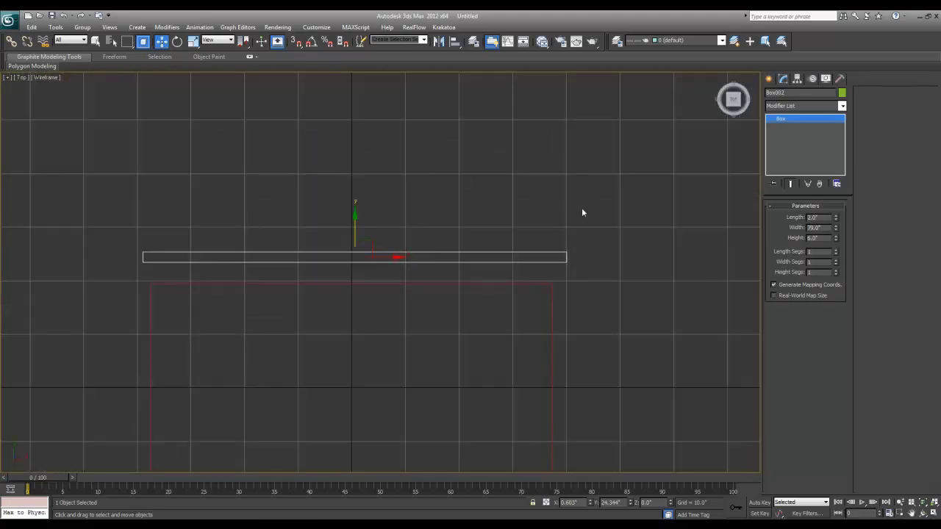
pyautogui.write('85')
pyautogui.press('Return')
pyautogui.moveTo(353, 222); pyautogui.dragTo(351, 239)
# Copy the side rail along Y to the mattress's opposite long edge as an independent copy.
pyautogui.moveTo(386, 292); pyautogui.dragTo(382, 172, button='middle')
pyautogui.scroll(-2, 382, 172)
pyautogui.moveTo(356, 148)
pyautogui.keyDown('shift'); pyautogui.mouseDown()
pyautogui.moveTo(357, 321)
pyautogui.moveTo(352, 307)
pyautogui.mouseUp(); pyautogui.keyUp('shift')
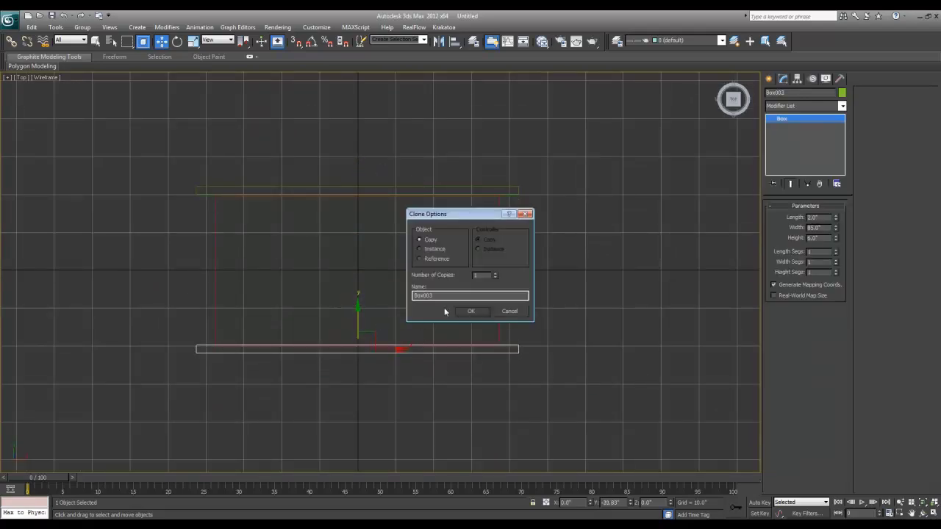
pyautogui.click(470, 311)
pyautogui.click(497, 296)
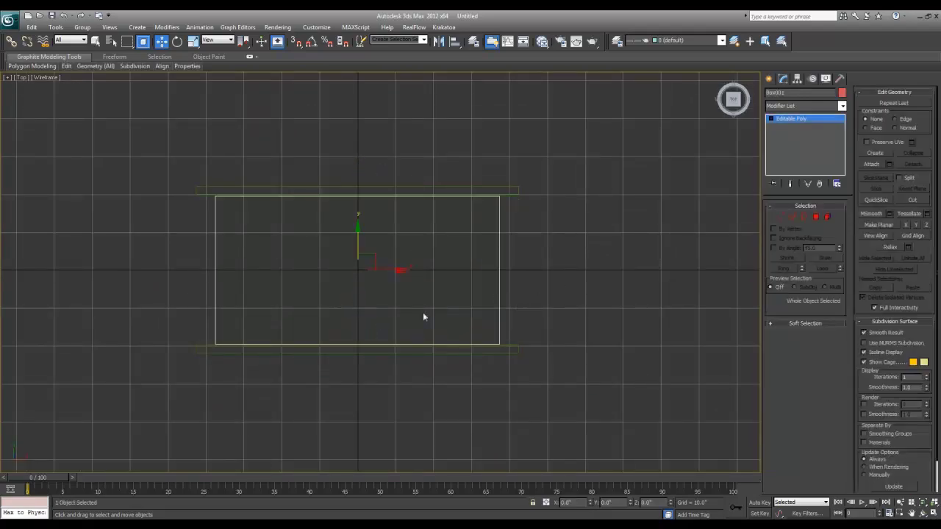
pyautogui.click(498, 188)
# Select the mattress and both side rails in the Perspective view and raise them along Z to about 5.6 inches.
pyautogui.hotkey('alt', 'w')
pyautogui.middleClick(563, 360)
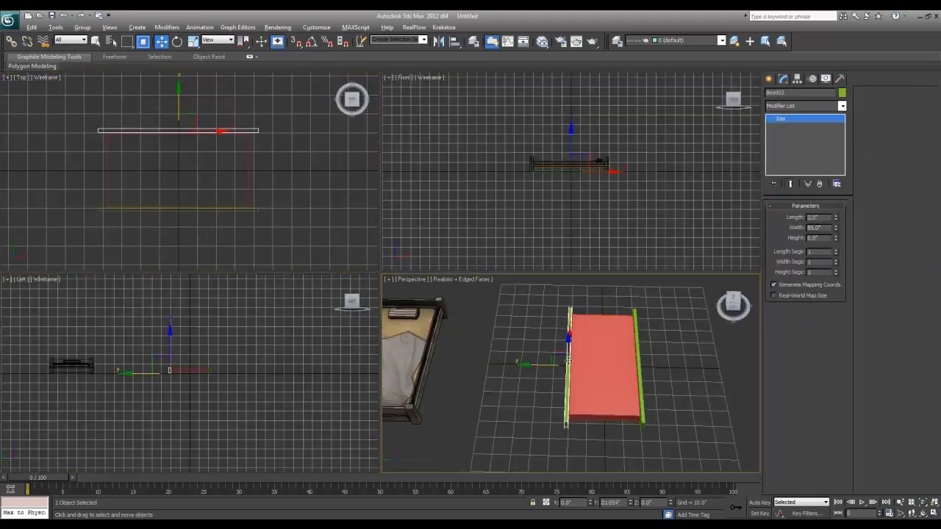
pyautogui.hotkey('alt', 'w')
pyautogui.keyDown('alt'); pyautogui.moveTo(563, 361); pyautogui.dragTo(163, 156, button='middle'); pyautogui.keyUp('alt')
pyautogui.moveTo(204, 228); pyautogui.dragTo(606, 361)
pyautogui.moveTo(408, 229); pyautogui.dragTo(409, 205)
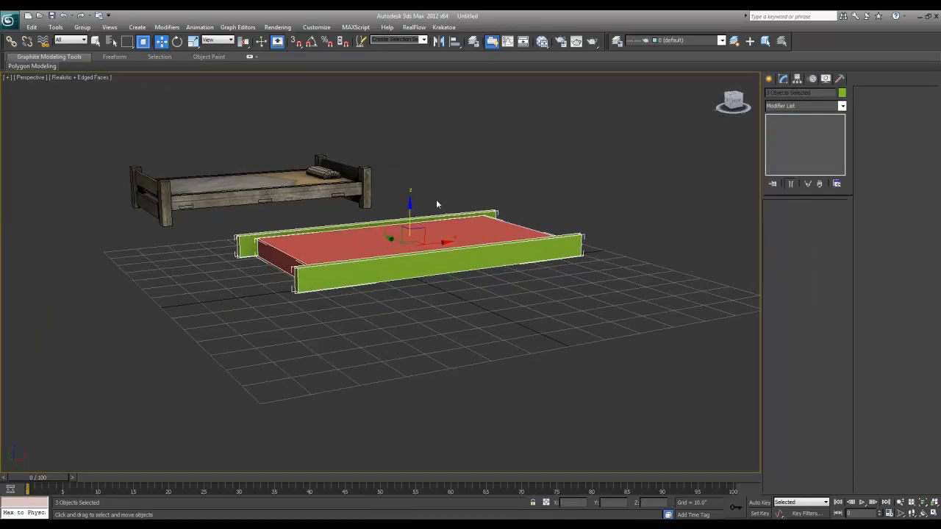
pyautogui.click(451, 198)
pyautogui.keyDown('alt'); pyautogui.moveTo(451, 199); pyautogui.dragTo(402, 198, button='middle'); pyautogui.keyUp('alt')
pyautogui.click(768, 78)
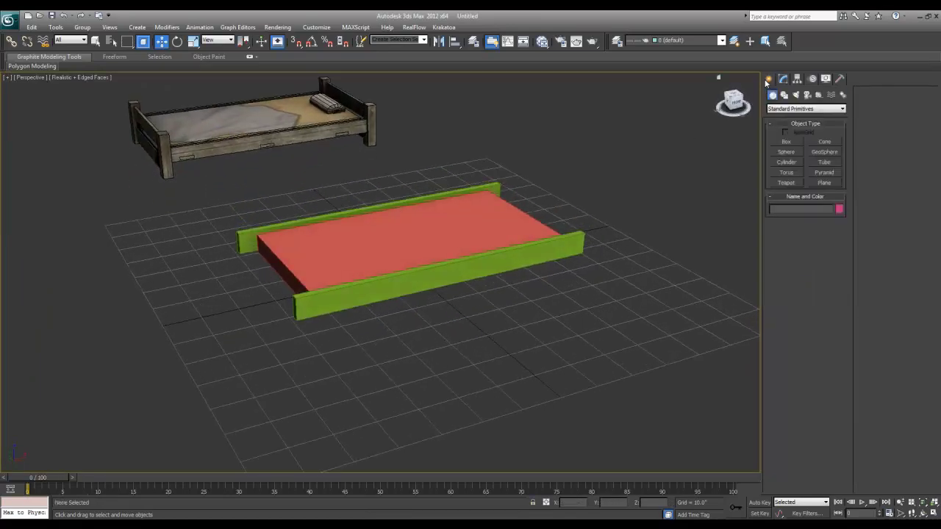
pyautogui.click(783, 142)
pyautogui.hotkey('alt', 'w')
pyautogui.scroll(3, 263, 216)
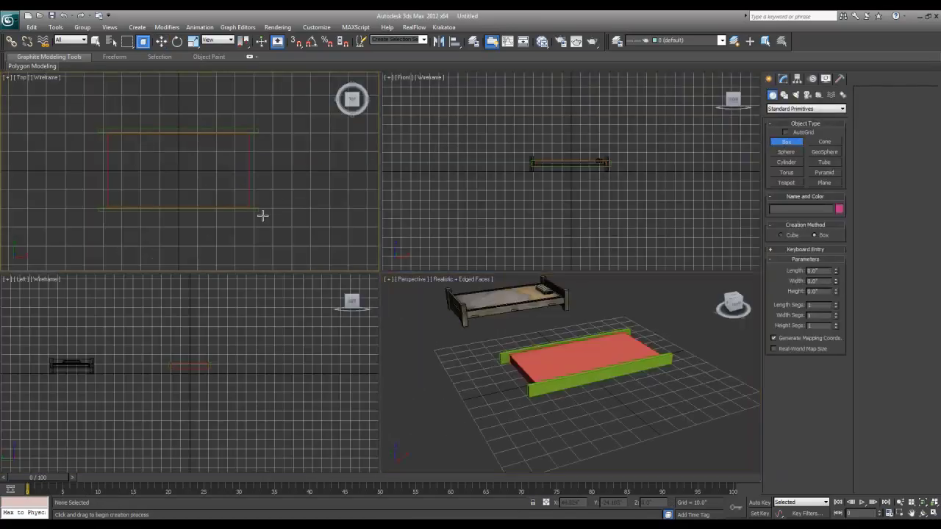
pyautogui.moveTo(316, 222); pyautogui.dragTo(262, 187, button='middle')
pyautogui.hotkey('alt', 'w')
pyautogui.rightClick(351, 284)
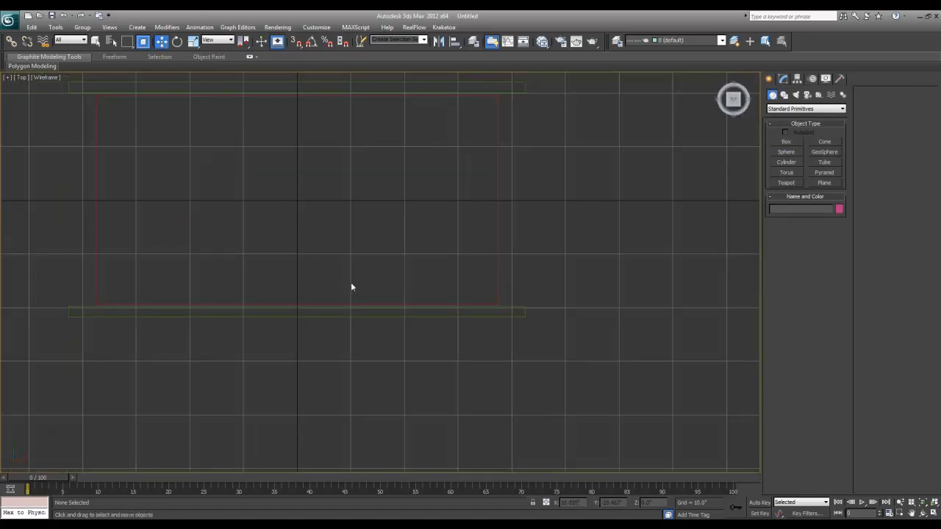
# Shorten both side rails to a width of 82 inches.
pyautogui.click(463, 318)
pyautogui.click(783, 79)
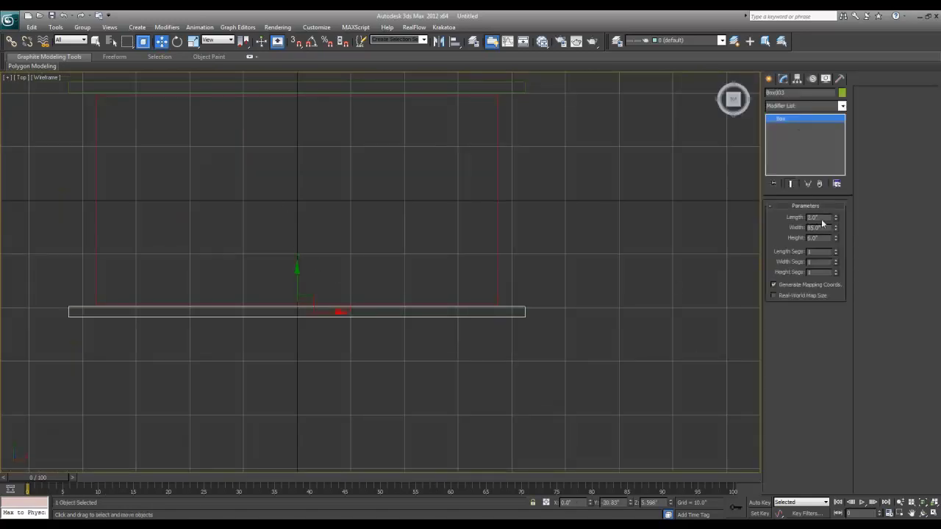
pyautogui.write('82')
pyautogui.press('Return')
pyautogui.click(499, 91)
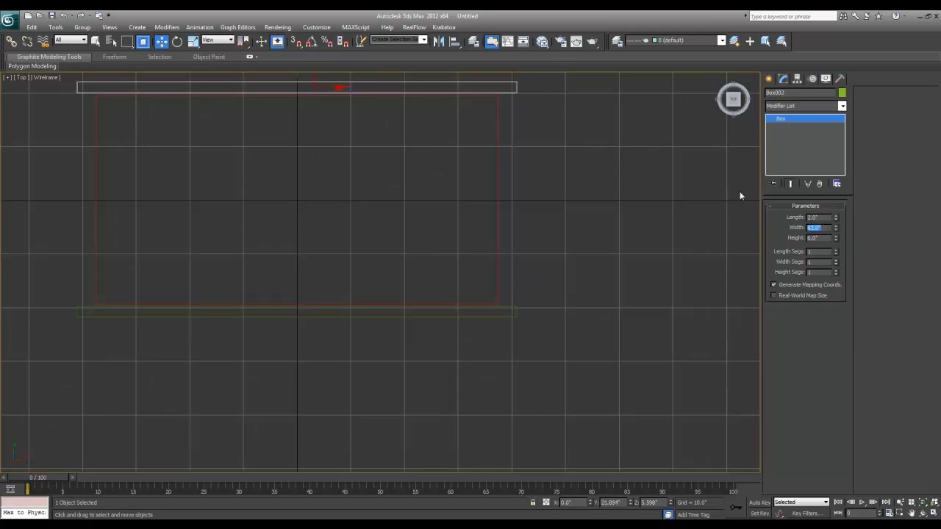
# Draw a square corner post box, about 5.3 by 5.3 inches, over the upper rail's right end in the Top view.
pyautogui.click(769, 79)
pyautogui.click(787, 141)
pyautogui.moveTo(545, 109); pyautogui.dragTo(537, 129, button='middle')
pyautogui.moveTo(489, 94); pyautogui.dragTo(518, 124)
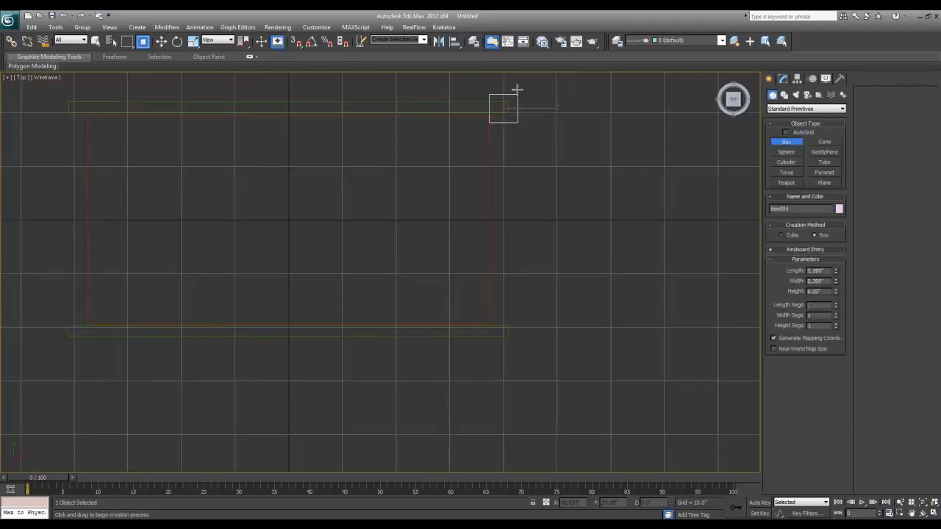
pyautogui.click(524, 102)
pyautogui.press('w')
pyautogui.click(782, 79)
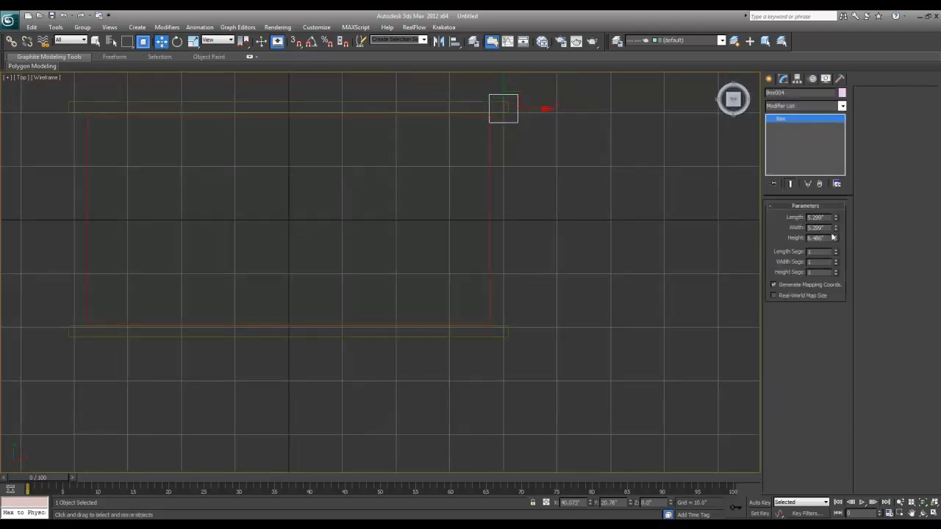
# Set the corner post's length and width to 4 inches and its height to 16 inches.
pyautogui.doubleClick(817, 217)
pyautogui.write('4')
pyautogui.press('Tab')
pyautogui.write('4')
pyautogui.press('Tab')
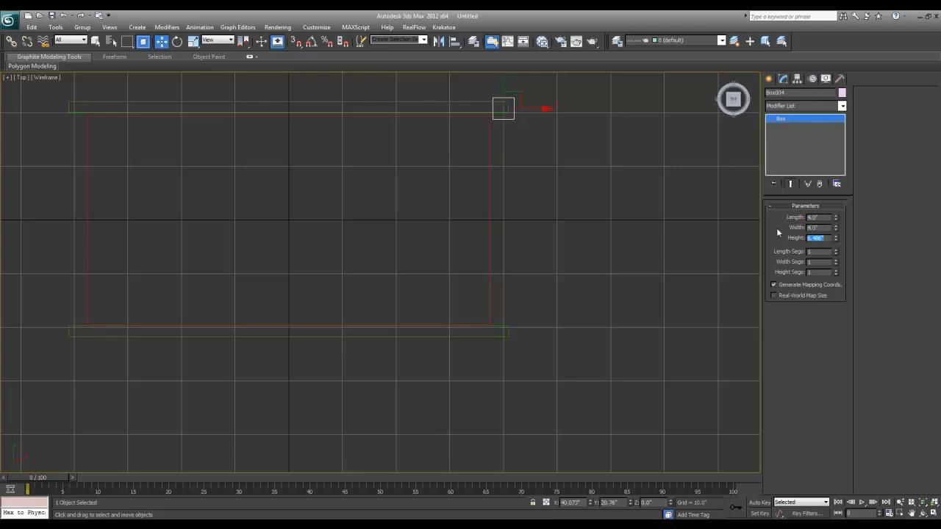
pyautogui.write('16')
pyautogui.press('Return')
# In the Top view, centre the post on the upper rail at Y about 21.15 inches and copy it along X to the rail's opposite end.
pyautogui.hotkey('alt', 'w')
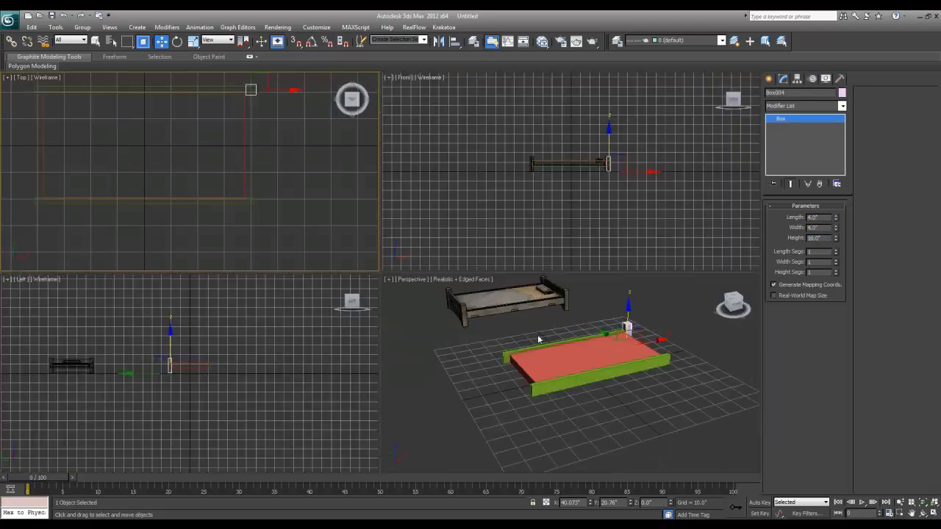
pyautogui.rightClick(613, 377)
pyautogui.keyDown('alt'); pyautogui.moveTo(613, 377); pyautogui.dragTo(677, 309, button='middle'); pyautogui.keyUp('alt')
pyautogui.hotkey('alt', 'w')
pyautogui.hotkey('alt', 'w')
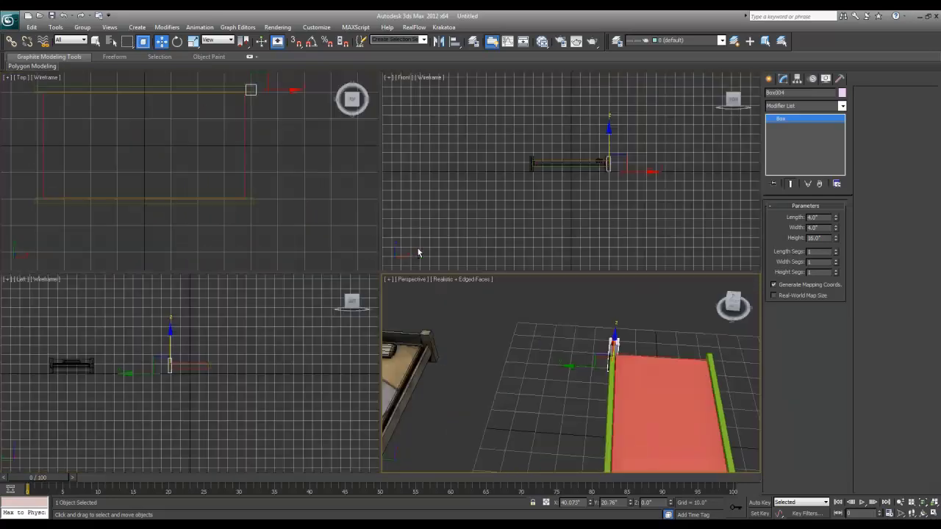
pyautogui.rightClick(176, 117)
pyautogui.hotkey('alt', 'w')
pyautogui.moveTo(286, 144); pyautogui.dragTo(248, 258, button='middle')
pyautogui.scroll(3, 447, 236)
pyautogui.moveTo(448, 236); pyautogui.dragTo(342, 335, button='middle')
pyautogui.scroll(2, 343, 335)
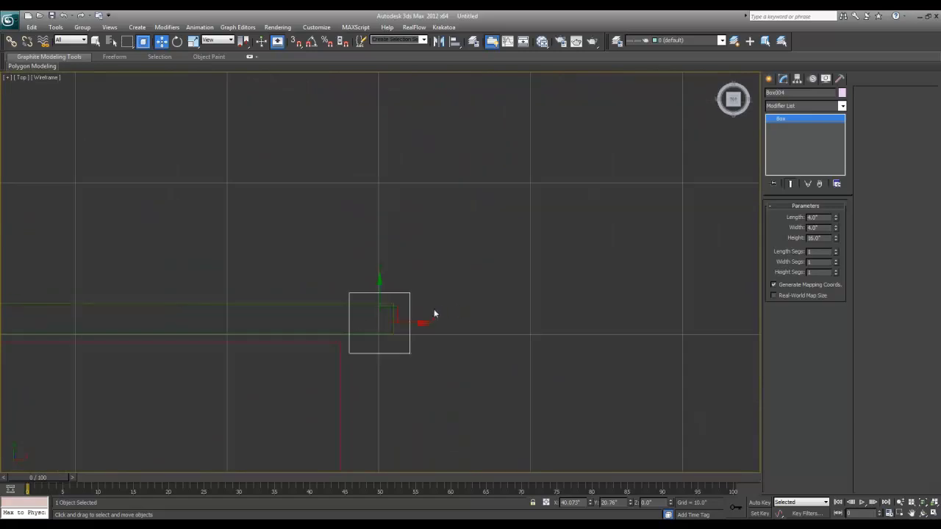
pyautogui.moveTo(396, 308)
pyautogui.mouseDown()
pyautogui.moveTo(410, 302)
pyautogui.moveTo(261, 272)
pyautogui.moveTo(189, 272)
pyautogui.mouseUp()
pyautogui.scroll(-6, 388, 247)
pyautogui.click(465, 311)
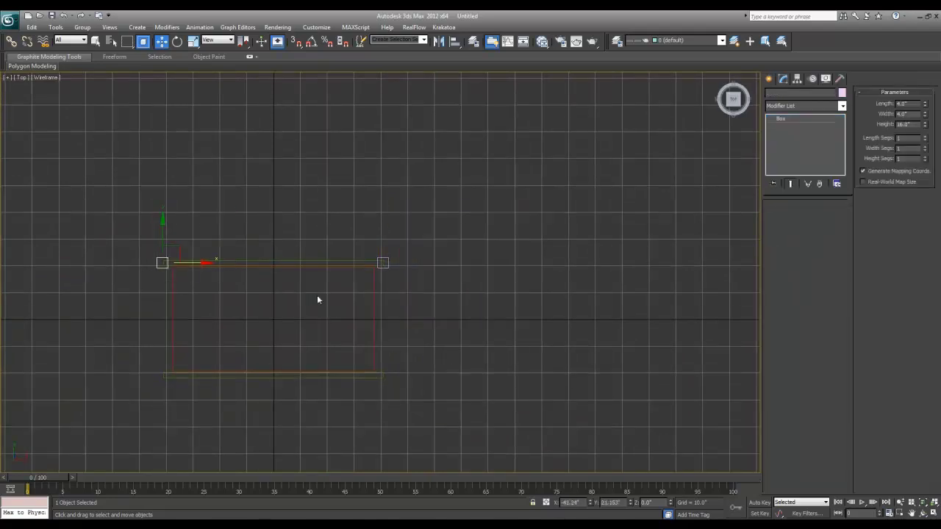
# Nudge the copied post along X to about -41.04 inches, and delete the lower side rail.
pyautogui.scroll(5, 317, 300)
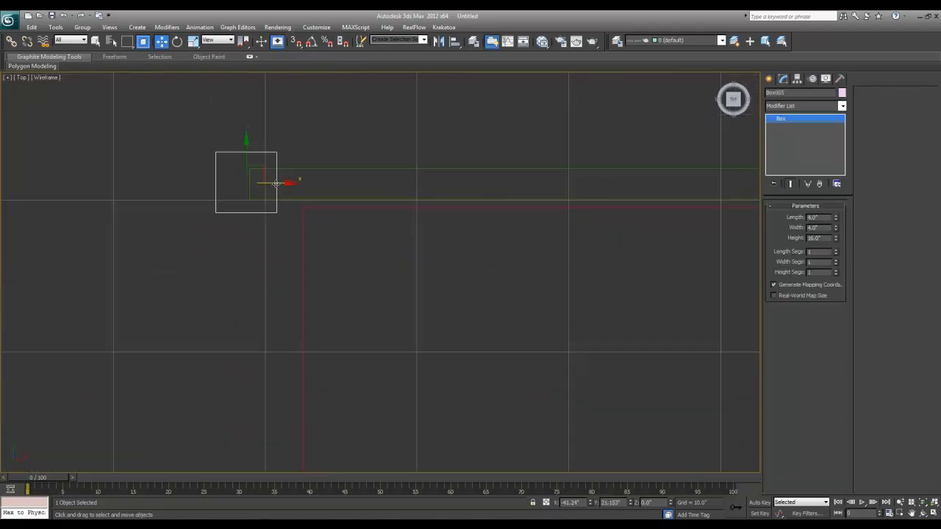
pyautogui.moveTo(276, 183); pyautogui.dragTo(280, 183)
pyautogui.scroll(-5, 148, 163)
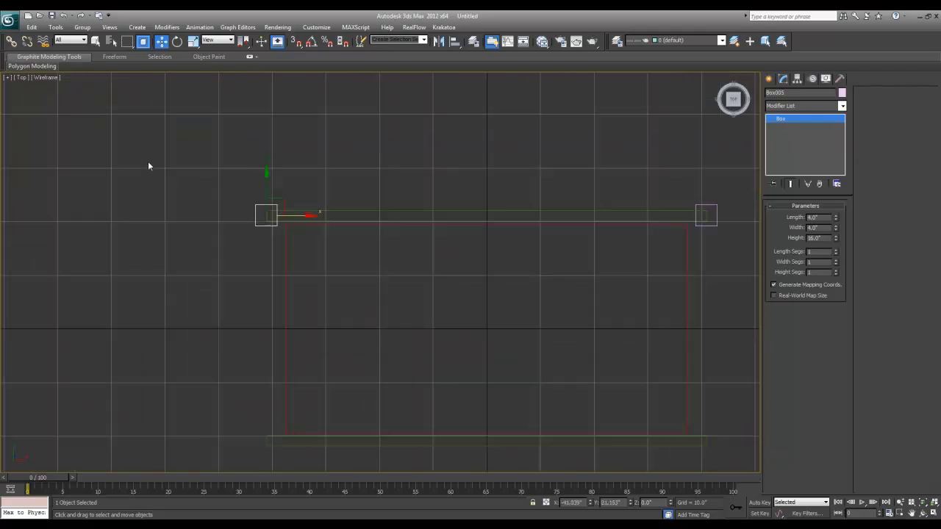
pyautogui.click(488, 339)
pyautogui.click(607, 248)
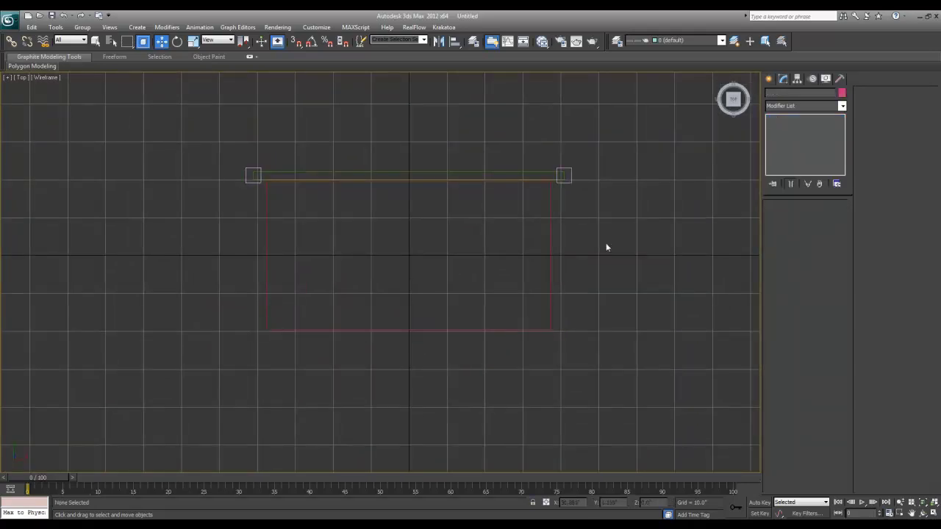
# In the Perspective view, turn on angle snap and make a copy of the remaining side rail rotated 90 degrees about Z.
pyautogui.moveTo(580, 198); pyautogui.dragTo(486, 211, button='middle')
pyautogui.hotkey('alt', 'w')
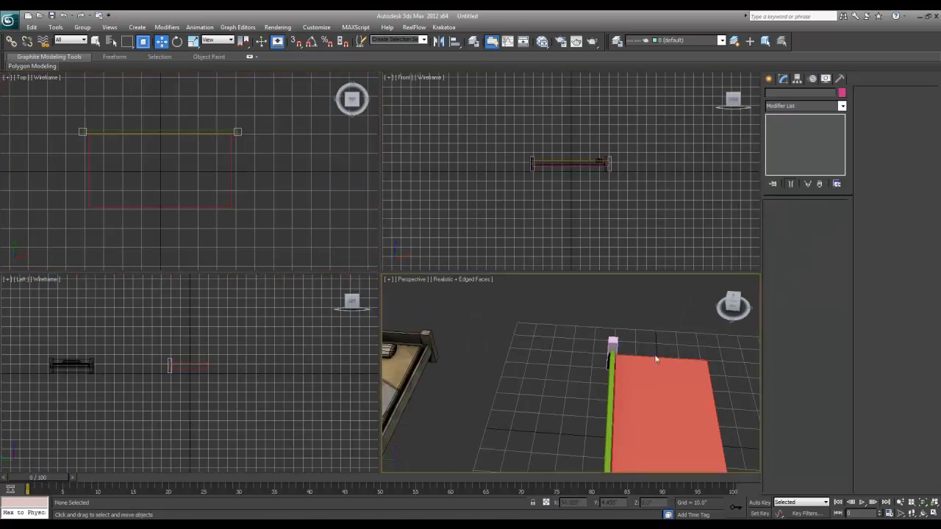
pyautogui.moveTo(652, 349); pyautogui.dragTo(573, 351, button='middle')
pyautogui.hotkey('alt', 'w')
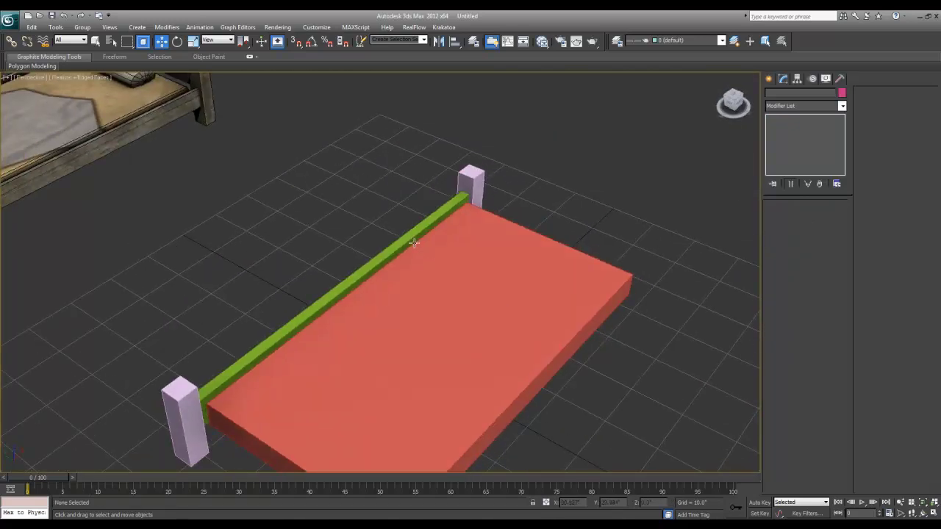
pyautogui.click(414, 243)
pyautogui.press('e')
pyautogui.keyDown('shift'); pyautogui.moveTo(350, 331); pyautogui.dragTo(416, 333); pyautogui.keyUp('shift')
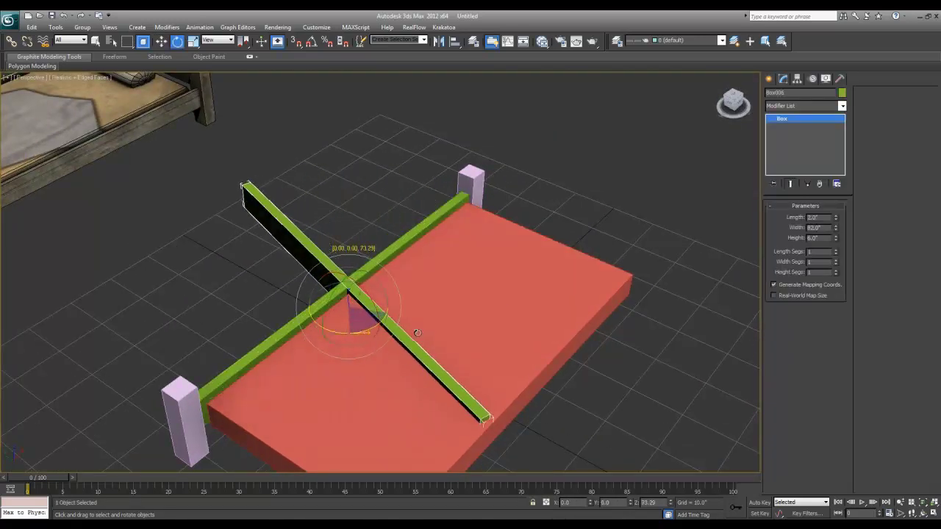
pyautogui.rightClick(416, 333)
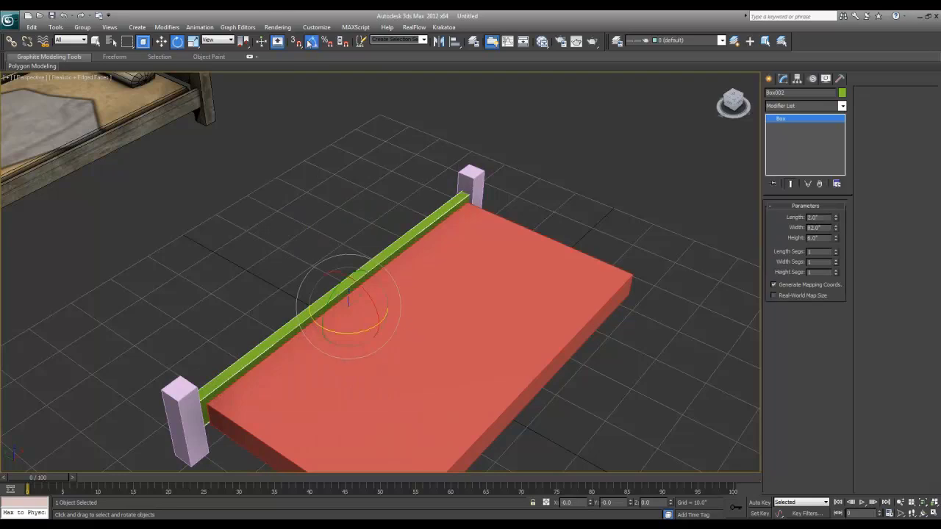
pyautogui.keyDown('shift'); pyautogui.moveTo(345, 334); pyautogui.dragTo(441, 331); pyautogui.keyUp('shift')
pyautogui.click(471, 311)
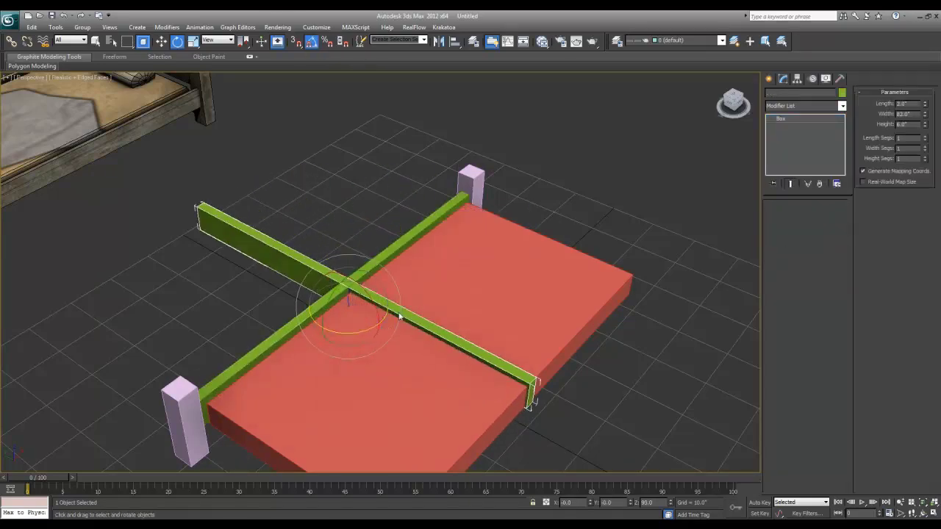
# Move the rotated rail to the mattress's short end so it starts inside the corner post, at X about 41.06 and Y about -20.45 inches.
pyautogui.press('w')
pyautogui.moveTo(346, 293); pyautogui.dragTo(638, 266)
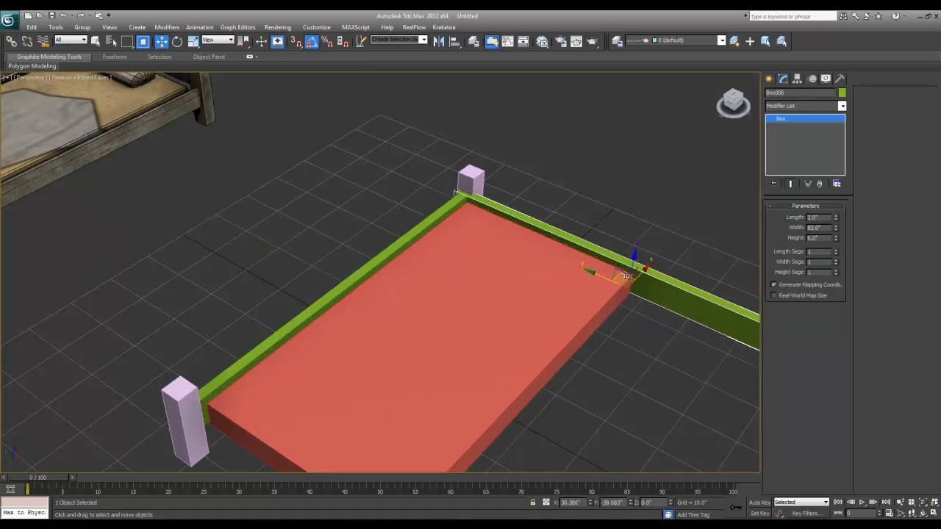
pyautogui.moveTo(603, 272); pyautogui.dragTo(441, 259, button='middle')
# Convert the cross rail to an Editable Poly.
pyautogui.rightClick(512, 279)
pyautogui.moveTo(572, 370)
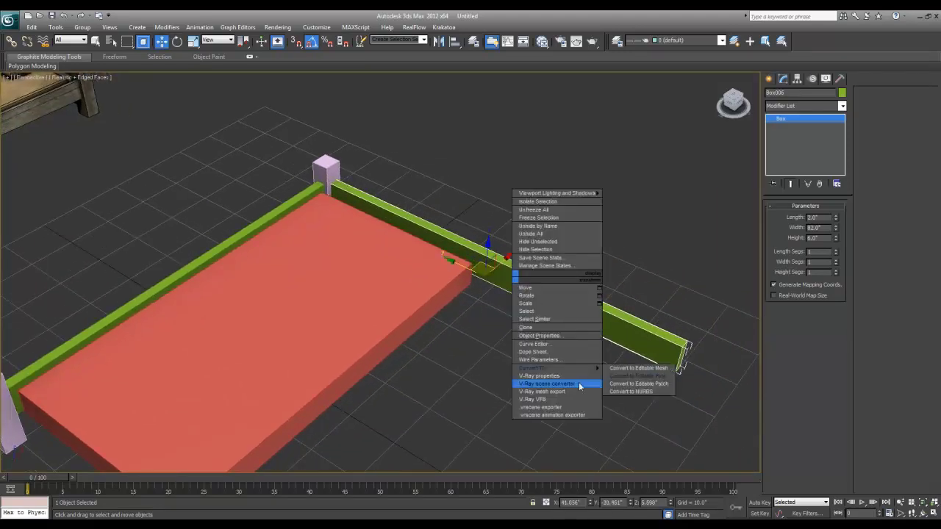
pyautogui.click(633, 376)
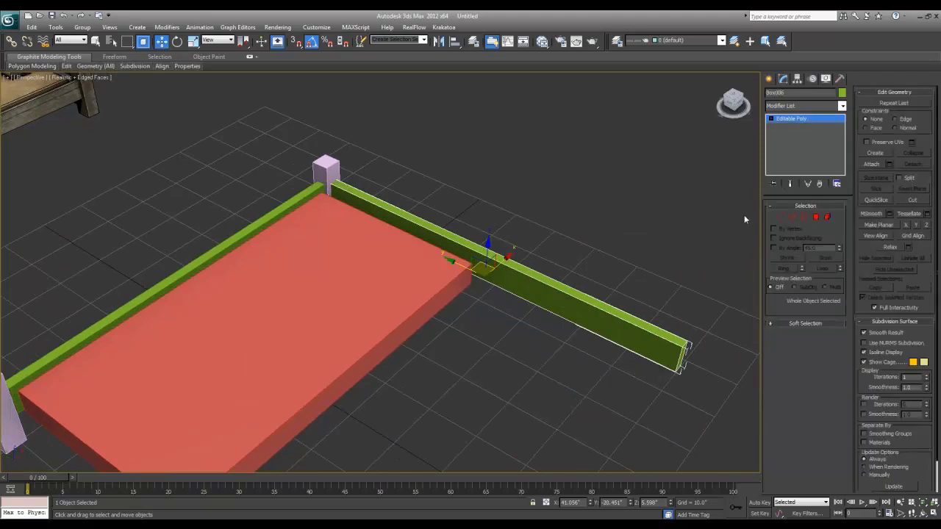
# In the Top view, shorten the cross rail to the mattress's width by moving its four overhanging end vertices to Y about -22.26 inches.
pyautogui.click(779, 217)
pyautogui.hotkey('alt', 'w')
pyautogui.click(208, 174)
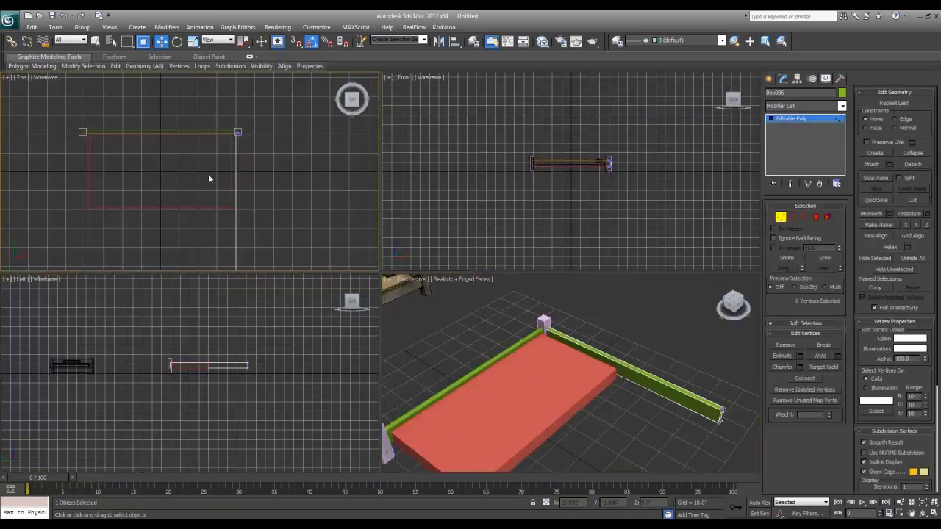
pyautogui.hotkey('alt', 'w')
pyautogui.moveTo(244, 163); pyautogui.dragTo(224, 147, button='middle')
pyautogui.moveTo(404, 413); pyautogui.dragTo(365, 208)
pyautogui.moveTo(364, 200); pyautogui.dragTo(389, 275, button='middle')
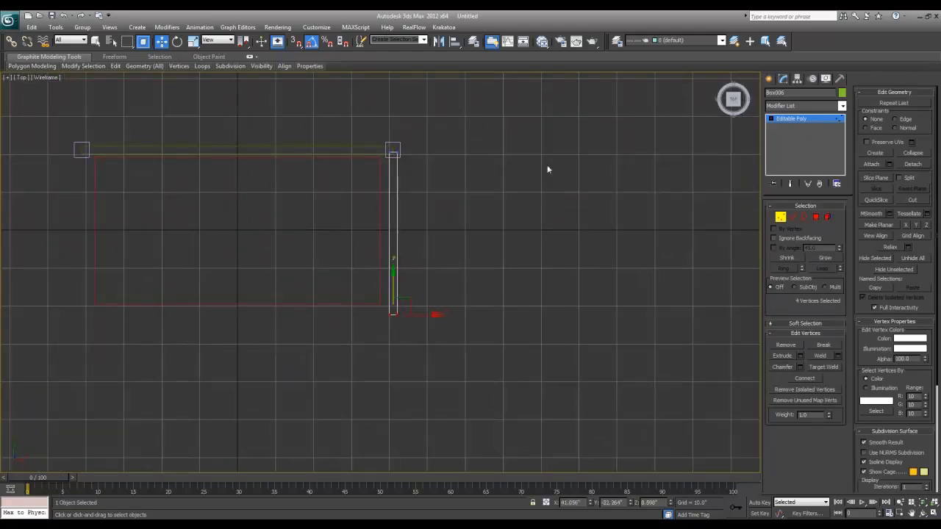
pyautogui.click(819, 118)
# Select the side rail with its two posts and copy them along Y to the mattress's opposite long edge as independent copies.
pyautogui.click(416, 140)
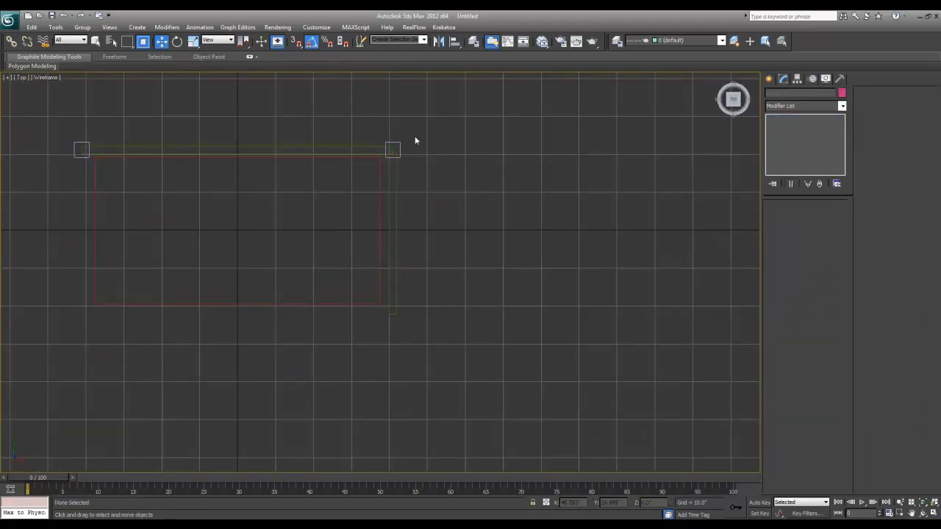
pyautogui.moveTo(41, 167); pyautogui.dragTo(41, 167)
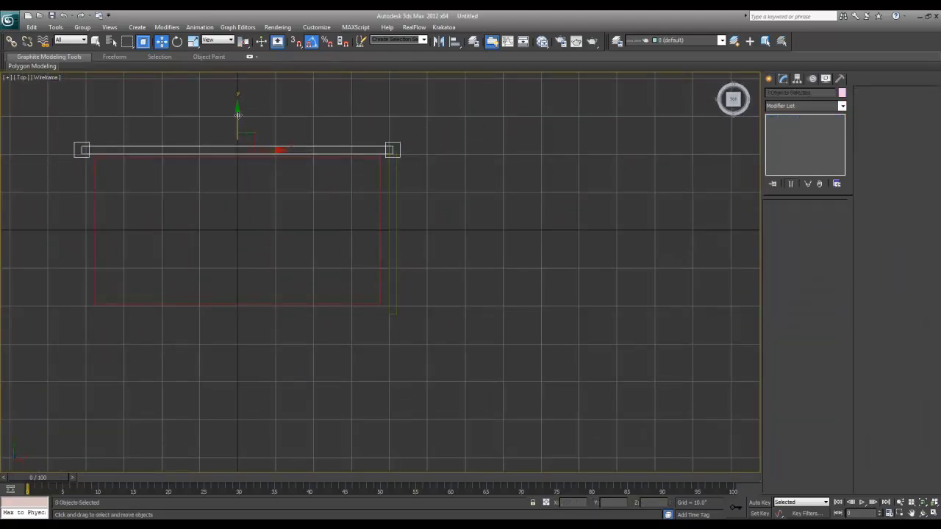
pyautogui.moveTo(239, 114); pyautogui.dragTo(242, 277)
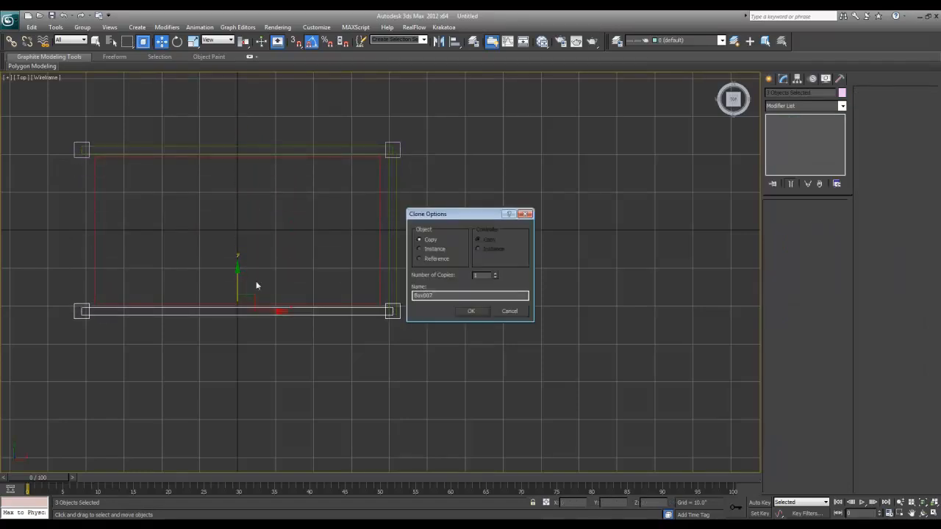
pyautogui.click(472, 313)
# Copy the cross rail along X to the mattress's opposite short end, at about -41.25 inches, as an independent copy.
pyautogui.click(396, 285)
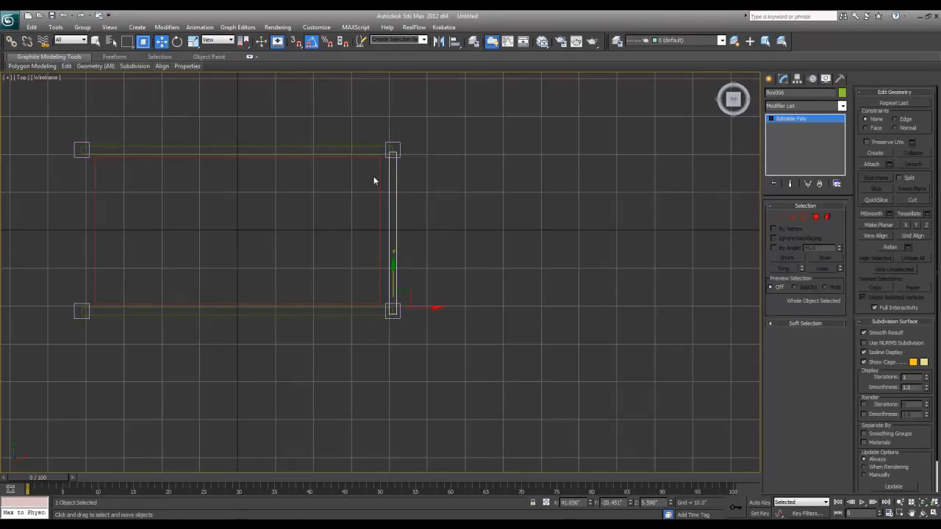
pyautogui.scroll(3, 401, 274)
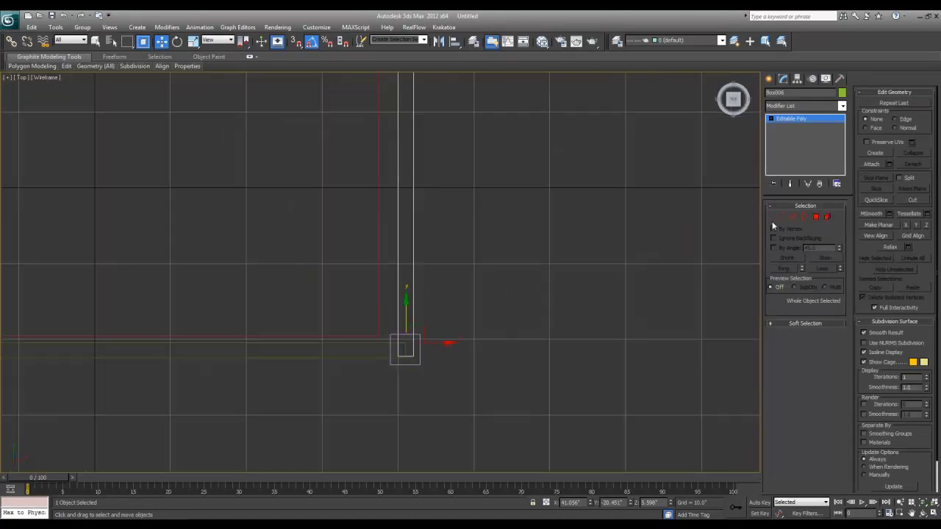
pyautogui.press('1')
pyautogui.scroll(-3, 446, 289)
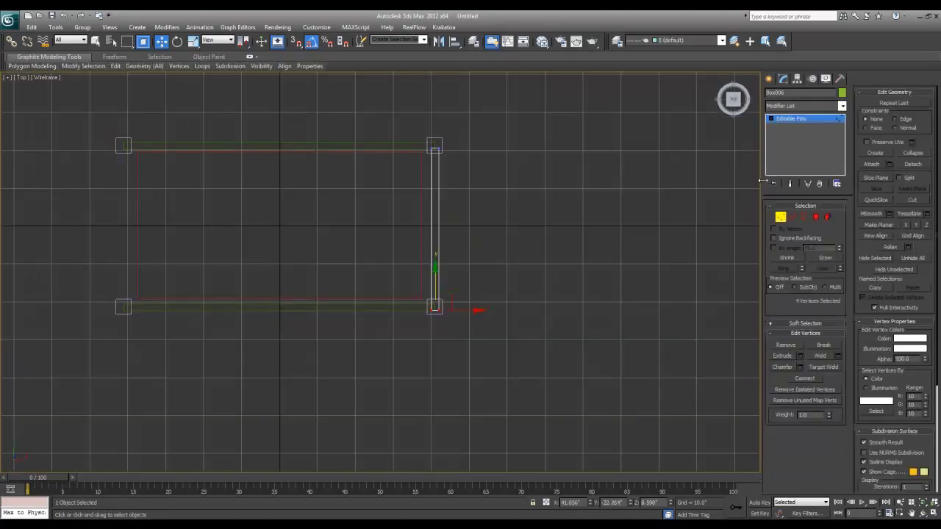
pyautogui.click(798, 120)
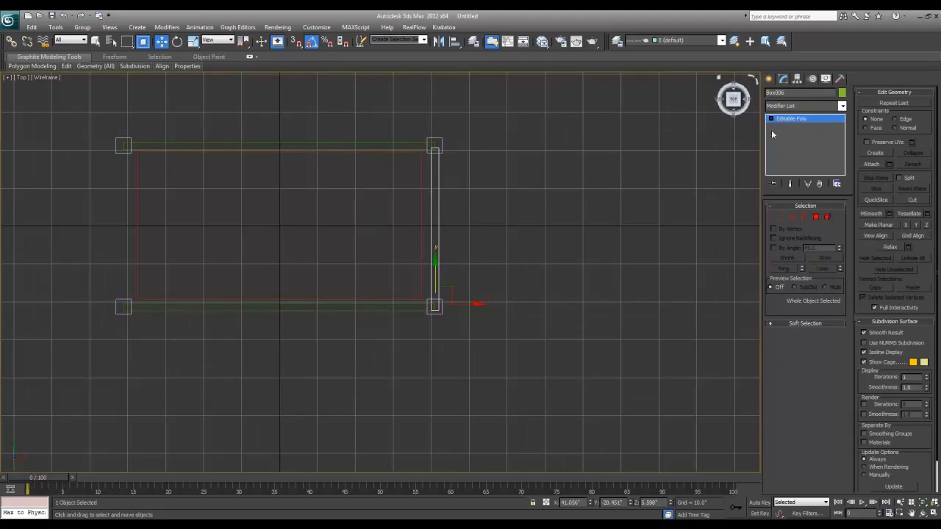
pyautogui.moveTo(466, 304); pyautogui.dragTo(155, 304)
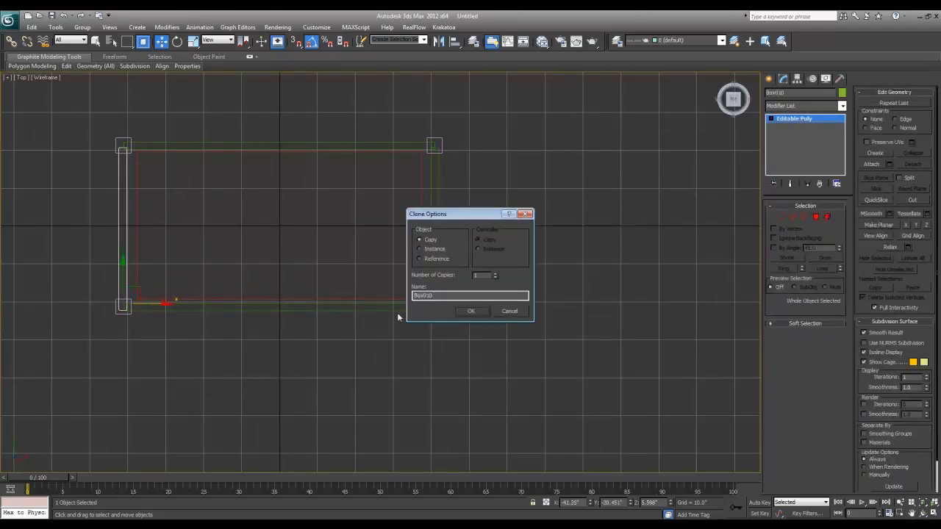
pyautogui.click(461, 309)
# Select the mattress in the Perspective view and raise it along Z above the frame to about 28.9 inches.
pyautogui.hotkey('alt', 'w')
pyautogui.rightClick(462, 316)
pyautogui.hotkey('alt', 'w')
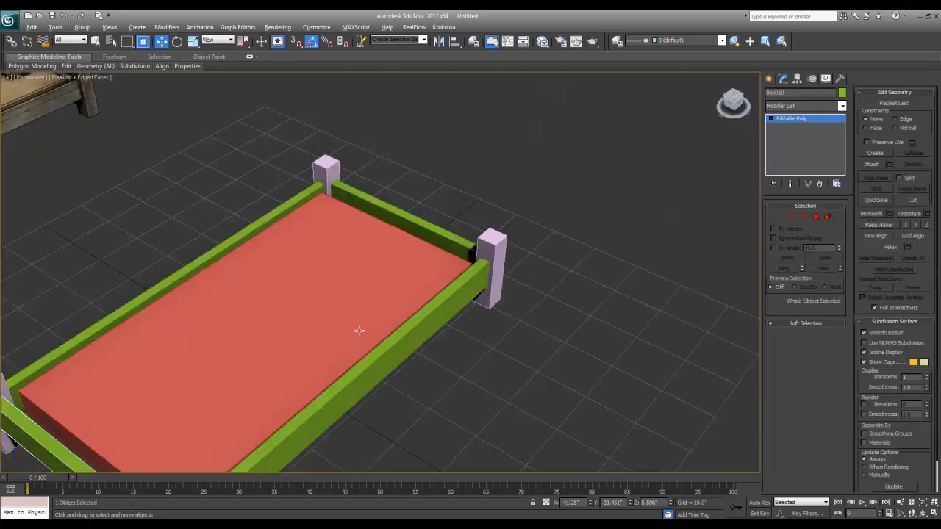
pyautogui.moveTo(357, 330)
pyautogui.keyDown('alt'); pyautogui.mouseDown(button='middle')
pyautogui.moveTo(302, 312)
pyautogui.moveTo(377, 279)
pyautogui.mouseUp(button='middle'); pyautogui.keyUp('alt')
pyautogui.click(303, 313)
pyautogui.press('F4')
pyautogui.scroll(-3, 378, 279)
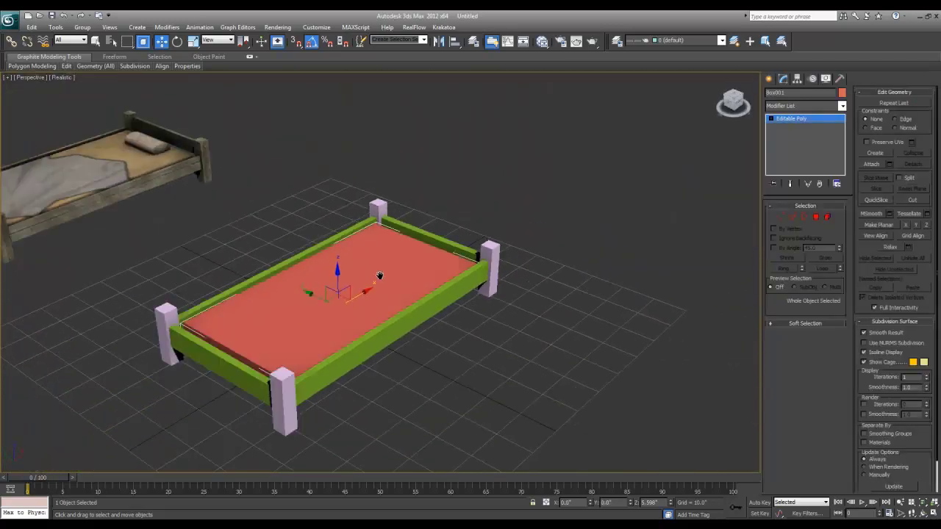
pyautogui.scroll(3, 377, 279)
pyautogui.press('F4')
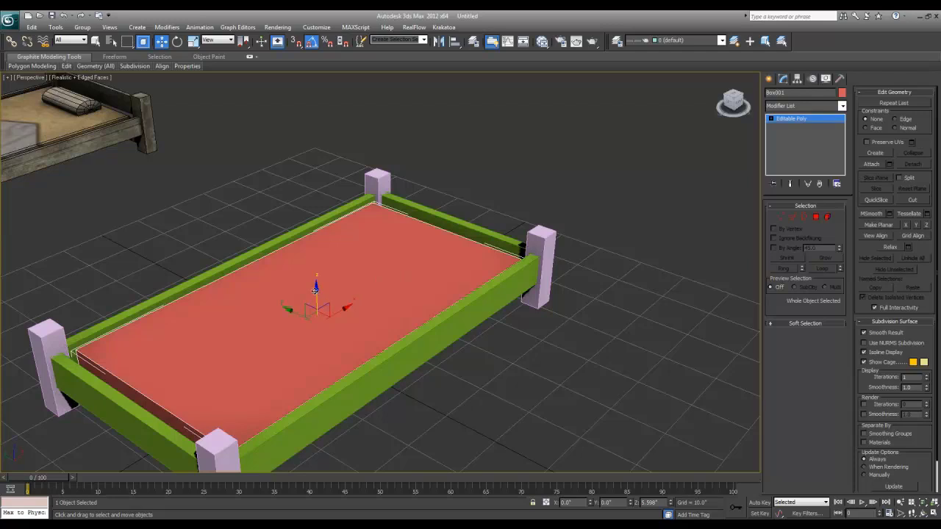
pyautogui.moveTo(314, 289); pyautogui.dragTo(314, 192)
# Chamfer all of the mattress's edges by 1.0 inch with 2 segments, then deselect it and turn off the edged-faces display.
pyautogui.click(792, 217)
pyautogui.moveTo(294, 235); pyautogui.dragTo(398, 247, button='middle')
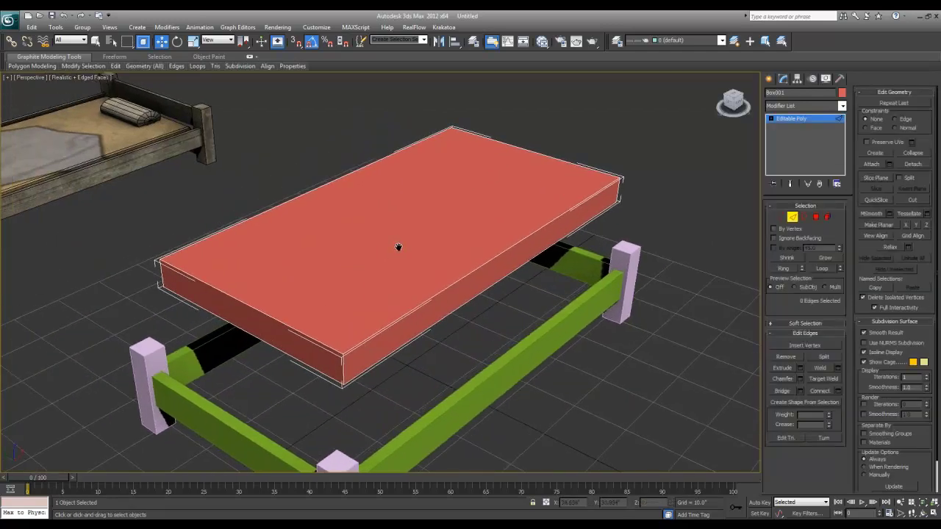
pyautogui.scroll(-3, 397, 247)
pyautogui.moveTo(621, 378); pyautogui.dragTo(611, 372)
pyautogui.scroll(3, 612, 372)
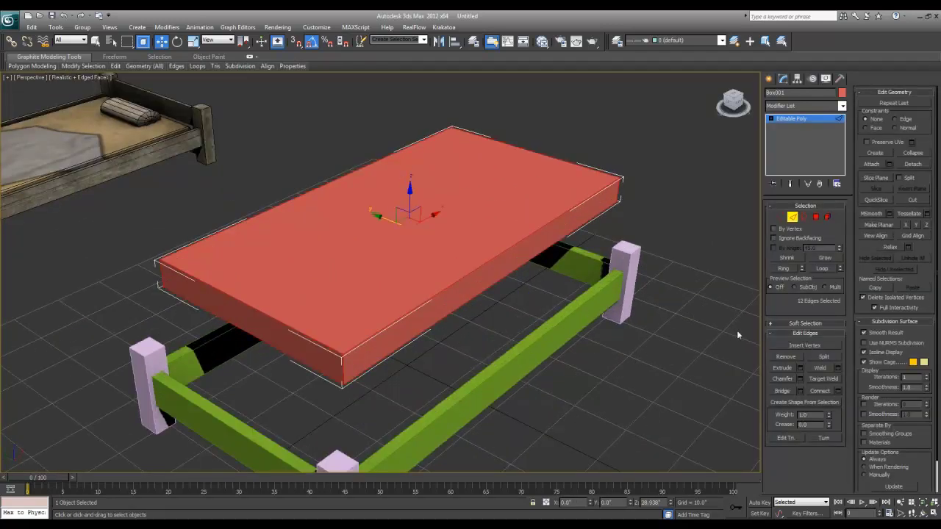
pyautogui.click(800, 378)
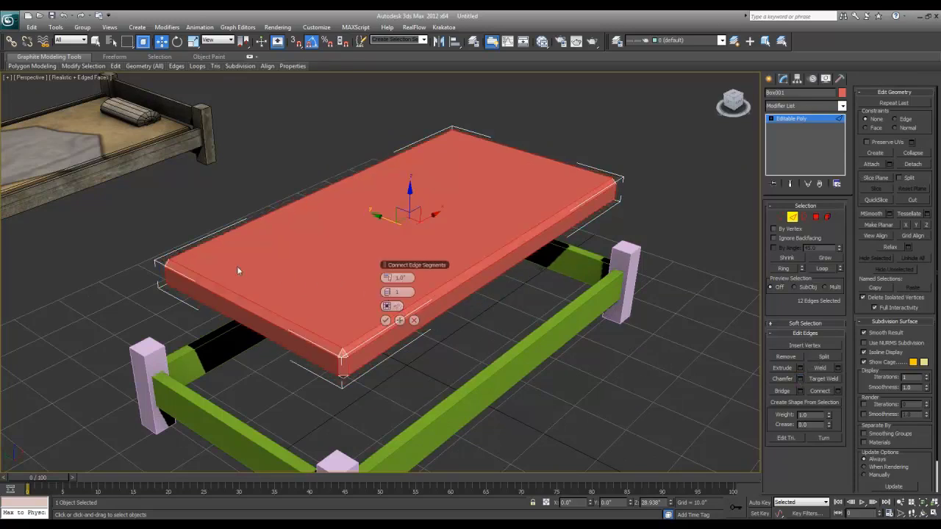
pyautogui.click(390, 293)
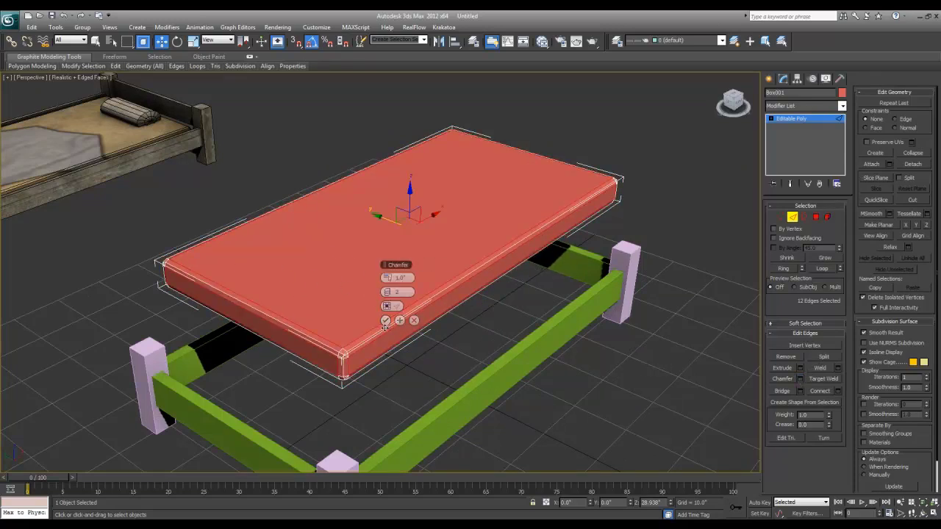
pyautogui.click(385, 321)
pyautogui.click(678, 200)
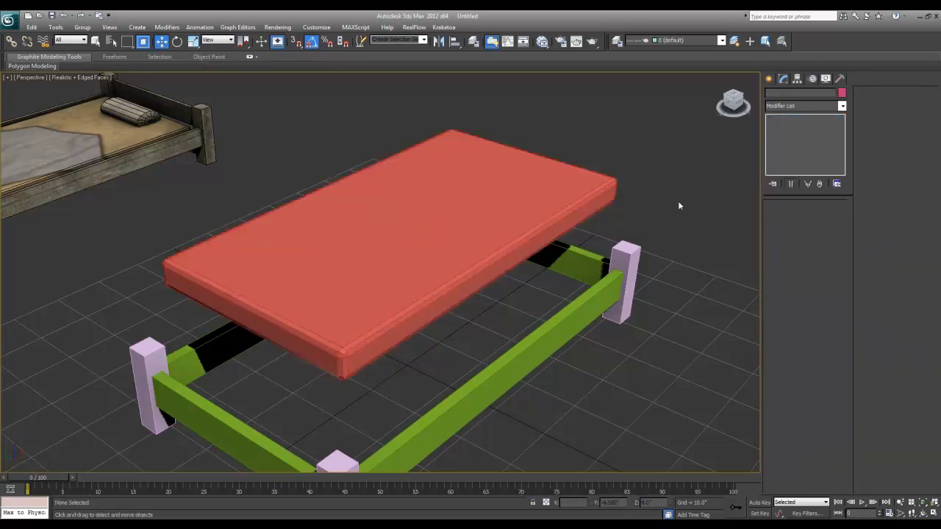
pyautogui.press('F4')
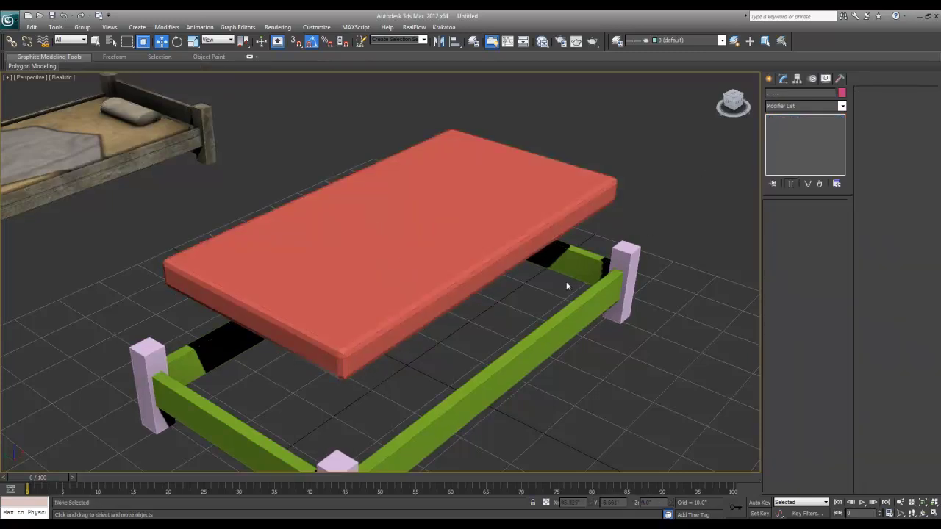
# Lower the mattress along Z into the bed frame to about 6.2 inches.
pyautogui.click(415, 242)
pyautogui.moveTo(413, 206); pyautogui.dragTo(413, 308)
pyautogui.moveTo(594, 253); pyautogui.dragTo(584, 200, button='middle')
pyautogui.scroll(-6, 584, 200)
pyautogui.keyDown('alt'); pyautogui.moveTo(438, 313); pyautogui.dragTo(393, 297, button='middle'); pyautogui.keyUp('alt')
pyautogui.scroll(4, 392, 297)
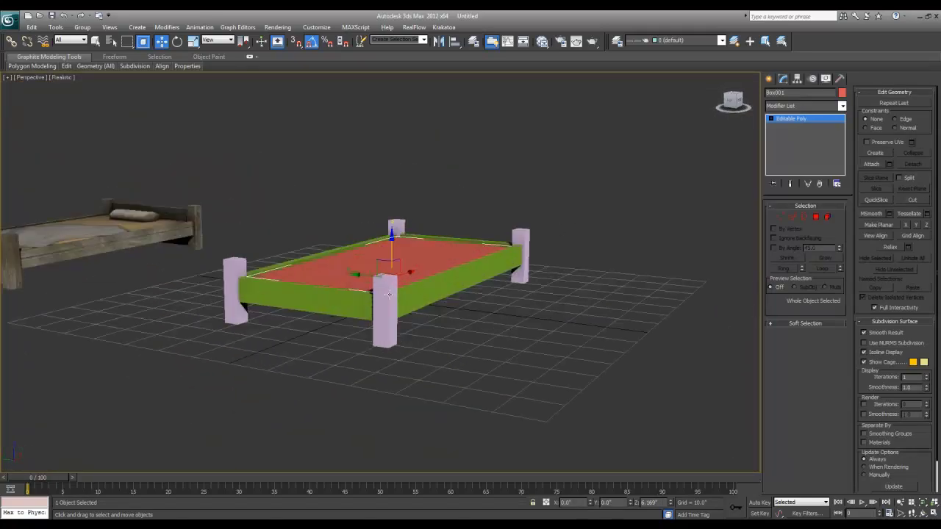
# Lower the top vertices of the foot-end cross rail along Z to make the rail slimmer.
pyautogui.click(355, 304)
pyautogui.click(778, 217)
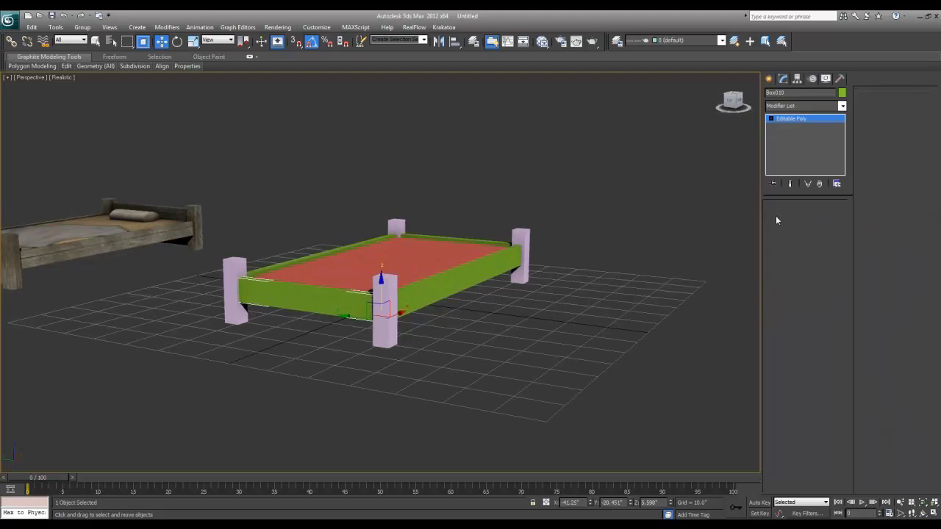
pyautogui.moveTo(223, 257); pyautogui.dragTo(372, 309)
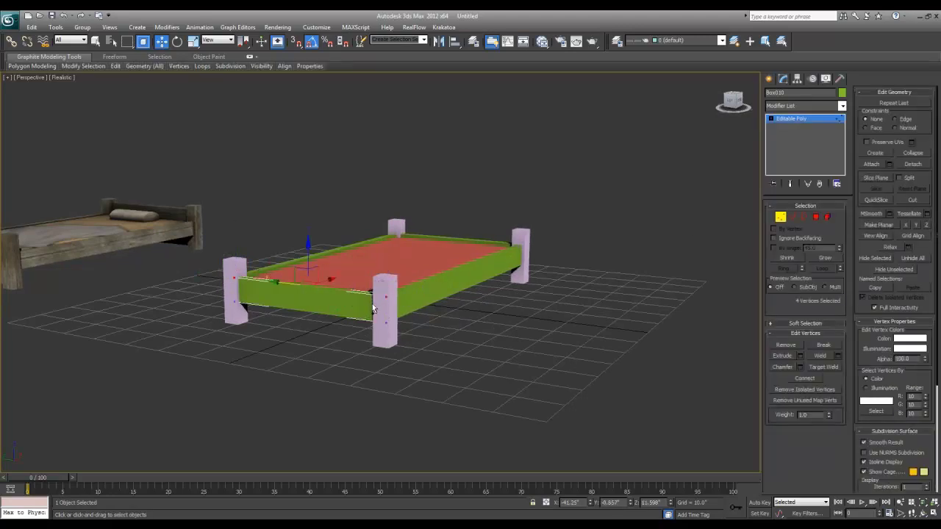
pyautogui.moveTo(308, 252); pyautogui.dragTo(307, 262)
pyautogui.click(794, 119)
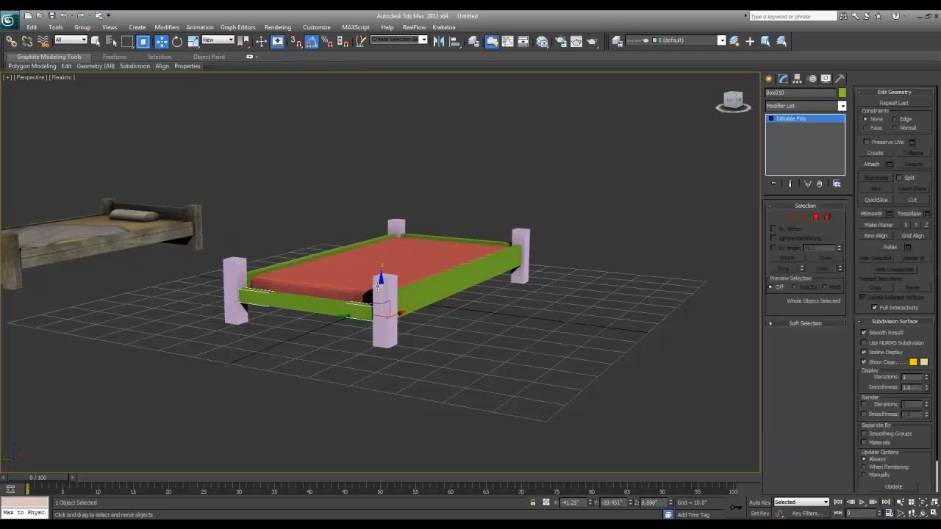
# Move the foot-end rail down and make one independent copy above it at about Z 8.1 inches.
pyautogui.moveTo(380, 283)
pyautogui.mouseDown()
pyautogui.moveTo(378, 307)
pyautogui.moveTo(380, 294)
pyautogui.mouseUp()
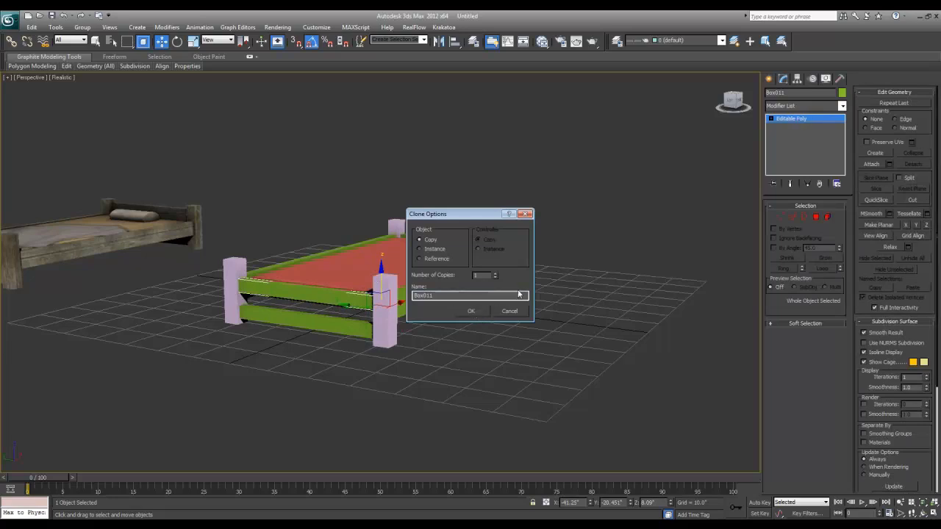
pyautogui.press('Return')
pyautogui.moveTo(515, 294)
pyautogui.keyDown('alt'); pyautogui.mouseDown(button='middle')
pyautogui.moveTo(493, 290)
pyautogui.moveTo(551, 305)
pyautogui.moveTo(554, 319)
pyautogui.moveTo(501, 335)
pyautogui.mouseUp(button='middle'); pyautogui.keyUp('alt')
# Scale the head-end cross rail taller and position it at about Z 3.8 inches to serve as the headboard.
pyautogui.click(545, 320)
pyautogui.press('r')
pyautogui.moveTo(474, 335)
pyautogui.mouseDown()
pyautogui.moveTo(474, 308)
pyautogui.moveTo(474, 345)
pyautogui.moveTo(475, 335)
pyautogui.mouseUp()
pyautogui.press('w')
# Select the headboard's ring of lengthwise edges and connect them with 3 segments.
pyautogui.rightClick(580, 302)
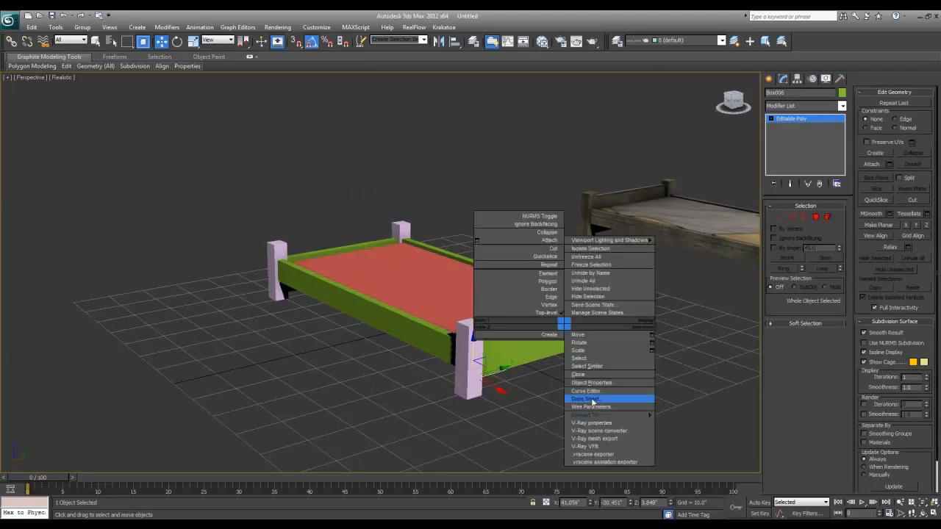
pyautogui.click(792, 216)
pyautogui.keyDown('alt'); pyautogui.moveTo(529, 360); pyautogui.dragTo(465, 366, button='middle'); pyautogui.keyUp('alt')
pyautogui.click(454, 334)
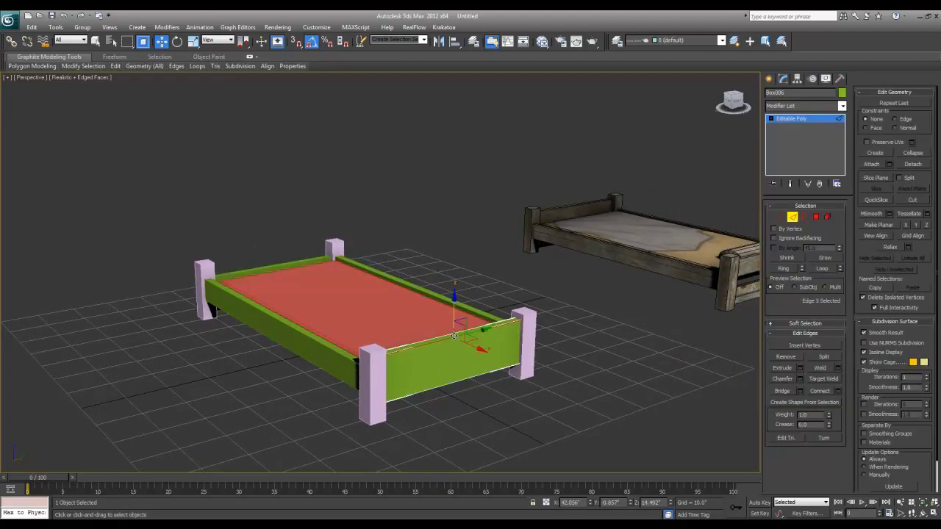
pyautogui.click(792, 269)
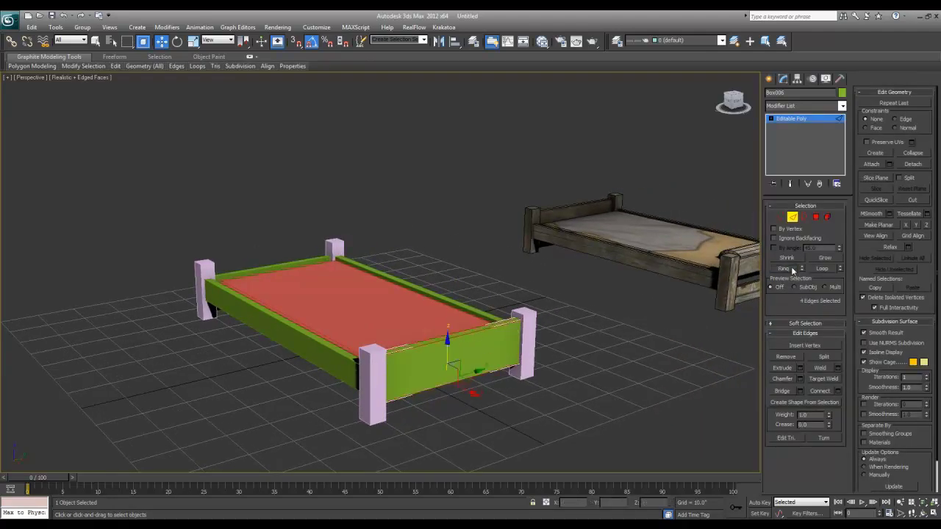
pyautogui.click(836, 391)
pyautogui.moveTo(386, 278); pyautogui.dragTo(386, 272)
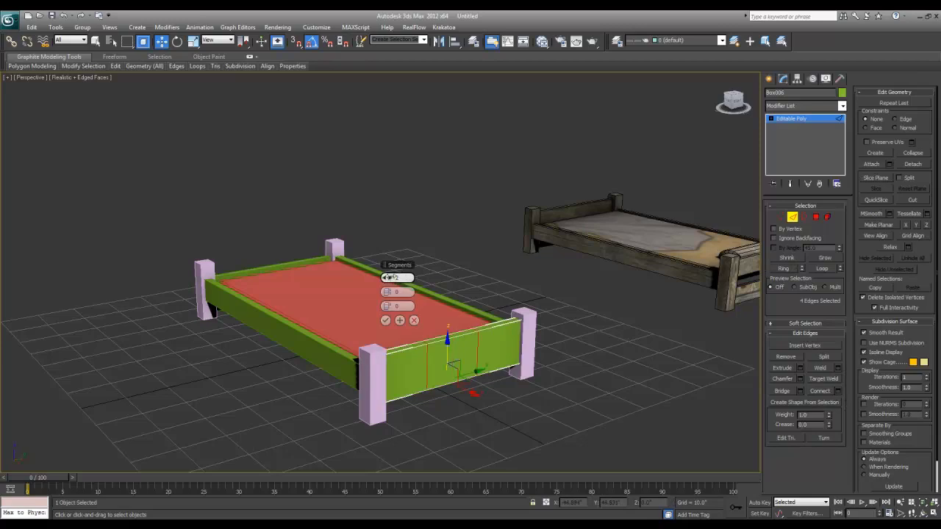
pyautogui.click(385, 320)
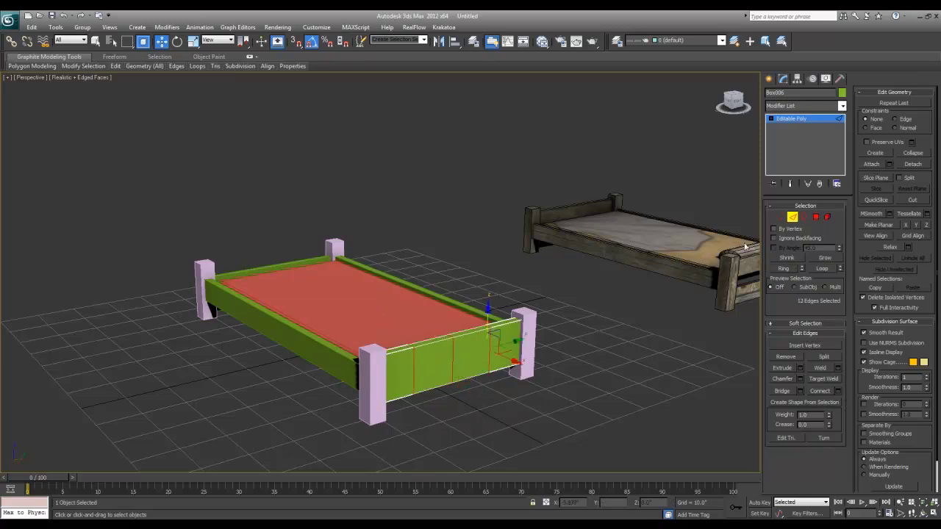
# Raise the headboard's inner top vertices along Z into an arch, with the centre pair at about 18.4 inches.
pyautogui.click(784, 220)
pyautogui.keyDown('alt'); pyautogui.moveTo(515, 331); pyautogui.dragTo(443, 326, button='middle'); pyautogui.keyUp('alt')
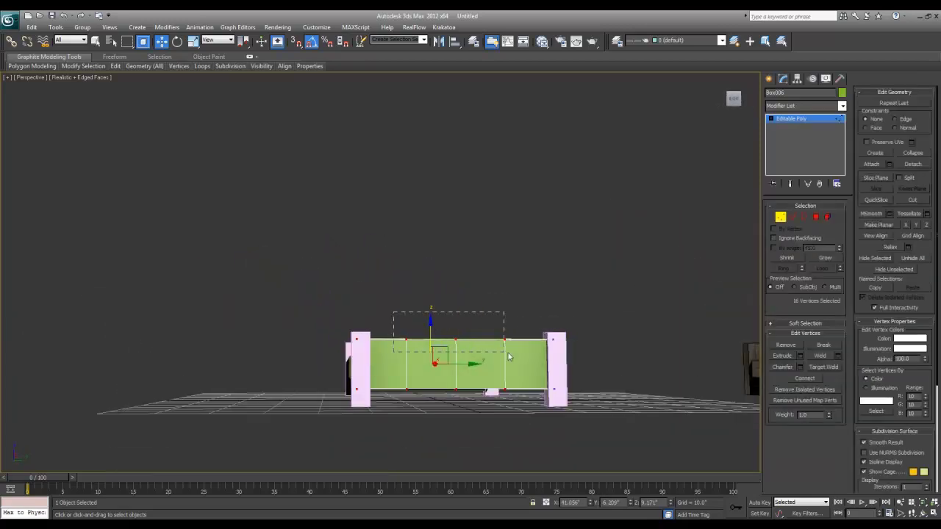
pyautogui.moveTo(509, 356); pyautogui.dragTo(506, 353)
pyautogui.moveTo(453, 310)
pyautogui.mouseDown()
pyautogui.moveTo(448, 296)
pyautogui.moveTo(457, 297)
pyautogui.mouseUp()
pyautogui.keyDown('alt'); pyautogui.moveTo(453, 301); pyautogui.dragTo(541, 312, button='middle'); pyautogui.keyUp('alt')
pyautogui.scroll(-4, 541, 313)
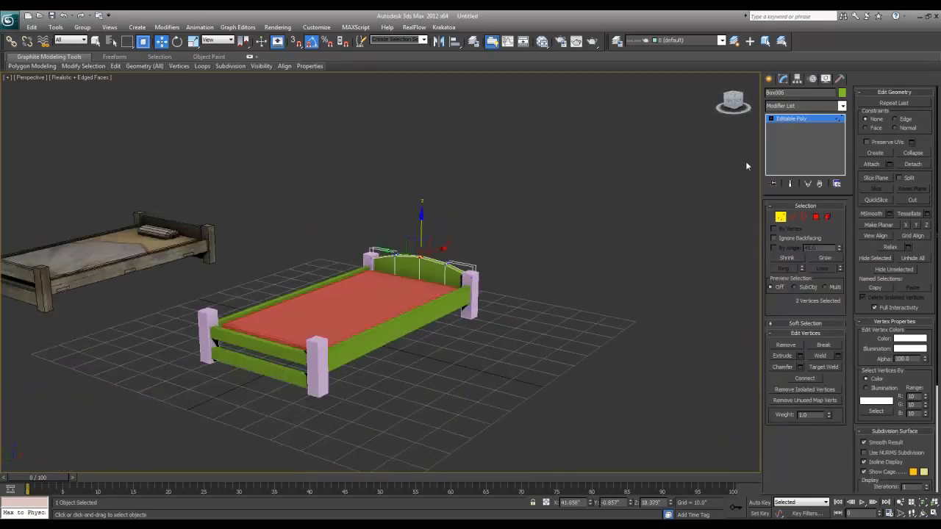
pyautogui.click(784, 122)
# Select all parts of the new bed and examine it next to the reference bed.
pyautogui.click(507, 327)
pyautogui.moveTo(452, 368)
pyautogui.keyDown('alt'); pyautogui.mouseDown(button='middle')
pyautogui.moveTo(490, 375)
pyautogui.moveTo(467, 378)
pyautogui.mouseUp(button='middle'); pyautogui.keyUp('alt')
pyautogui.moveTo(548, 221); pyautogui.dragTo(225, 473)
pyautogui.scroll(5, 403, 427)
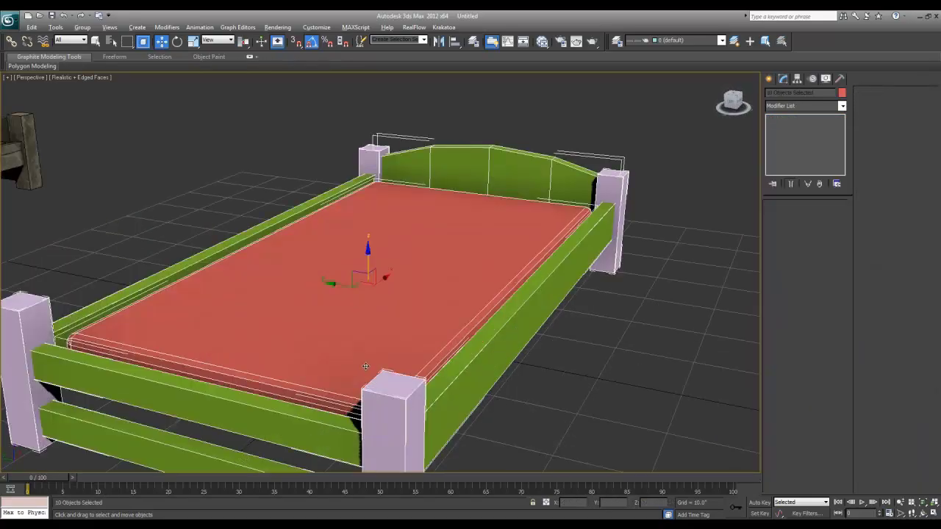
pyautogui.scroll(-10, 365, 366)
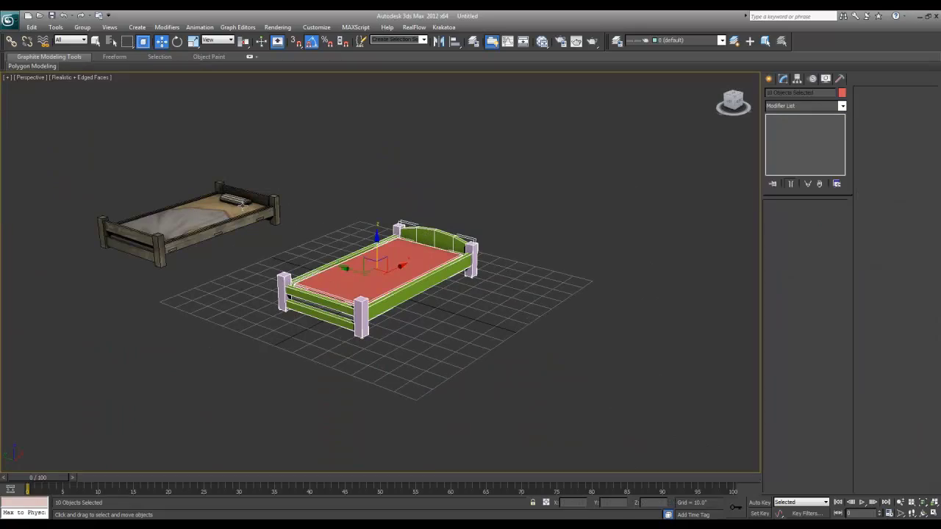
pyautogui.click(769, 78)
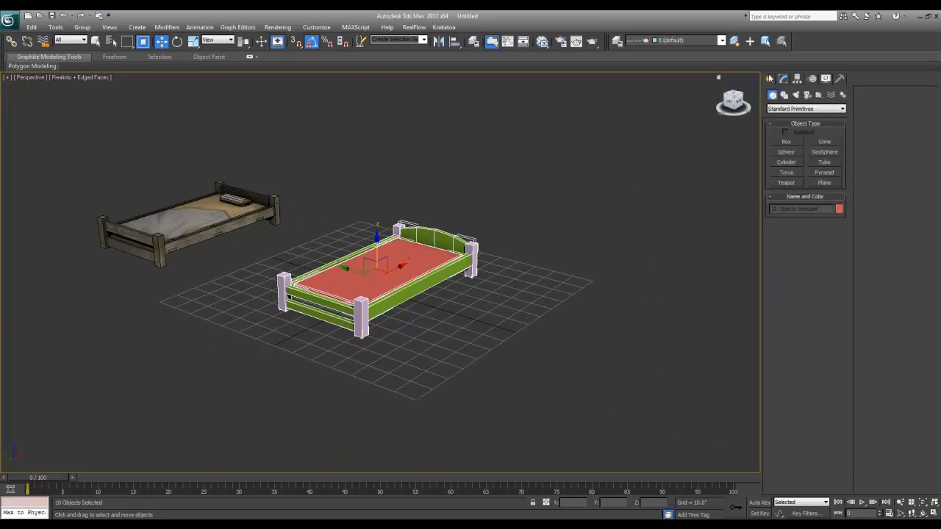
pyautogui.click(786, 161)
pyautogui.moveTo(480, 298)
pyautogui.mouseDown()
pyautogui.moveTo(504, 300)
pyautogui.moveTo(486, 297)
pyautogui.mouseUp()
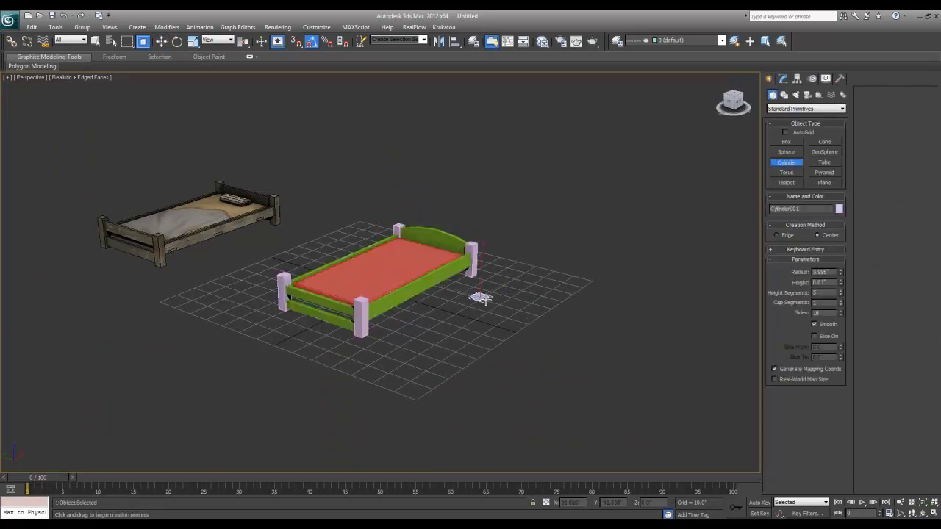
pyautogui.rightClick(488, 271)
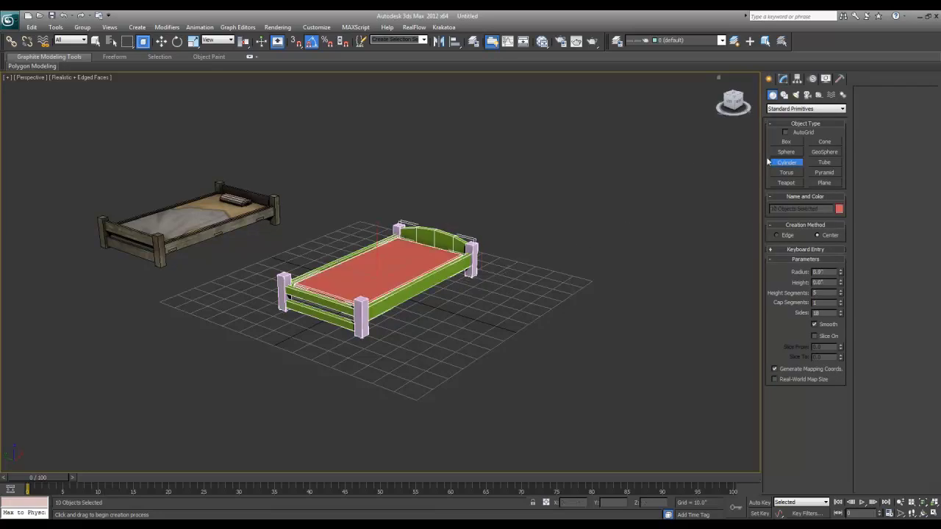
# Create a chamfered cylinder with a radius of about 8.1 inches beside the bed as the base for a pillow.
pyautogui.click(781, 109)
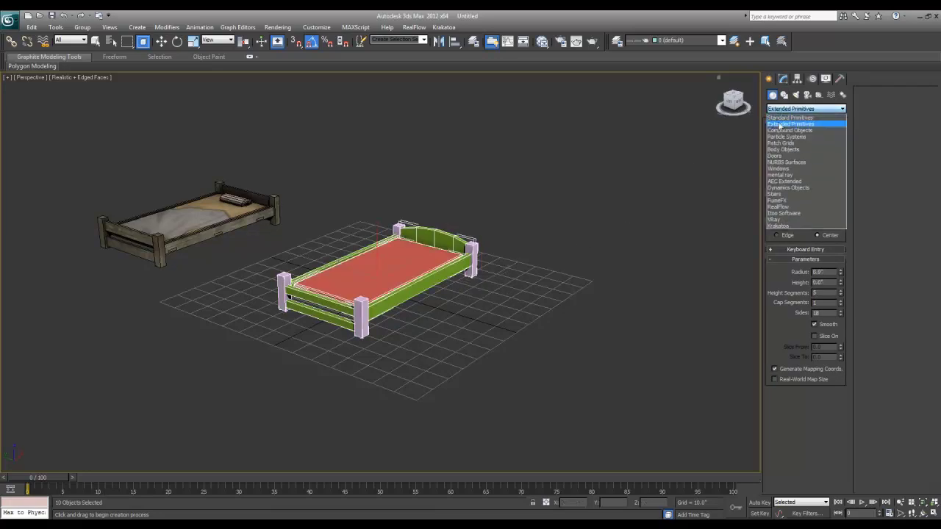
pyautogui.click(787, 118)
pyautogui.click(823, 152)
pyautogui.moveTo(482, 318); pyautogui.dragTo(502, 319)
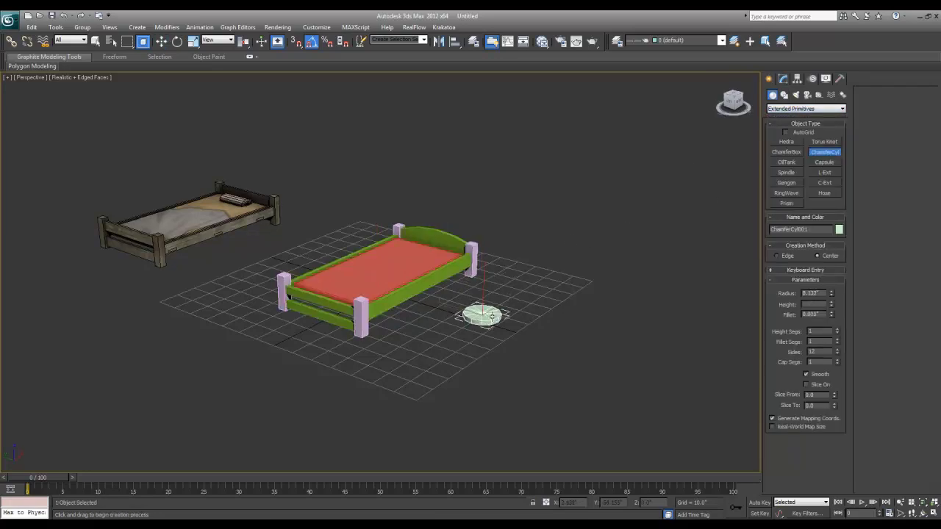
pyautogui.click(491, 256)
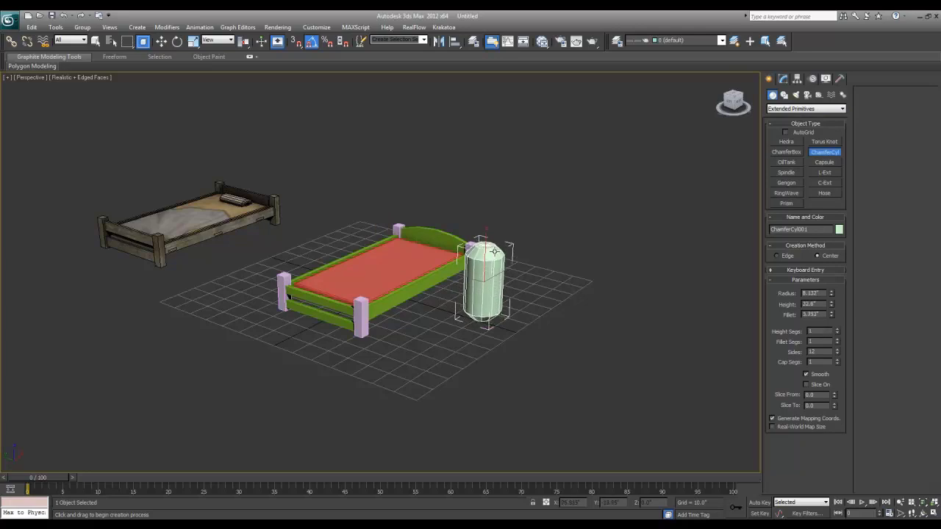
pyautogui.click(494, 252)
# Rotate the chamfered cylinder 90 degrees about X so it lies on its side.
pyautogui.press('w')
pyautogui.press('e')
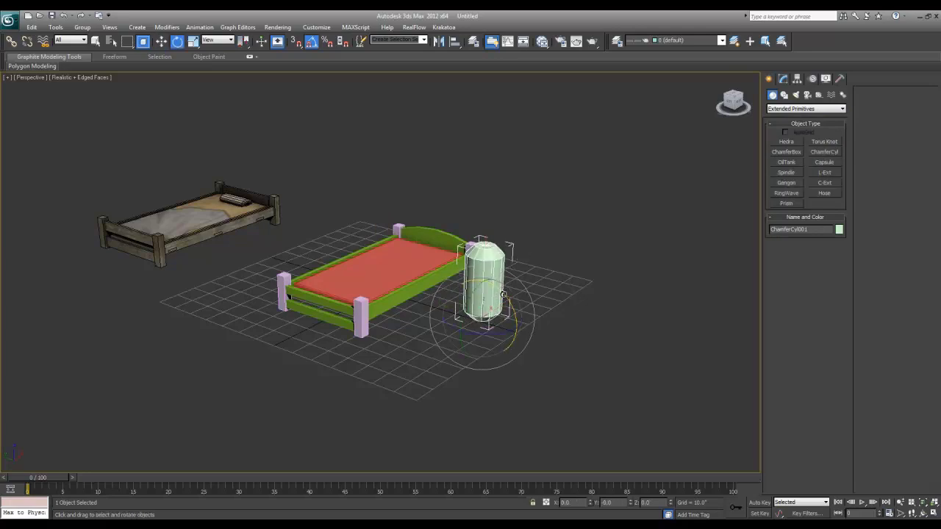
pyautogui.moveTo(503, 294); pyautogui.dragTo(516, 333)
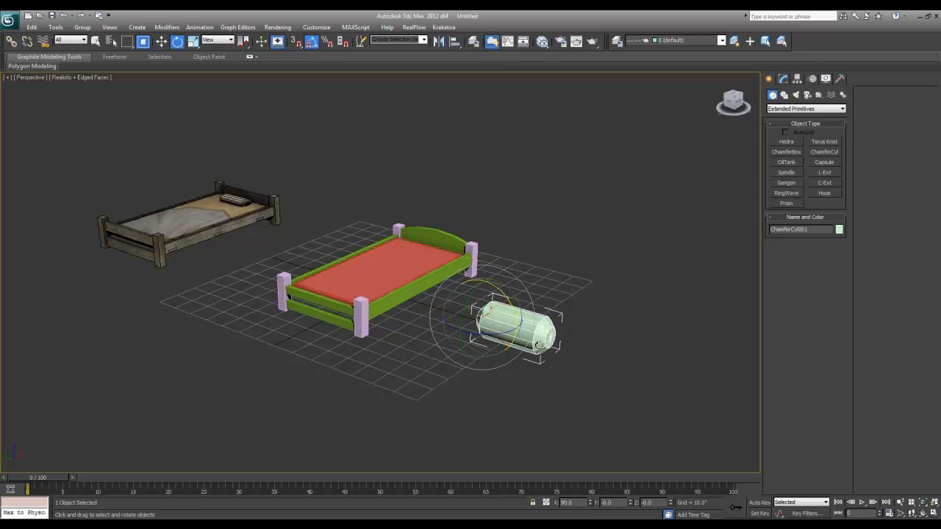
# Scale the cylinder to about 76 percent along X and flatten its height into a pillow shape.
pyautogui.keyDown('alt'); pyautogui.moveTo(537, 346); pyautogui.dragTo(492, 358, button='middle'); pyautogui.keyUp('alt')
pyautogui.scroll(5, 492, 357)
pyautogui.keyDown('alt'); pyautogui.moveTo(613, 331); pyautogui.dragTo(531, 291, button='middle'); pyautogui.keyUp('alt')
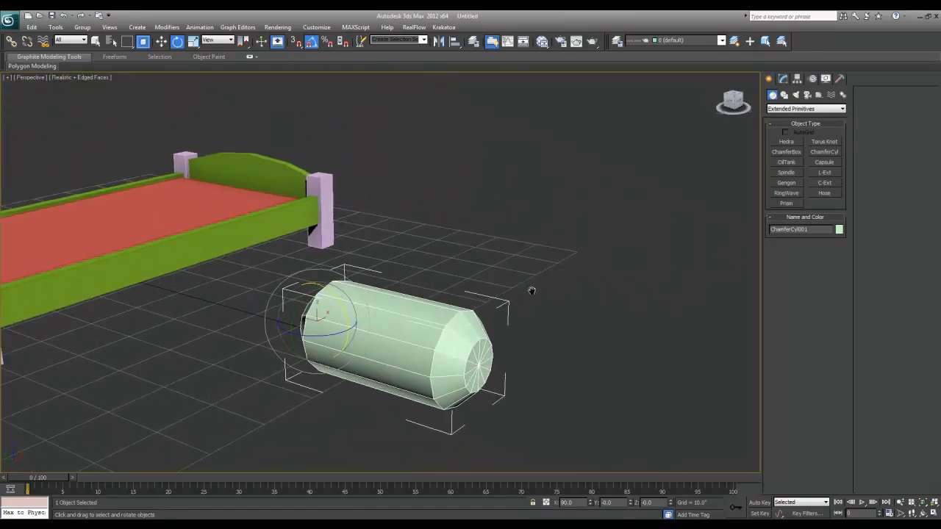
pyautogui.press('r')
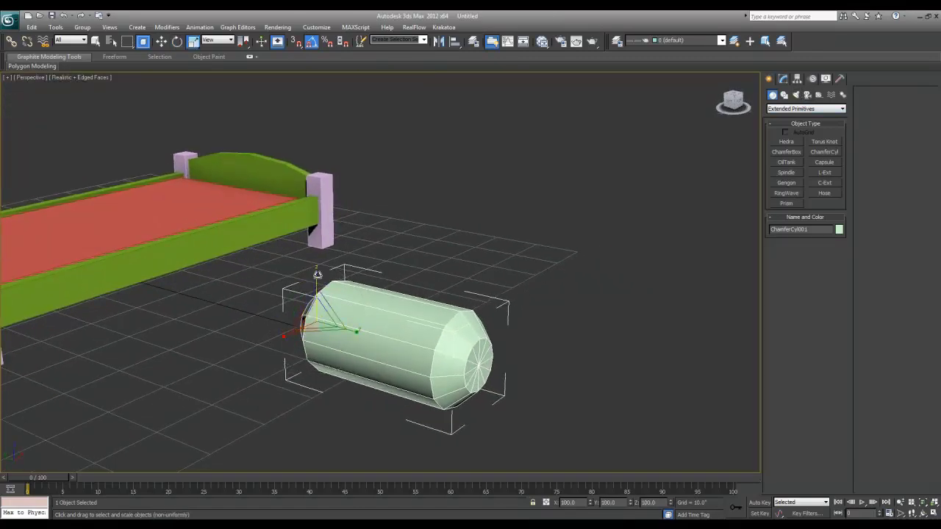
pyautogui.moveTo(315, 275); pyautogui.dragTo(292, 333)
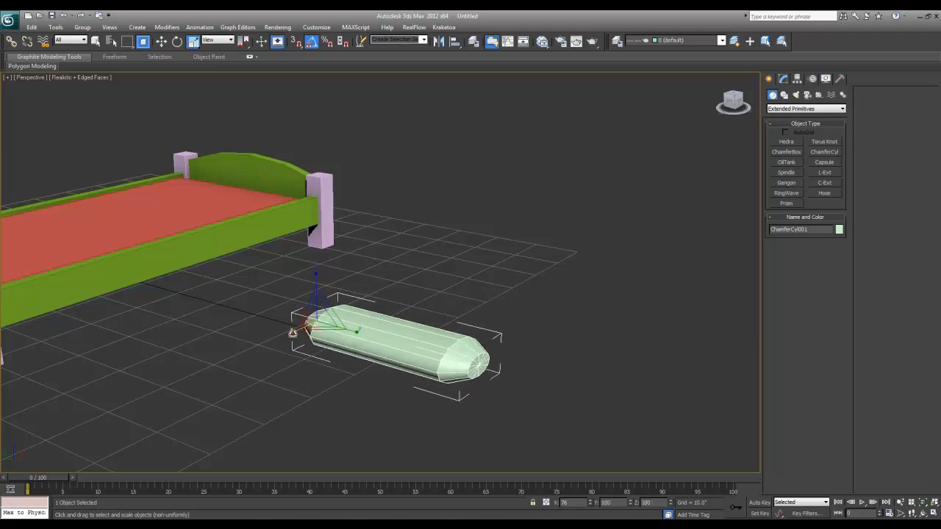
pyautogui.moveTo(316, 275); pyautogui.dragTo(317, 291)
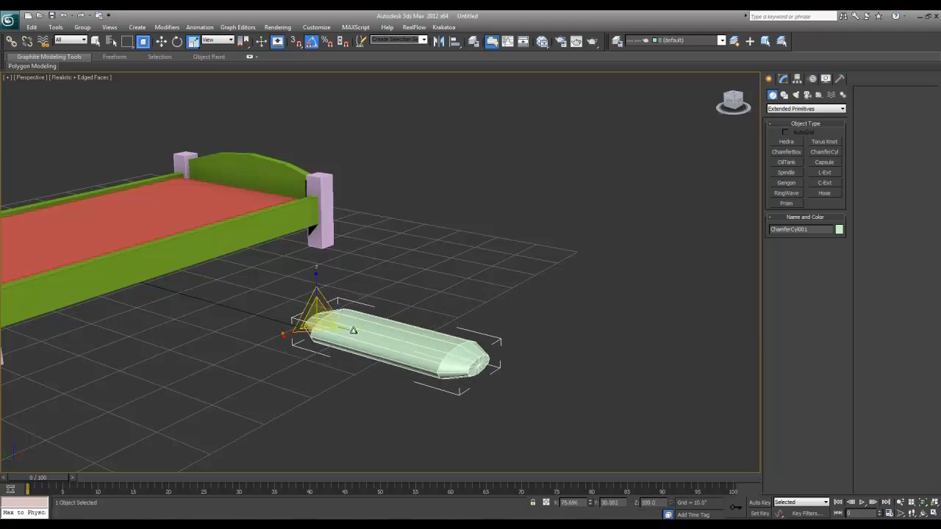
# Convert the pillow to an editable poly.
pyautogui.rightClick(430, 343)
pyautogui.moveTo(485, 439)
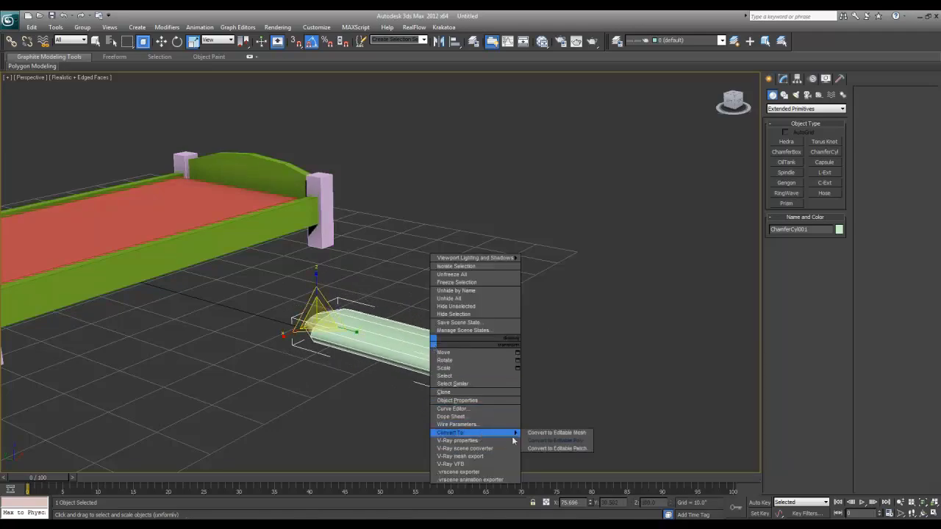
pyautogui.click(553, 442)
# Move the cap vertices at both ends of the pillow inward in the Left view to shorten its tapered ends.
pyautogui.press('1')
pyautogui.hotkey('alt', 'w')
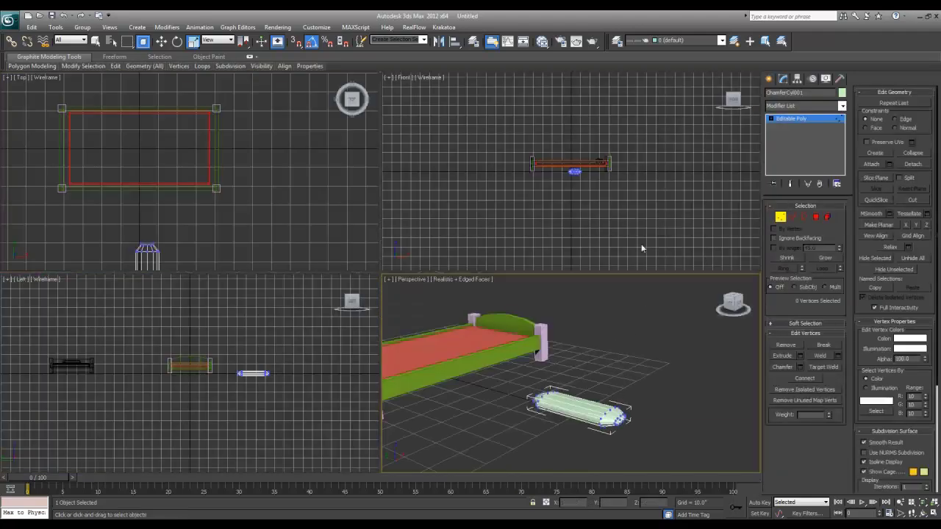
pyautogui.click(570, 189)
pyautogui.scroll(5, 570, 193)
pyautogui.scroll(6, 179, 386)
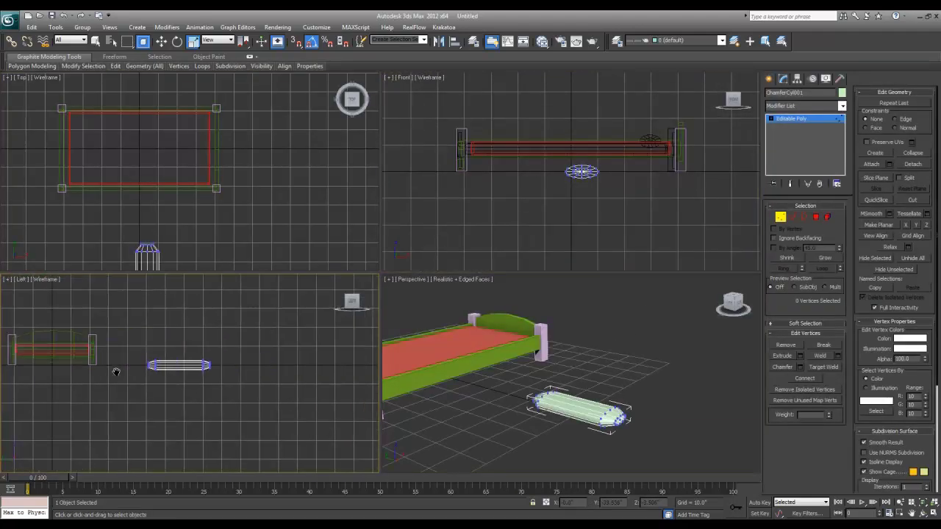
pyautogui.hotkey('alt', 'w')
pyautogui.moveTo(459, 318); pyautogui.dragTo(424, 214)
pyautogui.press('w')
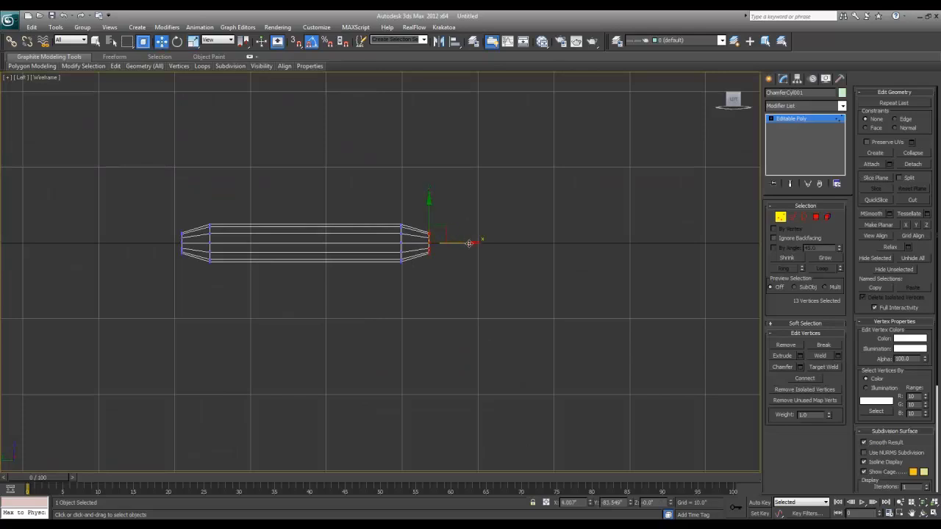
pyautogui.moveTo(468, 243); pyautogui.dragTo(442, 244)
pyautogui.moveTo(185, 262); pyautogui.dragTo(238, 242)
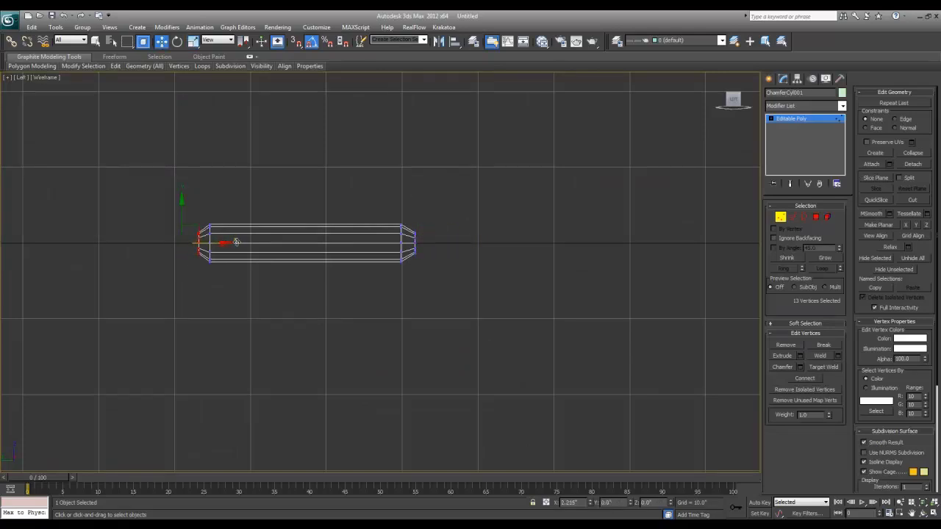
pyautogui.click(822, 119)
# Move the pillow onto the mattress by the headboard, at about X 30.5 and Z 11.9 inches, and frame it in view.
pyautogui.hotkey('alt', 'w')
pyautogui.keyDown('alt'); pyautogui.moveTo(546, 374); pyautogui.dragTo(532, 389, button='middle'); pyautogui.keyUp('alt')
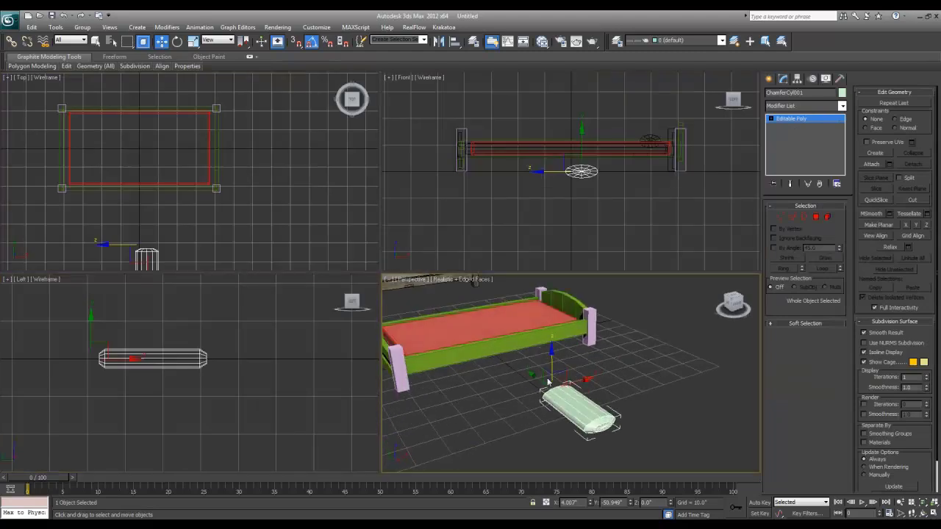
pyautogui.rightClick(589, 160)
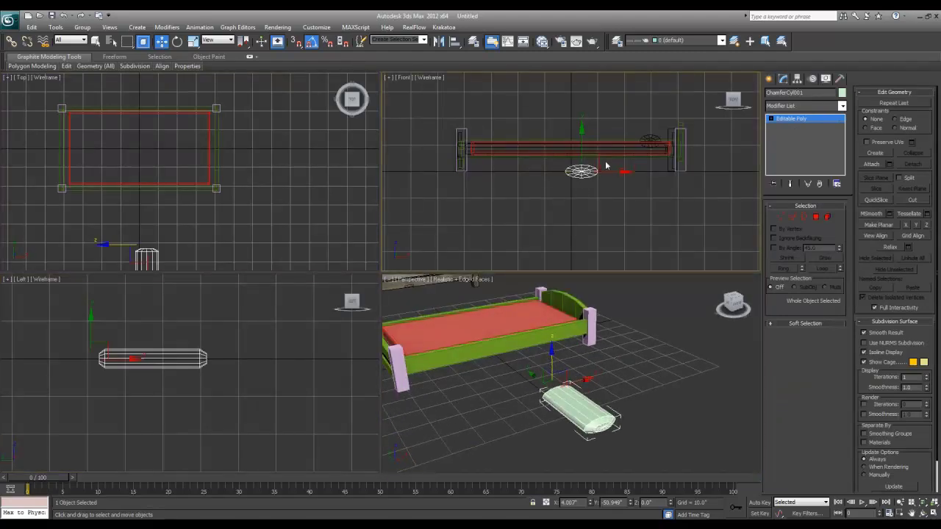
pyautogui.moveTo(601, 158); pyautogui.dragTo(672, 125)
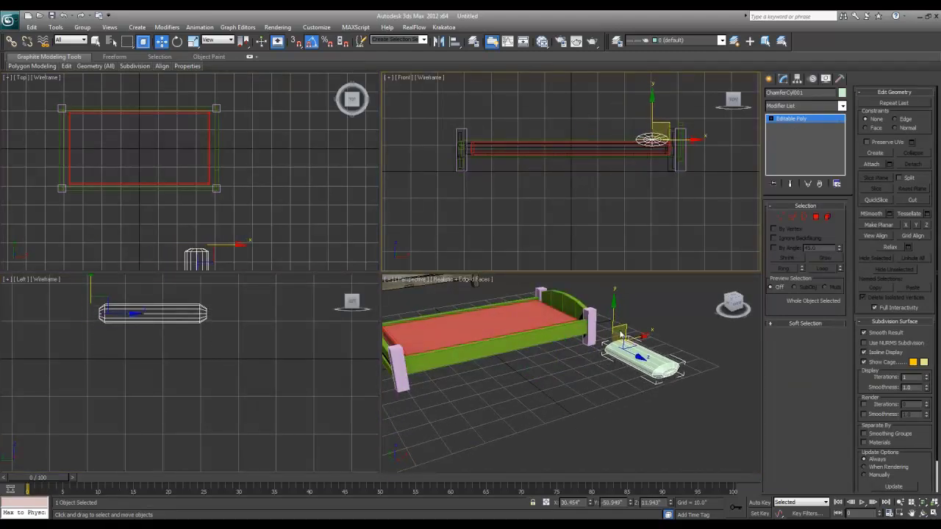
pyautogui.rightClick(588, 333)
pyautogui.moveTo(589, 330); pyautogui.dragTo(509, 300)
pyautogui.press('z')
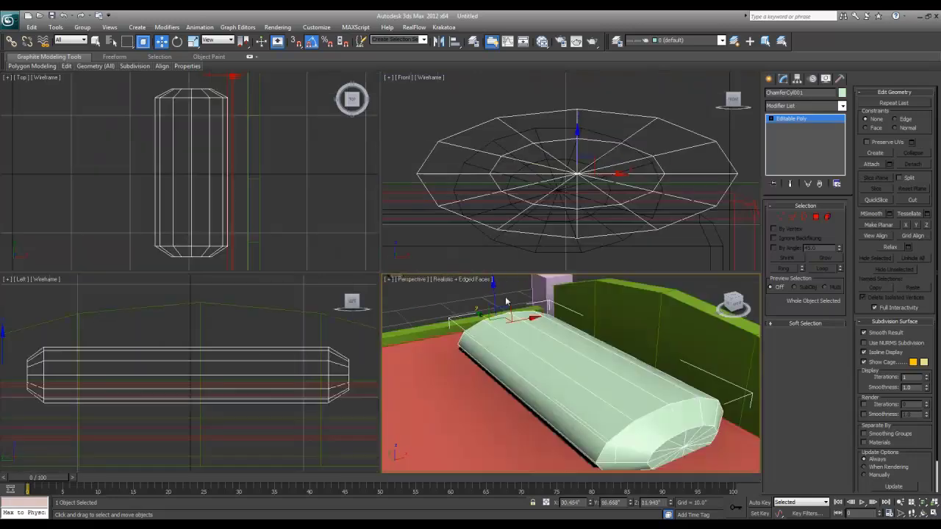
# Scale the pillow uniformly to 70 percent and move it along Y to sit centred in front of the headboard.
pyautogui.keyDown('alt'); pyautogui.moveTo(486, 362); pyautogui.dragTo(523, 362, button='middle'); pyautogui.keyUp('alt')
pyautogui.press('r')
pyautogui.moveTo(427, 343); pyautogui.dragTo(438, 359)
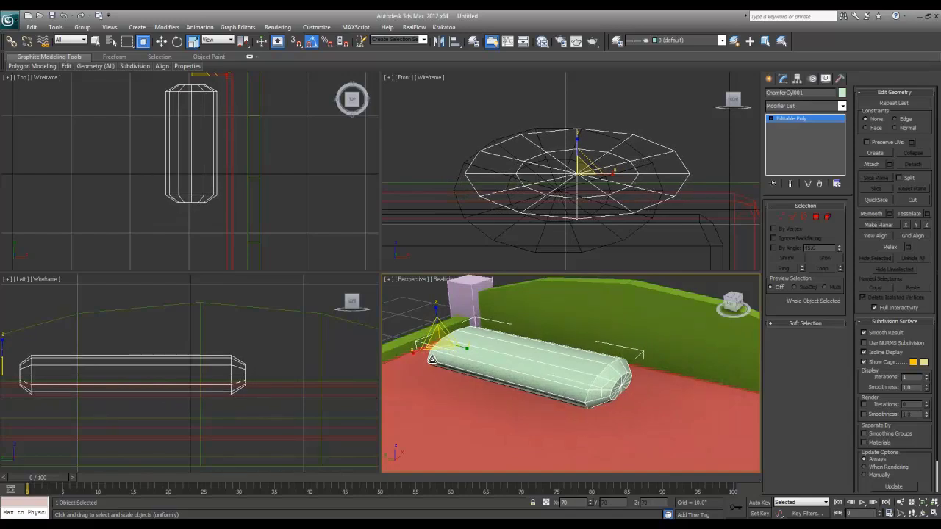
pyautogui.scroll(-3, 170, 162)
pyautogui.press('w')
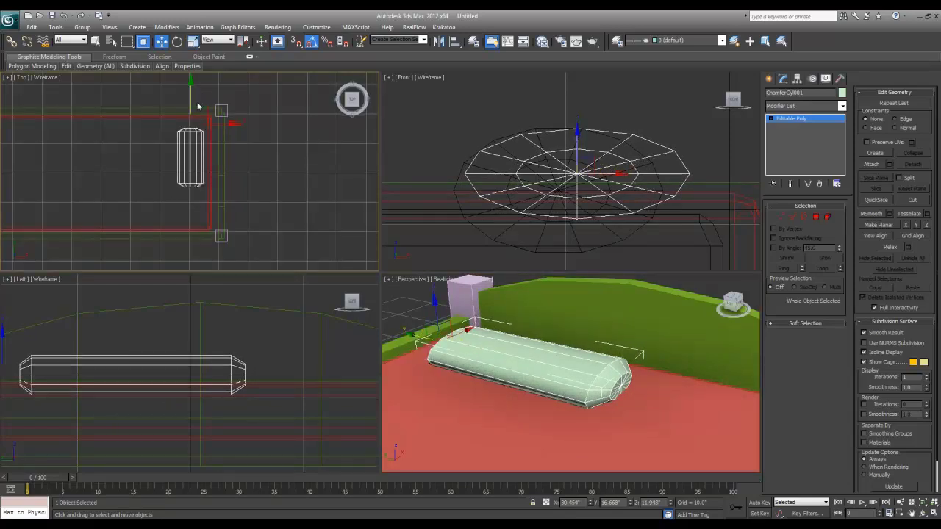
pyautogui.moveTo(190, 90); pyautogui.dragTo(193, 106)
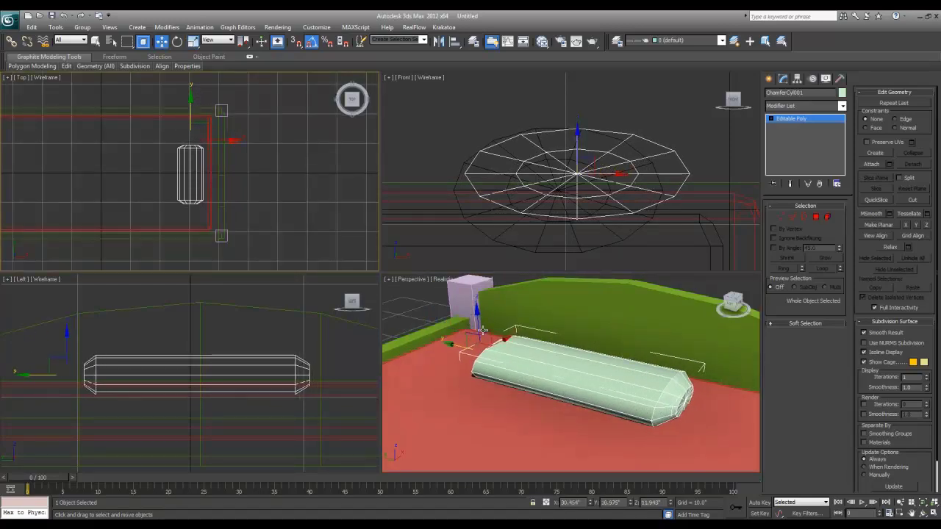
# Maximize the perspective view and examine the complete new bed beside the reference bed from several angles.
pyautogui.scroll(-5, 482, 331)
pyautogui.hotkey('alt', 'w')
pyautogui.scroll(-4, 556, 319)
pyautogui.click(360, 311)
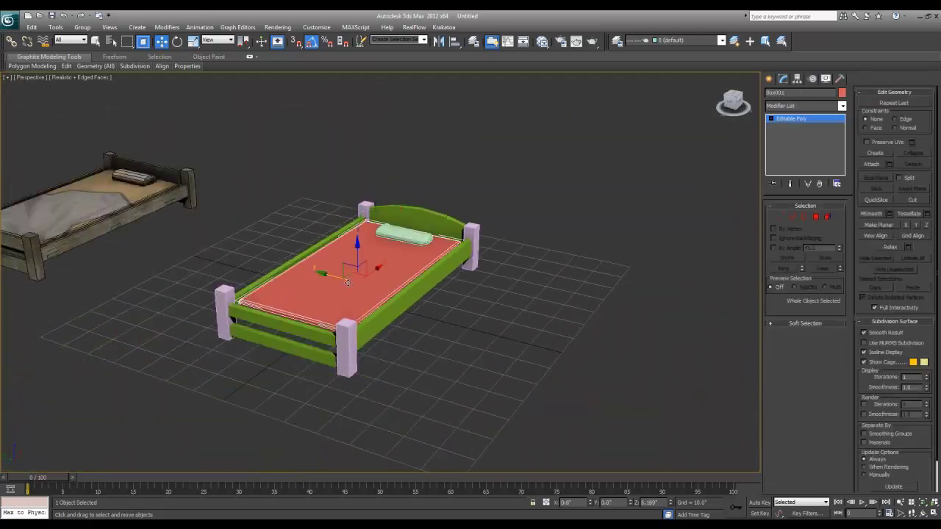
pyautogui.moveTo(360, 311); pyautogui.dragTo(369, 318, button='middle')
pyautogui.press('F4')
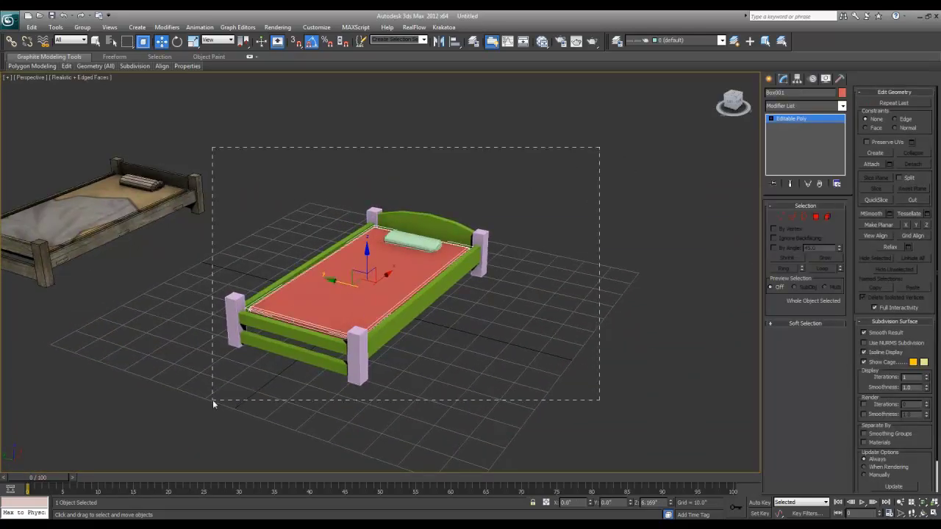
pyautogui.moveTo(213, 403); pyautogui.dragTo(213, 404)
pyautogui.keyDown('alt'); pyautogui.moveTo(231, 403); pyautogui.dragTo(324, 394, button='middle'); pyautogui.keyUp('alt')
pyautogui.scroll(-3, 324, 393)
pyautogui.click(177, 216)
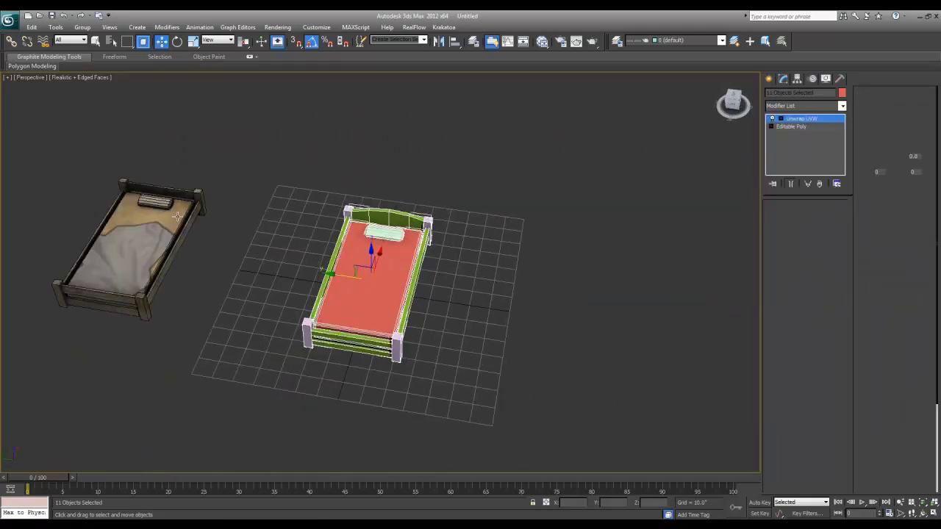
pyautogui.click(353, 286)
pyautogui.click(491, 213)
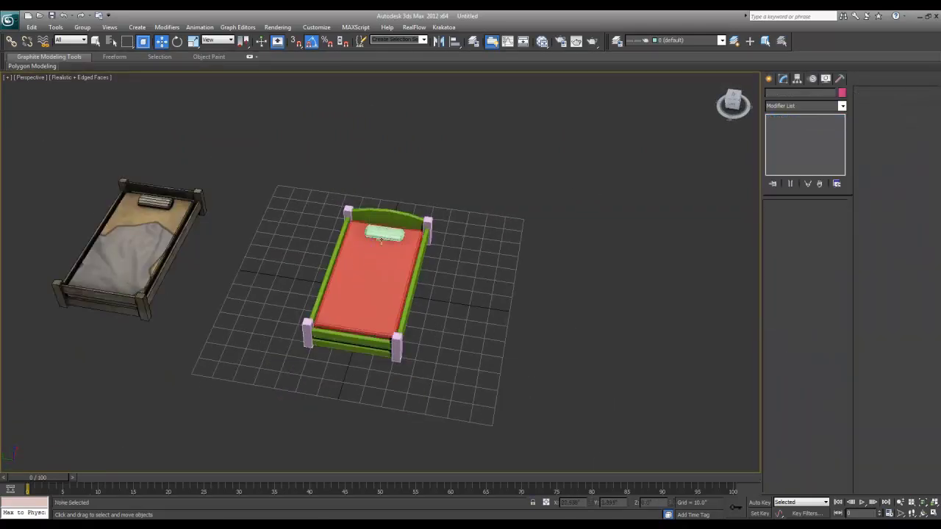
pyautogui.moveTo(267, 388); pyautogui.dragTo(269, 402)
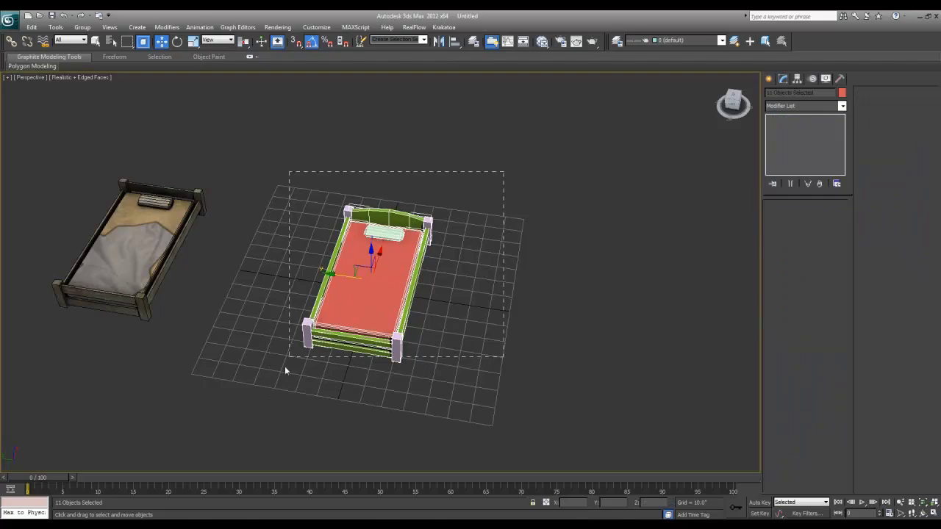
pyautogui.keyDown('alt'); pyautogui.moveTo(393, 353); pyautogui.dragTo(404, 325, button='middle'); pyautogui.keyUp('alt')
pyautogui.press('z')
pyautogui.click(548, 239)
pyautogui.moveTo(548, 242)
pyautogui.keyDown('alt'); pyautogui.mouseDown(button='middle')
pyautogui.moveTo(492, 252)
pyautogui.moveTo(418, 244)
pyautogui.moveTo(536, 227)
pyautogui.mouseUp(button='middle'); pyautogui.keyUp('alt')
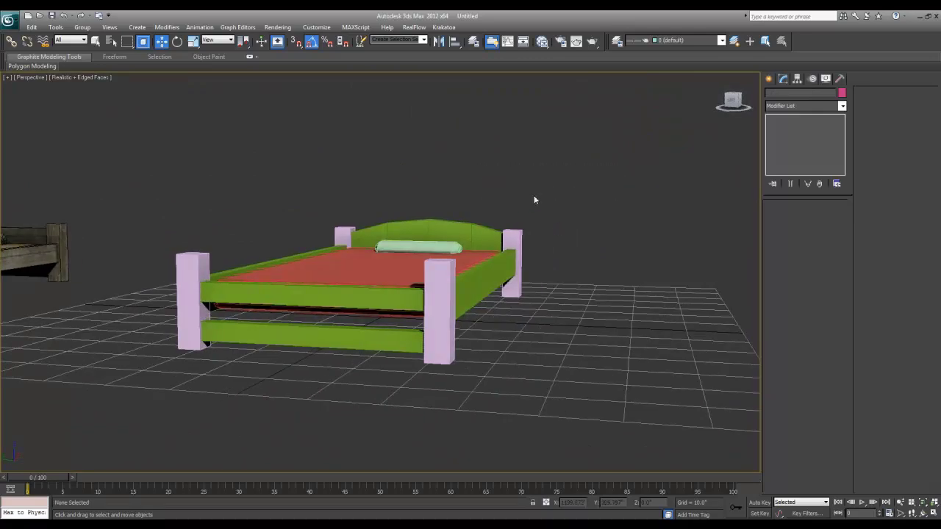
pyautogui.moveTo(163, 423); pyautogui.dragTo(163, 423)
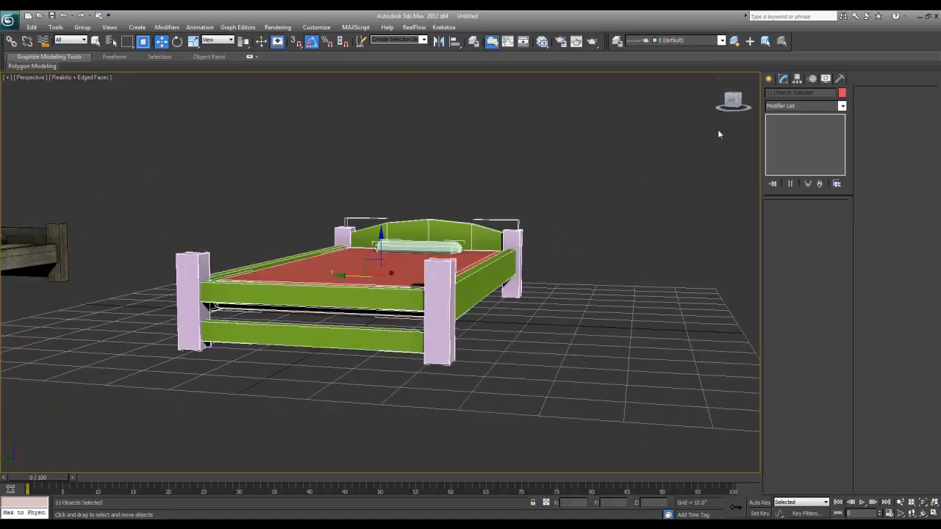
pyautogui.click(810, 105)
pyautogui.press('u')
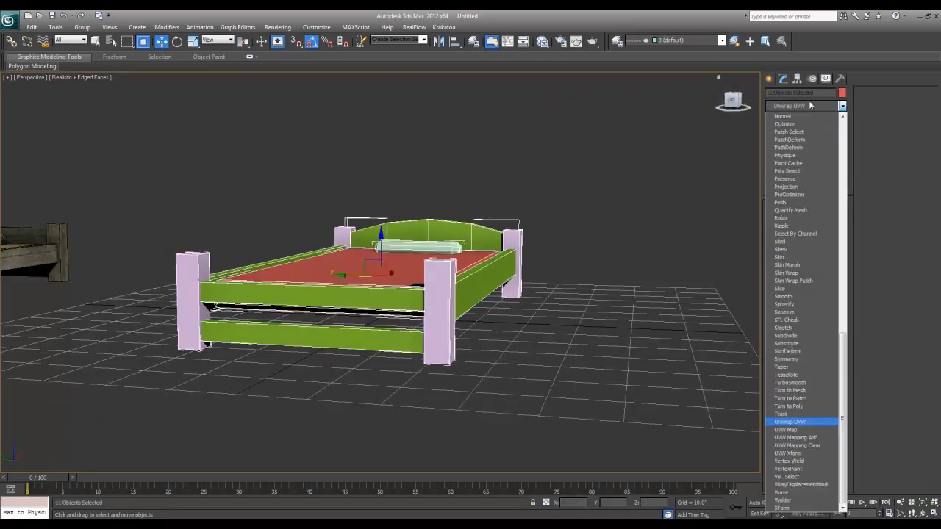
pyautogui.click(732, 136)
pyautogui.keyDown('alt'); pyautogui.moveTo(413, 243); pyautogui.dragTo(410, 263, button='middle'); pyautogui.keyUp('alt')
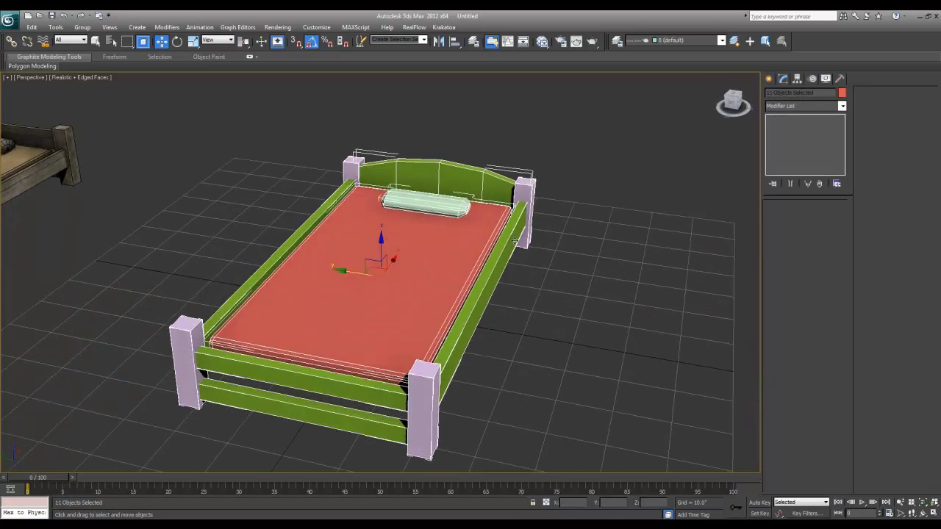
pyautogui.click(553, 241)
pyautogui.click(448, 246)
pyautogui.click(434, 204)
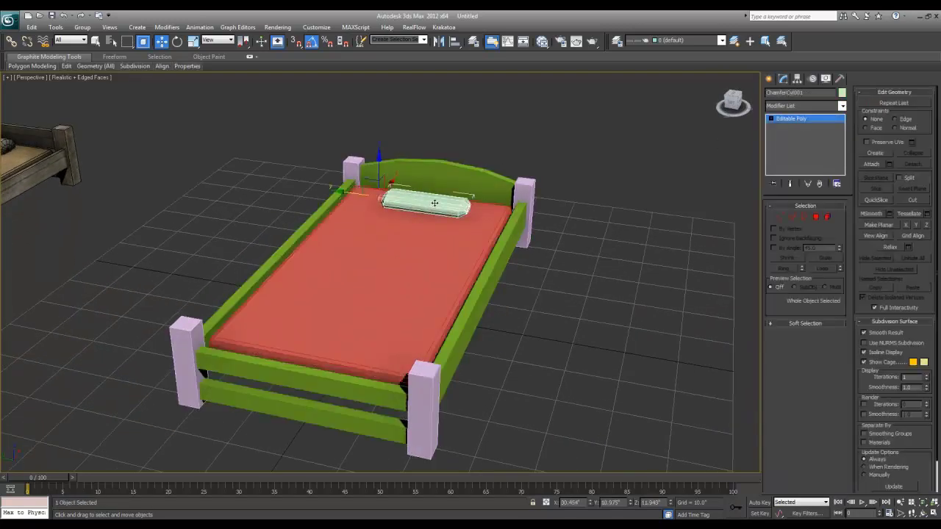
pyautogui.click(439, 185)
pyautogui.hotkey('ctrl', 'a')
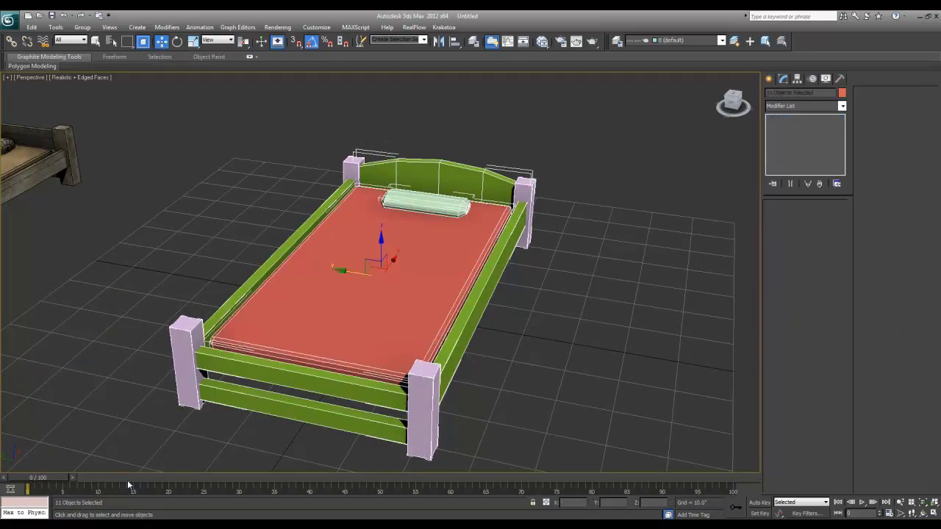
pyautogui.keyDown('alt'); pyautogui.moveTo(373, 417); pyautogui.dragTo(577, 302, button='middle'); pyautogui.keyUp('alt')
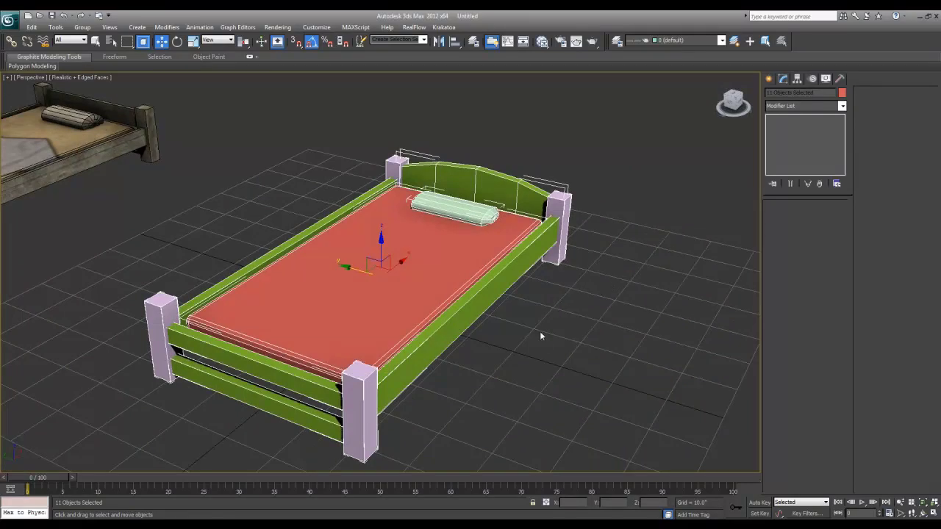
pyautogui.click(670, 290)
# Attach the near side rail, the pillow, the headboard and the near headboard post to the mattress mesh.
pyautogui.click(476, 254)
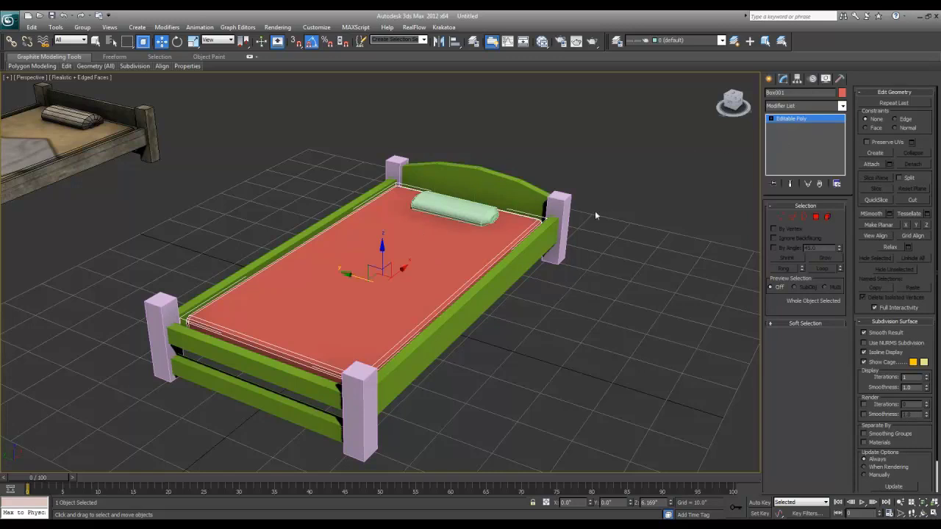
pyautogui.click(873, 164)
pyautogui.click(518, 256)
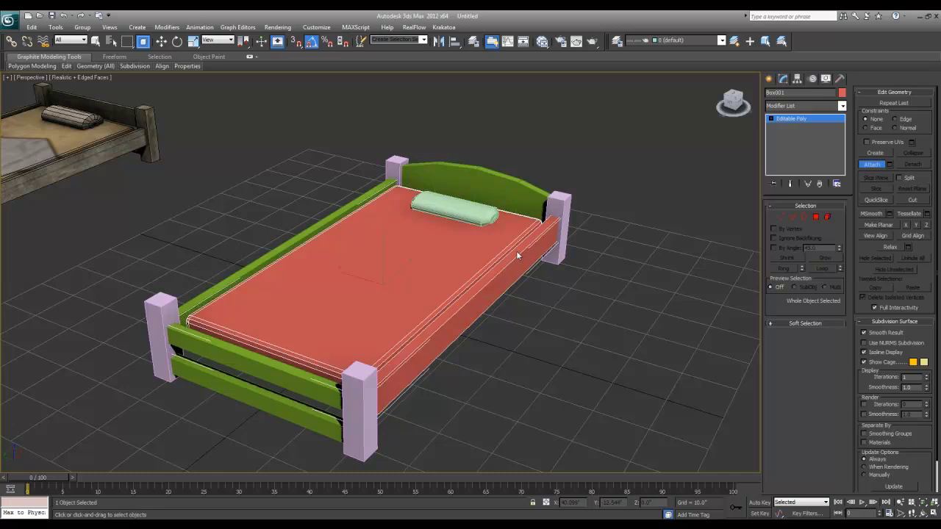
pyautogui.click(468, 216)
pyautogui.click(492, 189)
pyautogui.click(559, 208)
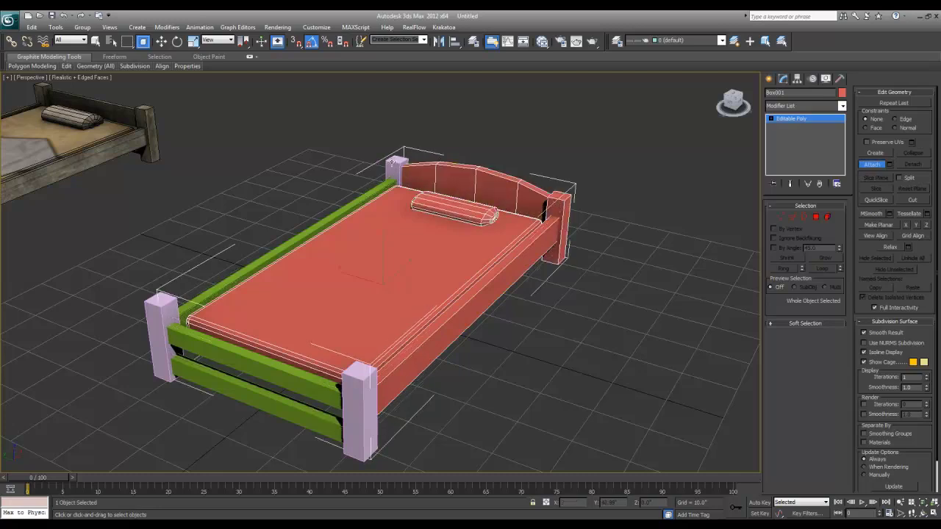
# Attach the far headboard post, far side rail, both footboard rails and both foot posts to the mattress mesh, then end Attach.
pyautogui.click(393, 165)
pyautogui.click(219, 285)
pyautogui.click(168, 316)
pyautogui.click(193, 334)
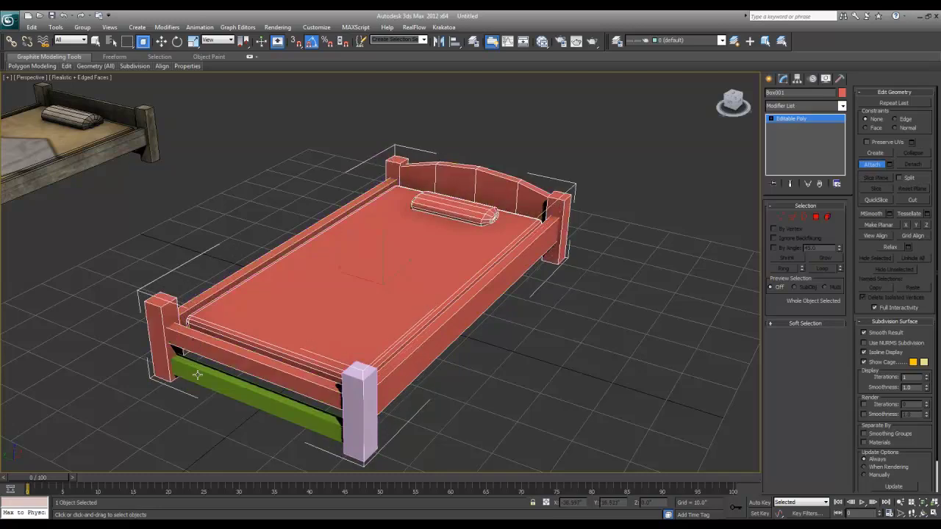
pyautogui.click(197, 375)
pyautogui.click(360, 412)
pyautogui.keyDown('alt'); pyautogui.moveTo(360, 411); pyautogui.dragTo(582, 347, button='middle'); pyautogui.keyUp('alt')
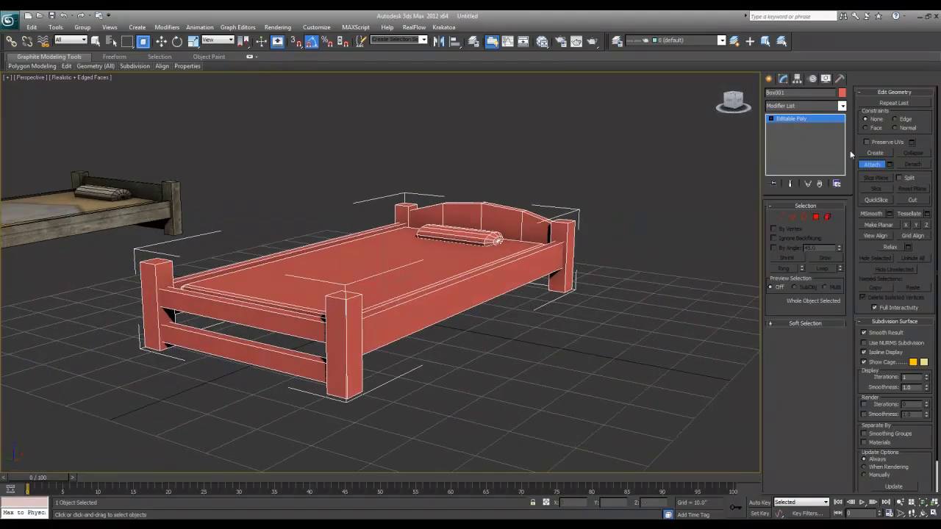
pyautogui.click(870, 164)
# Delete the bottom polygons of all four bed posts at Polygon level, viewing the bed from underneath.
pyautogui.keyDown('alt'); pyautogui.moveTo(451, 326); pyautogui.dragTo(410, 339, button='middle'); pyautogui.keyUp('alt')
pyautogui.click(808, 219)
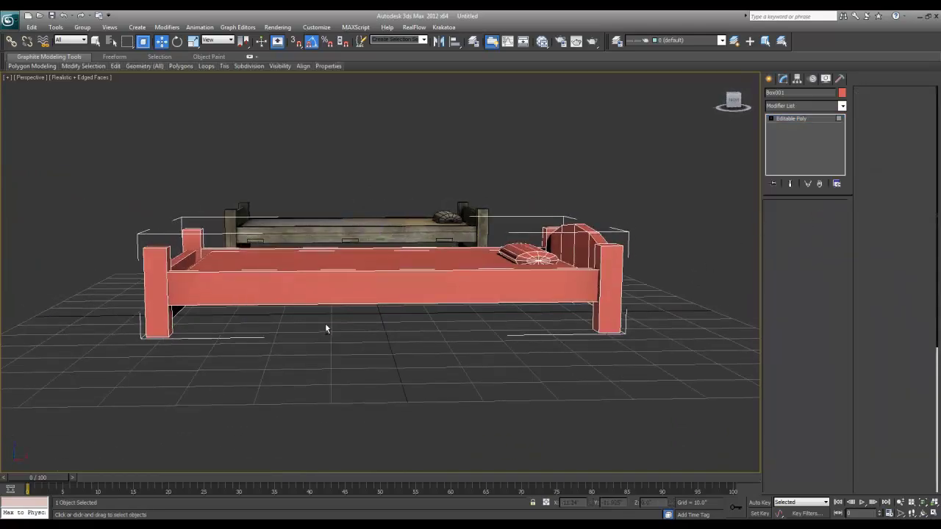
pyautogui.keyDown('alt'); pyautogui.moveTo(325, 323); pyautogui.dragTo(444, 358, button='middle'); pyautogui.keyUp('alt')
pyautogui.keyDown('alt'); pyautogui.moveTo(496, 402); pyautogui.dragTo(471, 340, button='middle'); pyautogui.keyUp('alt')
pyautogui.click(425, 234)
pyautogui.press('Delete')
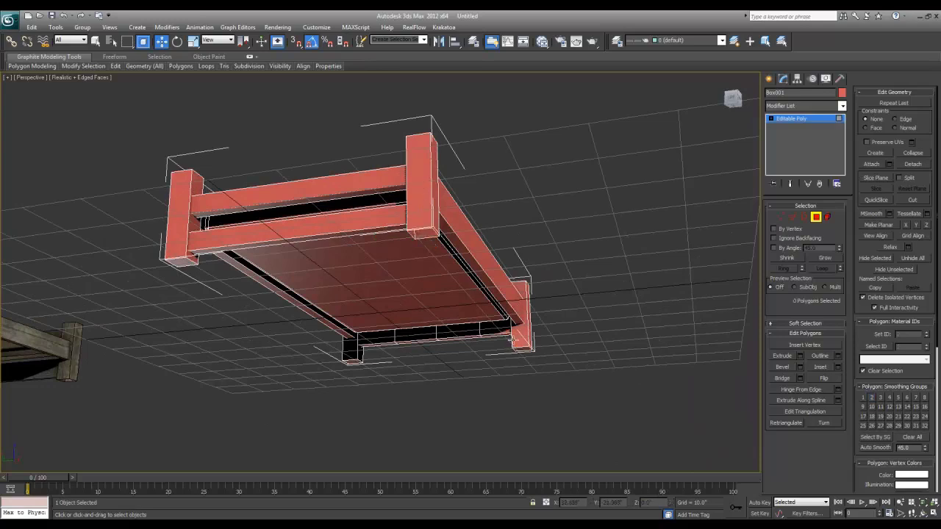
pyautogui.click(520, 345)
pyautogui.click(523, 349)
pyautogui.press('Delete')
pyautogui.click(354, 360)
pyautogui.press('Delete')
pyautogui.click(181, 259)
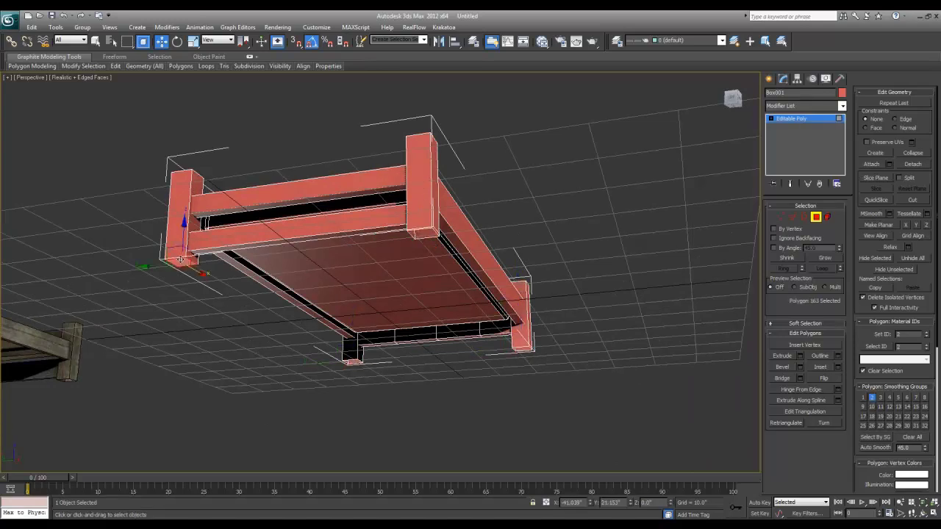
pyautogui.press('Delete')
# Display the bed in wireframe and delete the headboard's hidden end polygon inside one of the headboard posts.
pyautogui.scroll(-3, 208, 274)
pyautogui.keyDown('alt'); pyautogui.moveTo(209, 275); pyautogui.dragTo(281, 340, button='middle'); pyautogui.keyUp('alt')
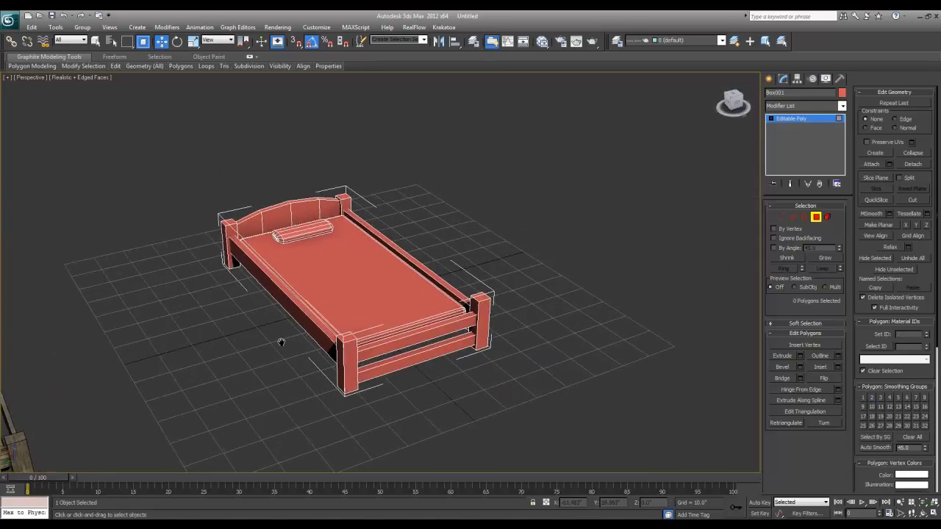
pyautogui.scroll(2, 236, 262)
pyautogui.moveTo(234, 259)
pyautogui.keyDown('alt'); pyautogui.mouseDown(button='middle')
pyautogui.moveTo(307, 336)
pyautogui.moveTo(392, 316)
pyautogui.moveTo(248, 403)
pyautogui.mouseUp(button='middle'); pyautogui.keyUp('alt')
pyautogui.press('F3')
pyautogui.moveTo(105, 383); pyautogui.dragTo(347, 292, button='middle')
pyautogui.scroll(5, 184, 352)
pyautogui.click(235, 317)
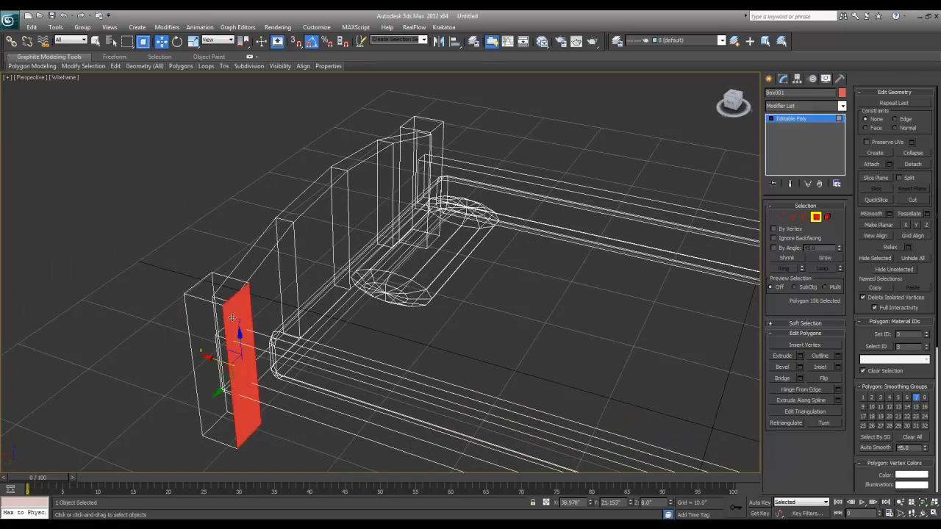
pyautogui.click(224, 316)
pyautogui.press('Delete')
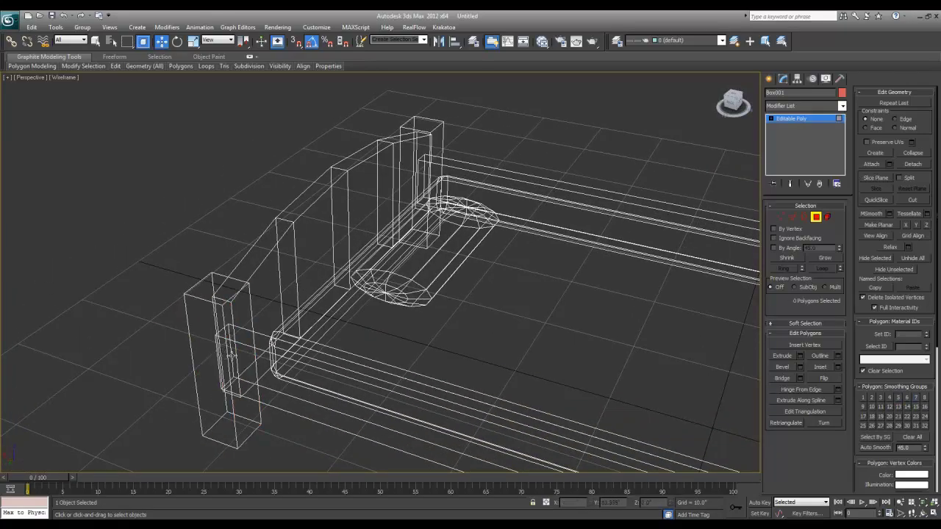
# Delete the side rail's hidden end polygon inside the same headboard post.
pyautogui.keyDown('alt'); pyautogui.moveTo(231, 356); pyautogui.dragTo(396, 118, button='middle'); pyautogui.keyUp('alt')
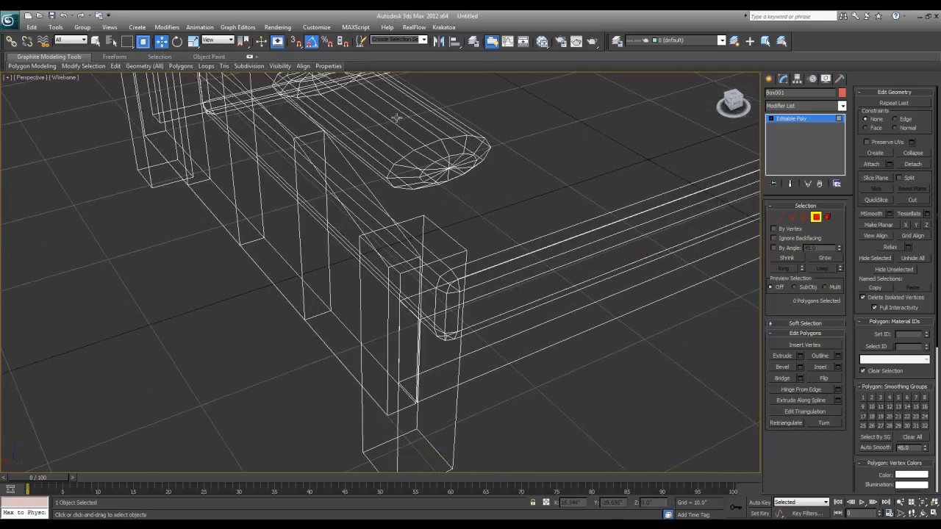
pyautogui.click(415, 360)
pyautogui.click(415, 361)
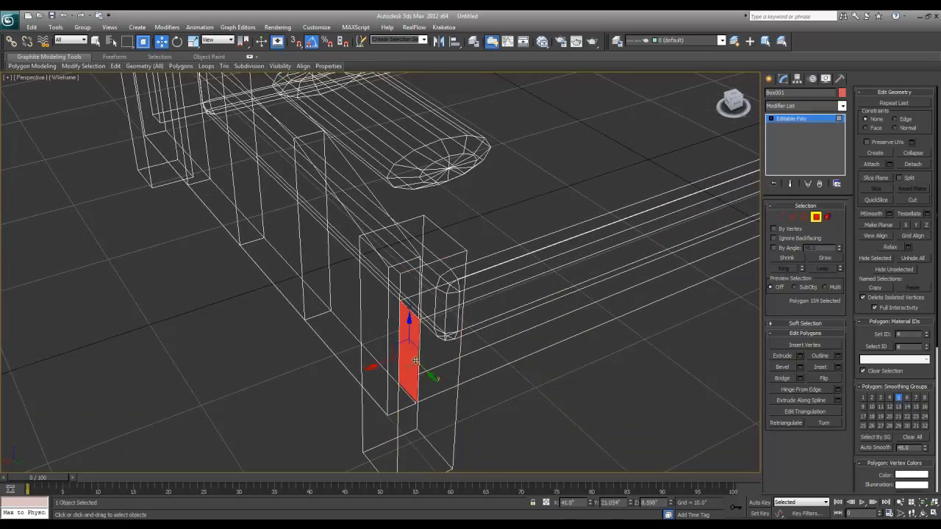
pyautogui.click(416, 360)
pyautogui.click(416, 361)
pyautogui.press('Delete')
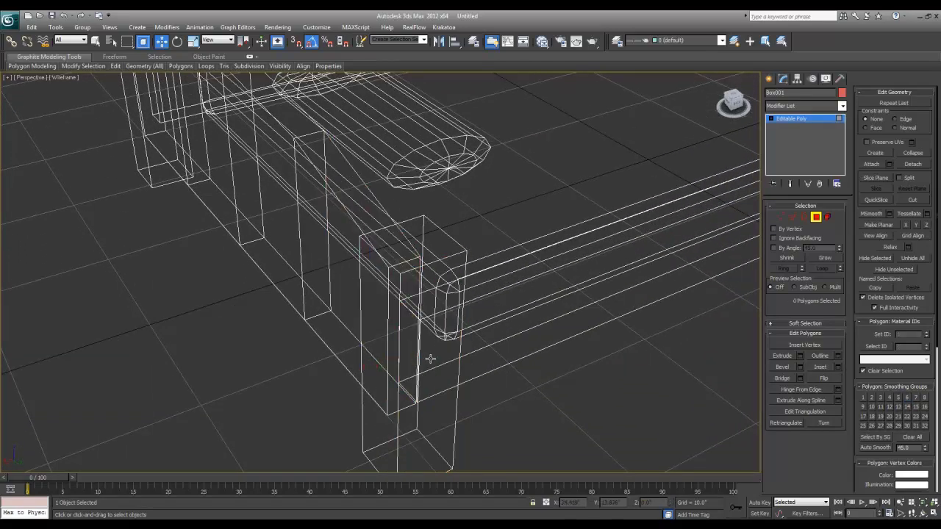
# Select the three hidden end polygons of the side rail and footboard rails inside a foot post and delete them.
pyautogui.moveTo(432, 359); pyautogui.dragTo(286, 373, button='middle')
pyautogui.press('F3')
pyautogui.scroll(-3, 413, 361)
pyautogui.scroll(-3, 286, 373)
pyautogui.moveTo(647, 298); pyautogui.dragTo(403, 352, button='middle')
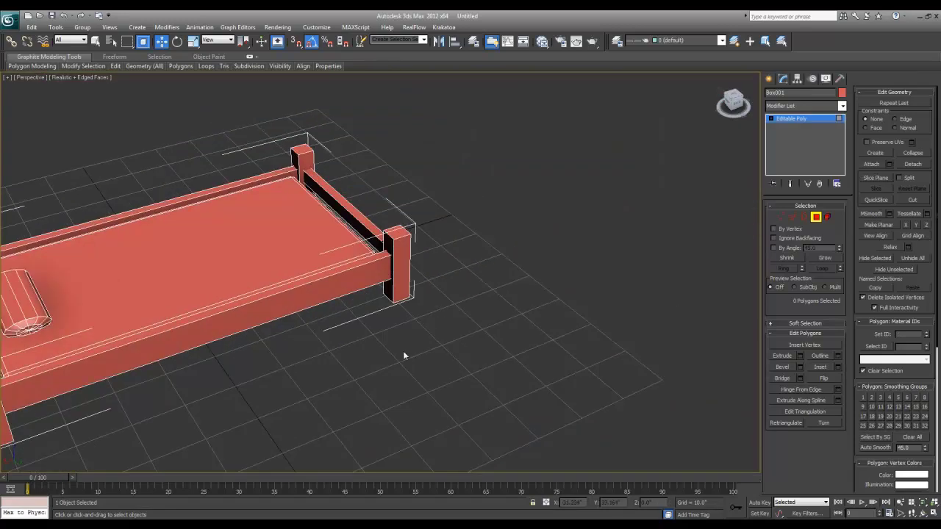
pyautogui.moveTo(377, 240); pyautogui.dragTo(378, 239)
pyautogui.keyDown('alt'); pyautogui.moveTo(456, 298); pyautogui.dragTo(383, 280, button='middle'); pyautogui.keyUp('alt')
pyautogui.press('F3')
pyautogui.scroll(3, 414, 268)
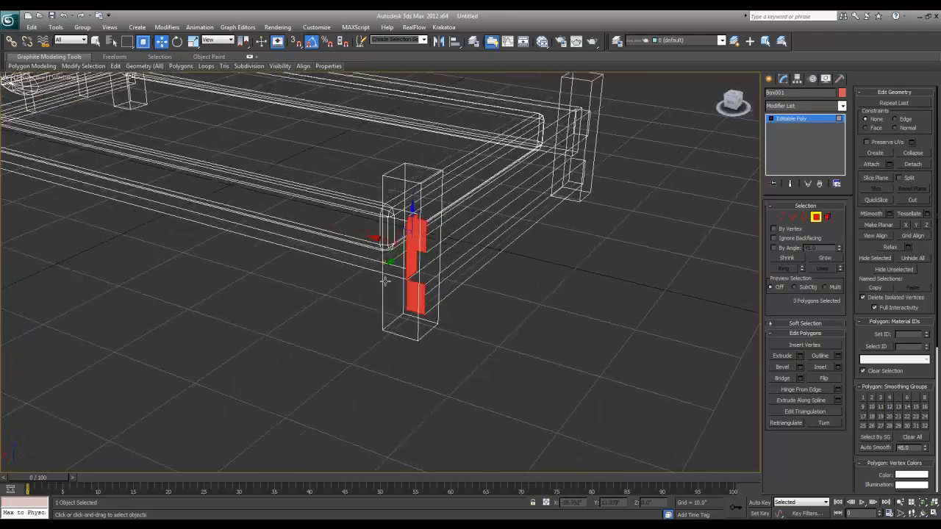
pyautogui.press('Delete')
# Try to box-select the hidden rail end polygons inside the second foot post with crossing selection.
pyautogui.moveTo(503, 262); pyautogui.dragTo(419, 321, button='middle')
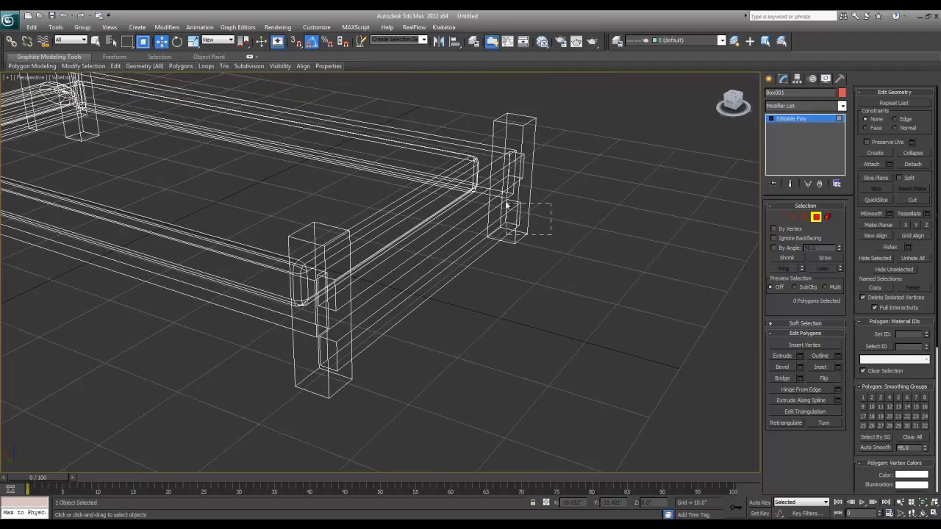
pyautogui.moveTo(453, 196); pyautogui.dragTo(434, 247, button='middle')
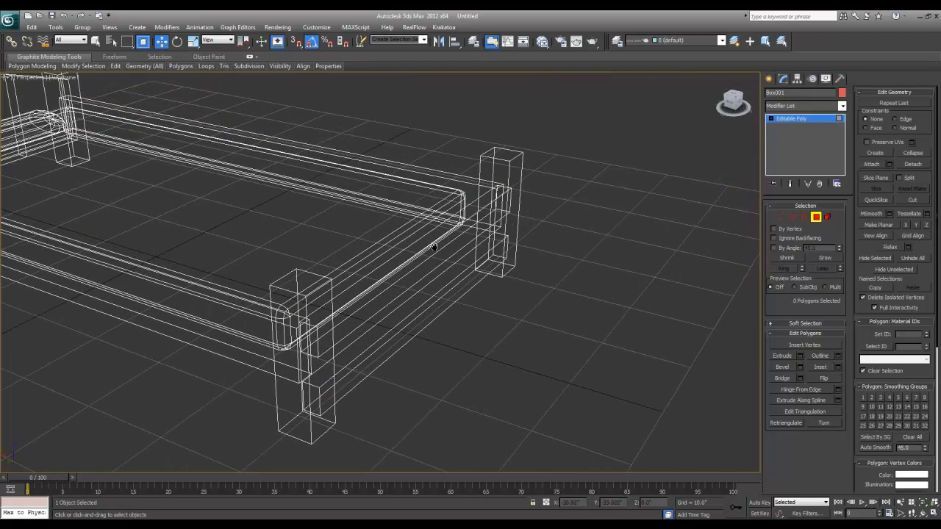
pyautogui.click(144, 41)
pyautogui.moveTo(461, 150); pyautogui.dragTo(460, 149)
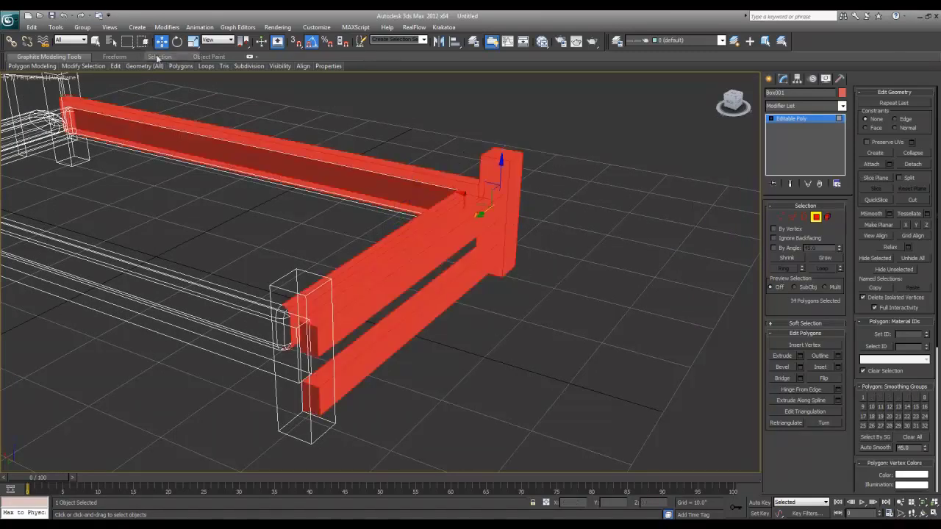
pyautogui.click(585, 130)
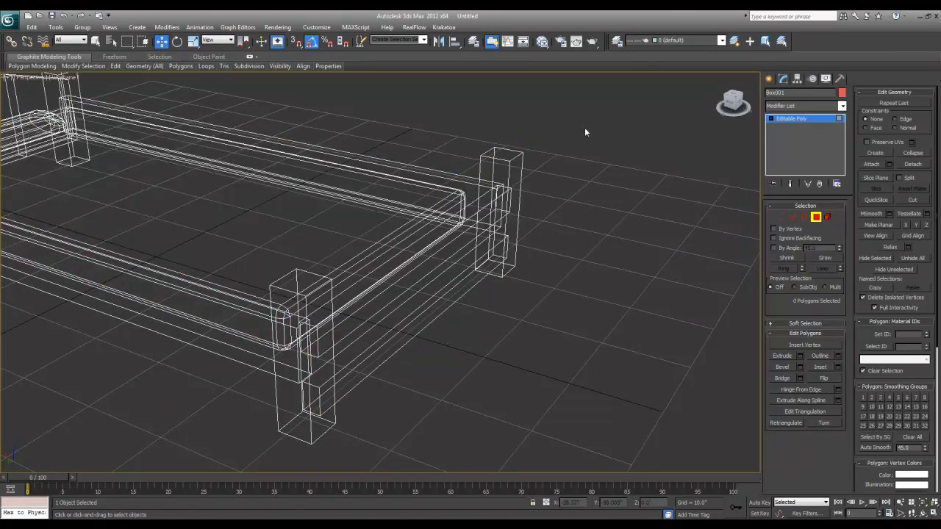
pyautogui.moveTo(575, 124); pyautogui.dragTo(471, 165)
pyautogui.click(471, 131)
# Switch back to window selection and try to enclose the hidden end polygons inside the second foot post.
pyautogui.click(145, 42)
pyautogui.moveTo(467, 291); pyautogui.dragTo(467, 291)
pyautogui.click(584, 232)
pyautogui.moveTo(562, 96); pyautogui.dragTo(451, 159)
pyautogui.click(429, 103)
pyautogui.moveTo(558, 184); pyautogui.dragTo(562, 176)
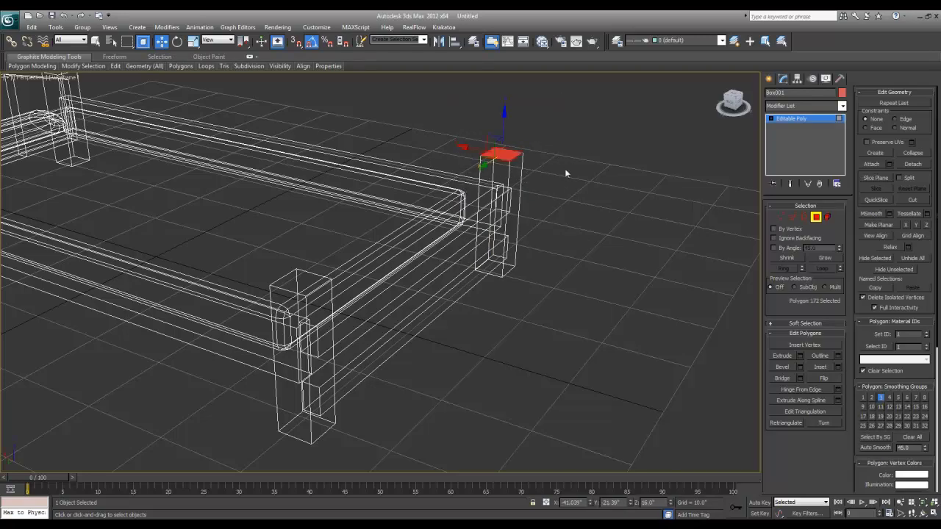
pyautogui.click(573, 192)
# Select the side rail's hidden end polygon inside the remaining headboard post and delete it.
pyautogui.keyDown('alt'); pyautogui.moveTo(574, 192); pyautogui.dragTo(548, 209, button='middle'); pyautogui.keyUp('alt')
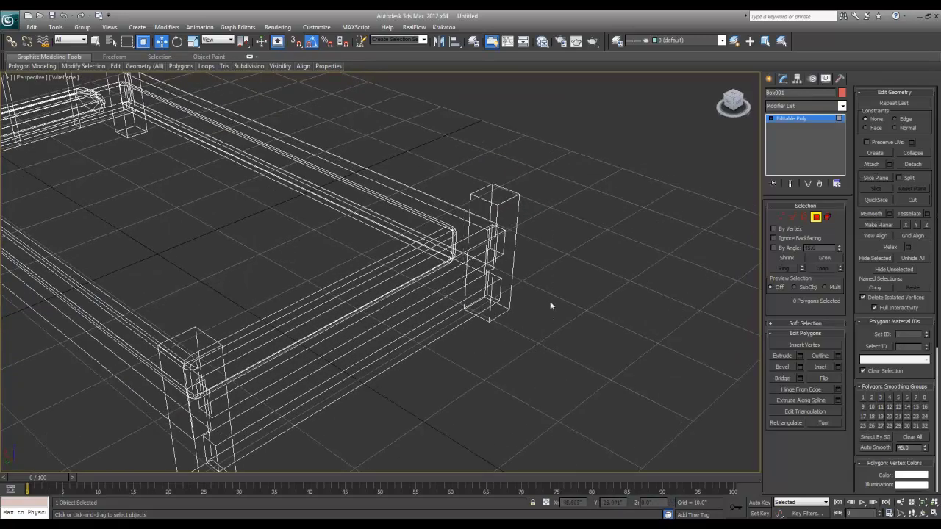
pyautogui.keyDown('alt'); pyautogui.moveTo(551, 305); pyautogui.dragTo(574, 86, button='middle'); pyautogui.keyUp('alt')
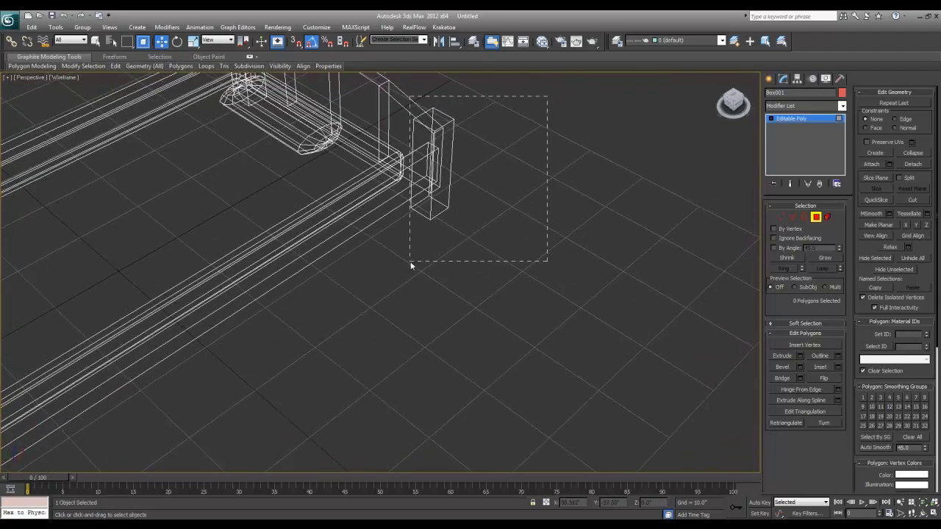
pyautogui.moveTo(410, 265); pyautogui.dragTo(410, 265)
pyautogui.click(498, 141)
pyautogui.moveTo(413, 202); pyautogui.dragTo(413, 202)
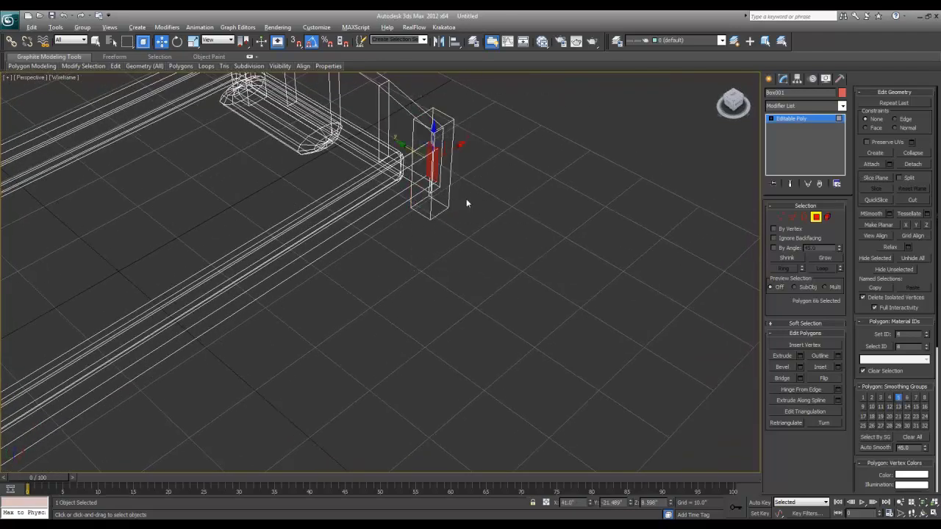
# Delete the headboard's hidden end polygon inside the same post and return the bed to shaded display.
pyautogui.keyDown('alt'); pyautogui.moveTo(466, 203); pyautogui.dragTo(439, 193, button='middle'); pyautogui.keyUp('alt')
pyautogui.click(436, 189)
pyautogui.click(434, 188)
pyautogui.click(432, 187)
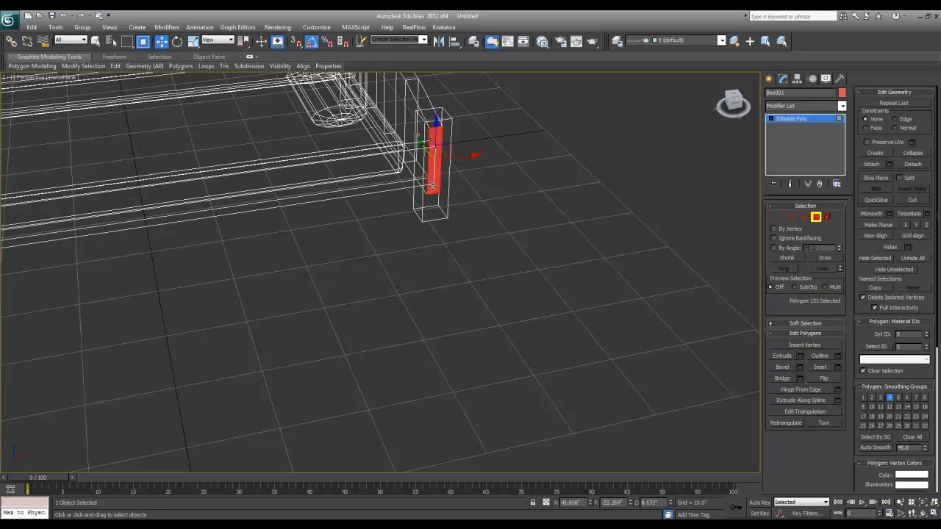
pyautogui.click(432, 186)
pyautogui.keyDown('alt'); pyautogui.moveTo(445, 180); pyautogui.dragTo(486, 351, button='middle'); pyautogui.keyUp('alt')
pyautogui.press('F3')
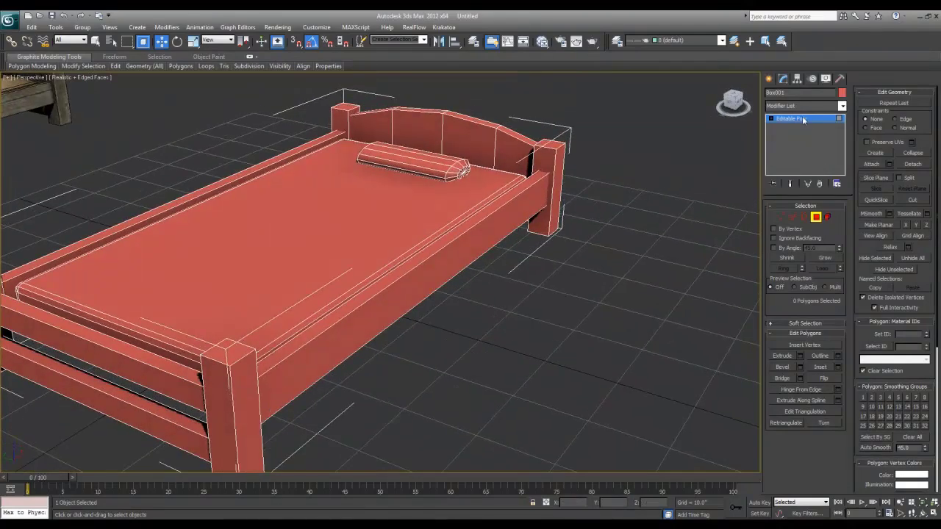
# Leave Polygon level and apply an Unwrap UVW modifier to the whole bed.
pyautogui.click(803, 120)
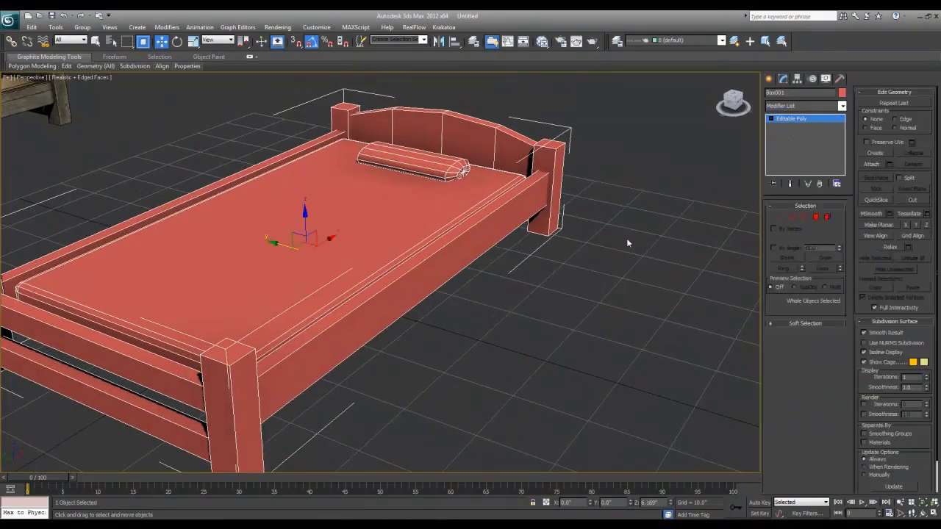
pyautogui.click(814, 108)
pyautogui.write('uv')
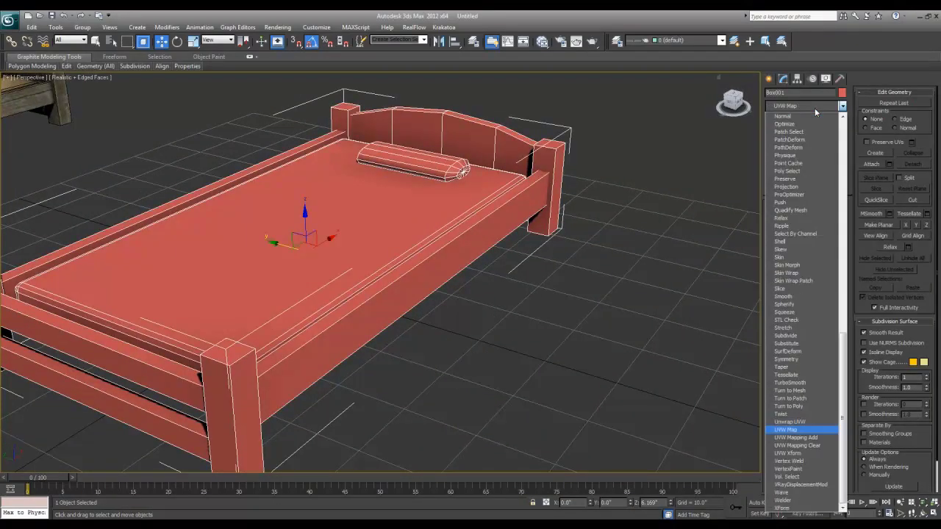
pyautogui.press('Down')
pyautogui.press('Up')
pyautogui.press('Up')
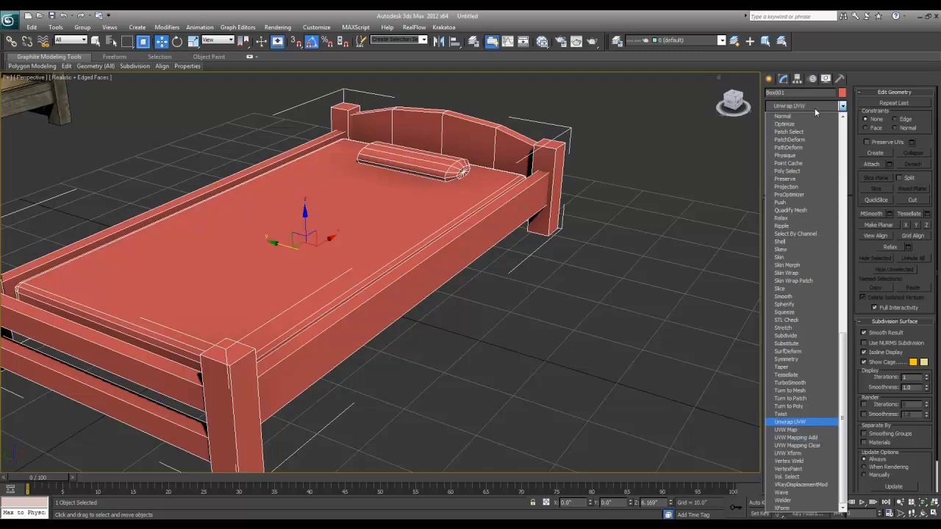
pyautogui.press('Return')
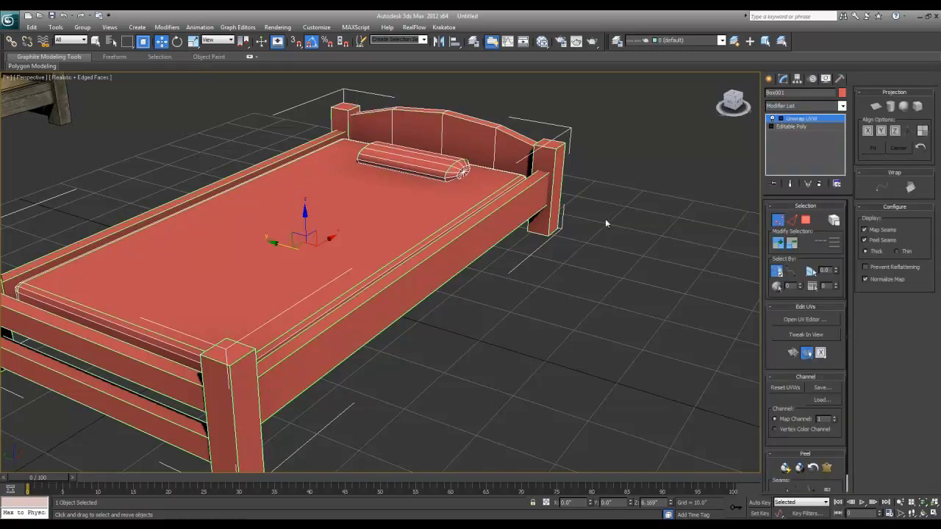
# Open the UV Editor for the bed and maximize its window.
pyautogui.moveTo(343, 225); pyautogui.dragTo(345, 257, button='middle')
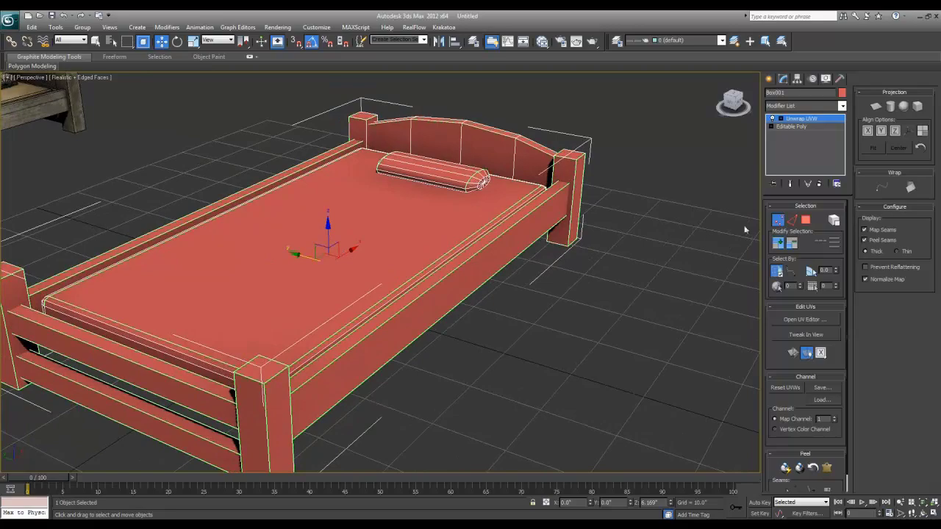
pyautogui.moveTo(410, 244)
pyautogui.keyDown('alt'); pyautogui.mouseDown(button='middle')
pyautogui.moveTo(435, 241)
pyautogui.moveTo(492, 265)
pyautogui.moveTo(419, 257)
pyautogui.mouseUp(button='middle'); pyautogui.keyUp('alt')
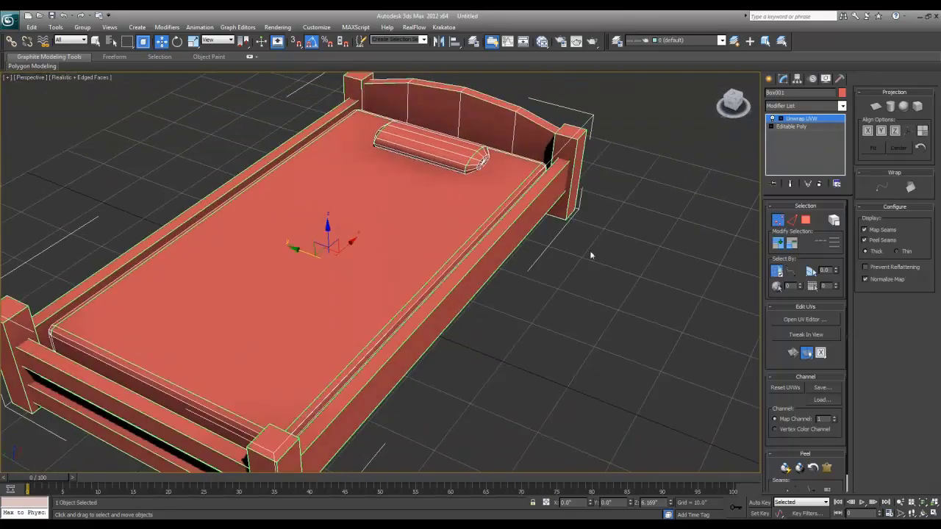
pyautogui.click(800, 319)
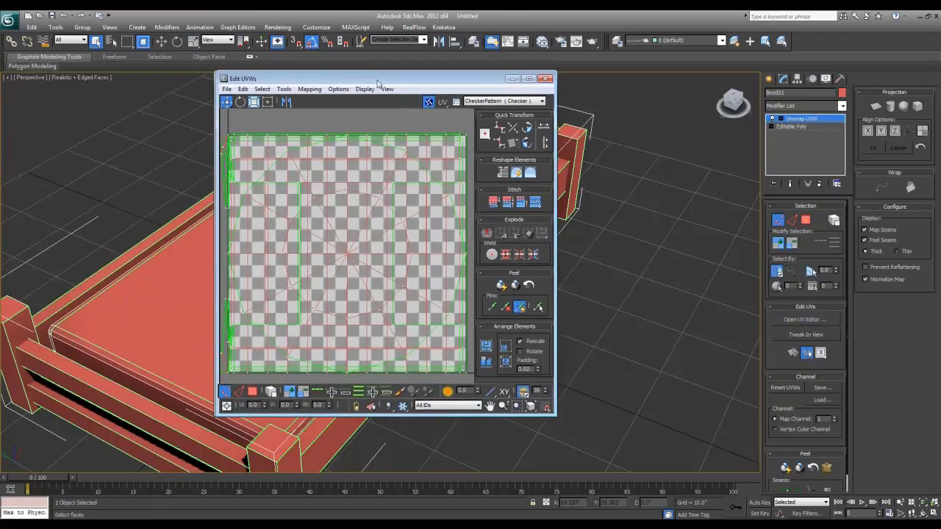
pyautogui.moveTo(163, 58); pyautogui.dragTo(429, 2)
pyautogui.scroll(-5, 367, 176)
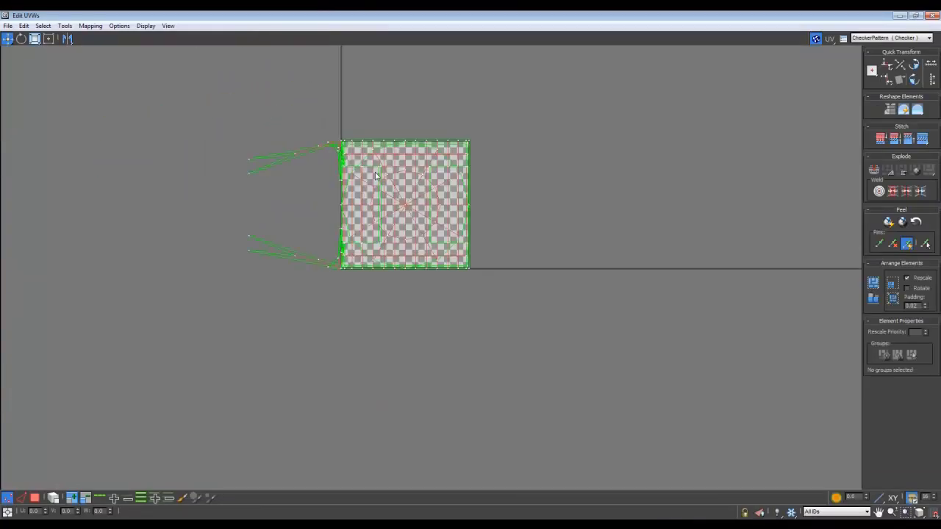
# Select all of the bed's UVs in Polygon mode, move them slightly upward and undo the move.
pyautogui.moveTo(542, 296); pyautogui.dragTo(200, 93)
pyautogui.press('3')
pyautogui.moveTo(559, 312); pyautogui.dragTo(212, 110)
pyautogui.moveTo(422, 192); pyautogui.dragTo(420, 170)
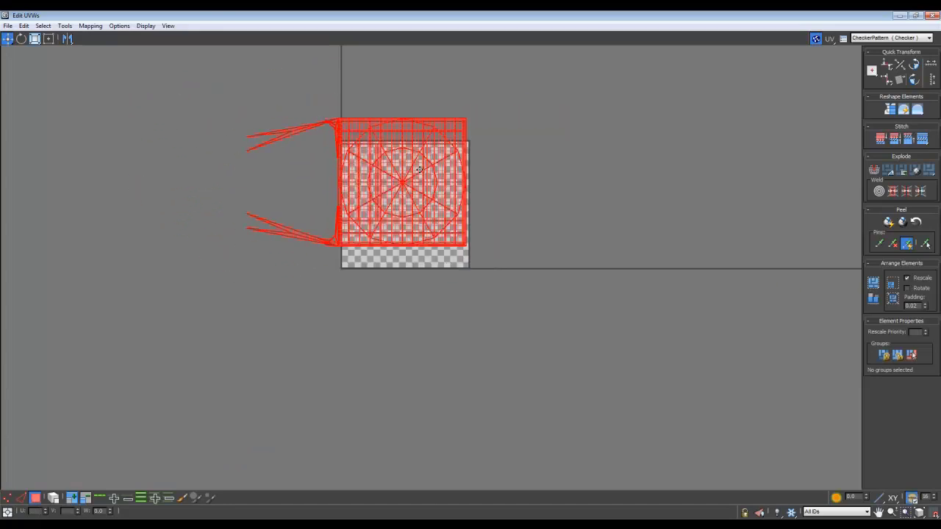
pyautogui.hotkey('ctrl', 'z')
pyautogui.scroll(1, 527, 196)
pyautogui.scroll(-1, 488, 173)
pyautogui.moveTo(487, 208); pyautogui.dragTo(496, 231, button='middle')
pyautogui.scroll(-1, 487, 212)
pyautogui.scroll(4, 486, 213)
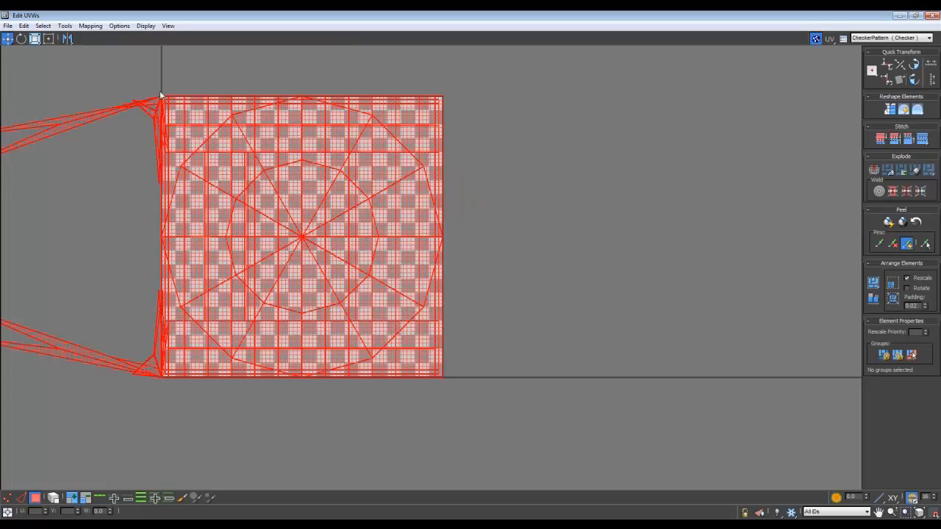
# Restore the UV Editor to a smaller window, place it beside the bed and widen it to fit the whole layout.
pyautogui.doubleClick(396, 15)
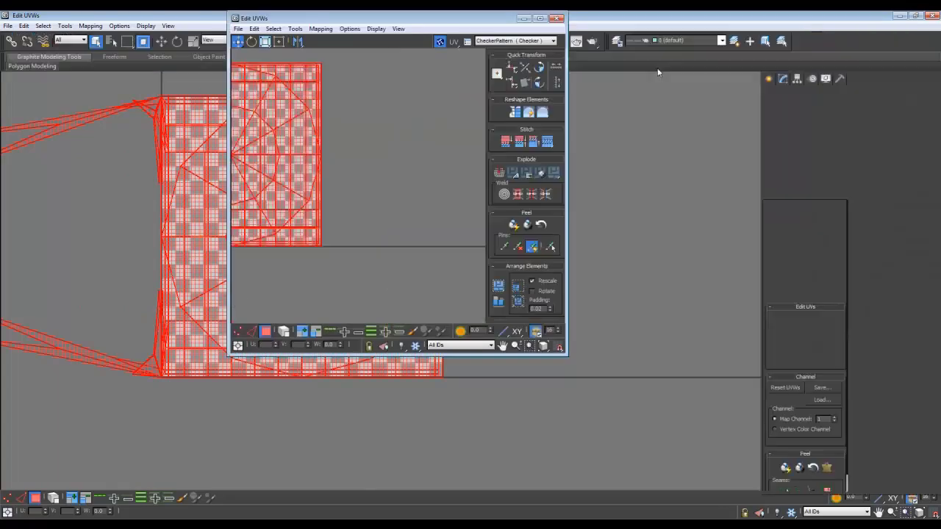
pyautogui.moveTo(557, 100); pyautogui.dragTo(554, 100)
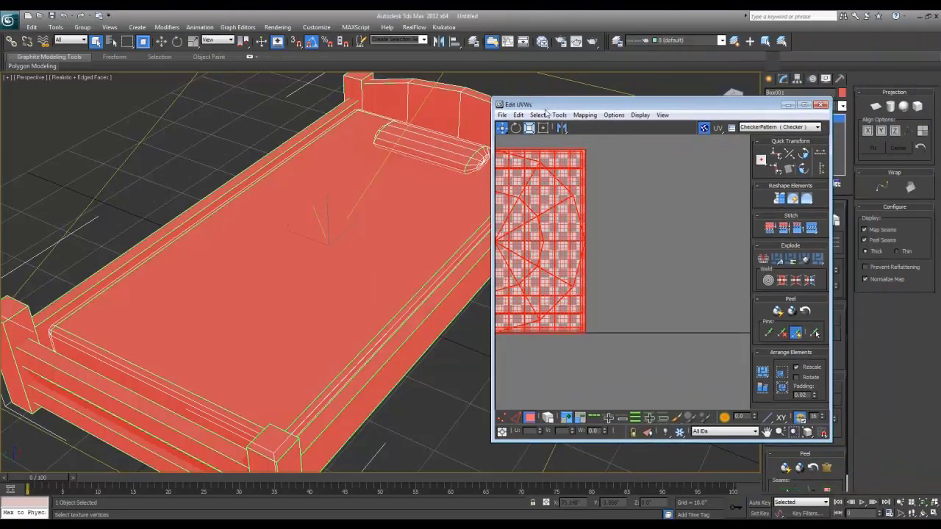
pyautogui.moveTo(492, 140); pyautogui.dragTo(363, 143)
pyautogui.moveTo(448, 237); pyautogui.dragTo(614, 250, button='middle')
pyautogui.scroll(-2, 614, 250)
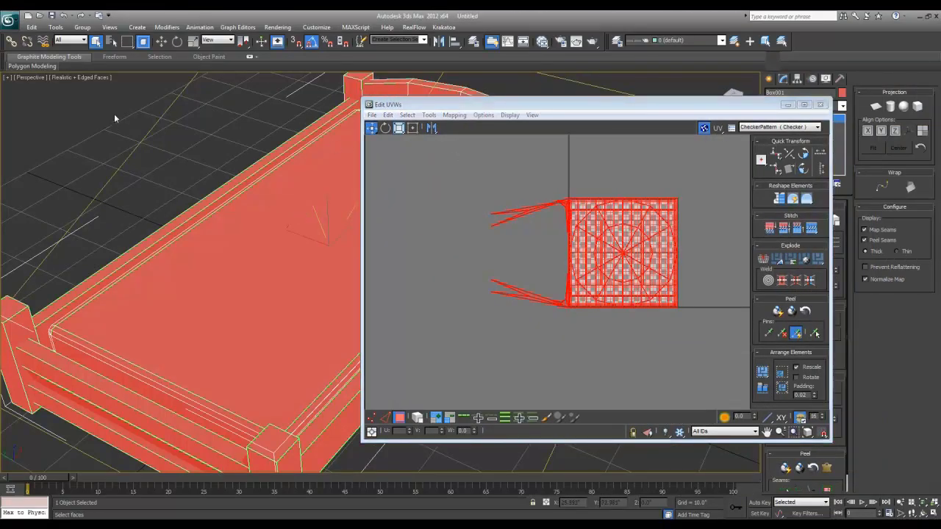
# Change the viewport configuration to a layout of two side-by-side viewports and apply it.
pyautogui.click(58, 78)
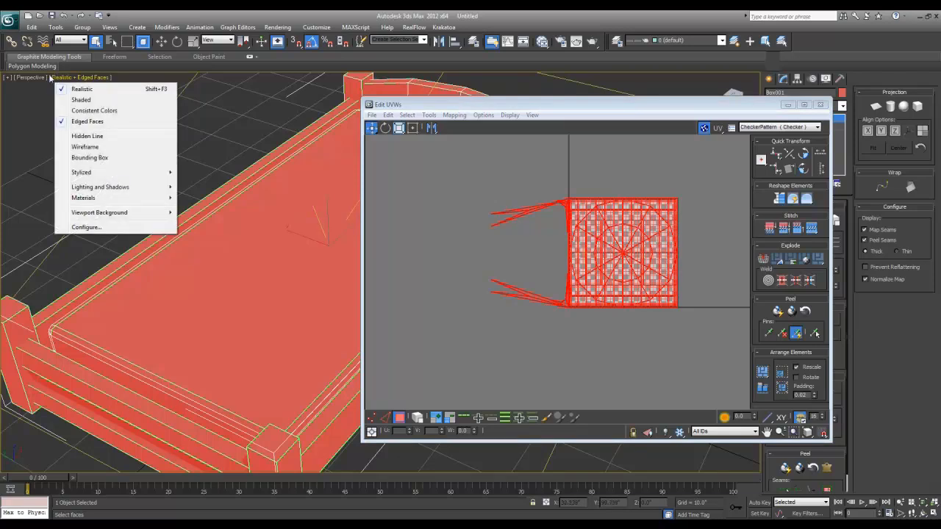
pyautogui.click(114, 224)
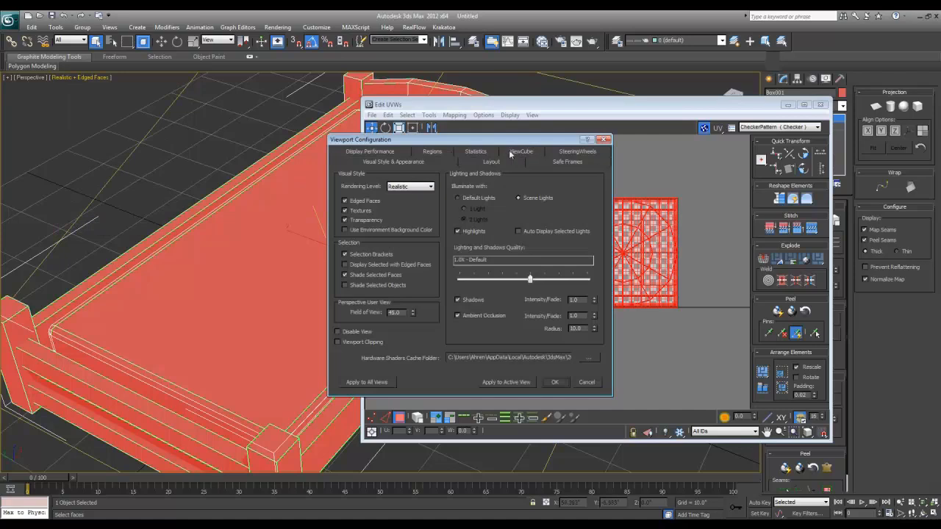
pyautogui.click(476, 151)
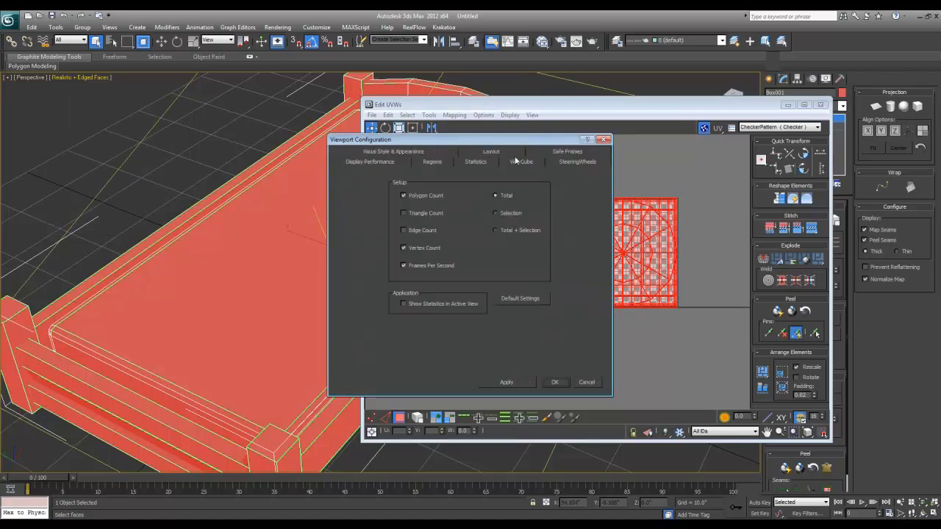
pyautogui.click(431, 162)
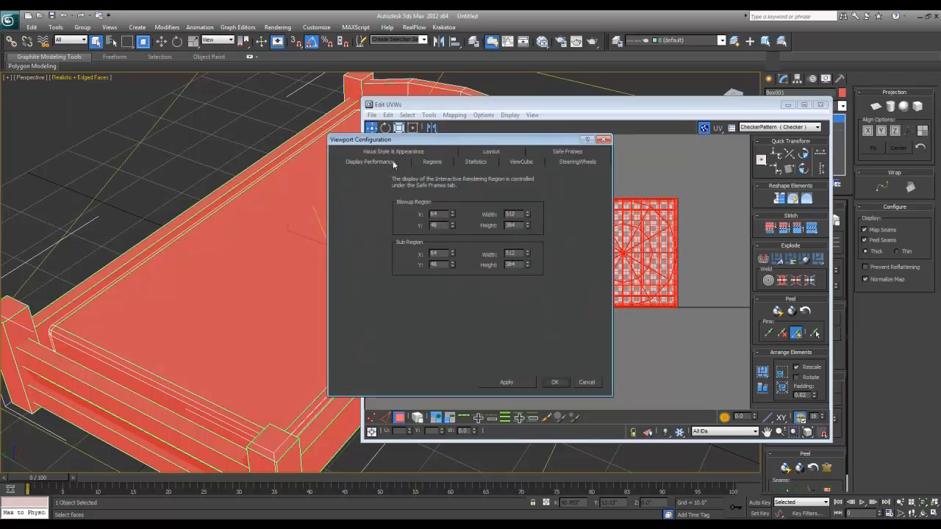
pyautogui.click(393, 152)
pyautogui.click(476, 159)
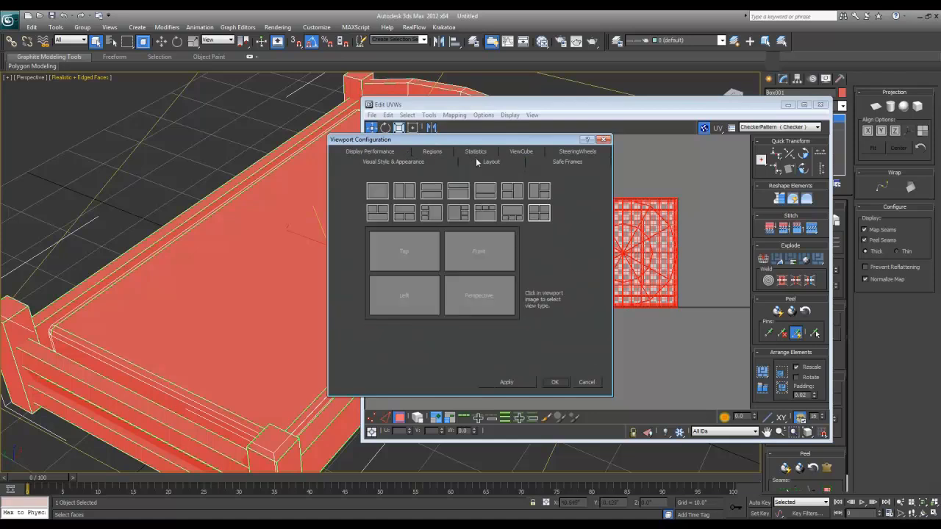
pyautogui.click(404, 191)
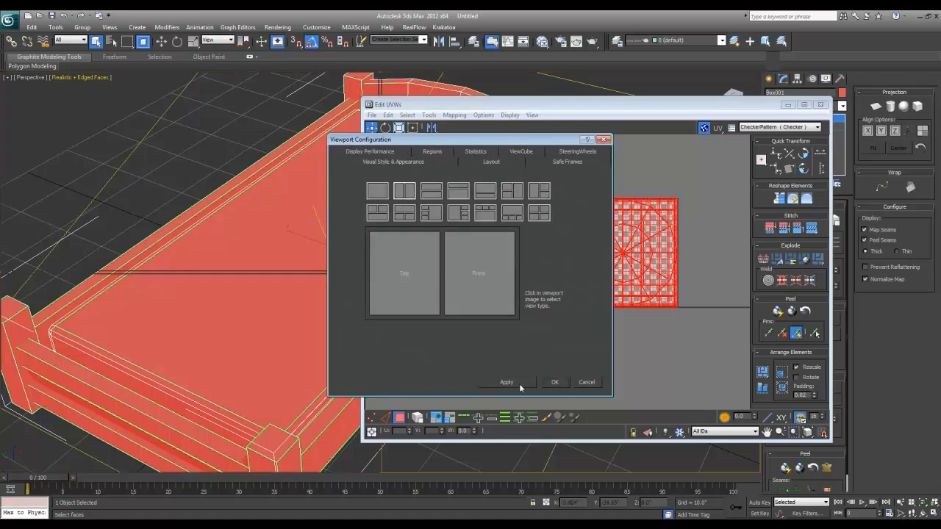
pyautogui.click(519, 385)
pyautogui.click(555, 382)
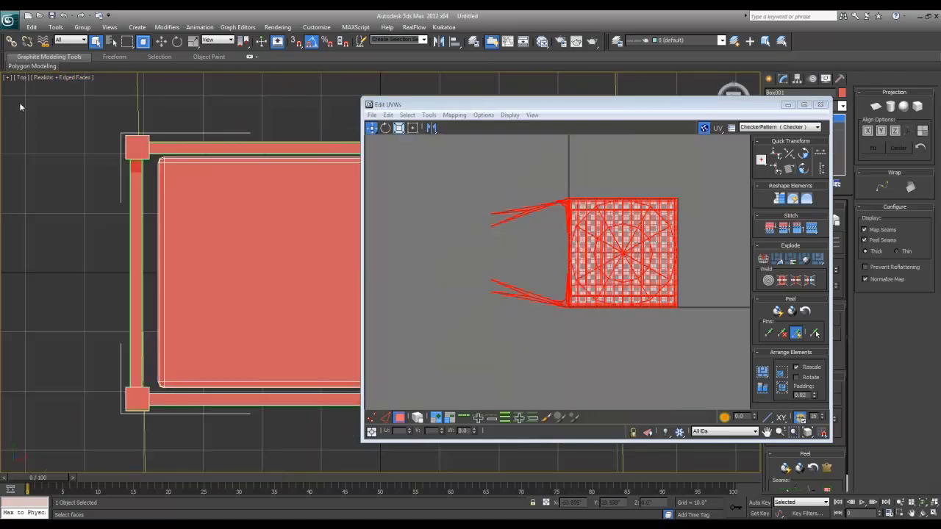
# Reopen the viewport layout configuration, confirm the two-column layout and switch the Top viewport to Perspective.
pyautogui.moveTo(32, 66)
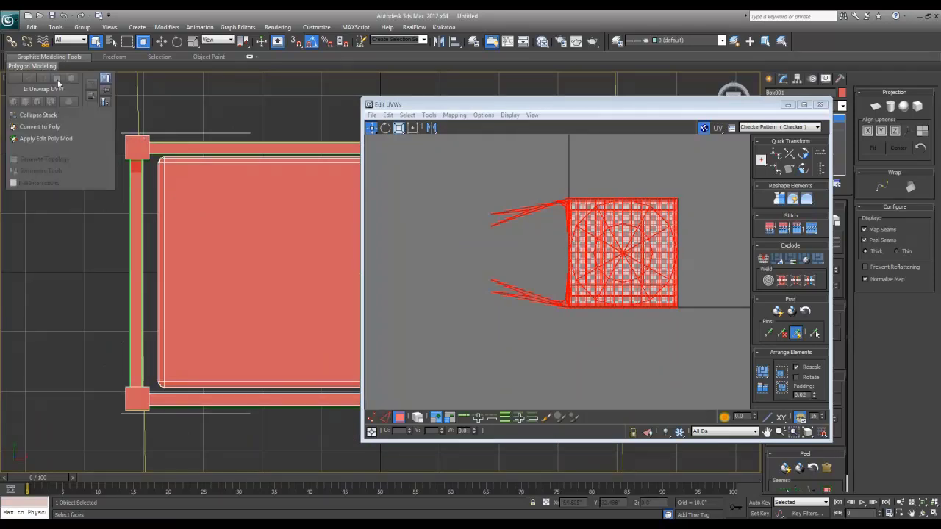
pyautogui.click(52, 80)
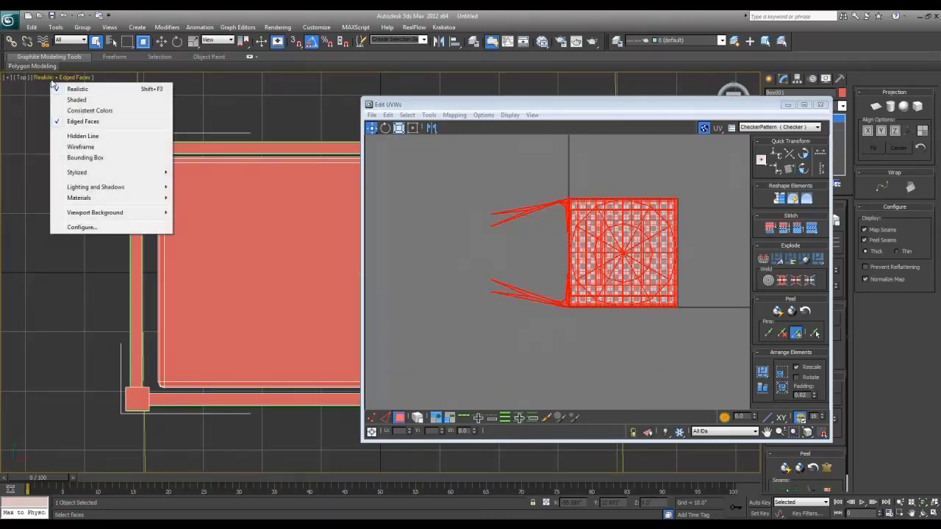
pyautogui.click(105, 226)
pyautogui.click(488, 162)
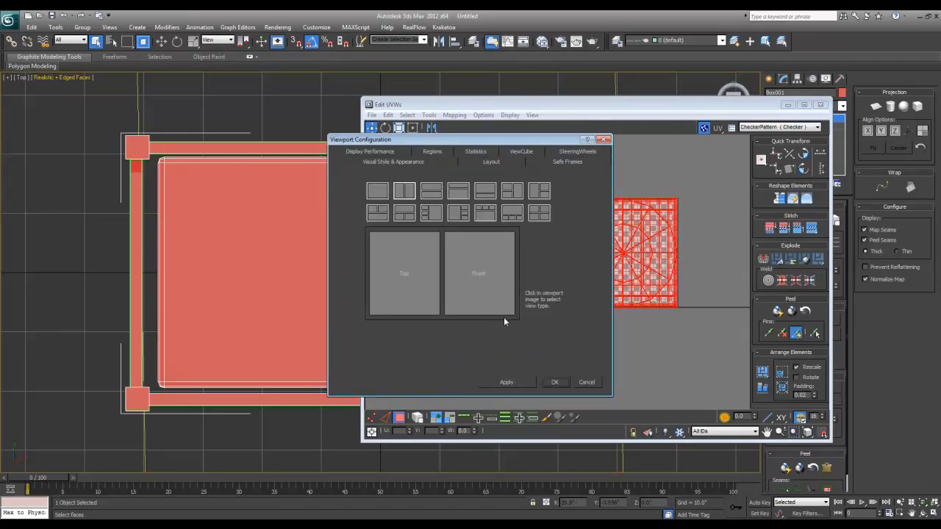
pyautogui.click(405, 282)
pyautogui.click(546, 383)
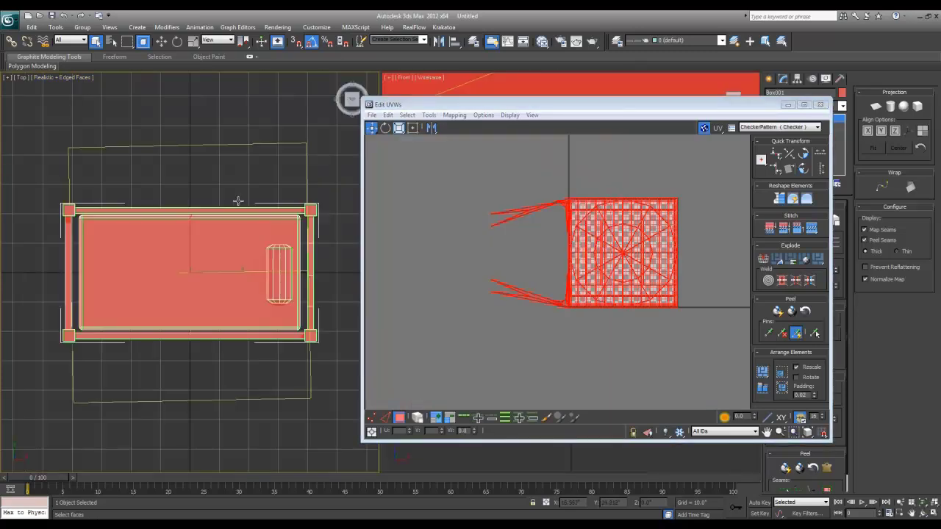
pyautogui.press('p')
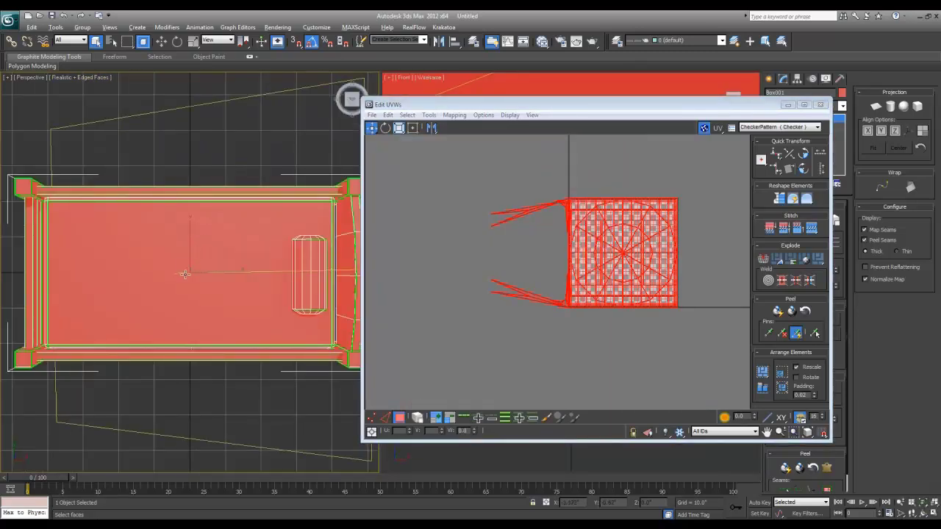
# Move and resize the UV Editor window so it covers only the Front viewport, leaving the bed's Perspective view clear.
pyautogui.keyDown('alt'); pyautogui.moveTo(185, 274); pyautogui.dragTo(210, 237, button='middle'); pyautogui.keyUp('alt')
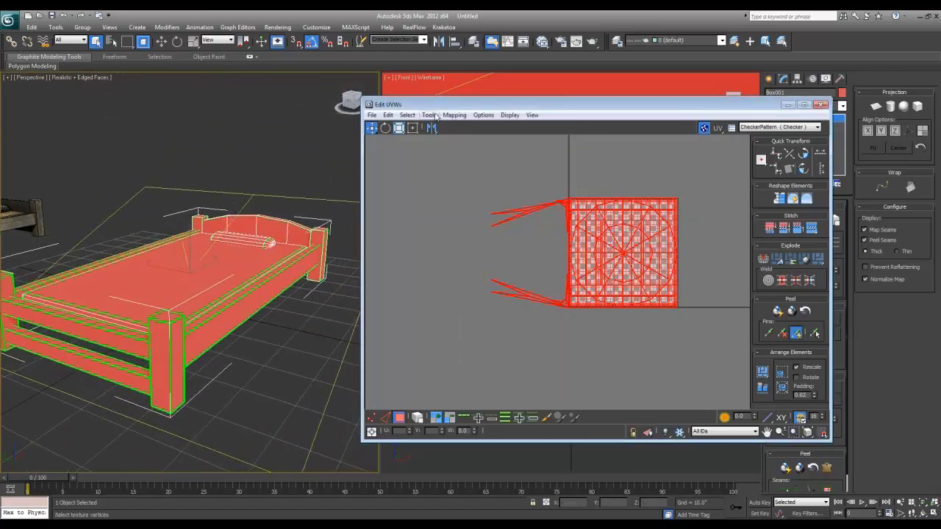
pyautogui.moveTo(361, 99); pyautogui.dragTo(386, 70)
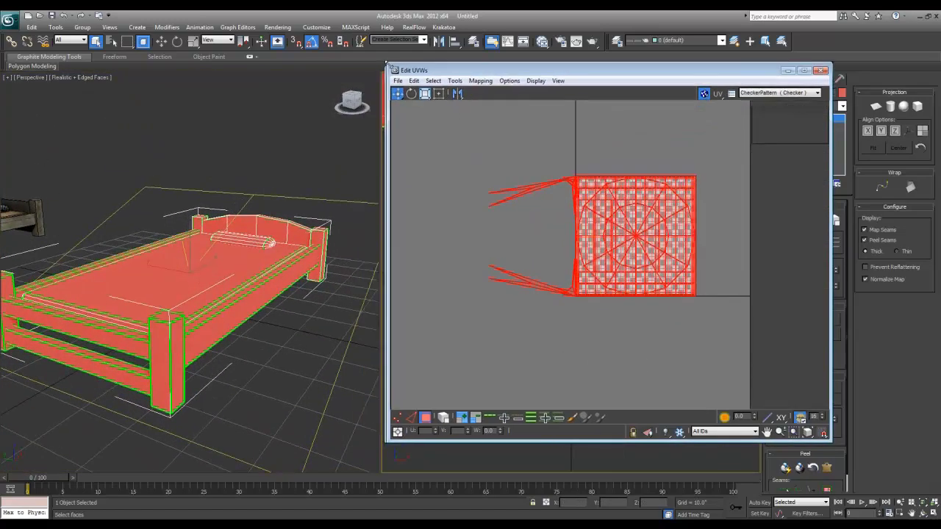
pyautogui.moveTo(833, 436); pyautogui.dragTo(759, 468)
pyautogui.moveTo(599, 298); pyautogui.dragTo(582, 306, button='middle')
pyautogui.moveTo(219, 297)
pyautogui.keyDown('alt'); pyautogui.mouseDown(button='middle')
pyautogui.moveTo(210, 299)
pyautogui.moveTo(250, 296)
pyautogui.moveTo(216, 288)
pyautogui.mouseUp(button='middle'); pyautogui.keyUp('alt')
pyautogui.scroll(3, 218, 288)
pyautogui.keyDown('alt'); pyautogui.moveTo(237, 325); pyautogui.dragTo(198, 322, button='middle'); pyautogui.keyUp('alt')
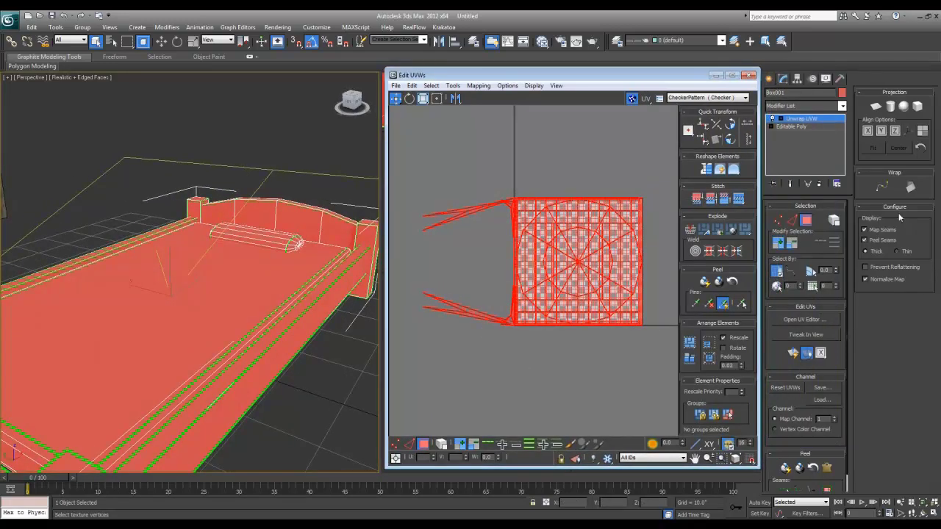
# Switch the Map Seams display off and on repeatedly to compare the seams shown on the bed.
pyautogui.click(882, 232)
pyautogui.click(883, 232)
pyautogui.click(883, 232)
pyautogui.click(883, 232)
pyautogui.keyDown('alt'); pyautogui.moveTo(200, 269); pyautogui.dragTo(150, 321, button='middle'); pyautogui.keyUp('alt')
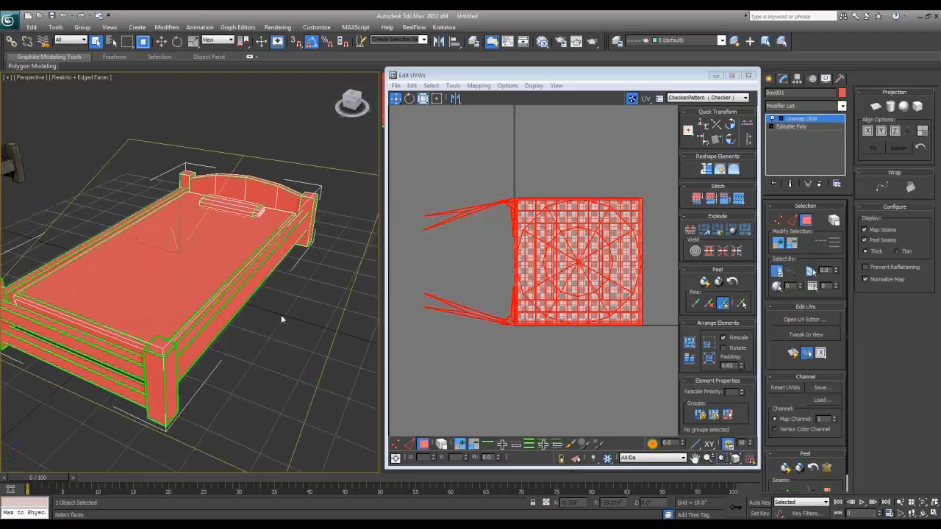
# Select all of the bed's UVs and move them out of the checkered texture tile to just above it.
pyautogui.press('1')
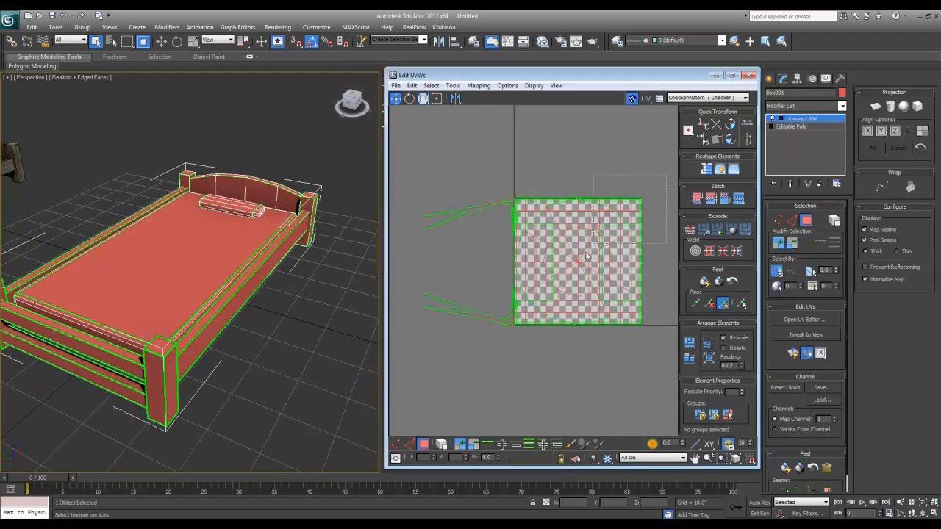
pyautogui.moveTo(586, 255); pyautogui.dragTo(419, 387)
pyautogui.moveTo(575, 273); pyautogui.dragTo(506, 146)
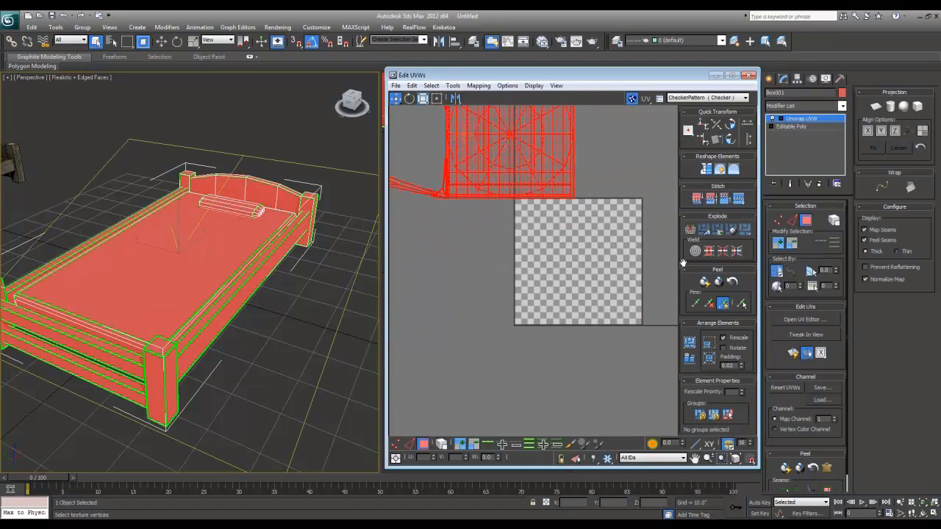
pyautogui.scroll(-1, 829, 474)
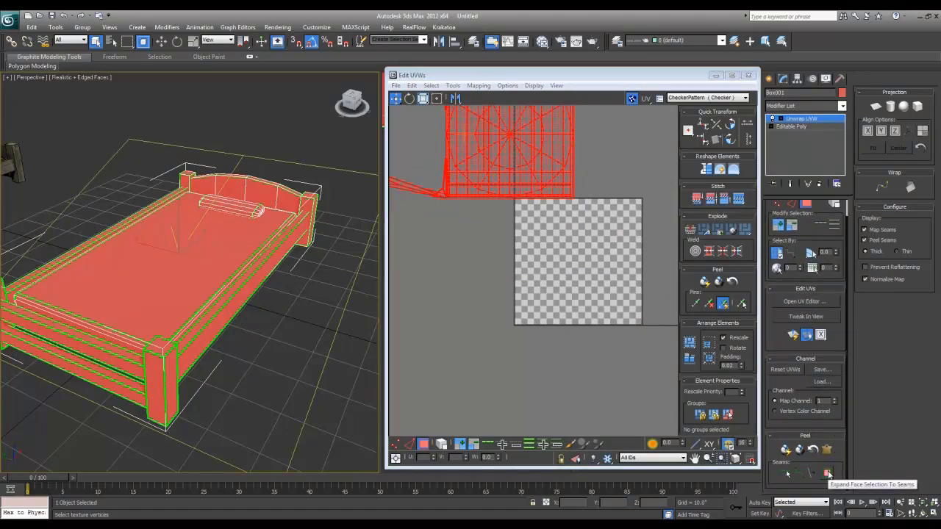
pyautogui.moveTo(500, 180); pyautogui.dragTo(531, 273, button='middle')
pyautogui.scroll(-1, 531, 272)
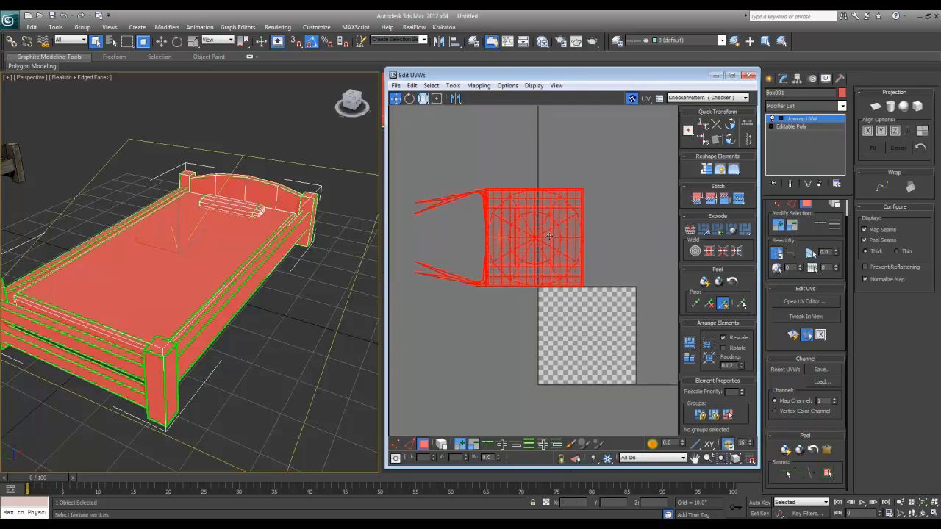
pyautogui.moveTo(548, 236); pyautogui.dragTo(591, 236)
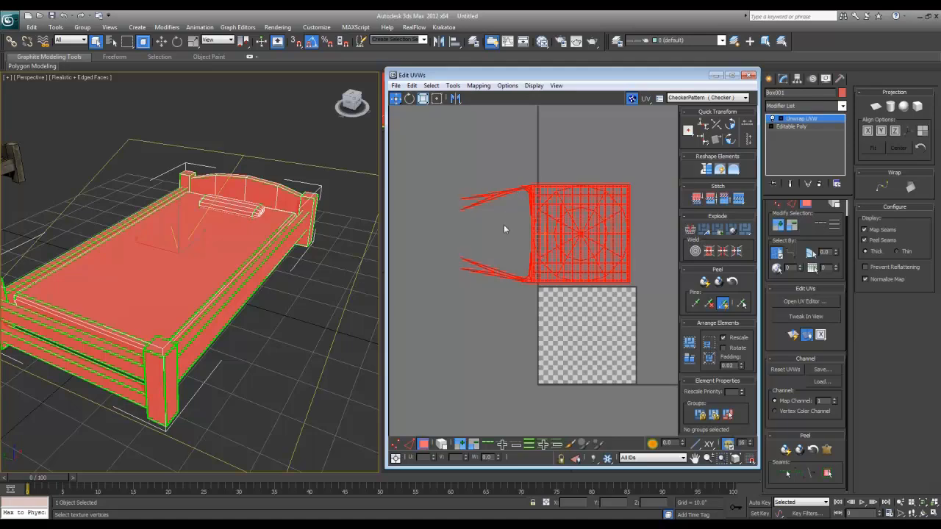
# Select single faces on the bed's side rail, corner post and headboard to locate each one in the UV layout.
pyautogui.scroll(4, 304, 258)
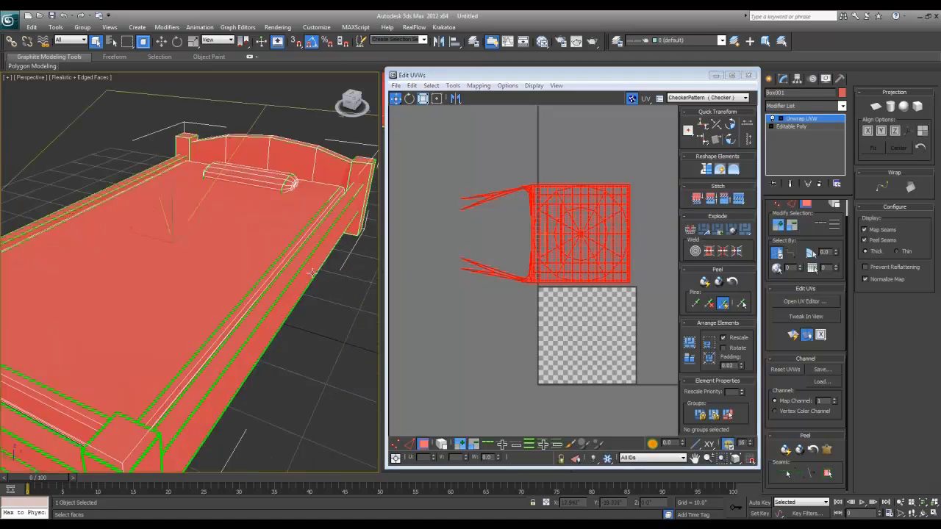
pyautogui.click(330, 278)
pyautogui.click(316, 267)
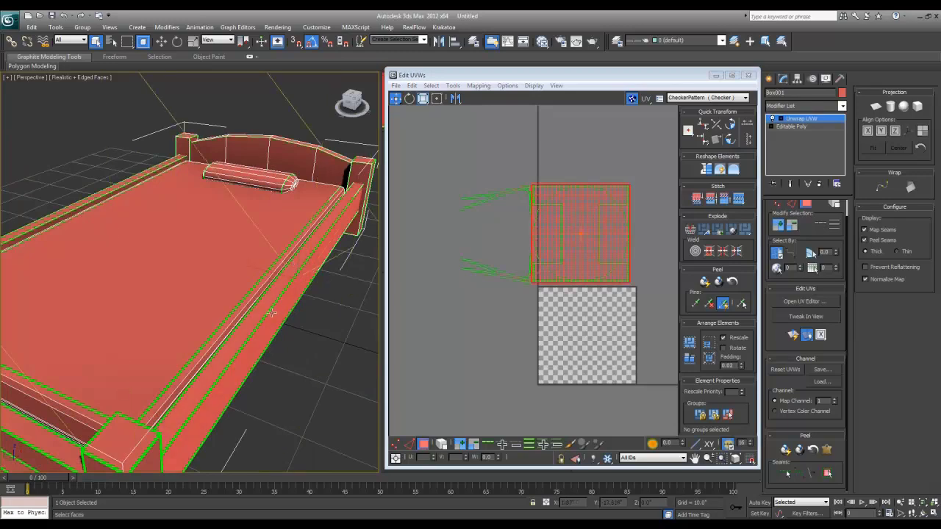
pyautogui.keyDown('alt'); pyautogui.moveTo(272, 312); pyautogui.dragTo(315, 238, button='middle'); pyautogui.keyUp('alt')
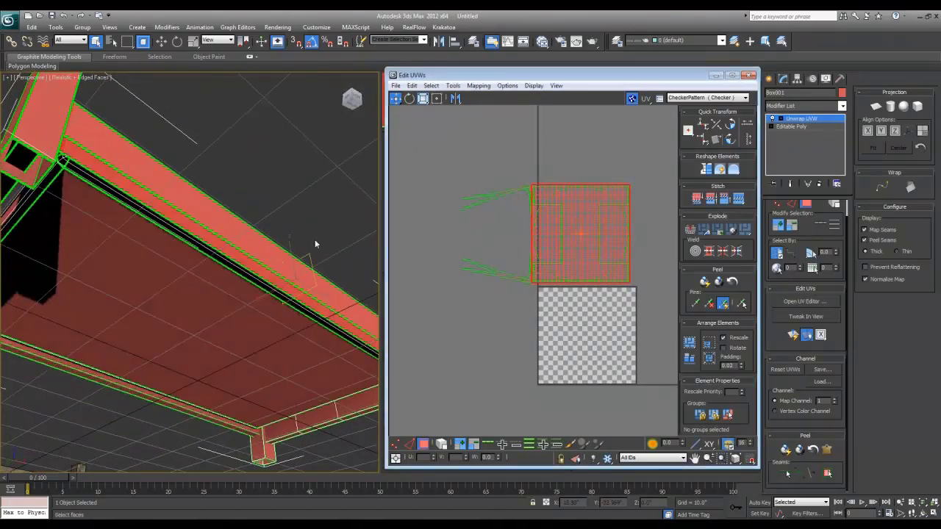
pyautogui.keyDown('alt'); pyautogui.moveTo(232, 219); pyautogui.dragTo(277, 292, button='middle'); pyautogui.keyUp('alt')
pyautogui.click(360, 200)
pyautogui.click(371, 185)
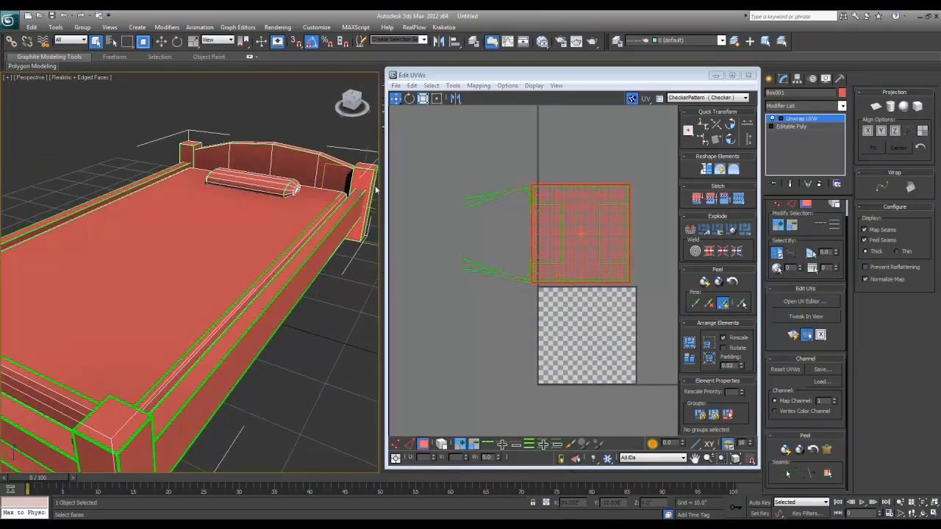
pyautogui.keyDown('alt'); pyautogui.moveTo(375, 190); pyautogui.dragTo(309, 220, button='middle'); pyautogui.keyUp('alt')
pyautogui.click(340, 209)
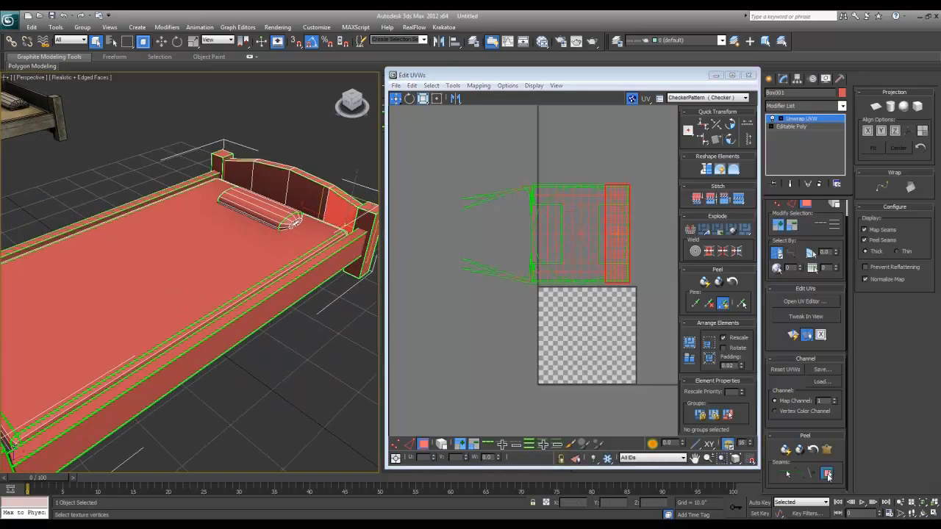
# Expand the headboard face selection to the seams, clear it and select the whole bed's faces.
pyautogui.click(828, 474)
pyautogui.moveTo(258, 203); pyautogui.dragTo(289, 189, button='middle')
pyautogui.scroll(-4, 288, 189)
pyautogui.click(305, 221)
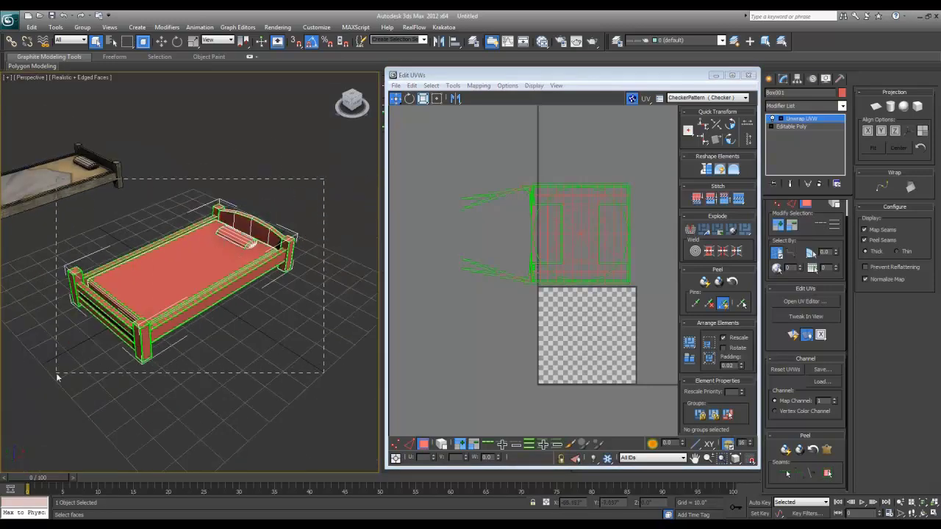
pyautogui.moveTo(56, 376); pyautogui.dragTo(57, 377)
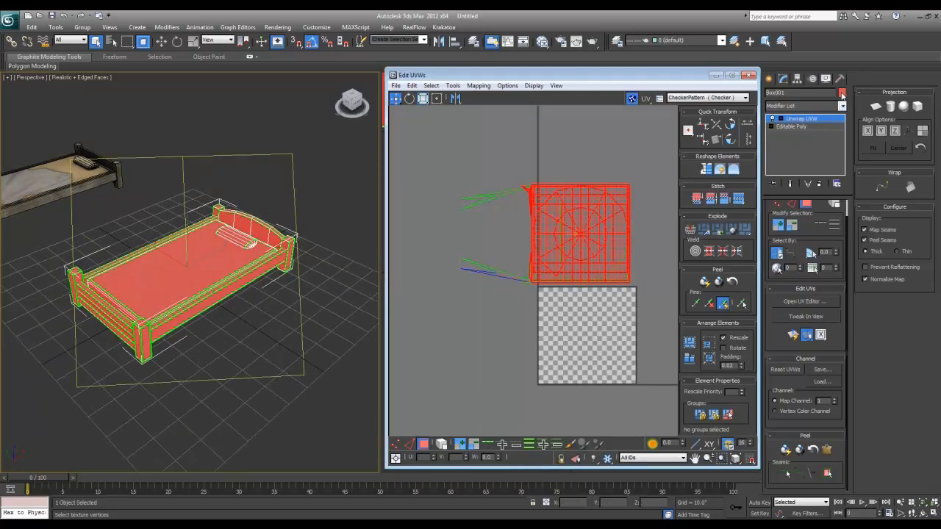
# Try to return to the Editable Poly level, cancel the change, close the UV Editor and deselect the bed.
pyautogui.click(790, 127)
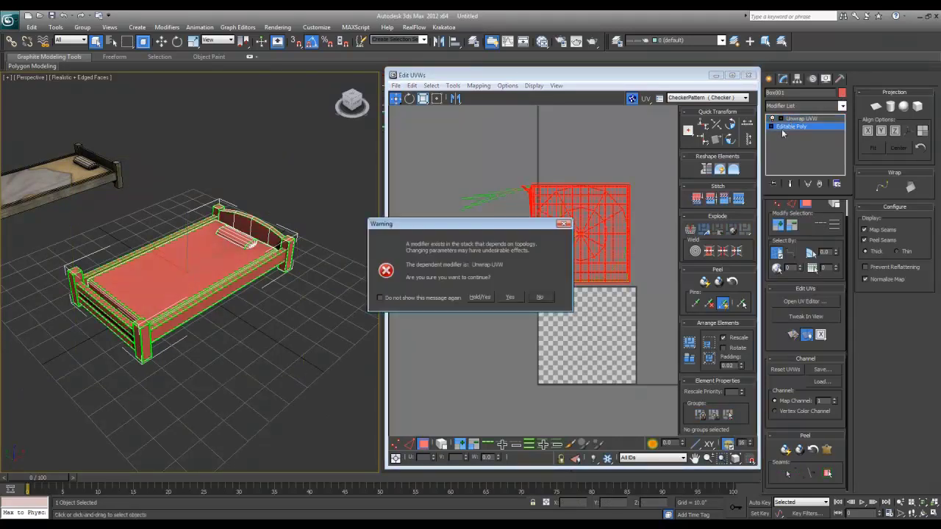
pyautogui.click(562, 224)
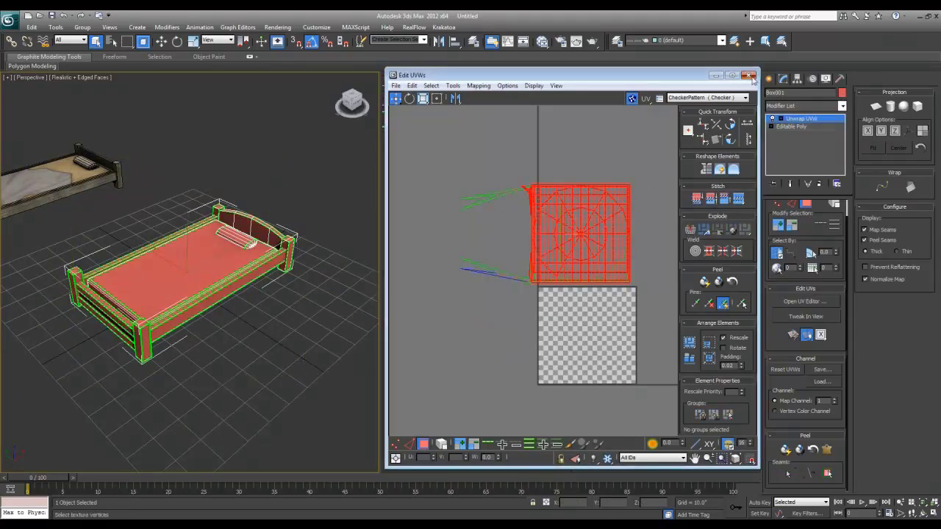
pyautogui.click(748, 77)
pyautogui.click(324, 199)
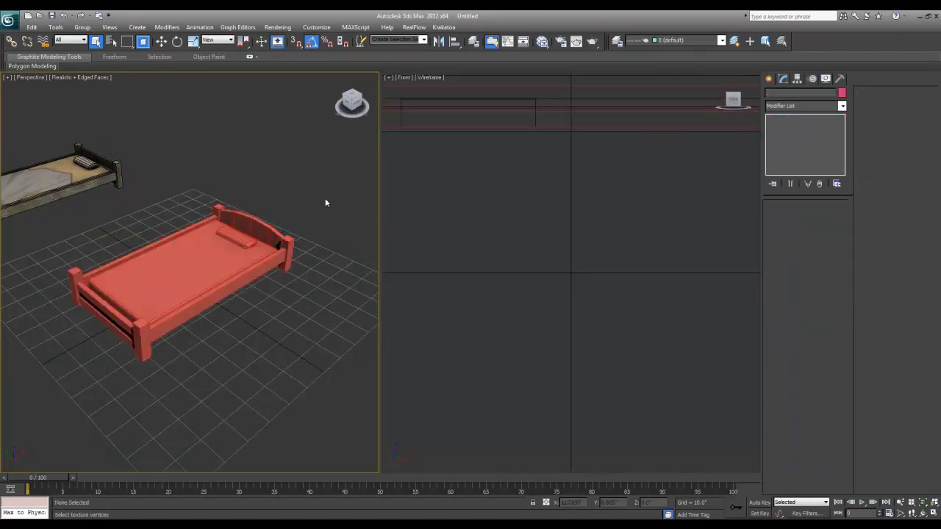
# Select the bed and change its object color to black.
pyautogui.click(258, 237)
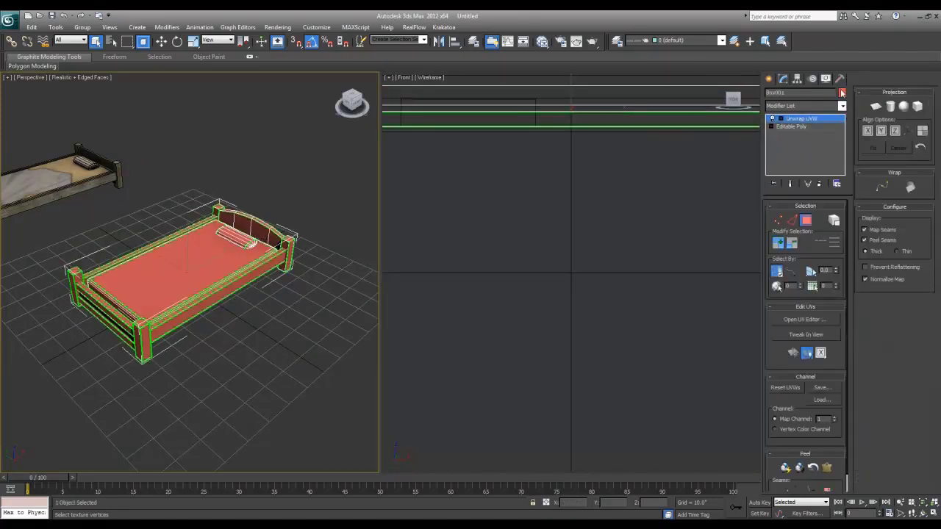
pyautogui.click(841, 93)
pyautogui.click(546, 292)
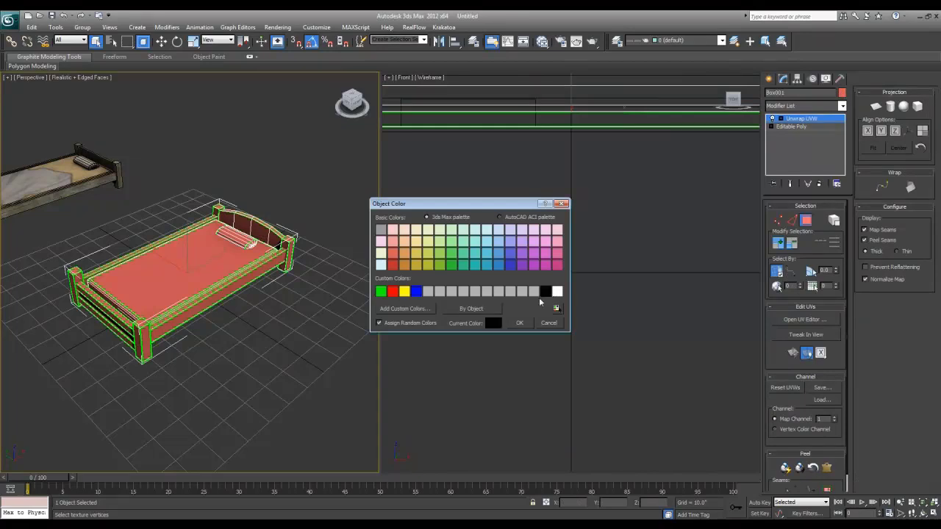
pyautogui.click(519, 323)
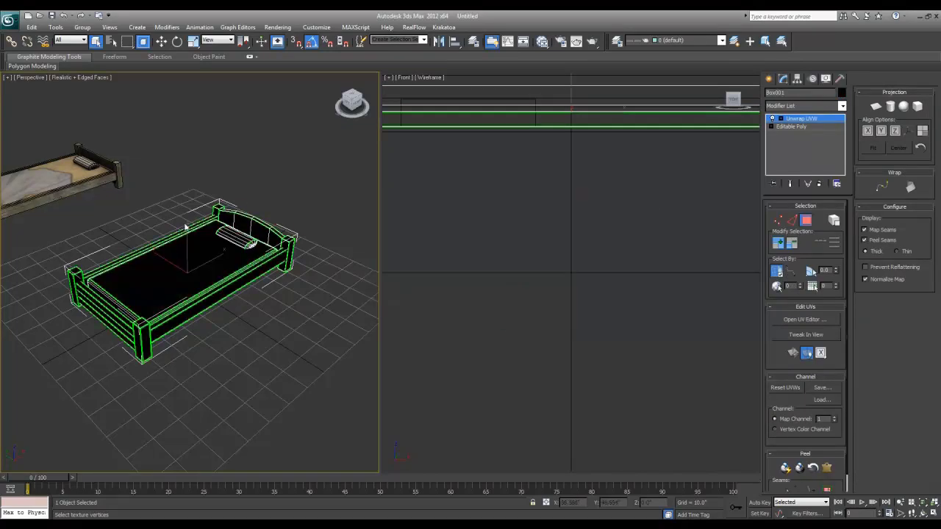
# Create a Standard material in the Slate Material Editor, apply it to the bed and close the editor.
pyautogui.press('m')
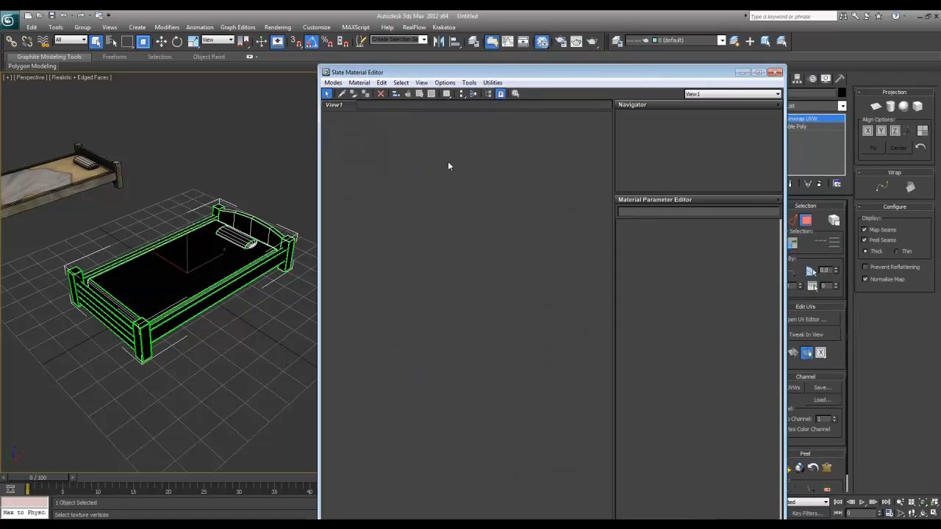
pyautogui.rightClick(418, 165)
pyautogui.moveTo(434, 170)
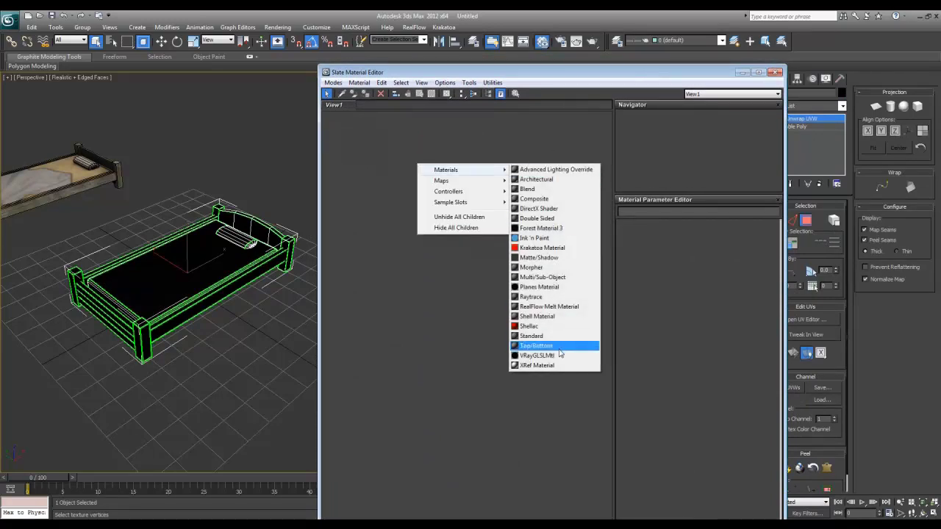
pyautogui.click(531, 336)
pyautogui.moveTo(453, 225); pyautogui.dragTo(294, 258)
pyautogui.click(775, 72)
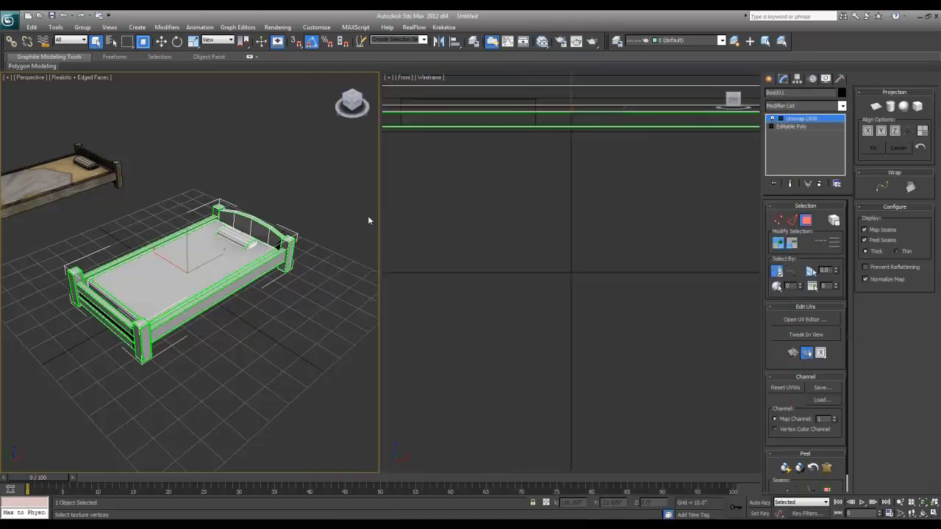
# Deselect the bed to check its new look, reselect it and reopen the UV Editor, picking the layout's center vertex.
pyautogui.click(342, 216)
pyautogui.scroll(2, 342, 216)
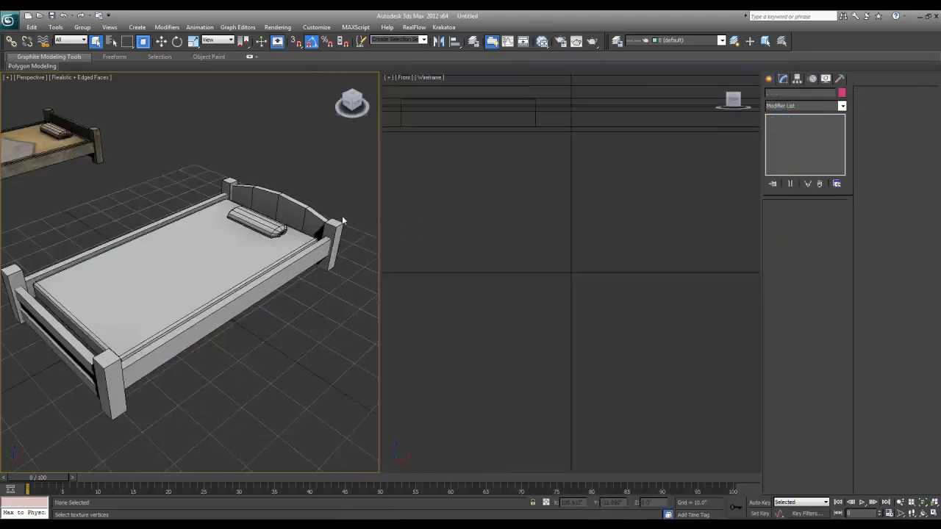
pyautogui.click(291, 221)
pyautogui.click(312, 175)
pyautogui.click(319, 233)
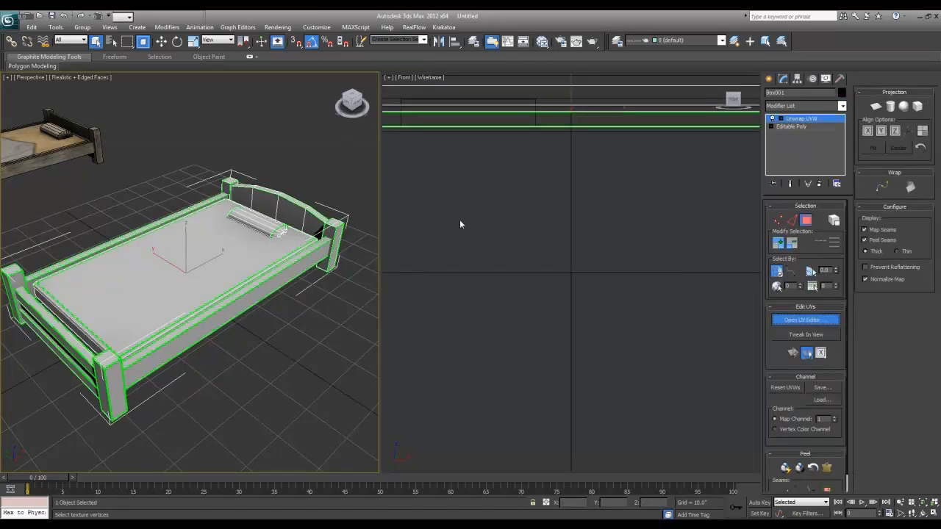
pyautogui.moveTo(599, 255); pyautogui.dragTo(556, 271, button='middle')
pyautogui.scroll(3, 555, 272)
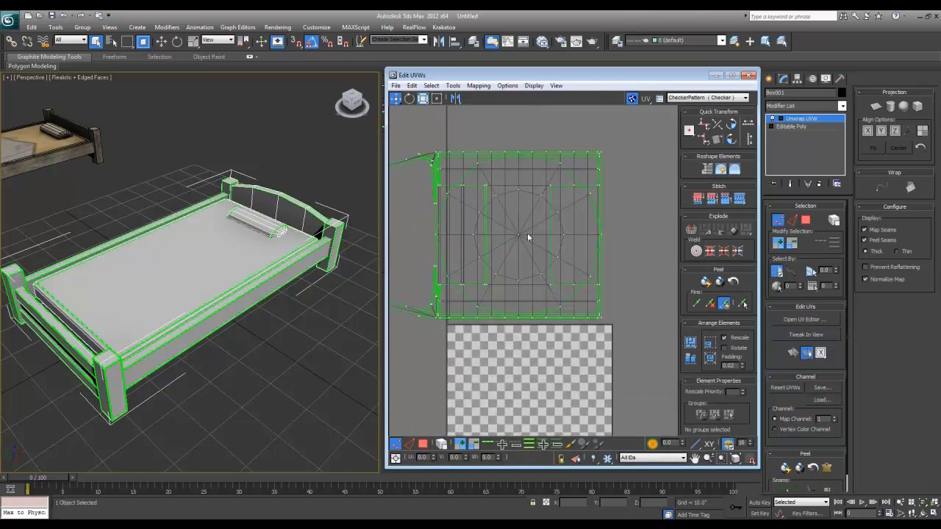
pyautogui.click(519, 234)
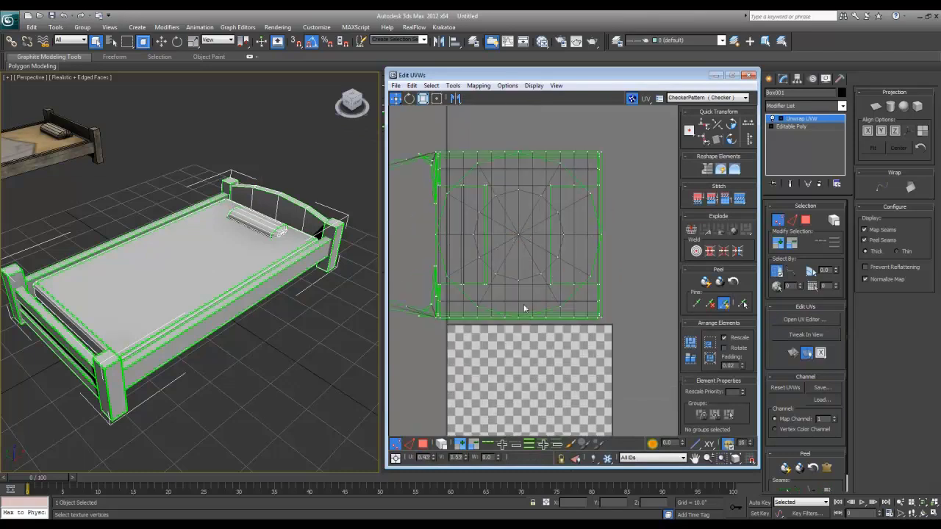
# Switch Unwrap UVW to the Face level and select the long outer face of the bed's side rail.
pyautogui.keyDown('alt'); pyautogui.moveTo(251, 250); pyautogui.dragTo(239, 278, button='middle'); pyautogui.keyUp('alt')
pyautogui.scroll(3, 215, 292)
pyautogui.click(806, 221)
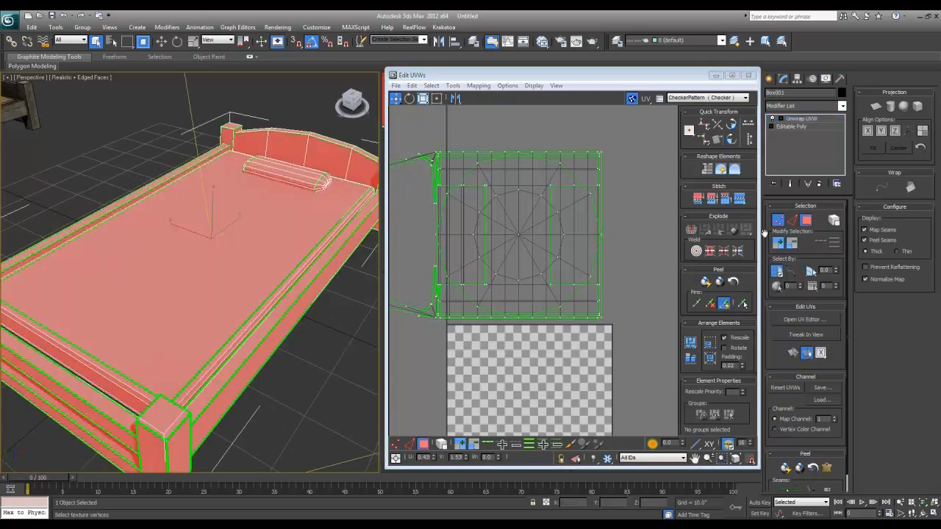
pyautogui.click(780, 118)
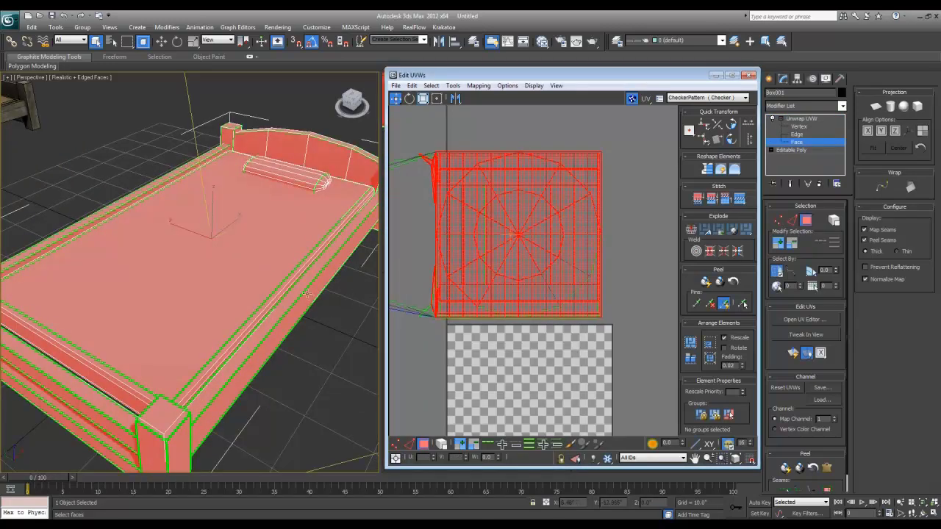
pyautogui.click(319, 285)
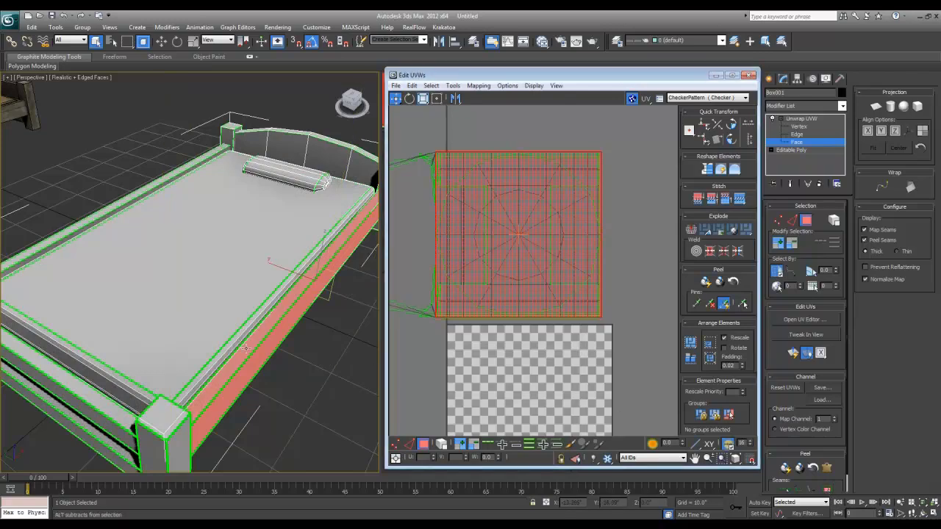
# Move the side rail face's UVs away from the stacked layout into the empty area up and right of it.
pyautogui.keyDown('alt'); pyautogui.moveTo(184, 316); pyautogui.dragTo(265, 340, button='middle'); pyautogui.keyUp('alt')
pyautogui.scroll(-5, 208, 304)
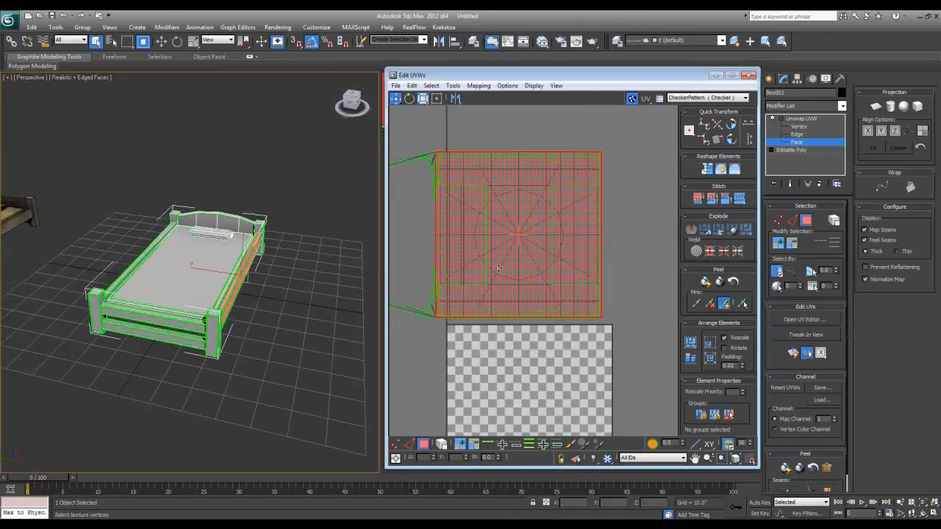
pyautogui.moveTo(498, 268); pyautogui.dragTo(630, 172)
pyautogui.scroll(-5, 603, 206)
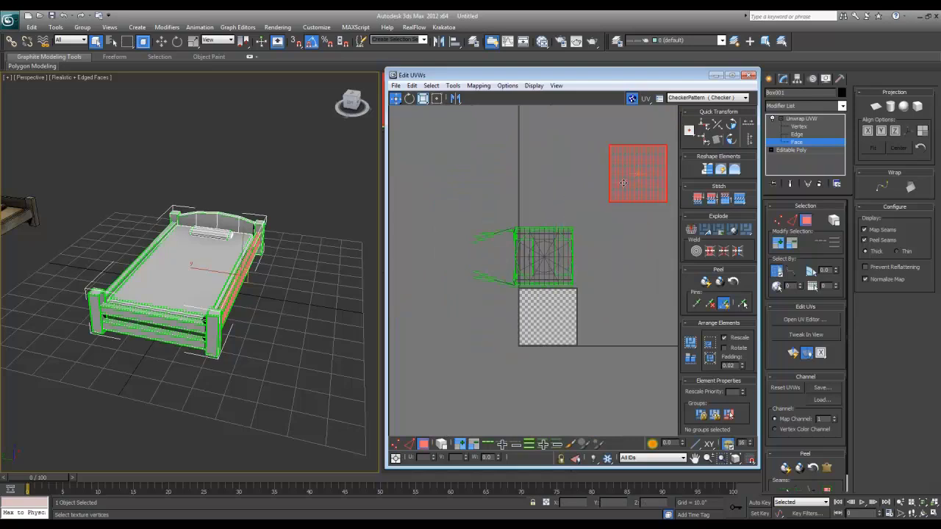
pyautogui.scroll(-3, 624, 182)
pyautogui.moveTo(598, 221); pyautogui.dragTo(629, 164)
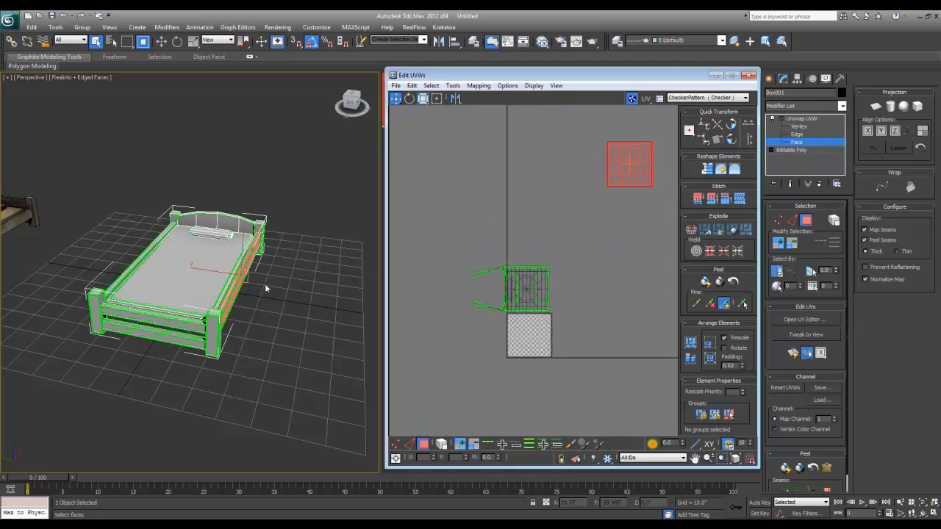
# Select the near footboard post and the upper footboard rail in turn, moving each one's UVs from the stack to empty space above it.
pyautogui.click(211, 332)
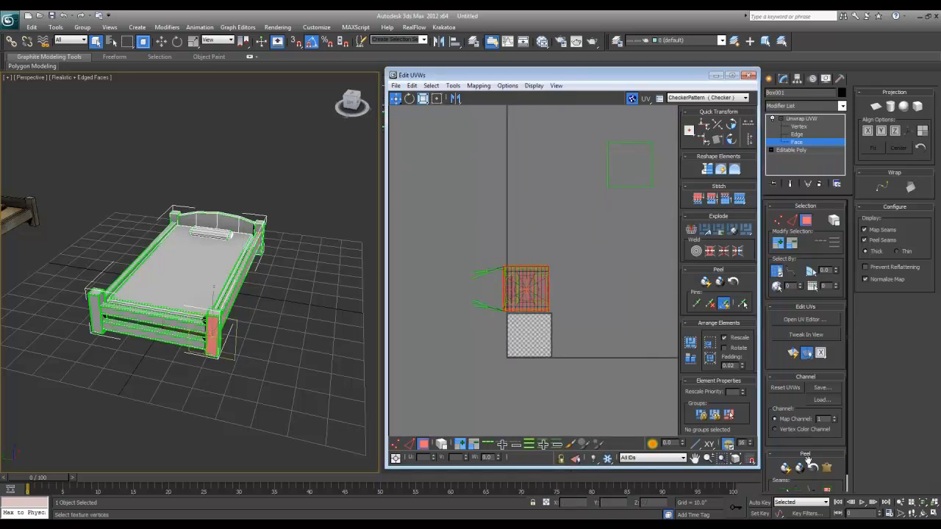
pyautogui.moveTo(521, 293); pyautogui.dragTo(544, 161)
pyautogui.click(168, 322)
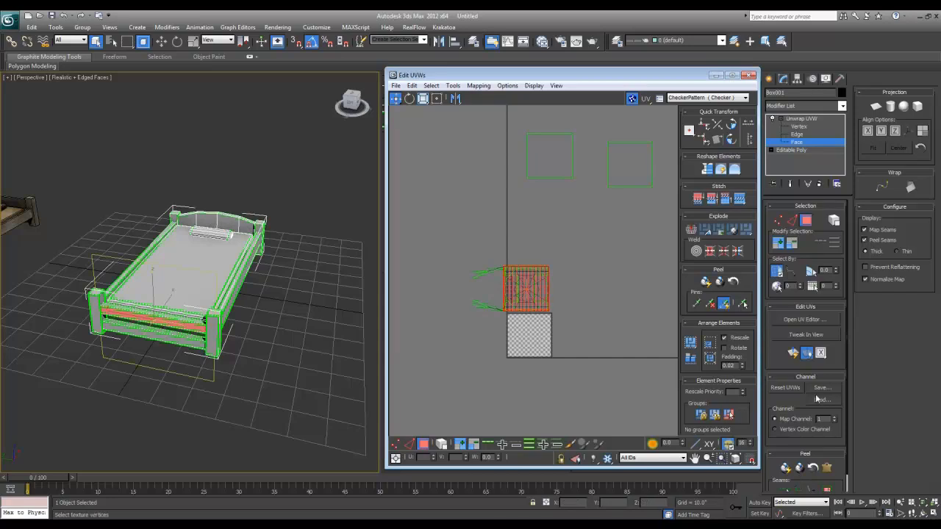
pyautogui.moveTo(831, 476); pyautogui.dragTo(831, 458)
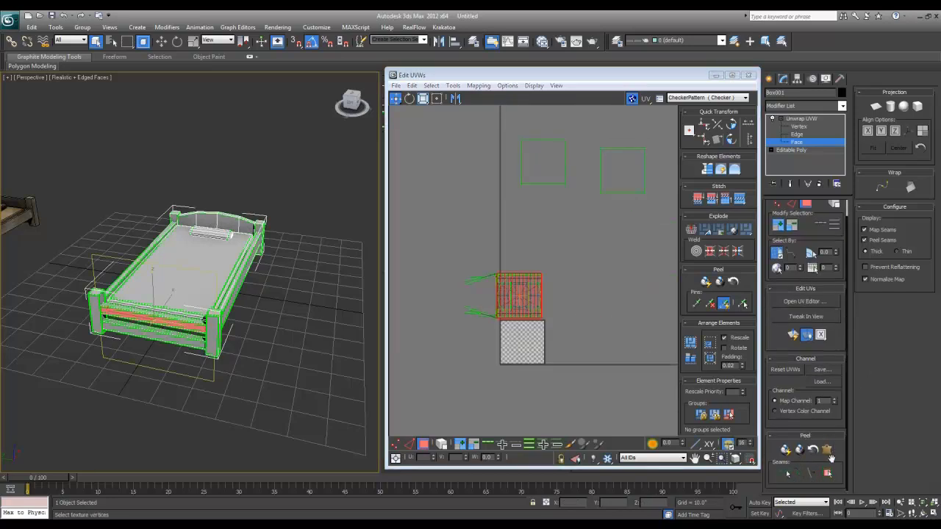
pyautogui.moveTo(523, 307); pyautogui.dragTo(487, 174)
# Select the mattress top, expand the selection to its seams, and move the mattress UVs clear of the stack on its left.
pyautogui.scroll(6, 232, 305)
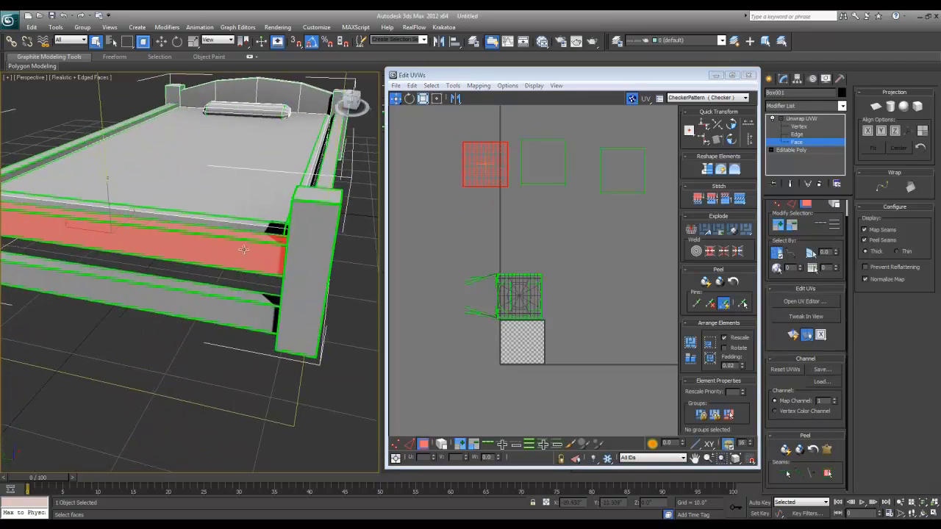
pyautogui.click(232, 305)
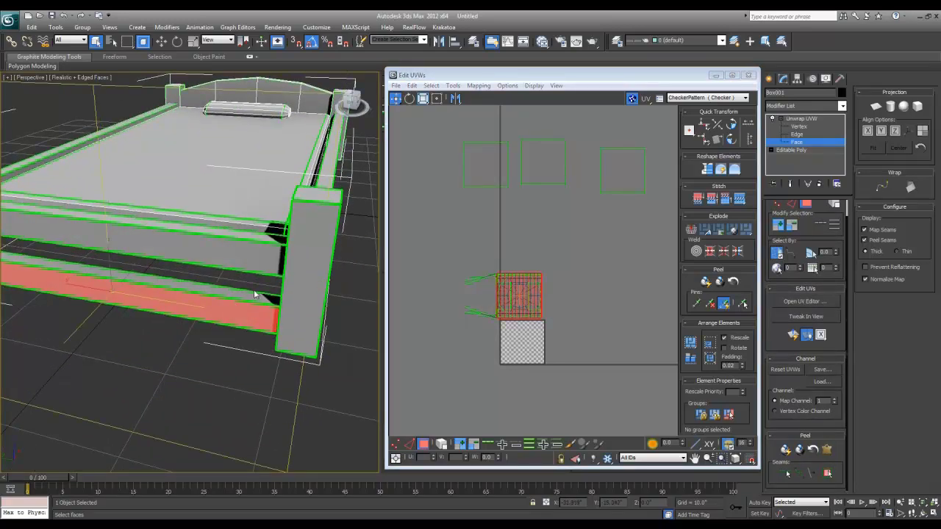
pyautogui.click(258, 191)
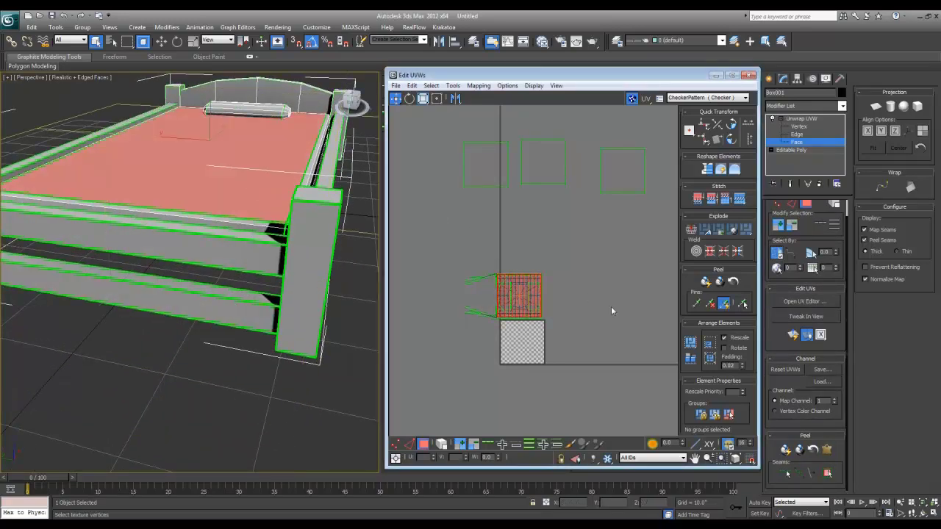
pyautogui.click(827, 474)
pyautogui.keyDown('alt'); pyautogui.moveTo(223, 237); pyautogui.dragTo(266, 251, button='middle'); pyautogui.keyUp('alt')
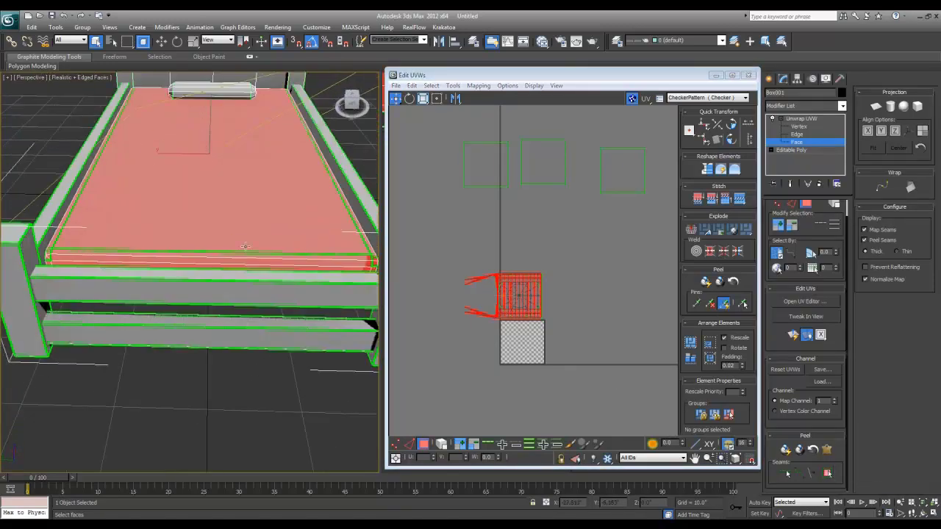
pyautogui.moveTo(515, 295); pyautogui.dragTo(441, 233)
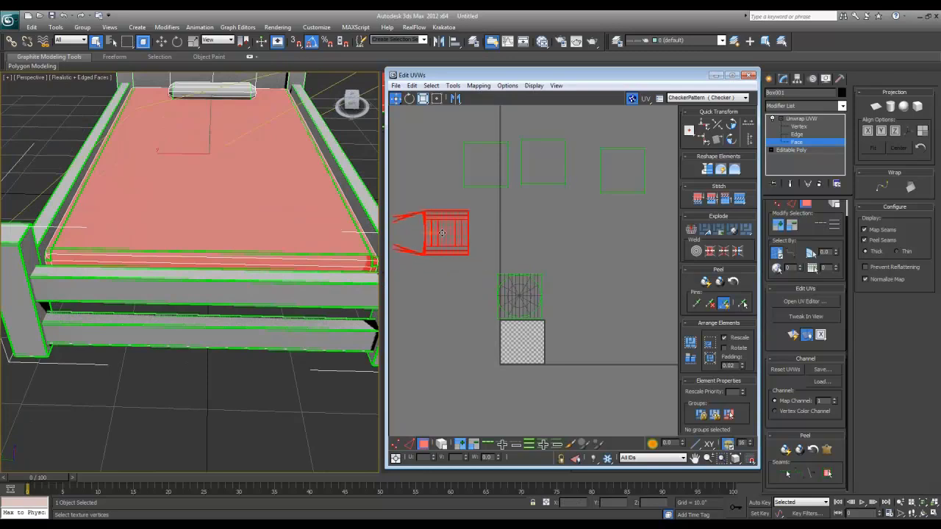
pyautogui.moveTo(490, 278); pyautogui.dragTo(533, 315, button='middle')
pyautogui.scroll(-1, 532, 312)
pyautogui.moveTo(500, 282); pyautogui.dragTo(460, 220)
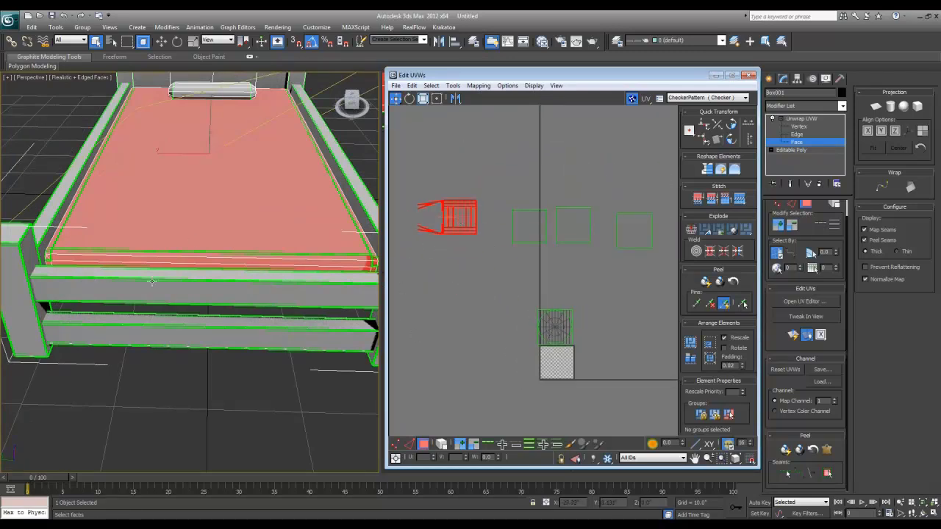
# Move the UVs of the lower footboard rail and the other footboard post out of the stack to separate empty spots.
pyautogui.click(530, 227)
pyautogui.click(555, 327)
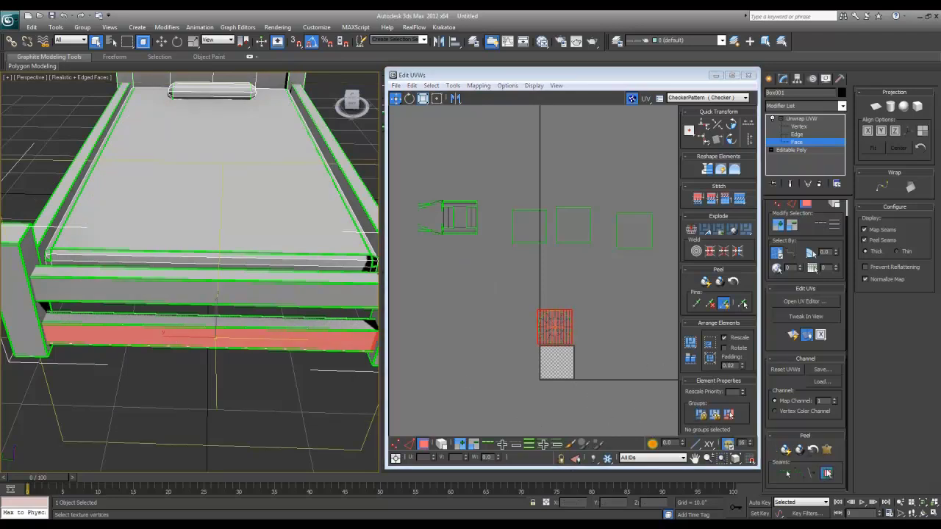
pyautogui.moveTo(555, 334); pyautogui.dragTo(527, 171)
pyautogui.keyDown('alt'); pyautogui.moveTo(177, 239); pyautogui.dragTo(240, 259, button='middle'); pyautogui.keyUp('alt')
pyautogui.click(199, 262)
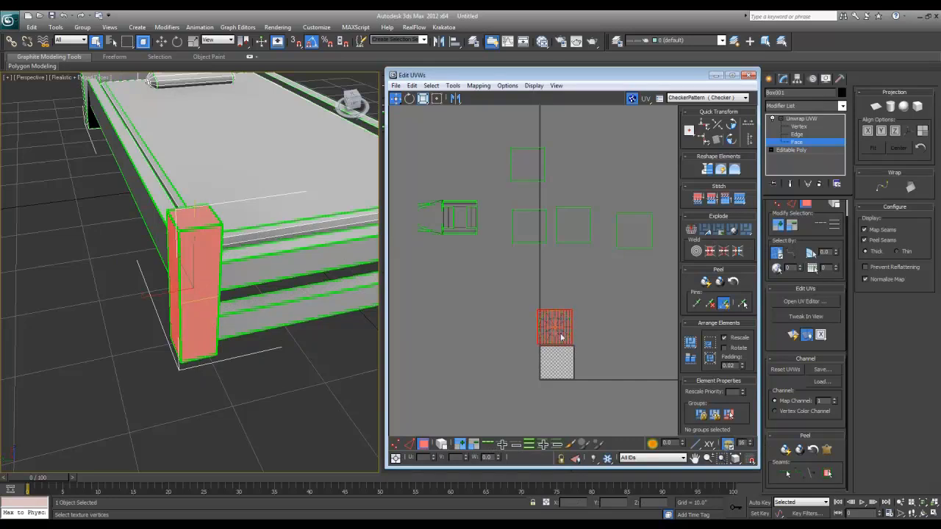
pyautogui.moveTo(561, 338); pyautogui.dragTo(463, 172)
# Move the UVs of the opposite side rail and its adjoining headboard post out of the stack to separate empty spots.
pyautogui.click(156, 211)
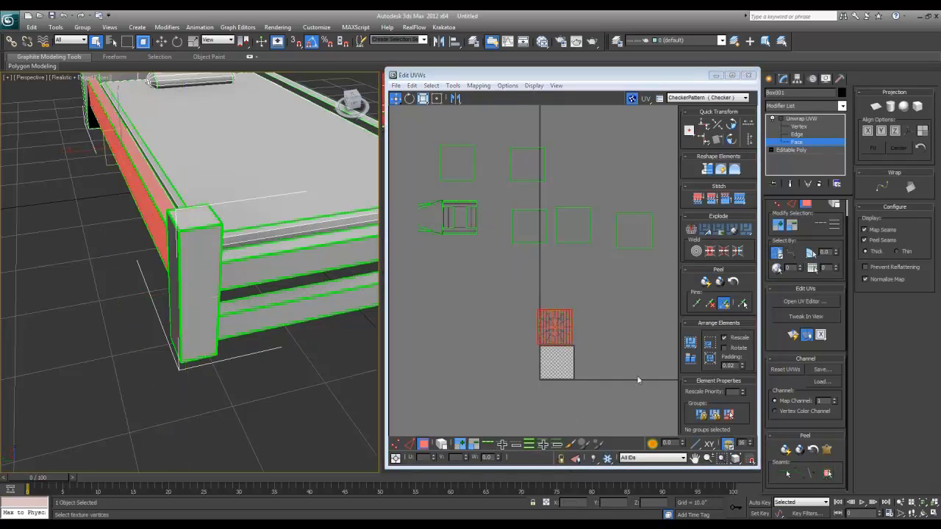
pyautogui.moveTo(554, 327); pyautogui.dragTo(584, 165)
pyautogui.keyDown('alt'); pyautogui.moveTo(210, 239); pyautogui.dragTo(78, 227, button='middle'); pyautogui.keyUp('alt')
pyautogui.click(91, 243)
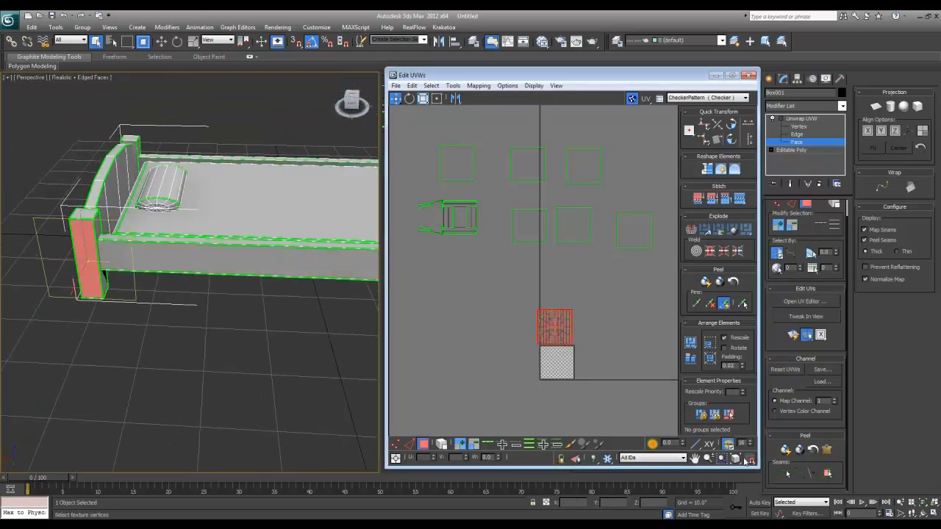
pyautogui.moveTo(551, 333); pyautogui.dragTo(652, 164)
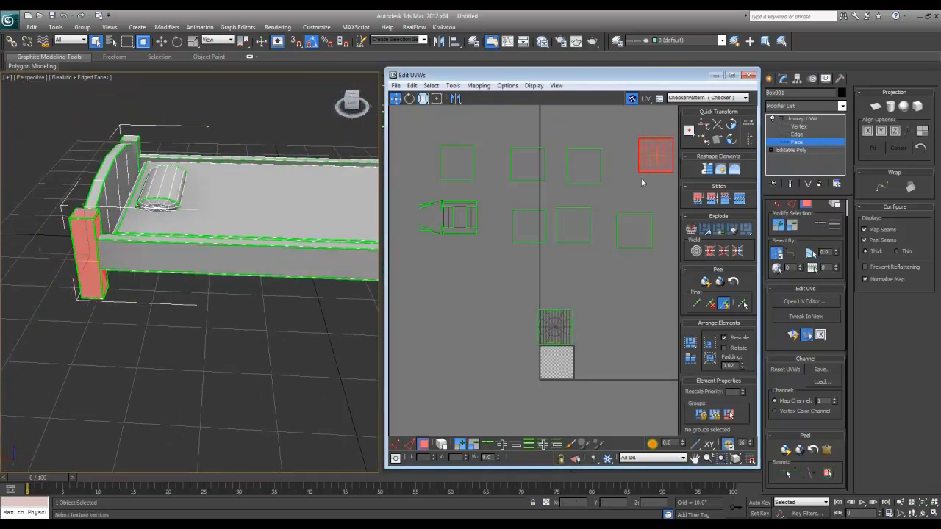
# Expand the pillow and remaining headboard post selections to their seams and move each one's UVs out of the stack.
pyautogui.click(545, 327)
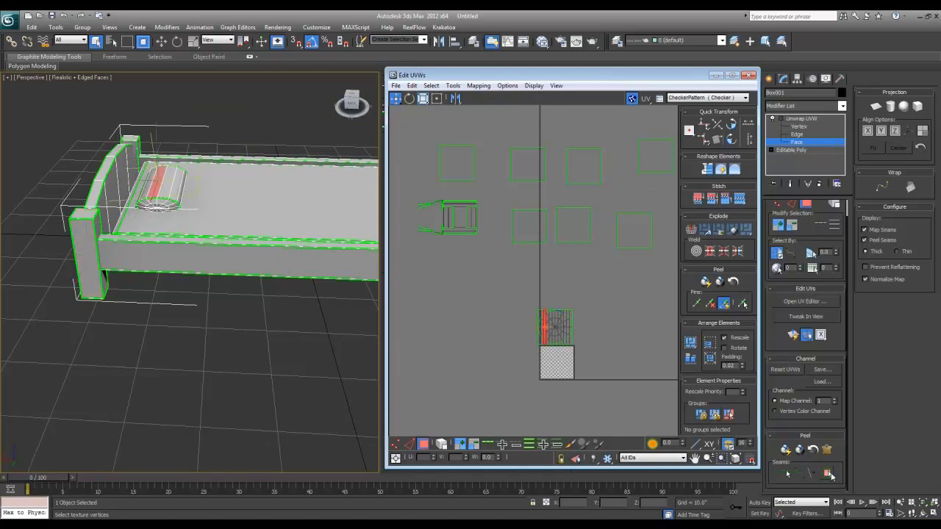
pyautogui.click(554, 327)
pyautogui.moveTo(550, 333); pyautogui.dragTo(411, 136)
pyautogui.click(550, 342)
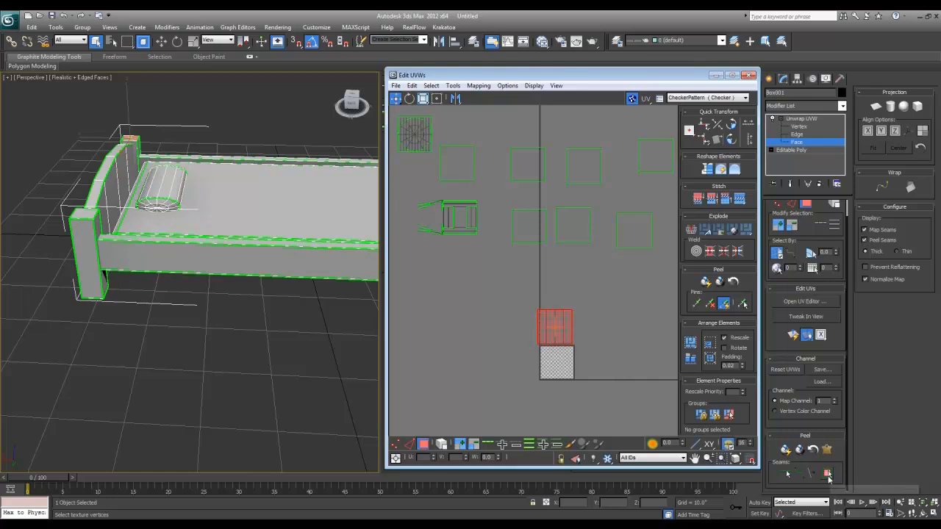
pyautogui.click(827, 474)
pyautogui.moveTo(565, 332); pyautogui.dragTo(674, 293)
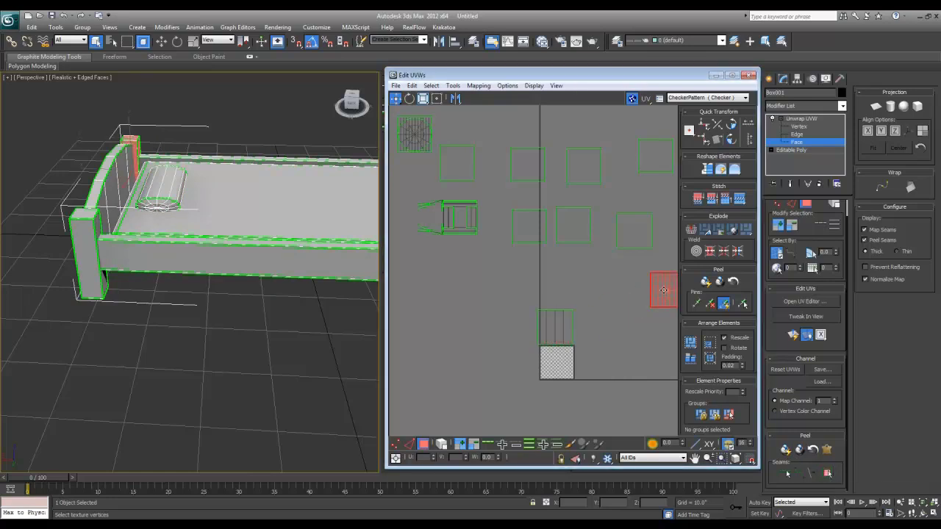
# Select the curved headboard, expanding to its seams, and move its UVs off to the left of the texture tile.
pyautogui.click(540, 331)
pyautogui.click(828, 474)
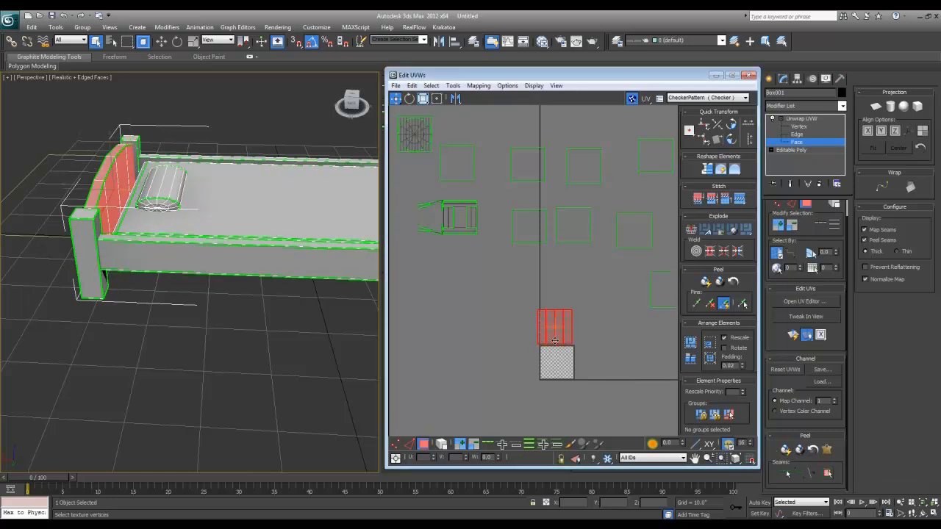
pyautogui.moveTo(563, 330); pyautogui.dragTo(485, 300)
pyautogui.scroll(-2, 520, 339)
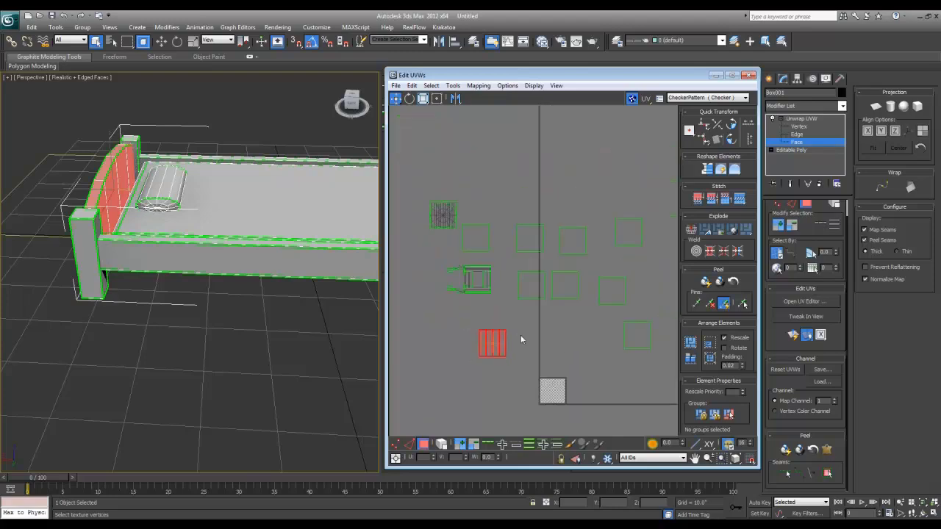
# Select the first side rail's outer face again and bring its UVs to just above the texture tile.
pyautogui.keyDown('alt'); pyautogui.moveTo(175, 307); pyautogui.dragTo(353, 248, button='middle'); pyautogui.keyUp('alt')
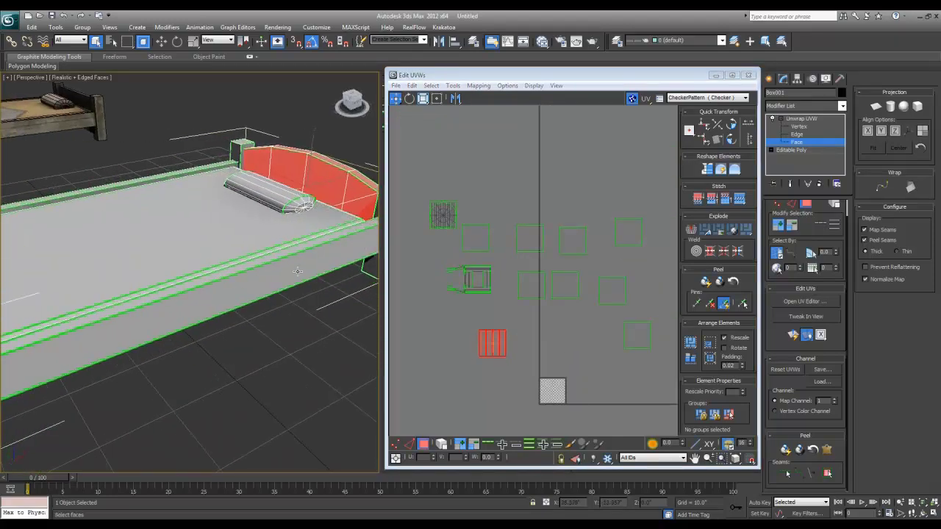
pyautogui.click(353, 248)
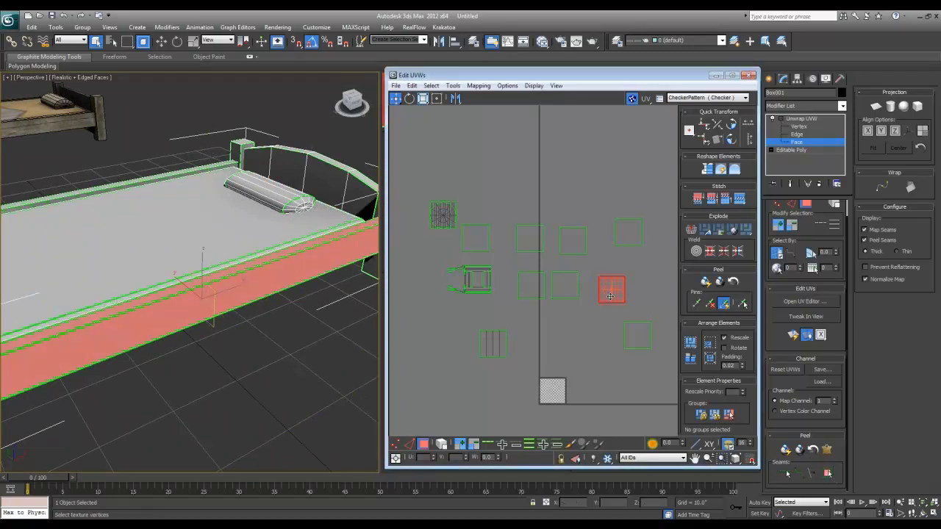
pyautogui.moveTo(610, 296); pyautogui.dragTo(564, 338)
pyautogui.click(478, 85)
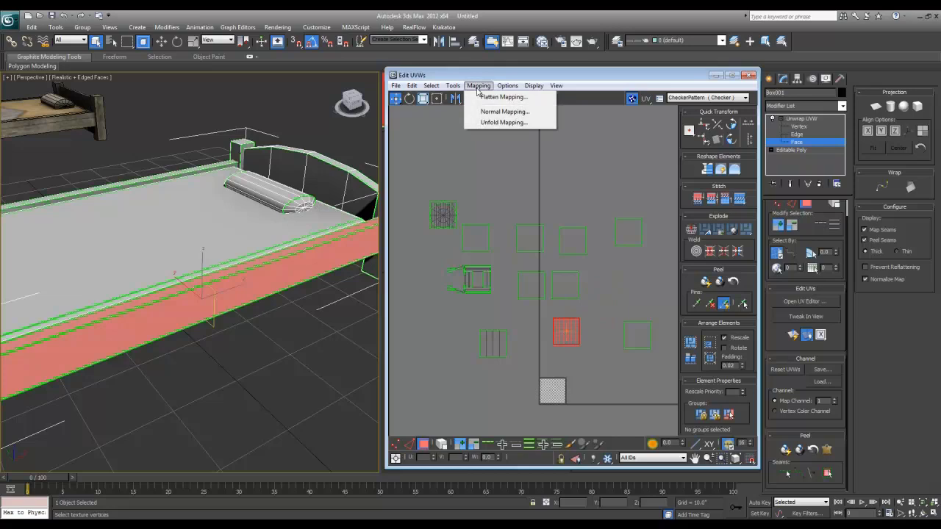
pyautogui.click(504, 122)
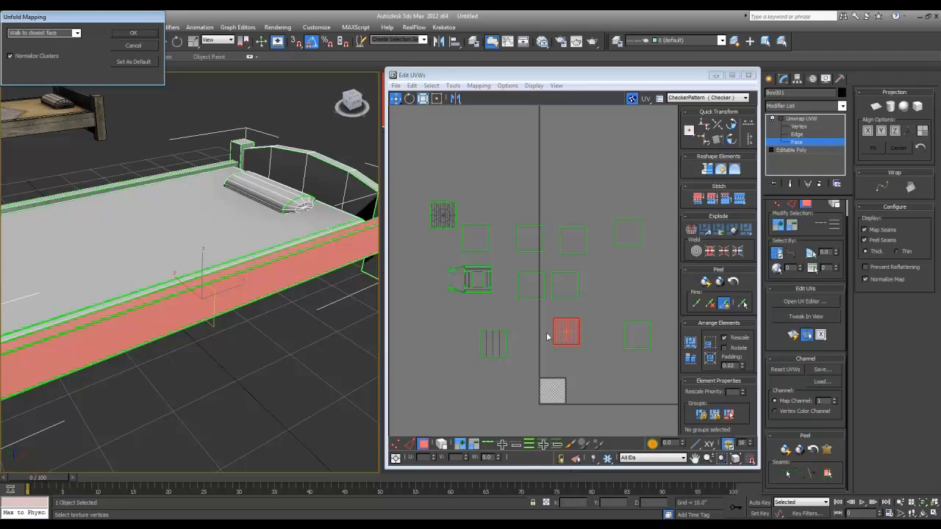
pyautogui.click(130, 46)
# Move the side rail's UVs so they partly overlap the texture tile, and hide the checker background.
pyautogui.moveTo(553, 336); pyautogui.dragTo(525, 199, button='middle')
pyautogui.scroll(2, 526, 198)
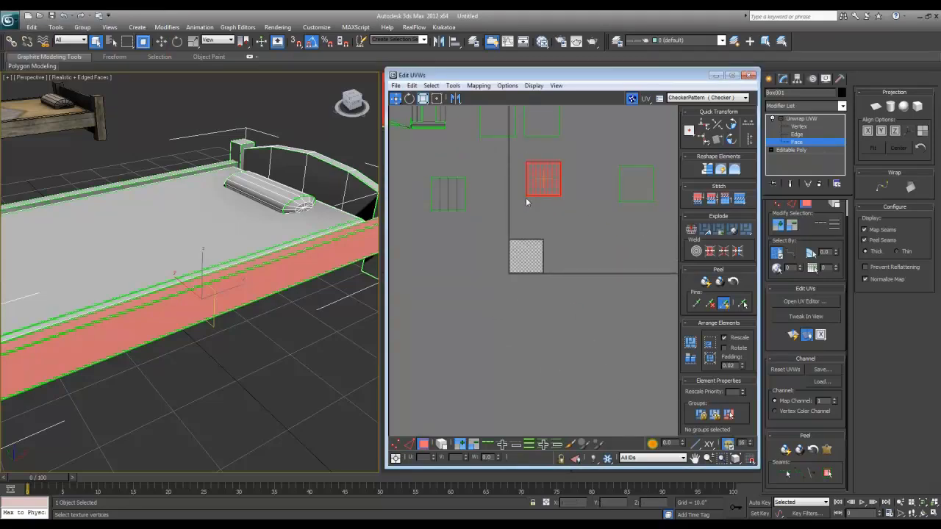
pyautogui.scroll(4, 525, 198)
pyautogui.moveTo(552, 167); pyautogui.dragTo(532, 307)
pyautogui.scroll(1, 538, 365)
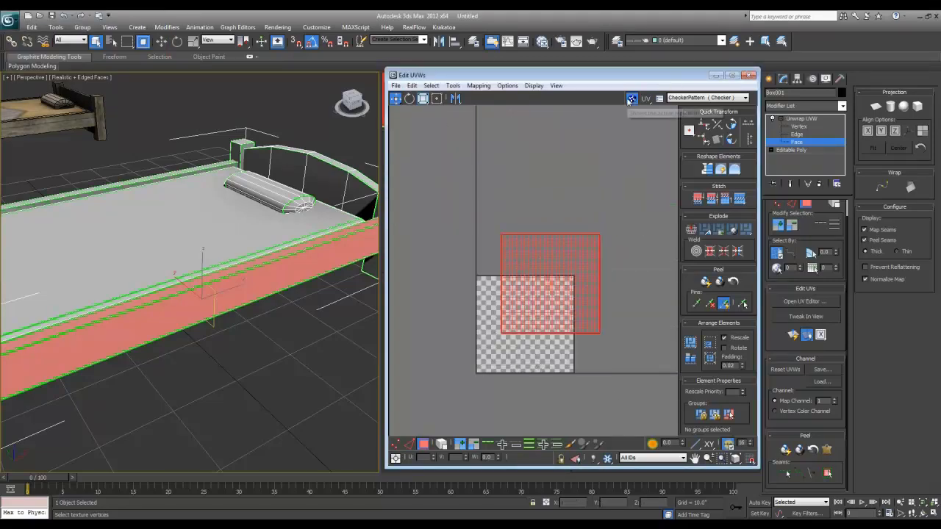
pyautogui.click(631, 98)
# Examine how the side rail's UVs sit against the borders of the texture tile and the other separated pieces.
pyautogui.scroll(3, 517, 260)
pyautogui.moveTo(554, 284); pyautogui.dragTo(556, 202, button='middle')
pyautogui.scroll(1, 543, 226)
pyautogui.scroll(-1, 555, 202)
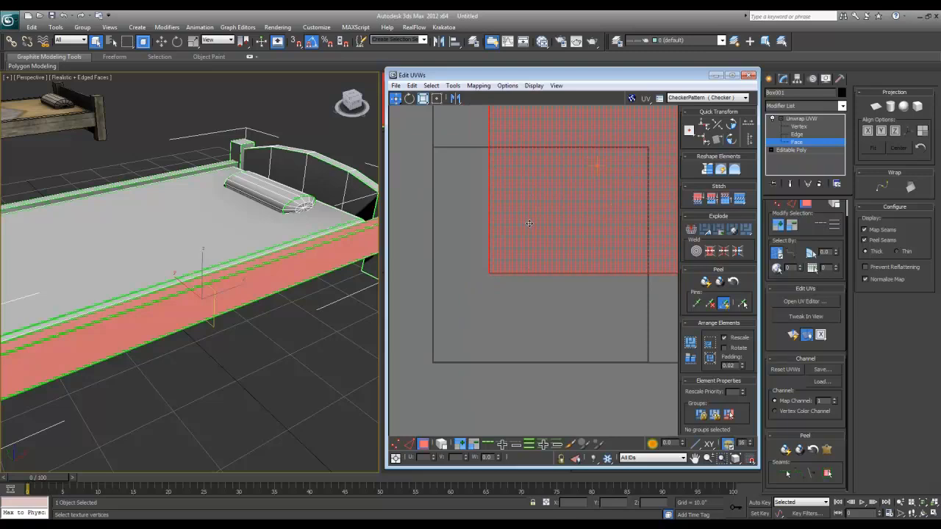
pyautogui.scroll(-4, 532, 232)
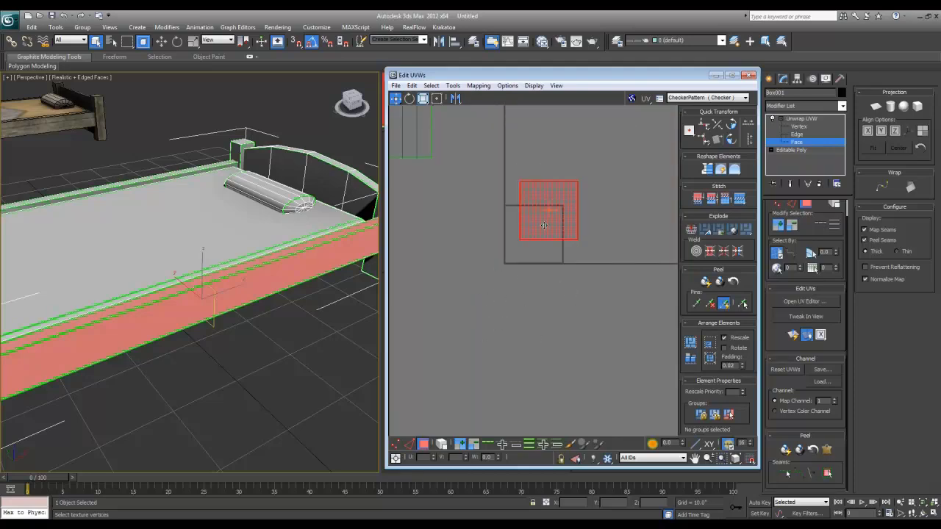
pyautogui.scroll(3, 509, 282)
pyautogui.scroll(2, 474, 340)
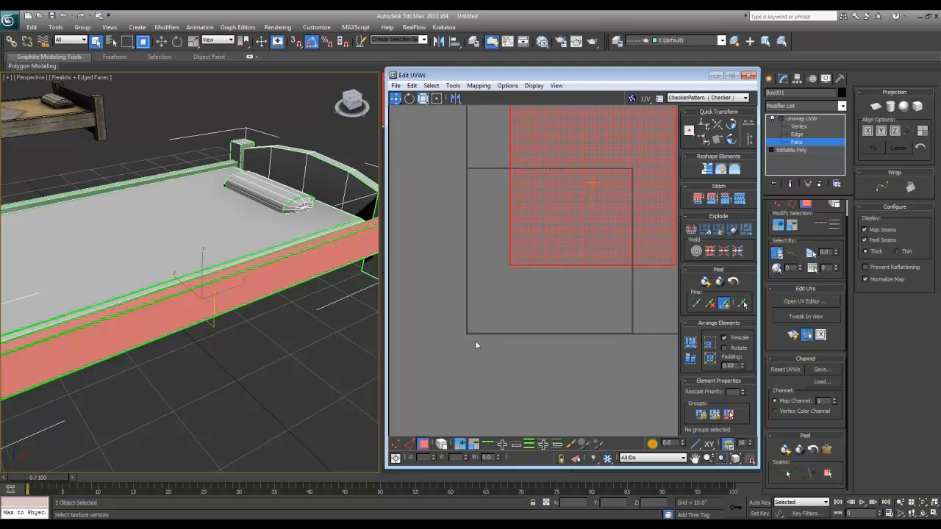
pyautogui.scroll(-6, 474, 340)
pyautogui.scroll(-2, 505, 320)
pyautogui.moveTo(515, 336); pyautogui.dragTo(545, 336, button='middle')
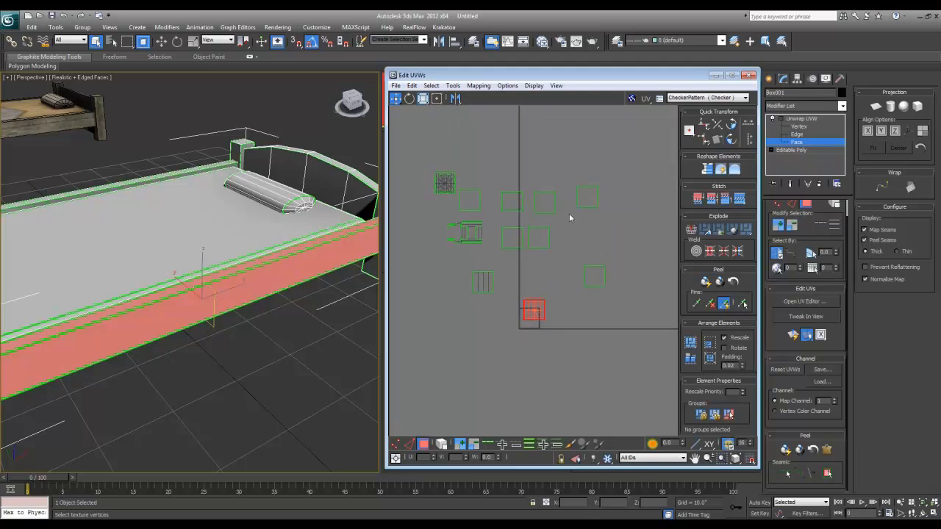
# Move the side rail's UVs up out of the texture tile into the empty space above it.
pyautogui.scroll(2, 477, 316)
pyautogui.moveTo(563, 321); pyautogui.dragTo(565, 240)
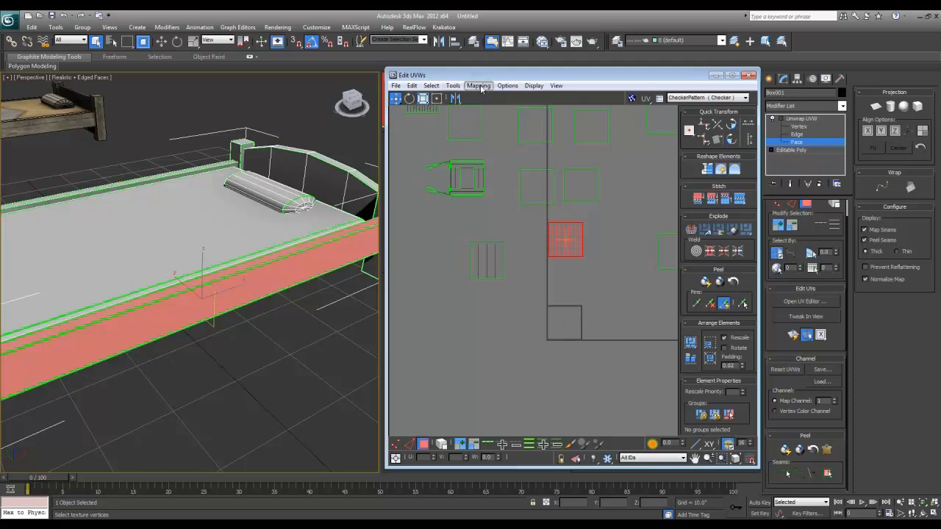
# Unfold-map the selected faces of the bed's long side rail using the Walk to closest face option.
pyautogui.click(479, 86)
pyautogui.click(494, 122)
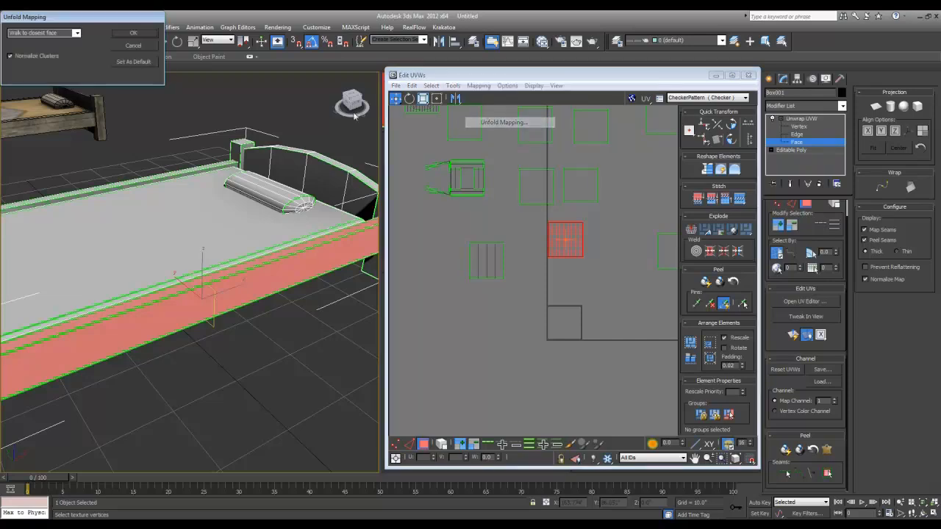
pyautogui.click(75, 33)
pyautogui.click(36, 48)
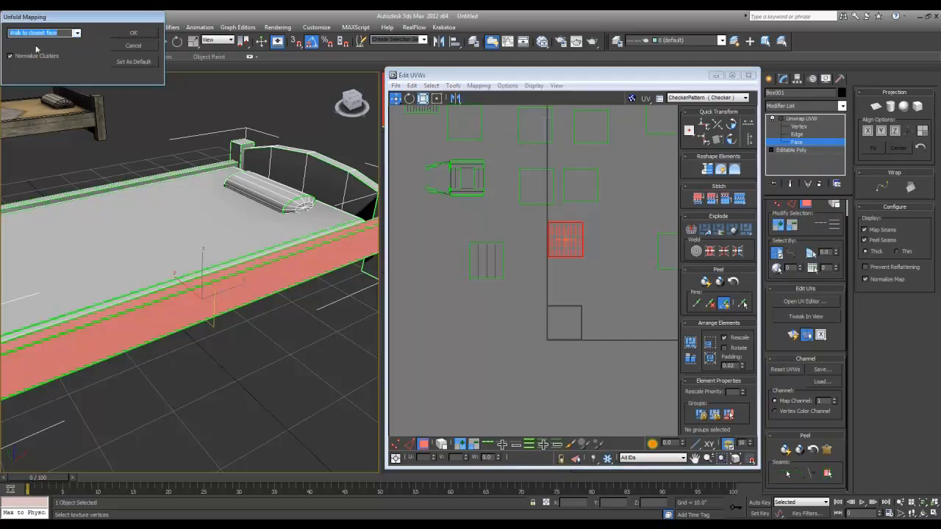
pyautogui.click(143, 33)
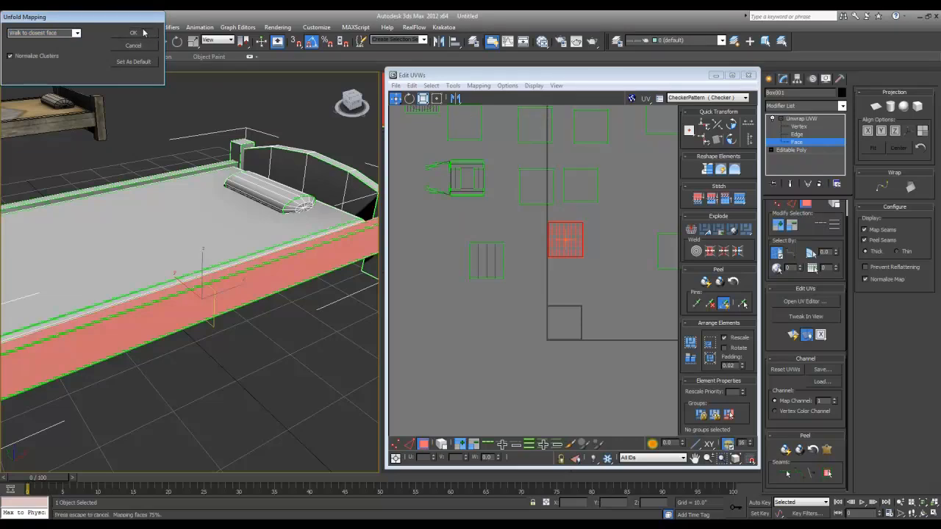
pyautogui.scroll(6, 574, 337)
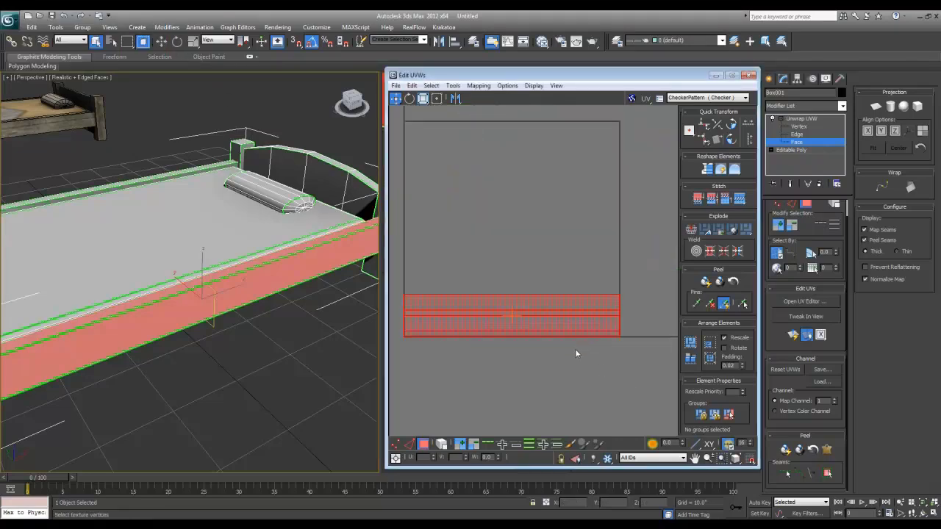
pyautogui.scroll(-3, 603, 316)
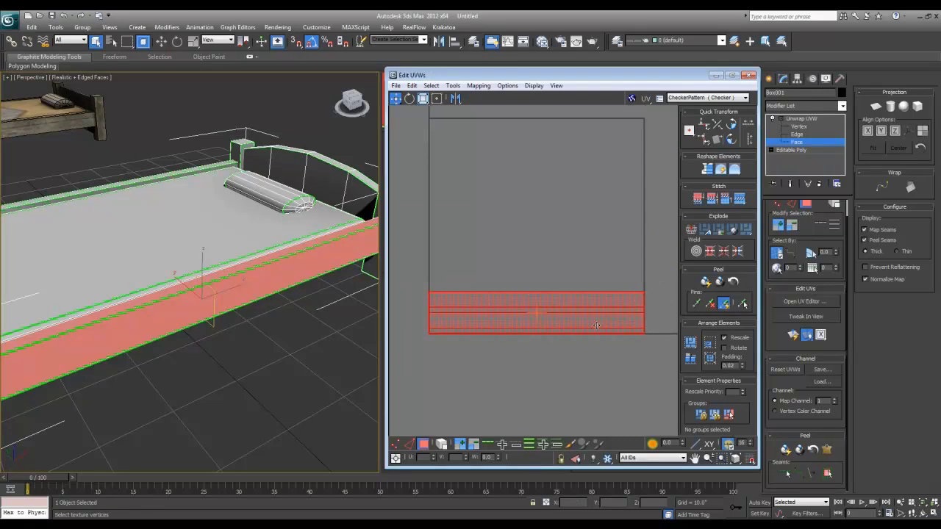
# Examine which edges of the side rail's UV shell correspond to the rail's outer and underside edges on the model.
pyautogui.press('1')
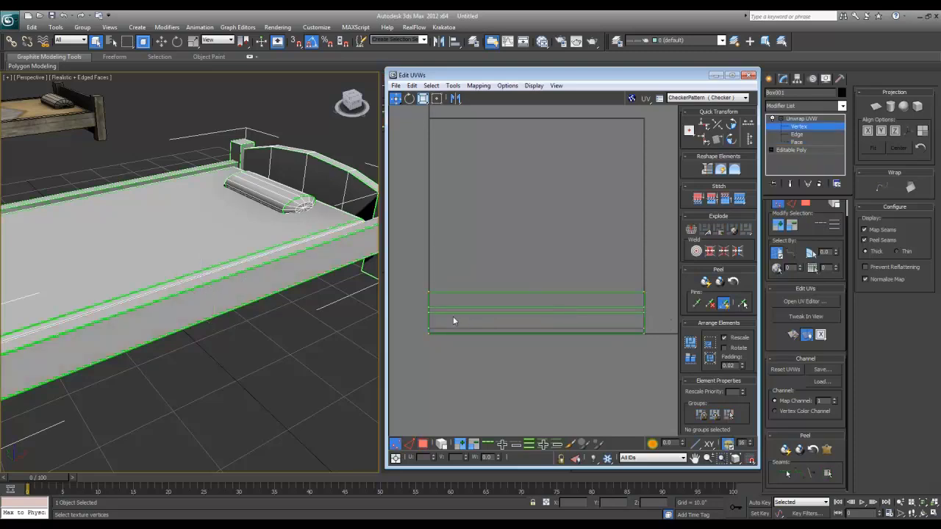
pyautogui.scroll(2, 454, 306)
pyautogui.press('2')
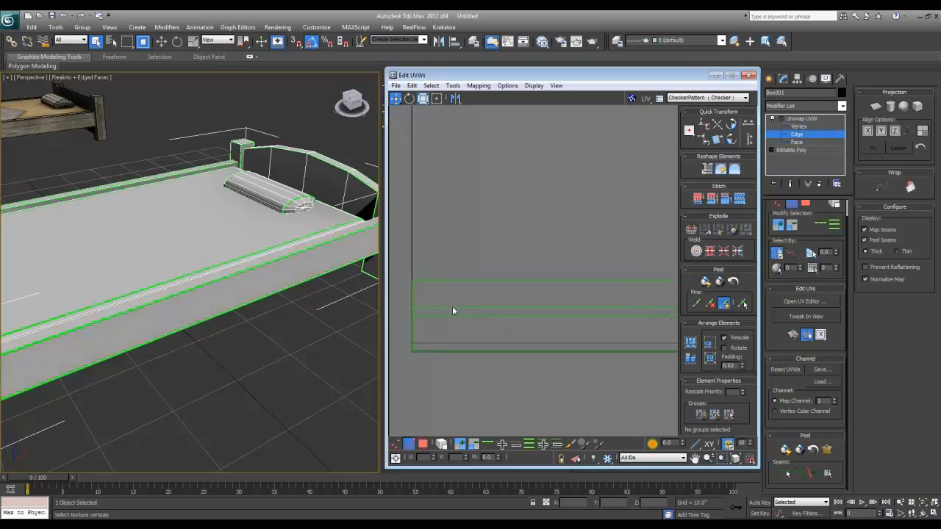
pyautogui.click(453, 281)
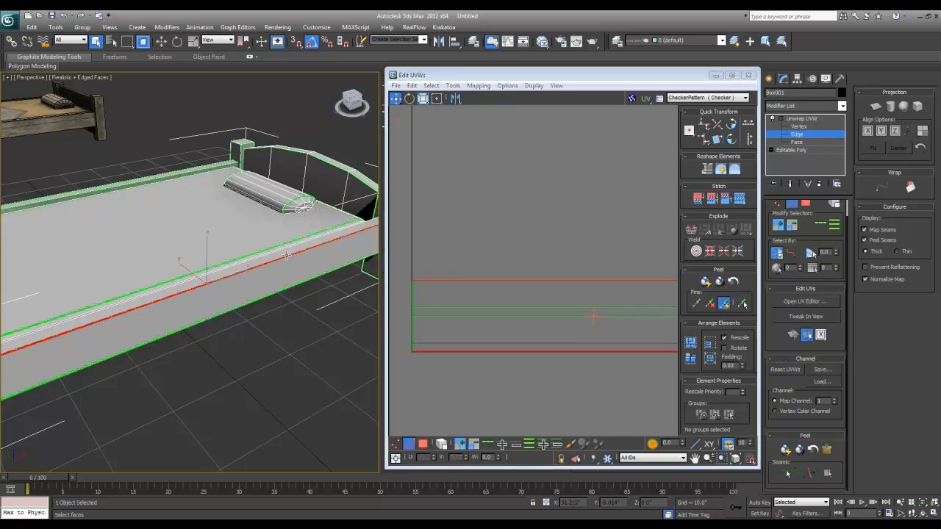
pyautogui.click(458, 299)
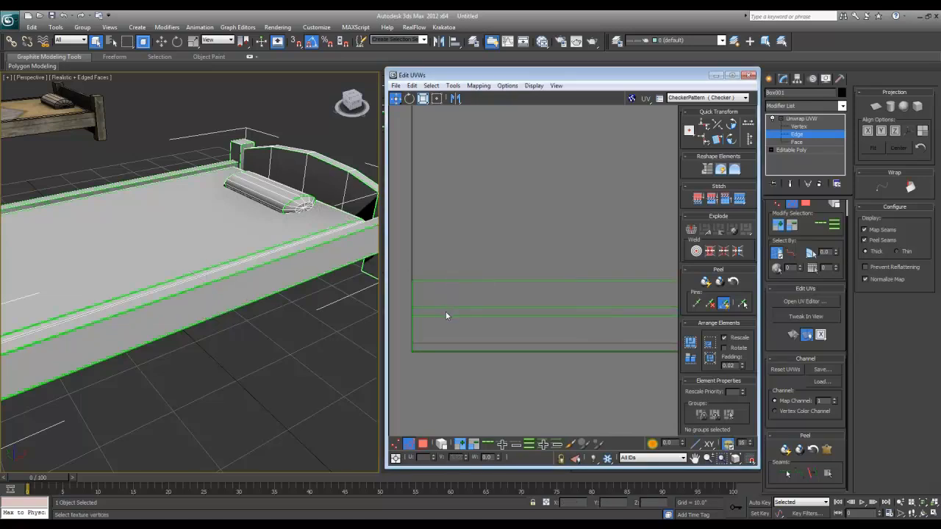
pyautogui.scroll(-4, 477, 317)
pyautogui.press('1')
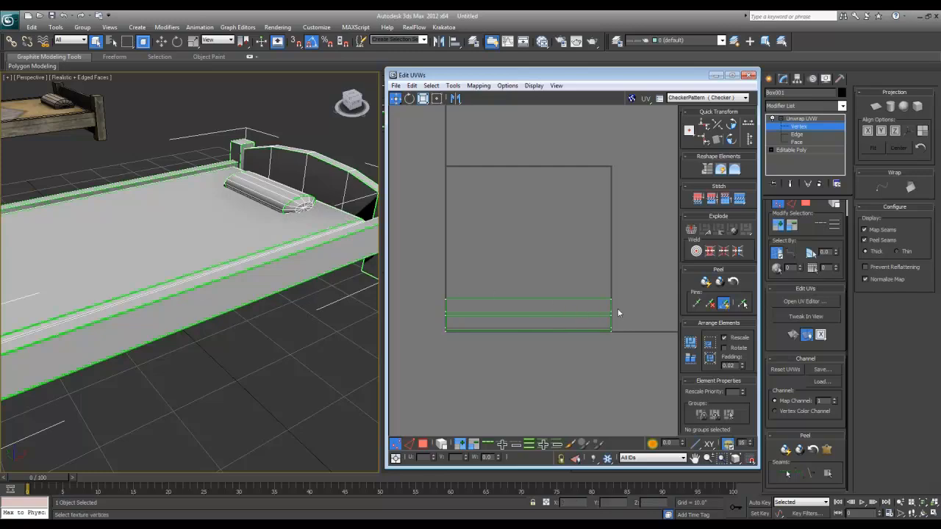
pyautogui.keyDown('alt'); pyautogui.moveTo(291, 312); pyautogui.dragTo(336, 245, button='middle'); pyautogui.keyUp('alt')
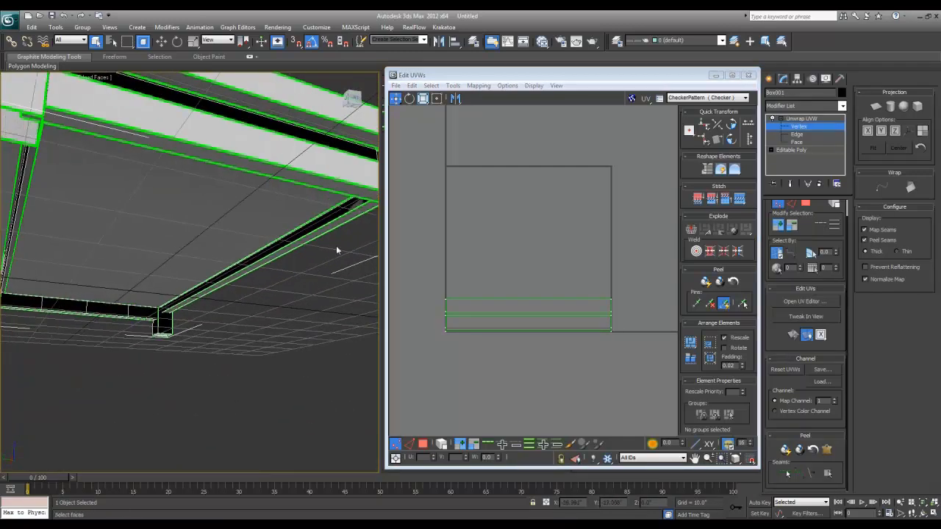
pyautogui.press('2')
pyautogui.click(331, 225)
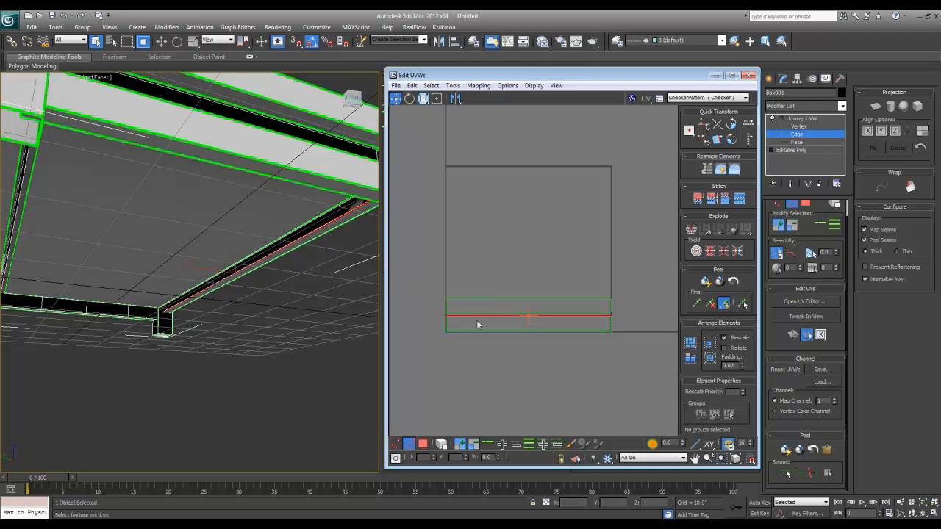
pyautogui.scroll(3, 606, 323)
pyautogui.moveTo(570, 320); pyautogui.dragTo(646, 319, button='middle')
pyautogui.scroll(-2, 564, 313)
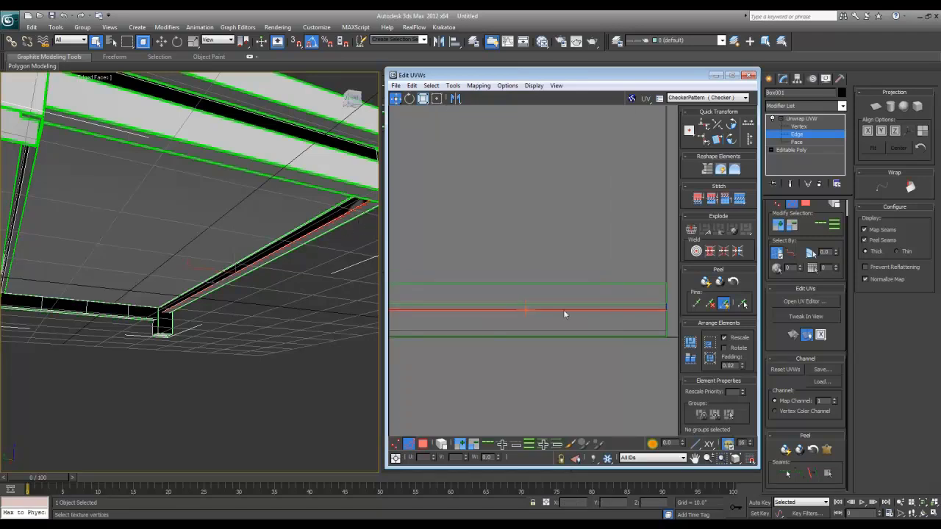
pyautogui.click(484, 286)
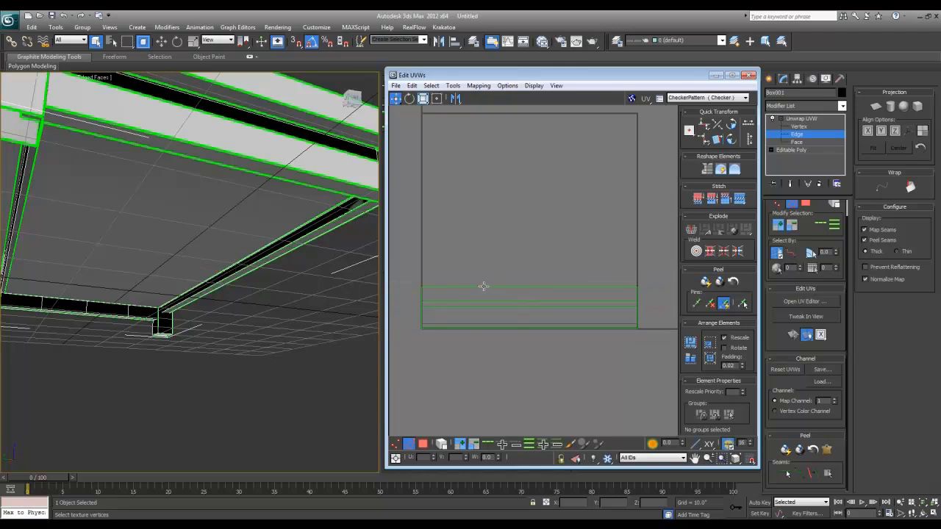
# Move the upper strips of the side rail's UV shell to directly below its lower edge so the matching borders meet.
pyautogui.press('3')
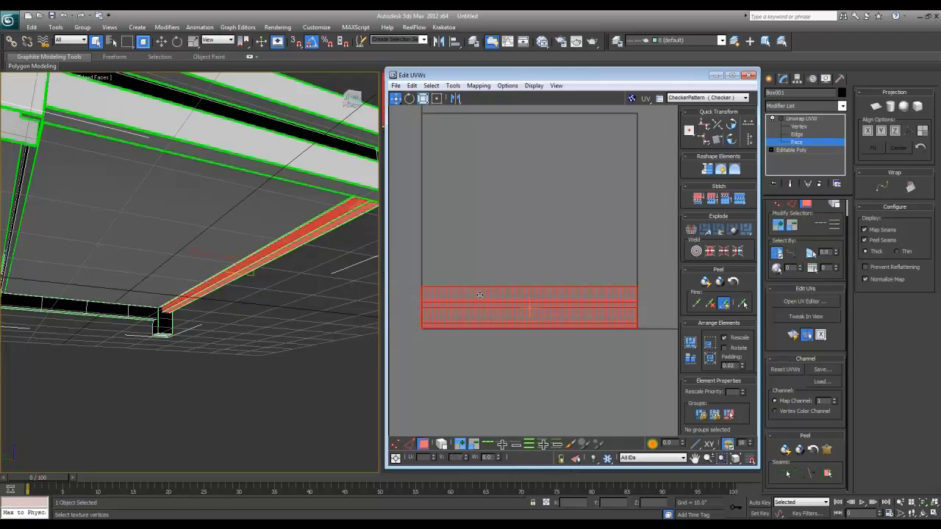
pyautogui.click(475, 298)
pyautogui.click(474, 302)
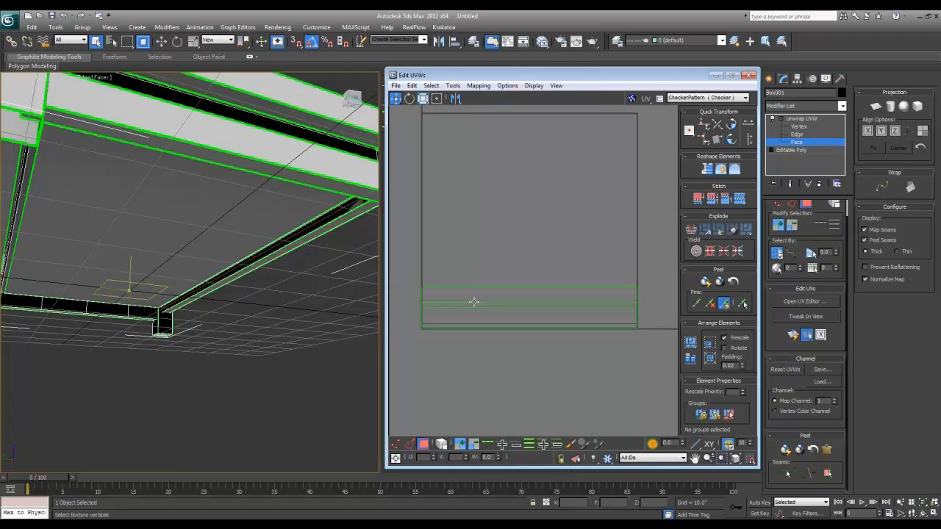
pyautogui.click(474, 305)
pyautogui.keyDown('ctrl'); pyautogui.click(476, 298); pyautogui.keyUp('ctrl')
pyautogui.moveTo(475, 296); pyautogui.dragTo(475, 337)
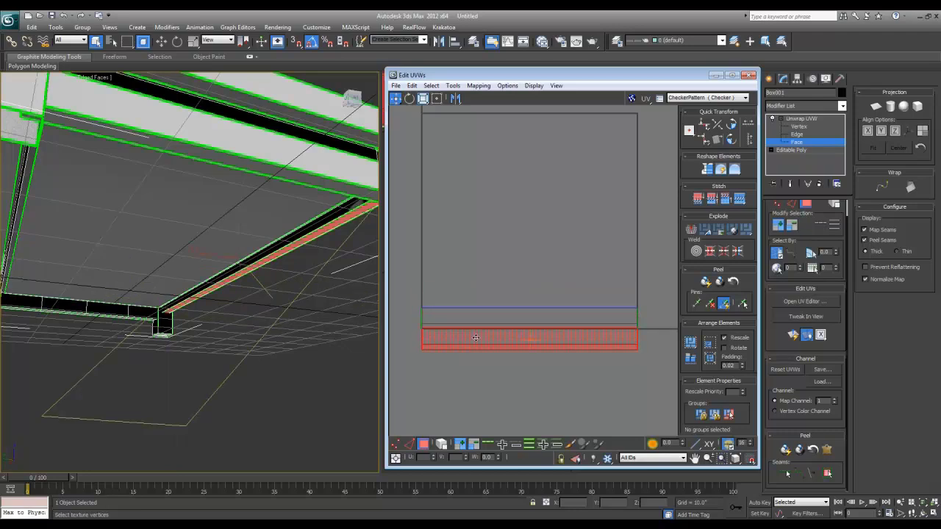
# Weld the side rail shell's vertices along the joint with the moved strips and check the remaining seam edge.
pyautogui.press('1')
pyautogui.moveTo(417, 325); pyautogui.dragTo(641, 351)
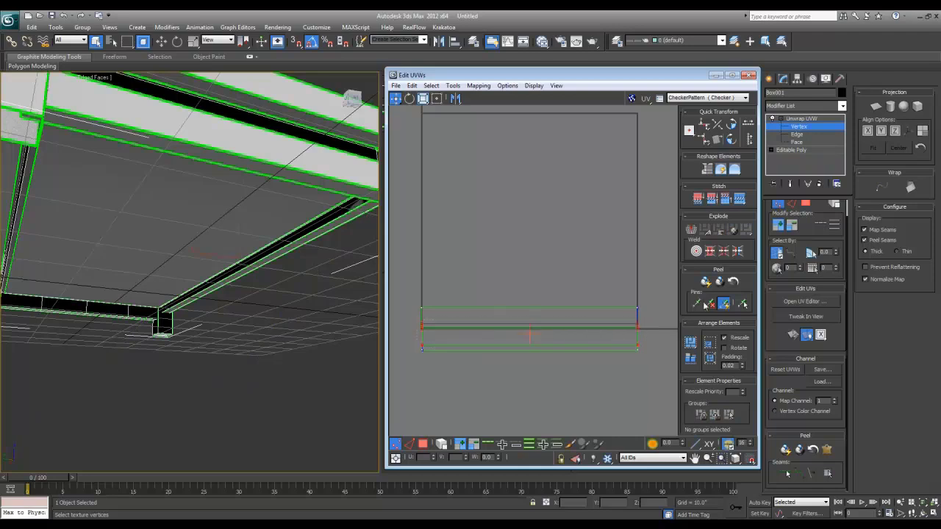
pyautogui.click(723, 252)
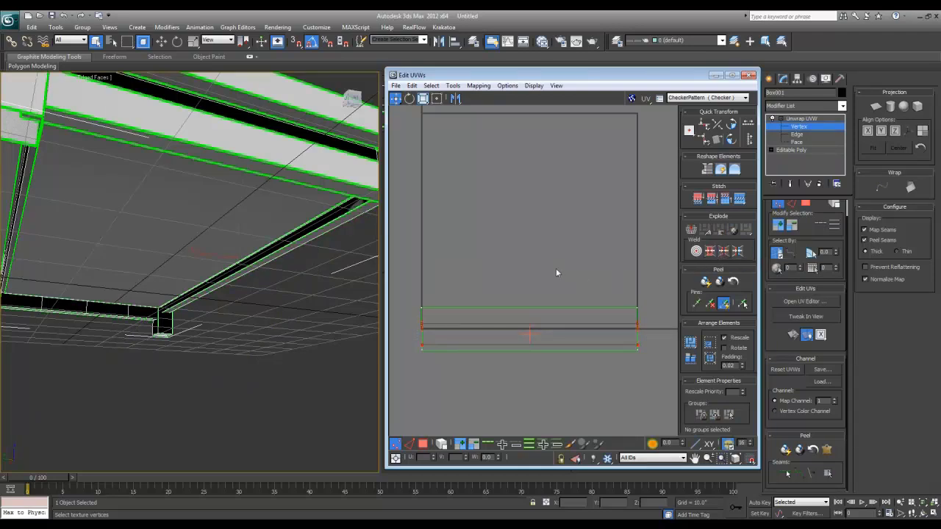
pyautogui.press('2')
pyautogui.click(333, 220)
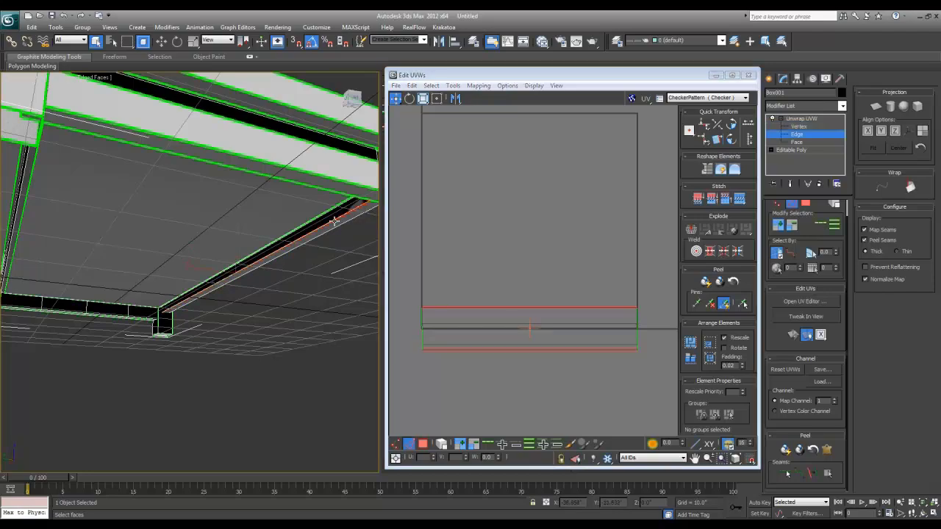
# Move the whole side rail UV shell out of the texture square, below the shell with vertical strips.
pyautogui.keyDown('alt'); pyautogui.moveTo(315, 242); pyautogui.dragTo(242, 292, button='middle'); pyautogui.keyUp('alt')
pyautogui.scroll(-2, 564, 290)
pyautogui.press('3')
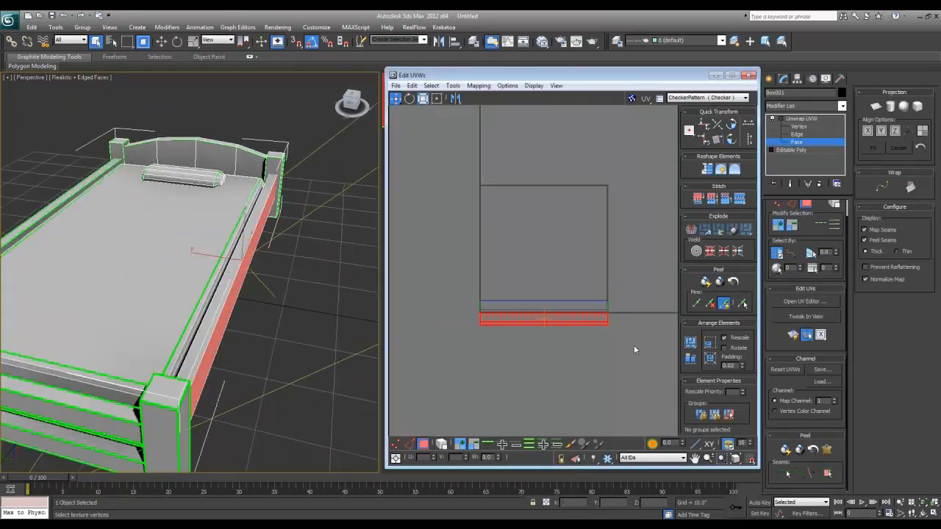
pyautogui.scroll(-2, 501, 304)
pyautogui.scroll(-1, 501, 303)
pyautogui.moveTo(511, 303); pyautogui.dragTo(415, 294)
pyautogui.scroll(-5, 449, 297)
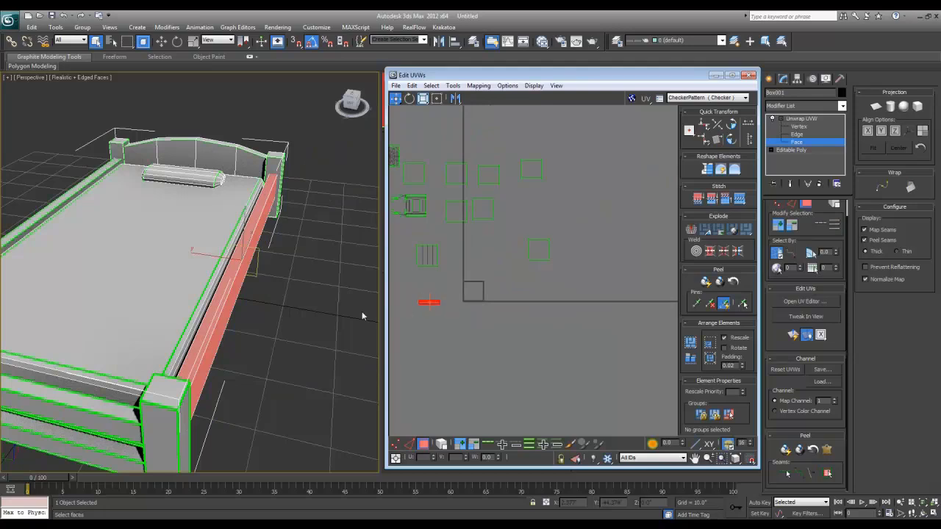
# Select the footboard's upper plank, expand the face selection to its seams, and apply Unfold Mapping.
pyautogui.keyDown('alt'); pyautogui.moveTo(223, 348); pyautogui.dragTo(256, 291, button='middle'); pyautogui.keyUp('alt')
pyautogui.click(183, 338)
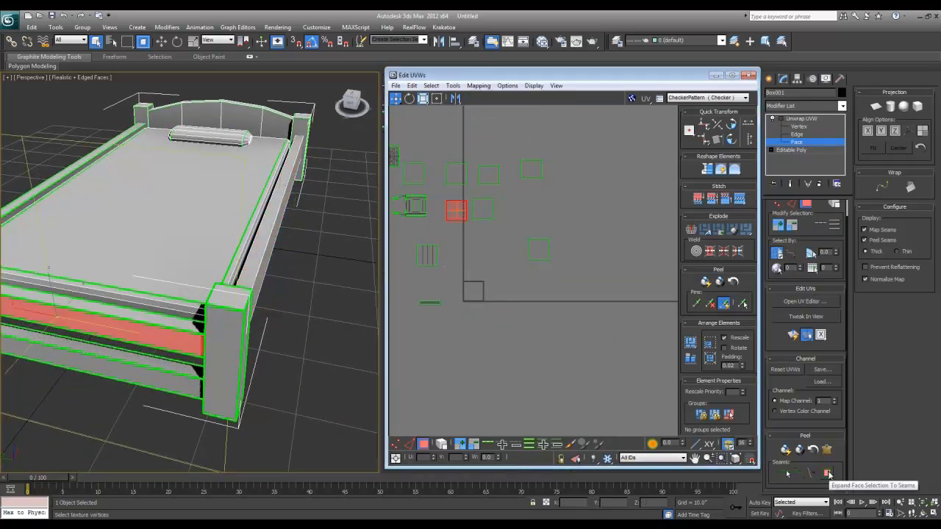
pyautogui.click(478, 85)
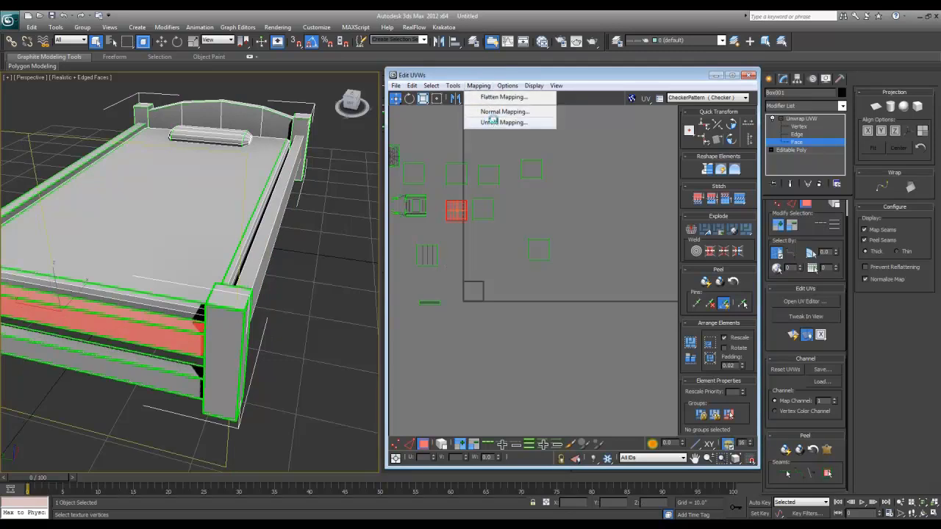
pyautogui.click(491, 112)
pyautogui.scroll(5, 472, 287)
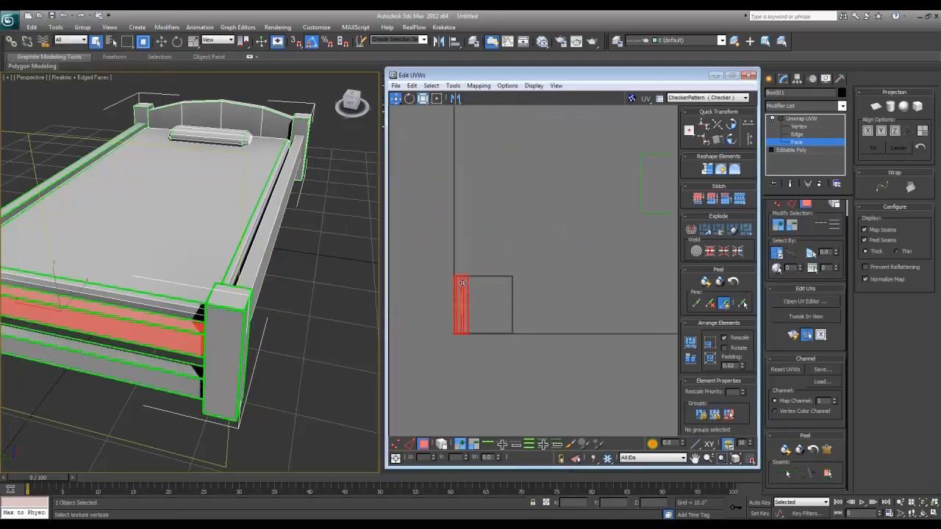
# Move the outermost strip of the footboard plank's UV shell to its opposite side and select the vertices along the joint.
pyautogui.press('2')
pyautogui.click(474, 297)
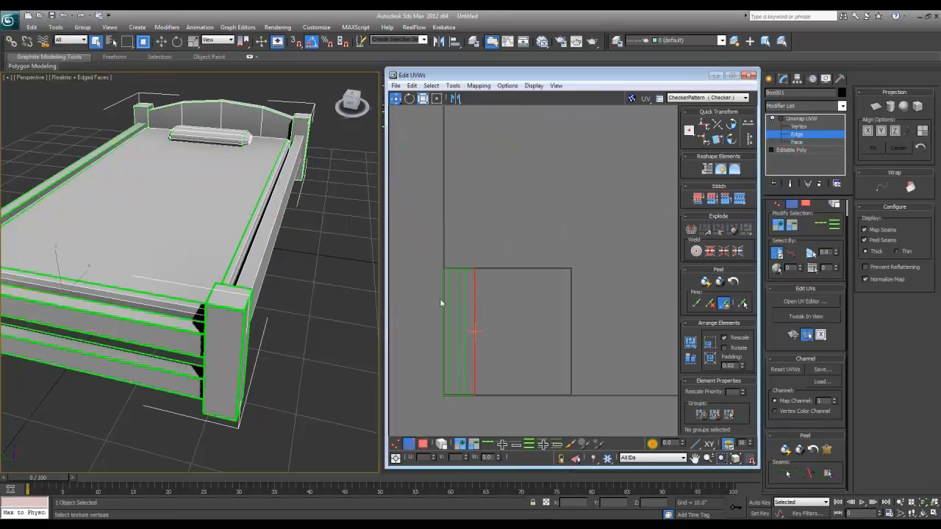
pyautogui.keyDown('alt'); pyautogui.moveTo(202, 317); pyautogui.dragTo(267, 337, button='middle'); pyautogui.keyUp('alt')
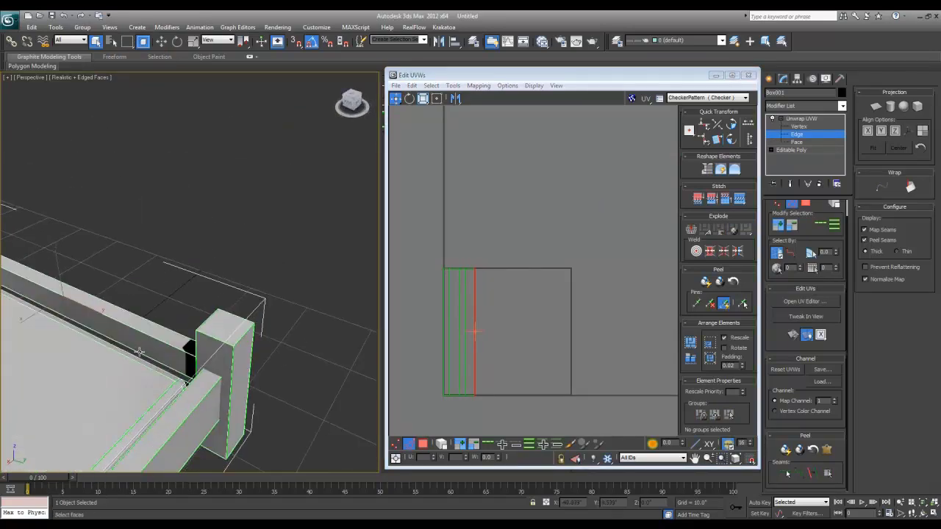
pyautogui.click(464, 287)
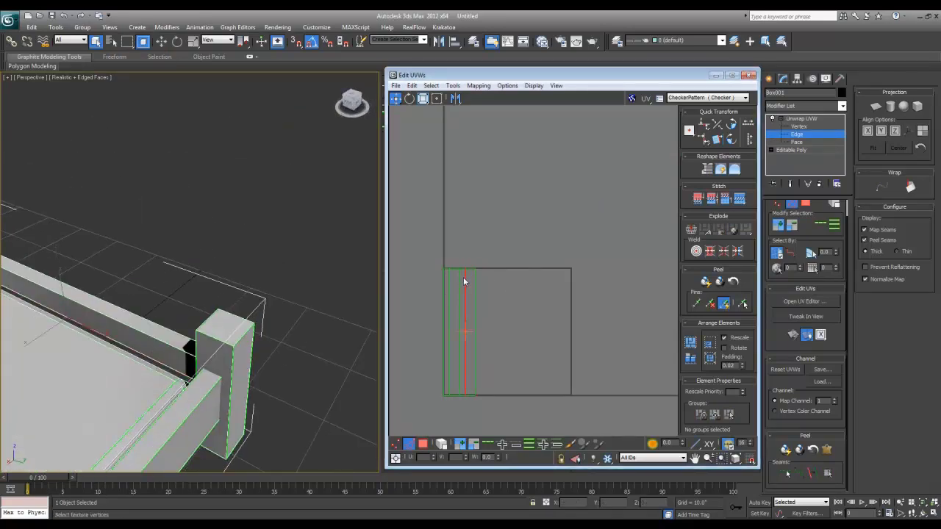
pyautogui.press('3')
pyautogui.click(478, 283)
pyautogui.moveTo(470, 288); pyautogui.dragTo(440, 290)
pyautogui.press('1')
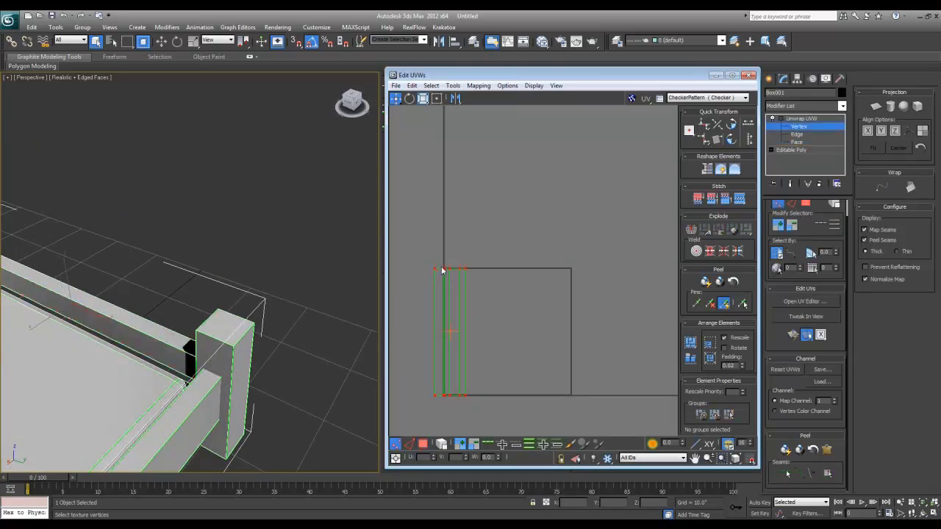
pyautogui.moveTo(465, 381); pyautogui.dragTo(462, 402)
# Move the whole footboard plank UV shell out of the texture square, just below the side rail's shell.
pyautogui.scroll(-3, 554, 222)
pyautogui.press('3')
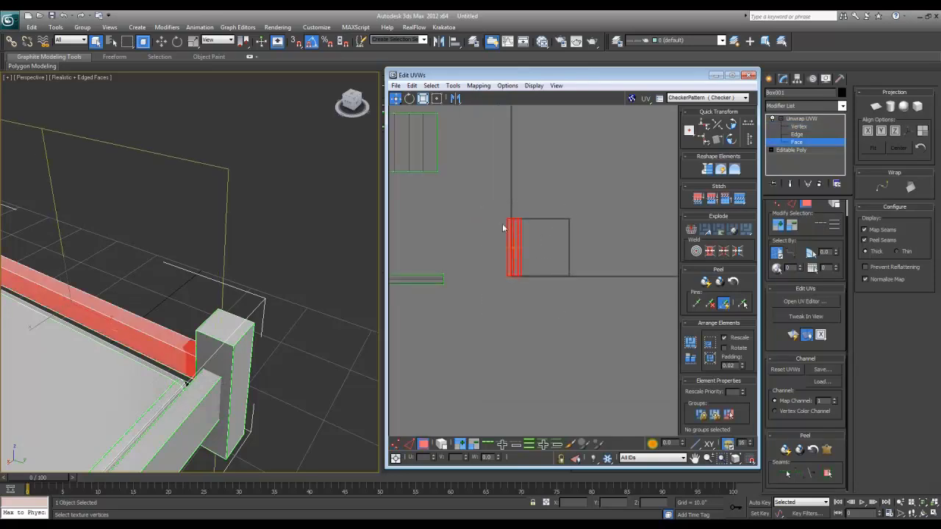
pyautogui.moveTo(503, 227); pyautogui.dragTo(426, 300)
pyautogui.scroll(-2, 498, 275)
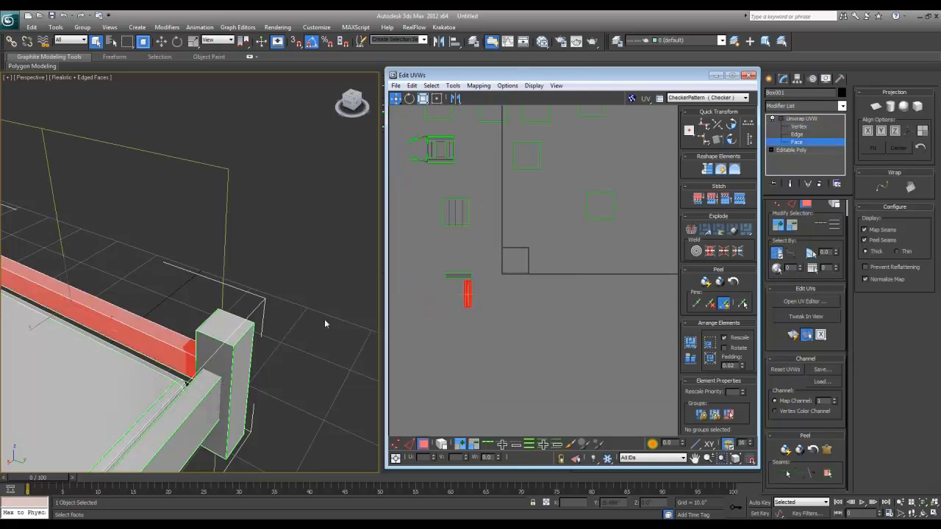
# Select the side rail beside the corner post, expand the selection to its seams, and apply Unfold Mapping.
pyautogui.click(205, 398)
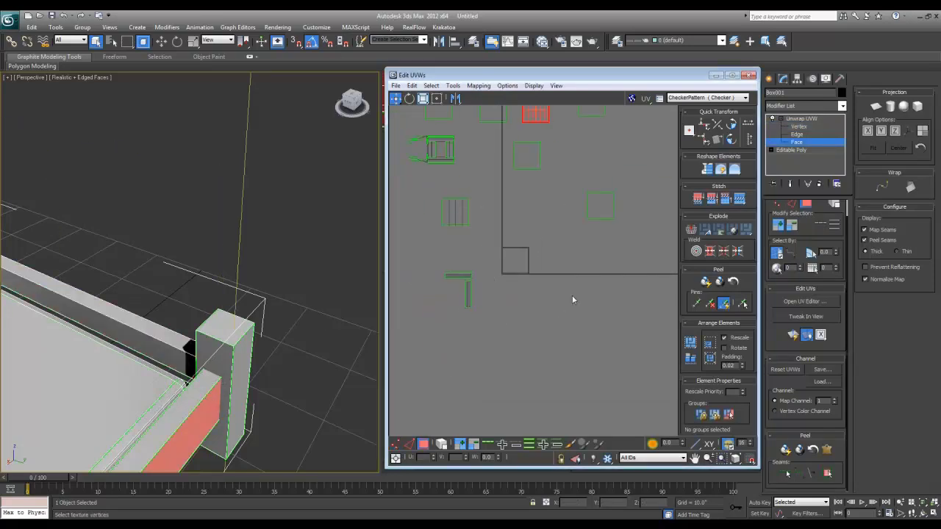
pyautogui.click(825, 473)
pyautogui.moveTo(539, 115); pyautogui.dragTo(517, 245)
pyautogui.click(479, 85)
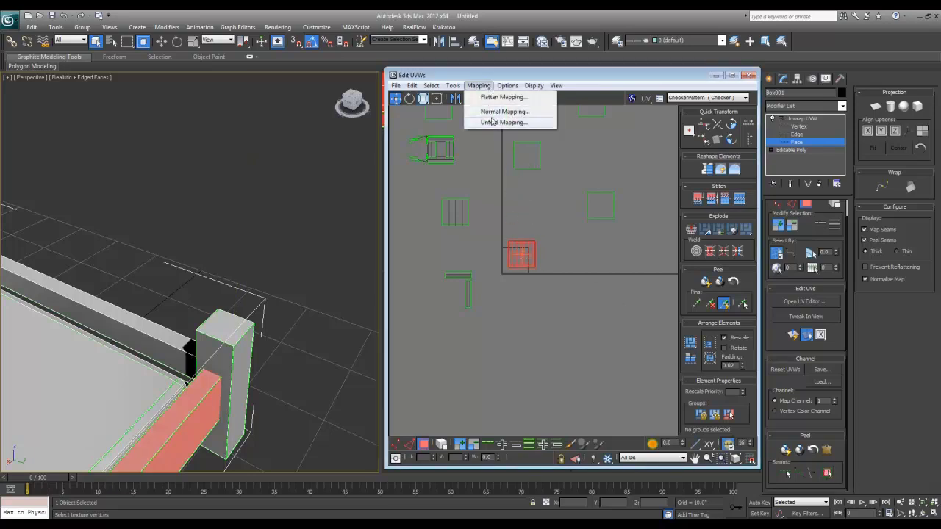
pyautogui.click(503, 122)
pyautogui.press('Return')
pyautogui.scroll(4, 487, 274)
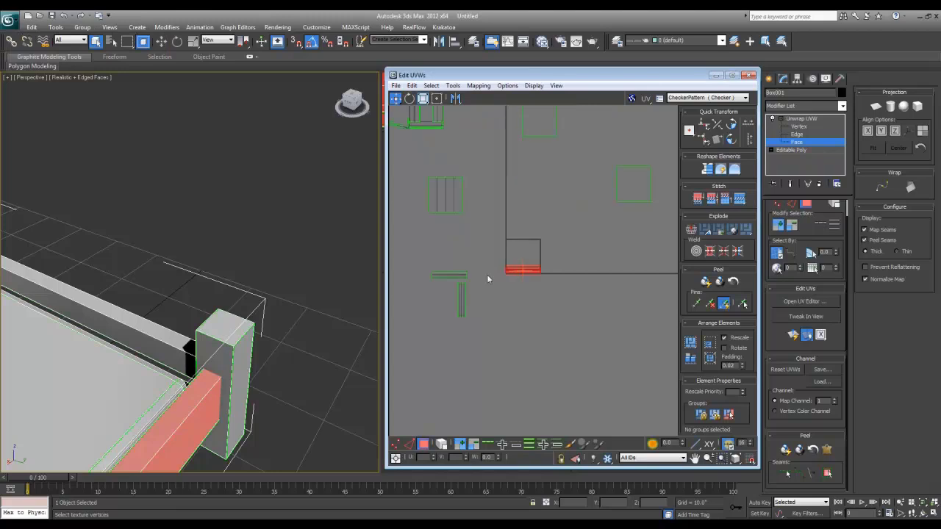
# Select the side rail's long seam edges on the model to locate the matching edges in its UV shell.
pyautogui.scroll(1, 499, 280)
pyautogui.press('1')
pyautogui.moveTo(553, 271); pyautogui.dragTo(477, 250, button='middle')
pyautogui.scroll(-1, 474, 251)
pyautogui.moveTo(261, 430); pyautogui.dragTo(303, 296, button='middle')
pyautogui.moveTo(214, 346); pyautogui.dragTo(248, 286, button='middle')
pyautogui.keyDown('alt'); pyautogui.moveTo(213, 319); pyautogui.dragTo(185, 230, button='middle'); pyautogui.keyUp('alt')
pyautogui.scroll(3, 213, 322)
pyautogui.press('2')
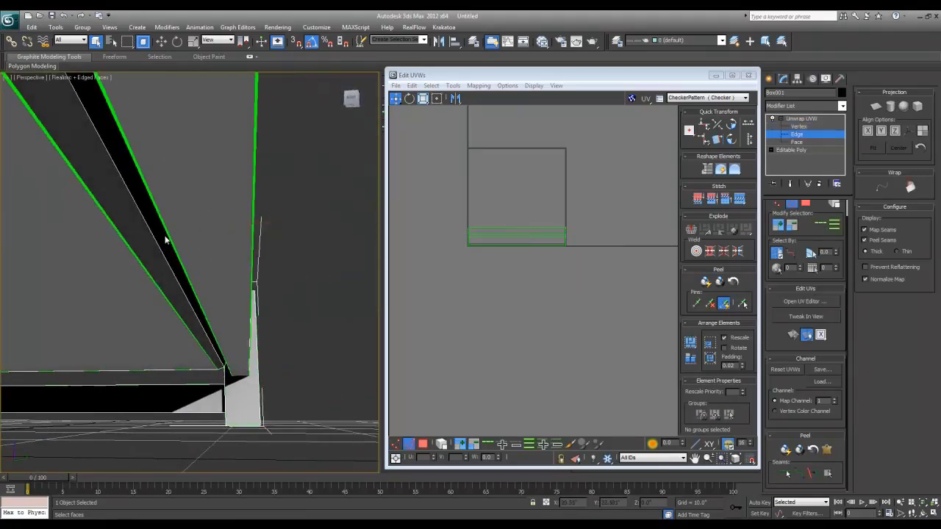
pyautogui.keyDown('alt'); pyautogui.moveTo(164, 243); pyautogui.dragTo(216, 265, button='middle'); pyautogui.keyUp('alt')
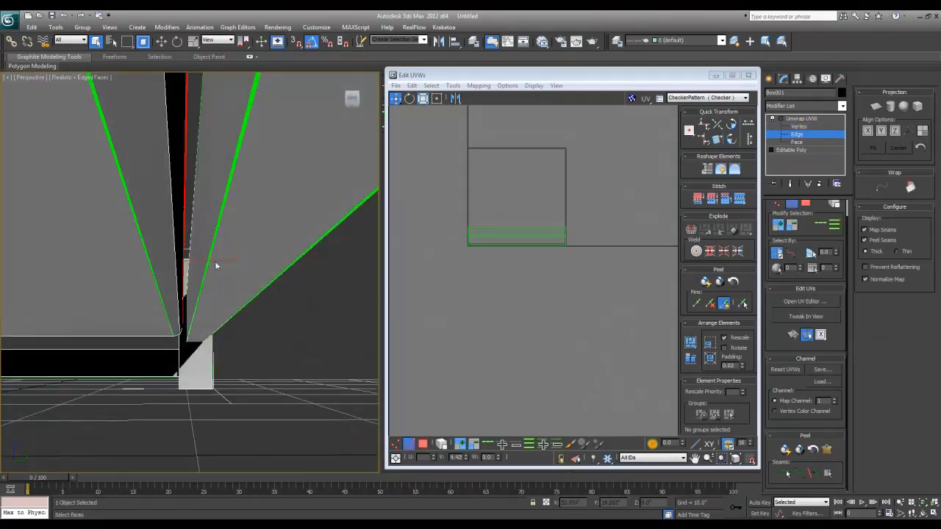
pyautogui.click(210, 248)
pyautogui.scroll(5, 574, 235)
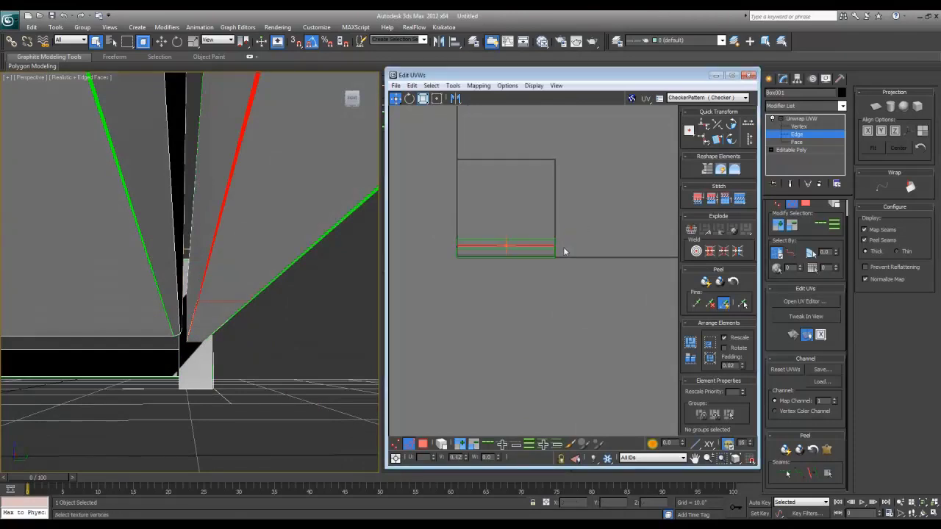
# Select the uppermost face strip of the side rail's UV shell.
pyautogui.scroll(1, 588, 249)
pyautogui.moveTo(574, 255); pyautogui.dragTo(639, 254, button='middle')
pyautogui.scroll(-2, 640, 255)
pyautogui.press('3')
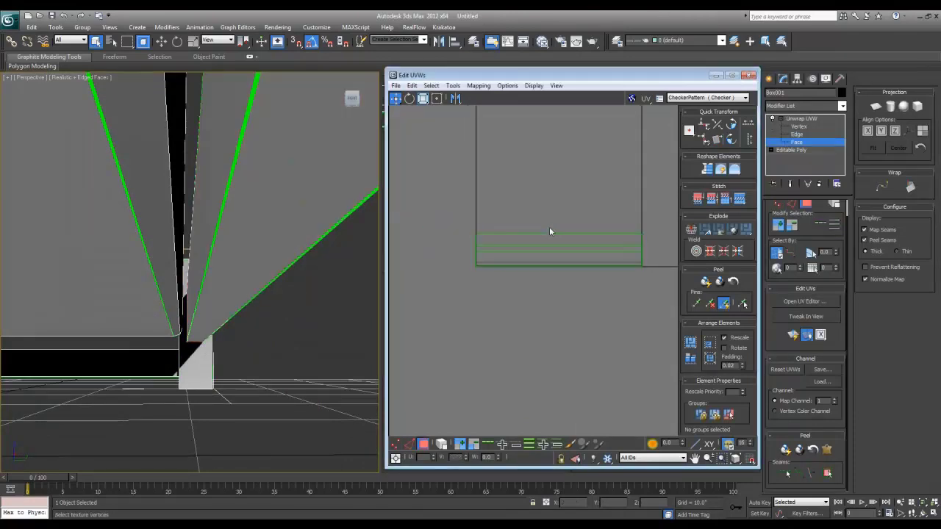
pyautogui.click(549, 238)
pyautogui.moveTo(549, 240); pyautogui.dragTo(525, 164)
pyautogui.hotkey('ctrl', 'z')
pyautogui.click(566, 171)
pyautogui.hotkey('ctrl', 'z')
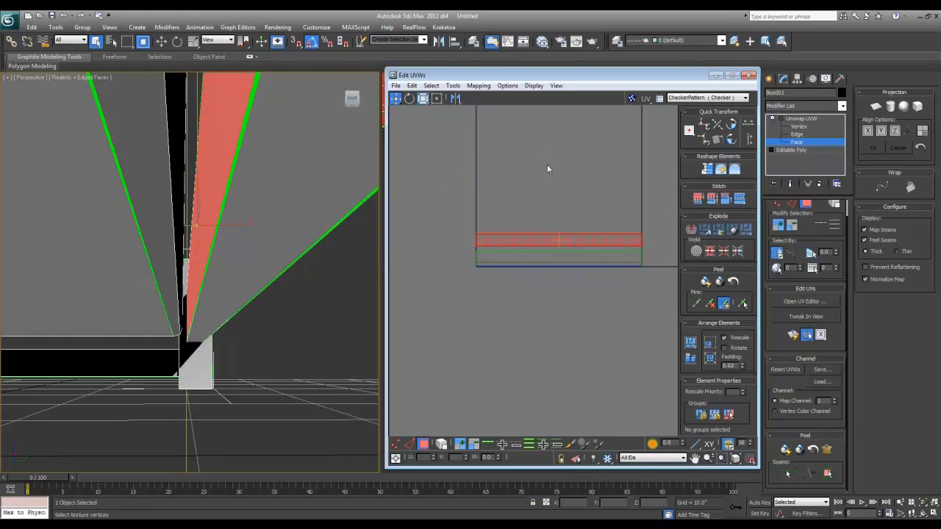
# Break the selected strip off the side rail's UV shell and move it against the shell's lower edge.
pyautogui.rightClick(538, 239)
pyautogui.click(523, 264)
pyautogui.moveTo(525, 239); pyautogui.dragTo(525, 272)
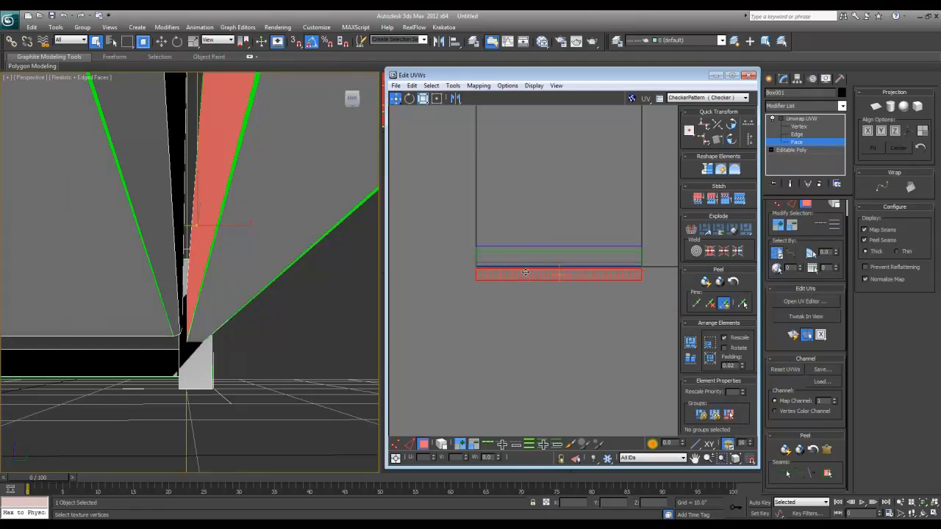
# Select the vertices along the joint of the side rail's UV shell and weld them.
pyautogui.press('1')
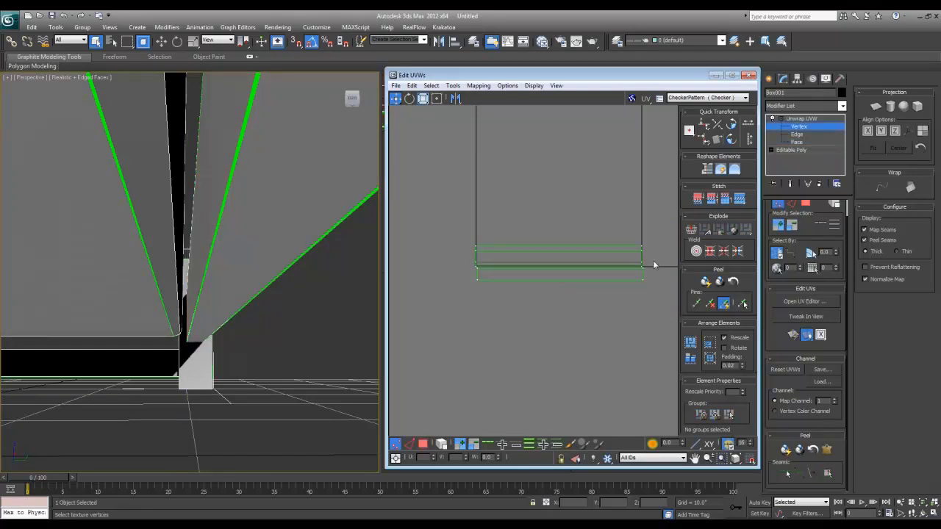
pyautogui.moveTo(540, 280); pyautogui.dragTo(465, 273)
pyautogui.scroll(-10, 229, 259)
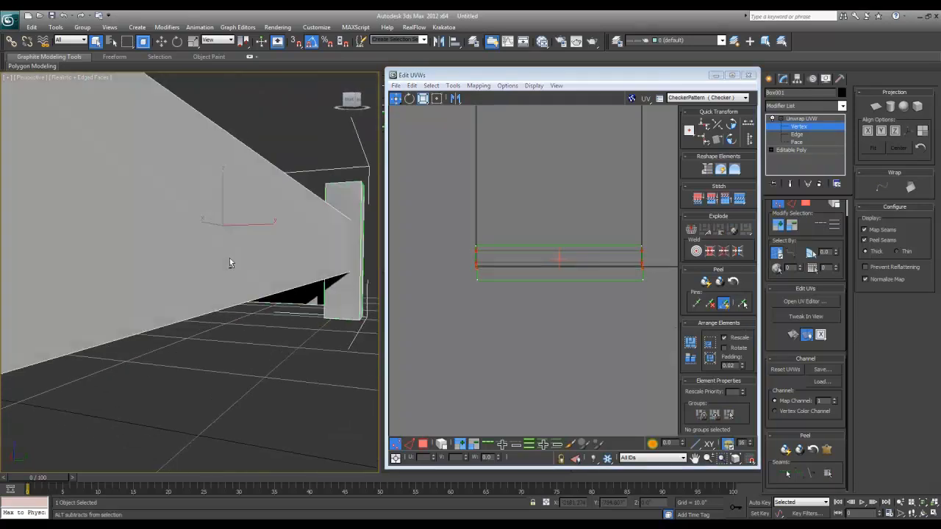
pyautogui.keyDown('alt'); pyautogui.moveTo(224, 268); pyautogui.dragTo(424, 279, button='middle'); pyautogui.keyUp('alt')
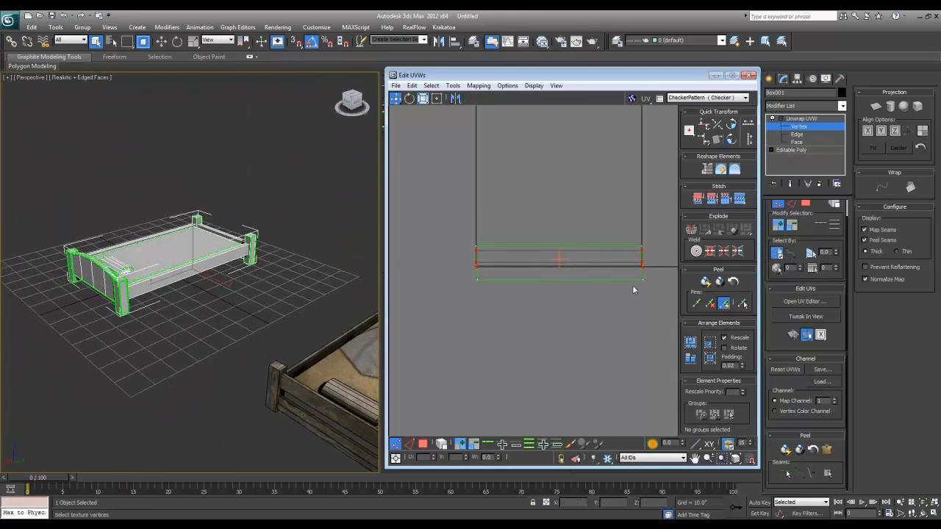
# Move the whole side rail UV shell out of the texture square, just above the first side rail's shell.
pyautogui.press('3')
pyautogui.scroll(-5, 492, 305)
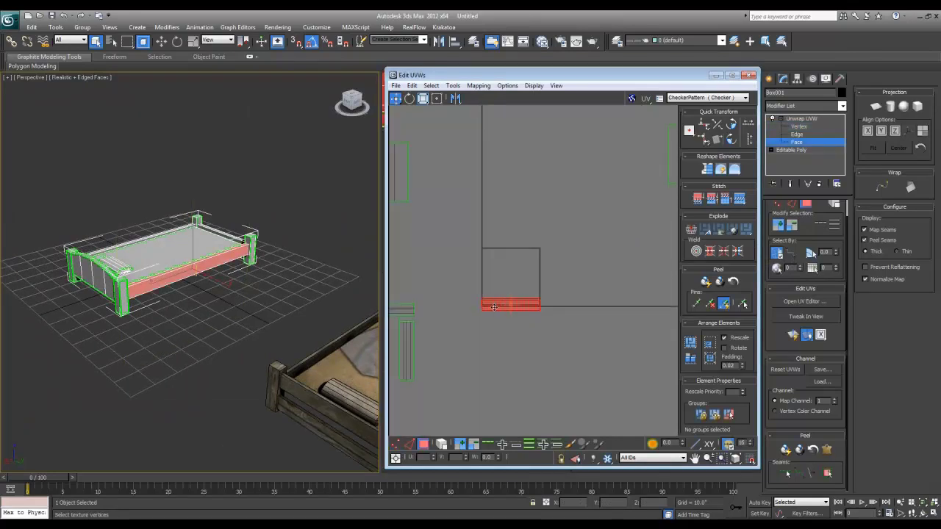
pyautogui.moveTo(493, 307); pyautogui.dragTo(410, 404)
pyautogui.moveTo(447, 386); pyautogui.dragTo(518, 361, button='middle')
pyautogui.moveTo(492, 373); pyautogui.dragTo(450, 268)
# Select the footboard's lower plank and expand the face selection to its seams.
pyautogui.scroll(4, 260, 267)
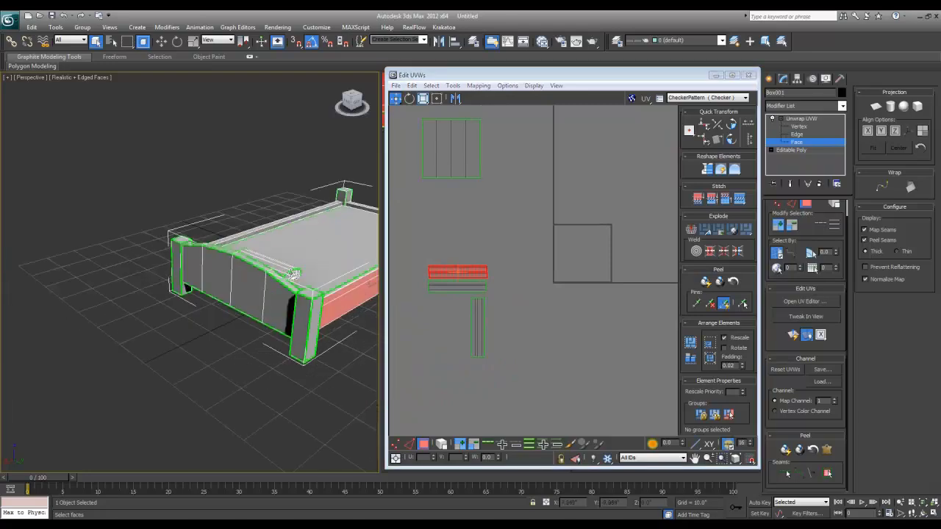
pyautogui.click(263, 289)
pyautogui.moveTo(262, 289); pyautogui.dragTo(229, 305, button='middle')
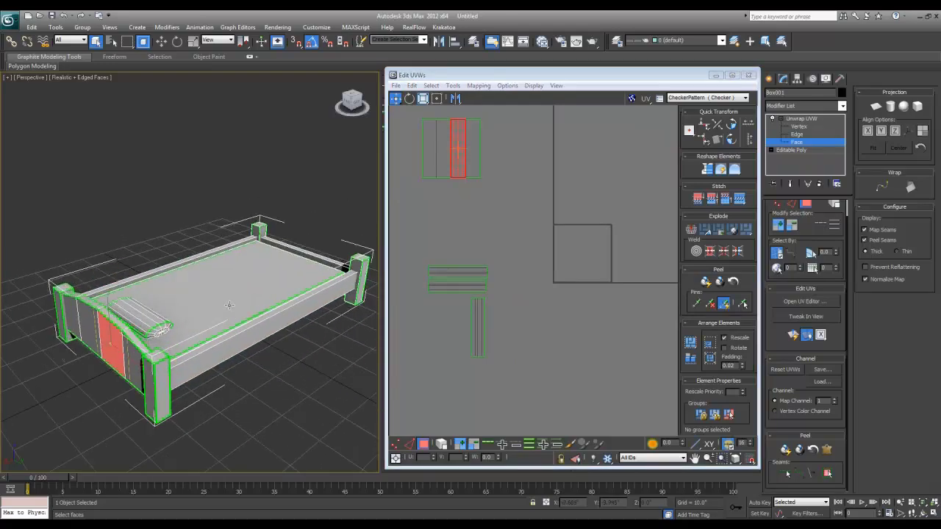
pyautogui.click(325, 259)
pyautogui.keyDown('alt'); pyautogui.moveTo(302, 305); pyautogui.dragTo(222, 293, button='middle'); pyautogui.keyUp('alt')
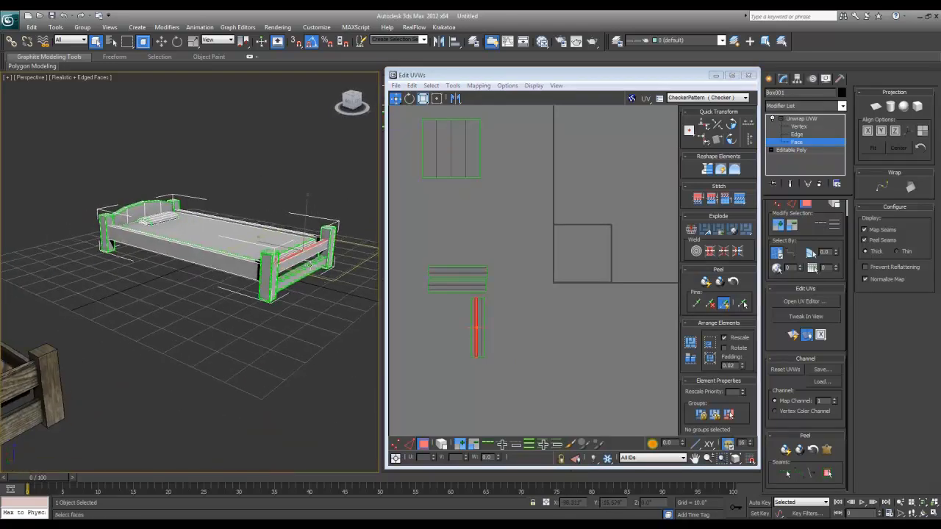
pyautogui.click(424, 273)
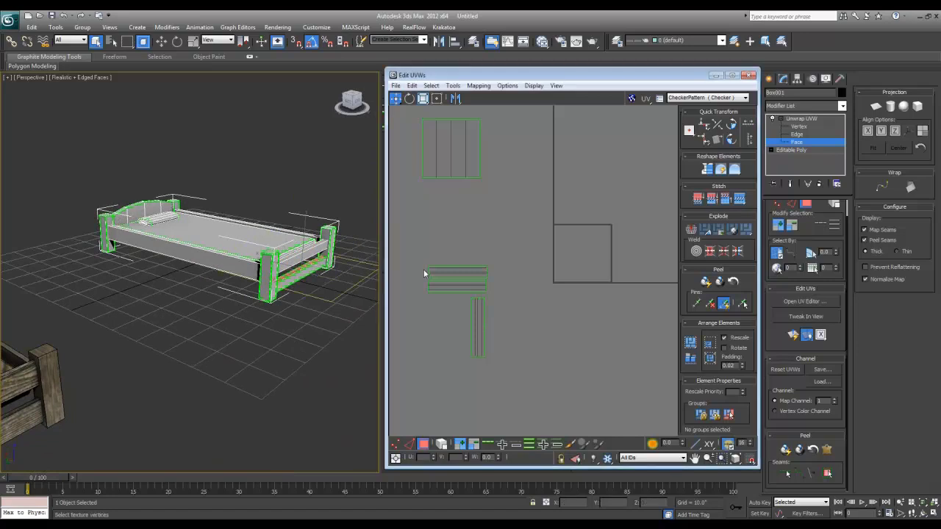
pyautogui.click(828, 476)
# Move the lower plank's UVs to the texture square's lower corner and apply Unfold Mapping with Walk to closest face.
pyautogui.scroll(-3, 489, 218)
pyautogui.moveTo(536, 161); pyautogui.dragTo(500, 289, button='middle')
pyautogui.moveTo(469, 173); pyautogui.dragTo(491, 360)
pyautogui.click(477, 85)
pyautogui.click(487, 121)
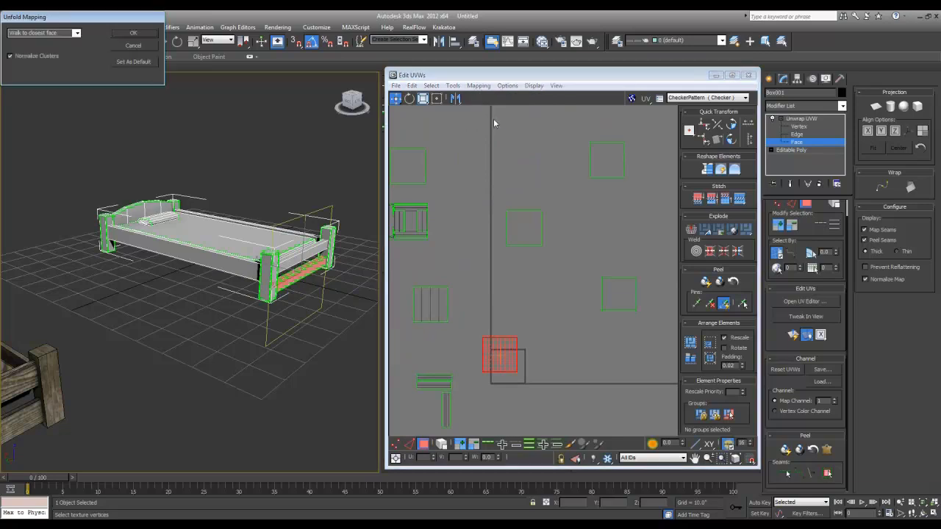
pyautogui.press('Return')
# Break the outermost wide strip off the lower plank's UV shell and move it against the shell's opposite side.
pyautogui.scroll(3, 521, 382)
pyautogui.moveTo(457, 339); pyautogui.dragTo(504, 272, button='middle')
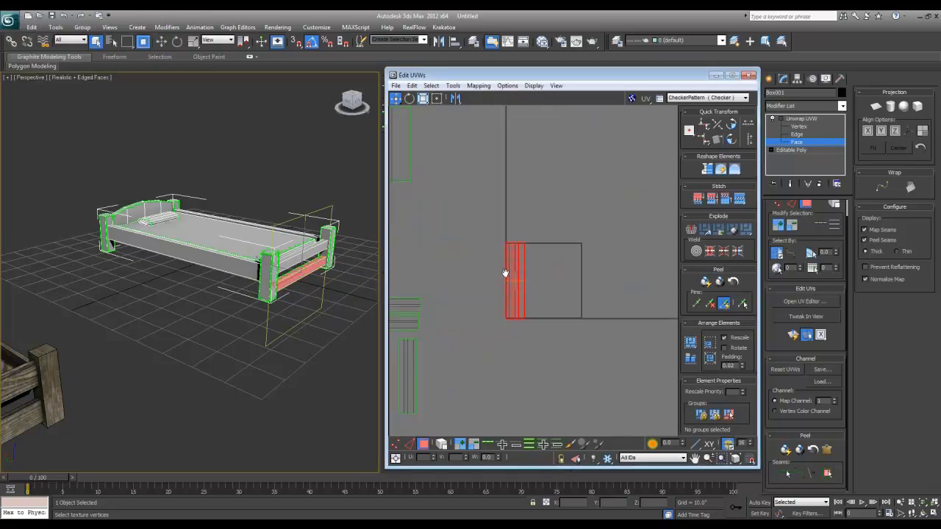
pyautogui.scroll(5, 505, 272)
pyautogui.press('2')
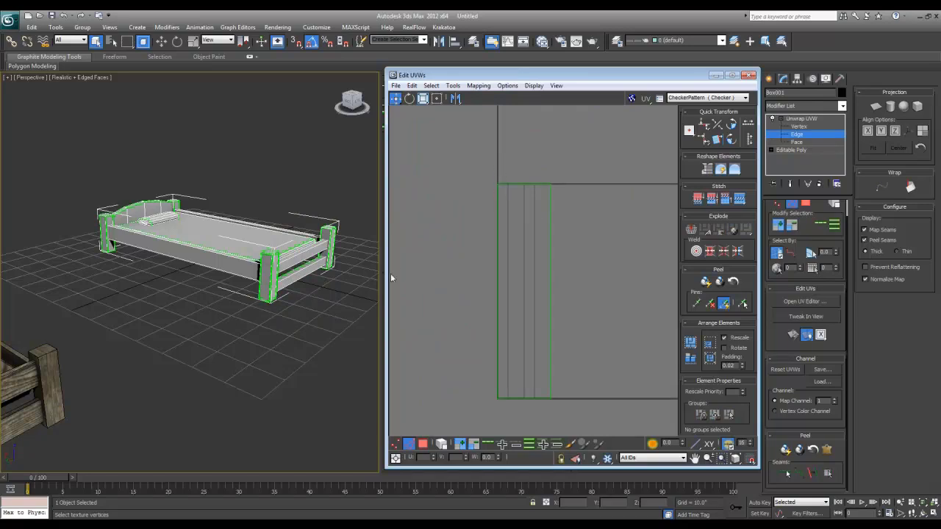
pyautogui.press('3')
pyautogui.click(502, 202)
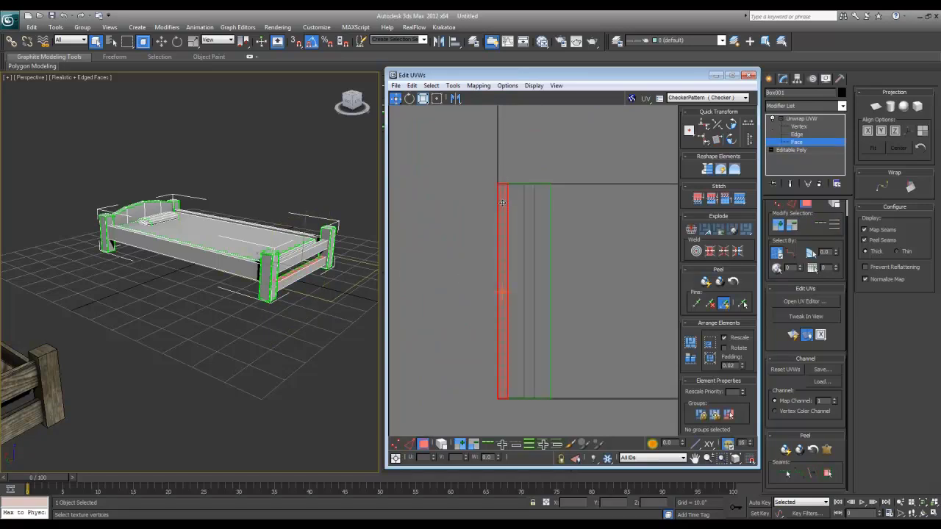
pyautogui.click(541, 214)
pyautogui.rightClick(535, 232)
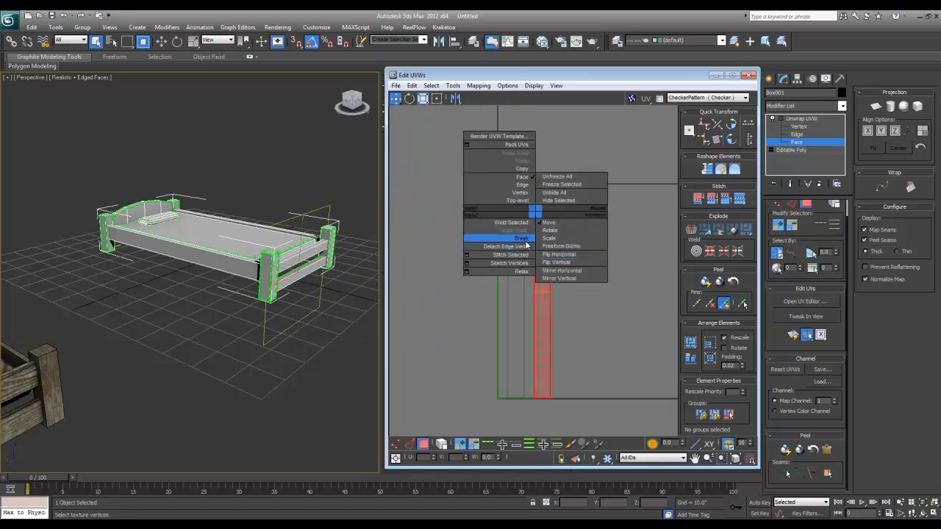
pyautogui.click(532, 241)
pyautogui.moveTo(532, 239); pyautogui.dragTo(487, 242)
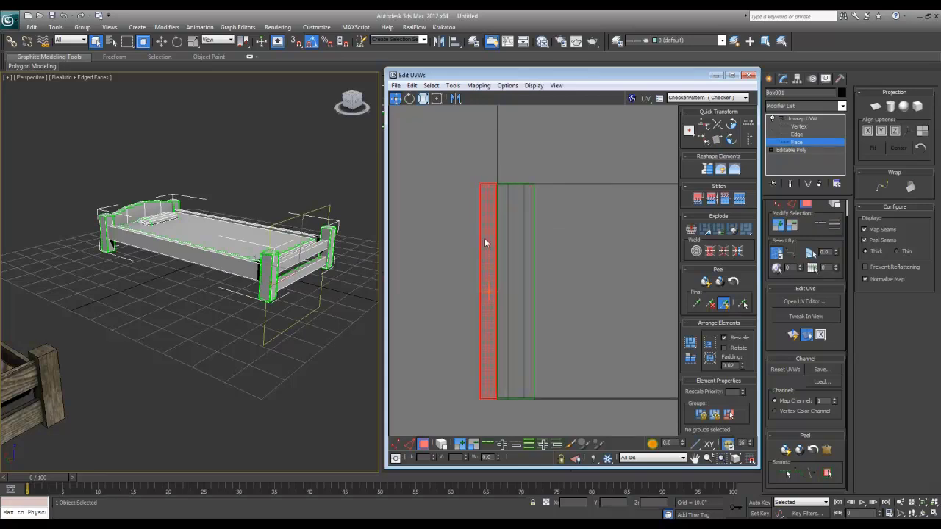
# Weld the vertices along the lower plank's joint and move its whole UV shell beside the upper plank's shell.
pyautogui.press('1')
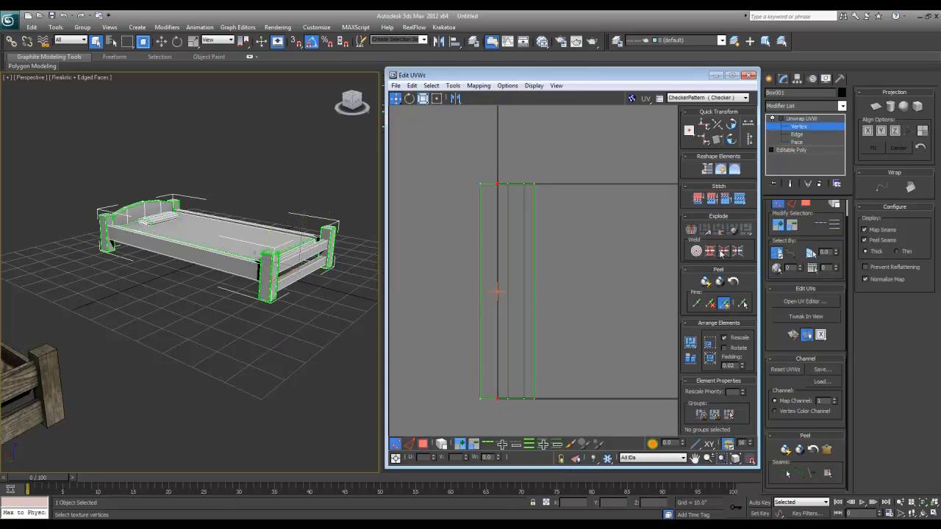
pyautogui.scroll(-2, 544, 267)
pyautogui.press('3')
pyautogui.moveTo(578, 389); pyautogui.dragTo(465, 155)
pyautogui.scroll(-3, 484, 238)
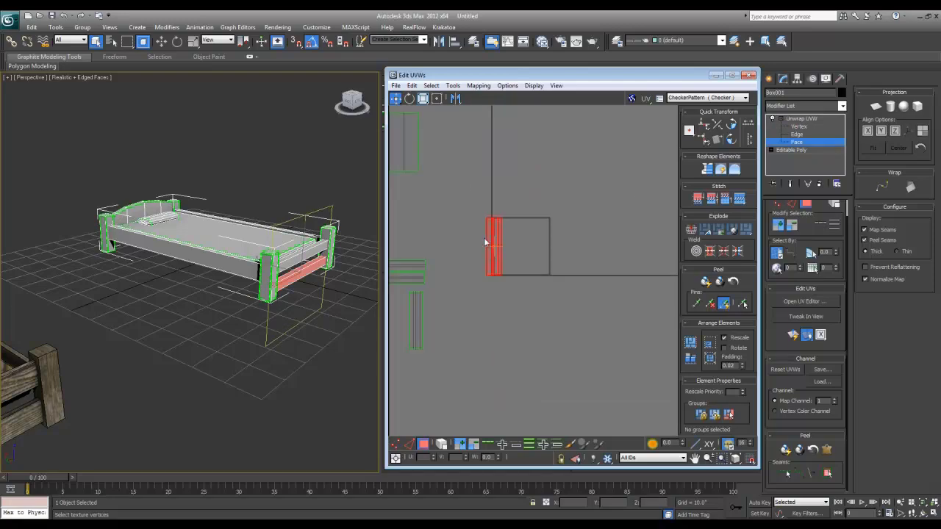
pyautogui.moveTo(489, 245); pyautogui.dragTo(444, 300)
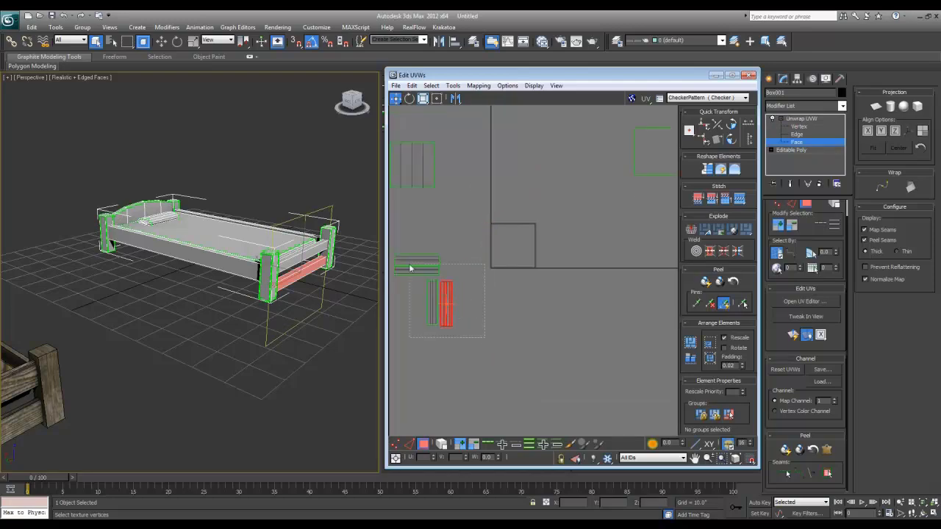
# Select the UV shells of both side rails and both footboard planks to check which model parts they cover.
pyautogui.moveTo(410, 265); pyautogui.dragTo(393, 231)
pyautogui.moveTo(279, 252)
pyautogui.keyDown('alt'); pyautogui.mouseDown(button='middle')
pyautogui.moveTo(177, 276)
pyautogui.moveTo(276, 268)
pyautogui.mouseUp(button='middle'); pyautogui.keyUp('alt')
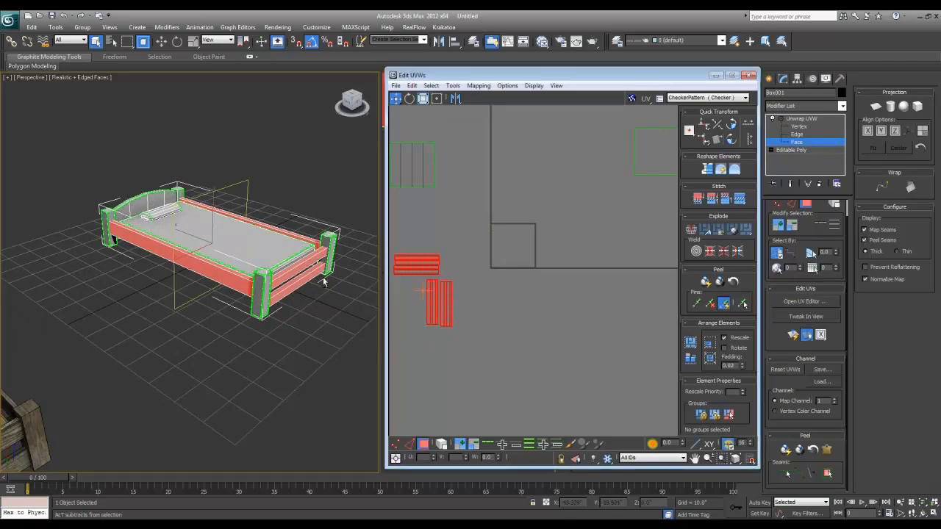
pyautogui.keyDown('alt'); pyautogui.moveTo(248, 220); pyautogui.dragTo(266, 266, button='middle'); pyautogui.keyUp('alt')
pyautogui.scroll(3, 253, 278)
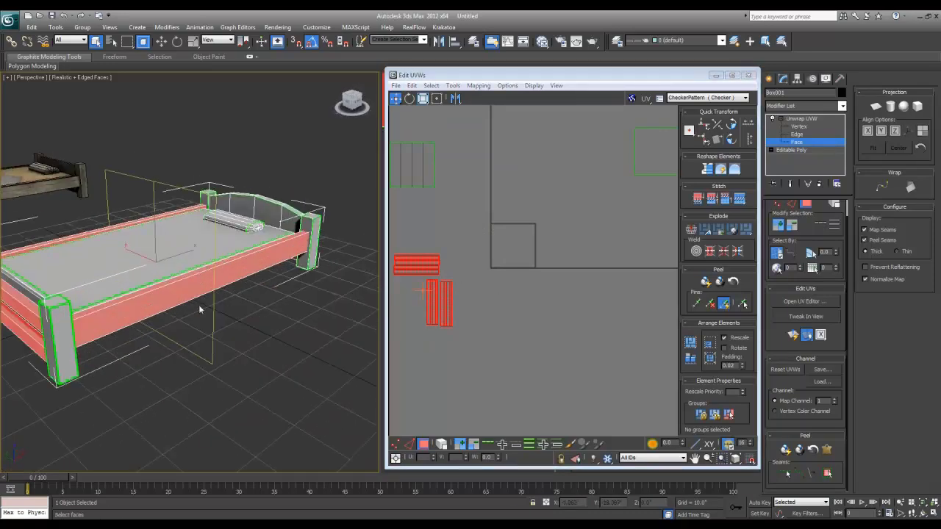
# Select the outer faces of the footboard's corner post and expand the selection to its seams.
pyautogui.keyDown('alt'); pyautogui.moveTo(200, 309); pyautogui.dragTo(285, 282, button='middle'); pyautogui.keyUp('alt')
pyautogui.scroll(3, 203, 294)
pyautogui.click(203, 293)
pyautogui.keyDown('ctrl'); pyautogui.click(158, 323); pyautogui.keyUp('ctrl')
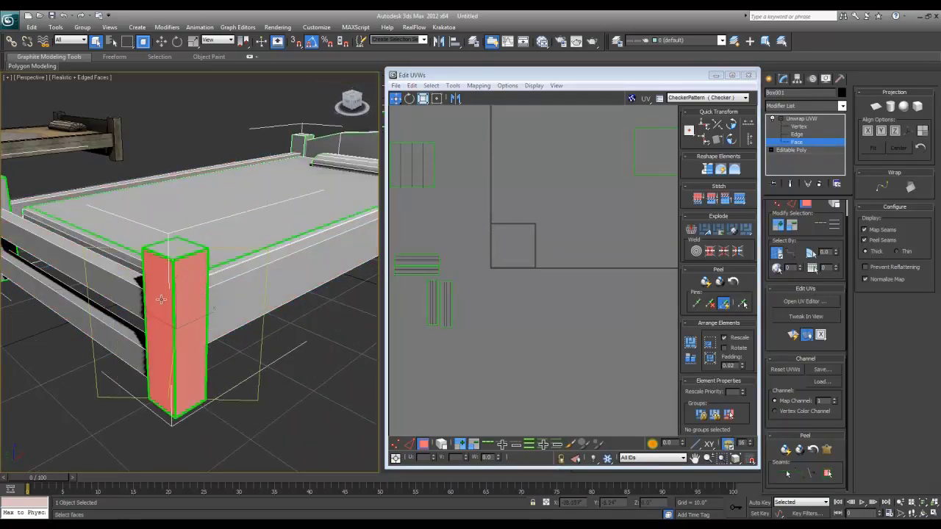
pyautogui.keyDown('alt'); pyautogui.moveTo(158, 324); pyautogui.dragTo(308, 294, button='middle'); pyautogui.keyUp('alt')
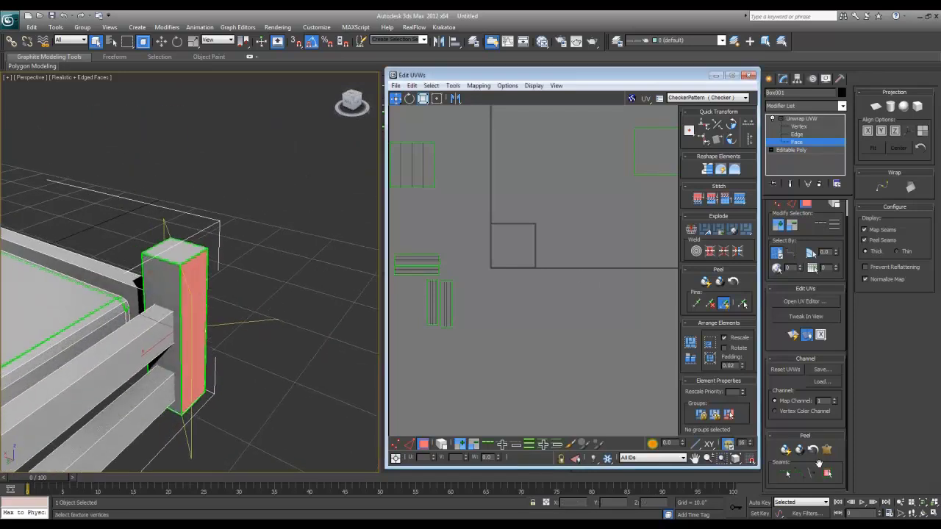
pyautogui.click(827, 474)
# Apply Unfold Mapping to the selected corner post faces.
pyautogui.scroll(-3, 502, 226)
pyautogui.moveTo(507, 198); pyautogui.dragTo(518, 280, button='middle')
pyautogui.scroll(3, 518, 280)
pyautogui.click(478, 85)
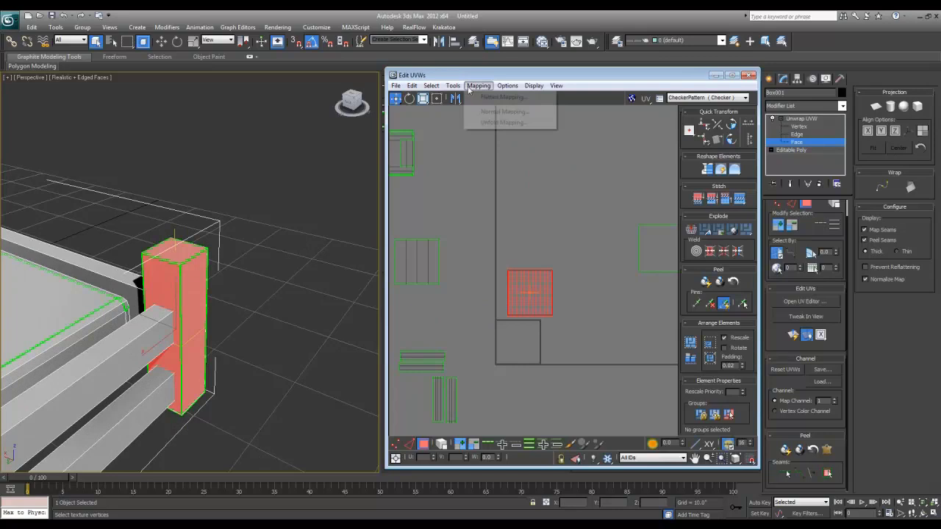
pyautogui.click(491, 122)
pyautogui.press('Return')
pyautogui.scroll(3, 523, 252)
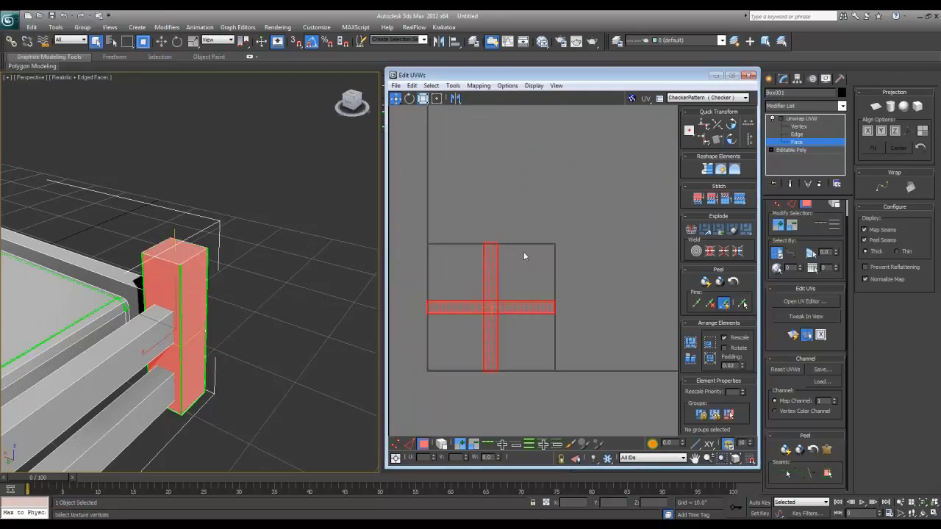
pyautogui.click(514, 320)
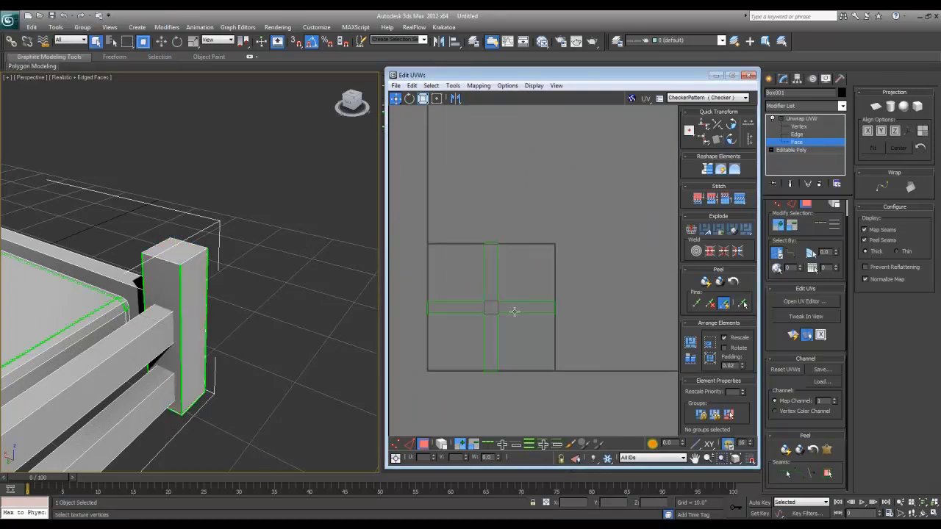
pyautogui.moveTo(516, 306)
pyautogui.mouseDown()
pyautogui.moveTo(490, 328)
pyautogui.moveTo(526, 303)
pyautogui.mouseUp()
pyautogui.hotkey('ctrl', 'z')
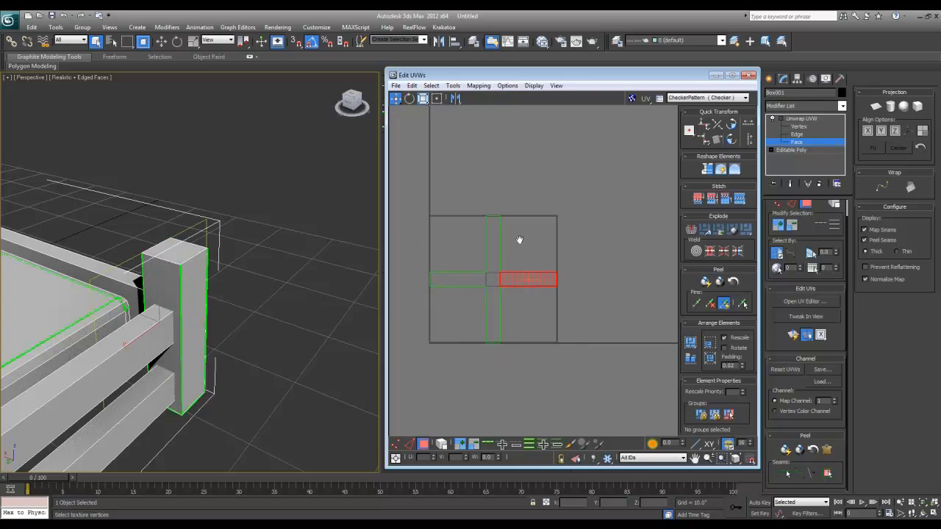
# Check which UV edges of the unfolded shell match the corner post's vertical edges.
pyautogui.scroll(-3, 533, 271)
pyautogui.scroll(2, 535, 275)
pyautogui.scroll(-3, 535, 275)
pyautogui.scroll(3, 512, 282)
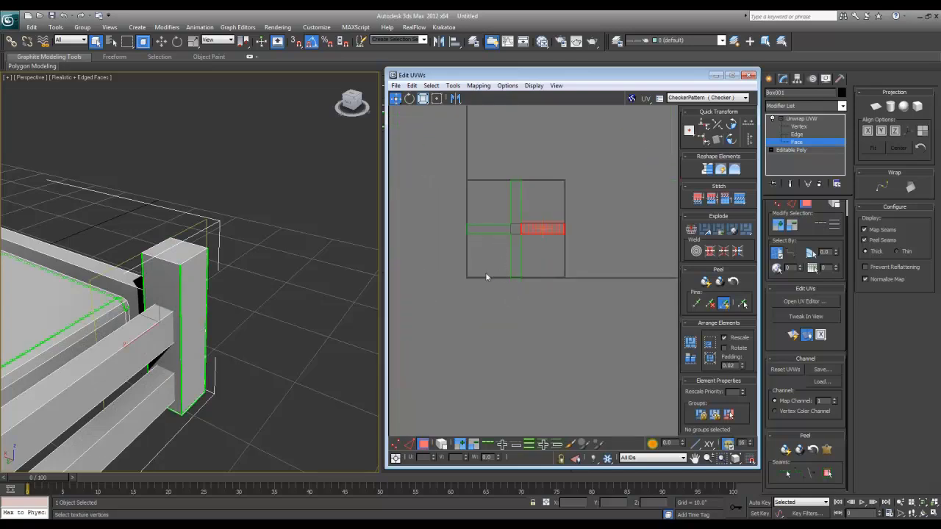
pyautogui.scroll(2, 555, 258)
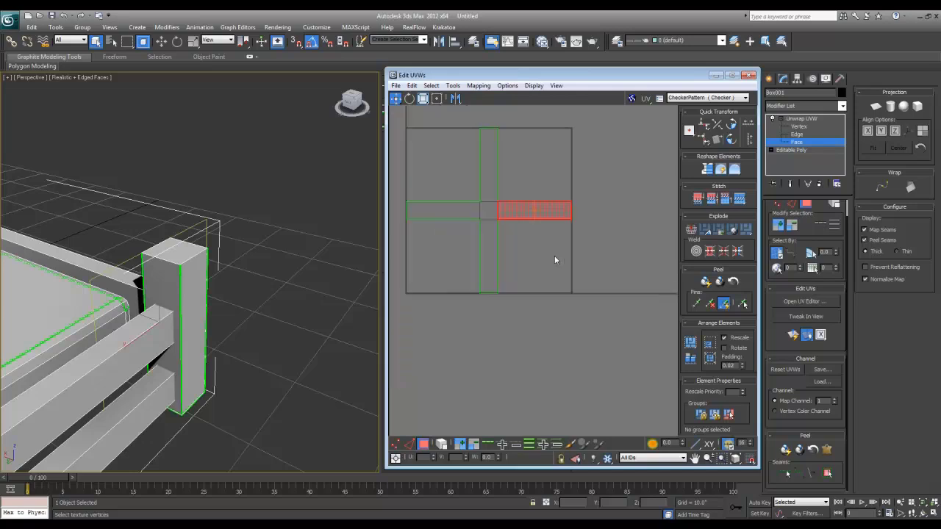
pyautogui.press('2')
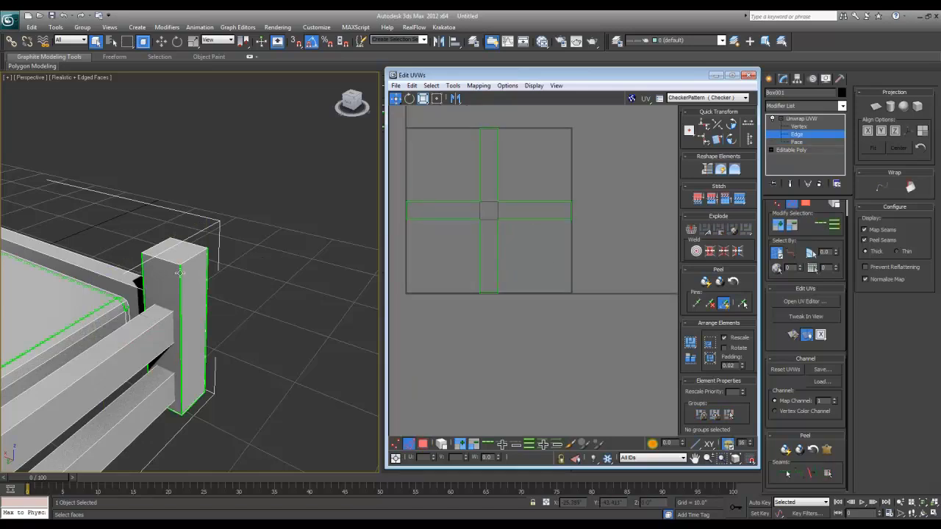
pyautogui.click(180, 272)
pyautogui.click(206, 269)
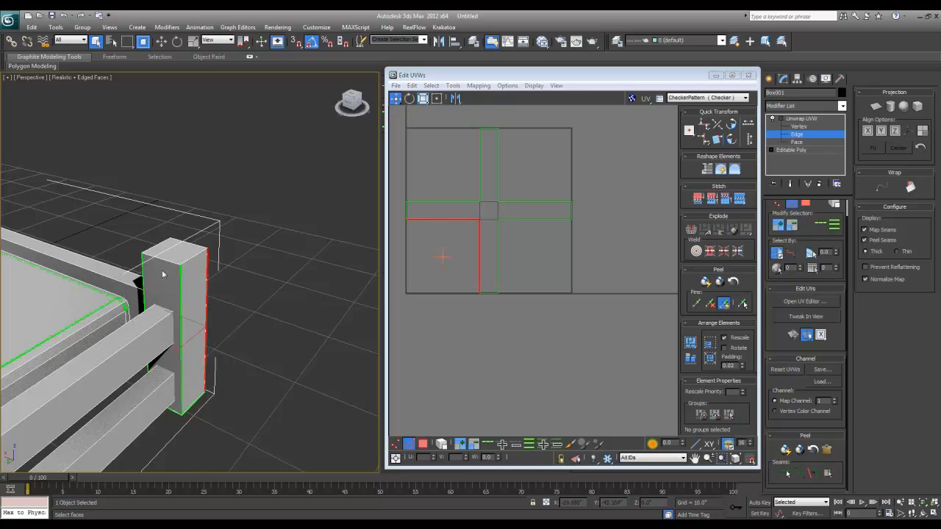
pyautogui.scroll(-1, 514, 233)
pyautogui.click(519, 197)
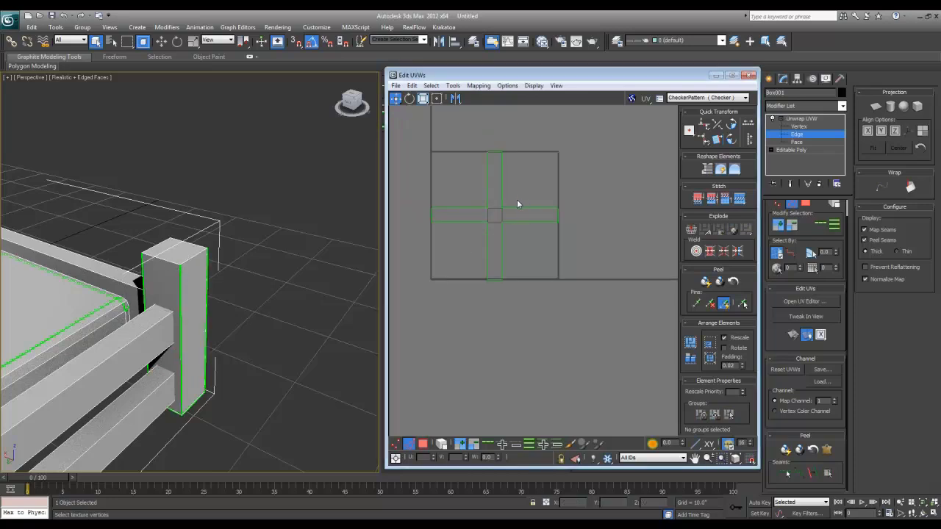
# Select the corner post's four side faces, leaving out the top, and move them away from the top face's UVs.
pyautogui.press('3')
pyautogui.click(187, 300)
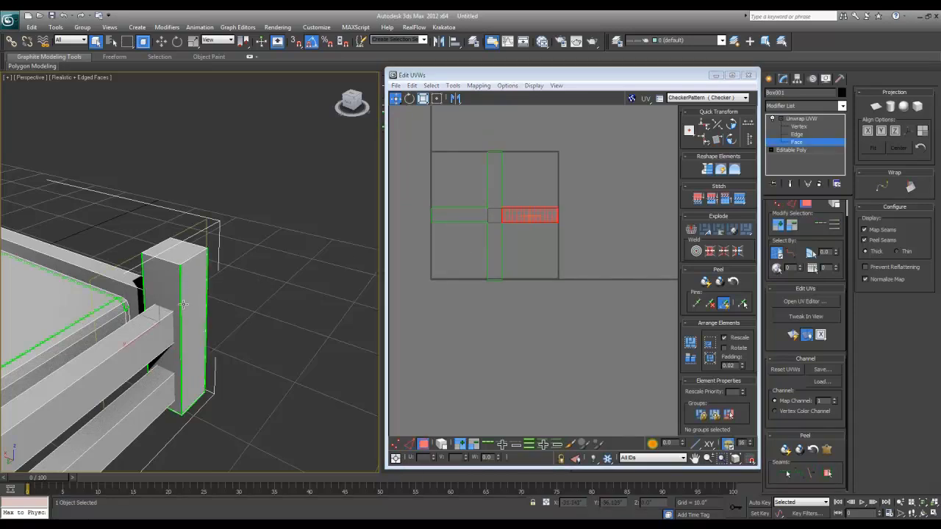
pyautogui.keyDown('ctrl'); pyautogui.click(166, 296); pyautogui.keyUp('ctrl')
pyautogui.keyDown('alt'); pyautogui.moveTo(228, 295); pyautogui.dragTo(118, 295, button='middle'); pyautogui.keyUp('alt')
pyautogui.keyDown('ctrl'); pyautogui.click(179, 300); pyautogui.keyUp('ctrl')
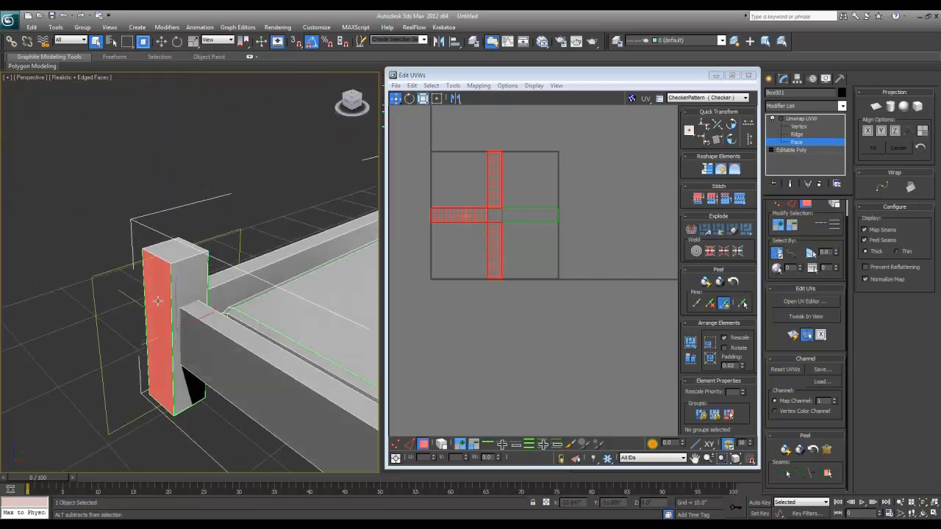
pyautogui.keyDown('ctrl'); pyautogui.click(190, 283); pyautogui.keyUp('ctrl')
pyautogui.click(514, 247)
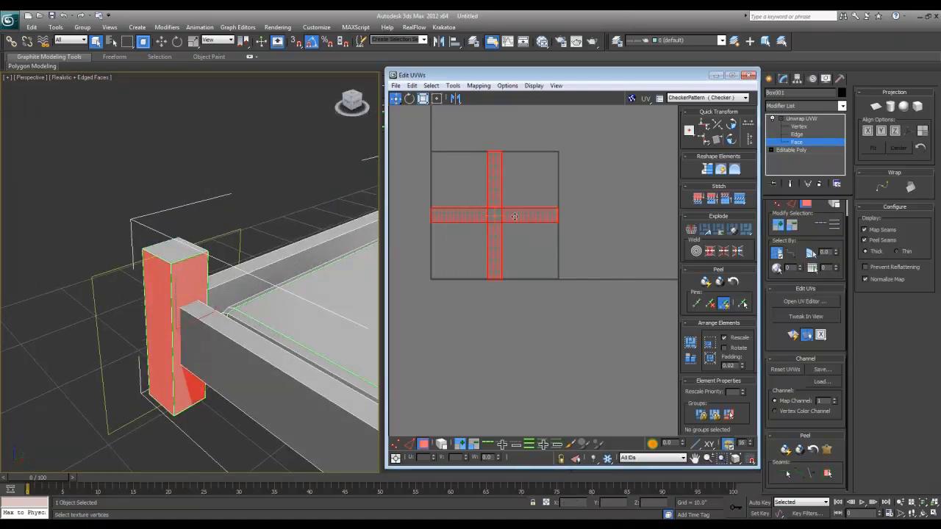
pyautogui.moveTo(512, 216); pyautogui.dragTo(554, 239)
# Apply Unfold Mapping to the four side faces and move the resulting strip below the top face's shell.
pyautogui.click(481, 86)
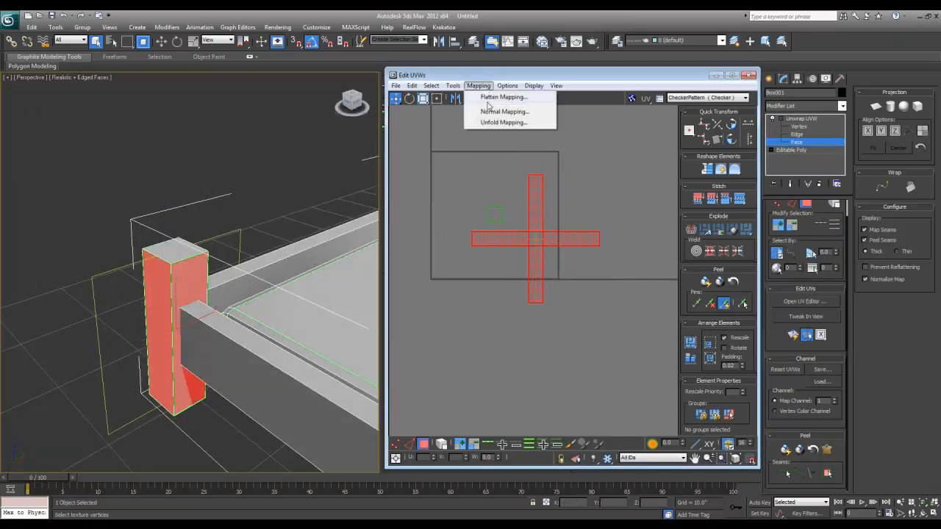
pyautogui.click(493, 125)
pyautogui.press('Return')
pyautogui.scroll(-1, 494, 200)
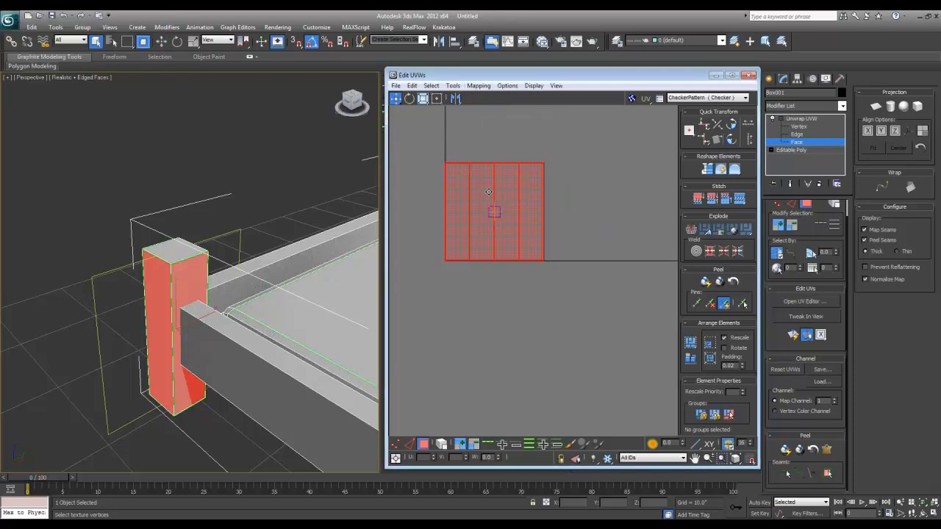
pyautogui.moveTo(489, 191); pyautogui.dragTo(498, 273)
# Move the end face of the corner post's side strip to the strip's opposite end, flush with its neighbour.
pyautogui.press('1')
pyautogui.press('2')
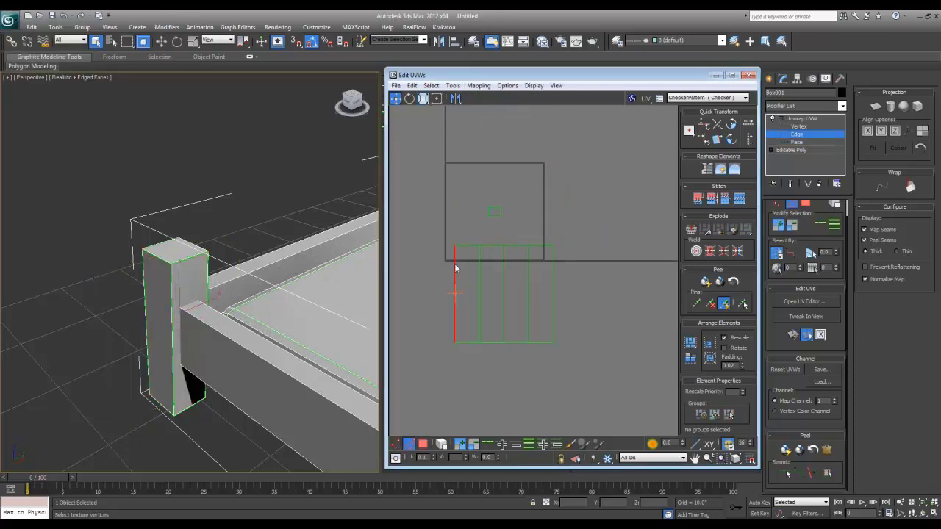
pyautogui.keyDown('alt'); pyautogui.moveTo(180, 279); pyautogui.dragTo(528, 268, button='middle'); pyautogui.keyUp('alt')
pyautogui.click(551, 266)
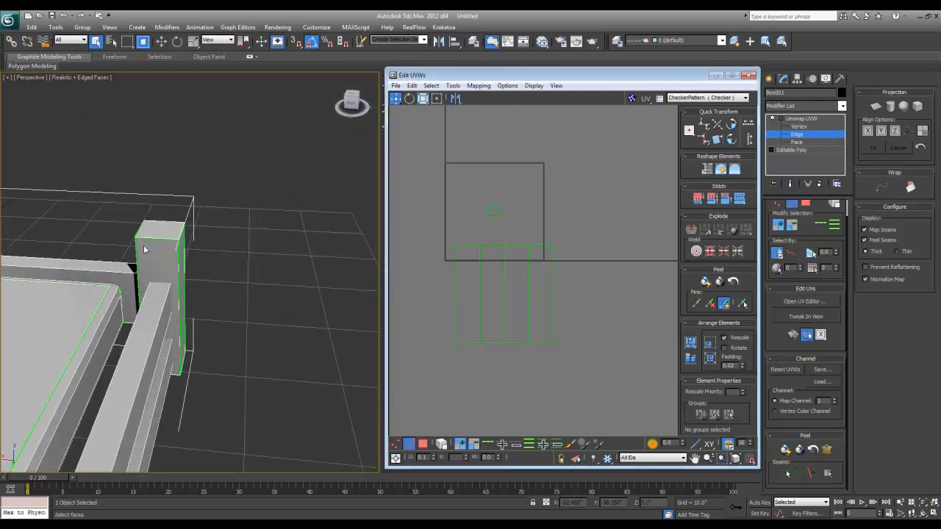
pyautogui.press('3')
pyautogui.click(539, 263)
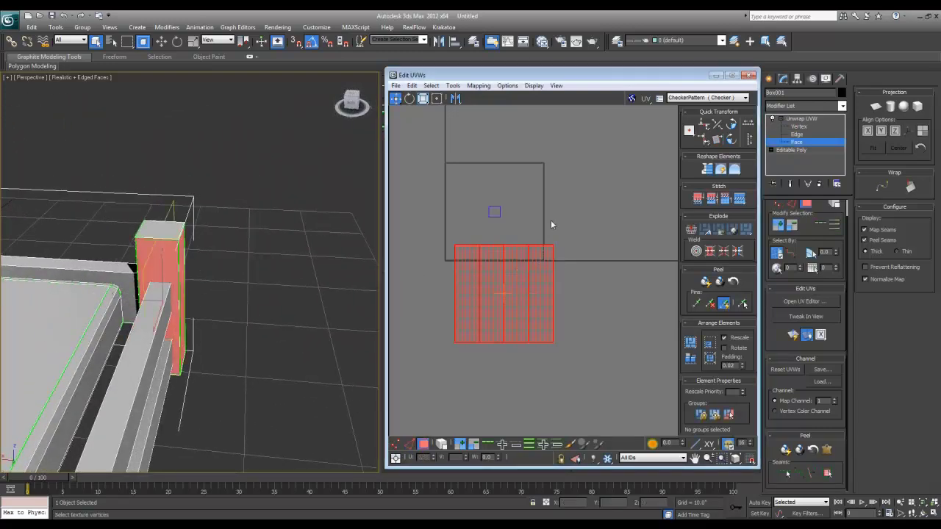
pyautogui.click(539, 275)
pyautogui.moveTo(539, 275); pyautogui.dragTo(440, 276)
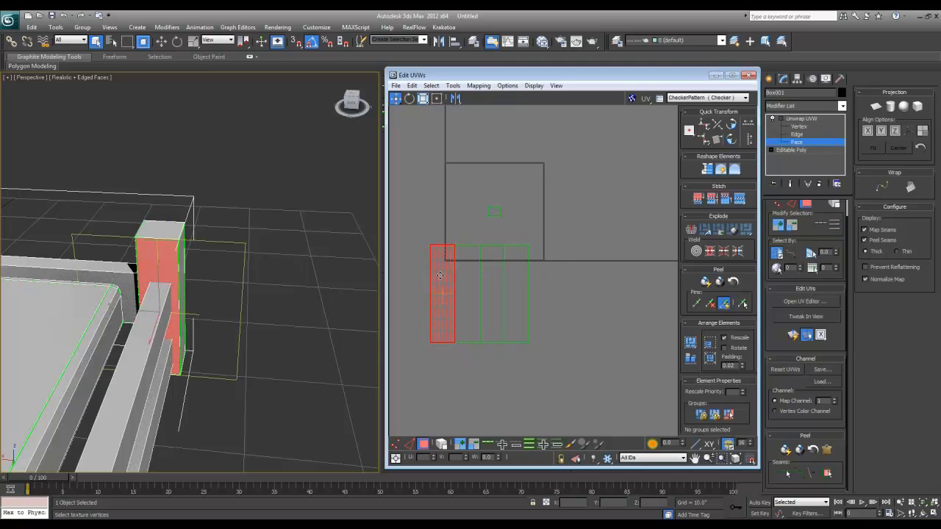
# Weld the vertices along the inner joints of the corner post's side strip.
pyautogui.press('1')
pyautogui.moveTo(516, 388); pyautogui.dragTo(518, 387)
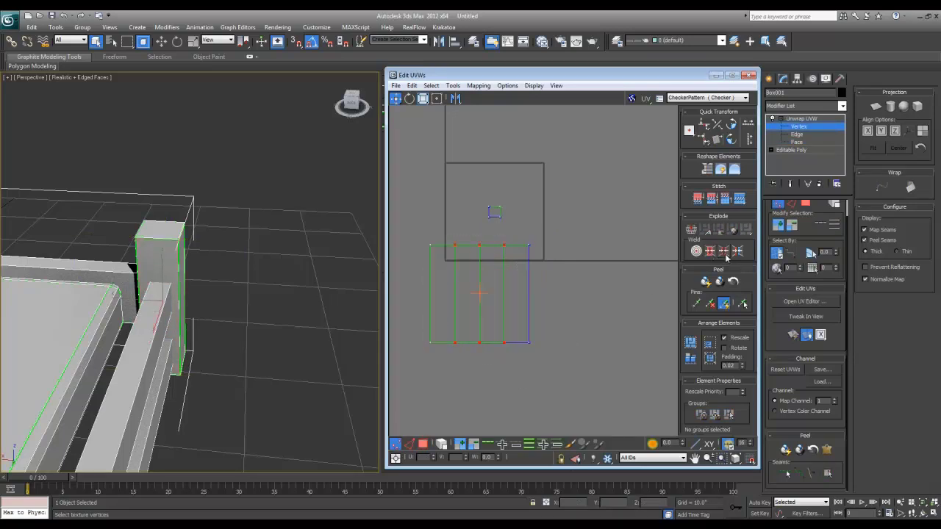
pyautogui.click(724, 251)
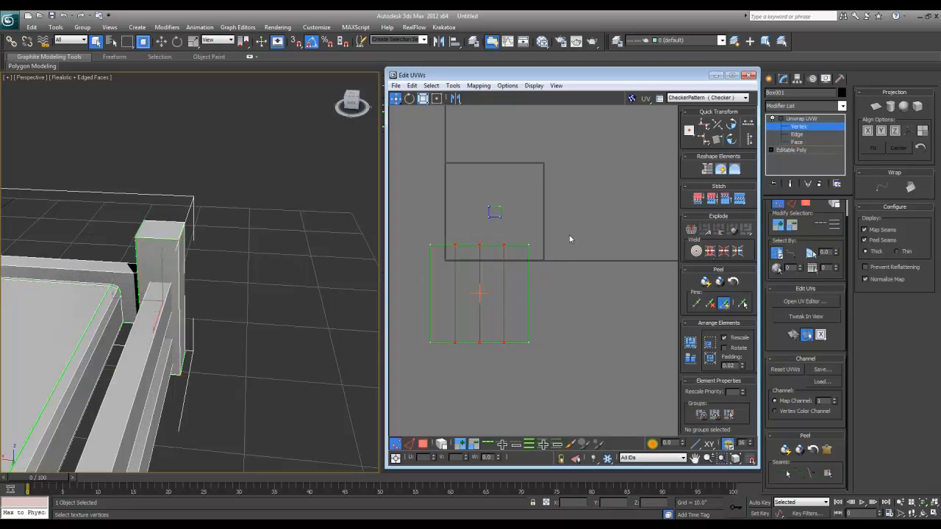
# Place the post's top-face shell above the side strip and check which side faces its edges adjoin.
pyautogui.scroll(2, 495, 212)
pyautogui.press('3')
pyautogui.click(491, 211)
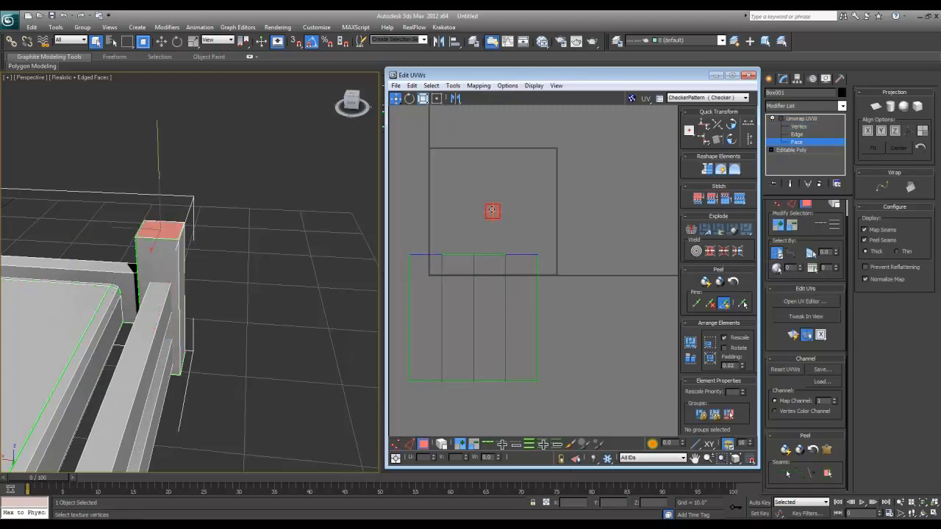
pyautogui.press('2')
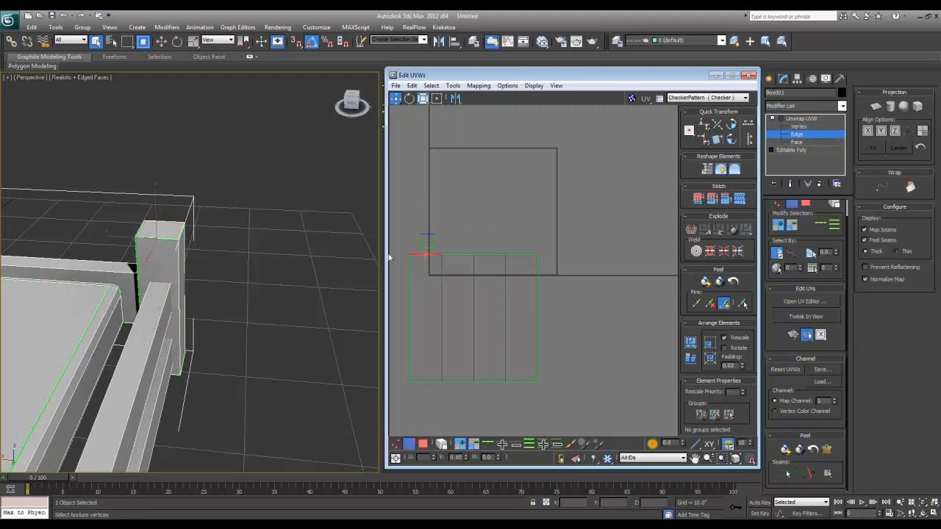
pyautogui.keyDown('alt'); pyautogui.moveTo(334, 255); pyautogui.dragTo(178, 258, button='middle'); pyautogui.keyUp('alt')
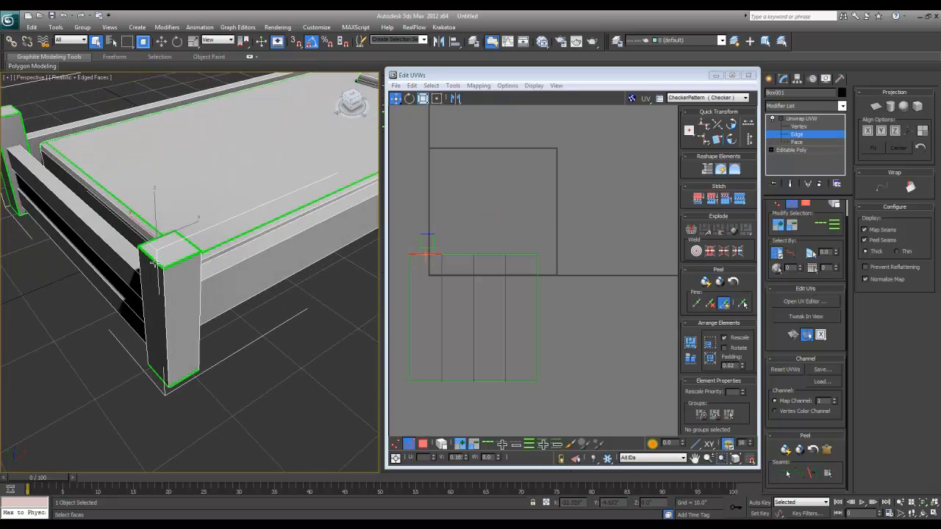
pyautogui.click(154, 262)
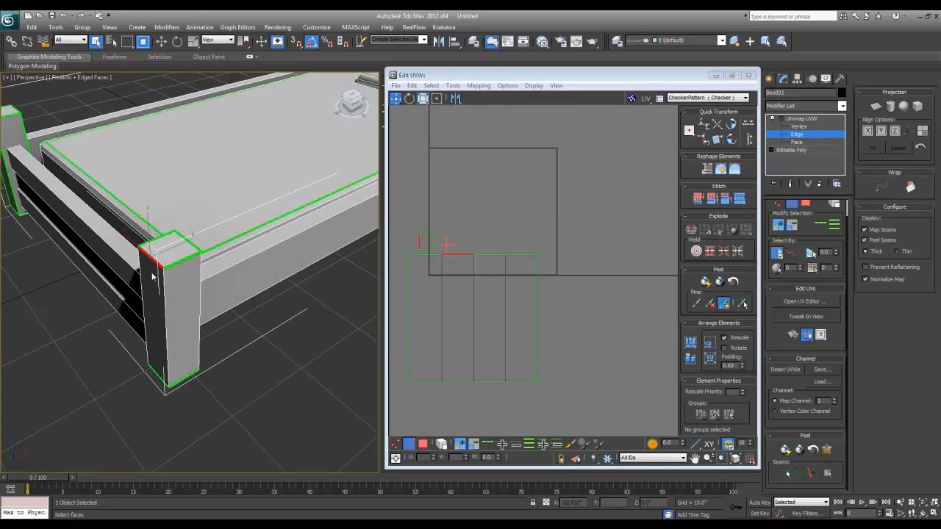
pyautogui.keyDown('alt'); pyautogui.moveTo(152, 277); pyautogui.dragTo(257, 272, button='middle'); pyautogui.keyUp('alt')
pyautogui.scroll(-5, 195, 277)
pyautogui.scroll(5, 161, 292)
pyautogui.click(168, 273)
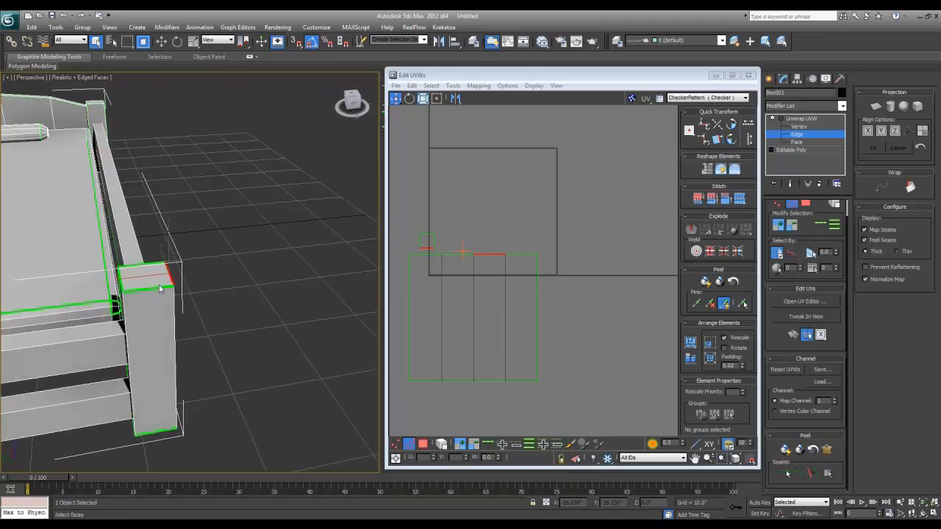
# Rotate and position the top-face shell over the strip's second side face, and stitch their shared edge.
pyautogui.press('3')
pyautogui.click(426, 239)
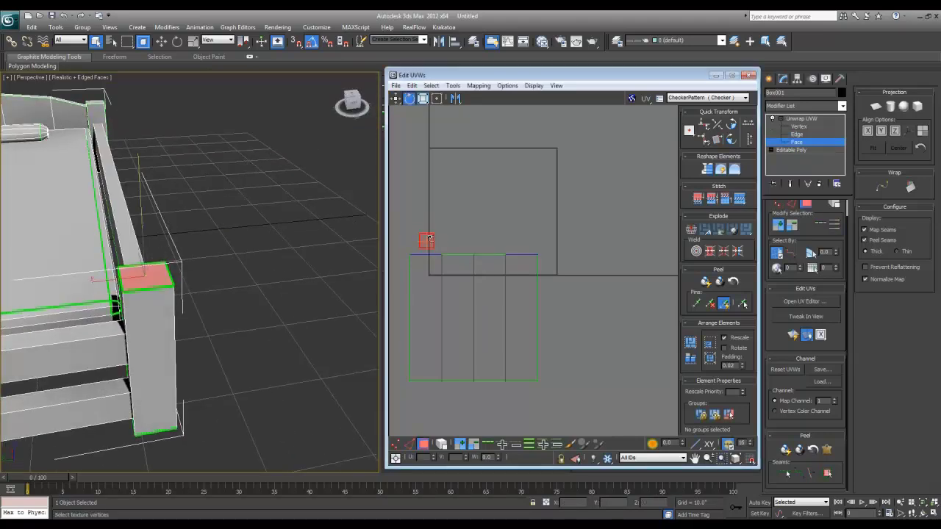
pyautogui.press('w')
pyautogui.moveTo(425, 240); pyautogui.dragTo(457, 241)
pyautogui.press('2')
pyautogui.click(457, 255)
pyautogui.click(716, 198)
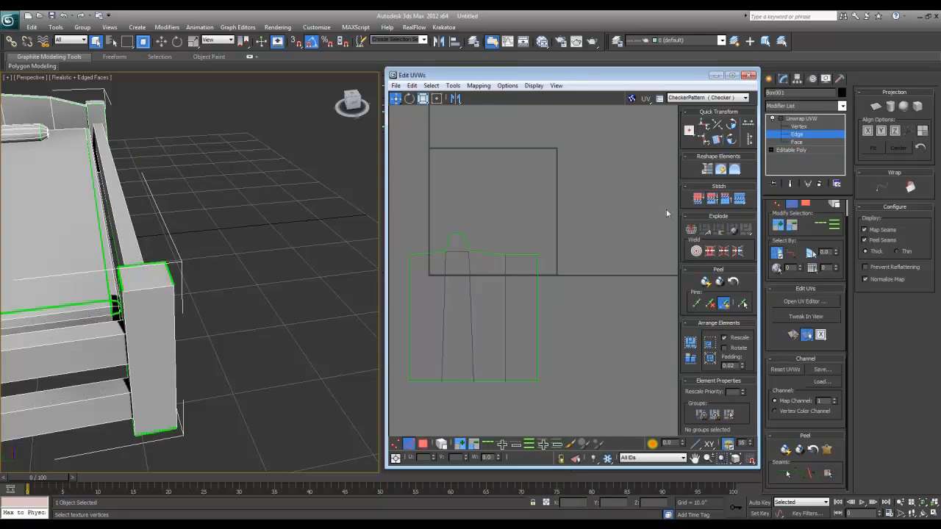
# Relax the whole corner post shell with the Relax By Face Angles method.
pyautogui.scroll(-3, 596, 166)
pyautogui.press('3')
pyautogui.moveTo(609, 321); pyautogui.dragTo(472, 175)
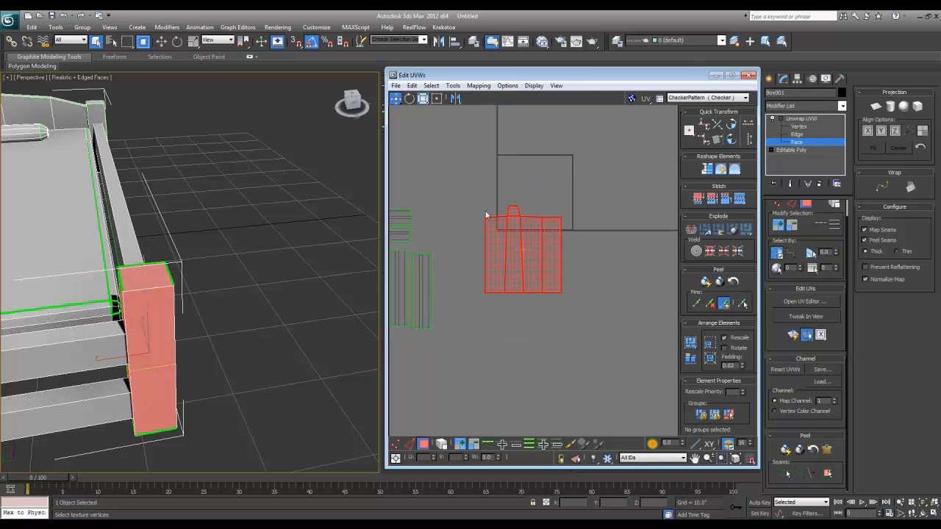
pyautogui.click(453, 86)
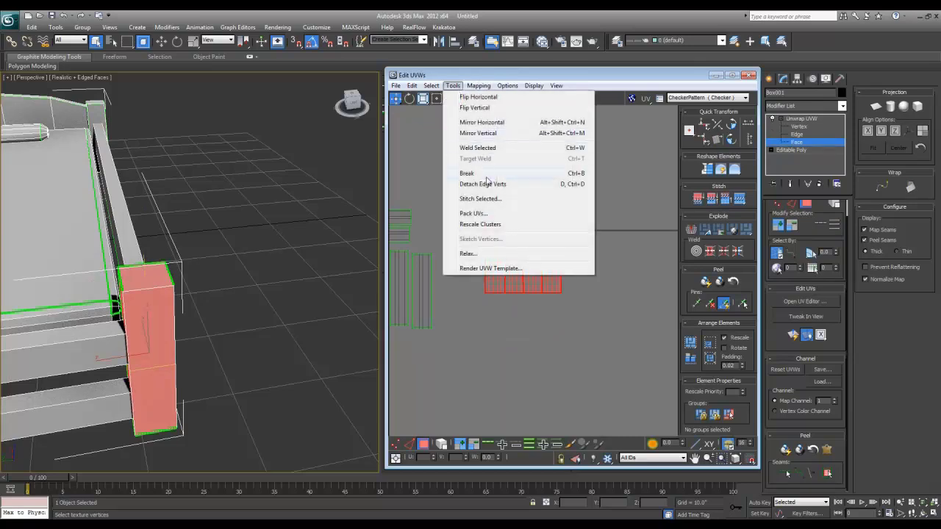
pyautogui.click(629, 265)
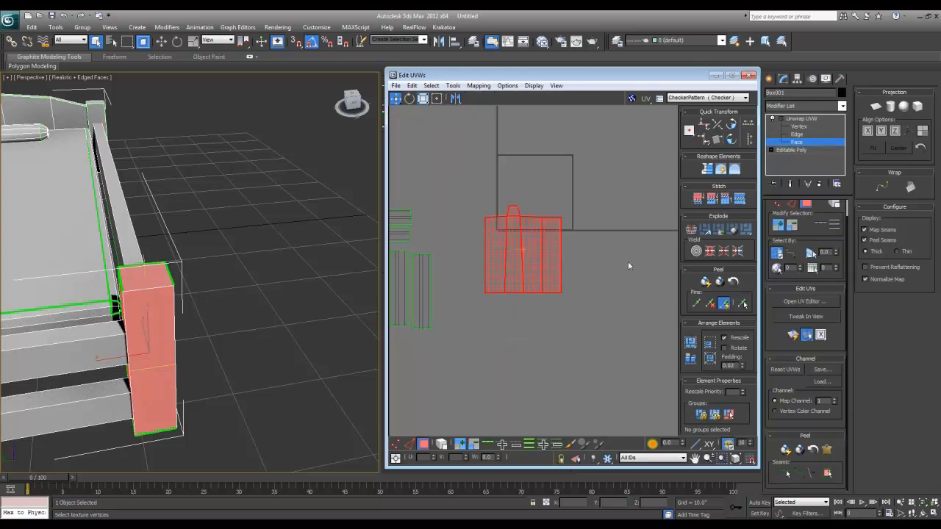
pyautogui.click(550, 292)
pyautogui.rightClick(550, 292)
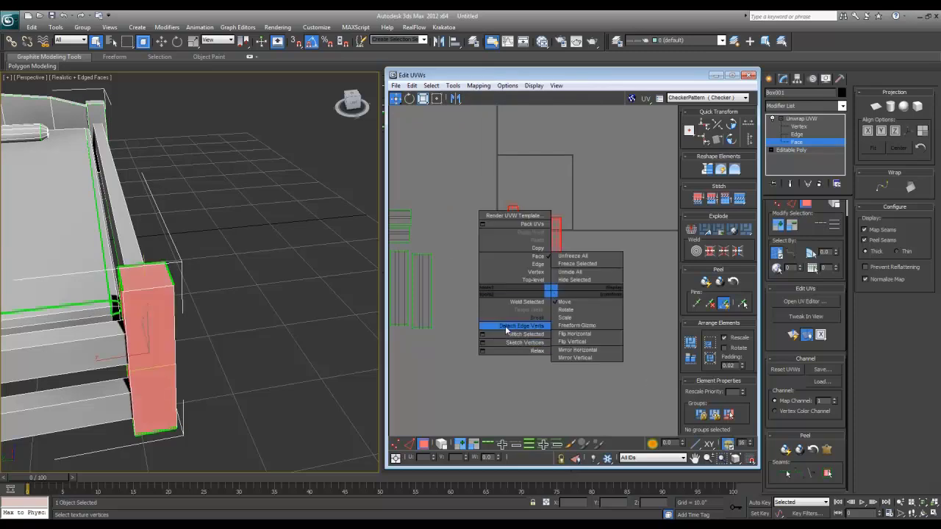
pyautogui.click(483, 352)
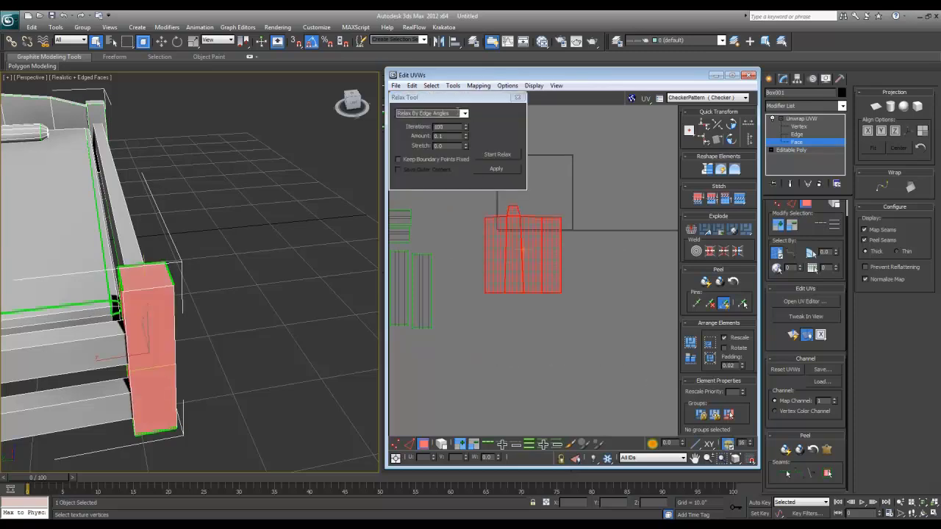
pyautogui.click(463, 113)
pyautogui.click(458, 123)
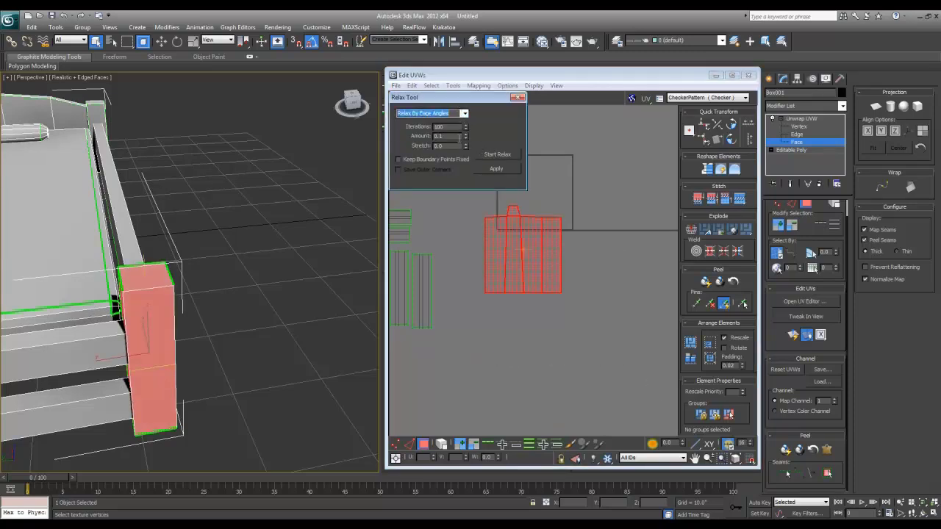
pyautogui.click(490, 155)
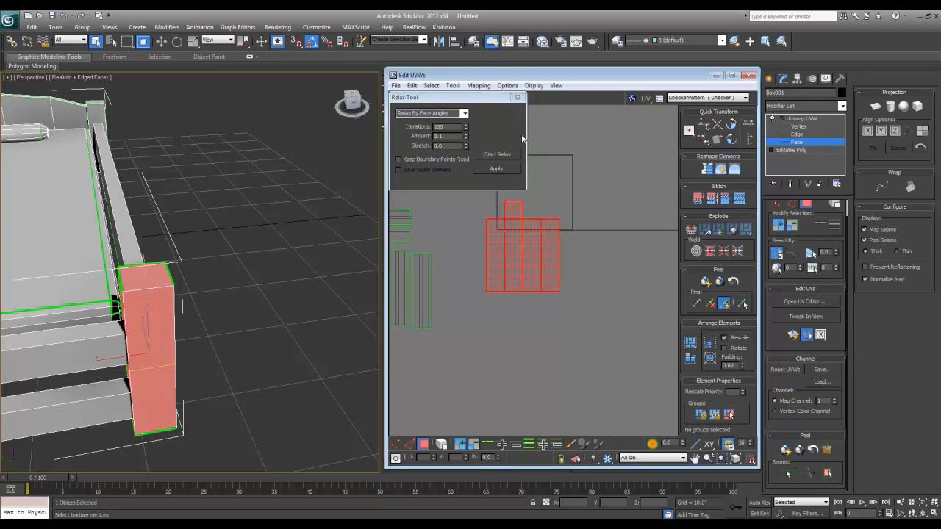
# Close the Relax Tool and move the corner post's shell below the footboard plank shells.
pyautogui.moveTo(513, 241); pyautogui.dragTo(482, 285)
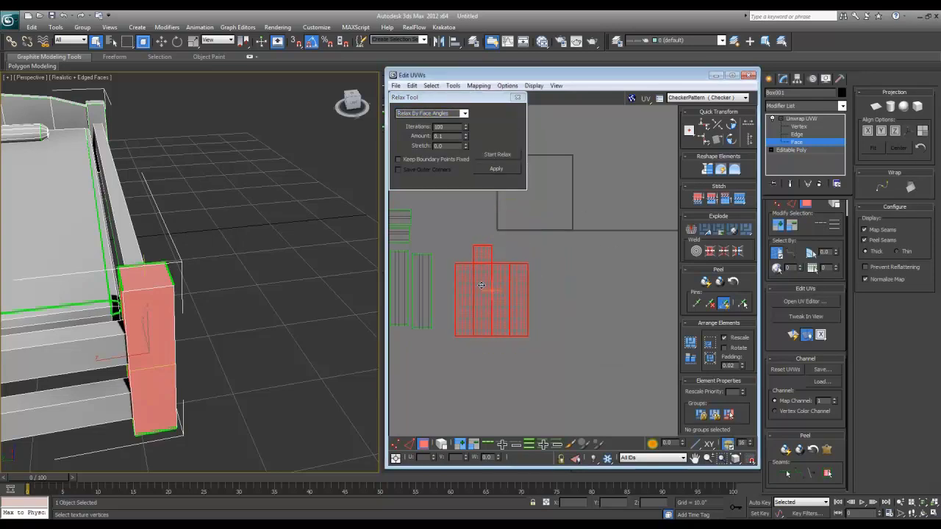
pyautogui.click(516, 97)
pyautogui.moveTo(512, 211); pyautogui.dragTo(551, 199, button='middle')
pyautogui.scroll(-2, 551, 199)
pyautogui.moveTo(535, 257); pyautogui.dragTo(489, 315)
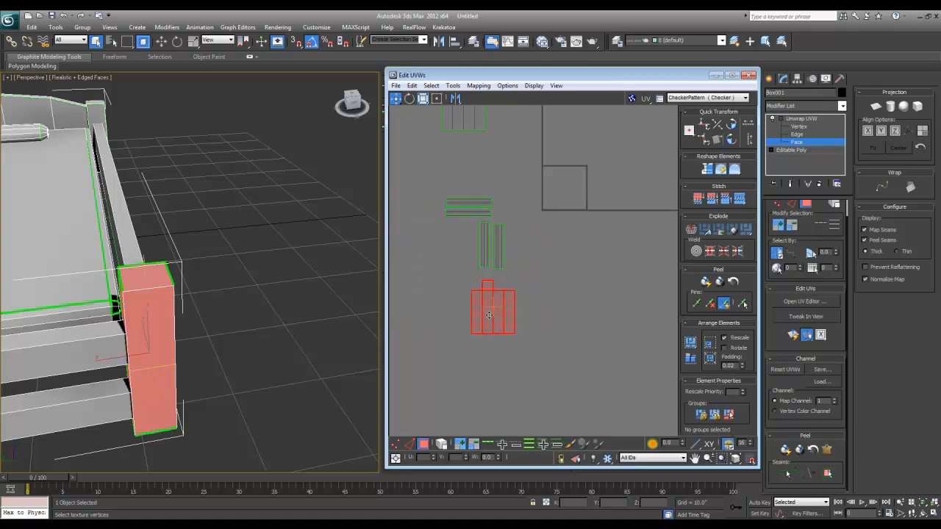
# Select the opposite footboard corner post and move its UV shell onto the checker square beside the finished shells.
pyautogui.scroll(-5, 170, 278)
pyautogui.moveTo(228, 268); pyautogui.dragTo(336, 254, button='middle')
pyautogui.click(150, 296)
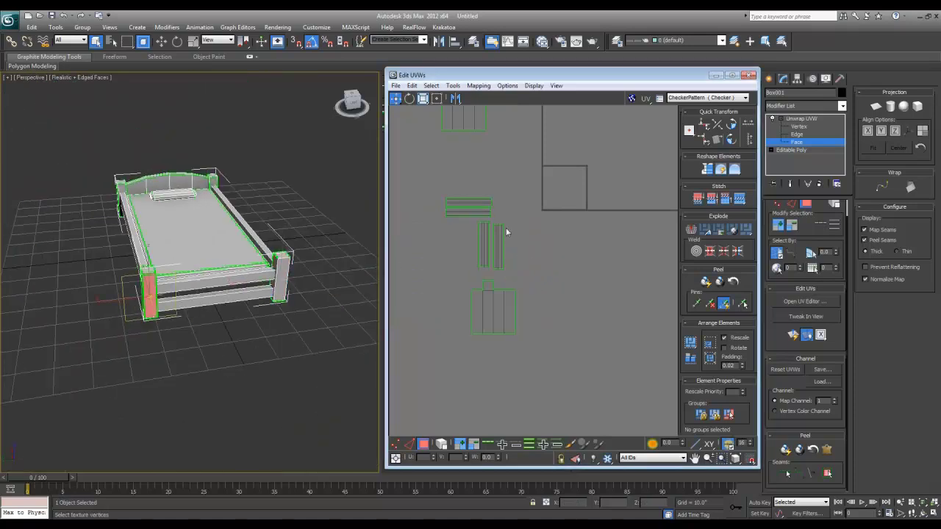
pyautogui.scroll(-2, 504, 257)
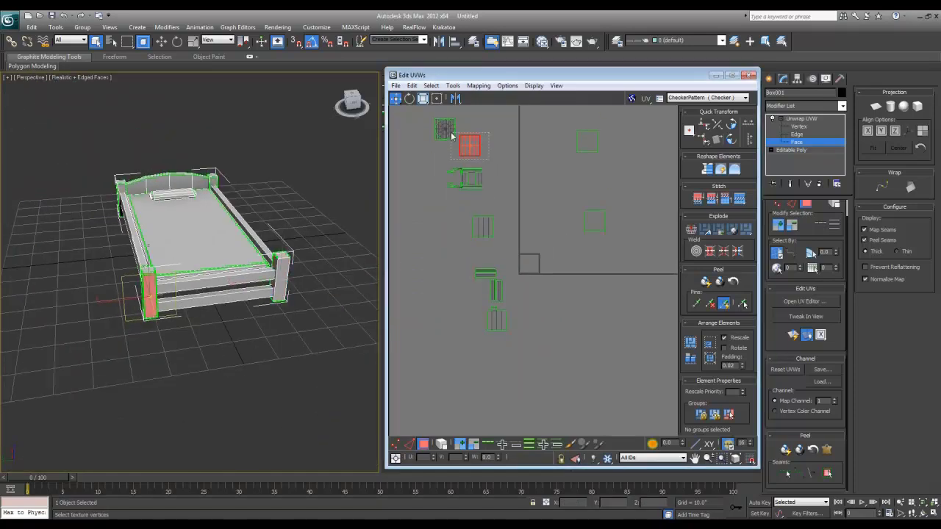
pyautogui.moveTo(451, 136); pyautogui.dragTo(512, 245)
pyautogui.scroll(4, 504, 269)
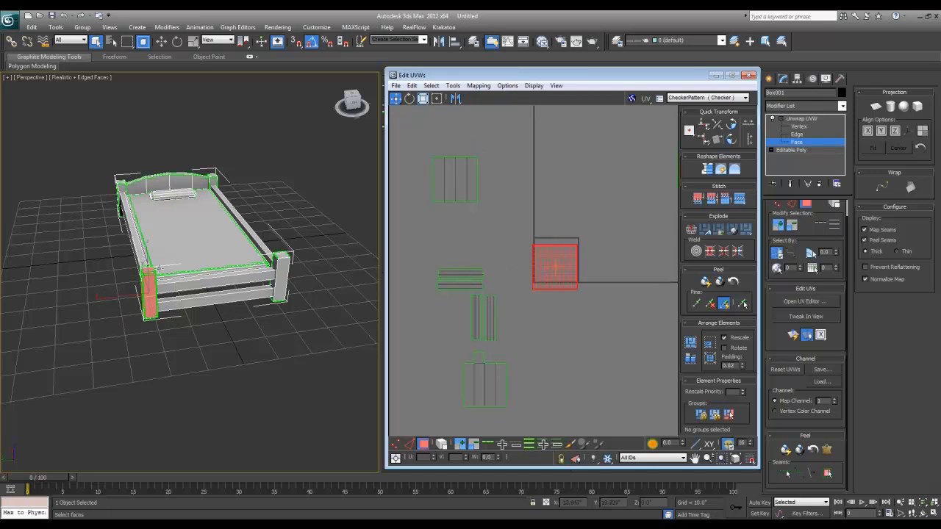
# Apply Unfold Mapping to the selected footboard corner post faces and move the separate top-face shell above the side-face shells.
pyautogui.click(478, 85)
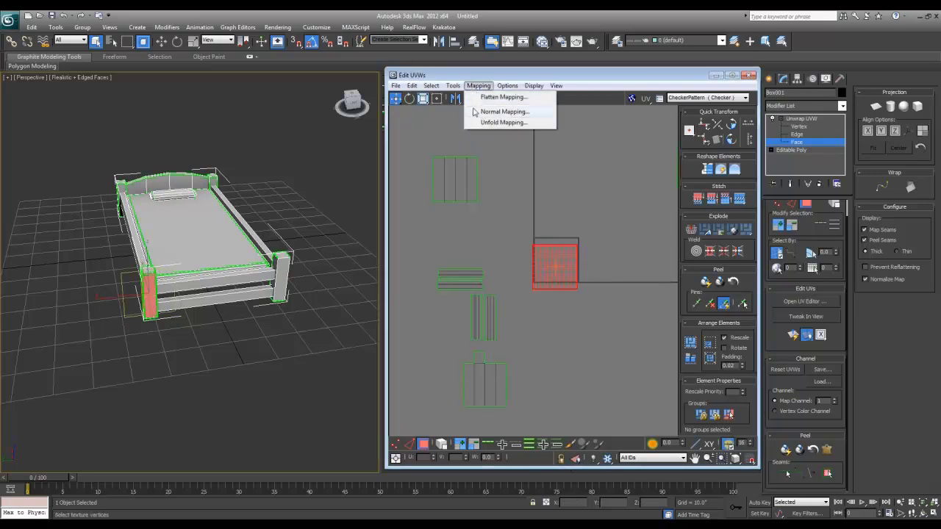
pyautogui.click(474, 122)
pyautogui.scroll(3, 575, 240)
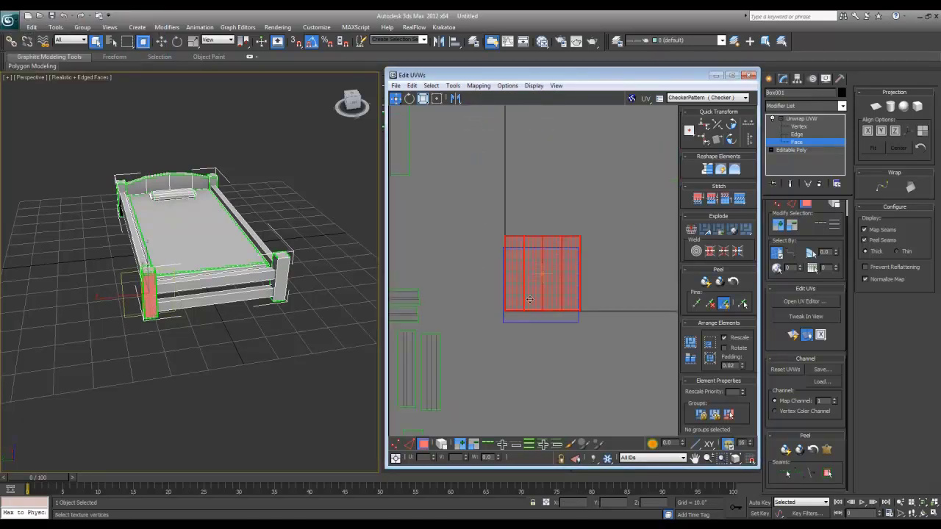
pyautogui.moveTo(530, 302); pyautogui.dragTo(530, 221)
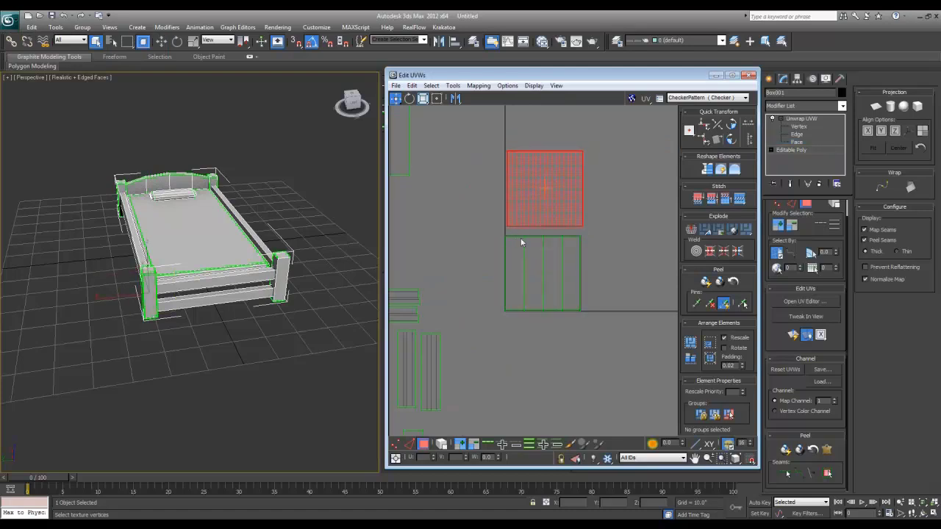
# Weld the inner vertices of the corner post's side faces to join them into one strip.
pyautogui.press('1')
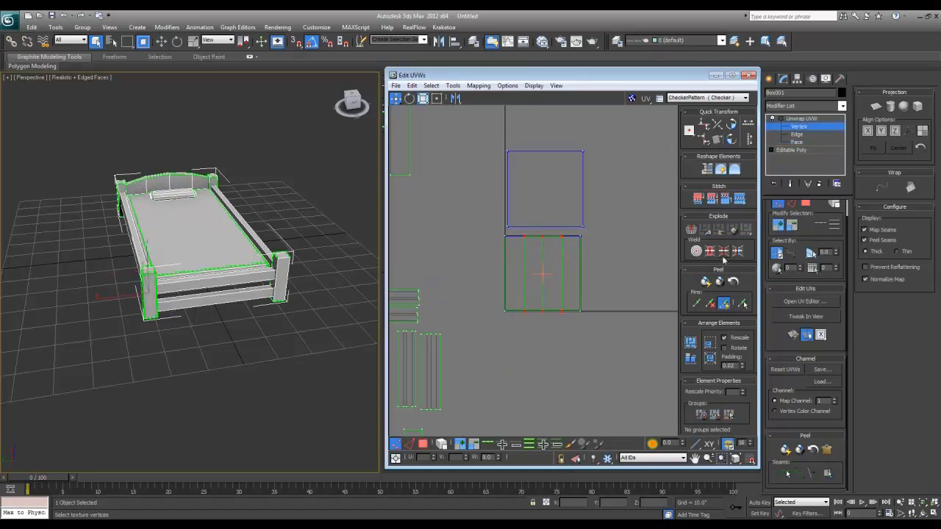
pyautogui.click(723, 254)
pyautogui.moveTo(598, 243); pyautogui.dragTo(585, 262, button='middle')
pyautogui.scroll(-1, 580, 265)
pyautogui.scroll(1, 532, 261)
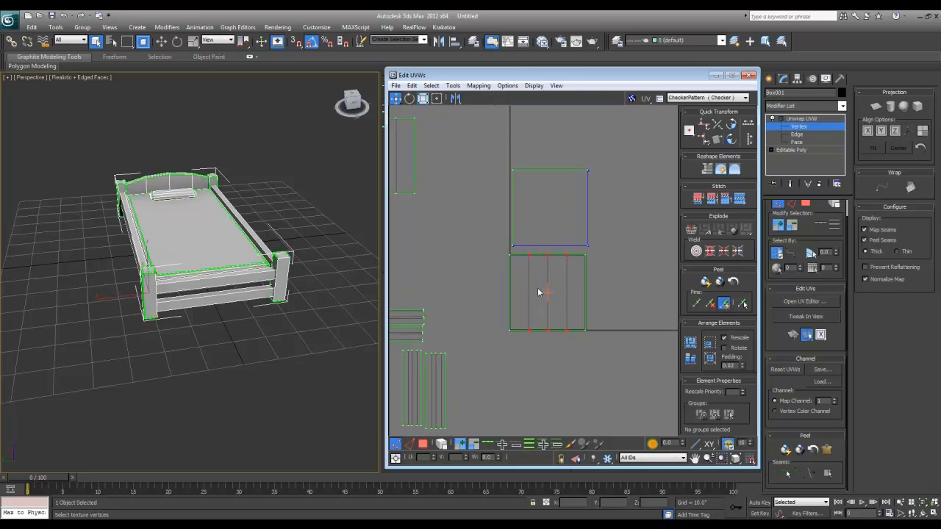
# Examine the corner post's vertical seam edges up close to locate the open ends of the side-face strip.
pyautogui.keyDown('alt'); pyautogui.moveTo(162, 288); pyautogui.dragTo(191, 293, button='middle'); pyautogui.keyUp('alt')
pyautogui.scroll(6, 184, 297)
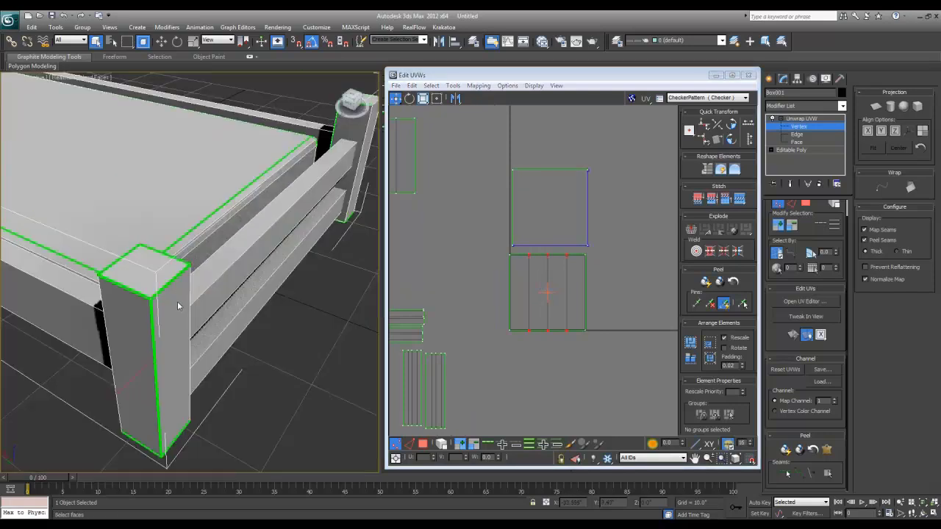
pyautogui.press('2')
pyautogui.click(153, 316)
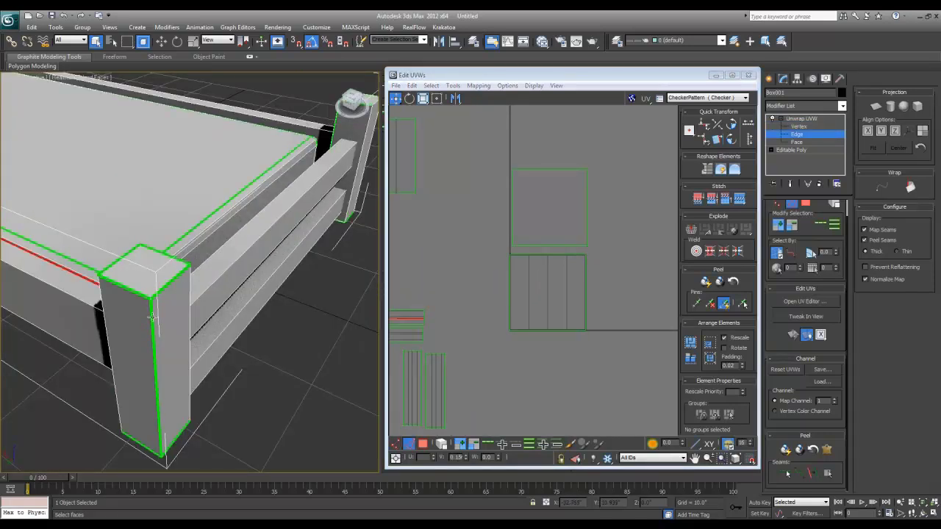
pyautogui.click(153, 317)
pyautogui.keyDown('alt'); pyautogui.moveTo(153, 318); pyautogui.dragTo(97, 300, button='middle'); pyautogui.keyUp('alt')
# Separate two adjacent side faces, move them to the strip's opposite end, and weld them along the shared edge.
pyautogui.press('3')
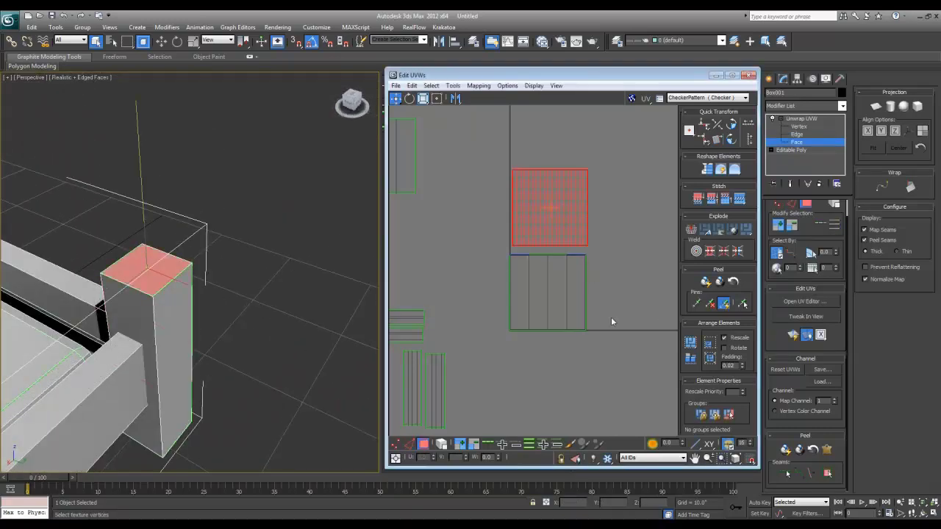
pyautogui.click(576, 295)
pyautogui.keyDown('ctrl'); pyautogui.click(557, 286); pyautogui.keyUp('ctrl')
pyautogui.rightClick(567, 278)
pyautogui.click(555, 303)
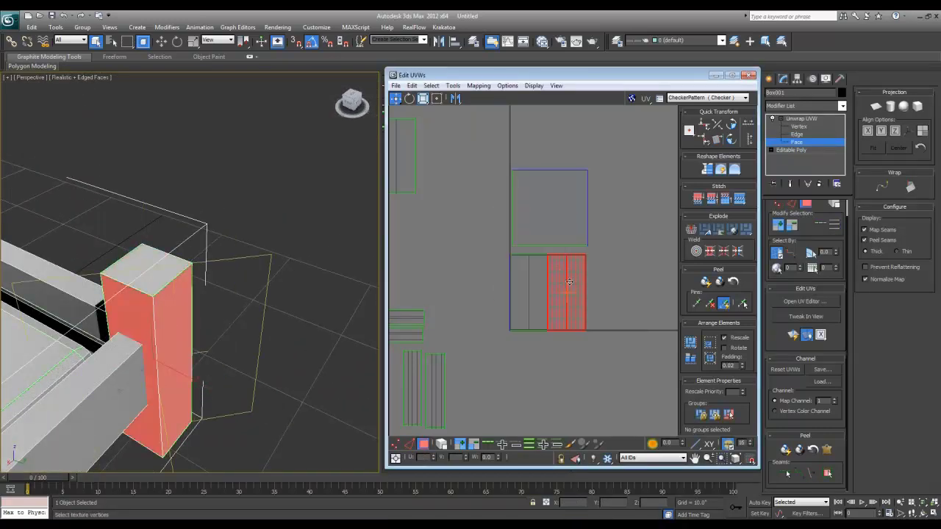
pyautogui.moveTo(576, 277); pyautogui.dragTo(499, 278)
pyautogui.press('1')
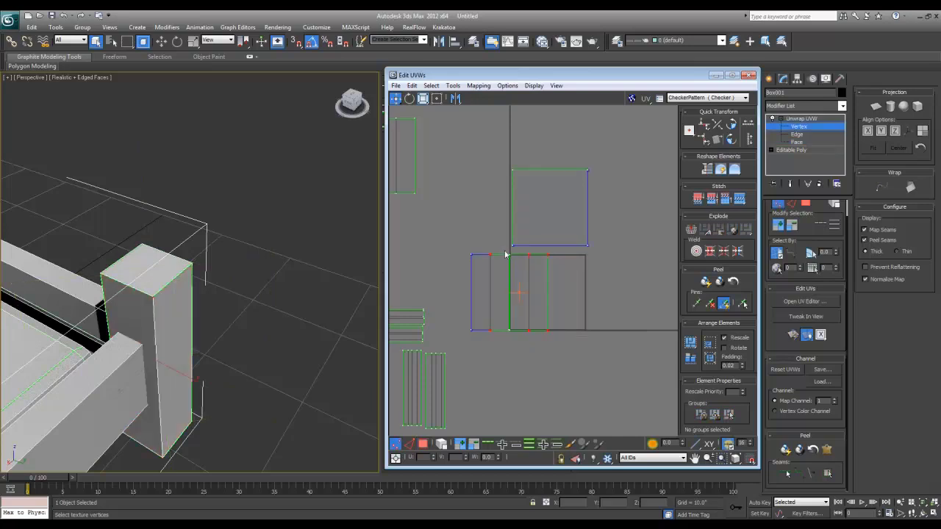
pyautogui.moveTo(514, 338); pyautogui.dragTo(514, 343)
pyautogui.click(724, 253)
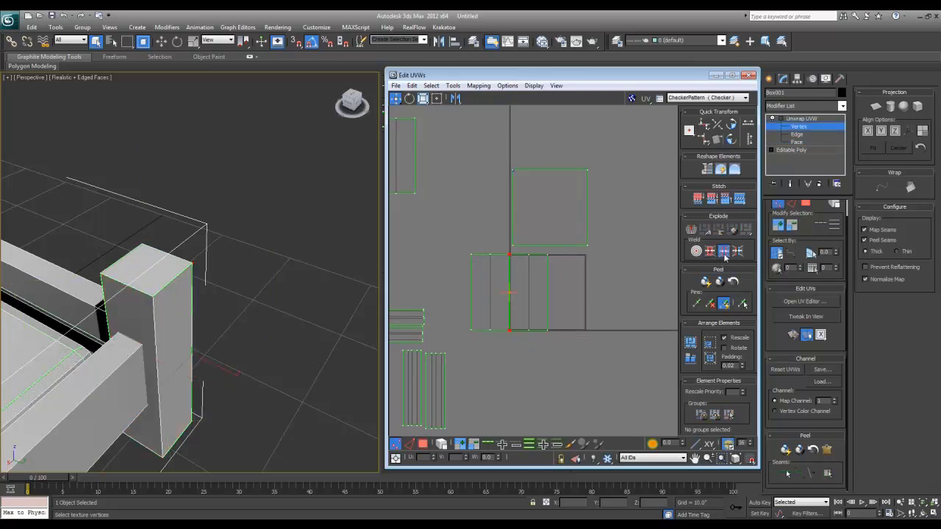
pyautogui.click(410, 445)
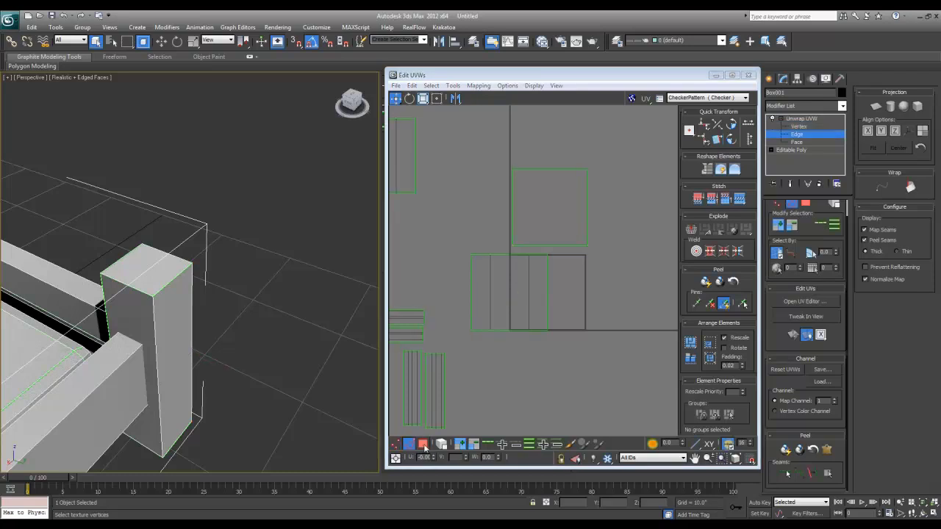
pyautogui.click(422, 446)
pyautogui.click(410, 445)
pyautogui.click(398, 445)
pyautogui.click(410, 445)
pyautogui.click(422, 446)
pyautogui.click(410, 446)
pyautogui.click(422, 445)
pyautogui.press('1')
pyautogui.press('3')
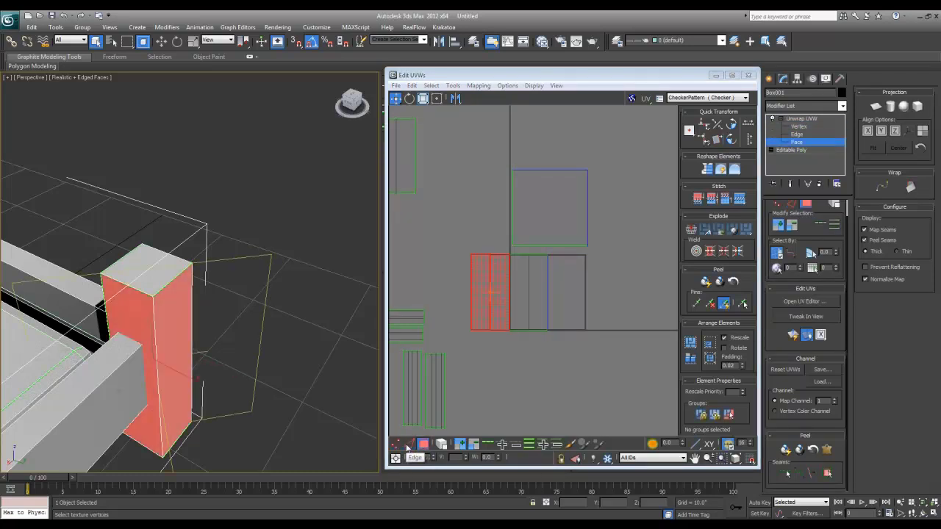
pyautogui.press('2')
pyautogui.press('3')
pyautogui.press('2')
pyautogui.press('3')
pyautogui.press('1')
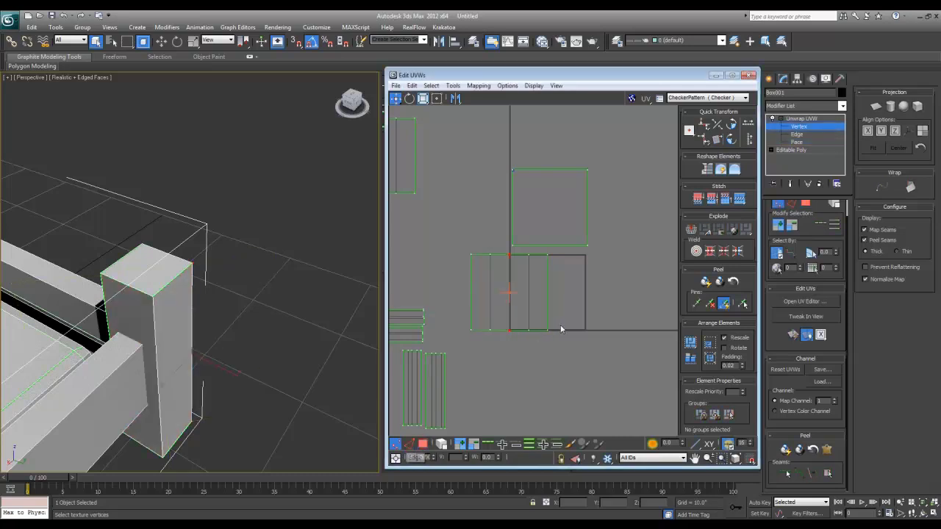
# Select the whole side-face strip and move it onto the checker square beneath the top-face shell.
pyautogui.moveTo(564, 320); pyautogui.dragTo(572, 314, button='middle')
pyautogui.scroll(-3, 572, 313)
pyautogui.press('3')
pyautogui.moveTo(584, 345); pyautogui.dragTo(569, 328)
pyautogui.moveTo(516, 276); pyautogui.dragTo(515, 274)
pyautogui.moveTo(531, 291); pyautogui.dragTo(549, 291)
# Rotate the top-face shell to match the strip, and stitch it to the side face along the post's front top edge.
pyautogui.keyDown('alt'); pyautogui.moveTo(213, 312); pyautogui.dragTo(142, 297, button='middle'); pyautogui.keyUp('alt')
pyautogui.press('2')
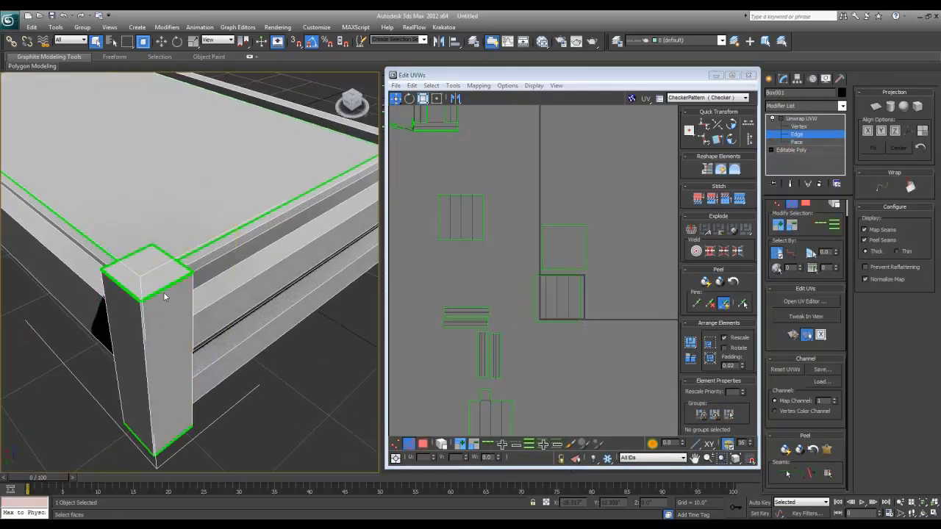
pyautogui.click(164, 289)
pyautogui.press('3')
pyautogui.click(559, 244)
pyautogui.press('e')
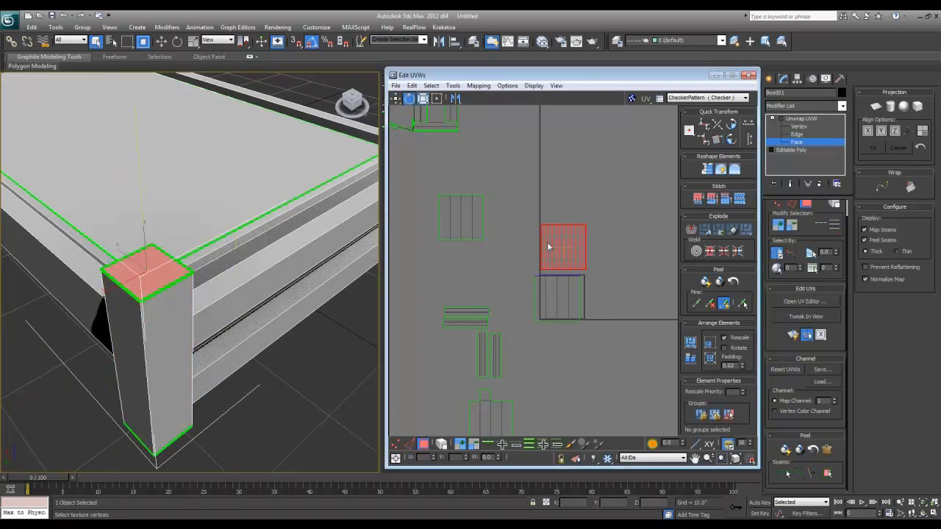
pyautogui.moveTo(549, 247); pyautogui.dragTo(558, 268)
pyautogui.scroll(2, 558, 269)
pyautogui.press('2')
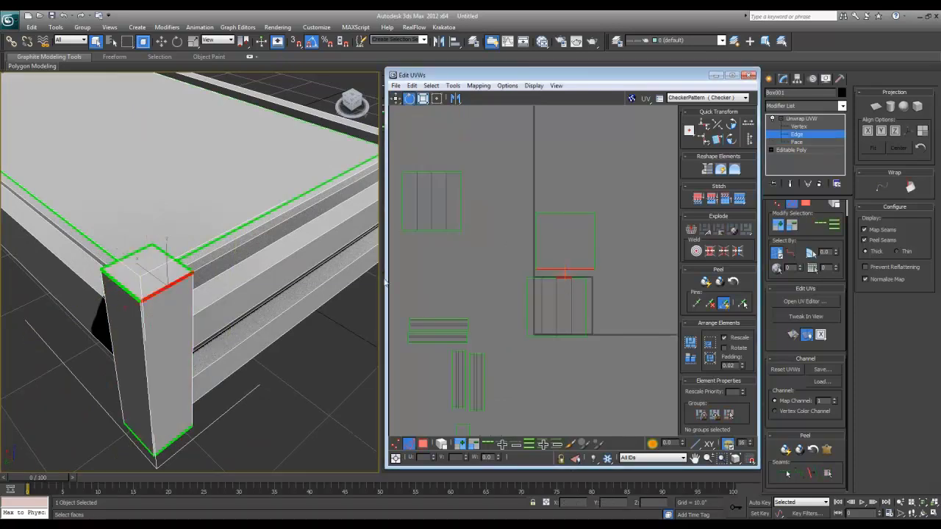
pyautogui.click(712, 199)
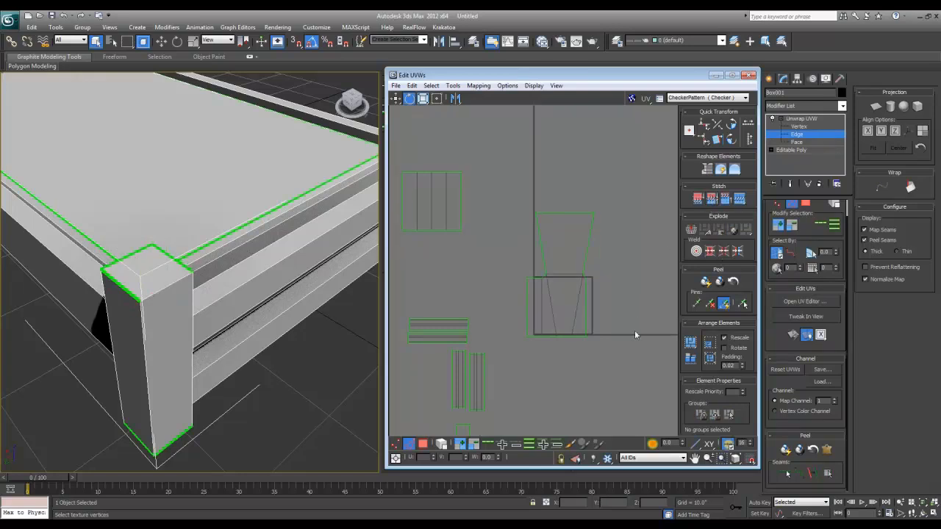
# Relax the whole corner post shell with the Relax By Face Angles method.
pyautogui.press('3')
pyautogui.moveTo(504, 199); pyautogui.dragTo(502, 198)
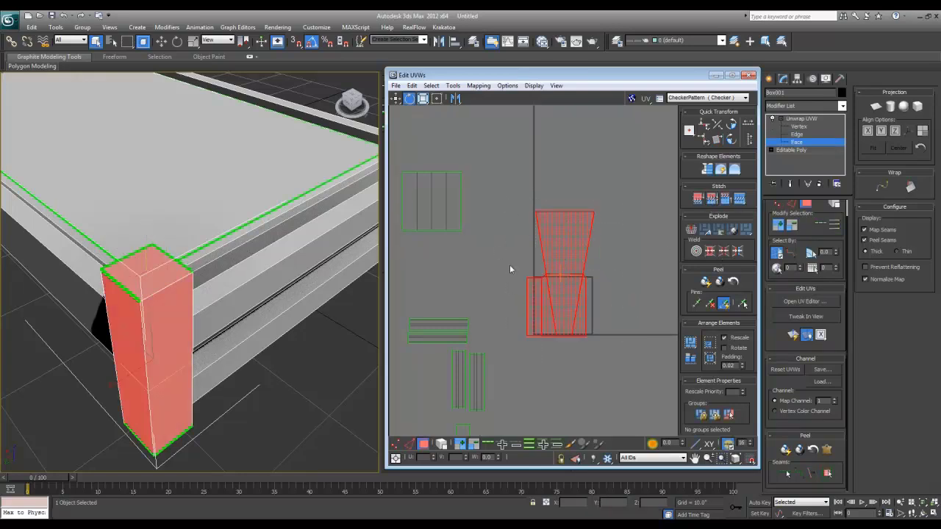
pyautogui.rightClick(562, 266)
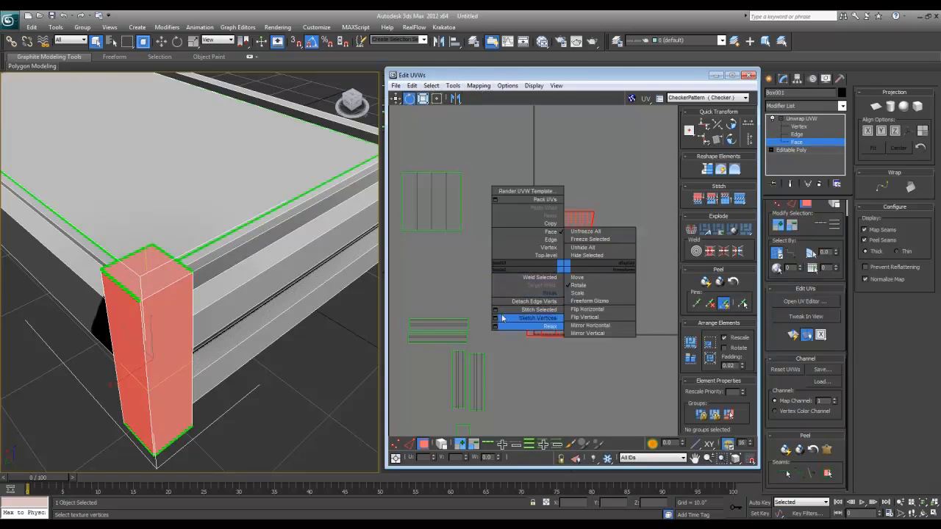
pyautogui.click(494, 326)
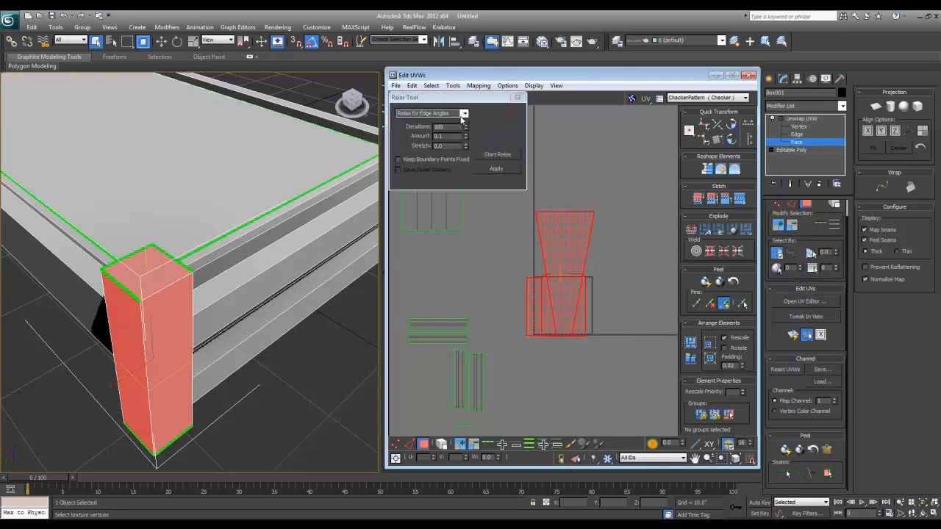
pyautogui.click(463, 114)
pyautogui.click(441, 131)
pyautogui.click(498, 155)
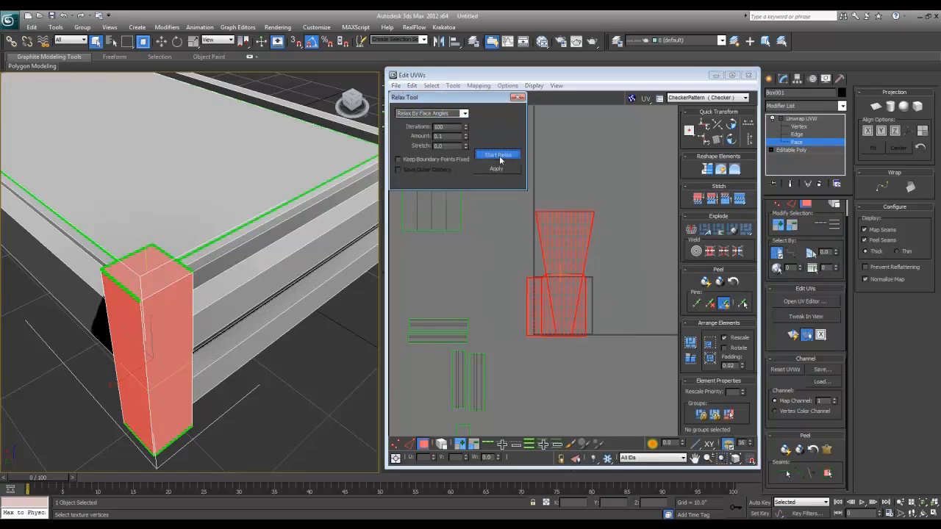
pyautogui.click(499, 156)
# Move the relaxed shell beside the first footboard post's shell and shift both shells farther away from the checker square.
pyautogui.moveTo(470, 98); pyautogui.dragTo(82, 20)
pyautogui.moveTo(587, 301); pyautogui.dragTo(597, 262, button='middle')
pyautogui.scroll(-3, 588, 268)
pyautogui.press('w')
pyautogui.moveTo(579, 266); pyautogui.dragTo(479, 360)
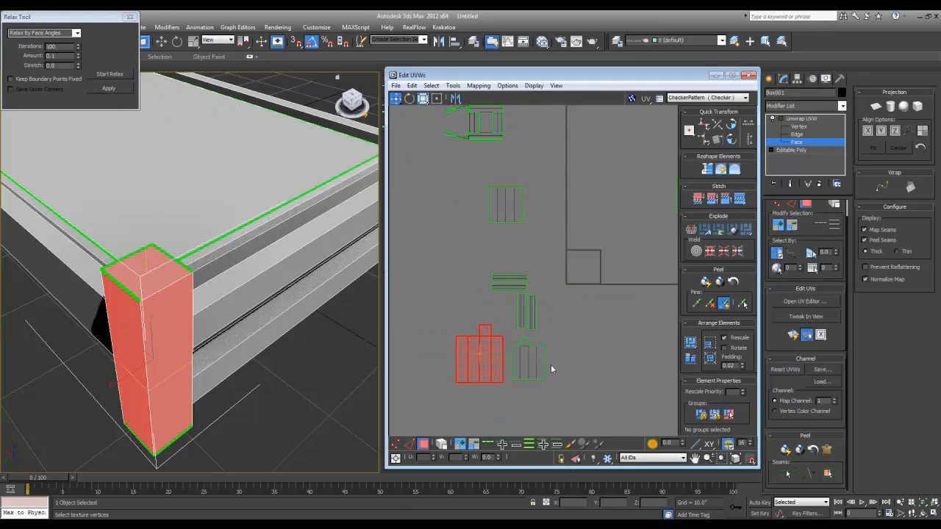
pyautogui.moveTo(448, 324); pyautogui.dragTo(421, 365)
# Select a headboard corner post and move its UV shells onto the checker square.
pyautogui.scroll(-3, 472, 359)
pyautogui.moveTo(199, 316); pyautogui.dragTo(287, 338, button='middle')
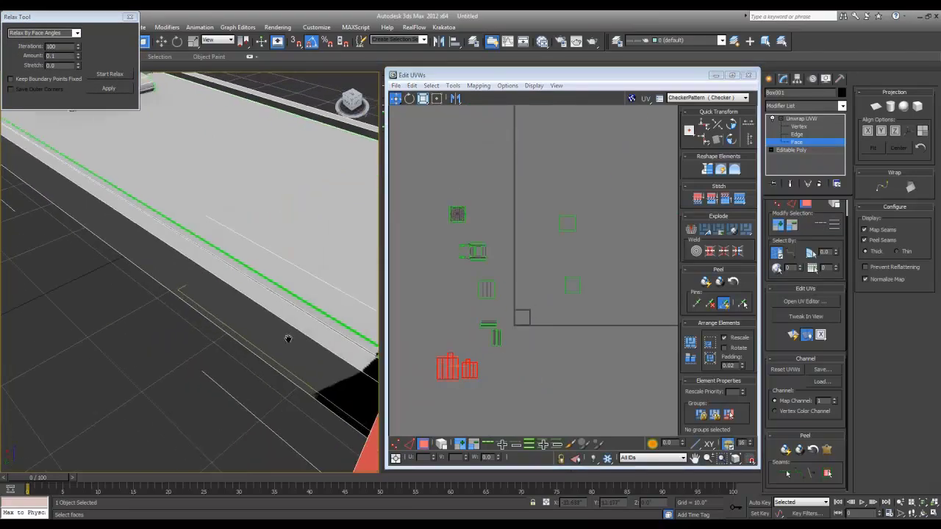
pyautogui.scroll(-5, 287, 338)
pyautogui.keyDown('alt'); pyautogui.moveTo(124, 262); pyautogui.dragTo(318, 273, button='middle'); pyautogui.keyUp('alt')
pyautogui.click(315, 217)
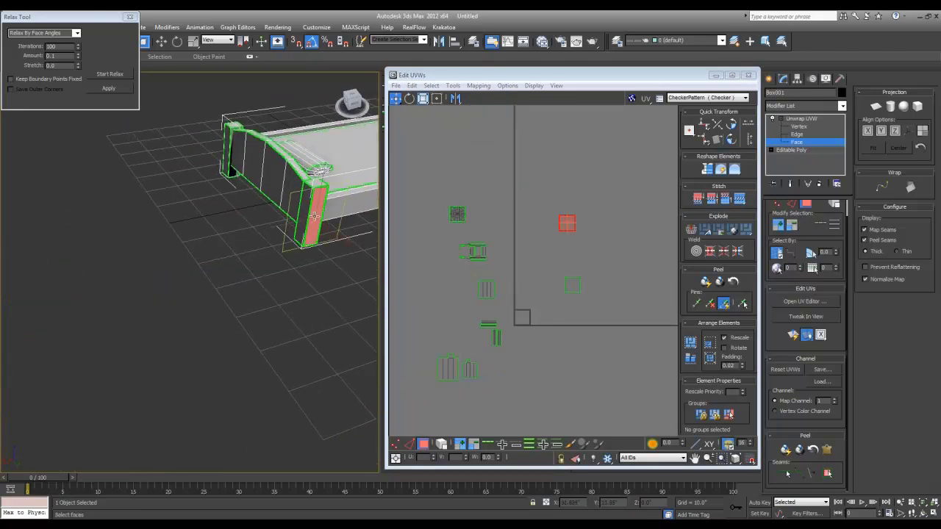
pyautogui.click(555, 214)
pyautogui.click(566, 223)
pyautogui.moveTo(571, 225); pyautogui.dragTo(539, 298)
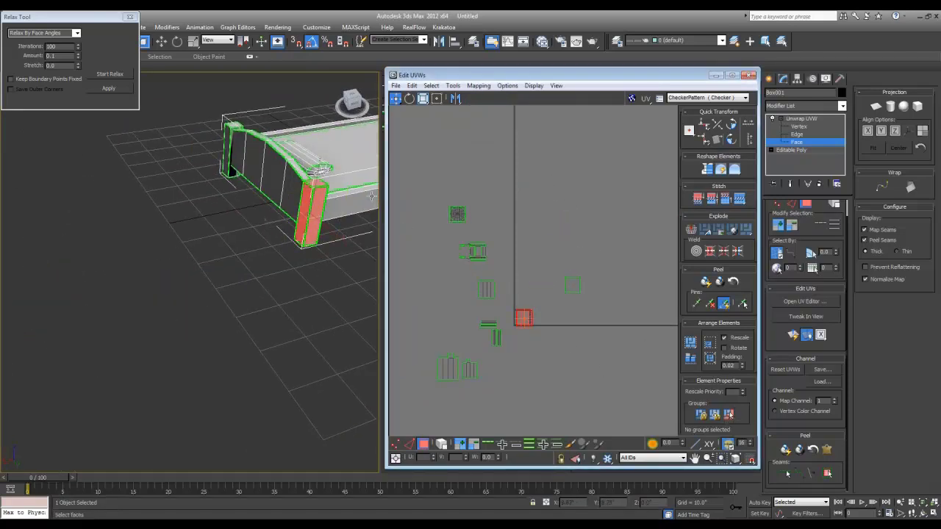
# Apply Unfold Mapping to the selected headboard corner post faces.
pyautogui.scroll(3, 552, 295)
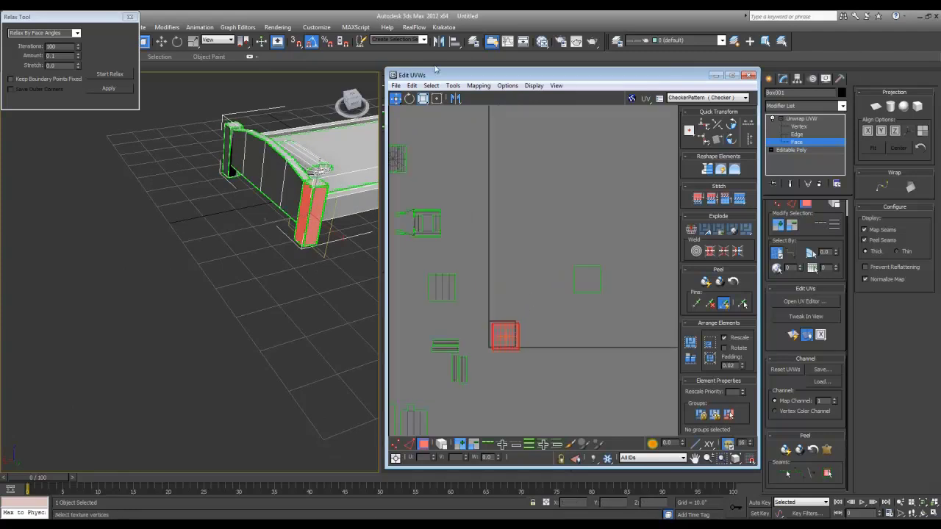
pyautogui.click(475, 86)
pyautogui.click(498, 122)
pyautogui.press('Return')
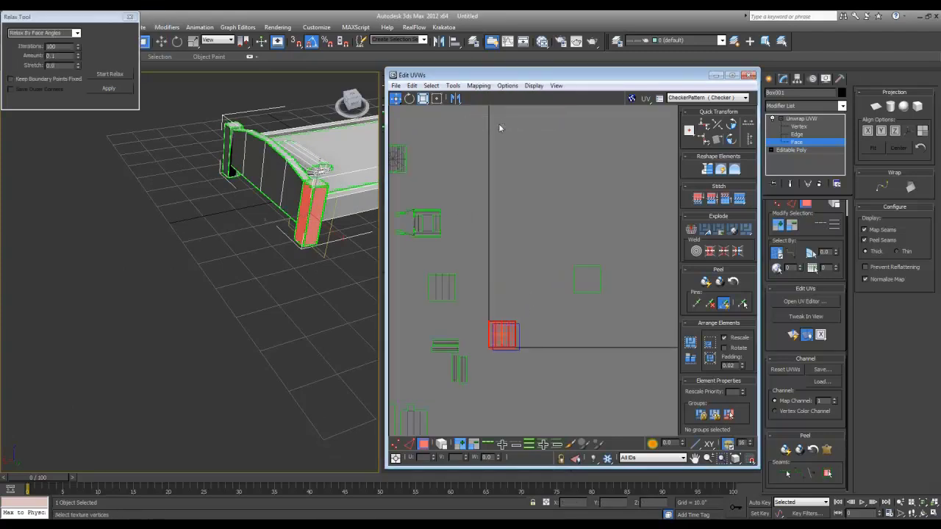
# Select the headboard post's vertical edge beside the headboard panel to locate it among the unfolded side faces.
pyautogui.keyDown('alt'); pyautogui.moveTo(368, 235); pyautogui.dragTo(264, 269, button='middle'); pyautogui.keyUp('alt')
pyautogui.scroll(4, 229, 282)
pyautogui.scroll(-2, 220, 301)
pyautogui.press('2')
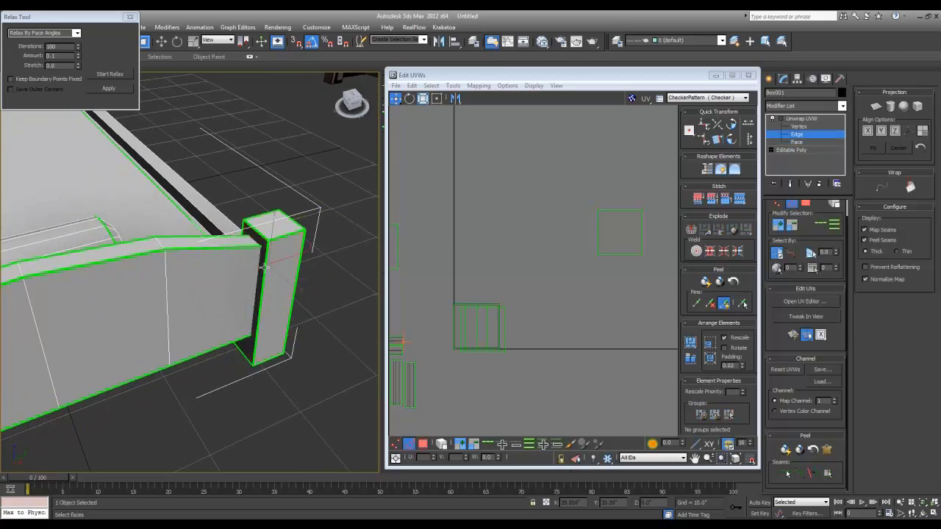
pyautogui.moveTo(413, 323); pyautogui.dragTo(499, 332, button='middle')
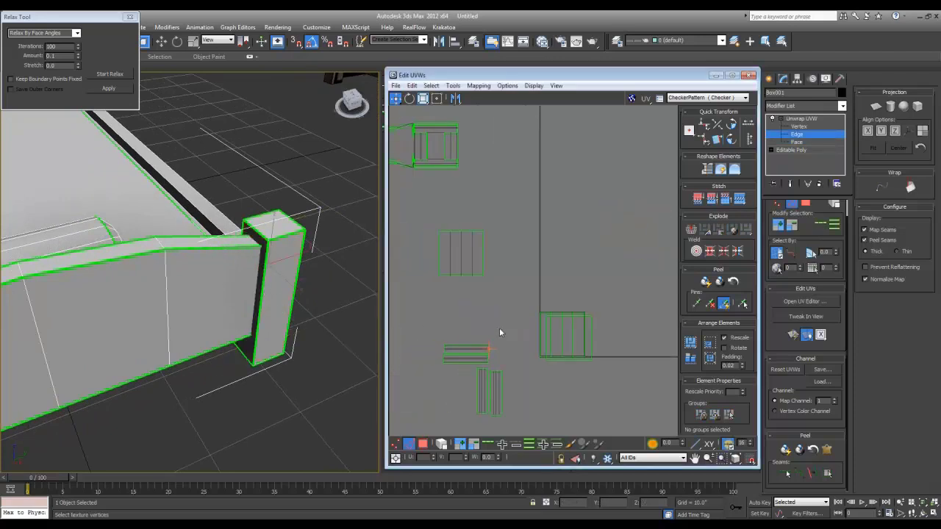
pyautogui.click(268, 301)
pyautogui.scroll(4, 546, 342)
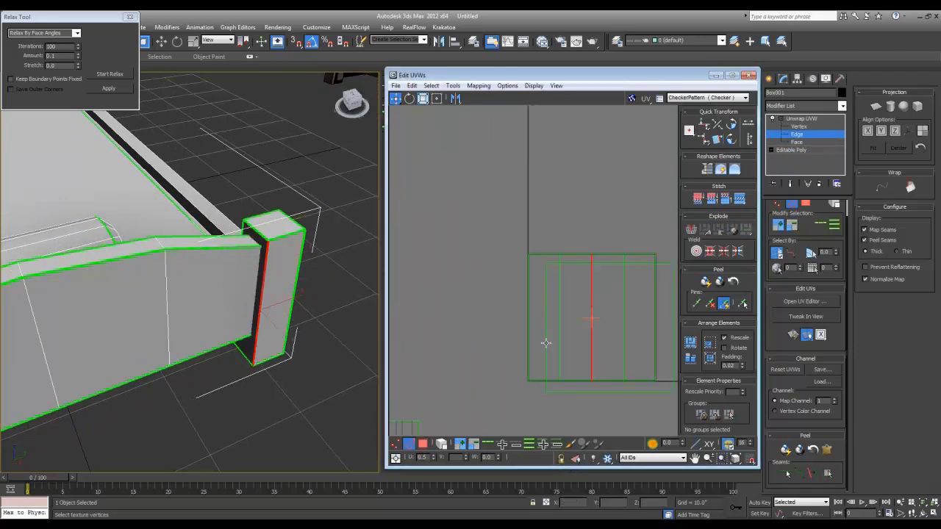
# Separate two adjacent headboard post side faces, move them to the strip's opposite end, and weld the strip's inner vertices.
pyautogui.press('3')
pyautogui.click(611, 234)
pyautogui.click(614, 259)
pyautogui.keyDown('ctrl'); pyautogui.click(644, 261); pyautogui.keyUp('ctrl')
pyautogui.moveTo(646, 261); pyautogui.dragTo(579, 433)
pyautogui.hotkey('ctrl', 'z')
pyautogui.rightClick(620, 258)
pyautogui.click(592, 282)
pyautogui.press('1')
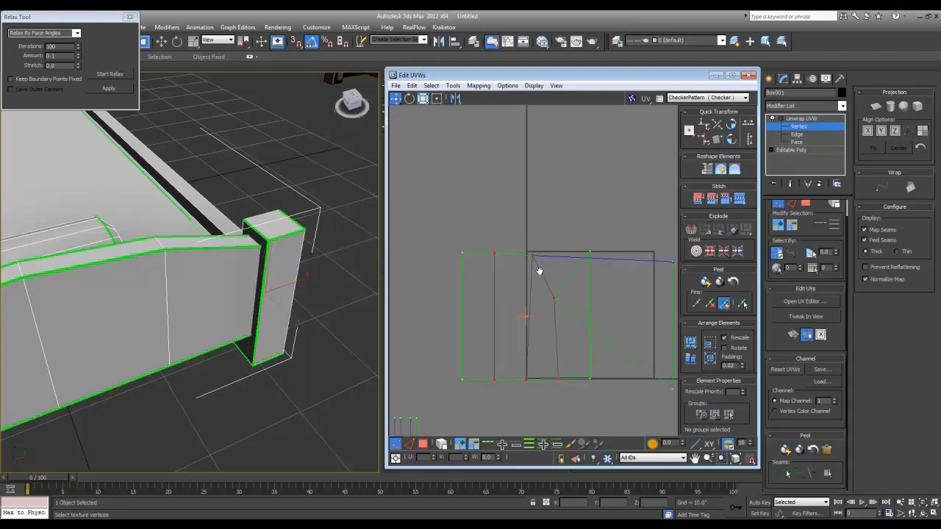
pyautogui.moveTo(539, 269); pyautogui.dragTo(523, 271, button='middle')
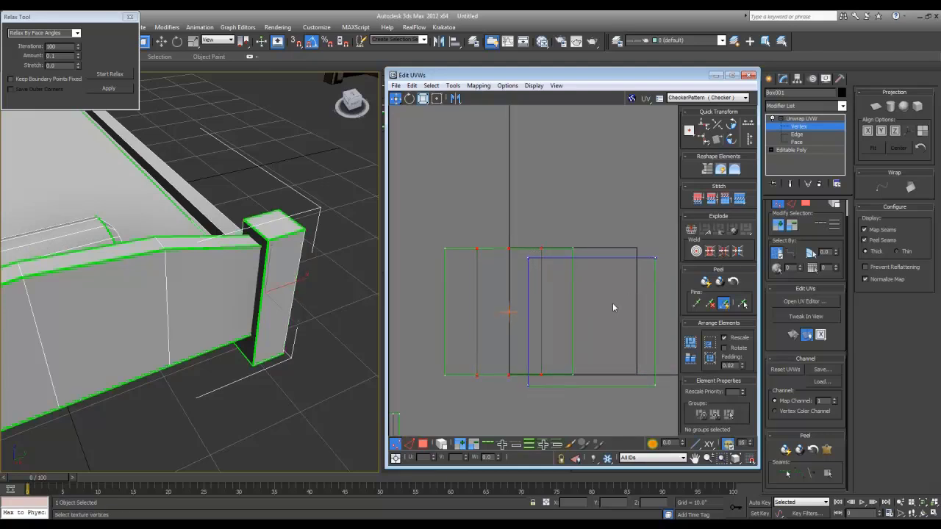
# Move the headboard post's top cap shell above the unfolded side strip and select a cap edge on the model to compare them.
pyautogui.press('3')
pyautogui.moveTo(616, 287); pyautogui.dragTo(557, 133)
pyautogui.keyDown('alt'); pyautogui.moveTo(239, 259); pyautogui.dragTo(278, 239, button='middle'); pyautogui.keyUp('alt')
pyautogui.press('2')
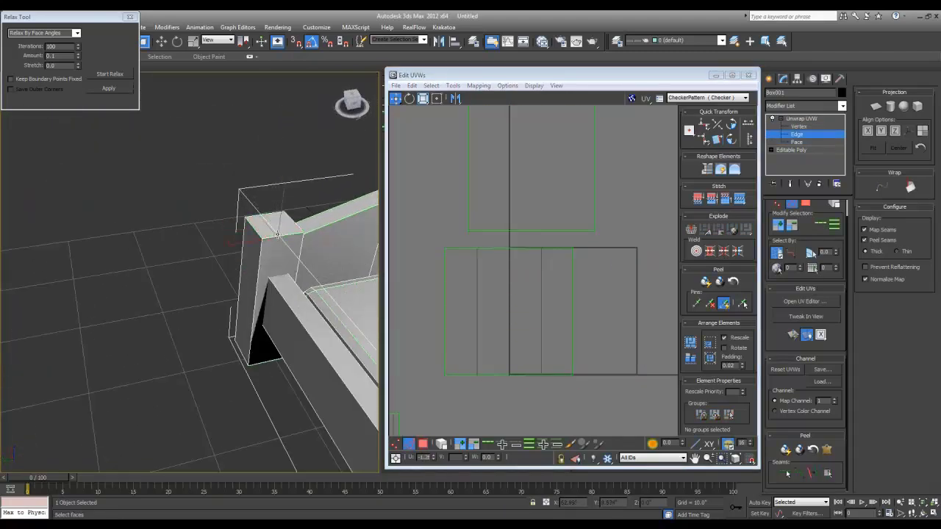
pyautogui.click(277, 234)
pyautogui.moveTo(473, 237); pyautogui.dragTo(471, 335, button='middle')
# Match the cap's edges on the model with the side strip's top edges, and select the cap face.
pyautogui.scroll(-2, 474, 335)
pyautogui.press('3')
pyautogui.click(518, 272)
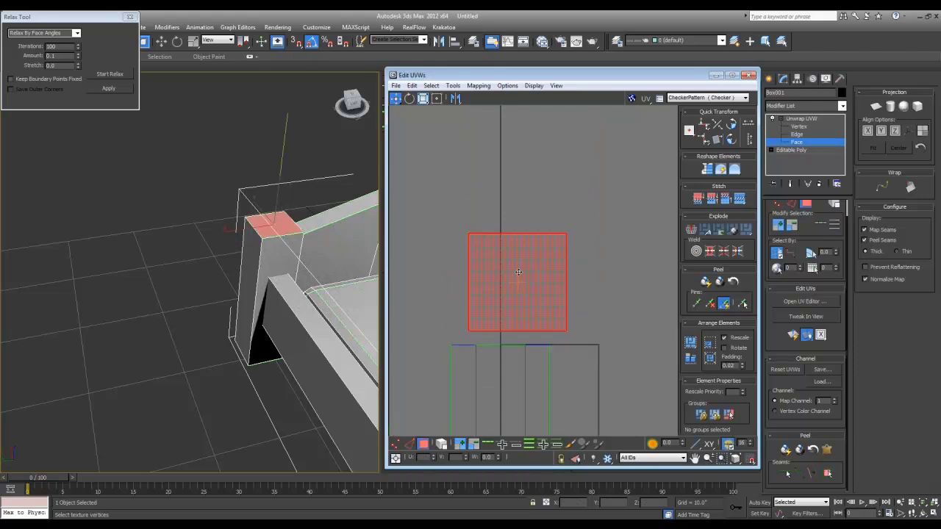
pyautogui.press('2')
pyautogui.click(283, 237)
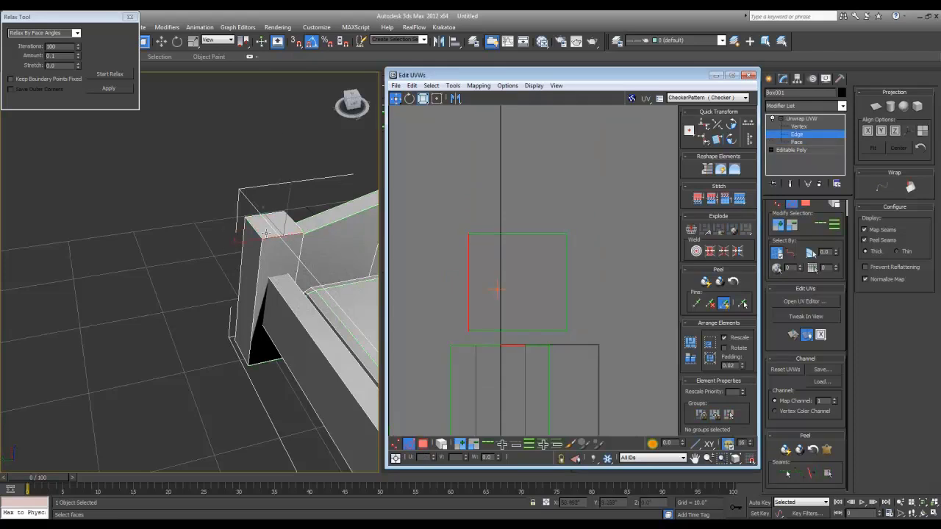
pyautogui.press('3')
pyautogui.click(506, 282)
# Rotate the cap shell, scale it down just above its matching side face, and select their shared edge.
pyautogui.press('e')
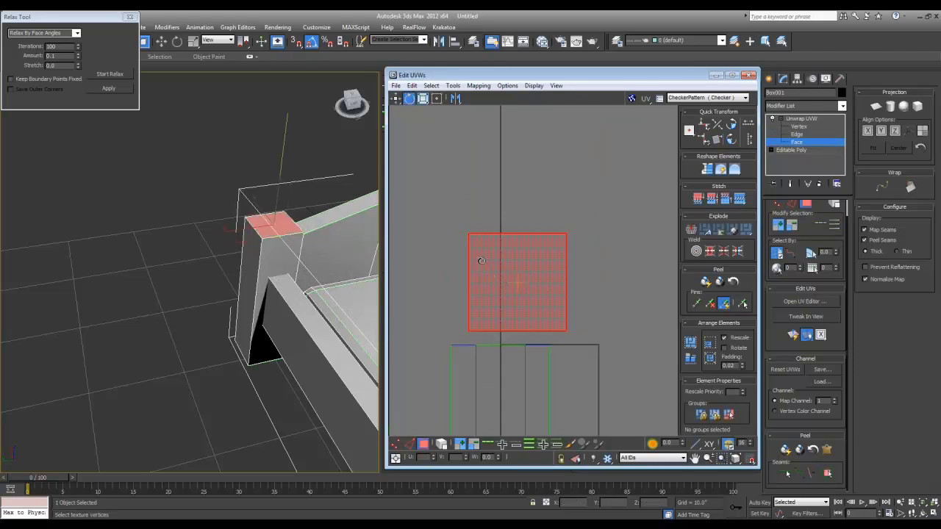
pyautogui.moveTo(485, 270); pyautogui.dragTo(496, 311)
pyautogui.press('r')
pyautogui.moveTo(480, 251); pyautogui.dragTo(511, 322)
pyautogui.press('w')
pyautogui.press('2')
pyautogui.click(512, 343)
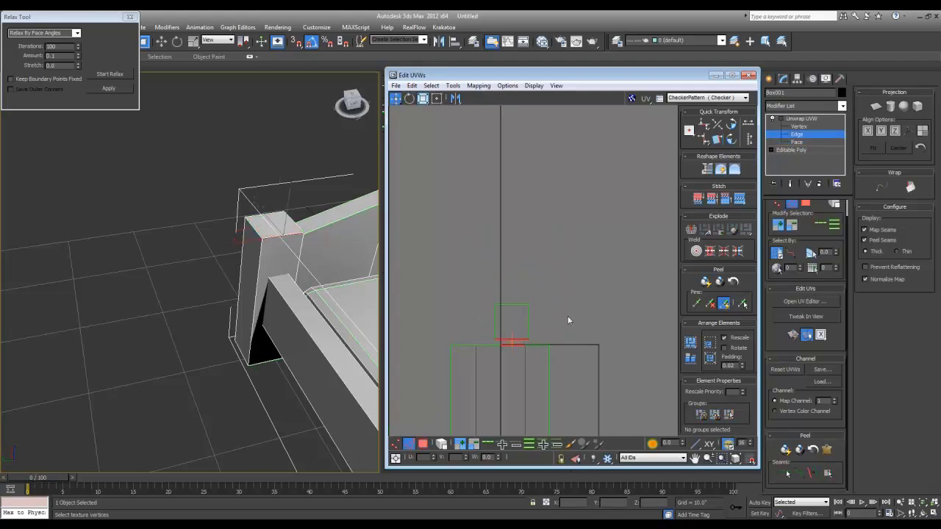
# Stitch the cap to the side strip along the shared edge and relax the whole post shell.
pyautogui.click(711, 199)
pyautogui.scroll(-3, 580, 327)
pyautogui.press('3')
pyautogui.moveTo(600, 324); pyautogui.dragTo(491, 187)
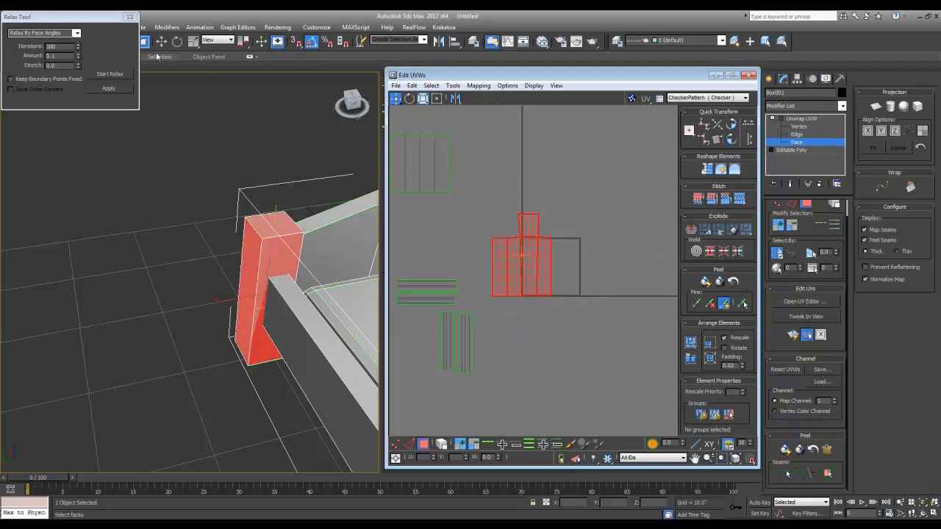
pyautogui.click(581, 235)
pyautogui.moveTo(567, 269); pyautogui.dragTo(578, 237, button='middle')
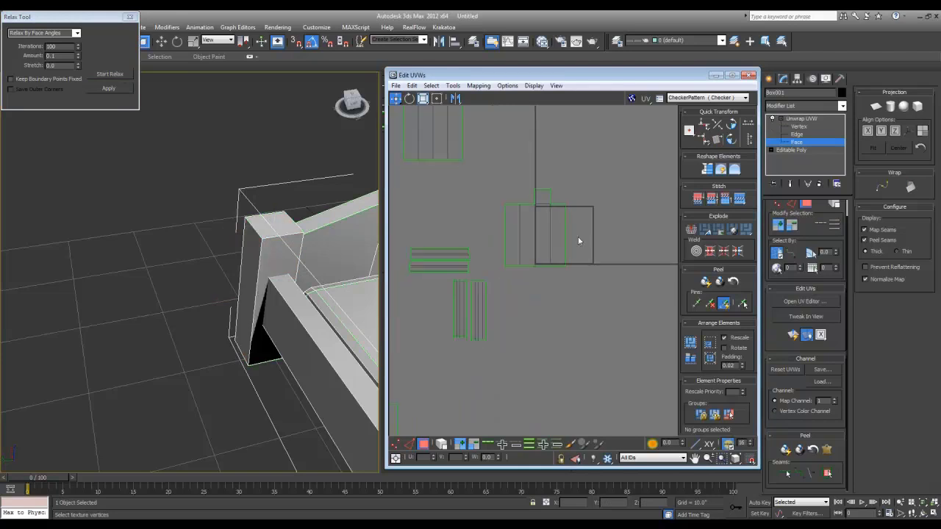
# Move the relaxed headboard post shell beside the other finished corner post shells.
pyautogui.scroll(-3, 579, 233)
pyautogui.moveTo(600, 193); pyautogui.dragTo(560, 227)
pyautogui.moveTo(530, 261); pyautogui.dragTo(529, 261)
pyautogui.moveTo(555, 232); pyautogui.dragTo(501, 351)
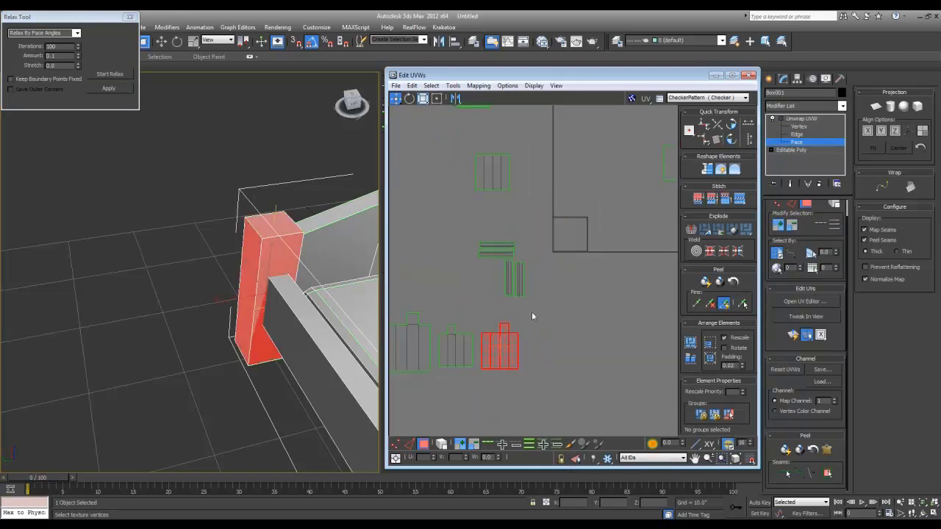
# Locate the remaining headboard corner post on the bed and select its stacked UV shells.
pyautogui.scroll(-3, 532, 312)
pyautogui.moveTo(531, 258); pyautogui.dragTo(493, 300, button='middle')
pyautogui.moveTo(449, 251); pyautogui.dragTo(447, 251)
pyautogui.scroll(2, 314, 297)
pyautogui.scroll(-5, 330, 307)
pyautogui.moveTo(338, 309); pyautogui.dragTo(268, 316, button='middle')
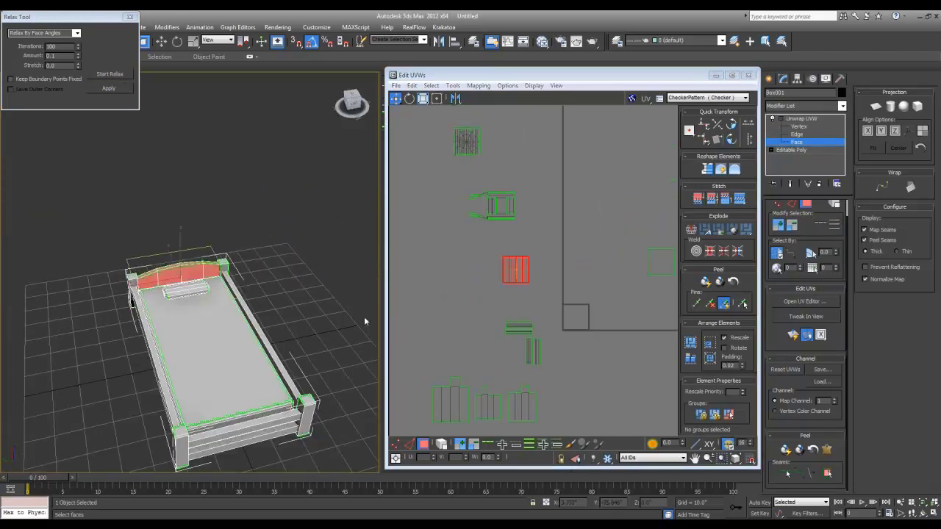
pyautogui.moveTo(630, 227); pyautogui.dragTo(673, 292)
pyautogui.moveTo(588, 244); pyautogui.dragTo(543, 226, button='middle')
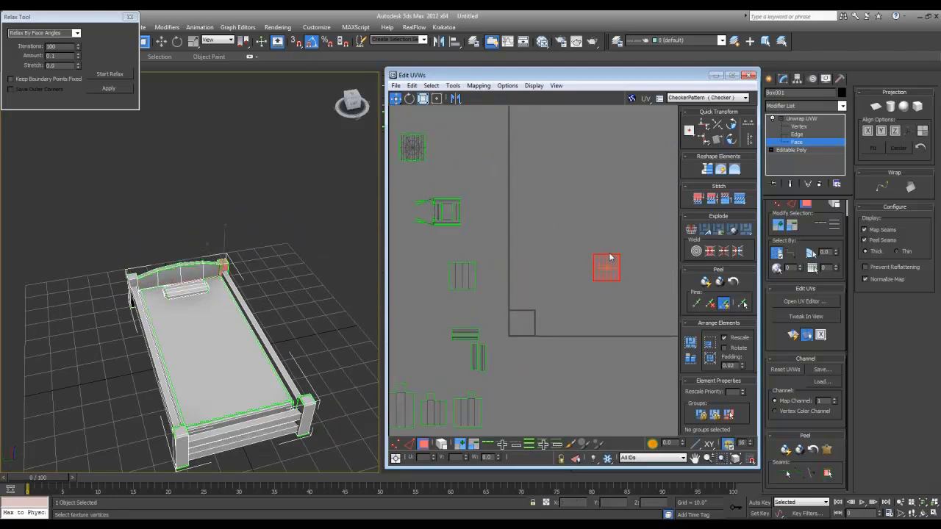
# Apply Unfold Mapping to the side faces of the last headboard corner post.
pyautogui.click(225, 262)
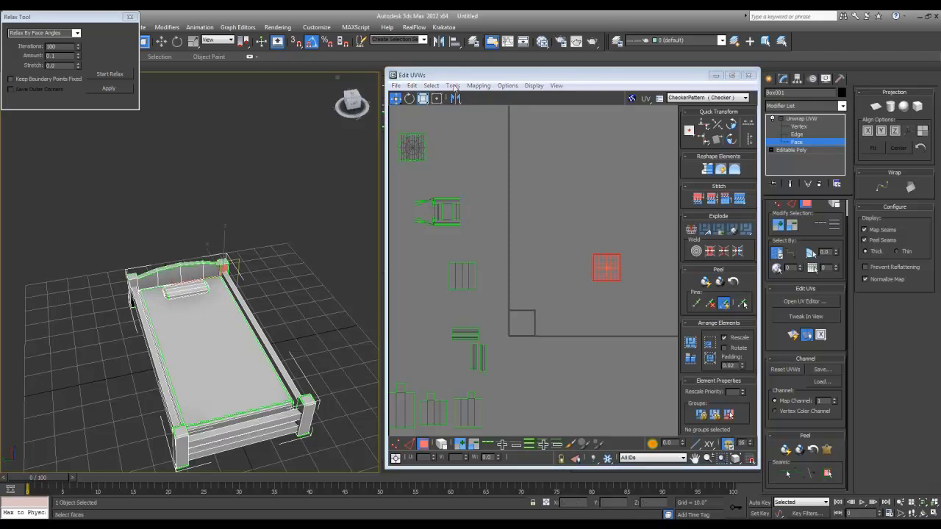
pyautogui.click(477, 86)
pyautogui.click(499, 123)
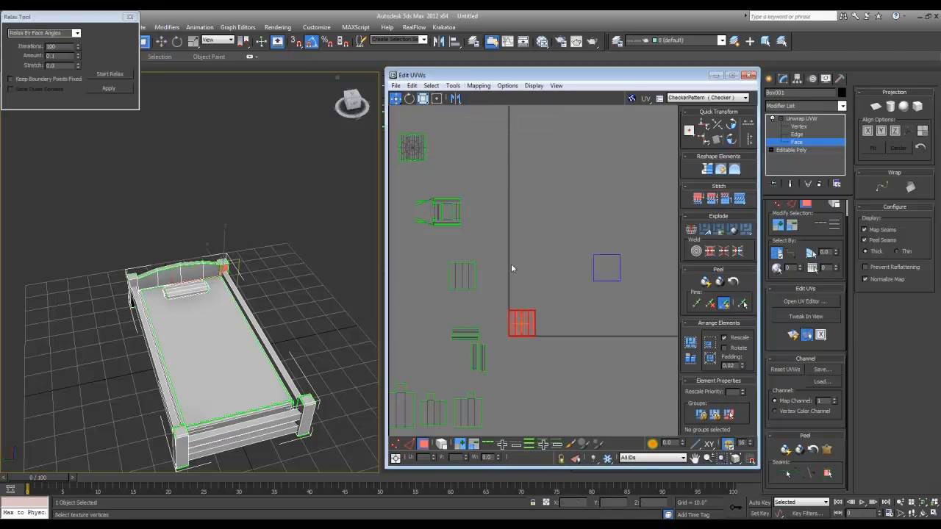
# Select the unfolded strip's vertices and bring the last headboard post into close view for comparison.
pyautogui.scroll(3, 510, 264)
pyautogui.press('2')
pyautogui.press('1')
pyautogui.moveTo(508, 330); pyautogui.dragTo(550, 405)
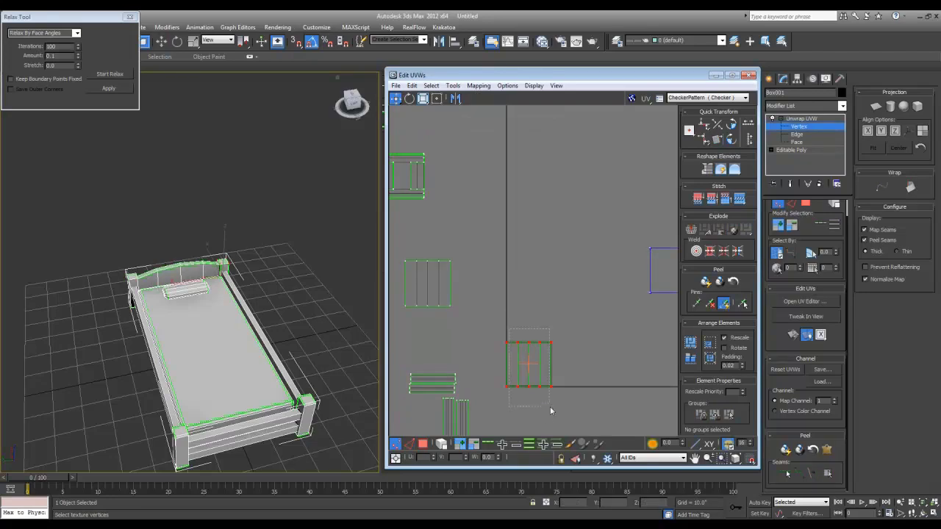
pyautogui.keyDown('alt'); pyautogui.moveTo(301, 277); pyautogui.dragTo(208, 308, button='middle'); pyautogui.keyUp('alt')
pyautogui.scroll(6, 211, 296)
pyautogui.keyDown('alt'); pyautogui.moveTo(282, 303); pyautogui.dragTo(353, 292, button='middle'); pyautogui.keyUp('alt')
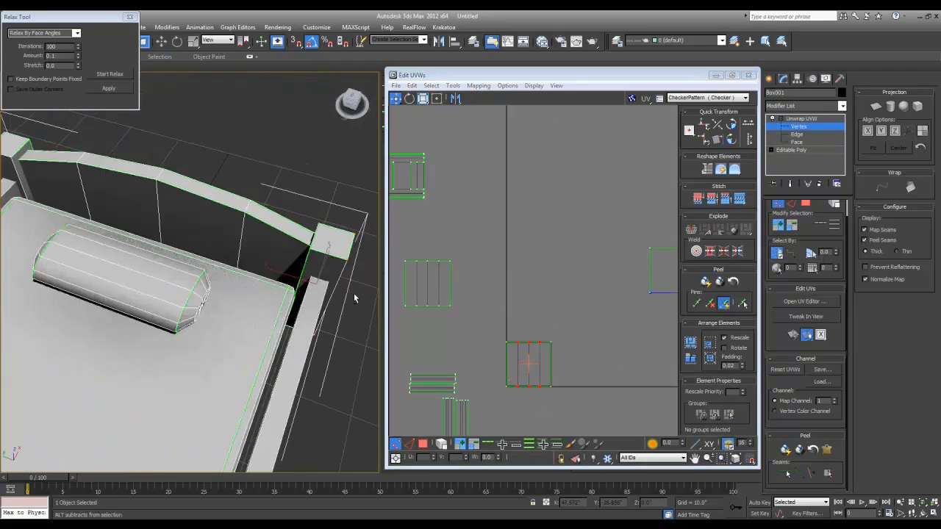
# Separate two adjacent side faces of the last post, move them to the strip's opposite end, and weld the joining vertices.
pyautogui.press('3')
pyautogui.click(538, 350)
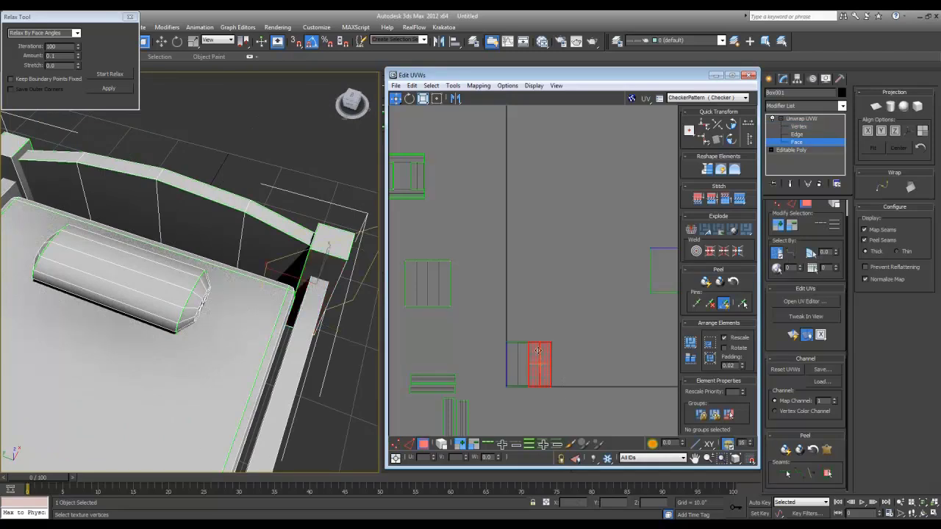
pyautogui.rightClick(538, 352)
pyautogui.click(510, 380)
pyautogui.moveTo(539, 361); pyautogui.dragTo(495, 361)
pyautogui.press('1')
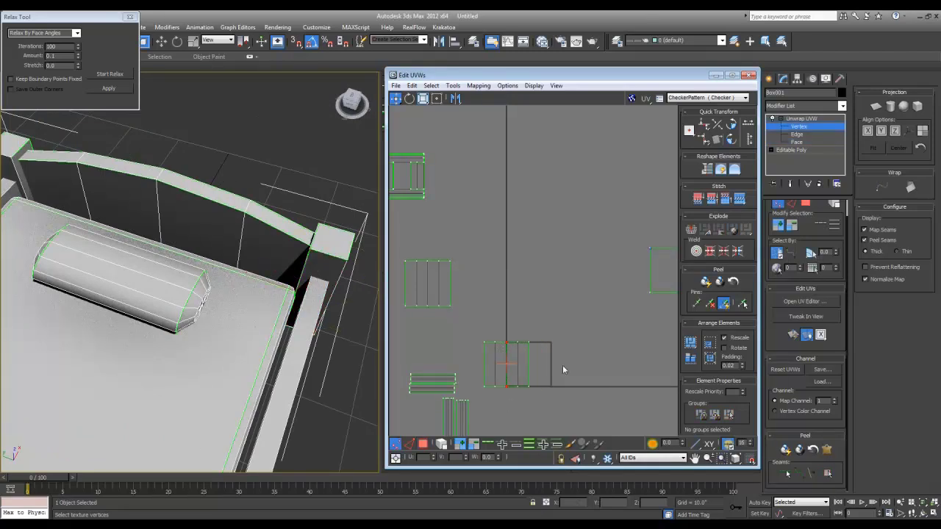
pyautogui.scroll(-2, 602, 320)
# Arrange the last post's shells so the square cap sits directly above the welded side strip.
pyautogui.press('3')
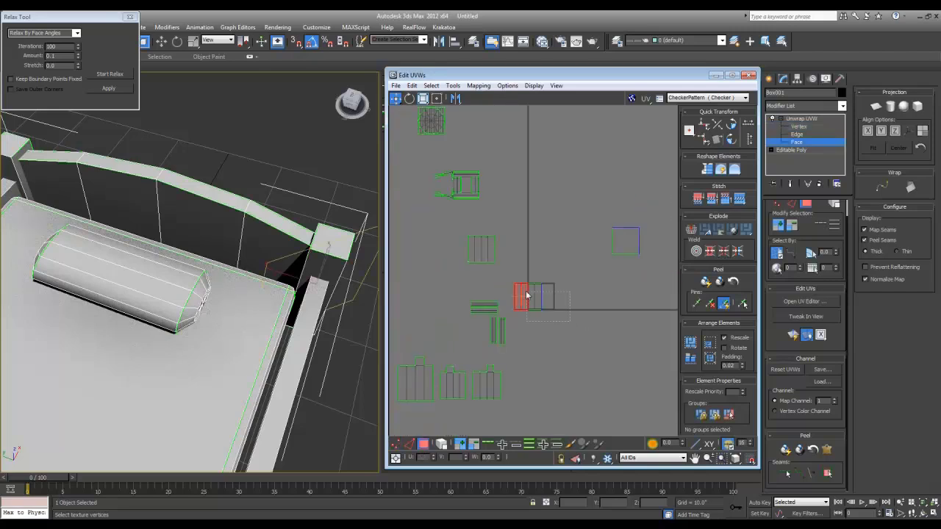
pyautogui.moveTo(506, 270); pyautogui.dragTo(506, 269)
pyautogui.moveTo(528, 300); pyautogui.dragTo(546, 255)
pyautogui.scroll(6, 546, 254)
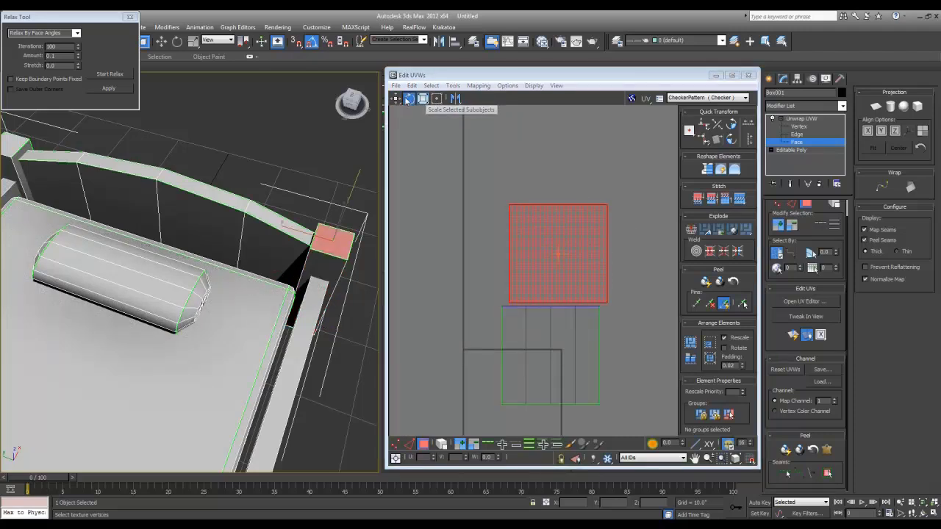
# Scale down the last post's cap shell and rotate it 90 degrees so its shared edge faces the side strip.
pyautogui.press('r')
pyautogui.moveTo(533, 219); pyautogui.dragTo(571, 295)
pyautogui.press('2')
pyautogui.click(322, 250)
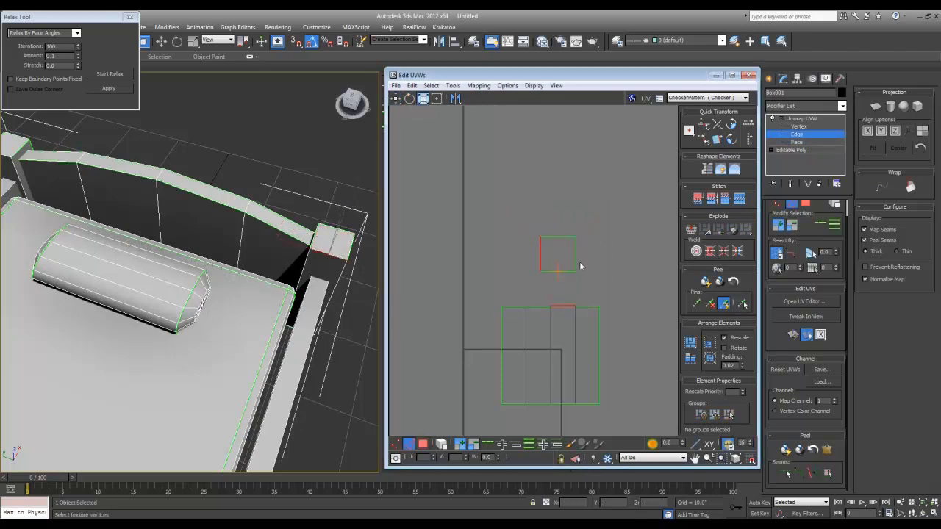
pyautogui.press('3')
pyautogui.press('e')
pyautogui.moveTo(557, 247); pyautogui.dragTo(546, 263)
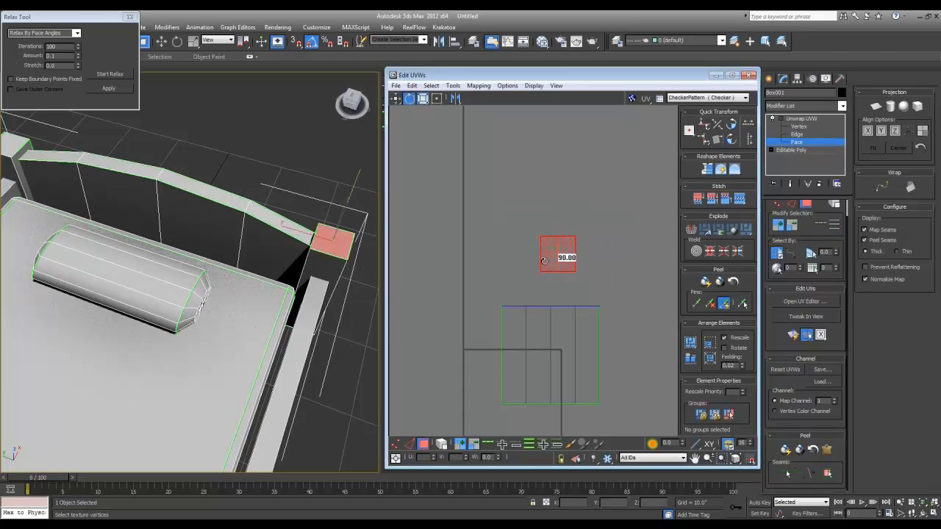
# Stitch the cap to the last post's side strip and relax the combined shell by face angles.
pyautogui.press('2')
pyautogui.click(713, 198)
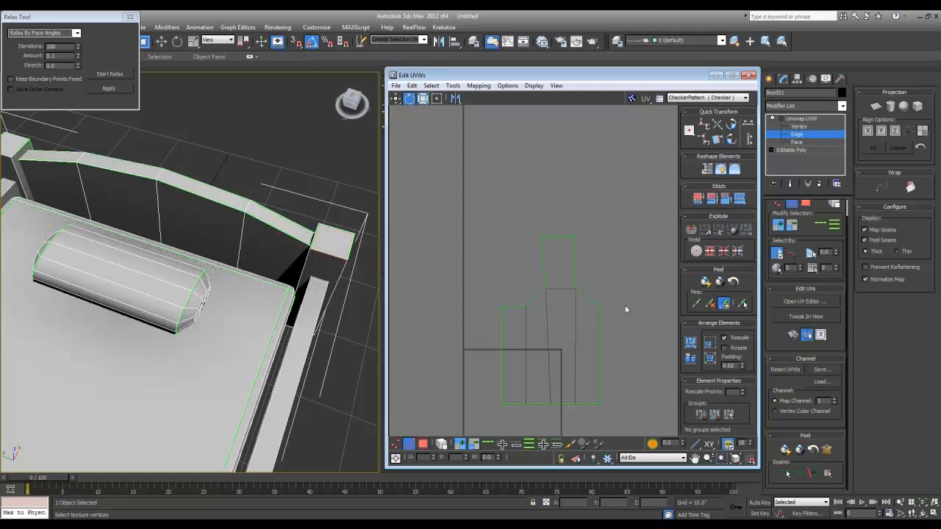
pyautogui.scroll(-4, 590, 300)
pyautogui.press('3')
pyautogui.moveTo(620, 310); pyautogui.dragTo(530, 192)
pyautogui.click(126, 76)
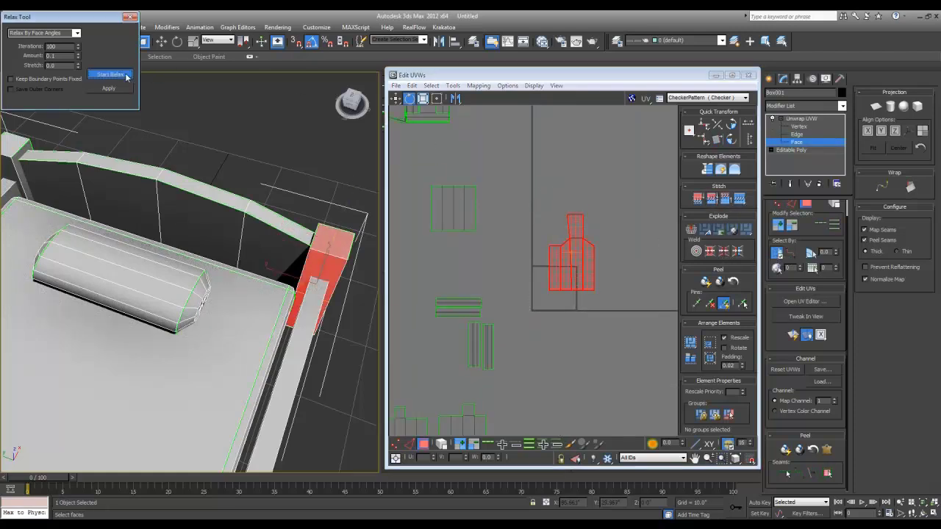
pyautogui.click(126, 76)
# Move the last post's relaxed shell beside the other three corner post shells.
pyautogui.moveTo(502, 283); pyautogui.dragTo(505, 213, button='middle')
pyautogui.scroll(-3, 504, 214)
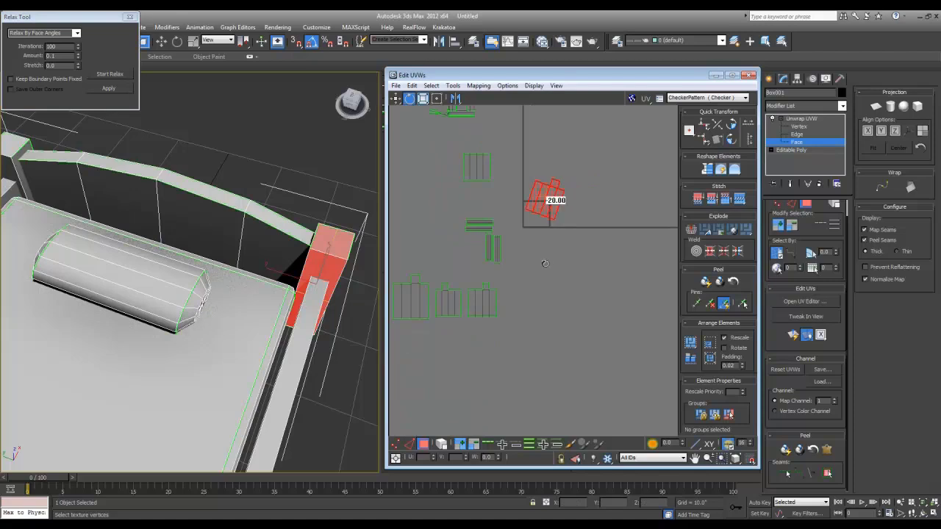
pyautogui.press('w')
pyautogui.moveTo(541, 195); pyautogui.dragTo(523, 298)
# Select all four corner post shells, relax them together by face angles, and adjust their position in the row.
pyautogui.moveTo(563, 329); pyautogui.dragTo(442, 300)
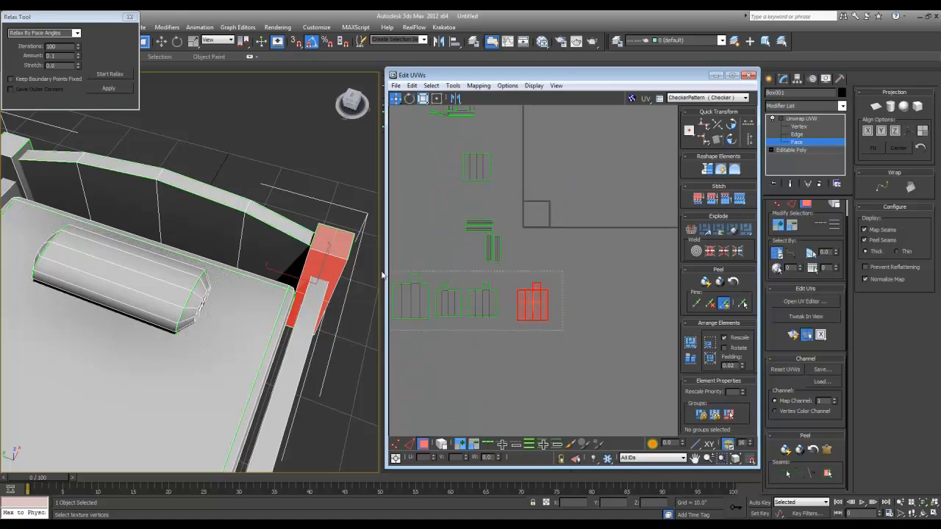
pyautogui.moveTo(382, 274); pyautogui.dragTo(384, 275)
pyautogui.click(117, 75)
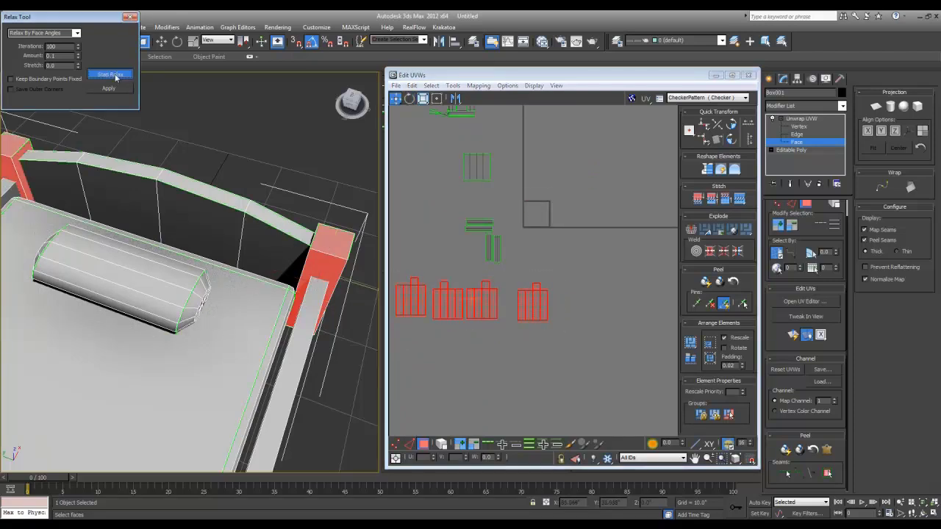
pyautogui.click(117, 75)
pyautogui.click(570, 292)
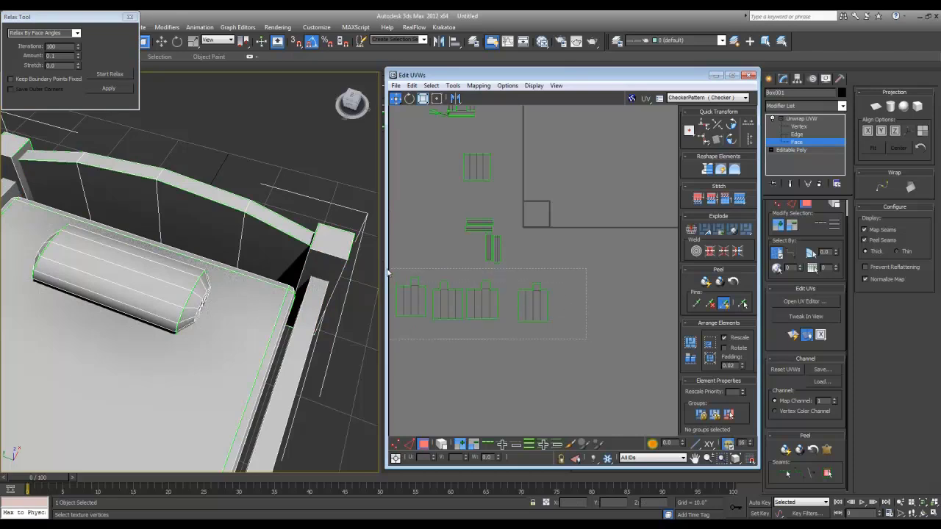
pyautogui.moveTo(388, 274); pyautogui.dragTo(387, 274)
pyautogui.moveTo(439, 296)
pyautogui.mouseDown()
pyautogui.moveTo(457, 319)
pyautogui.moveTo(598, 222)
pyautogui.moveTo(501, 305)
pyautogui.moveTo(430, 287)
pyautogui.moveTo(454, 295)
pyautogui.mouseUp()
# Select the headboard panel's UV shell and move it onto the checker square.
pyautogui.scroll(-3, 476, 297)
pyautogui.click(465, 222)
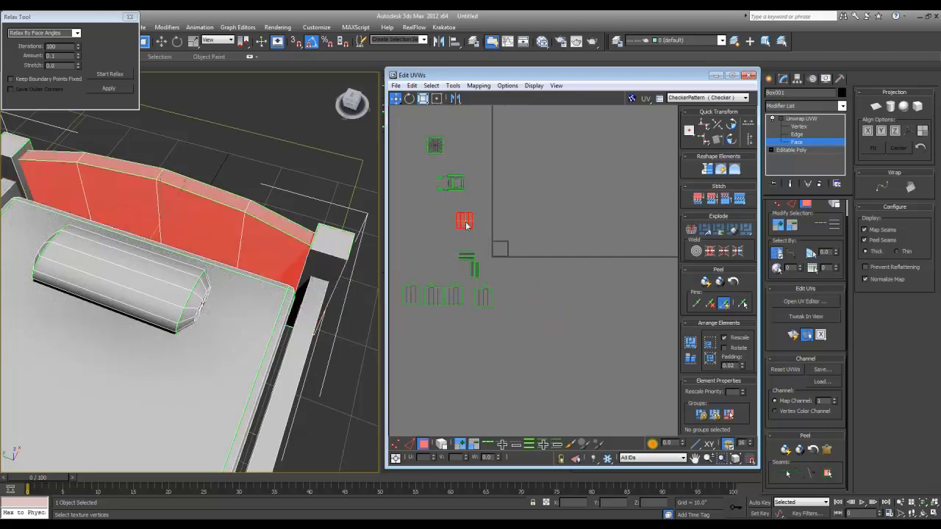
pyautogui.keyDown('alt'); pyautogui.moveTo(303, 270); pyautogui.dragTo(230, 224, button='middle'); pyautogui.keyUp('alt')
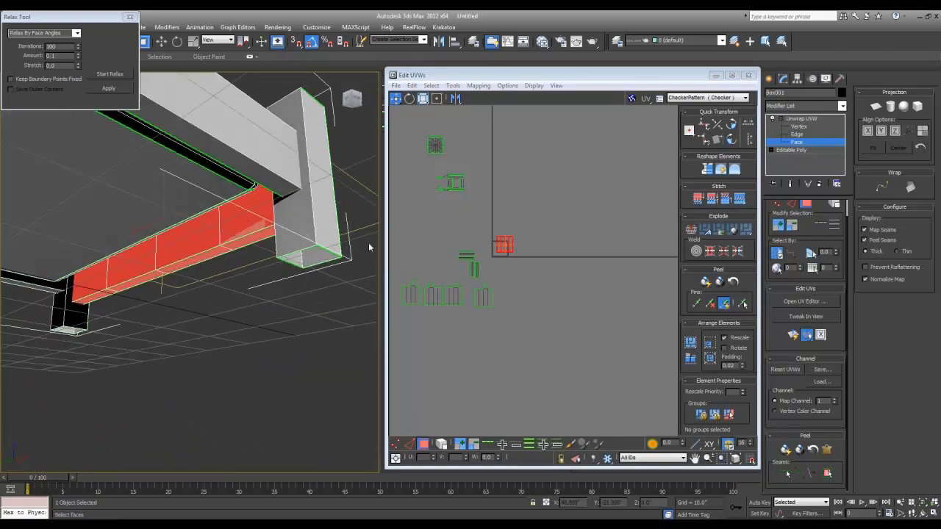
pyautogui.scroll(4, 504, 220)
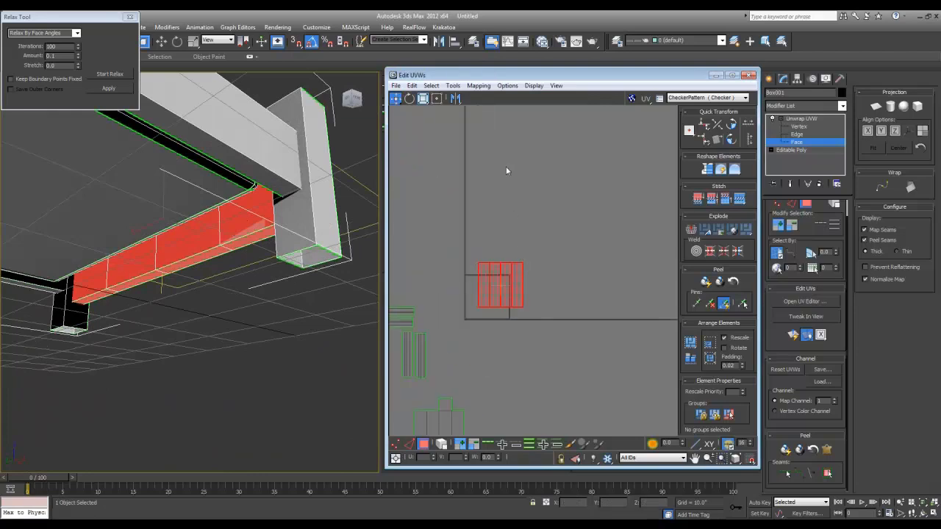
# Try Unfold Mapping on all the headboard panel faces, then undo it.
pyautogui.click(479, 85)
pyautogui.click(499, 122)
pyautogui.press('Return')
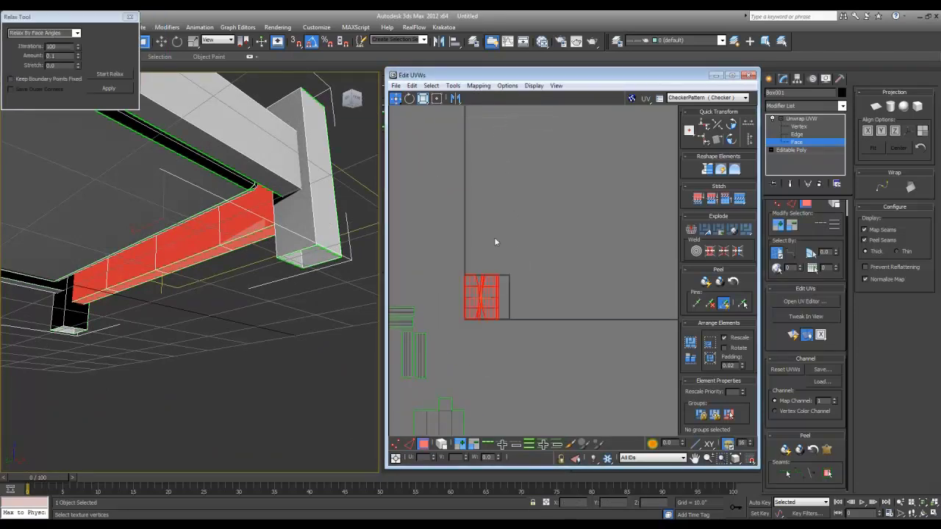
pyautogui.scroll(4, 485, 300)
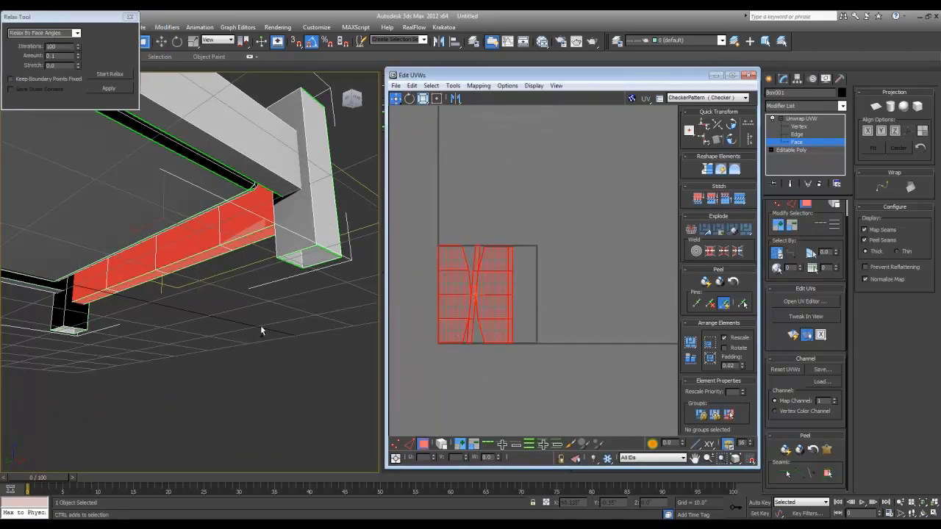
pyautogui.hotkey('ctrl', 'z')
# Deselect the headboard panel's underside faces and move the remaining selected UV faces above the checker square.
pyautogui.keyDown('alt'); pyautogui.moveTo(255, 264); pyautogui.dragTo(283, 214, button='middle'); pyautogui.keyUp('alt')
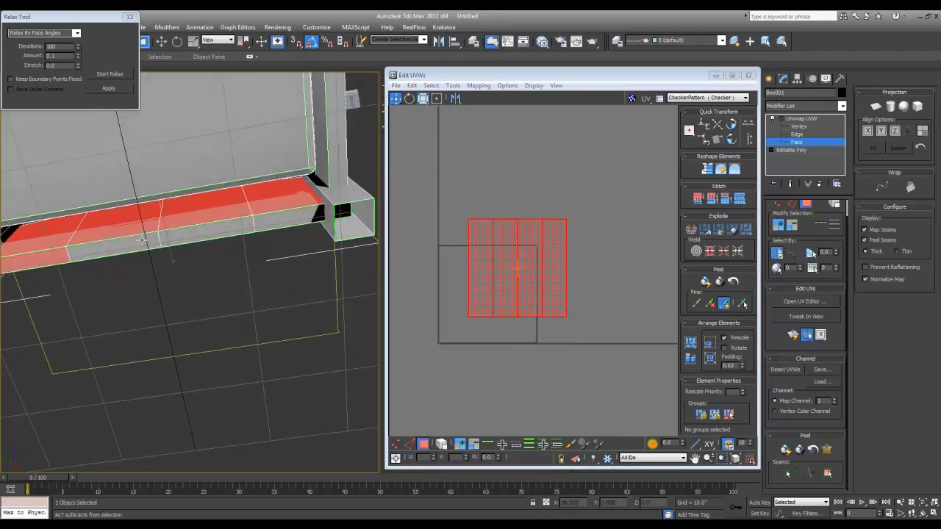
pyautogui.keyDown('alt'); pyautogui.moveTo(159, 299); pyautogui.dragTo(243, 286, button='middle'); pyautogui.keyUp('alt')
pyautogui.scroll(-3, 517, 284)
pyautogui.moveTo(516, 279); pyautogui.dragTo(526, 196)
pyautogui.keyDown('alt'); pyautogui.moveTo(287, 233); pyautogui.dragTo(213, 296, button='middle'); pyautogui.keyUp('alt')
# Try Unfold Mapping on the reduced headboard face selection, then undo both the mapping and the preceding move.
pyautogui.click(477, 87)
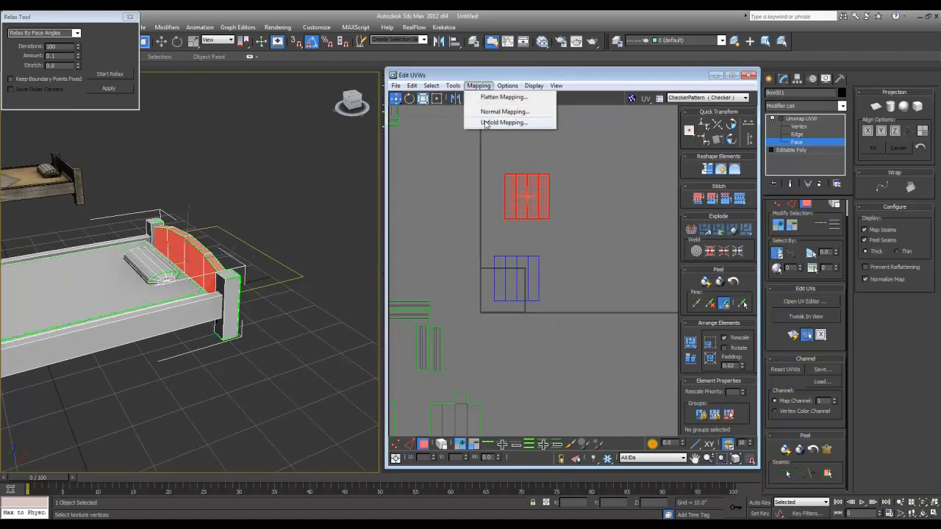
pyautogui.click(487, 121)
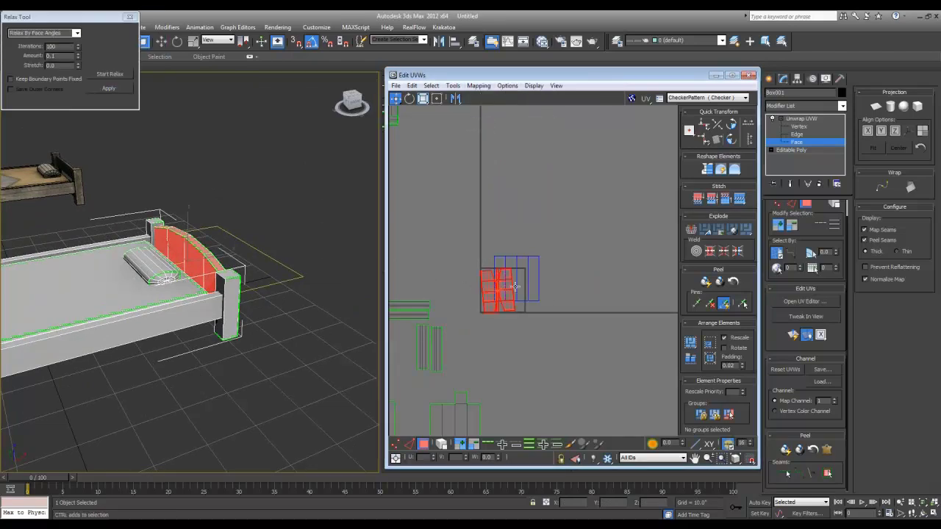
pyautogui.hotkey('ctrl', 'z')
pyautogui.hotkey('ctrl', 'z')
pyautogui.keyDown('alt'); pyautogui.moveTo(263, 280); pyautogui.dragTo(203, 306, button='middle'); pyautogui.keyUp('alt')
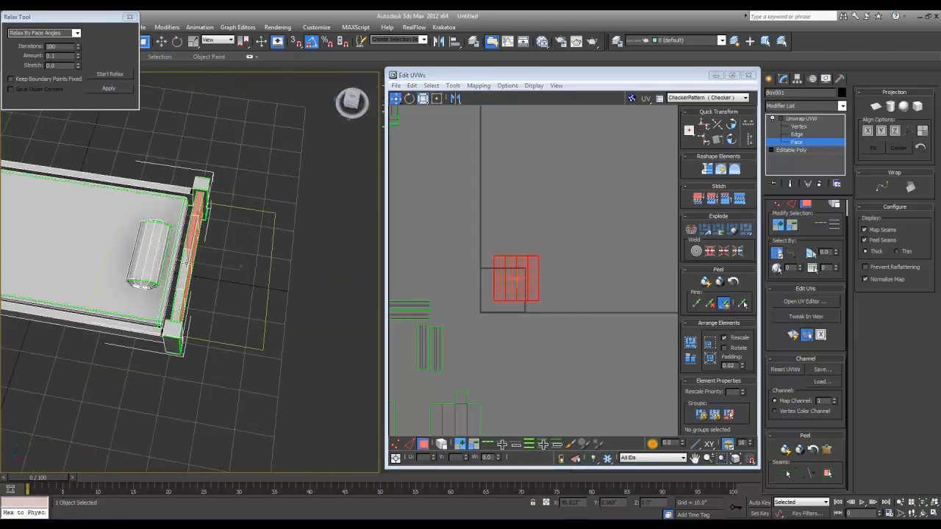
# Deselect the headboard's outer faces and move the selected inner panel faces above the checker square.
pyautogui.keyDown('alt'); pyautogui.moveTo(189, 300); pyautogui.dragTo(188, 218, button='middle'); pyautogui.keyUp('alt')
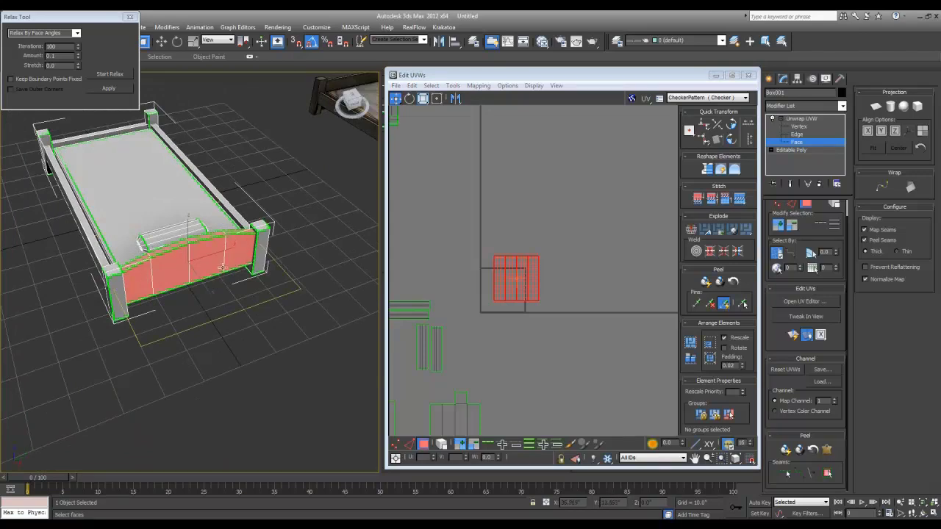
pyautogui.keyDown('alt'); pyautogui.moveTo(252, 261); pyautogui.dragTo(309, 294, button='middle'); pyautogui.keyUp('alt')
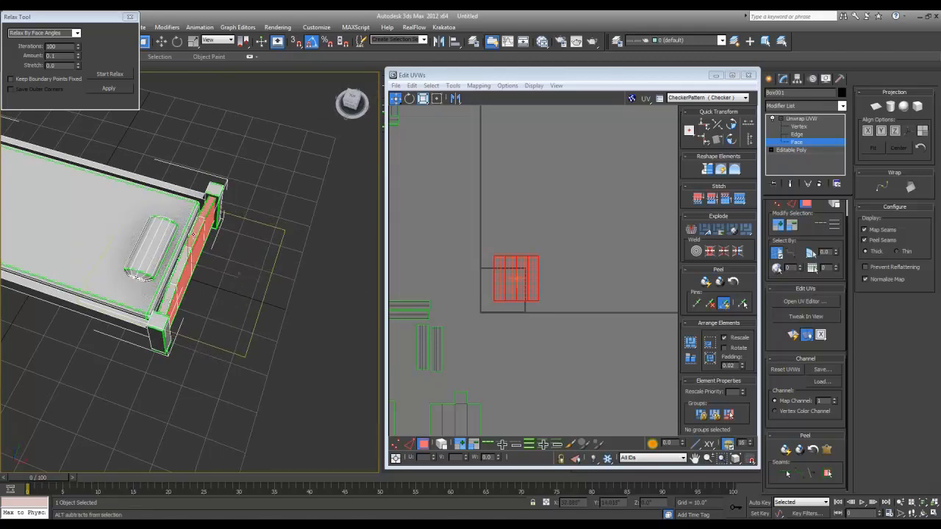
pyautogui.keyDown('alt'); pyautogui.moveTo(193, 235); pyautogui.dragTo(365, 234, button='middle'); pyautogui.keyUp('alt')
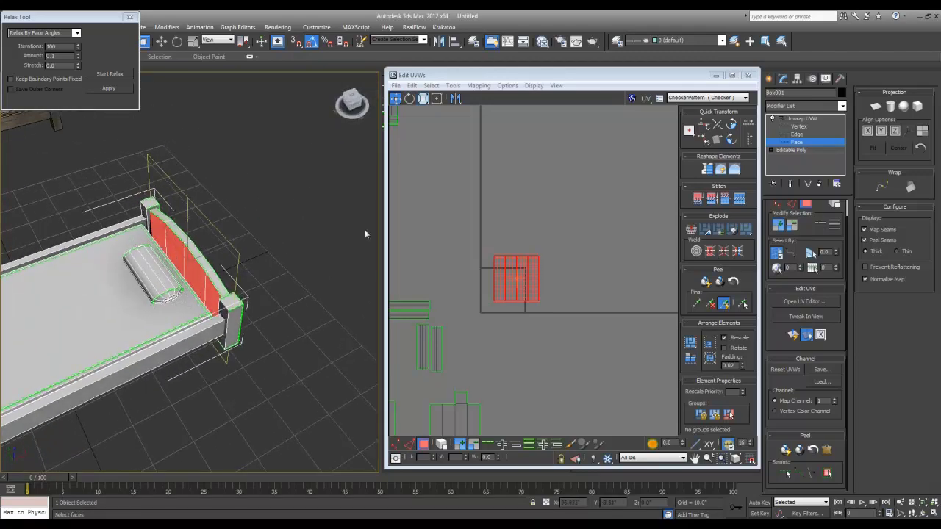
pyautogui.moveTo(519, 289); pyautogui.dragTo(542, 188)
# Add the headboard's outer panel faces to the selection and move both face sets clear of the top strip's UVs.
pyautogui.keyDown('alt'); pyautogui.moveTo(266, 350); pyautogui.dragTo(225, 239, button='middle'); pyautogui.keyUp('alt')
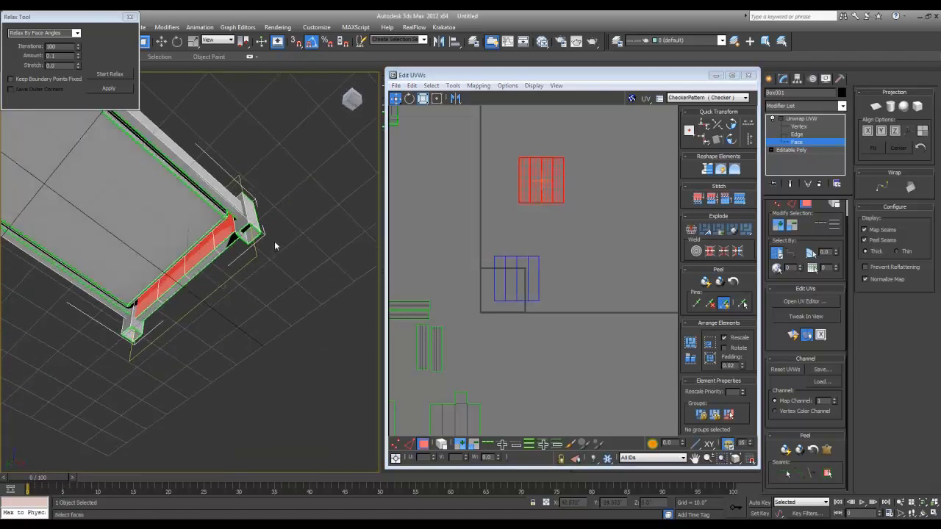
pyautogui.keyDown('ctrl'); pyautogui.click(226, 239); pyautogui.keyUp('ctrl')
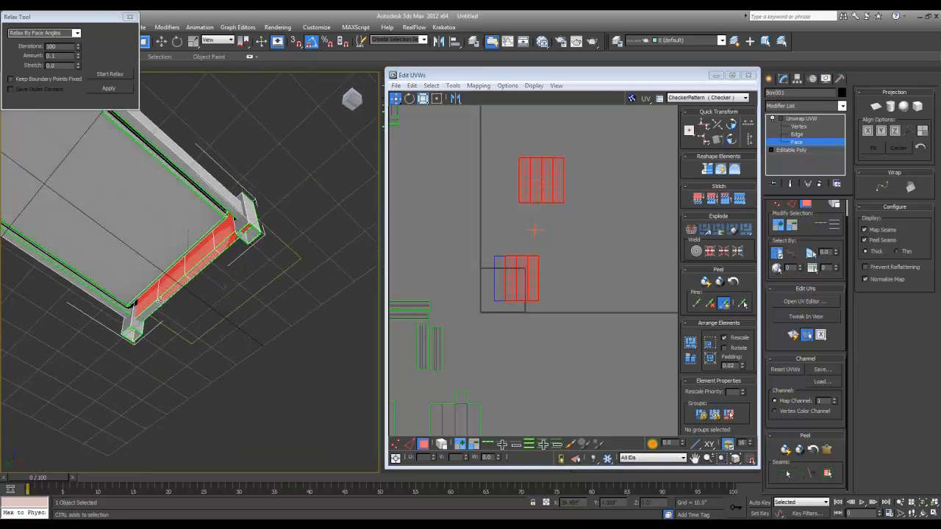
pyautogui.moveTo(525, 179); pyautogui.dragTo(596, 173)
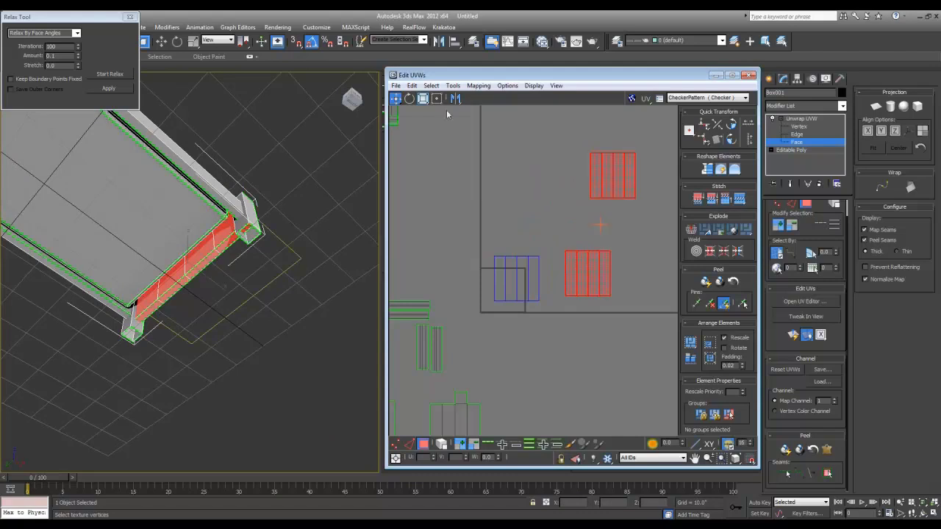
# Apply Unfold Mapping to the selected headboard panel faces and move the unfolded pieces above the checker square.
pyautogui.click(478, 86)
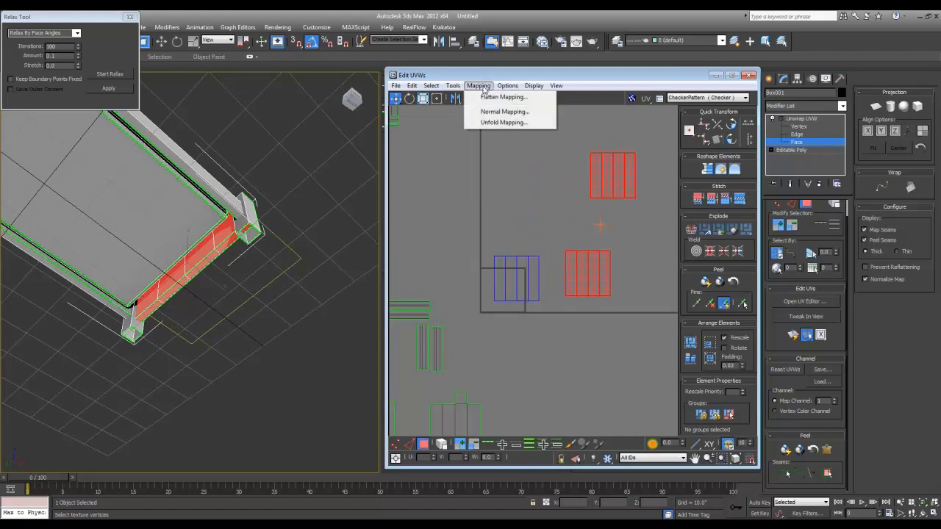
pyautogui.click(500, 126)
pyautogui.press('Return')
pyautogui.moveTo(502, 287); pyautogui.dragTo(502, 202)
# Weld the vertices along the central seam of the unfolded headboard panel pieces.
pyautogui.scroll(4, 502, 202)
pyautogui.press('1')
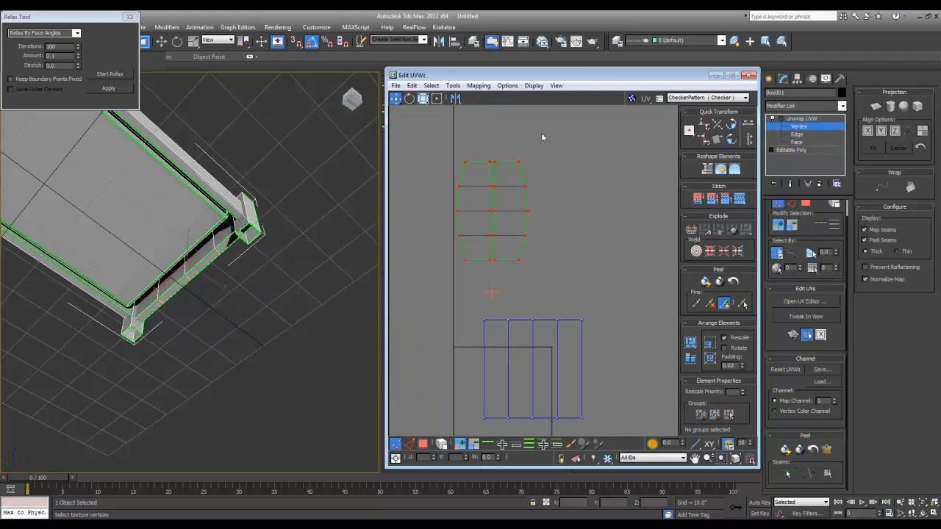
pyautogui.click(720, 254)
pyautogui.keyDown('alt'); pyautogui.moveTo(156, 279); pyautogui.dragTo(156, 355); pyautogui.keyUp('alt')
pyautogui.keyDown('alt'); pyautogui.moveTo(156, 354); pyautogui.dragTo(172, 370, button='middle'); pyautogui.keyUp('alt')
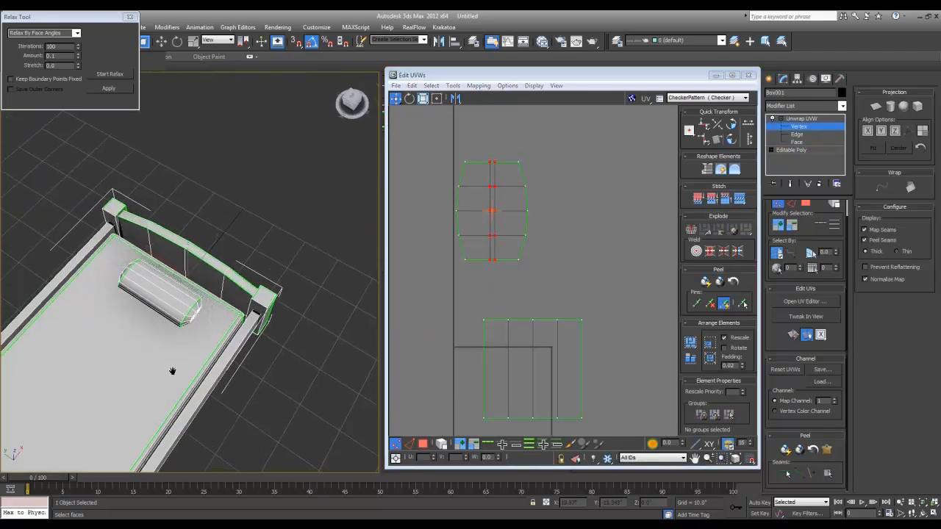
# Select the headboard's top strip faces on the checker square and relax them by face angles.
pyautogui.scroll(4, 172, 371)
pyautogui.scroll(-5, 251, 355)
pyautogui.scroll(-5, 109, 279)
pyautogui.press('3')
pyautogui.moveTo(619, 305); pyautogui.dragTo(460, 437)
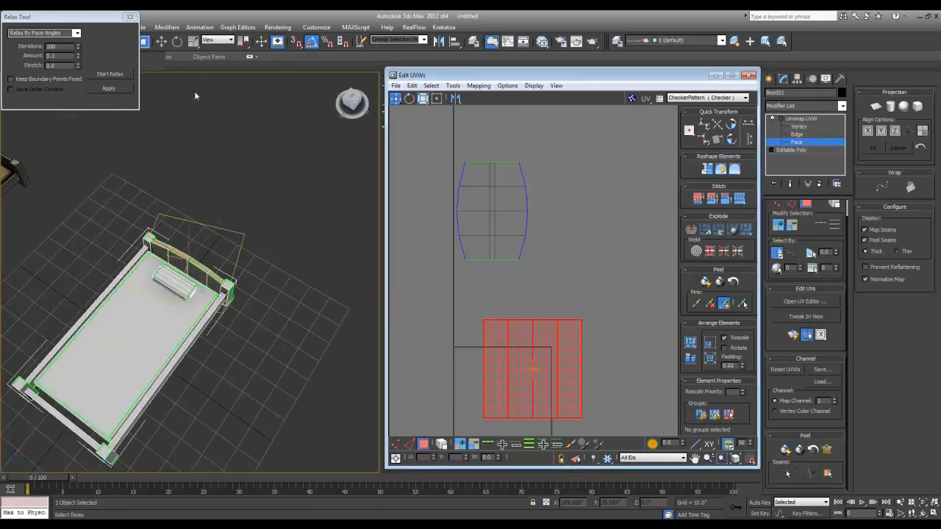
pyautogui.click(111, 74)
pyautogui.click(110, 74)
pyautogui.scroll(-3, 560, 350)
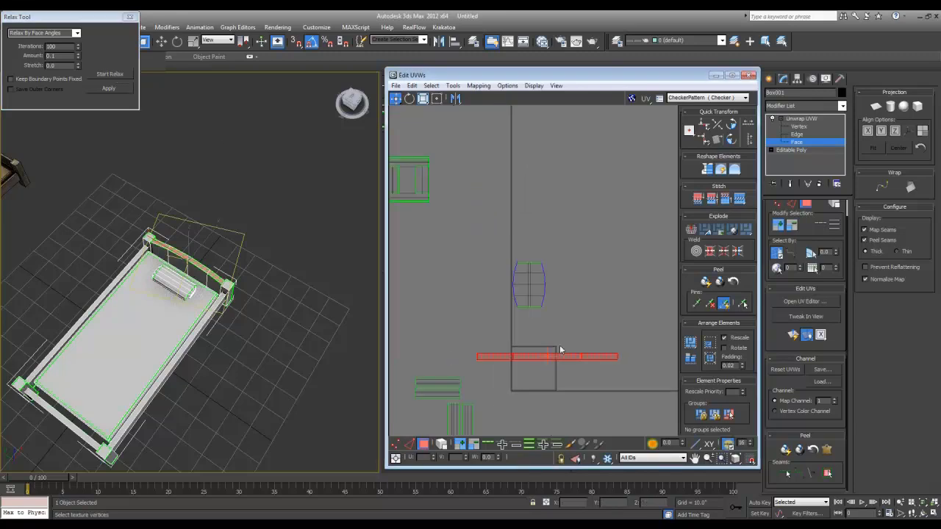
# Rotate the relaxed top strip upright, place it beside the headboard shell and pick a shared edge to check the matching side.
pyautogui.moveTo(557, 365); pyautogui.dragTo(552, 284)
pyautogui.scroll(4, 552, 281)
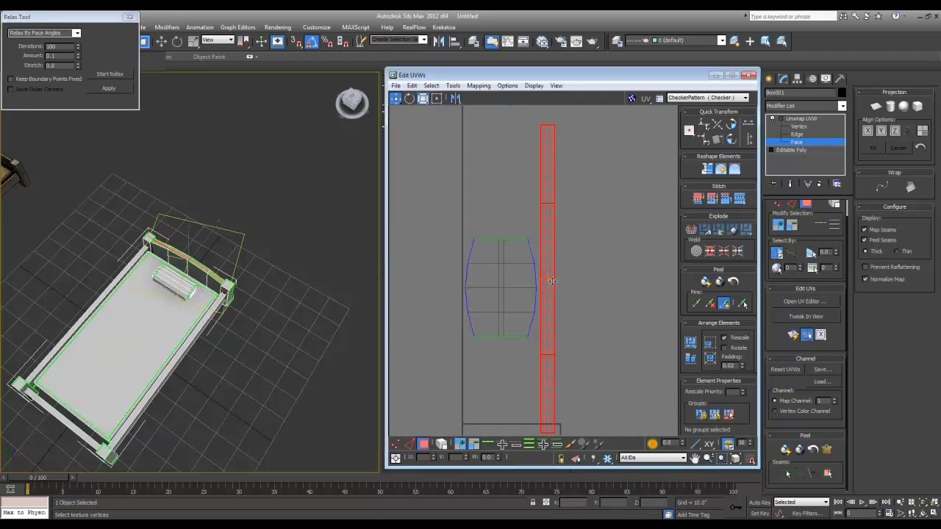
pyautogui.press('2')
pyautogui.click(199, 267)
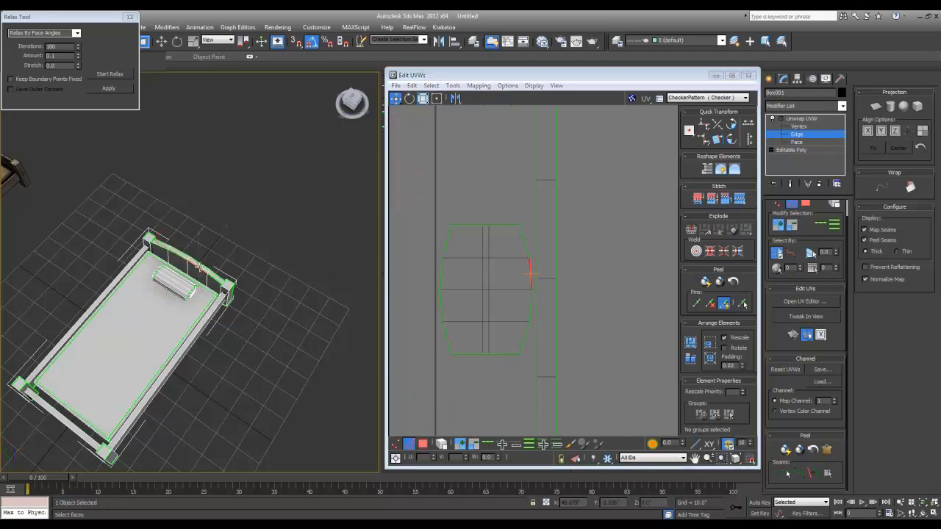
pyautogui.scroll(-3, 524, 284)
# Move the top strip to the opposite side of the headboard shell and check its matching edge on the model.
pyautogui.press('3')
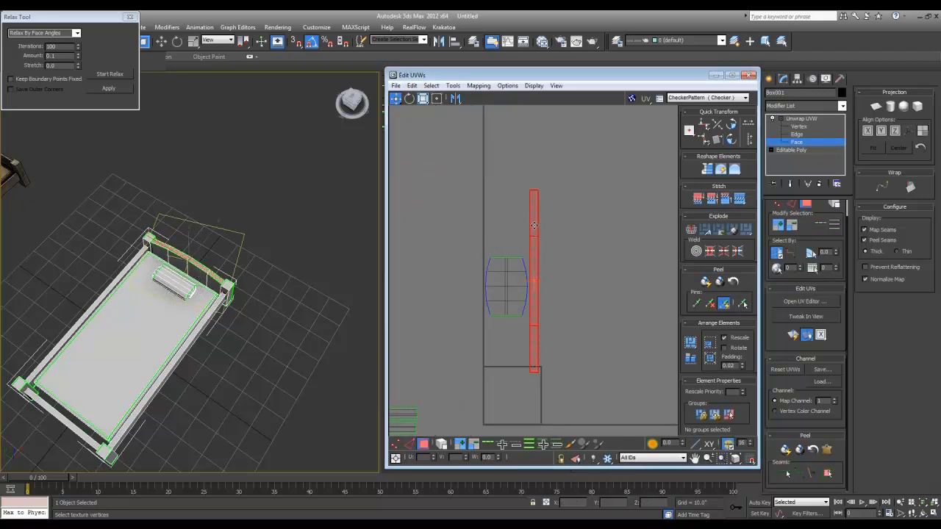
pyautogui.moveTo(534, 281); pyautogui.dragTo(481, 282)
pyautogui.scroll(4, 313, 308)
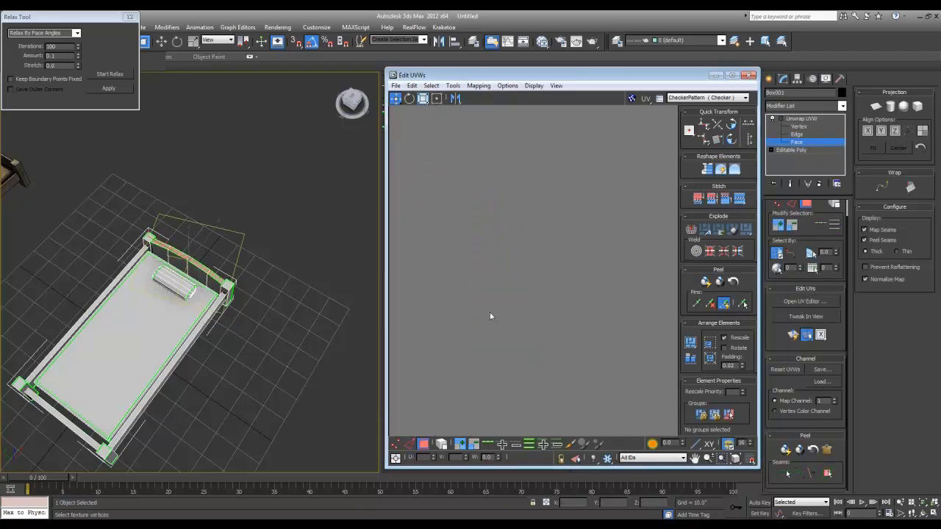
pyautogui.scroll(-3, 566, 325)
pyautogui.moveTo(571, 329); pyautogui.dragTo(500, 330, button='middle')
pyautogui.scroll(-2, 499, 330)
pyautogui.press('2')
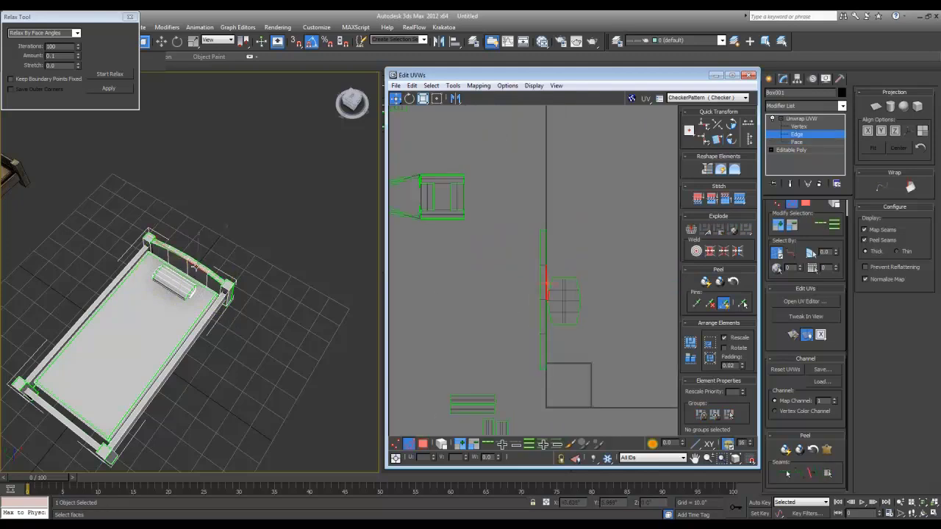
pyautogui.scroll(3, 210, 272)
pyautogui.scroll(-2, 210, 272)
pyautogui.scroll(10, 221, 282)
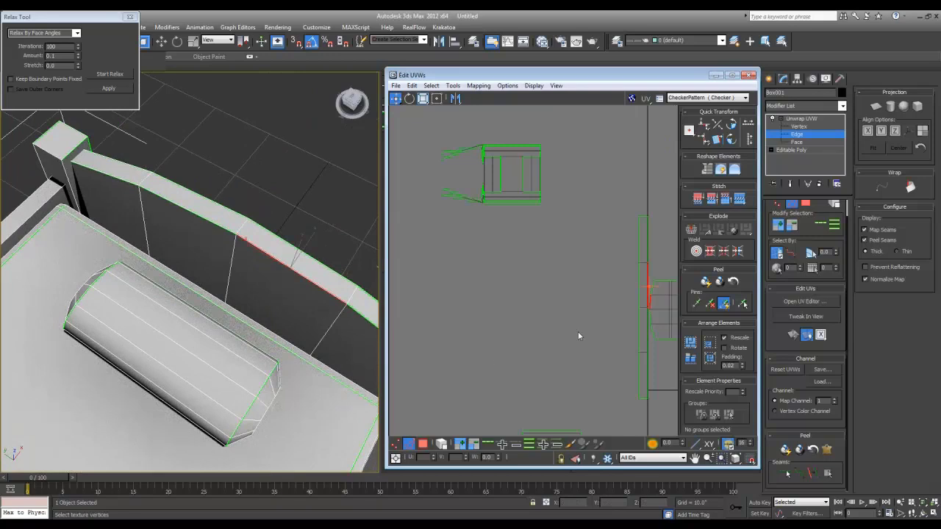
# Join the top strip to the headboard shell along the strip vertices facing it.
pyautogui.moveTo(578, 330); pyautogui.dragTo(460, 294, button='middle')
pyautogui.scroll(2, 460, 294)
pyautogui.press('1')
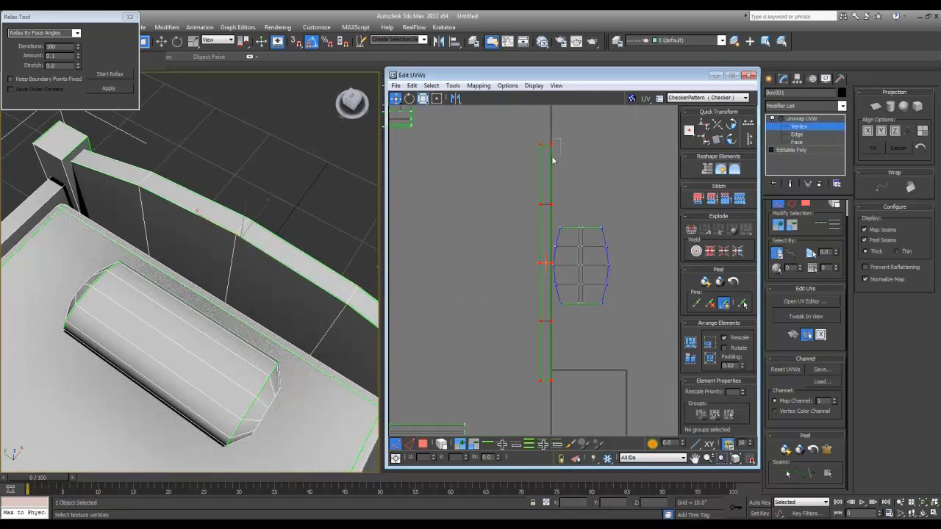
pyautogui.moveTo(549, 390); pyautogui.dragTo(547, 389)
pyautogui.scroll(-2, 610, 332)
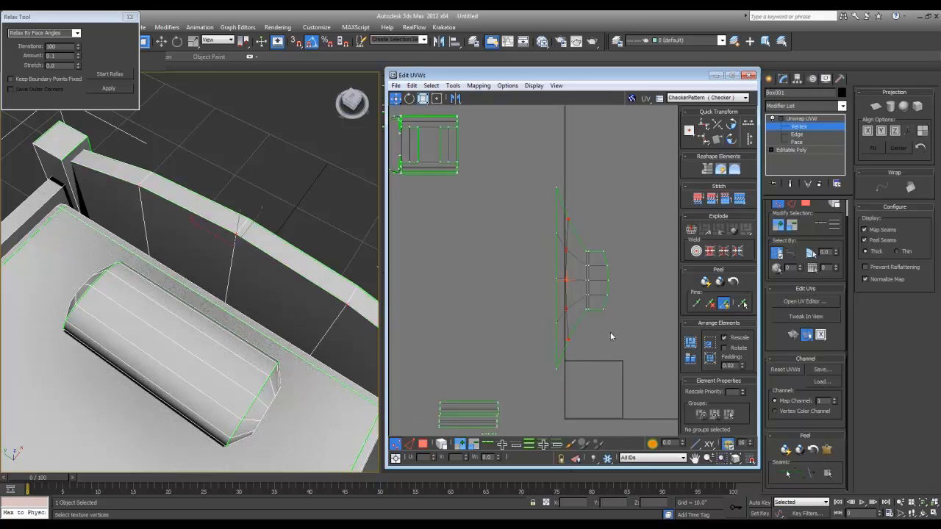
# Select the whole joined headboard shell and relax it by face angles.
pyautogui.press('3')
pyautogui.moveTo(634, 380); pyautogui.dragTo(525, 217)
pyautogui.moveTo(549, 206); pyautogui.dragTo(549, 205)
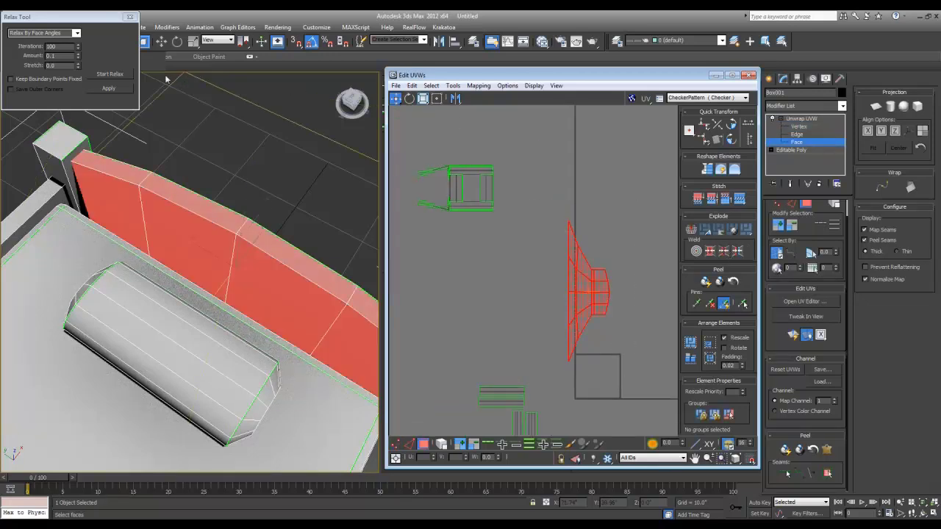
pyautogui.click(111, 75)
pyautogui.click(117, 80)
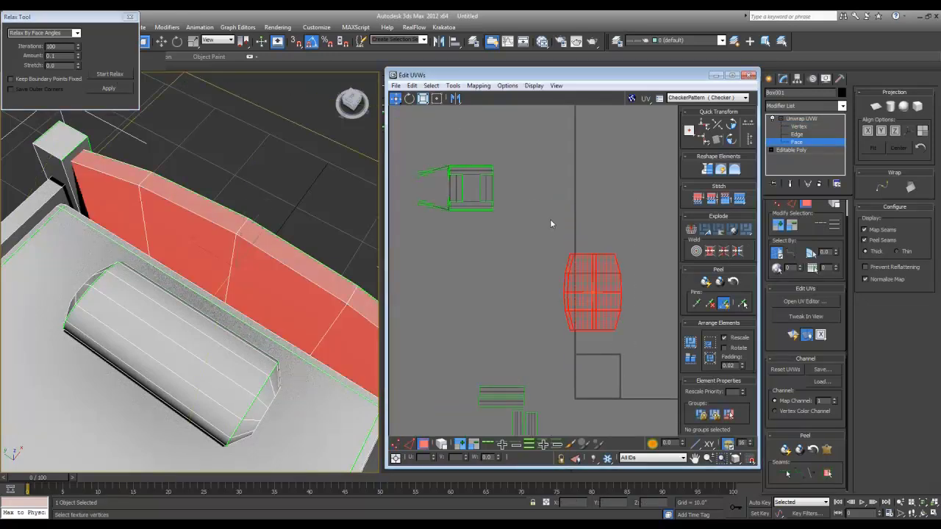
# Move the relaxed headboard shell below the checker square, next to the finished post shells.
pyautogui.click(551, 220)
pyautogui.scroll(-3, 606, 289)
pyautogui.moveTo(609, 291); pyautogui.dragTo(510, 192)
pyautogui.moveTo(562, 238); pyautogui.dragTo(587, 401)
pyautogui.scroll(-3, 592, 371)
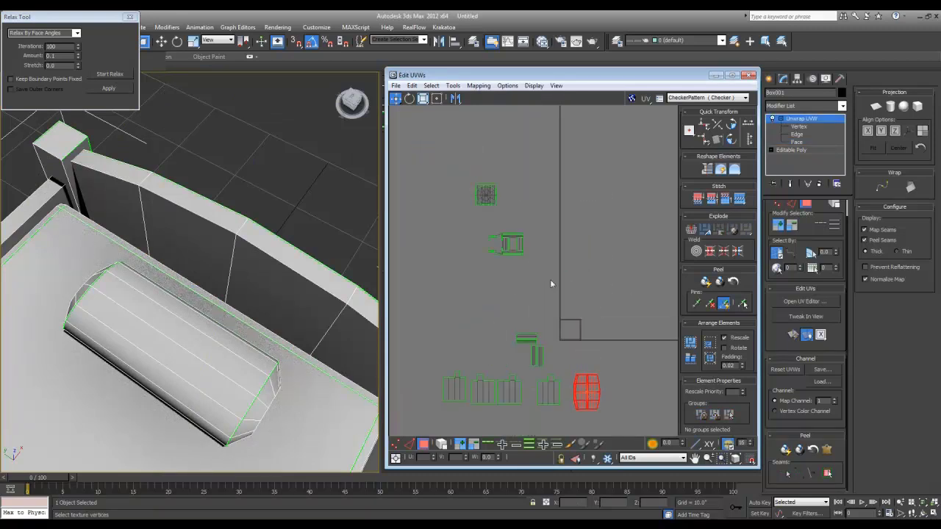
# Select the remaining unprocessed shells one by one to identify their bed parts, ending with the pillow shell.
pyautogui.moveTo(550, 280); pyautogui.dragTo(471, 219)
pyautogui.moveTo(194, 326); pyautogui.dragTo(200, 314, button='middle')
pyautogui.scroll(-5, 201, 315)
pyautogui.keyDown('alt'); pyautogui.moveTo(209, 349); pyautogui.dragTo(287, 287, button='middle'); pyautogui.keyUp('alt')
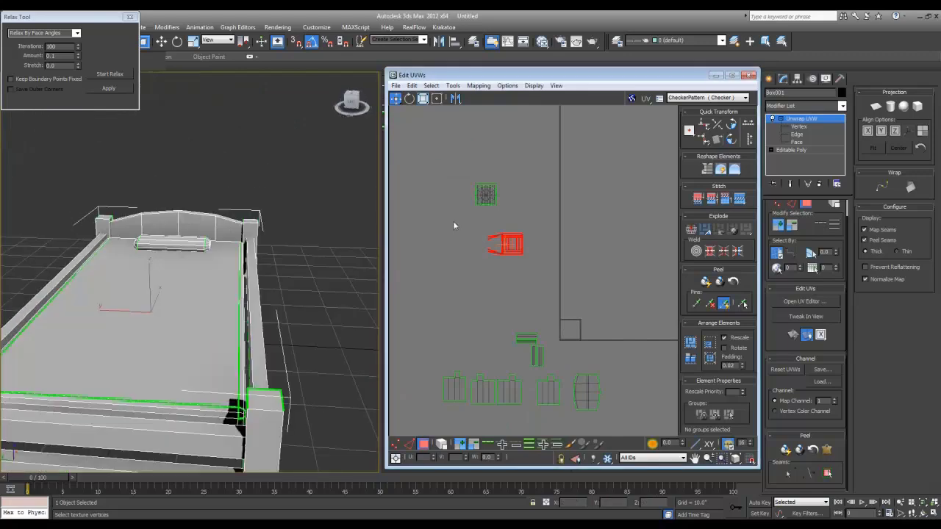
pyautogui.moveTo(469, 219); pyautogui.dragTo(463, 222)
pyautogui.keyDown('alt'); pyautogui.moveTo(257, 293); pyautogui.dragTo(194, 259, button='middle'); pyautogui.keyUp('alt')
pyautogui.scroll(5, 129, 330)
pyautogui.scroll(-5, 196, 276)
pyautogui.moveTo(213, 305); pyautogui.dragTo(248, 337, button='middle')
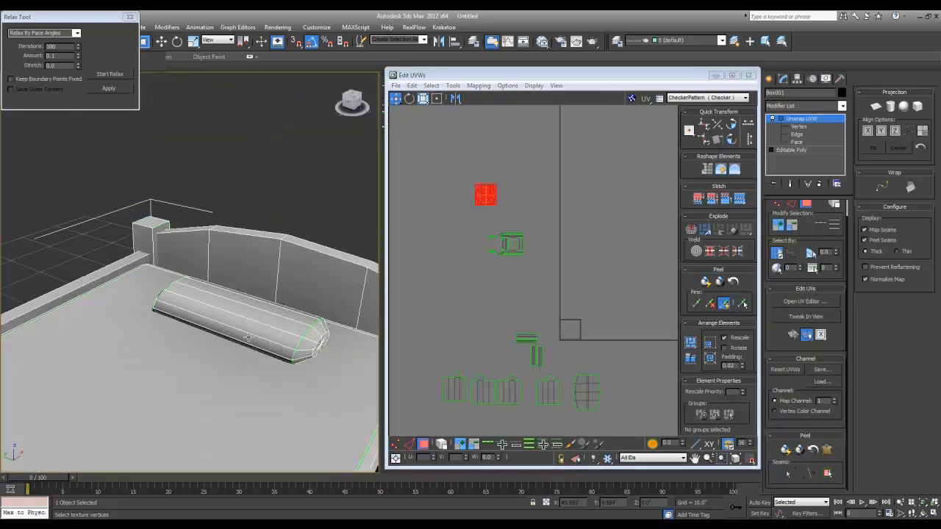
# Close and reopen the UV editor with the pillow faces selected, and bring the pillow's end into close view.
pyautogui.click(748, 75)
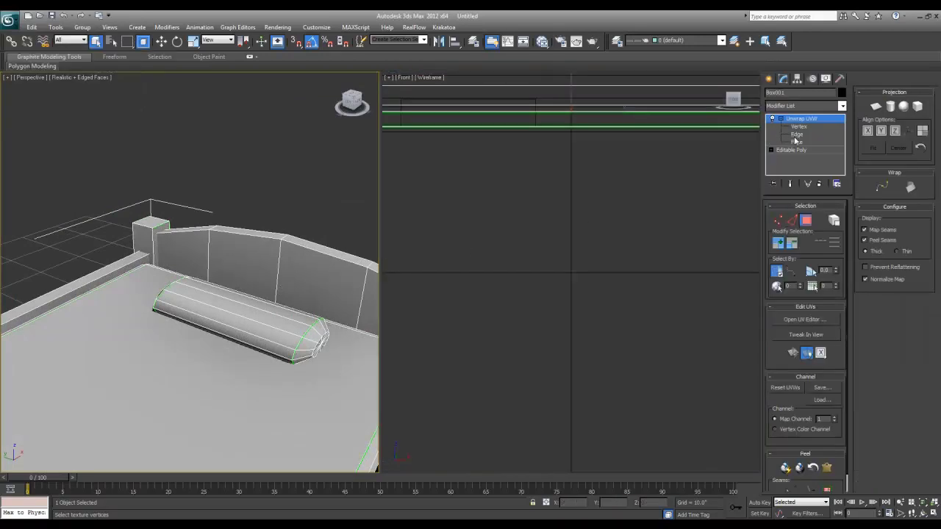
pyautogui.click(796, 142)
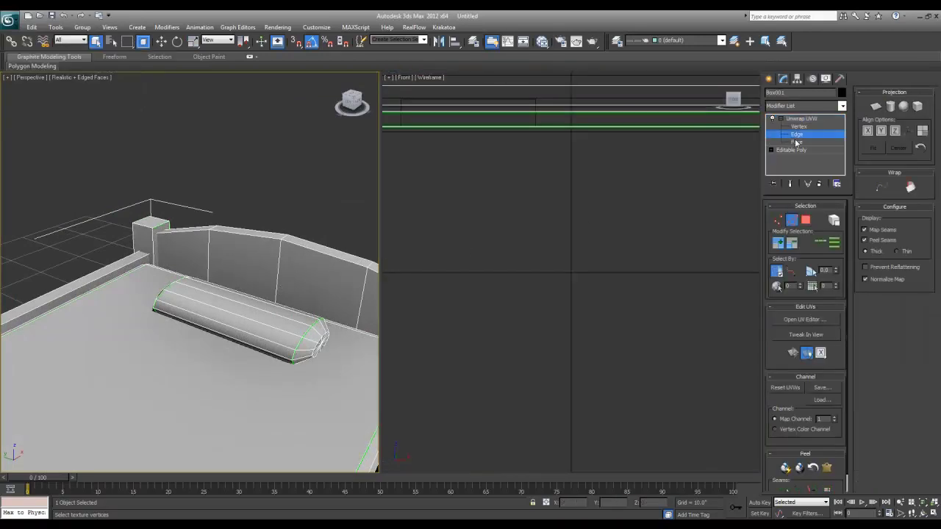
pyautogui.click(799, 320)
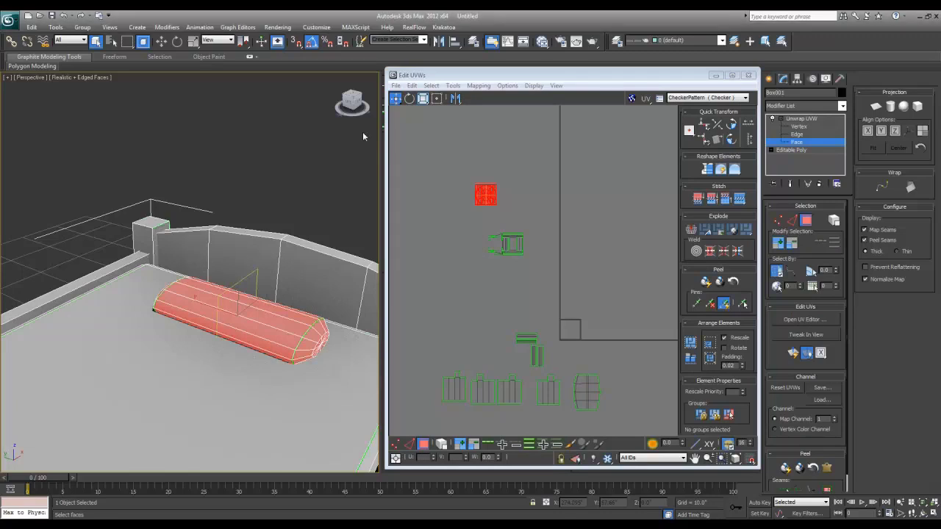
pyautogui.keyDown('alt'); pyautogui.moveTo(274, 377); pyautogui.dragTo(273, 372, button='middle'); pyautogui.keyUp('alt')
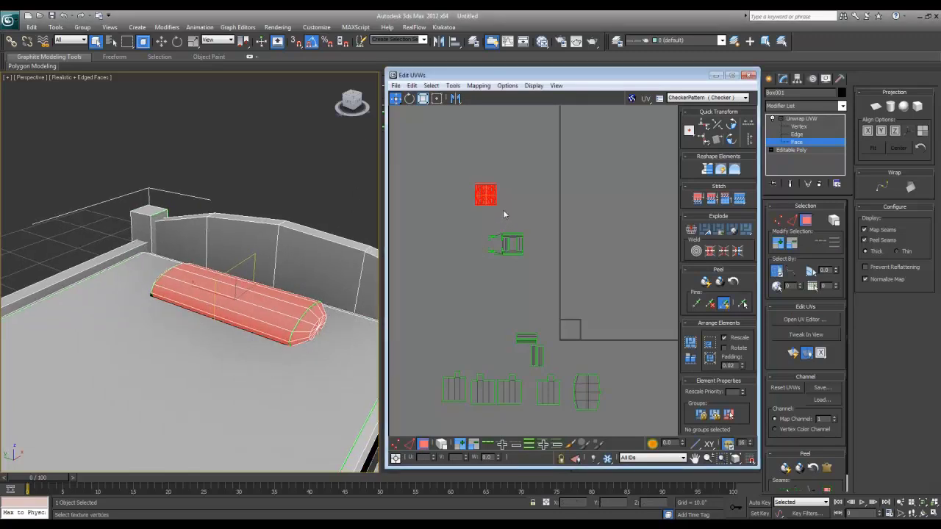
pyautogui.keyDown('alt'); pyautogui.moveTo(305, 300); pyautogui.dragTo(253, 312, button='middle'); pyautogui.keyUp('alt')
pyautogui.scroll(5, 195, 309)
pyautogui.press('z')
pyautogui.scroll(1, 215, 306)
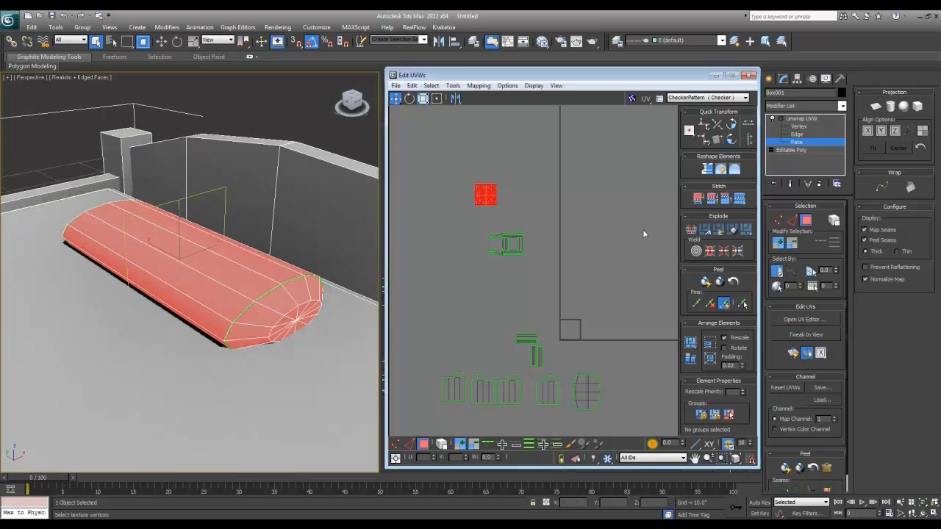
# Select the edge loop around one end of the pillow and convert it to a peel seam.
pyautogui.click(791, 219)
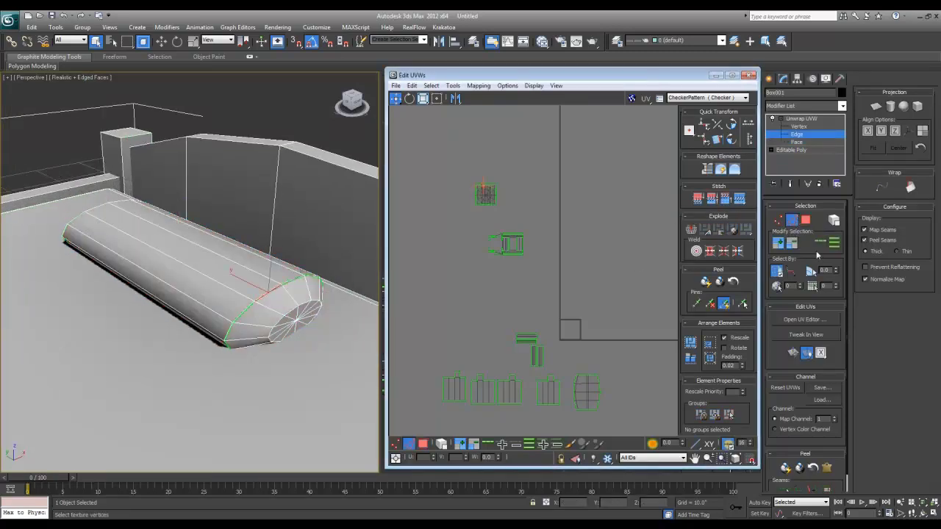
pyautogui.click(819, 243)
pyautogui.moveTo(834, 443); pyautogui.dragTo(831, 344)
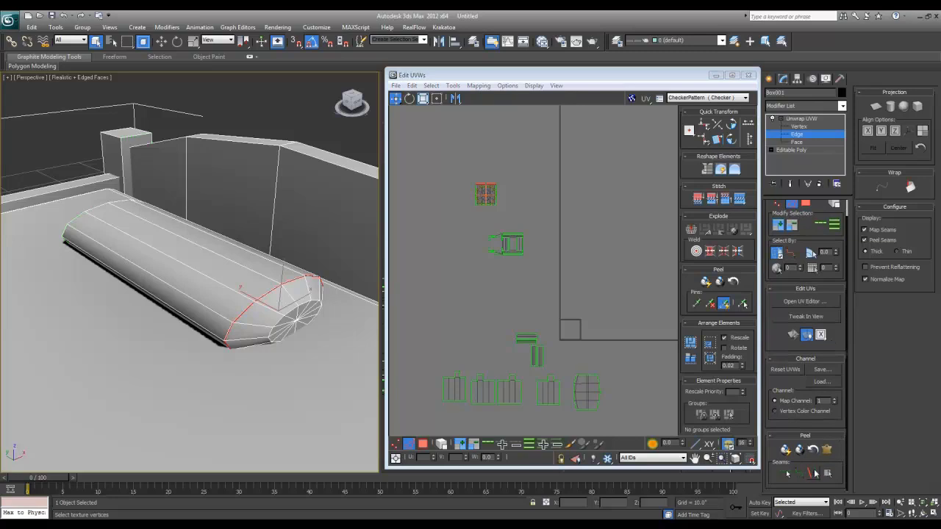
pyautogui.click(814, 474)
# Select the edge loop around the pillow's opposite end and convert it to a peel seam.
pyautogui.keyDown('alt'); pyautogui.moveTo(323, 317); pyautogui.dragTo(202, 368, button='middle'); pyautogui.keyUp('alt')
pyautogui.moveTo(202, 367); pyautogui.dragTo(275, 222, button='middle')
pyautogui.click(246, 304)
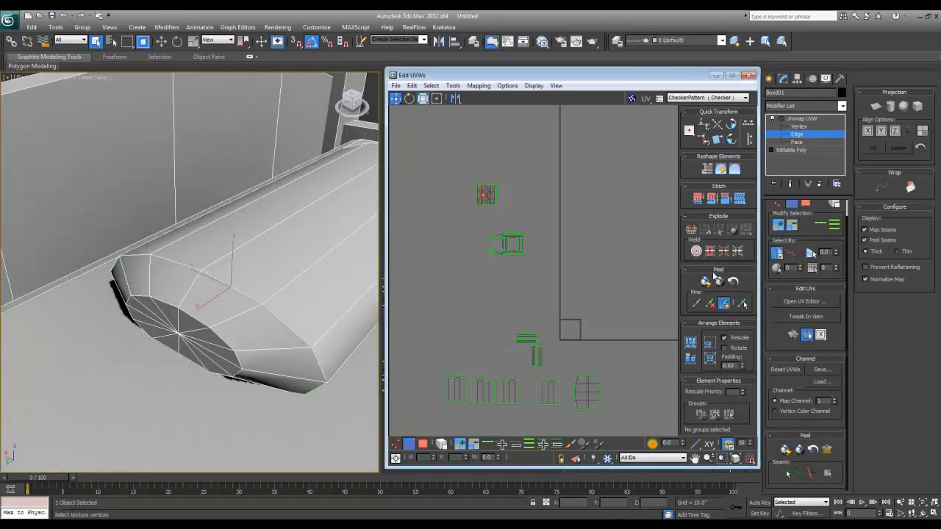
pyautogui.click(817, 222)
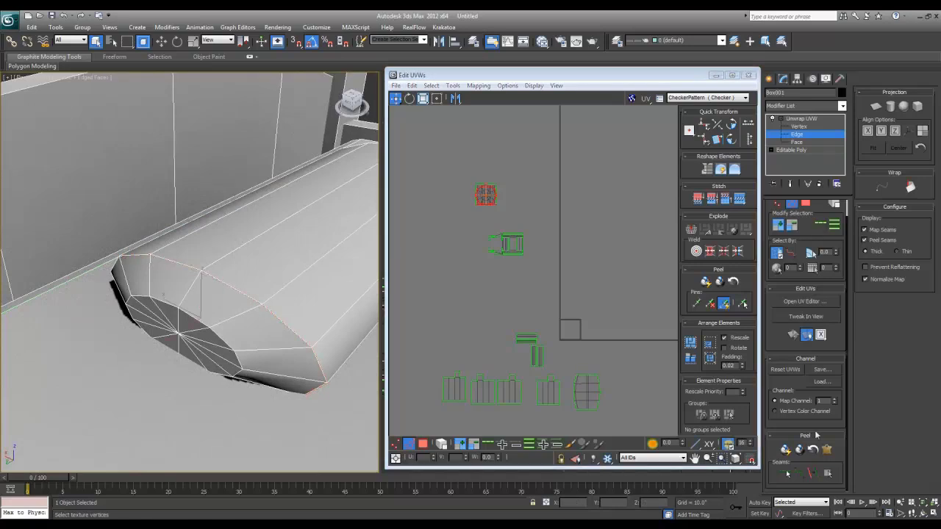
pyautogui.click(815, 474)
pyautogui.keyDown('alt'); pyautogui.moveTo(246, 252); pyautogui.dragTo(207, 291, button='middle'); pyautogui.keyUp('alt')
pyautogui.scroll(-4, 182, 275)
pyautogui.scroll(4, 221, 294)
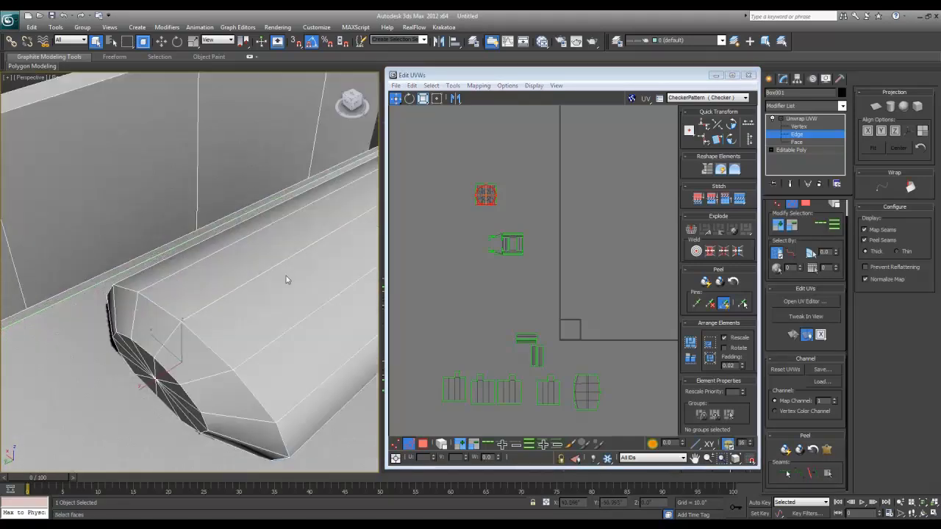
pyautogui.scroll(-5, 287, 280)
pyautogui.moveTo(287, 280); pyautogui.dragTo(262, 278, button='middle')
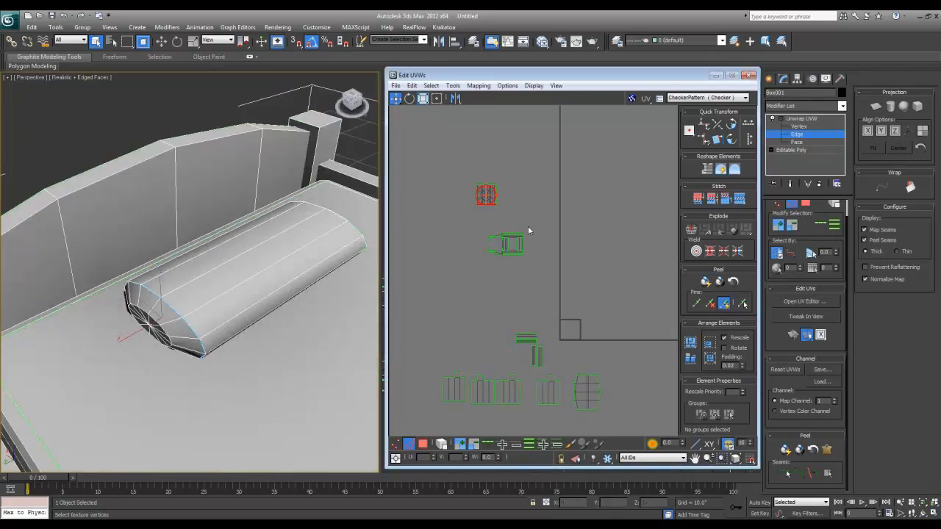
# Select all of the pillow's UV faces and move the shell to an empty area just above the UV tile.
pyautogui.press('3')
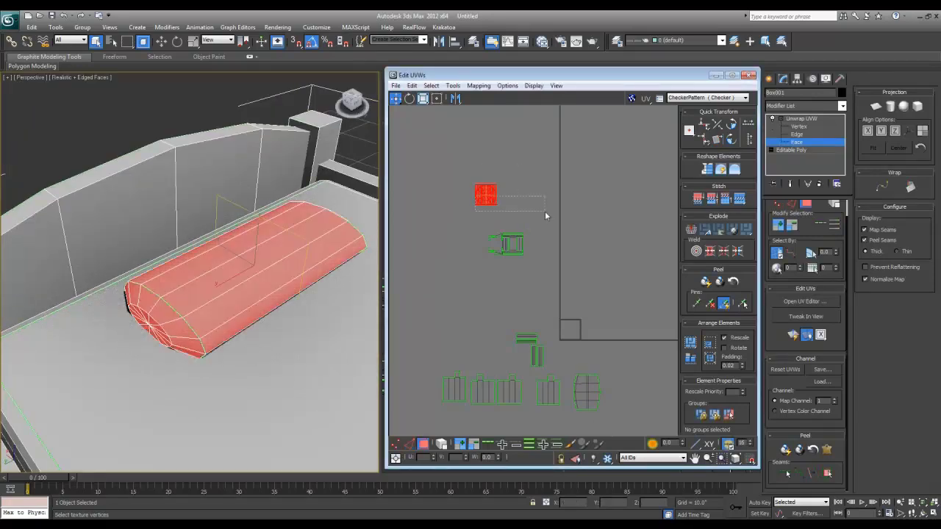
pyautogui.moveTo(487, 195); pyautogui.dragTo(579, 279)
pyautogui.scroll(3, 577, 279)
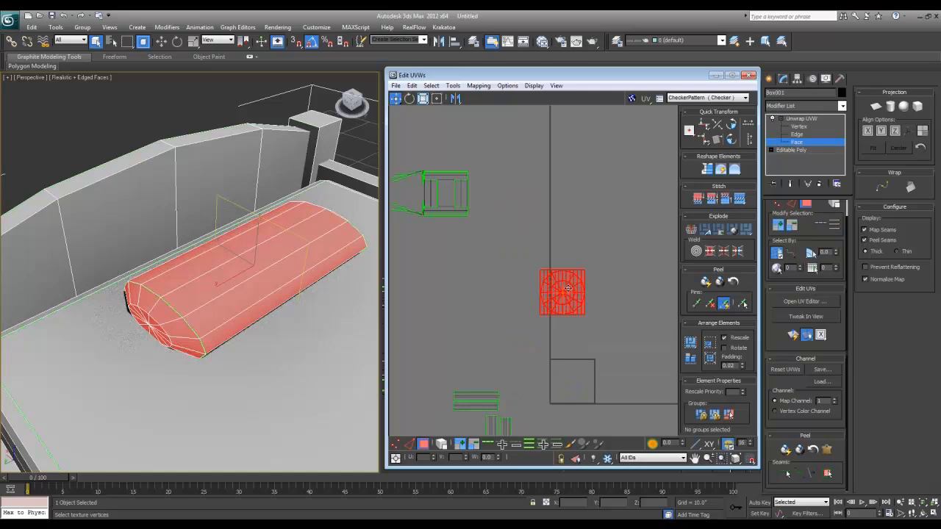
# Select a long face on the pillow's body, expand the face selection to the seams, and move the body UVs off the end caps.
pyautogui.click(256, 281)
pyautogui.click(230, 271)
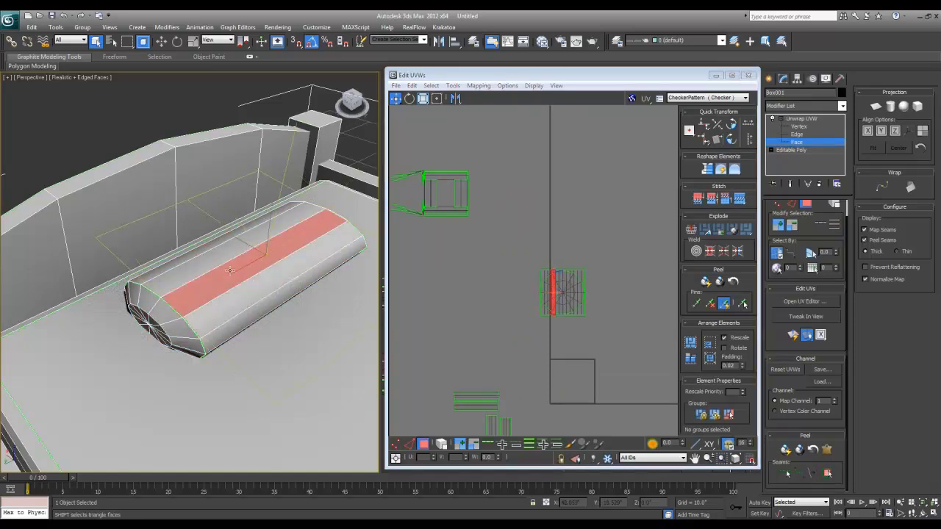
pyautogui.click(537, 275)
pyautogui.scroll(3, 540, 273)
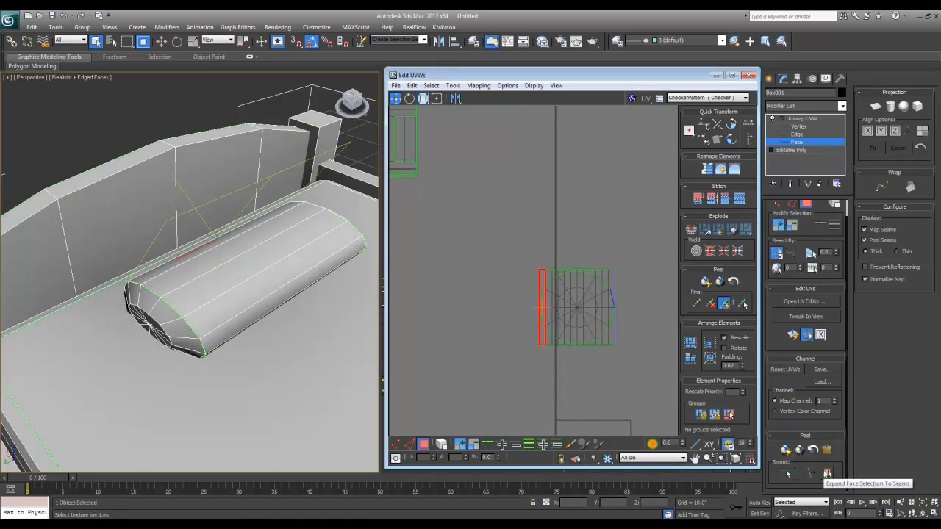
pyautogui.click(828, 474)
pyautogui.keyDown('alt'); pyautogui.moveTo(267, 297); pyautogui.dragTo(192, 279, button='middle'); pyautogui.keyUp('alt')
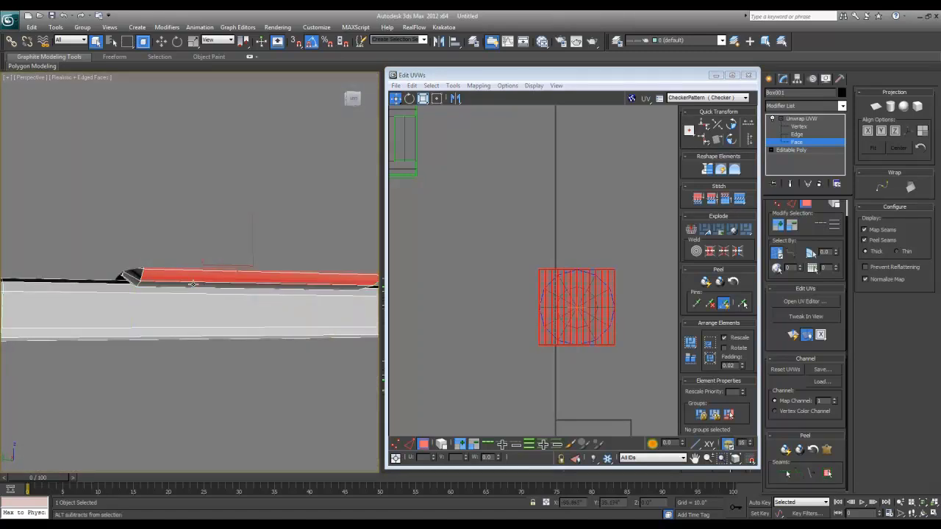
pyautogui.moveTo(566, 294); pyautogui.dragTo(560, 206)
# Apply Unfold Mapping to the pillow body's faces with Walk to closest face and Normalize Clusters on.
pyautogui.rightClick(564, 301)
pyautogui.click(546, 329)
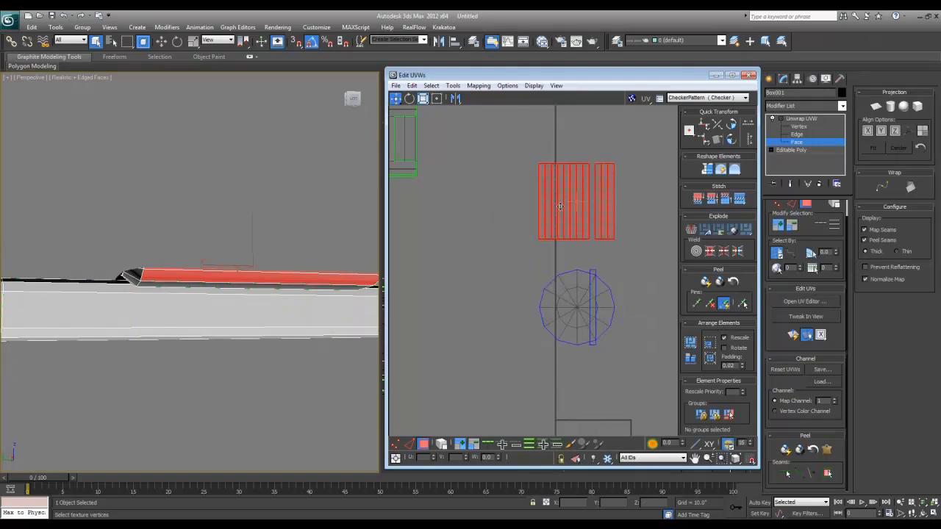
pyautogui.click(480, 88)
pyautogui.click(497, 124)
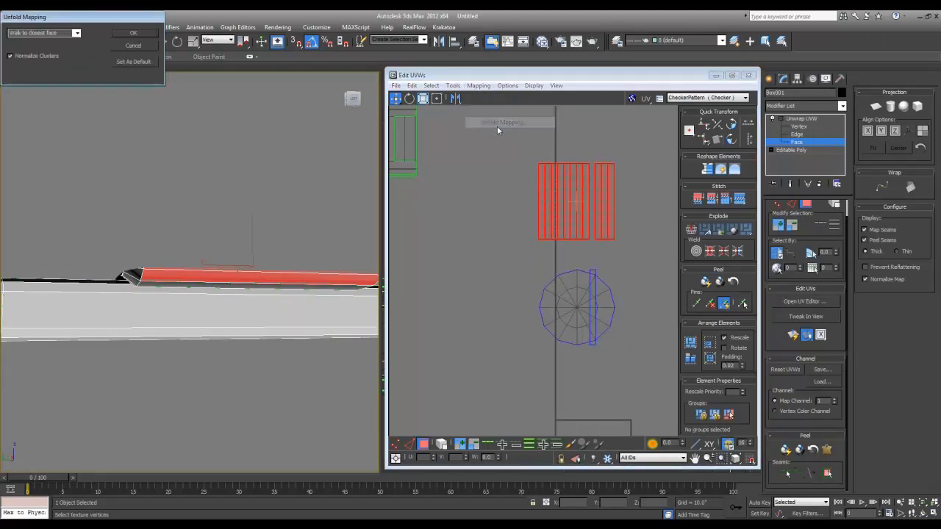
pyautogui.press('Return')
# Move the unfolded pillow body beside the end caps and weld its selected vertices together.
pyautogui.moveTo(521, 324); pyautogui.dragTo(457, 192, button='middle')
pyautogui.moveTo(529, 323); pyautogui.dragTo(600, 192)
pyautogui.moveTo(598, 199); pyautogui.dragTo(562, 250, button='middle')
pyautogui.press('1')
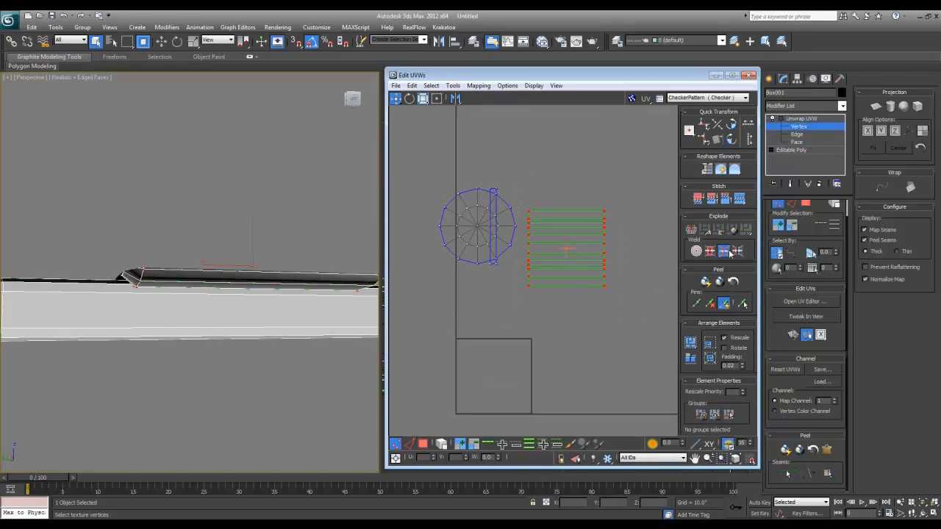
pyautogui.click(723, 250)
# Move the leftover strip off the end caps, turn it horizontal and place it against the pillow body's lower edge.
pyautogui.press('3')
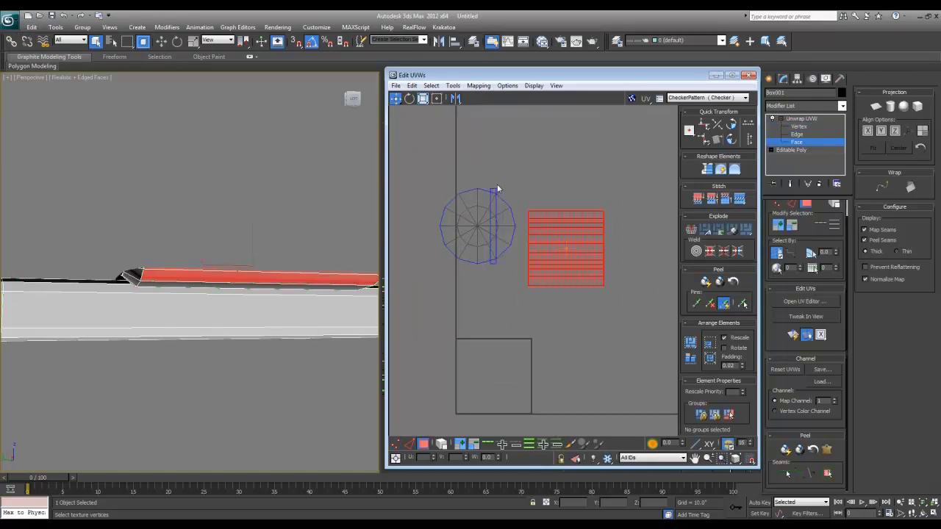
pyautogui.click(495, 191)
pyautogui.moveTo(495, 189); pyautogui.dragTo(539, 292)
pyautogui.press('e')
pyautogui.press('w')
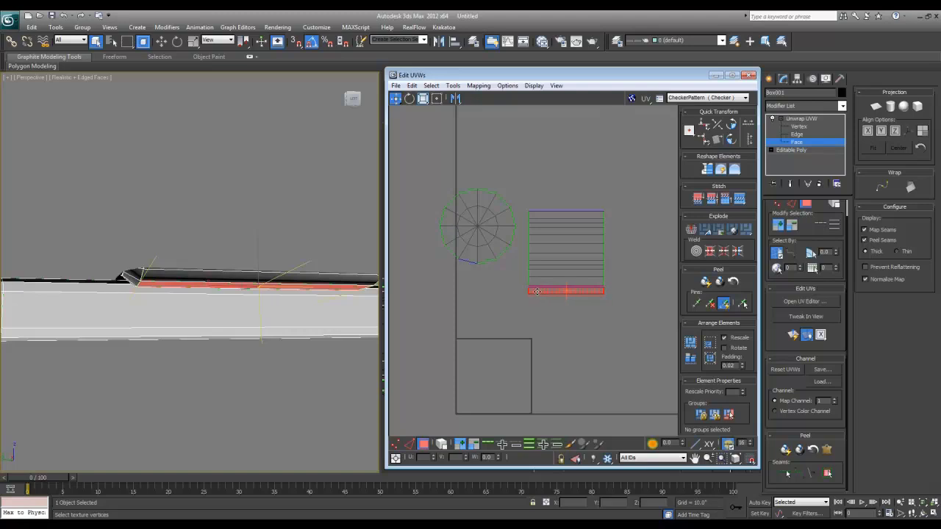
# Weld the vertices where the added strip meets the pillow body's lower edge.
pyautogui.press('1')
pyautogui.moveTo(636, 297); pyautogui.dragTo(635, 294)
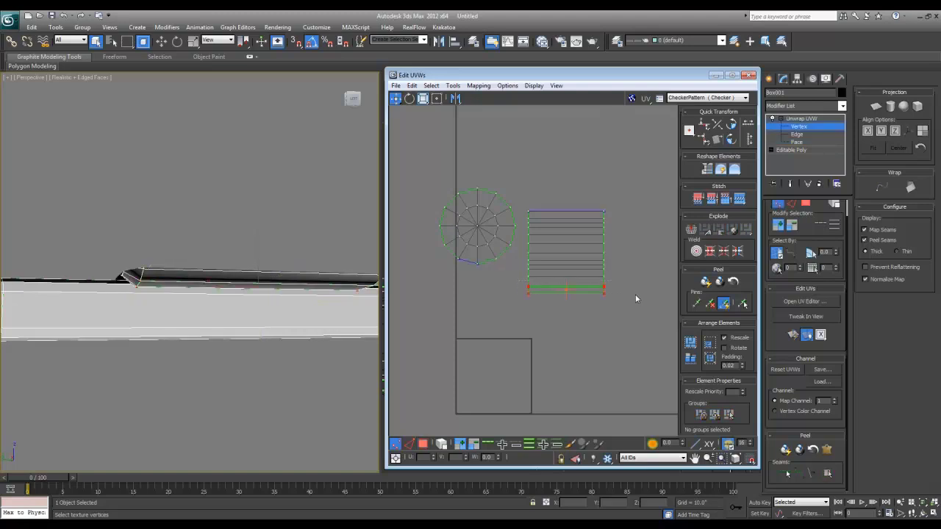
pyautogui.moveTo(521, 291); pyautogui.dragTo(520, 285)
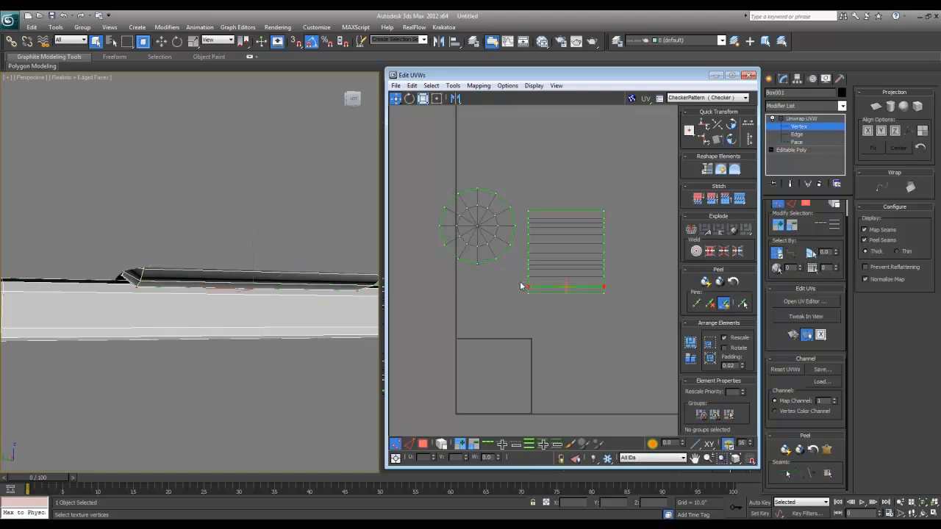
pyautogui.click(725, 255)
# Relax the complete pillow body shell with Relax By Face Angles at 100 iterations and amount 0.1.
pyautogui.press('3')
pyautogui.moveTo(639, 314); pyautogui.dragTo(527, 189)
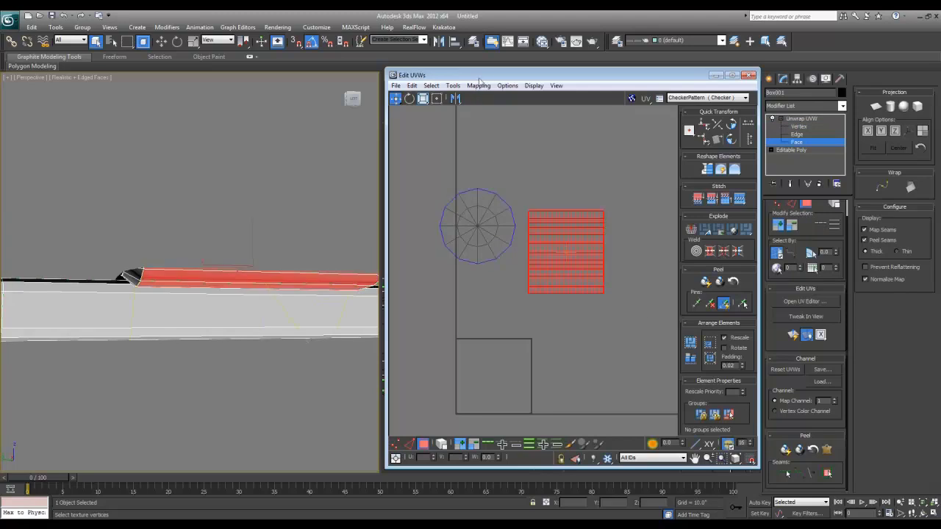
pyautogui.rightClick(572, 269)
pyautogui.click(509, 337)
pyautogui.click(455, 114)
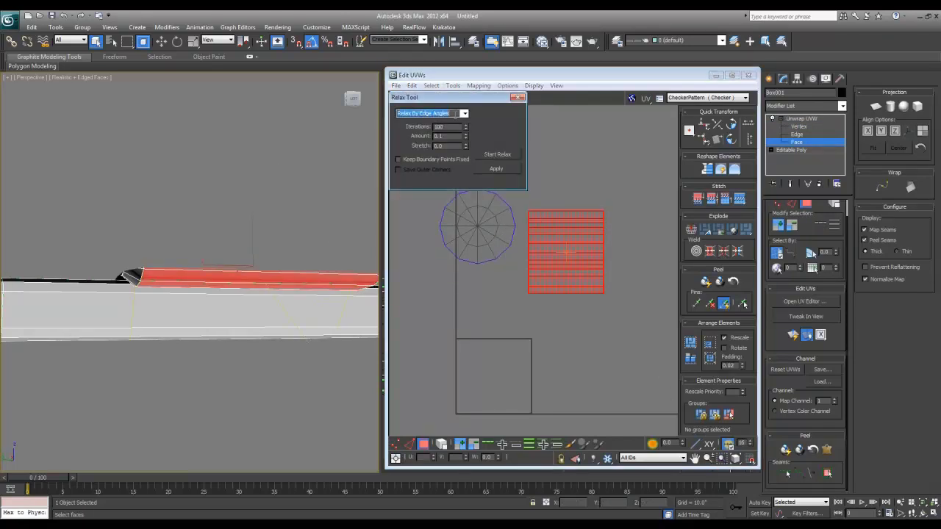
pyautogui.click(460, 115)
pyautogui.click(461, 126)
pyautogui.click(498, 155)
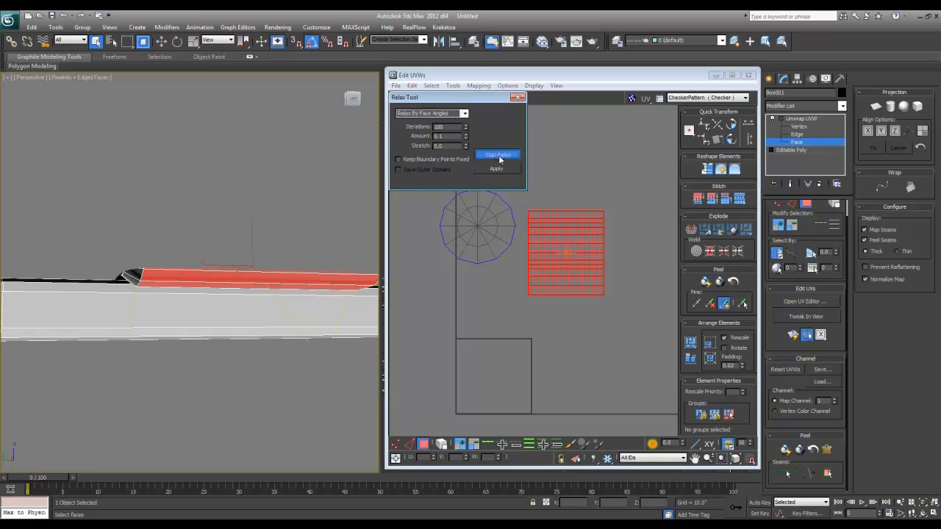
pyautogui.click(519, 97)
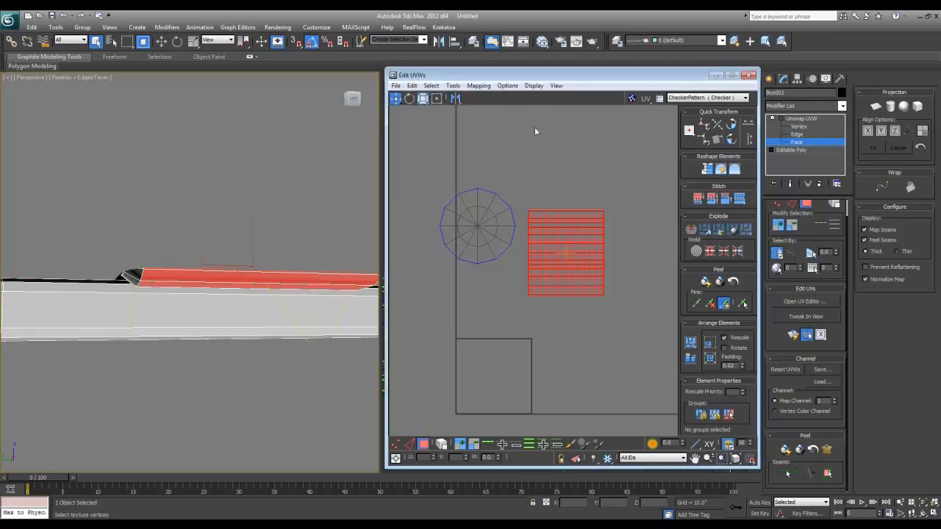
# Try to relax the pillow body's UV shell once more by face angles.
pyautogui.click(620, 216)
pyautogui.scroll(2, 616, 224)
pyautogui.scroll(-6, 258, 384)
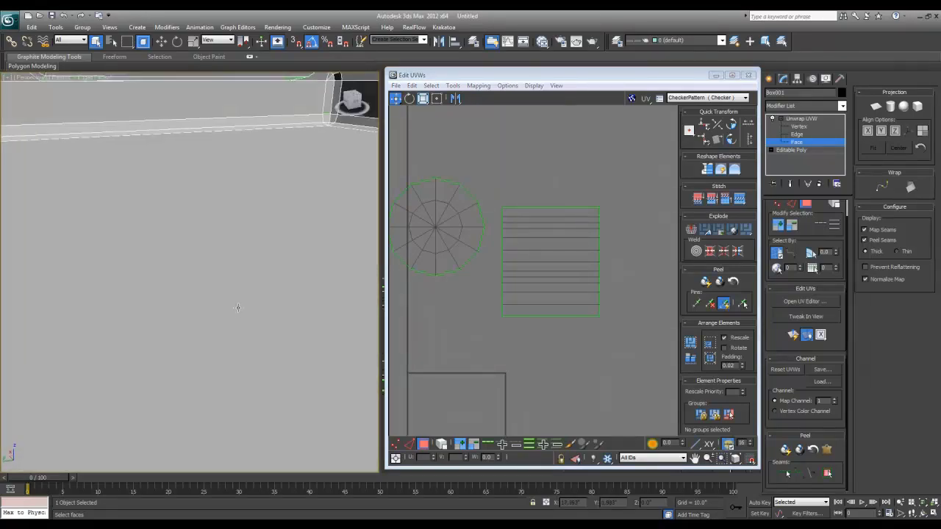
pyautogui.scroll(2, 257, 384)
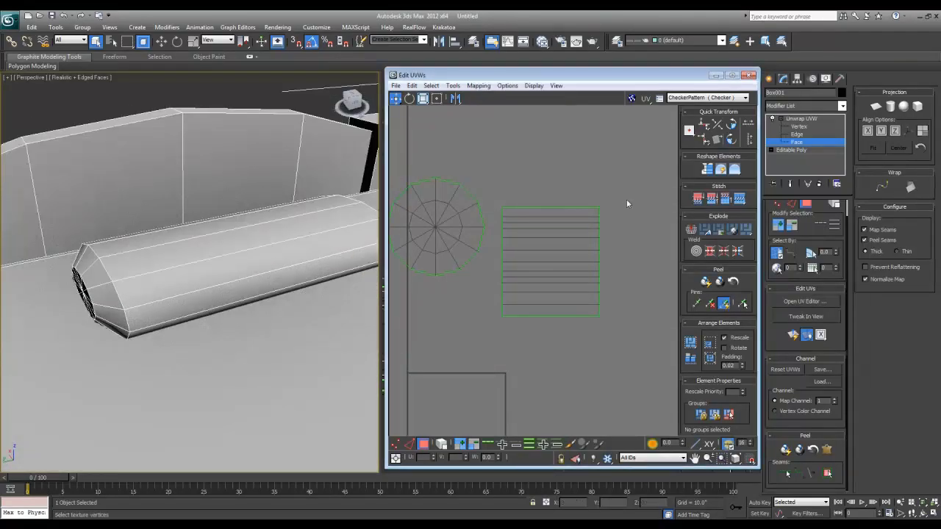
pyautogui.moveTo(622, 191); pyautogui.dragTo(507, 316)
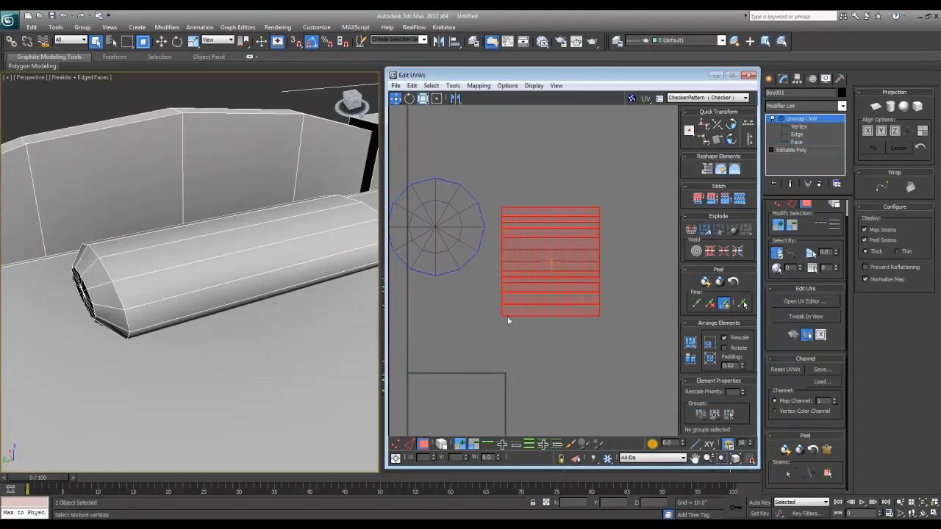
pyautogui.click(452, 86)
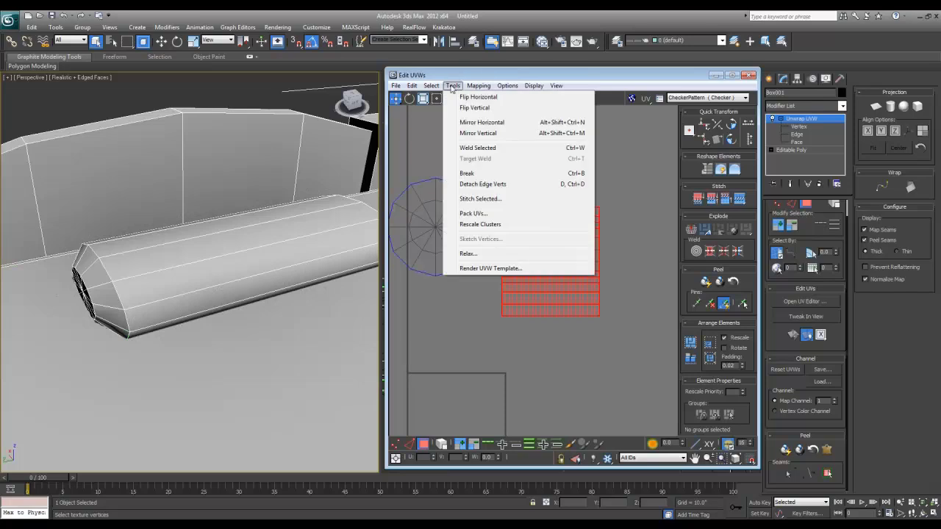
pyautogui.click(467, 254)
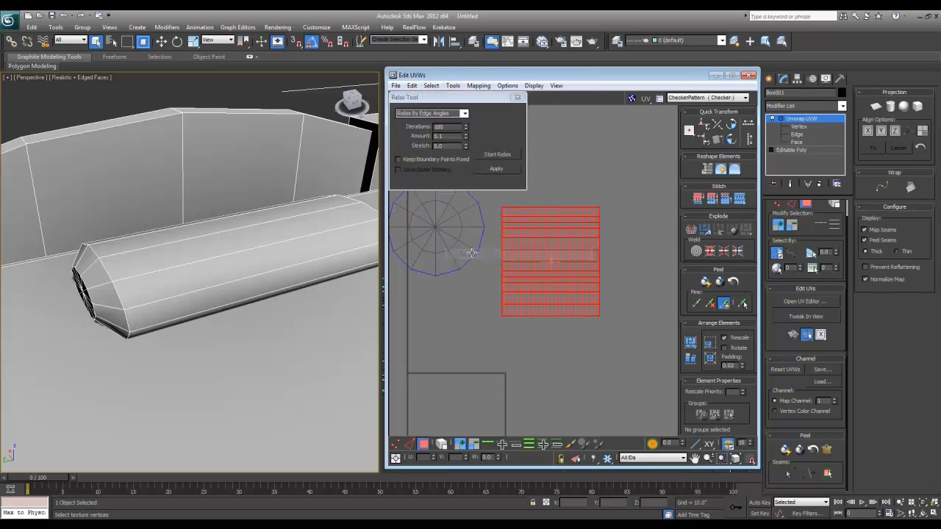
pyautogui.click(464, 114)
pyautogui.click(426, 122)
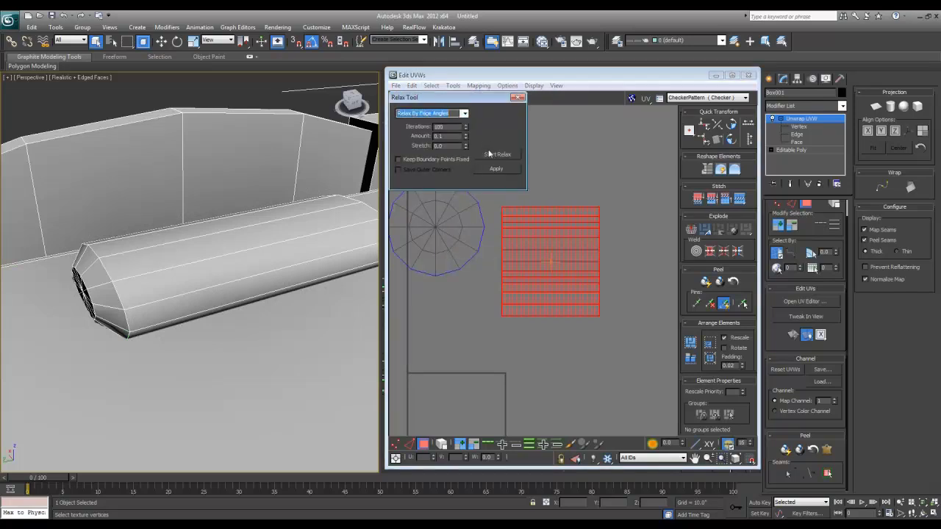
pyautogui.click(518, 97)
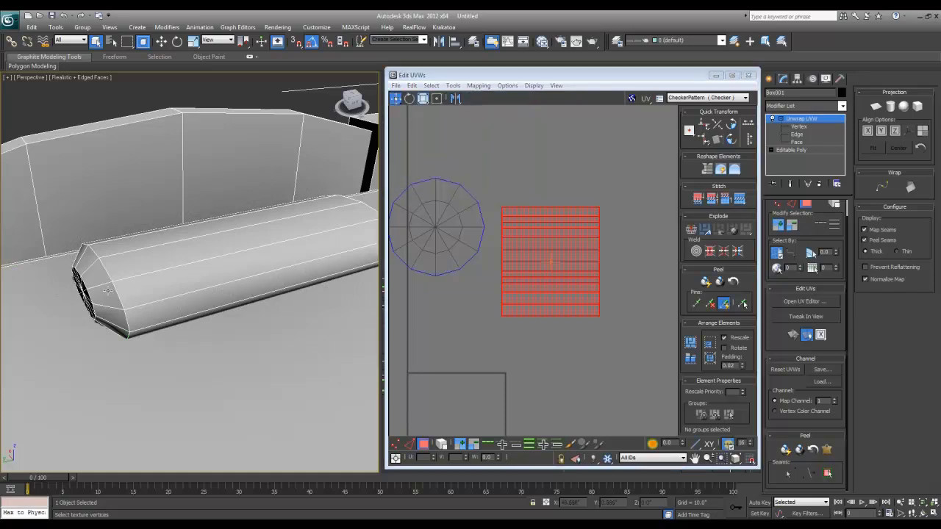
# Close the UV editor, switch the unwrap modifier to face level and reopen the editor.
pyautogui.click(748, 75)
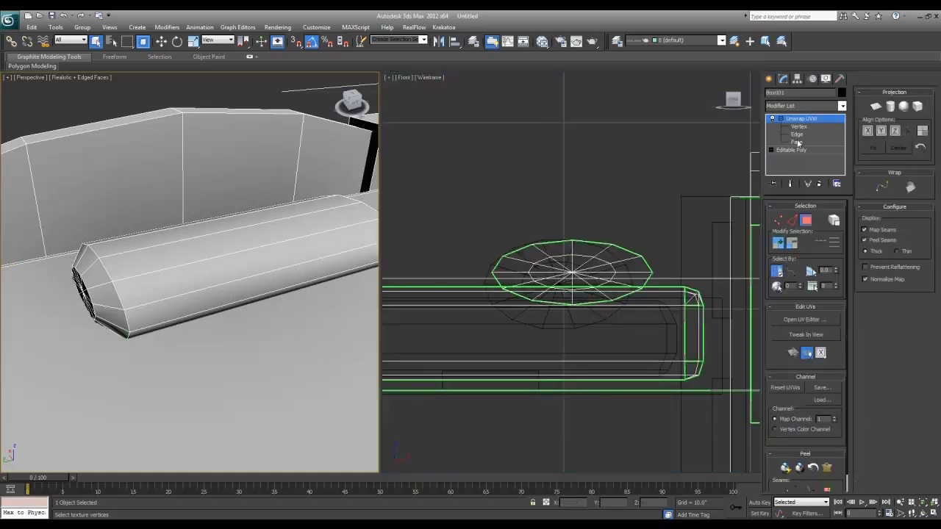
pyautogui.click(796, 142)
pyautogui.click(811, 320)
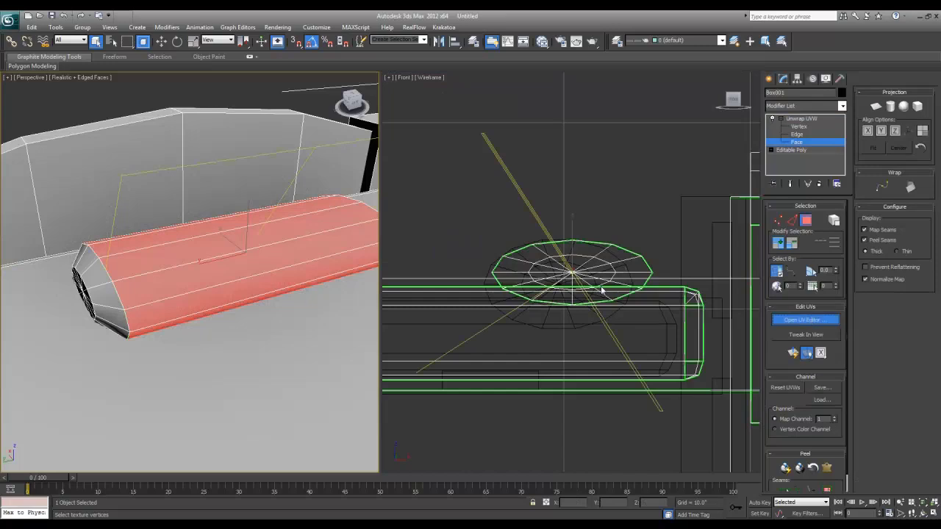
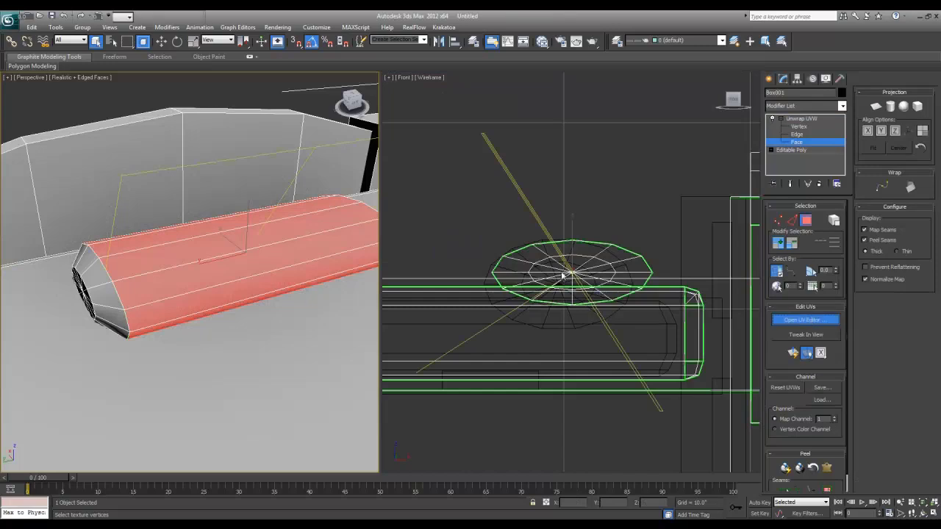
# Select the uppermost pillow end cap, expand the selection to its seams, and move it to the far side of the body shell.
pyautogui.moveTo(462, 288); pyautogui.dragTo(483, 302, button='middle')
pyautogui.click(455, 252)
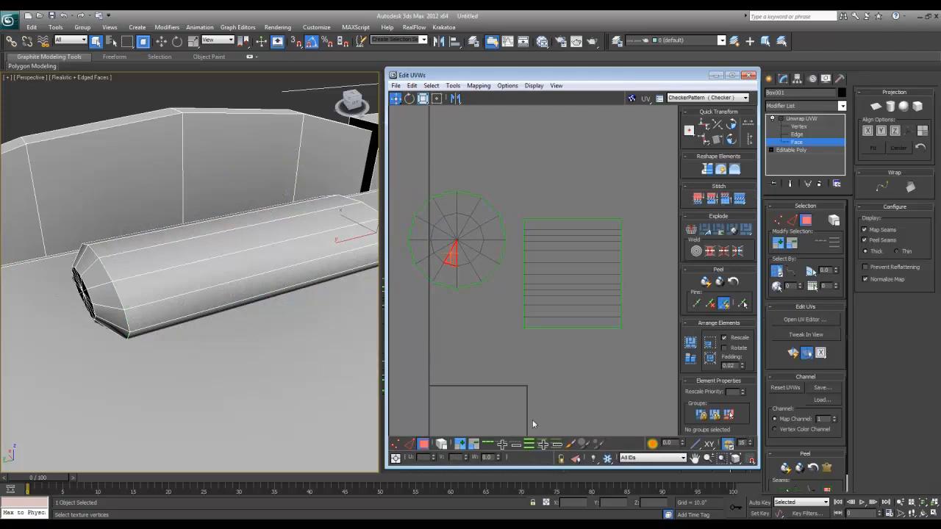
pyautogui.click(829, 488)
pyautogui.moveTo(465, 245); pyautogui.dragTo(678, 281)
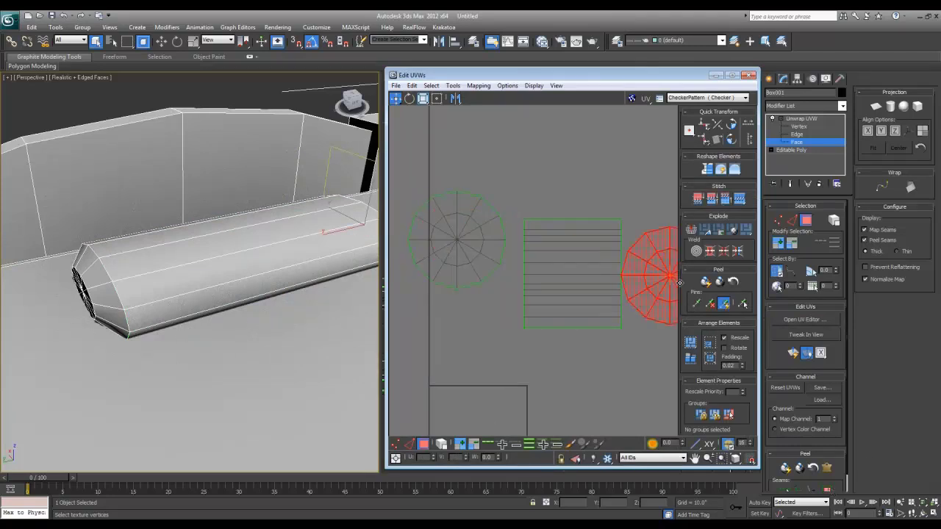
# Select the remaining pillow end cap up to its seams and relax it with Relax By Face Angles.
pyautogui.click(477, 241)
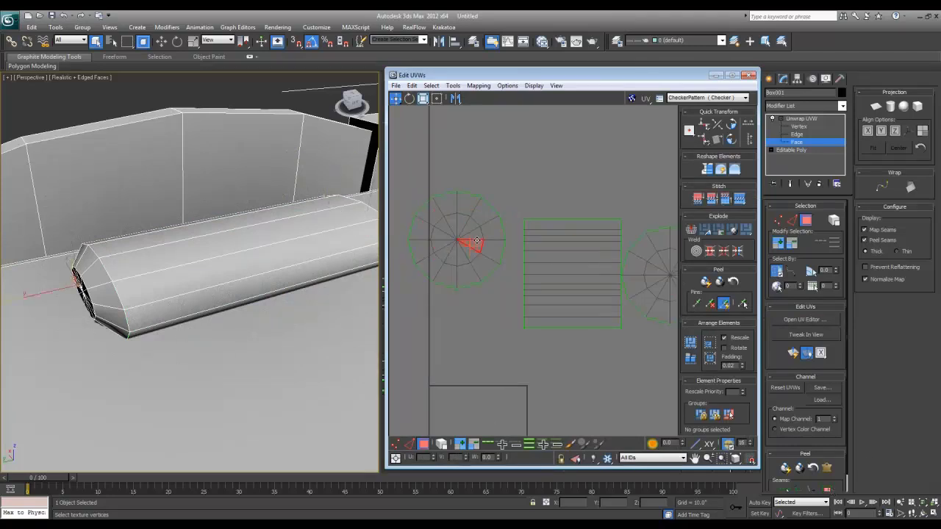
pyautogui.click(829, 488)
pyautogui.click(474, 86)
pyautogui.click(470, 86)
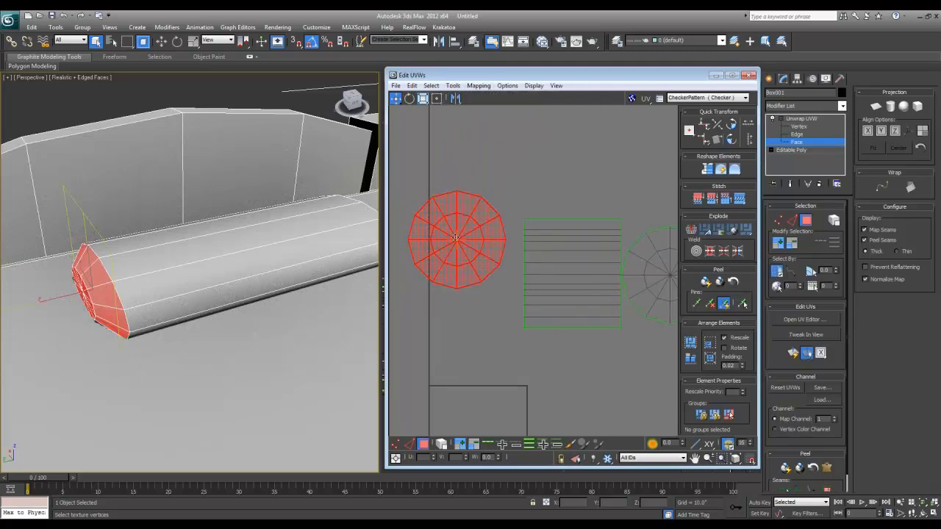
pyautogui.rightClick(453, 234)
pyautogui.click(382, 296)
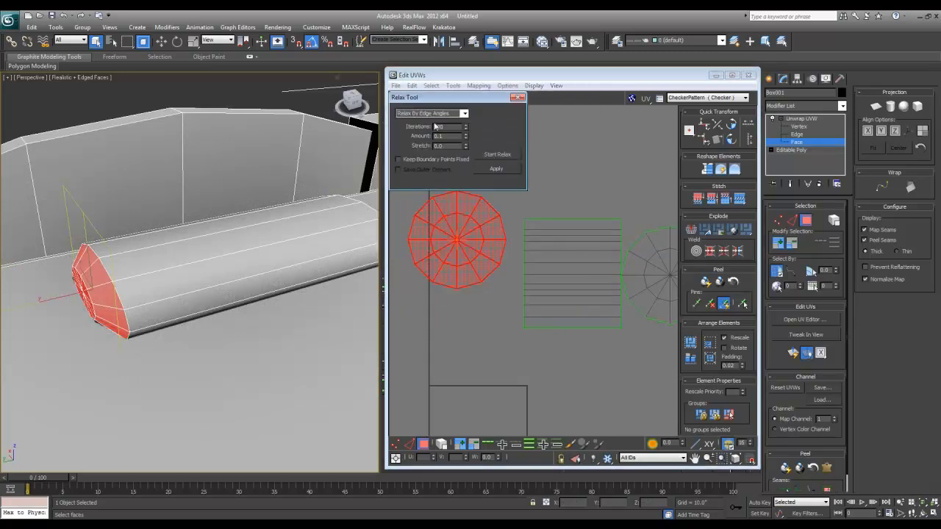
pyautogui.click(466, 113)
pyautogui.click(430, 120)
pyautogui.click(504, 156)
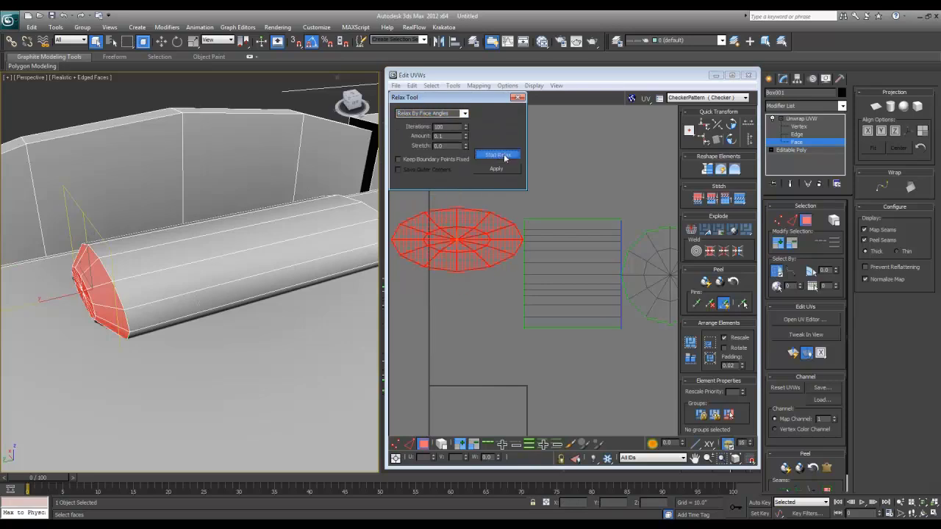
pyautogui.click(504, 157)
# Move the relaxed end cap across the body shell to sit above the other end cap.
pyautogui.moveTo(556, 225); pyautogui.dragTo(504, 237, button='middle')
pyautogui.scroll(-2, 504, 237)
pyautogui.moveTo(446, 251); pyautogui.dragTo(635, 210)
# Select the unrelaxed end cap up to its seams, move it to the opposite side of the body, and relax it by face angles.
pyautogui.click(598, 296)
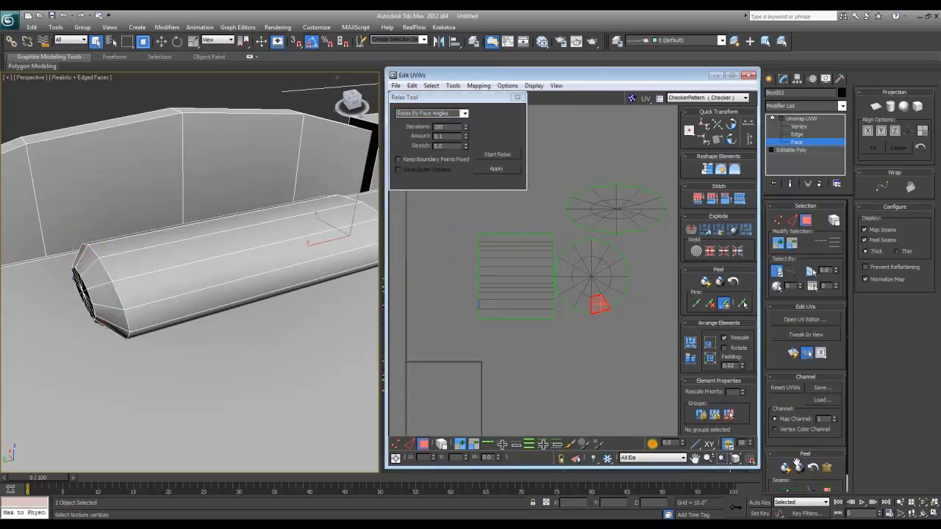
pyautogui.moveTo(602, 293); pyautogui.dragTo(438, 271)
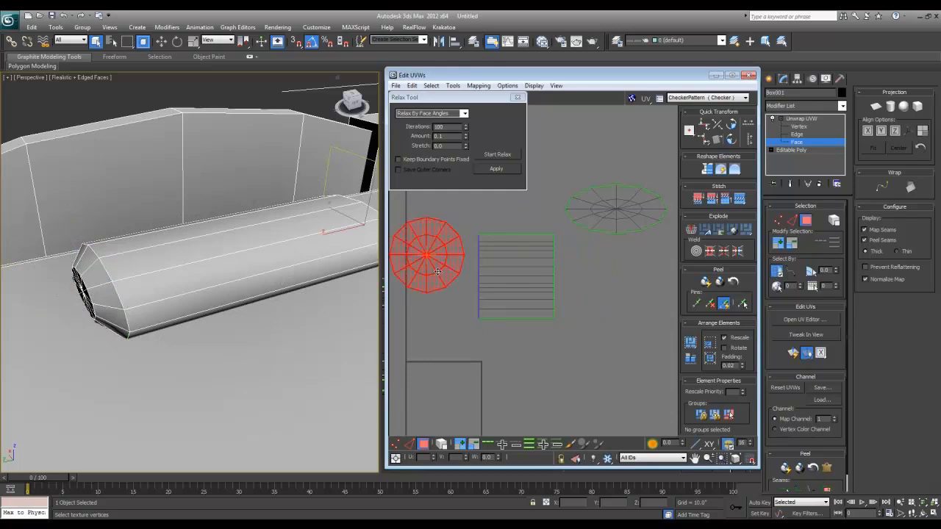
pyautogui.click(490, 157)
pyautogui.click(490, 157)
pyautogui.keyDown('alt'); pyautogui.moveTo(246, 275); pyautogui.dragTo(313, 312, button='middle'); pyautogui.keyUp('alt')
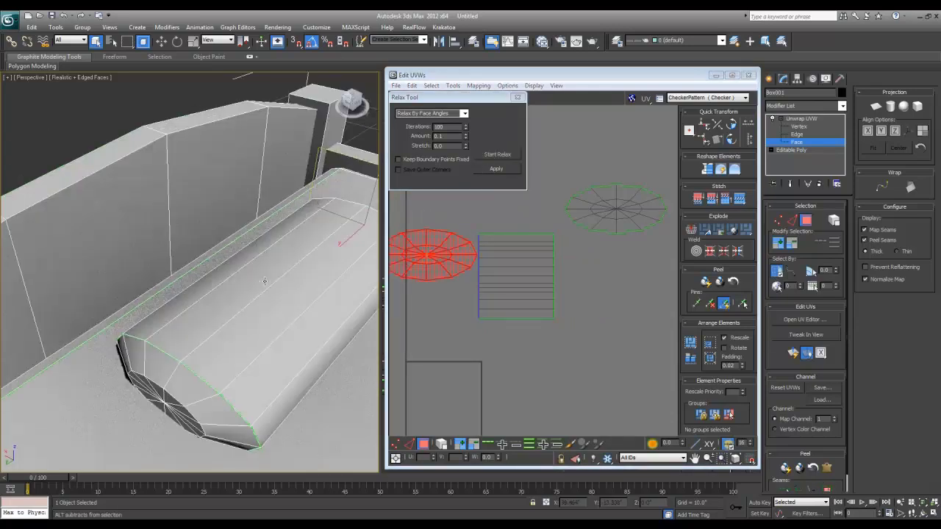
# Move the selected pillow end cap lower beside the body shell and rotate it upright.
pyautogui.moveTo(447, 294); pyautogui.dragTo(476, 308, button='middle')
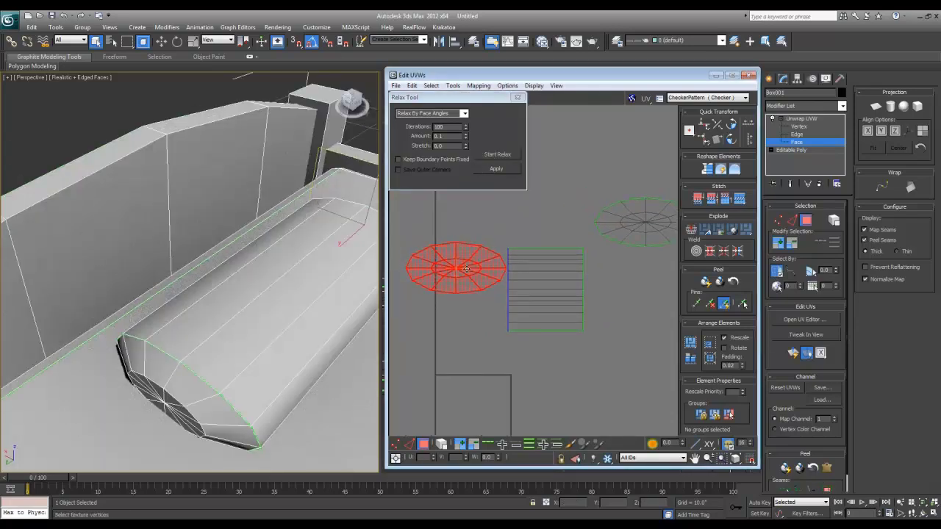
pyautogui.moveTo(467, 270); pyautogui.dragTo(470, 300)
pyautogui.press('e')
pyautogui.press('w')
pyautogui.moveTo(531, 283); pyautogui.dragTo(477, 291, button='middle')
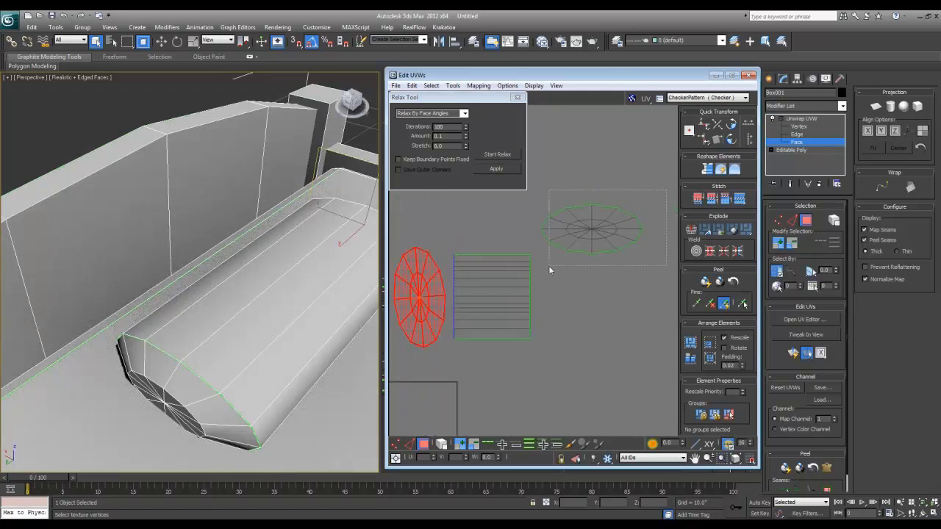
# Select the other pillow end cap, rotate it upright, and move it against the opposite end of the body shell.
pyautogui.moveTo(549, 266); pyautogui.dragTo(537, 269)
pyautogui.press('e')
pyautogui.moveTo(546, 230); pyautogui.dragTo(594, 275)
pyautogui.press('w')
pyautogui.moveTo(591, 234); pyautogui.dragTo(559, 303)
pyautogui.scroll(2, 559, 303)
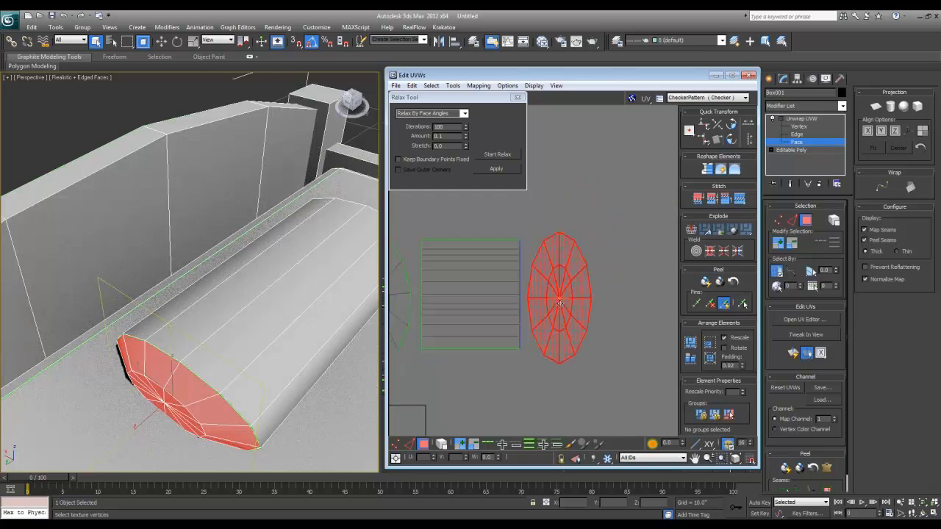
# Select two adjacent edges on the model where the pillow's upper body meets the end cap to locate the matching UV edges.
pyautogui.press('2')
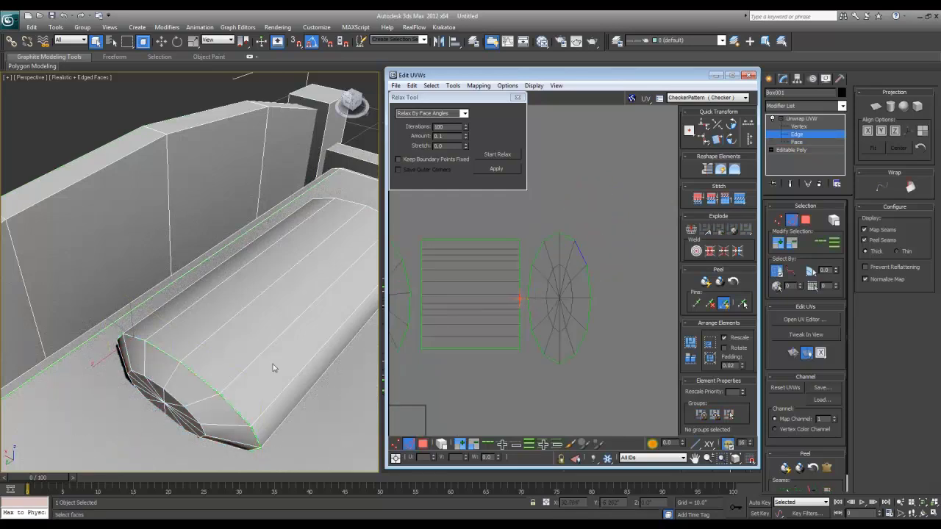
pyautogui.click(170, 356)
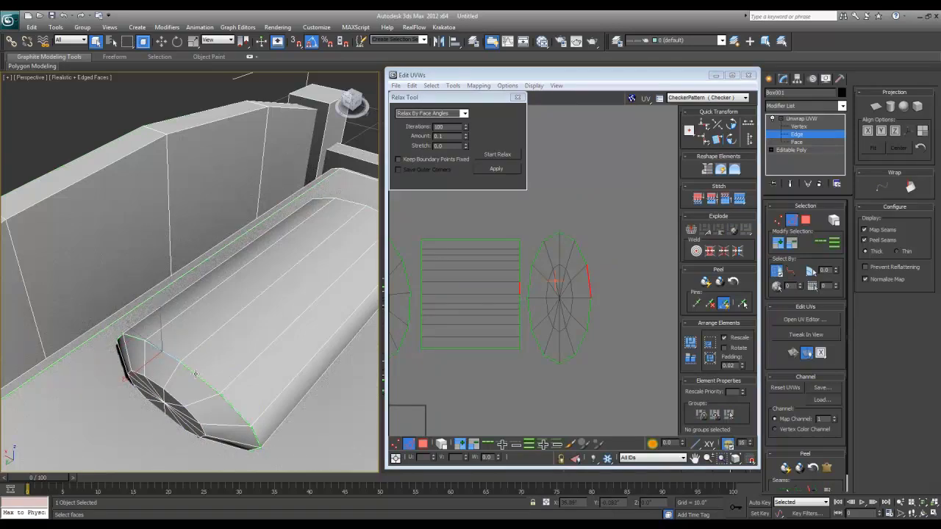
pyautogui.click(195, 374)
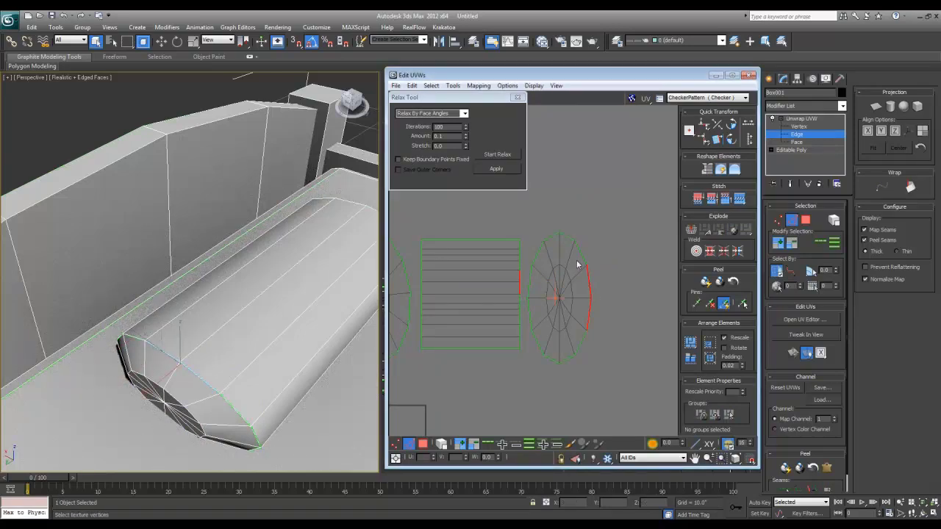
# Select the whole end cap and rotate it until its matching edges face the pillow body shell.
pyautogui.moveTo(621, 218); pyautogui.dragTo(559, 346)
pyautogui.press('3')
pyautogui.keyDown('ctrl'); pyautogui.click(542, 267); pyautogui.keyUp('ctrl')
pyautogui.keyDown('ctrl'); pyautogui.click(537, 286); pyautogui.keyUp('ctrl')
pyautogui.keyDown('ctrl'); pyautogui.click(533, 310); pyautogui.keyUp('ctrl')
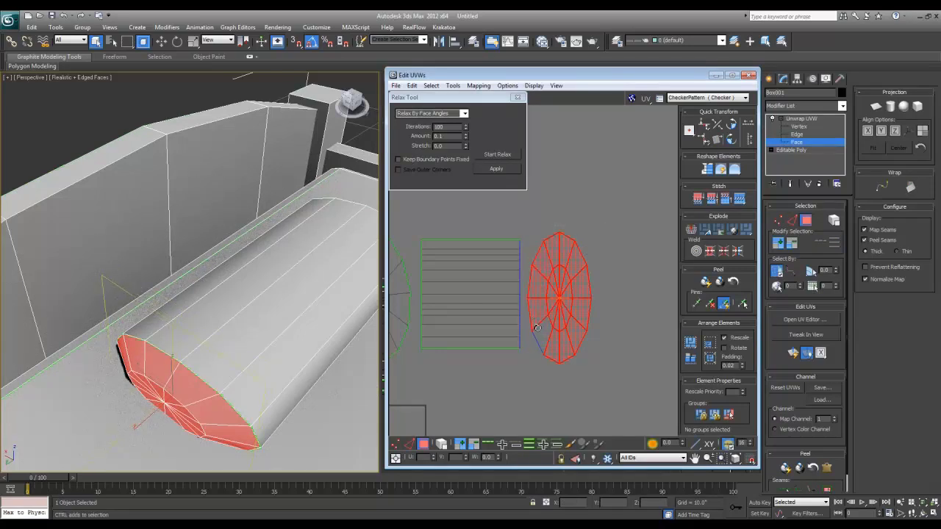
pyautogui.keyDown('ctrl'); pyautogui.click(538, 327); pyautogui.keyUp('ctrl')
pyautogui.moveTo(567, 251); pyautogui.dragTo(560, 342)
# Stitch the end cap to the pillow body along the two selected edges.
pyautogui.scroll(2, 560, 342)
pyautogui.press('2')
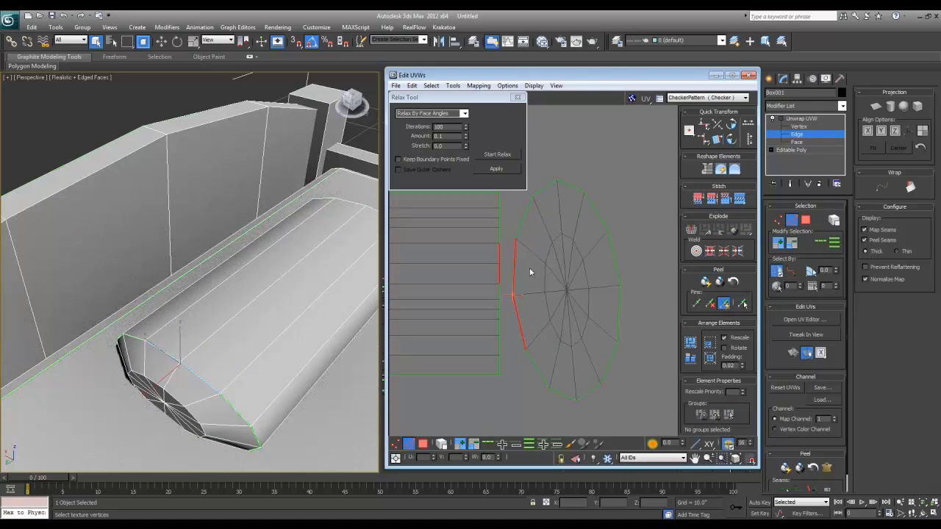
pyautogui.moveTo(529, 268); pyautogui.dragTo(572, 293, button='middle')
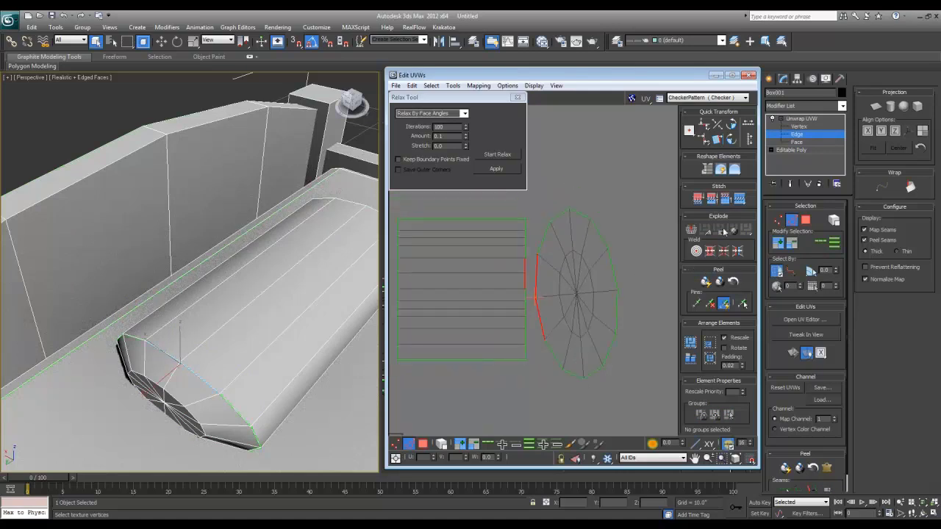
pyautogui.click(714, 203)
# Select the middle edges at the body's opposite end and stitch them to the remaining pillow end cap.
pyautogui.moveTo(464, 287); pyautogui.dragTo(530, 293, button='middle')
pyautogui.scroll(-1, 531, 293)
pyautogui.press('3')
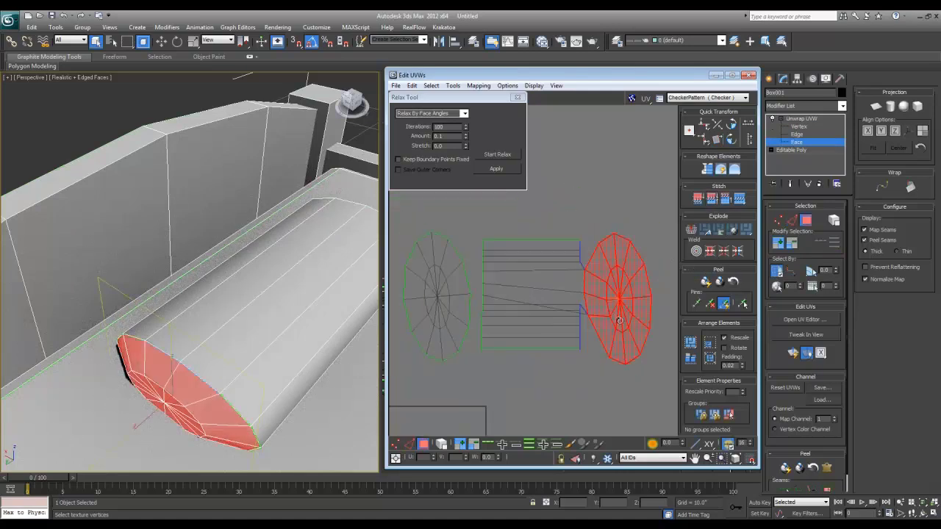
pyautogui.moveTo(450, 302); pyautogui.dragTo(462, 298, button='middle')
pyautogui.scroll(-1, 462, 297)
pyautogui.moveTo(465, 295); pyautogui.dragTo(466, 363)
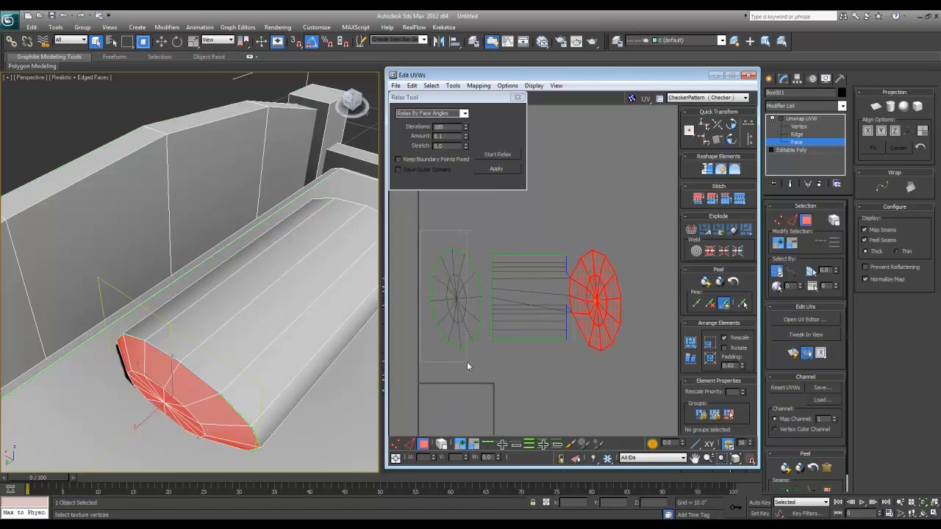
pyautogui.click(492, 287)
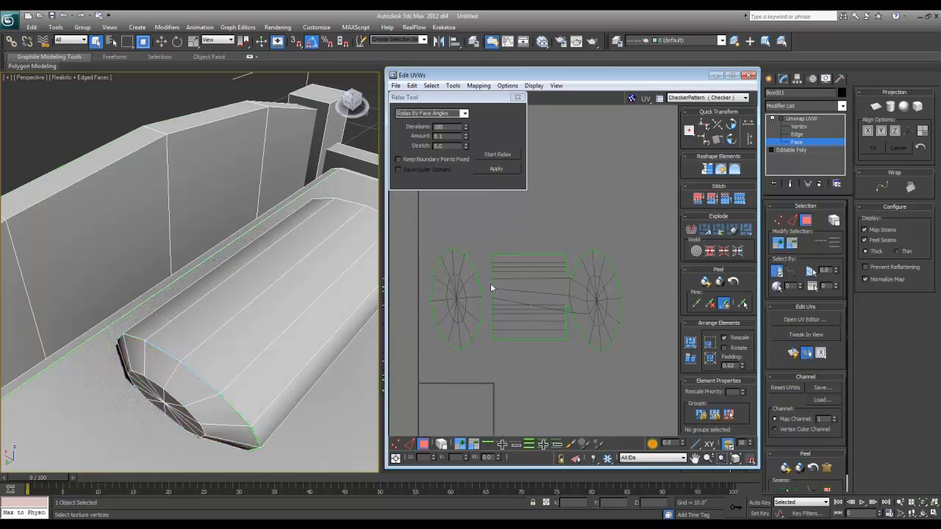
pyautogui.click(493, 285)
pyautogui.press('2')
pyautogui.click(491, 293)
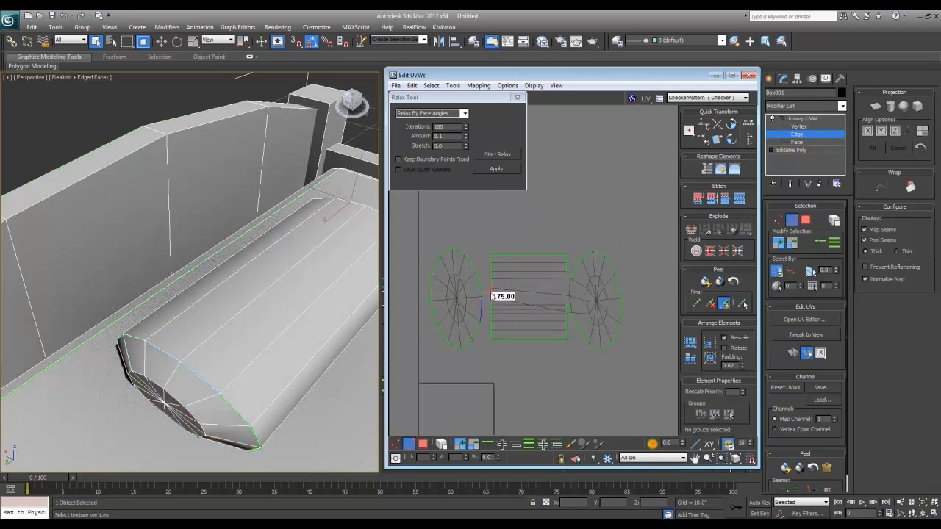
pyautogui.click(491, 288)
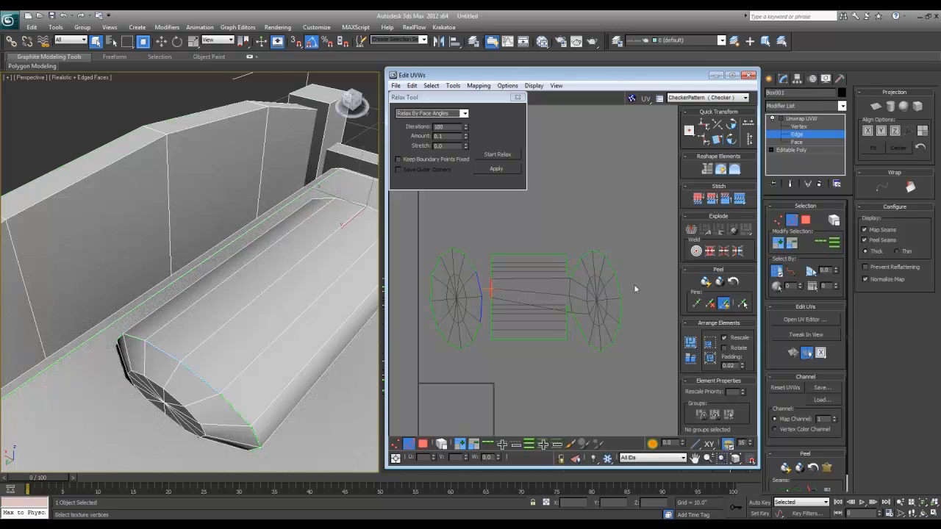
pyautogui.click(713, 201)
# Select the entire stitched pillow shell and relax it with Relax By Face Angles.
pyautogui.press('3')
pyautogui.moveTo(636, 398); pyautogui.dragTo(421, 219)
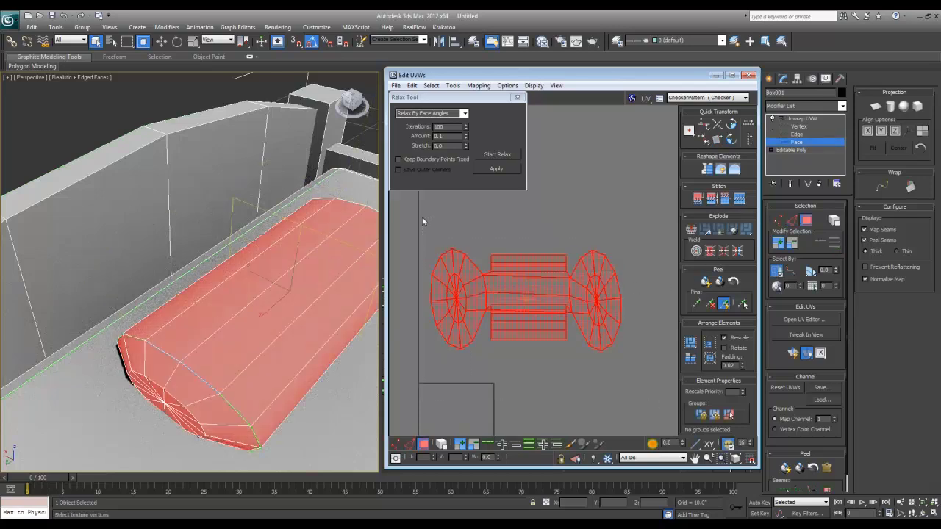
pyautogui.click(485, 155)
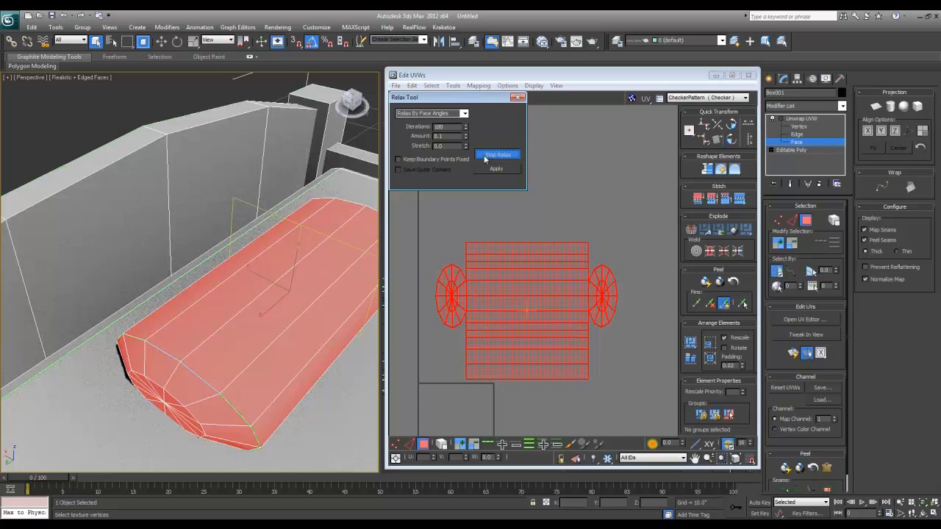
pyautogui.click(485, 159)
# Move the relaxed pillow shell to the end of the row of finished shells.
pyautogui.click(604, 207)
pyautogui.scroll(-6, 603, 210)
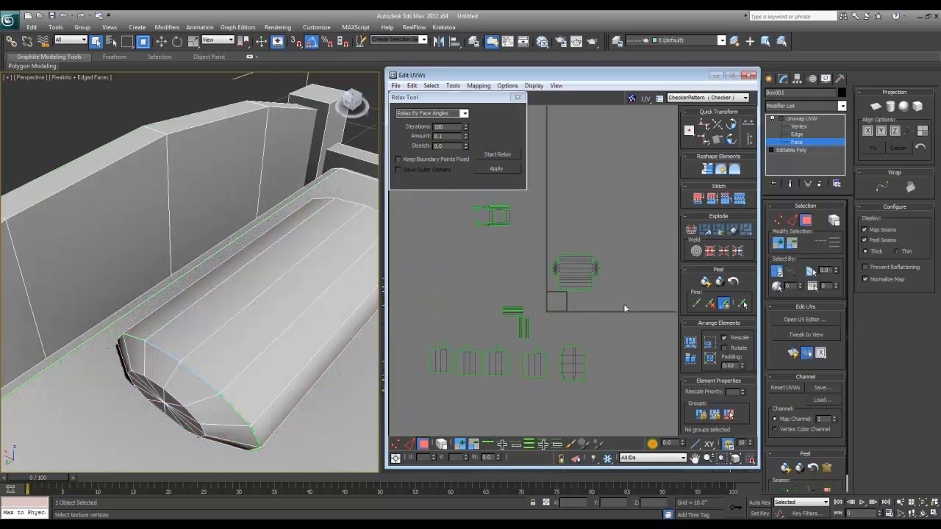
pyautogui.moveTo(623, 303); pyautogui.dragTo(632, 351)
# Select the mattress shell in the UV layout and examine its faces on the model from above and below.
pyautogui.moveTo(434, 184); pyautogui.dragTo(434, 184)
pyautogui.moveTo(258, 440); pyautogui.dragTo(213, 242, button='middle')
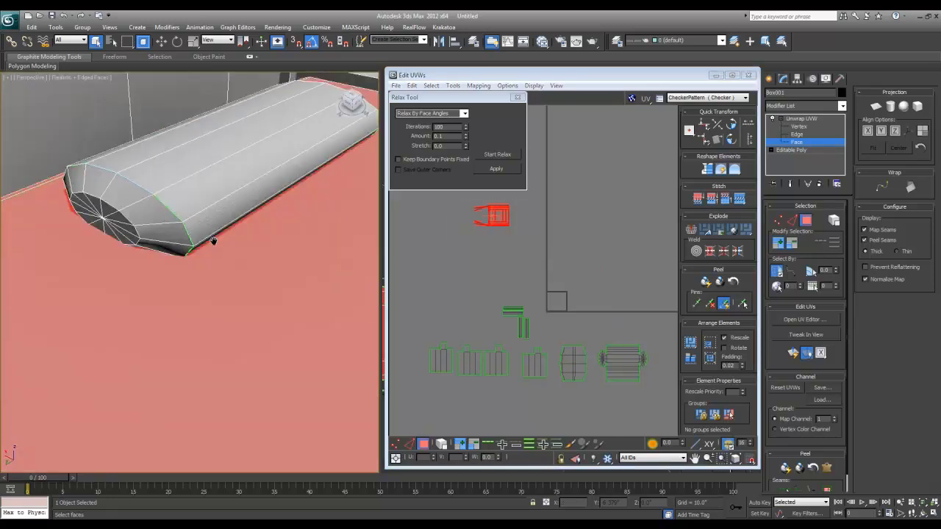
pyautogui.scroll(-5, 213, 242)
pyautogui.keyDown('alt'); pyautogui.moveTo(258, 294); pyautogui.dragTo(287, 210, button='middle'); pyautogui.keyUp('alt')
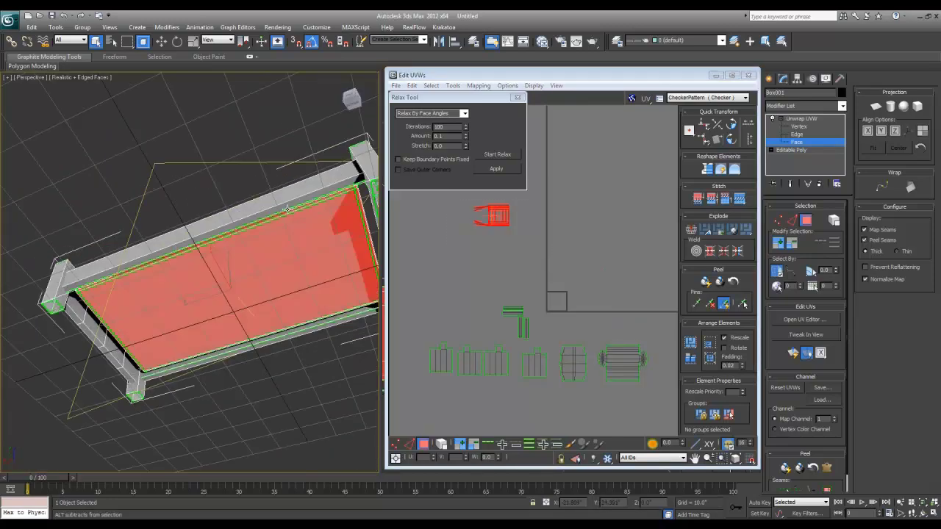
pyautogui.keyDown('alt'); pyautogui.moveTo(312, 262); pyautogui.dragTo(215, 356, button='middle'); pyautogui.keyUp('alt')
pyautogui.scroll(4, 312, 344)
pyautogui.scroll(-4, 213, 364)
pyautogui.scroll(4, 255, 361)
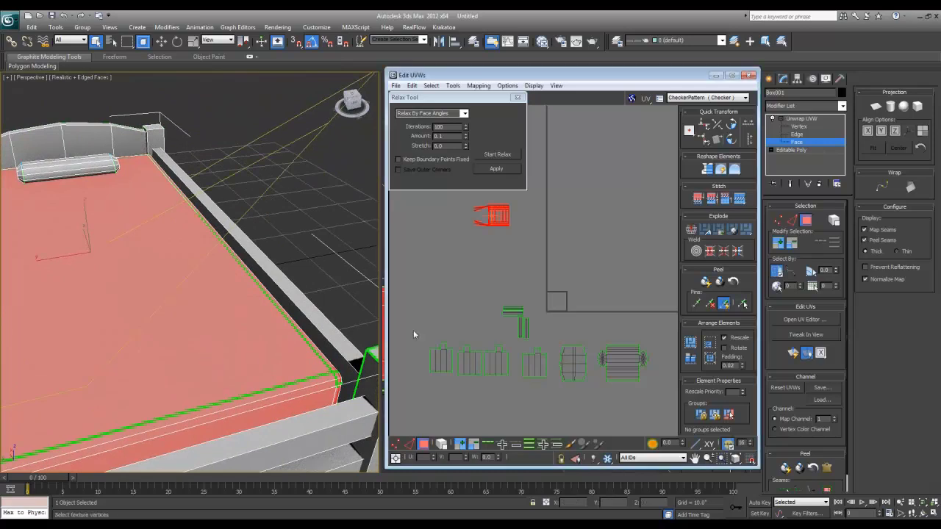
# Select the mattress edges just below its top bevel, switch the viewport to wireframe, and extend the selection along the edge loop.
pyautogui.click(838, 134)
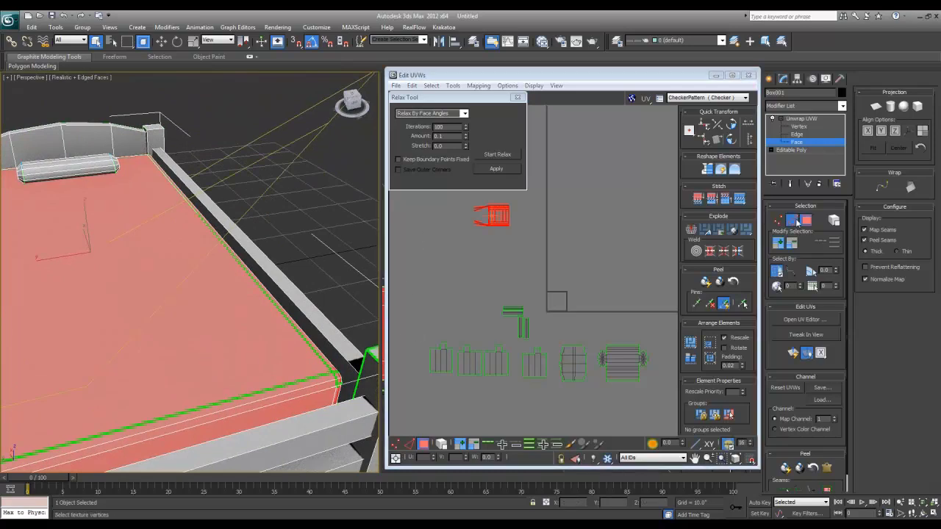
pyautogui.click(330, 390)
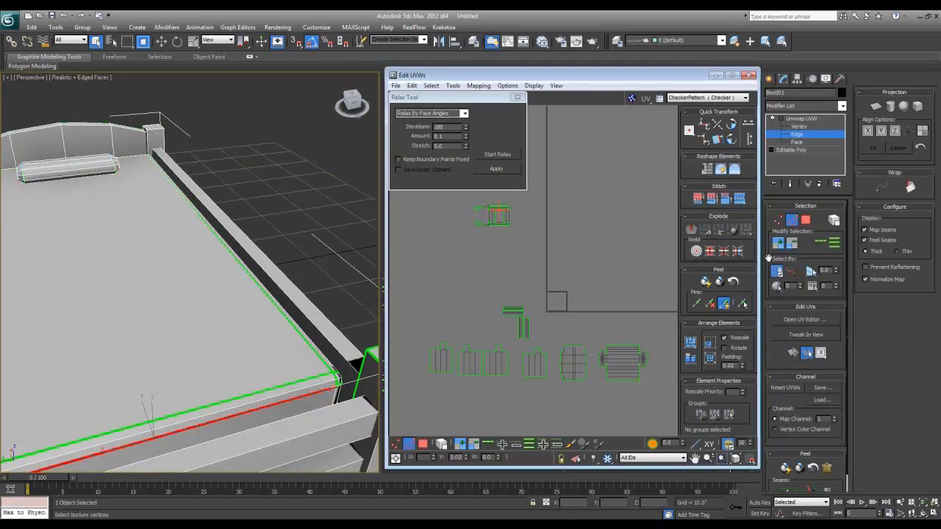
pyautogui.keyDown('alt'); pyautogui.moveTo(353, 335); pyautogui.dragTo(247, 277, button='middle'); pyautogui.keyUp('alt')
pyautogui.keyDown('ctrl'); pyautogui.click(184, 329); pyautogui.keyUp('ctrl')
pyautogui.scroll(-3, 211, 309)
pyautogui.press('F3')
pyautogui.scroll(5, 266, 279)
pyautogui.scroll(-5, 246, 277)
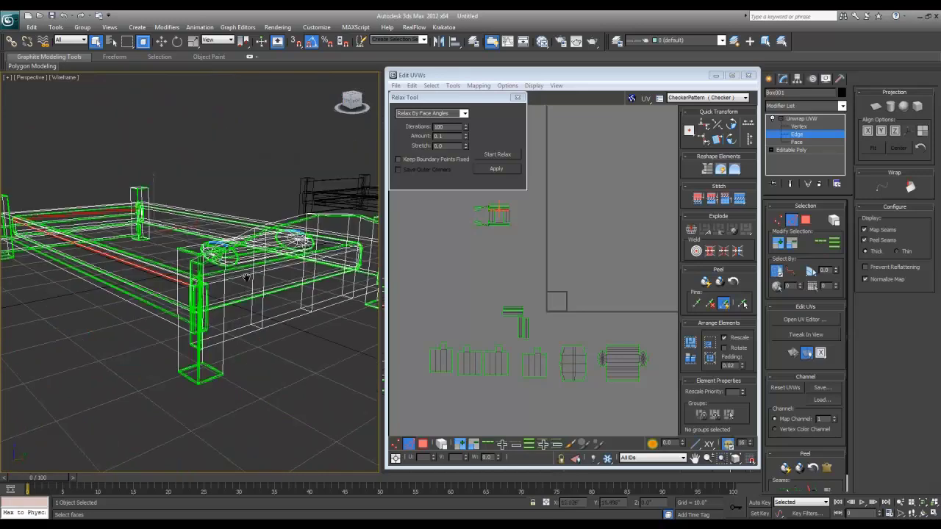
pyautogui.scroll(5, 240, 297)
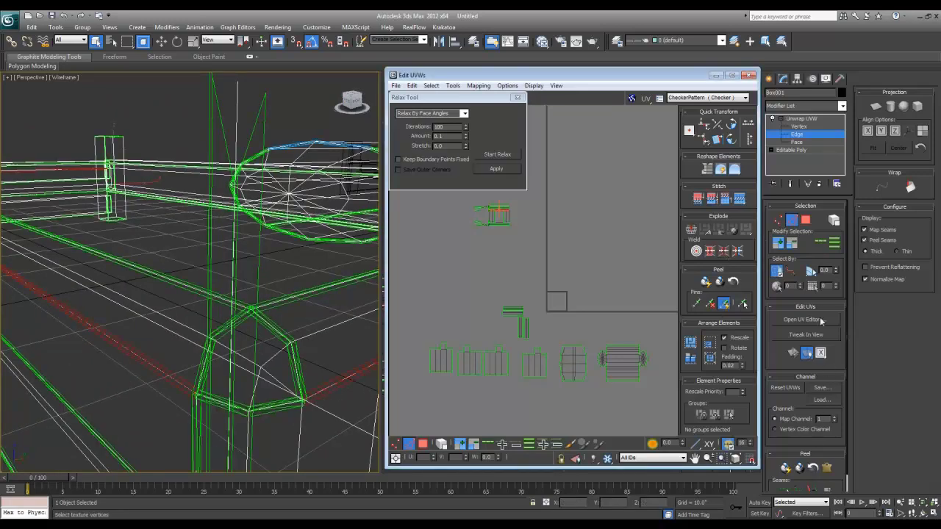
pyautogui.click(822, 247)
# Add the short edges at a head-end corner of the mattress to the selected perimeter edges.
pyautogui.scroll(-5, 279, 330)
pyautogui.keyDown('alt'); pyautogui.moveTo(279, 330); pyautogui.dragTo(152, 376, button='middle'); pyautogui.keyUp('alt')
pyautogui.scroll(5, 153, 376)
pyautogui.scroll(-5, 152, 376)
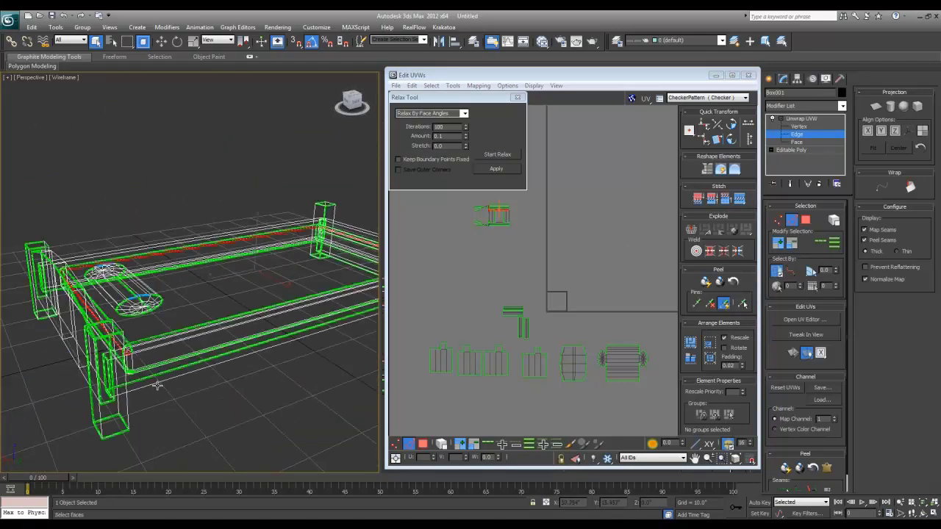
pyautogui.scroll(5, 157, 373)
pyautogui.scroll(-5, 157, 373)
pyautogui.scroll(5, 191, 372)
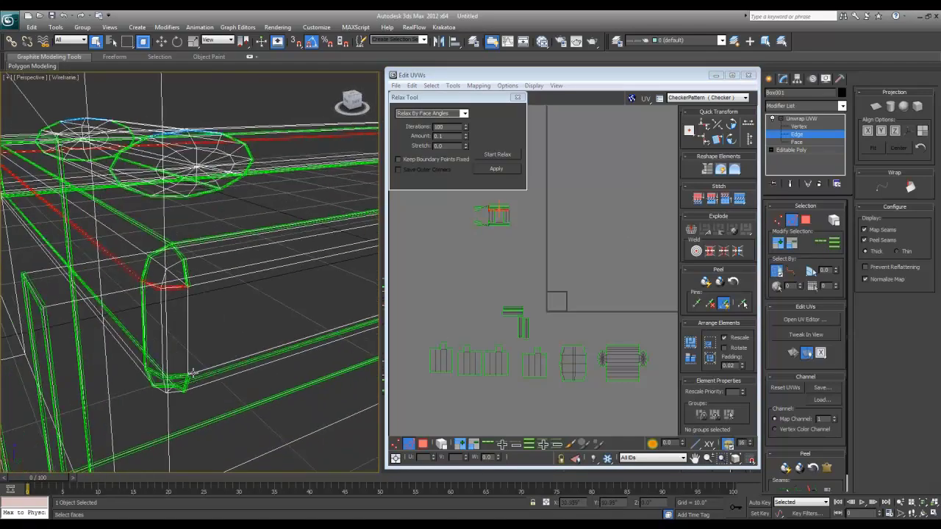
pyautogui.keyDown('ctrl'); pyautogui.click(211, 279); pyautogui.keyUp('ctrl')
# Add the remaining corner edge to complete the mattress perimeter loop and convert the edge selection to seams.
pyautogui.scroll(-3, 239, 289)
pyautogui.keyDown('alt'); pyautogui.moveTo(238, 290); pyautogui.dragTo(74, 307, button='middle'); pyautogui.keyUp('alt')
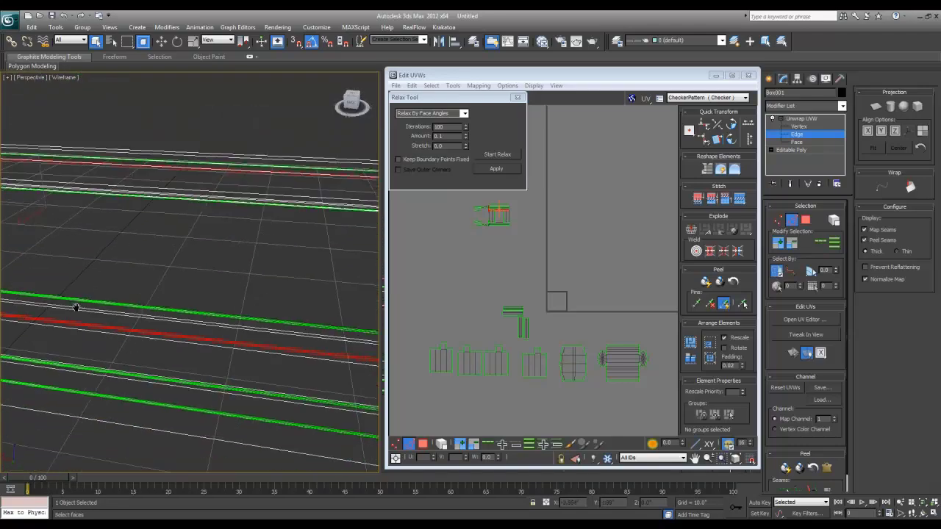
pyautogui.scroll(-5, 74, 308)
pyautogui.scroll(5, 198, 323)
pyautogui.keyDown('alt'); pyautogui.moveTo(188, 323); pyautogui.dragTo(176, 346, button='middle'); pyautogui.keyUp('alt')
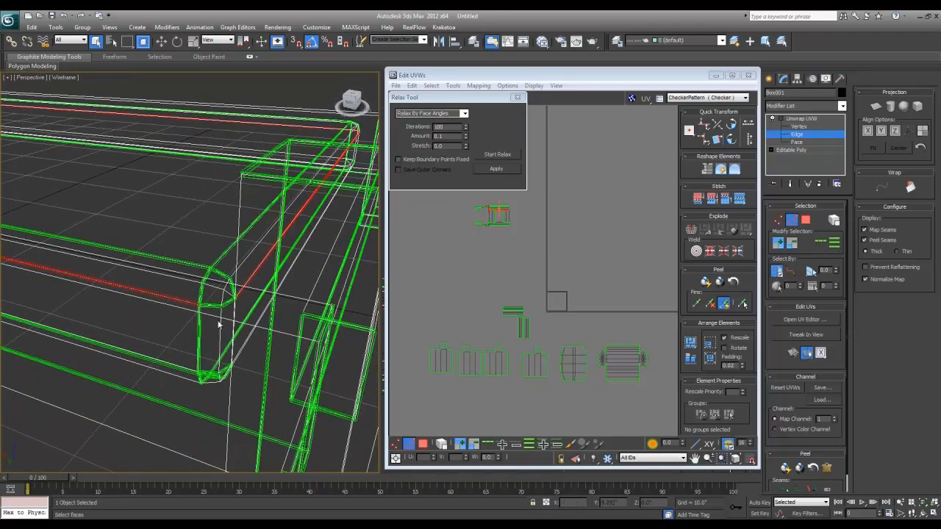
pyautogui.keyDown('ctrl'); pyautogui.click(211, 304); pyautogui.keyUp('ctrl')
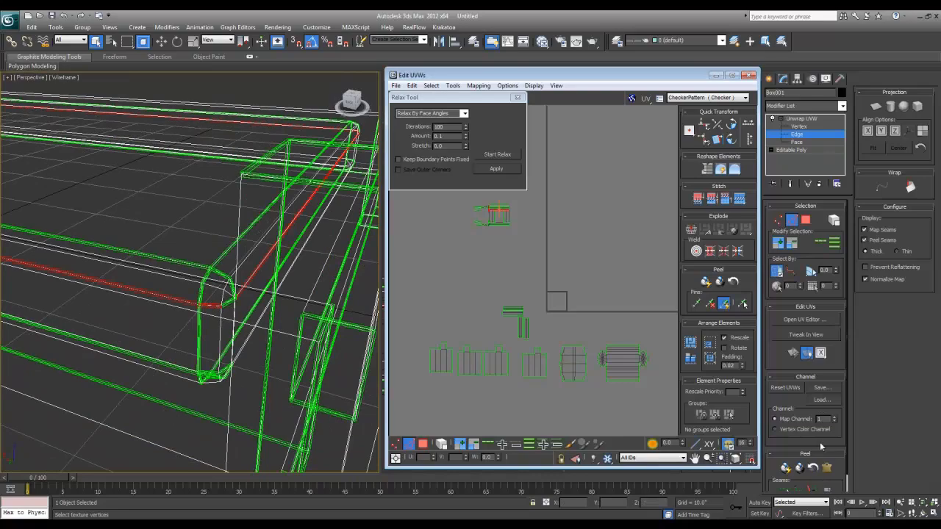
pyautogui.click(822, 245)
pyautogui.keyDown('alt'); pyautogui.moveTo(190, 278); pyautogui.dragTo(271, 269, button='middle'); pyautogui.keyUp('alt')
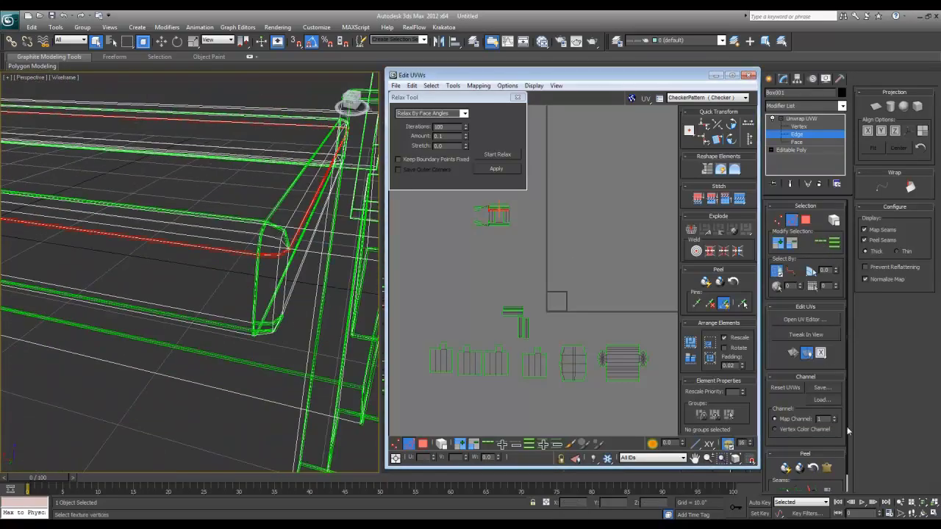
pyautogui.click(816, 494)
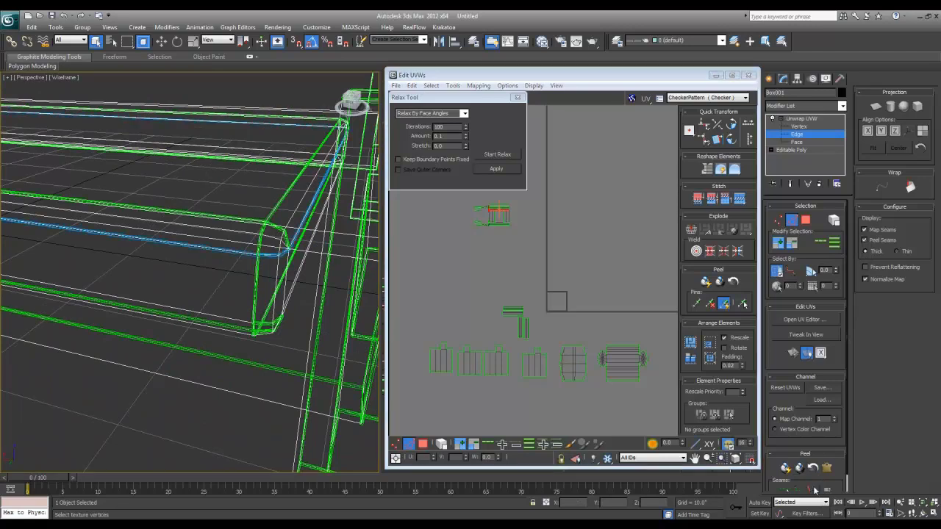
# Select the lower perimeter edges along the mattress's long and short sides.
pyautogui.click(236, 330)
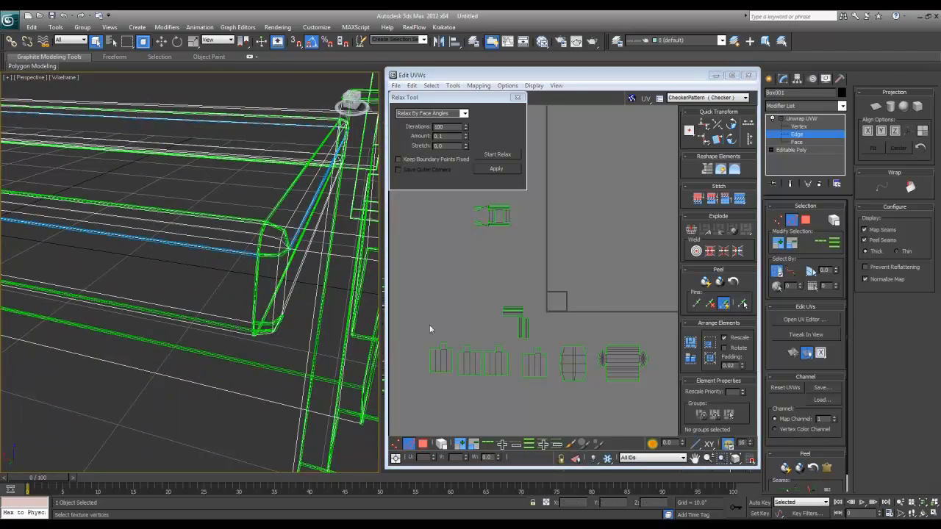
pyautogui.click(216, 326)
pyautogui.moveTo(216, 327)
pyautogui.keyDown('alt'); pyautogui.mouseDown(button='middle')
pyautogui.moveTo(225, 337)
pyautogui.moveTo(233, 324)
pyautogui.mouseUp(button='middle'); pyautogui.keyUp('alt')
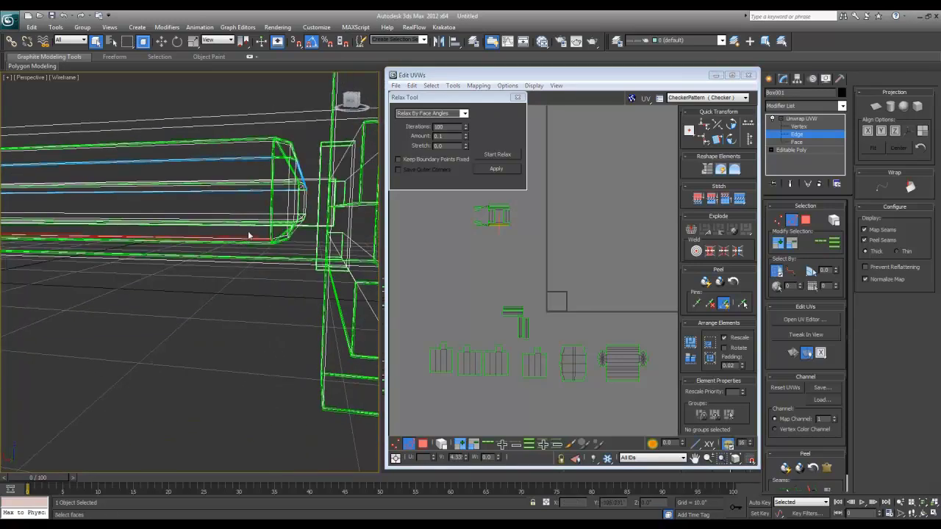
pyautogui.keyDown('alt'); pyautogui.moveTo(248, 228); pyautogui.dragTo(234, 330, button='middle'); pyautogui.keyUp('alt')
pyautogui.click(260, 281)
pyautogui.keyDown('alt'); pyautogui.moveTo(196, 370); pyautogui.dragTo(247, 336, button='middle'); pyautogui.keyUp('alt')
pyautogui.keyDown('alt'); pyautogui.moveTo(230, 302); pyautogui.dragTo(112, 332, button='middle'); pyautogui.keyUp('alt')
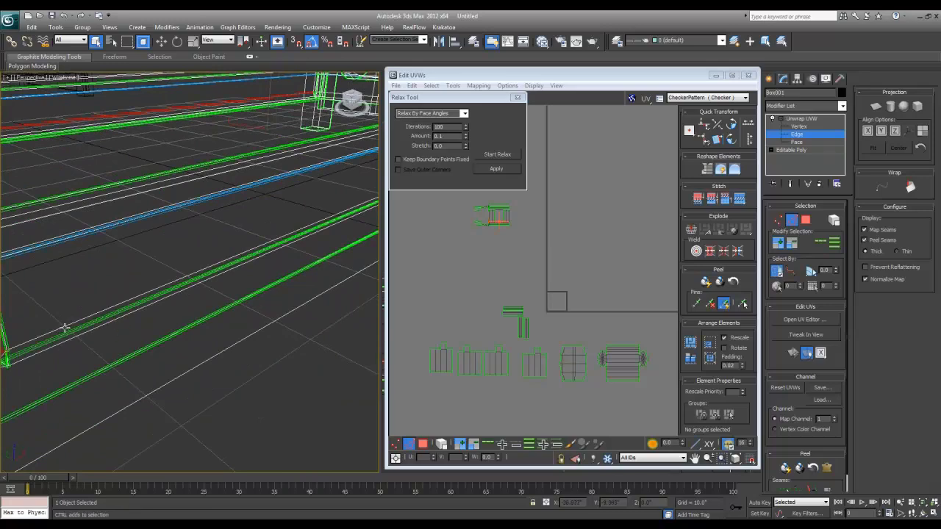
pyautogui.scroll(3, 74, 331)
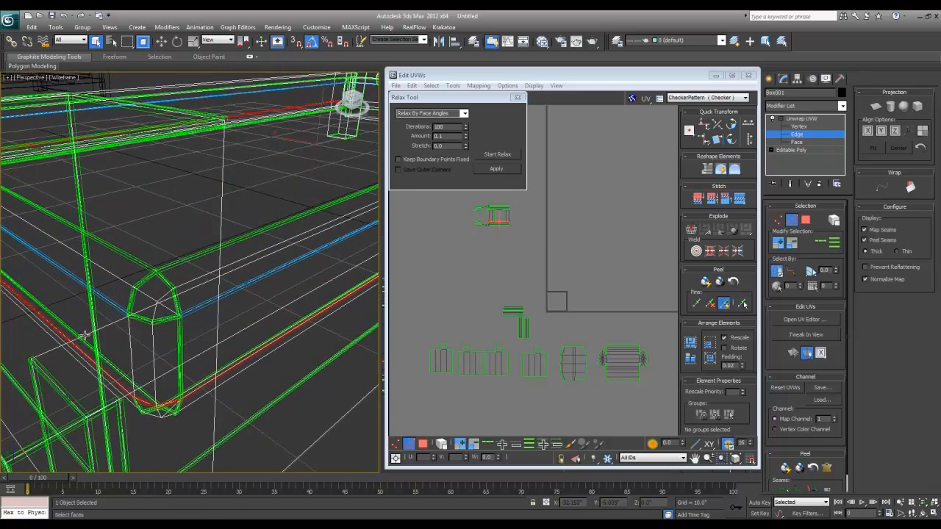
# Hide the map seams, complete the edge loop around the mattress's lower perimeter and convert it to peel seams.
pyautogui.scroll(-5, 110, 335)
pyautogui.keyDown('alt'); pyautogui.moveTo(137, 335); pyautogui.dragTo(143, 361, button='middle'); pyautogui.keyUp('alt')
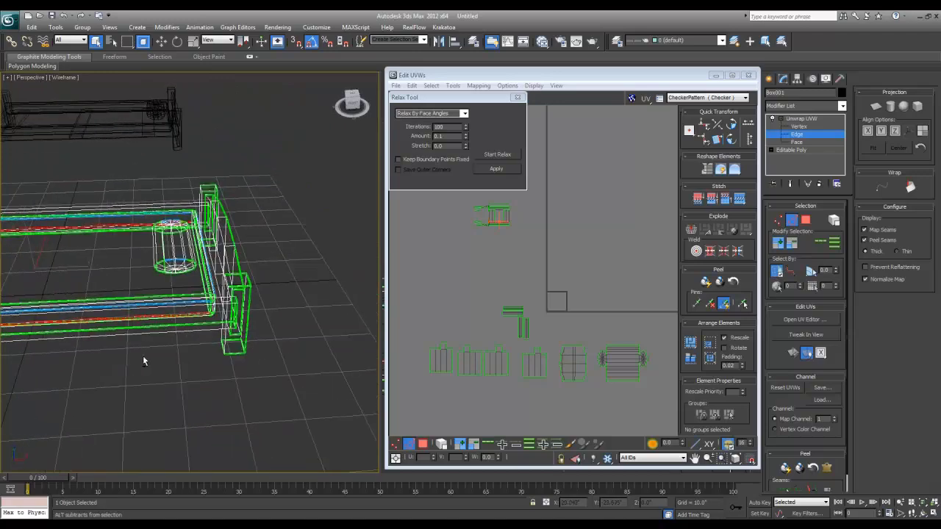
pyautogui.scroll(5, 203, 330)
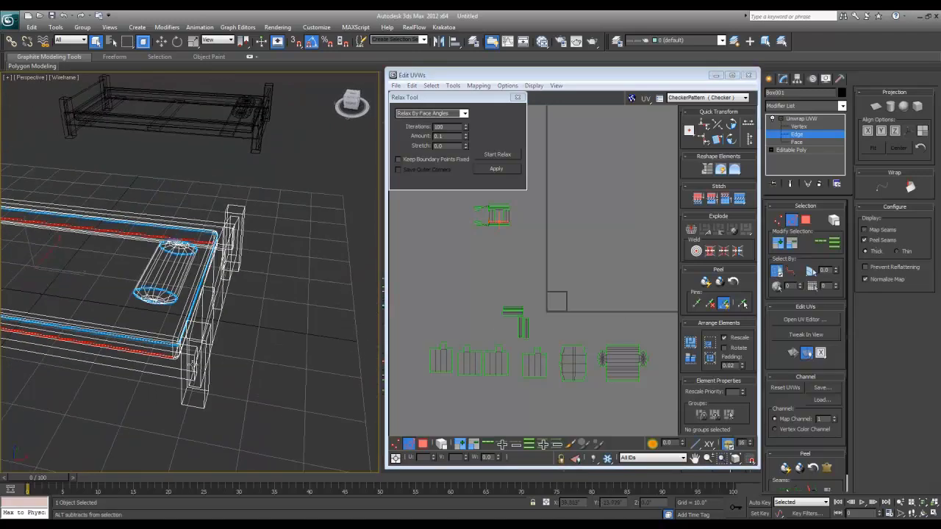
pyautogui.scroll(2, 267, 315)
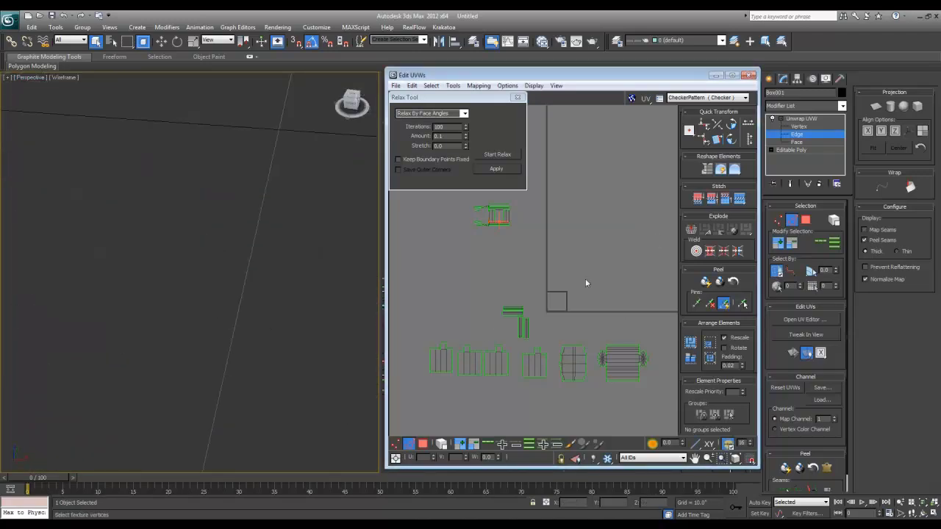
pyautogui.scroll(-1, 491, 305)
pyautogui.scroll(-5, 208, 311)
pyautogui.scroll(4, 240, 307)
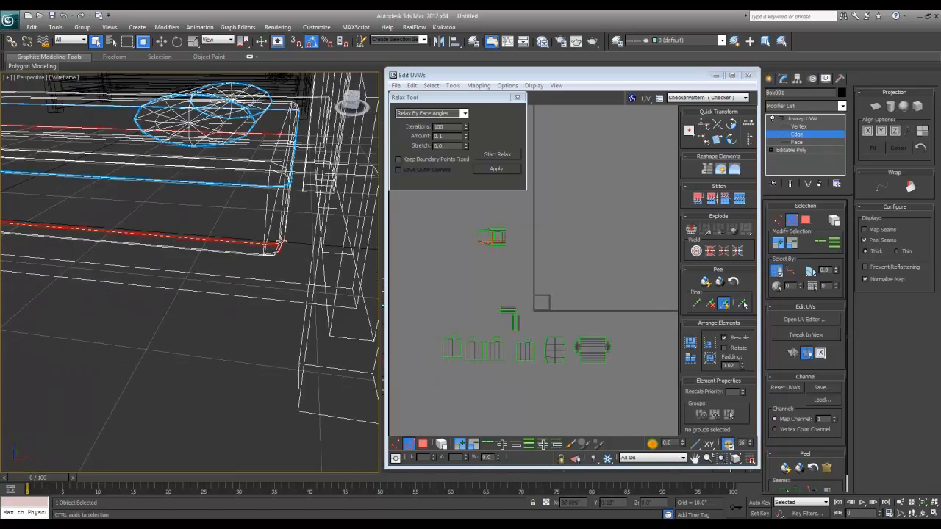
pyautogui.keyDown('alt'); pyautogui.moveTo(280, 256); pyautogui.dragTo(142, 358, button='middle'); pyautogui.keyUp('alt')
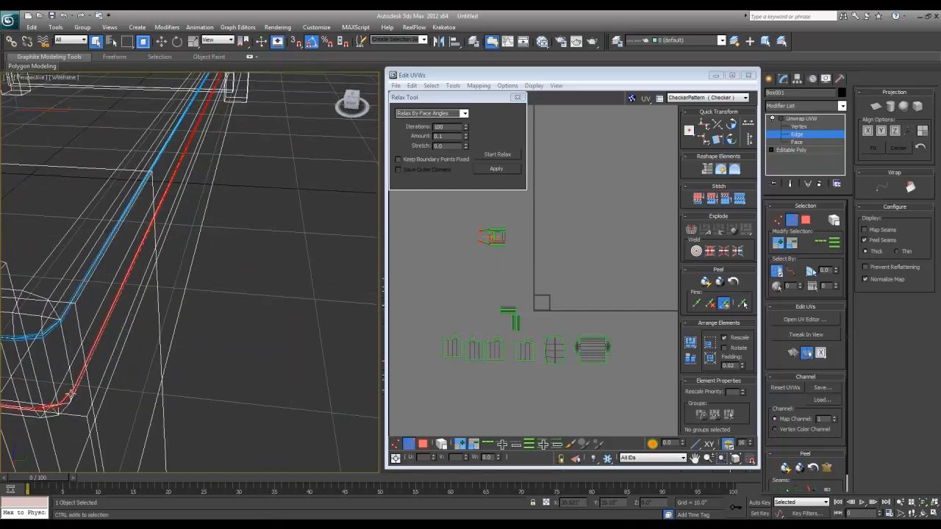
pyautogui.click(809, 491)
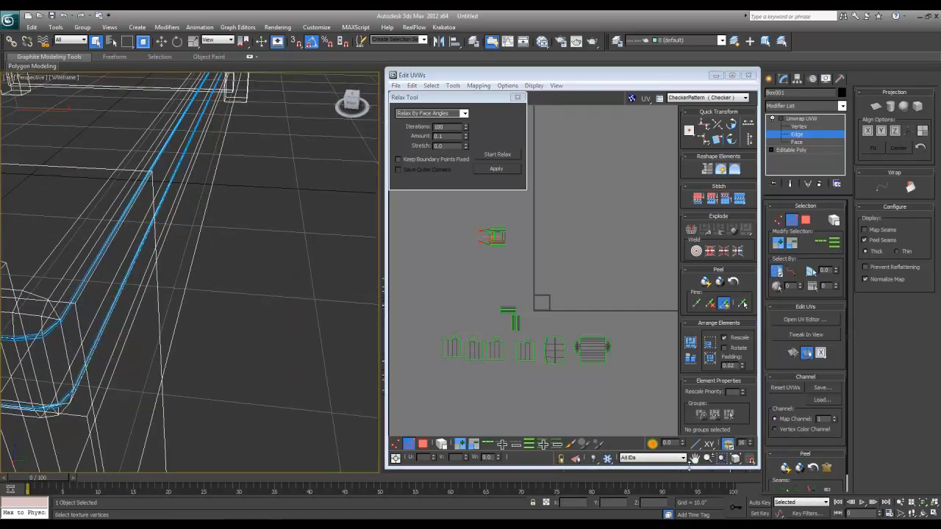
# Select all the mattress faces in the UV layout and move their cluster towards the edge of the main UV square.
pyautogui.scroll(-6, 203, 302)
pyautogui.keyDown('alt'); pyautogui.moveTo(203, 302); pyautogui.dragTo(276, 321, button='middle'); pyautogui.keyUp('alt')
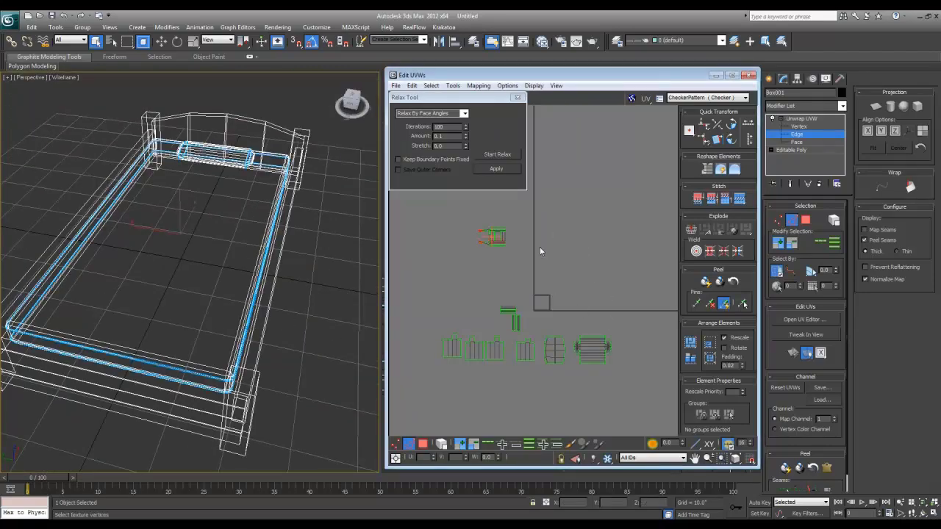
pyautogui.scroll(4, 517, 285)
pyautogui.press('3')
pyautogui.moveTo(534, 289); pyautogui.dragTo(423, 199)
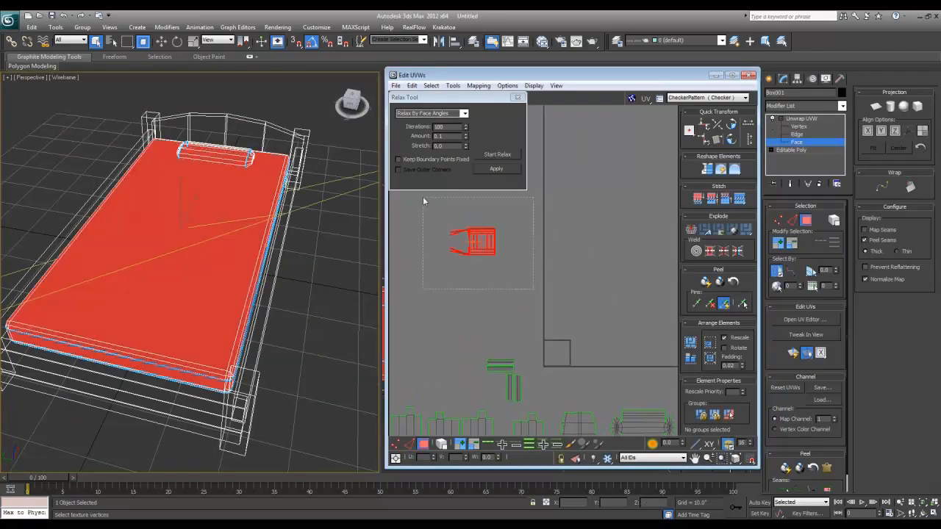
pyautogui.moveTo(477, 242); pyautogui.dragTo(531, 266)
# Expand the face selection on the mattress top to its seams, break it off and move it into the UV square.
pyautogui.click(205, 270)
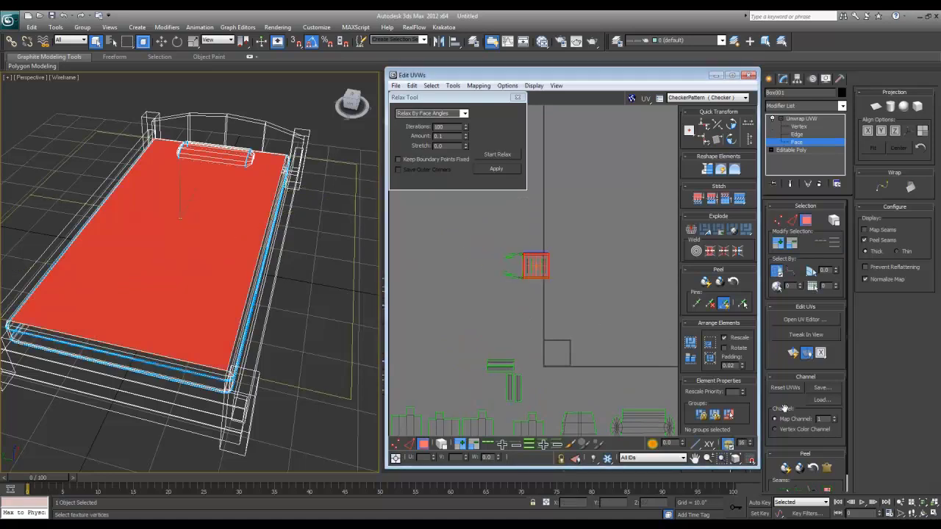
pyautogui.click(829, 490)
pyautogui.rightClick(544, 266)
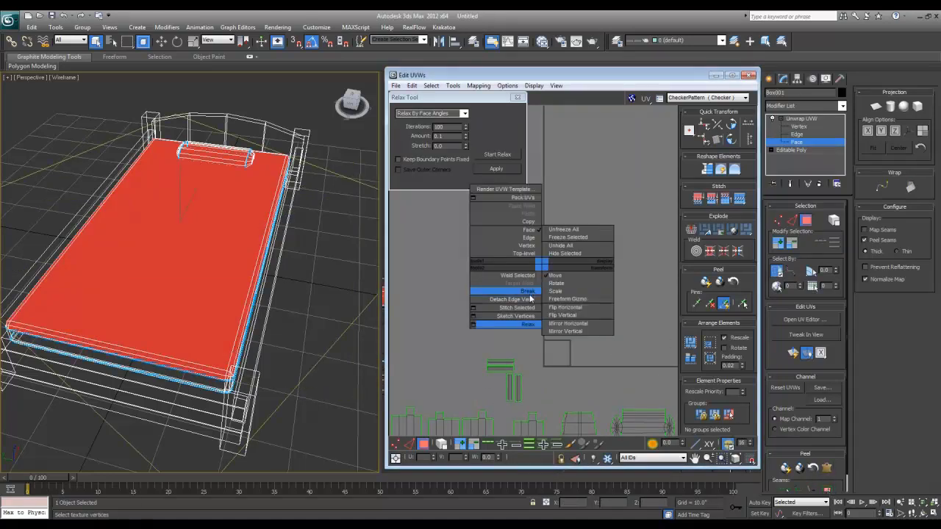
pyautogui.click(530, 294)
pyautogui.moveTo(526, 269); pyautogui.dragTo(601, 245)
# Expand the selection to the mattress's side band, break it off and move it above the remaining mattress UVs.
pyautogui.click(188, 379)
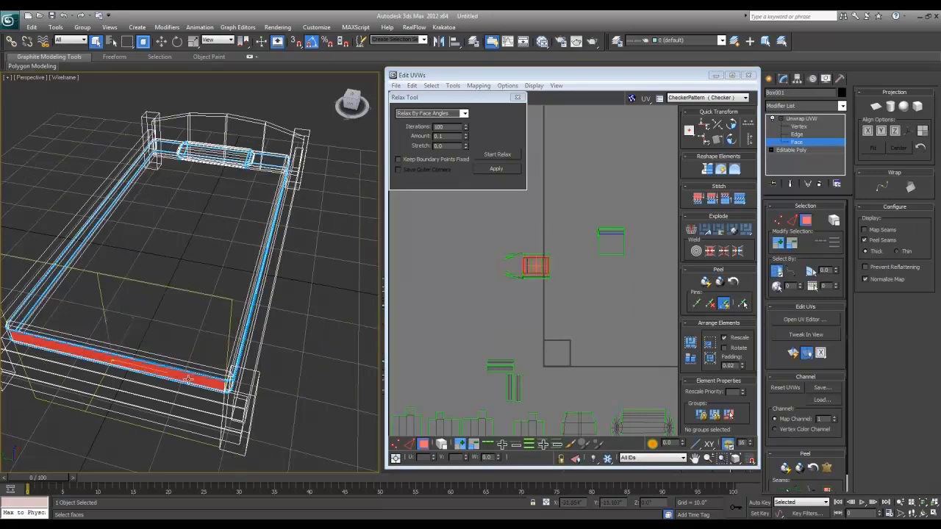
pyautogui.click(827, 492)
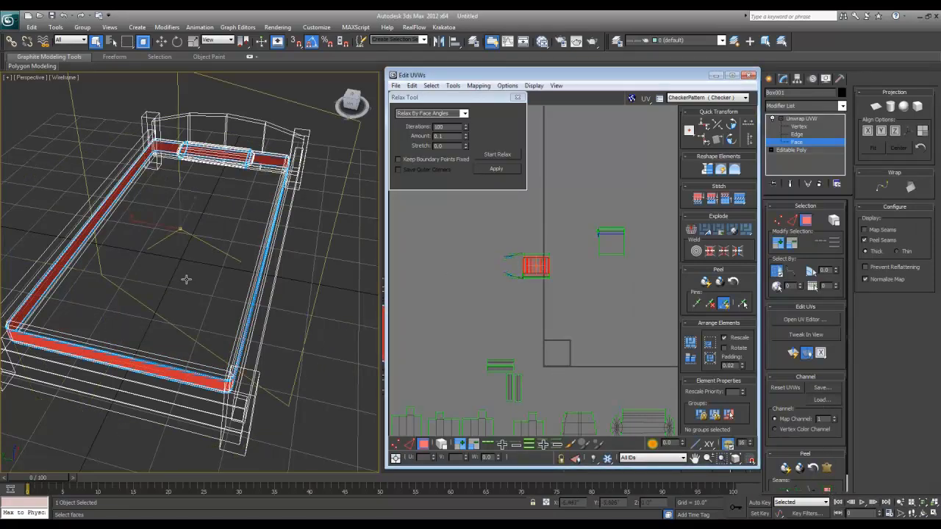
pyautogui.keyDown('alt'); pyautogui.moveTo(185, 272); pyautogui.dragTo(179, 254, button='middle'); pyautogui.keyUp('alt')
pyautogui.rightClick(525, 265)
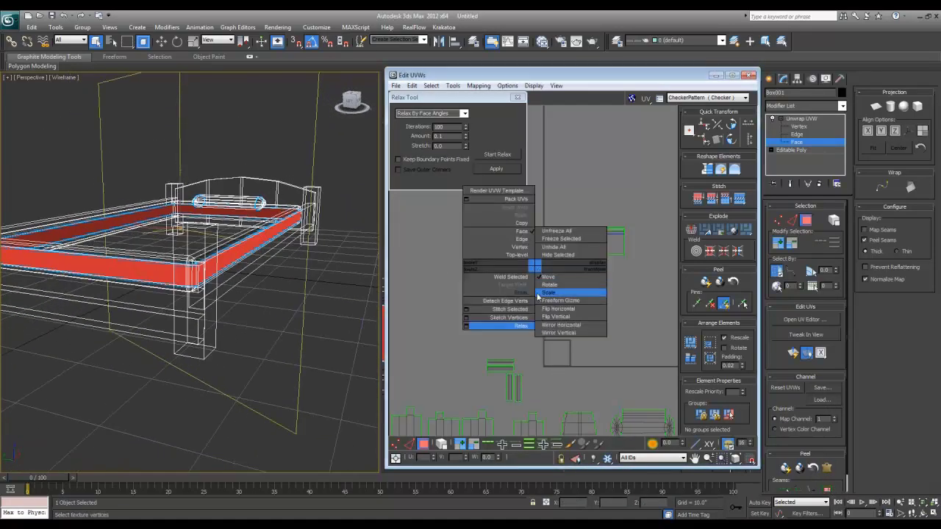
pyautogui.click(526, 299)
pyautogui.moveTo(541, 267); pyautogui.dragTo(550, 209)
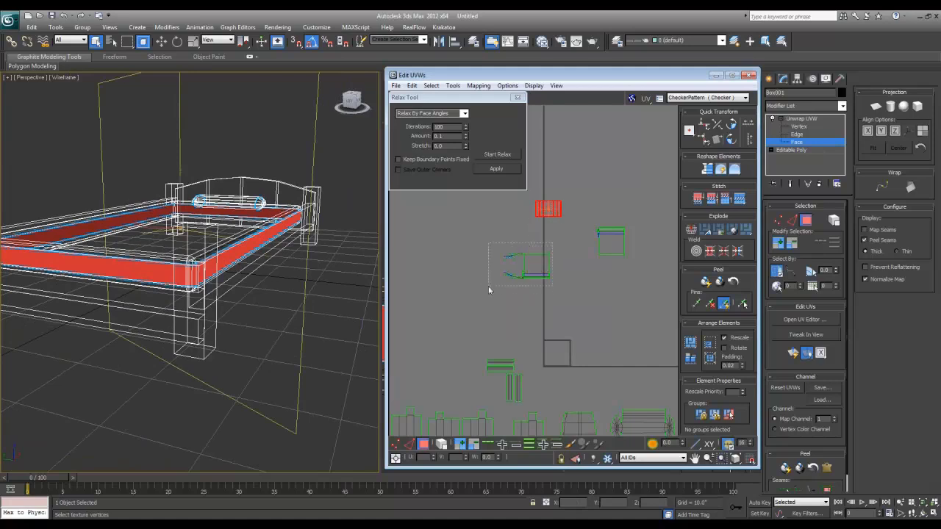
# Apply planar mapping to the mattress top shell and relax it by face angles.
pyautogui.moveTo(489, 290); pyautogui.dragTo(487, 293)
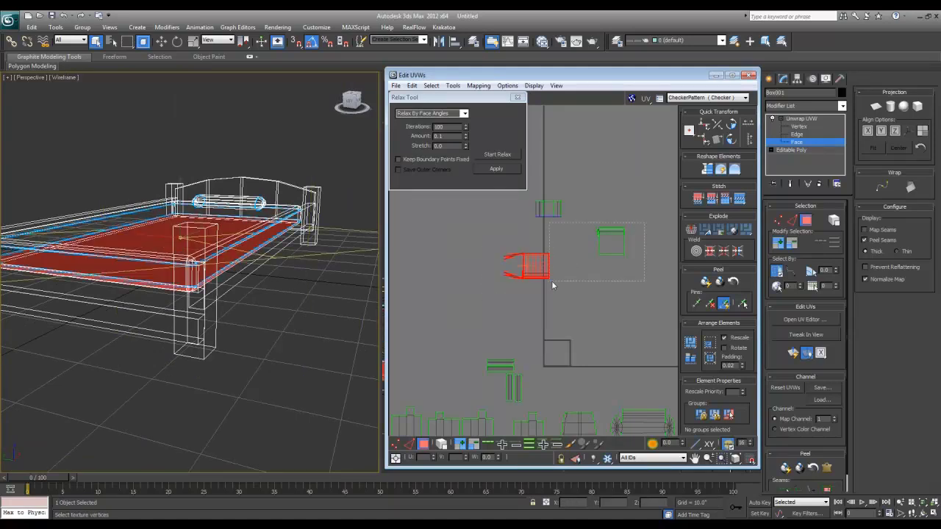
pyautogui.moveTo(552, 286); pyautogui.dragTo(552, 283)
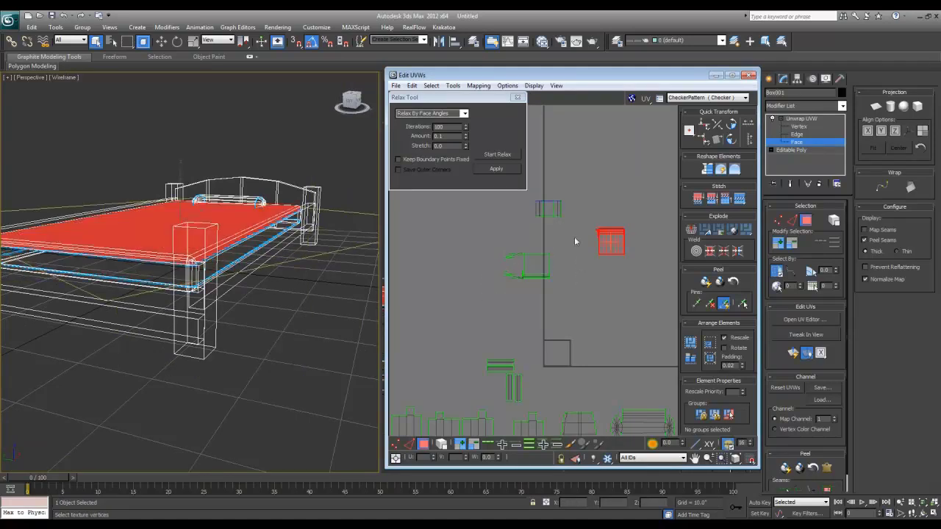
pyautogui.click(876, 106)
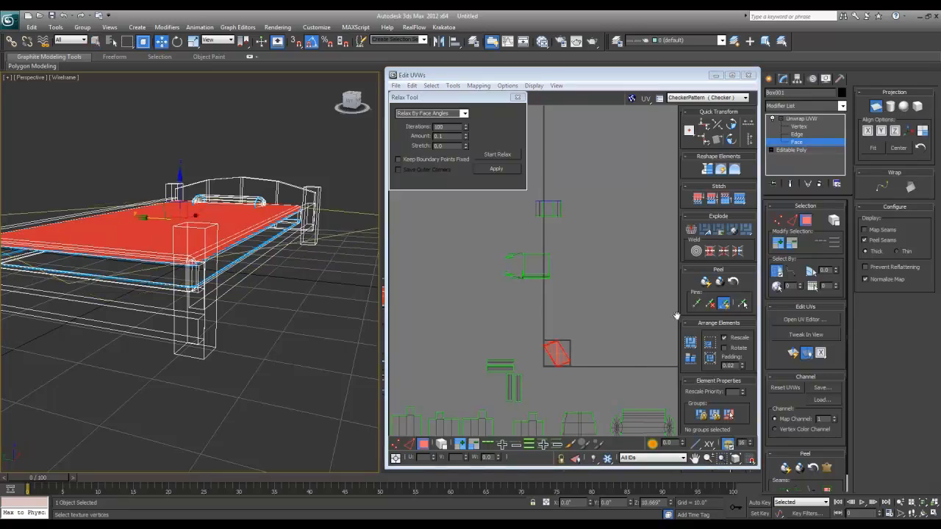
pyautogui.moveTo(608, 330); pyautogui.dragTo(605, 293, button='middle')
pyautogui.keyDown('alt'); pyautogui.moveTo(286, 277); pyautogui.dragTo(223, 291, button='middle'); pyautogui.keyUp('alt')
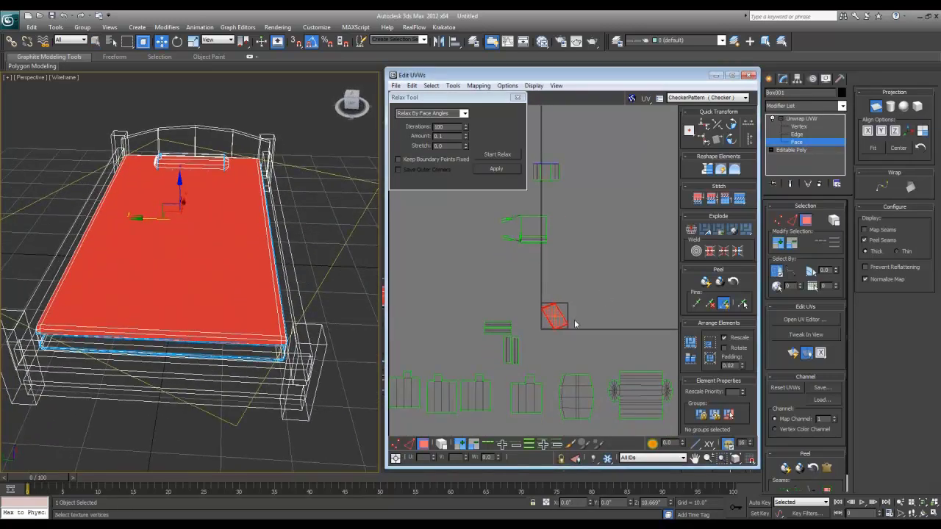
pyautogui.scroll(6, 574, 321)
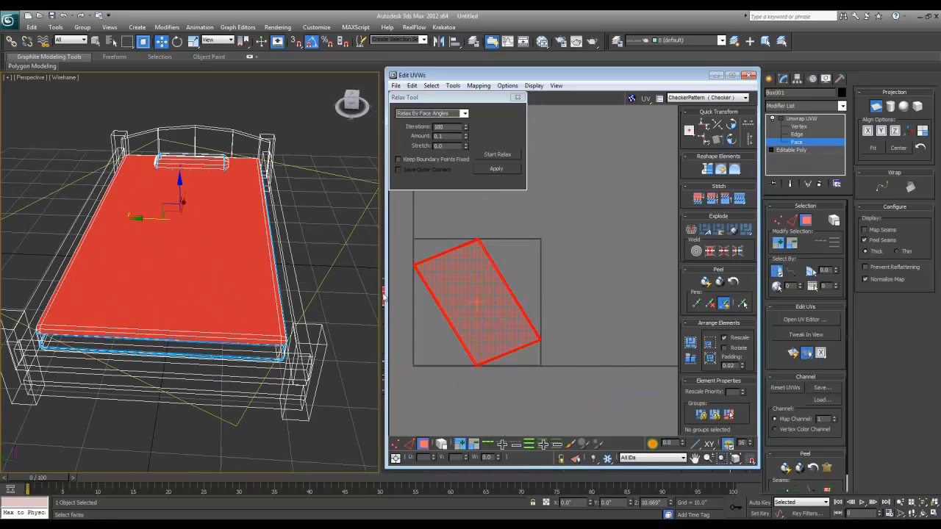
pyautogui.moveTo(275, 302)
pyautogui.keyDown('alt'); pyautogui.mouseDown(button='middle')
pyautogui.moveTo(308, 307)
pyautogui.moveTo(287, 307)
pyautogui.mouseUp(button='middle'); pyautogui.keyUp('alt')
pyautogui.click(498, 155)
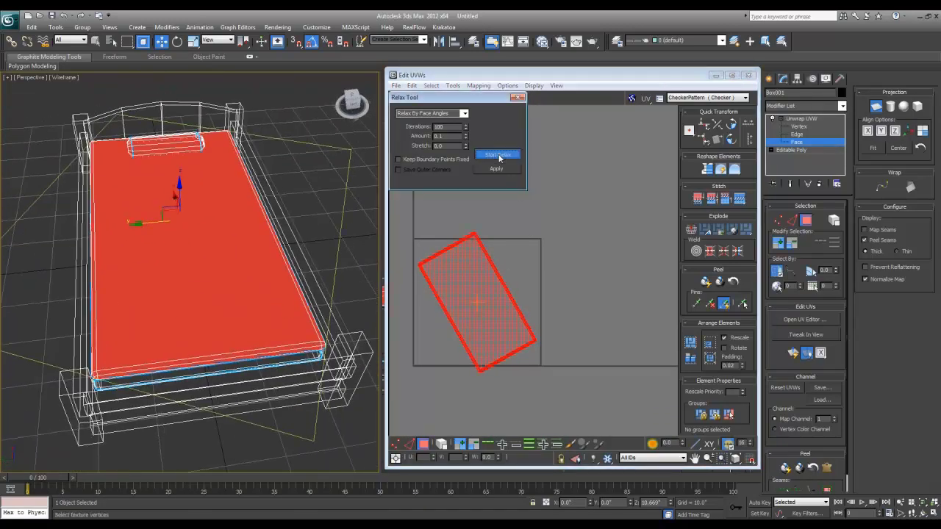
pyautogui.click(499, 157)
pyautogui.scroll(7, 482, 247)
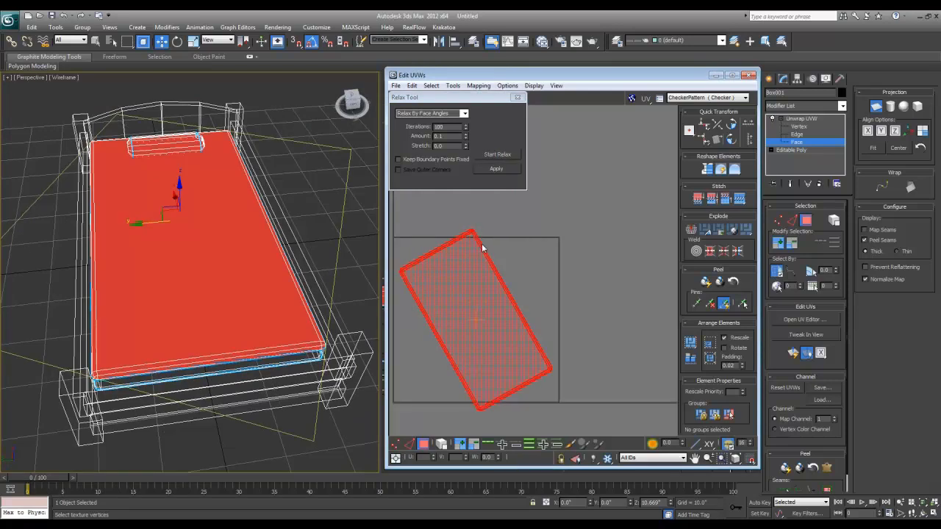
# Rotate the mattress top shell upright and move it outside the UV square beside the narrow strip shells.
pyautogui.press('1')
pyautogui.moveTo(495, 228); pyautogui.dragTo(536, 232, button='middle')
pyautogui.scroll(-3, 536, 232)
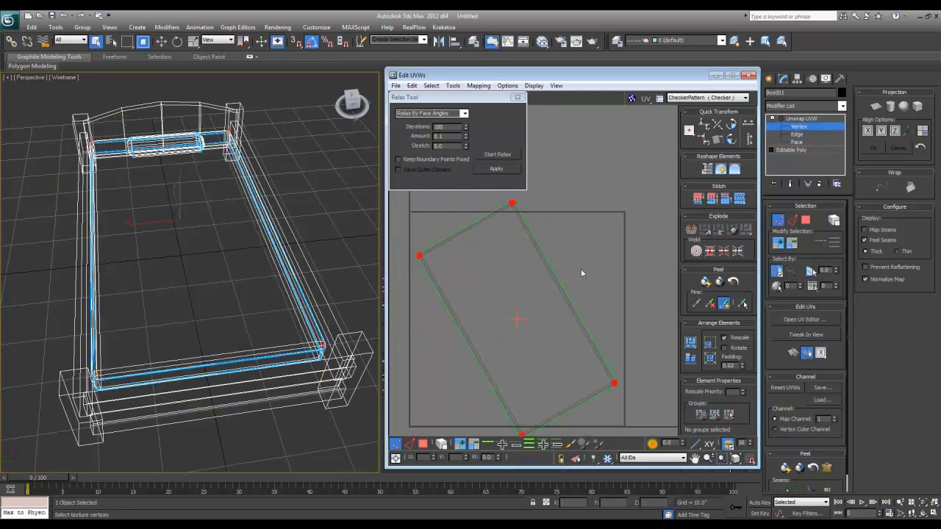
pyautogui.scroll(-2, 594, 335)
pyautogui.press('3')
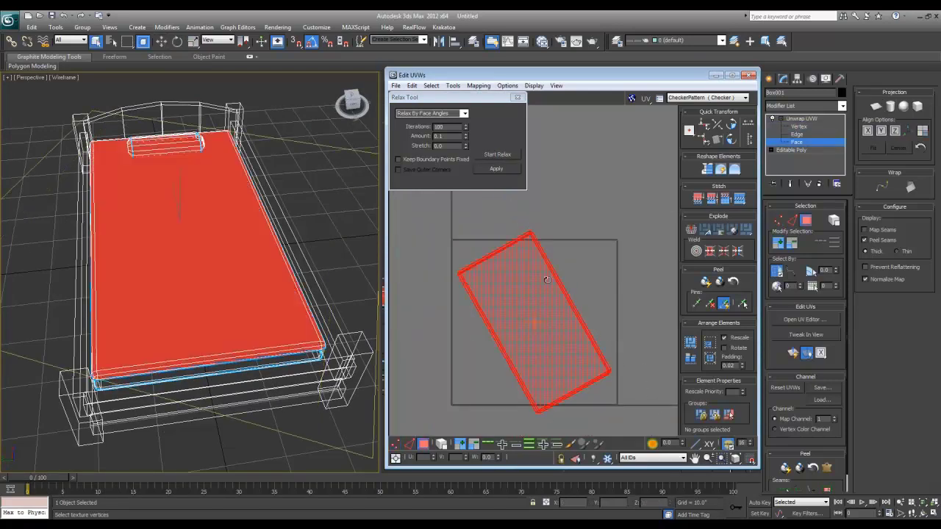
pyautogui.moveTo(532, 263); pyautogui.dragTo(546, 330)
pyautogui.scroll(-4, 550, 286)
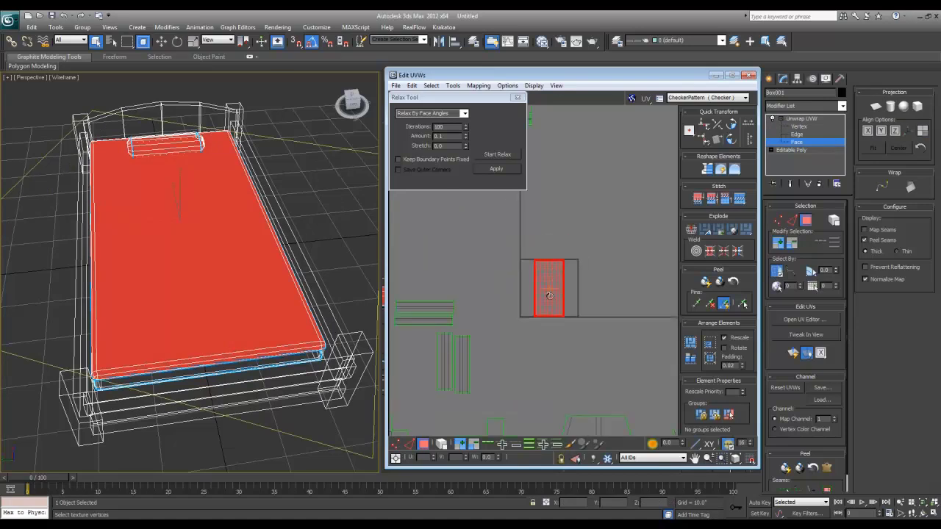
pyautogui.moveTo(550, 285); pyautogui.dragTo(407, 309)
pyautogui.scroll(-3, 444, 295)
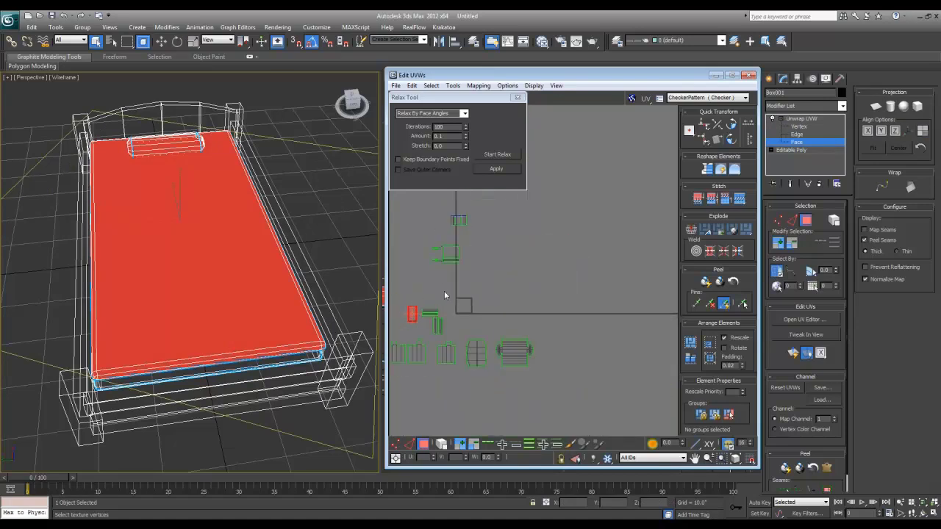
# Apply planar mapping to the mattress's bottom faces and relax them by face angles.
pyautogui.moveTo(426, 244); pyautogui.dragTo(425, 244)
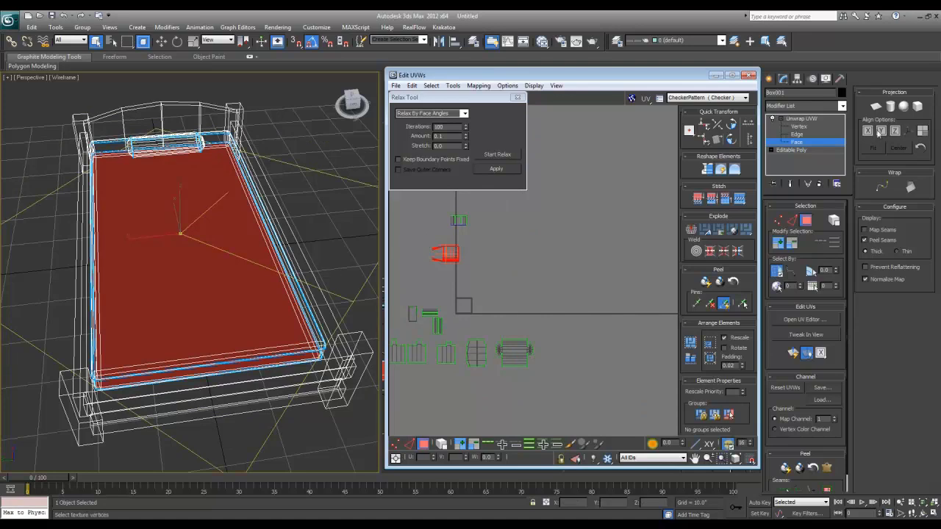
pyautogui.click(463, 306)
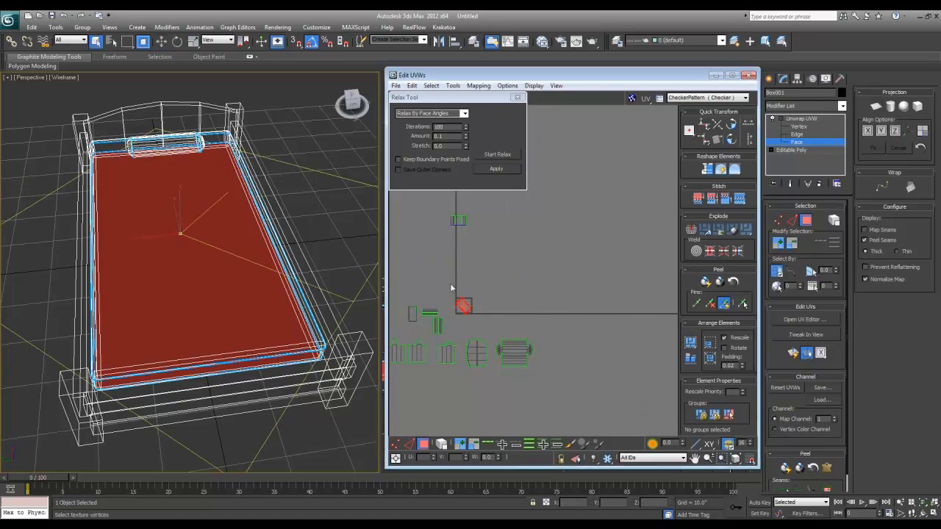
pyautogui.scroll(2, 451, 288)
pyautogui.click(493, 157)
pyautogui.click(493, 157)
pyautogui.scroll(4, 465, 323)
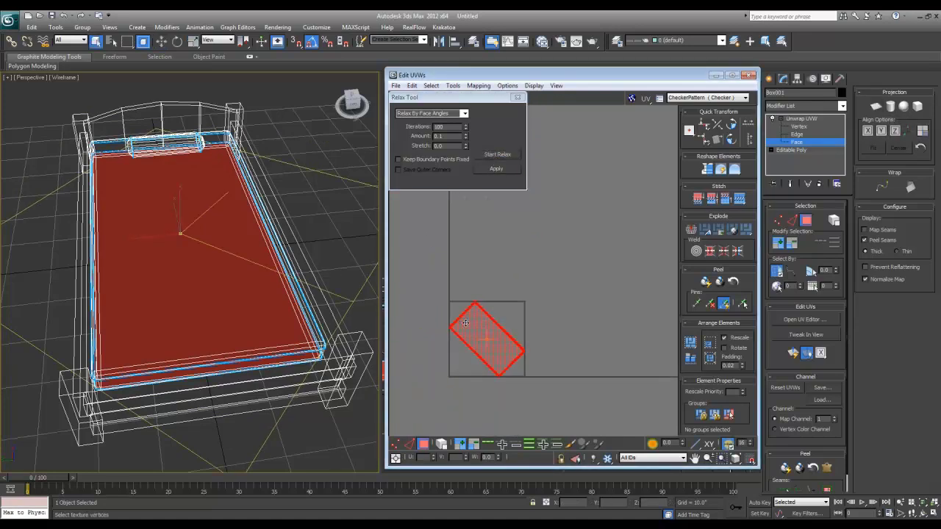
# Rotate the mattress bottom shell upright and place it beside the mattress top shell.
pyautogui.scroll(3, 465, 323)
pyautogui.moveTo(478, 307); pyautogui.dragTo(405, 262)
pyautogui.scroll(-5, 535, 292)
pyautogui.moveTo(417, 267); pyautogui.dragTo(506, 254, button='middle')
pyautogui.moveTo(489, 255); pyautogui.dragTo(436, 307)
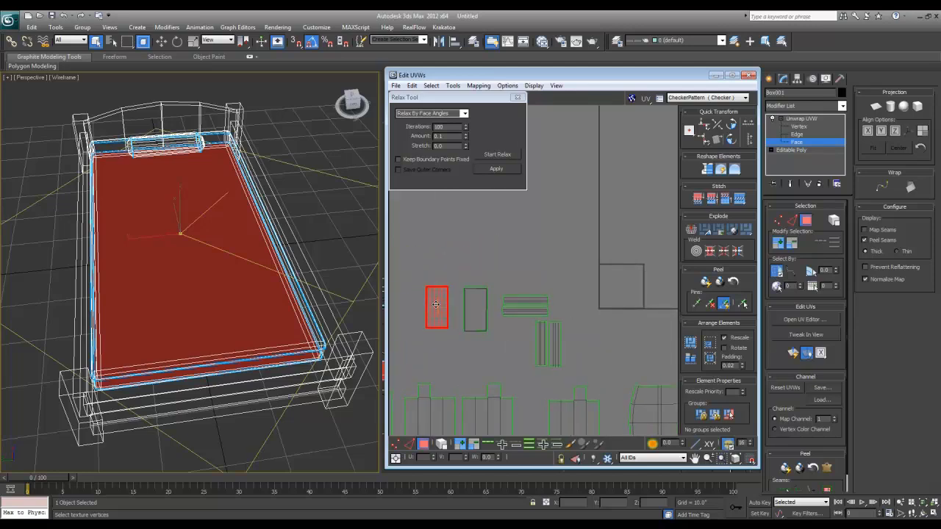
# Move the mattress bottom shell closer to the mattress top shell.
pyautogui.scroll(2, 436, 307)
pyautogui.scroll(8, 480, 309)
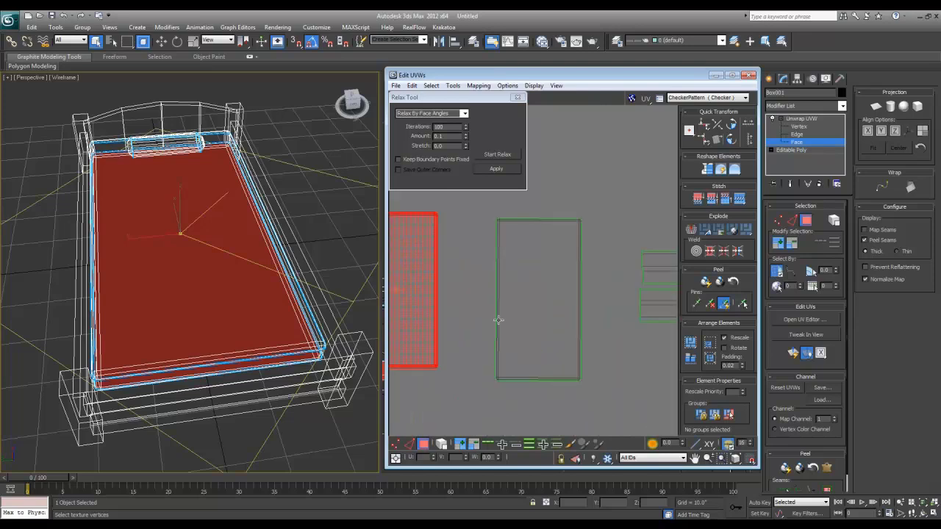
pyautogui.scroll(-5, 523, 328)
pyautogui.moveTo(410, 283); pyautogui.dragTo(436, 295)
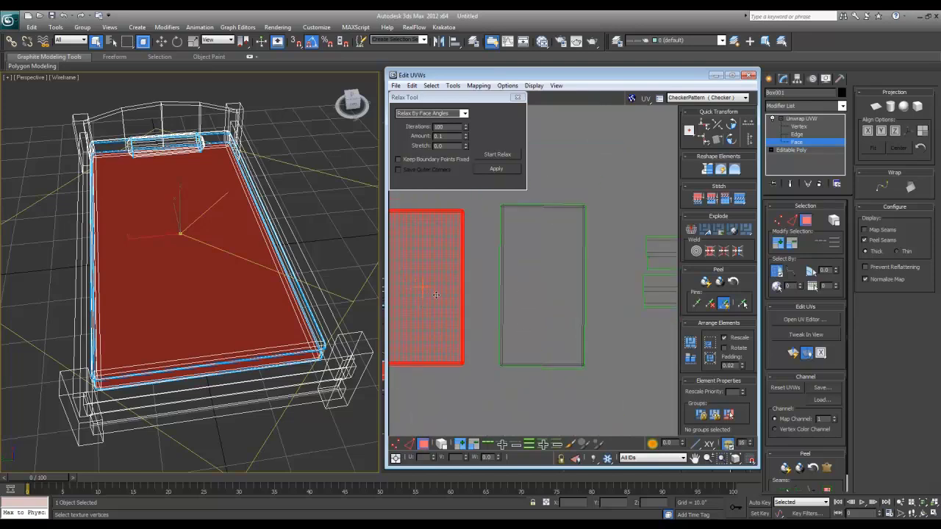
# Select the mattress's side shell and examine its faces around the rounded corners of the model.
pyautogui.scroll(-4, 516, 276)
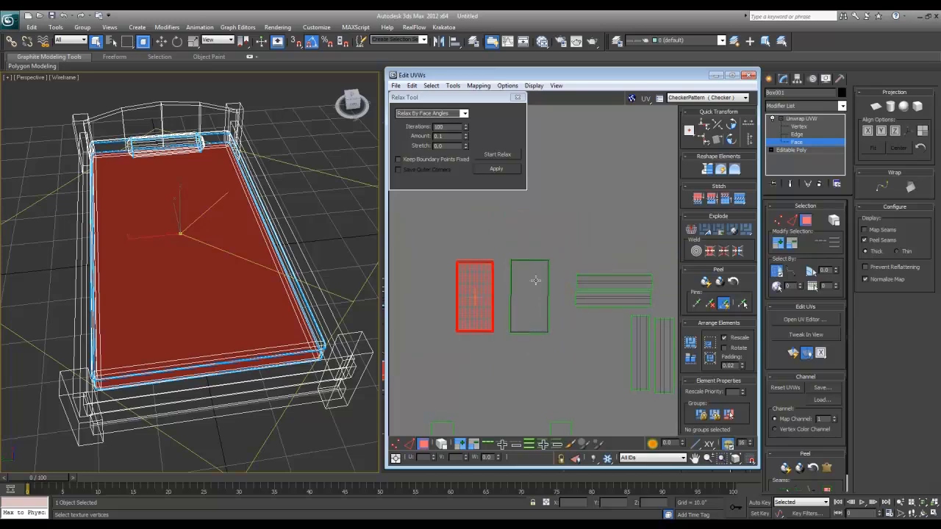
pyautogui.keyDown('alt'); pyautogui.moveTo(269, 361); pyautogui.dragTo(247, 339, button='middle'); pyautogui.keyUp('alt')
pyautogui.scroll(2, 247, 340)
pyautogui.scroll(-2, 258, 353)
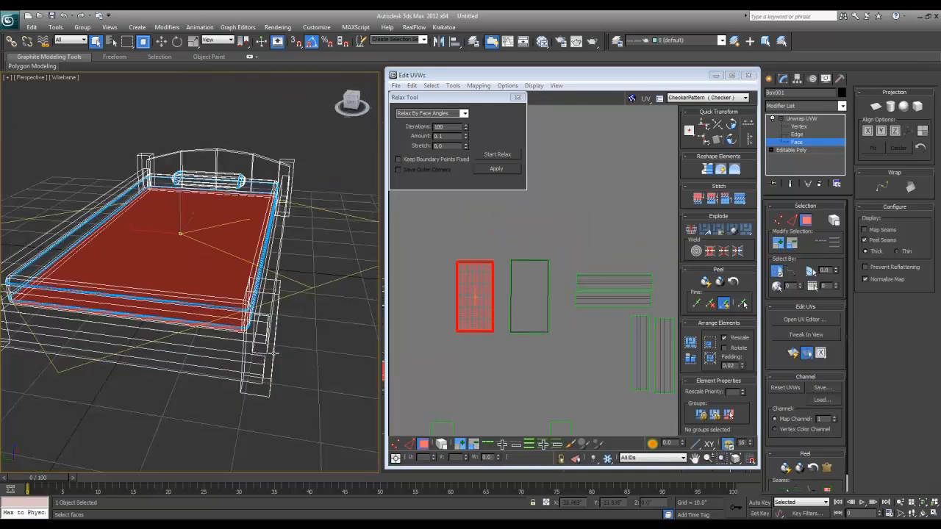
pyautogui.moveTo(512, 258); pyautogui.dragTo(500, 317, button='middle')
pyautogui.scroll(-4, 523, 295)
pyautogui.moveTo(572, 152); pyautogui.dragTo(572, 153)
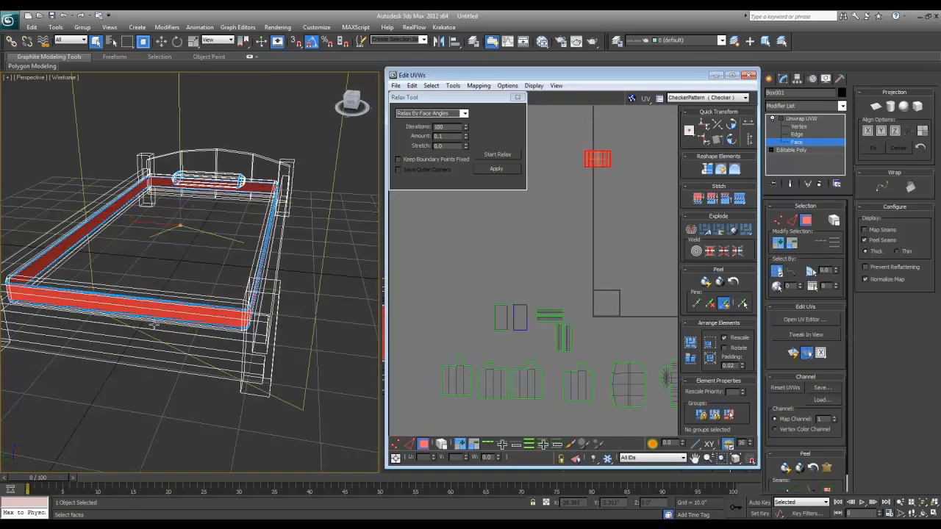
pyautogui.scroll(6, 170, 314)
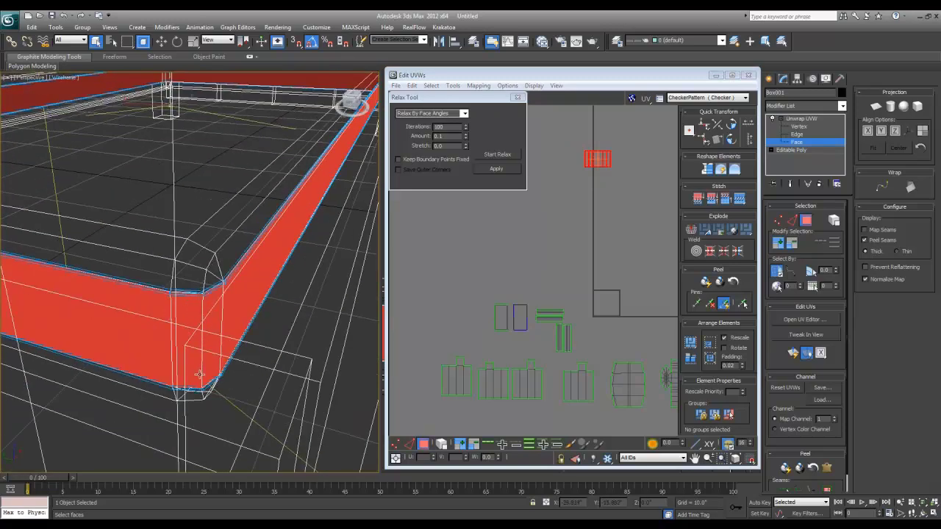
pyautogui.keyDown('alt'); pyautogui.moveTo(199, 374); pyautogui.dragTo(219, 319, button='middle'); pyautogui.keyUp('alt')
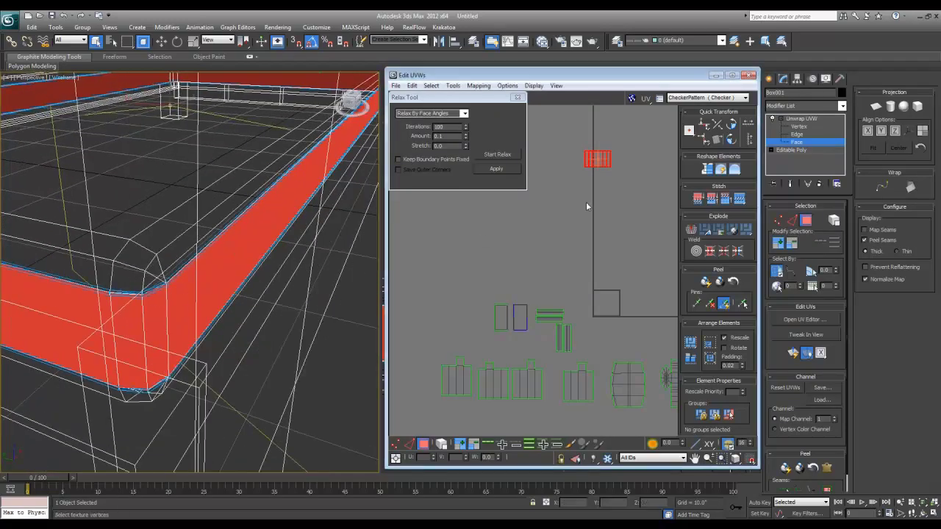
pyautogui.keyDown('alt'); pyautogui.moveTo(147, 277); pyautogui.dragTo(273, 288, button='middle'); pyautogui.keyUp('alt')
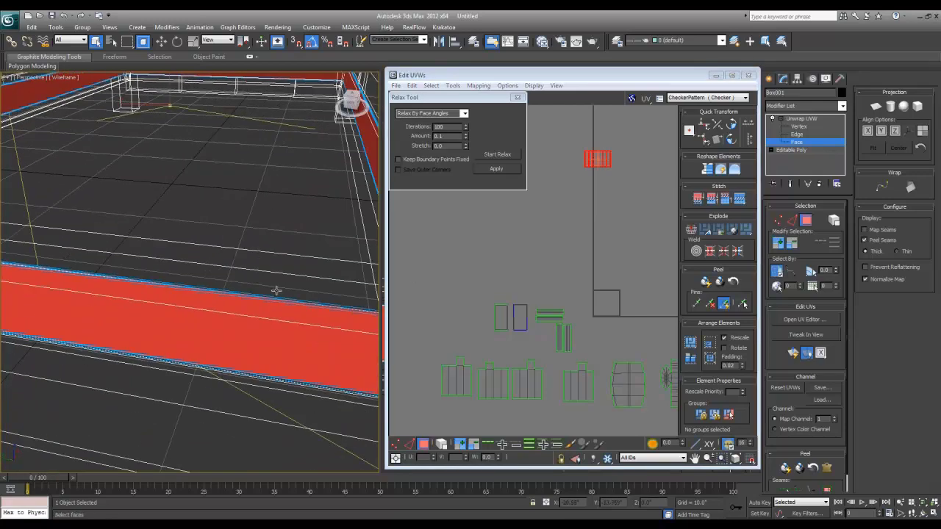
# Scale up the mattress top and bottom shells and move the top shell to the opposite side of the side shell.
pyautogui.moveTo(476, 355); pyautogui.dragTo(477, 354)
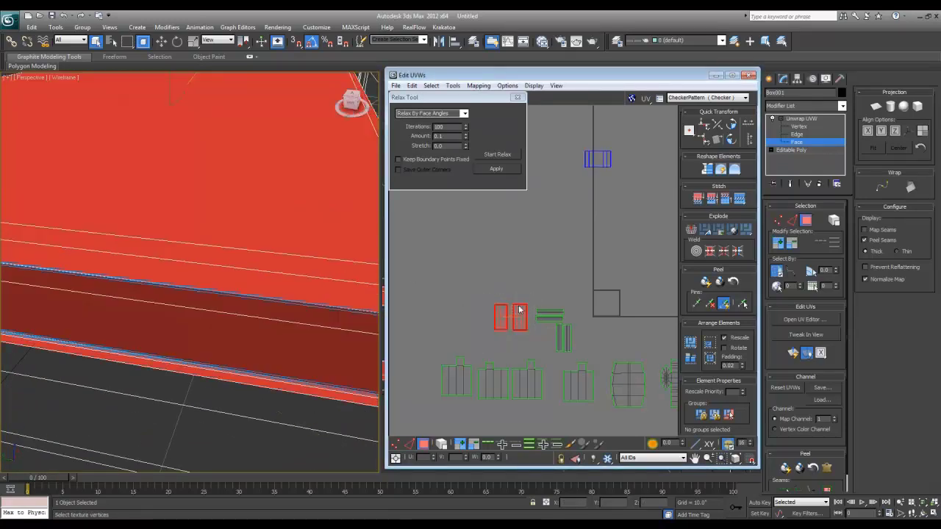
pyautogui.moveTo(516, 316); pyautogui.dragTo(577, 146)
pyautogui.moveTo(584, 187); pyautogui.dragTo(657, 204)
pyautogui.click(562, 211)
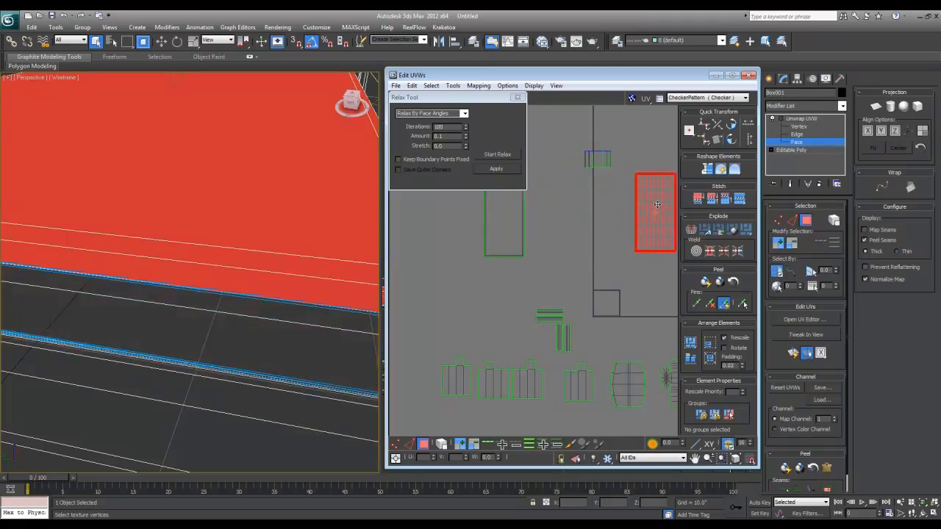
# Seam the vertical edge at one foot-end corner of the mattress's side shell.
pyautogui.click(597, 157)
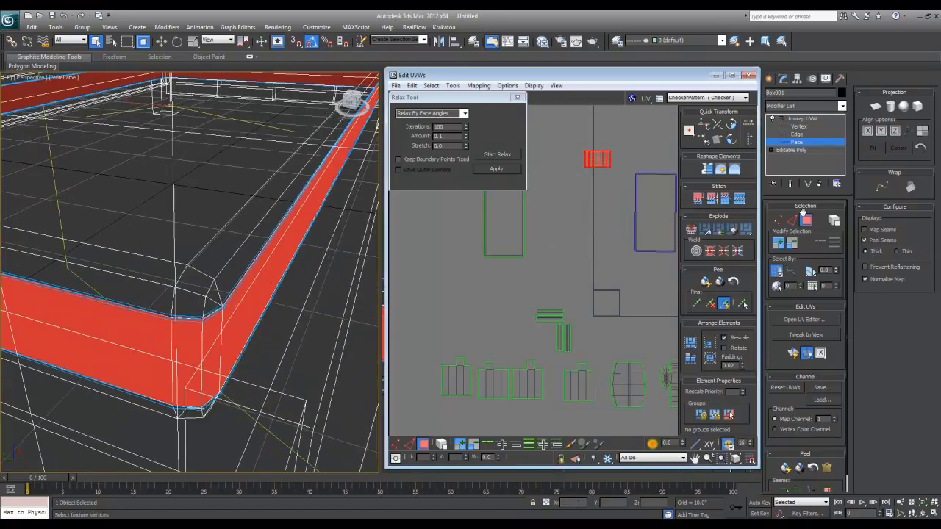
pyautogui.click(790, 221)
pyautogui.click(199, 354)
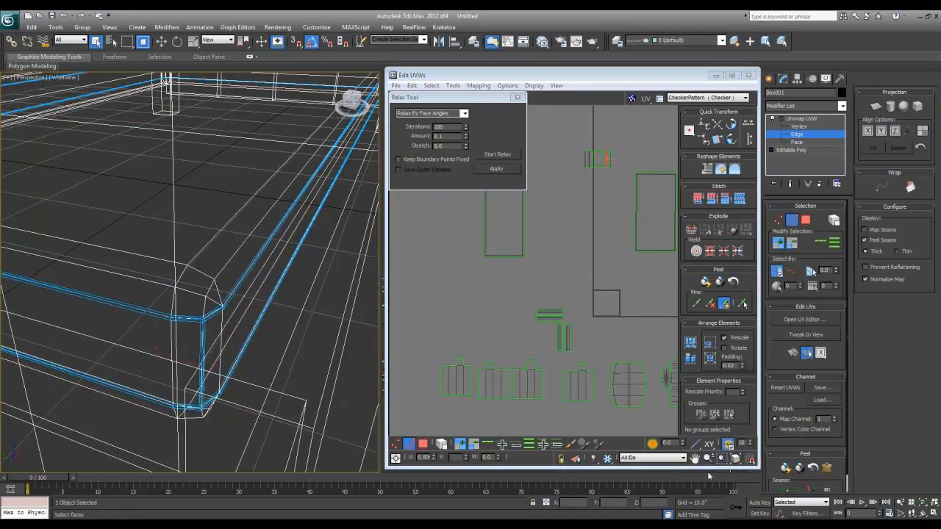
# Convert the vertical edge at one head-end corner of the mattress into a peel seam.
pyautogui.scroll(-10, 212, 338)
pyautogui.keyDown('alt'); pyautogui.moveTo(218, 323); pyautogui.dragTo(133, 301, button='middle'); pyautogui.keyUp('alt')
pyautogui.scroll(10, 112, 296)
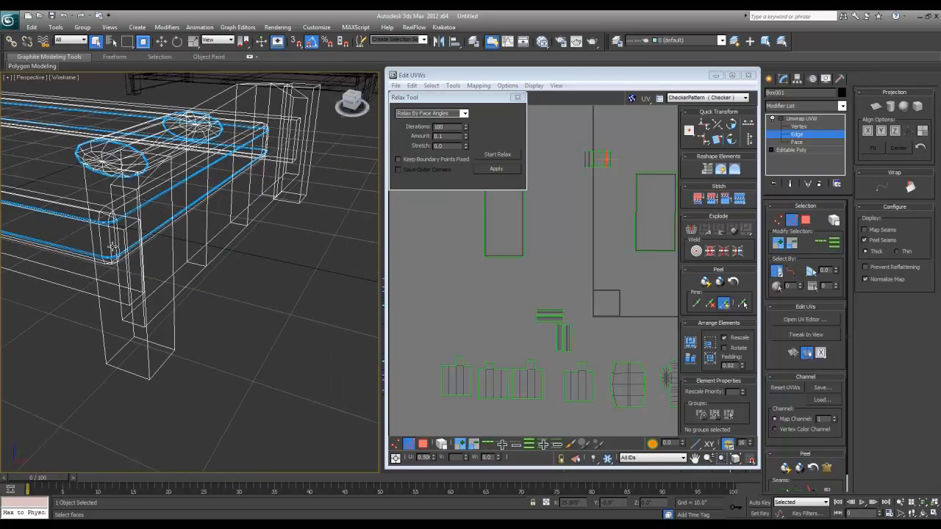
pyautogui.scroll(8, 151, 282)
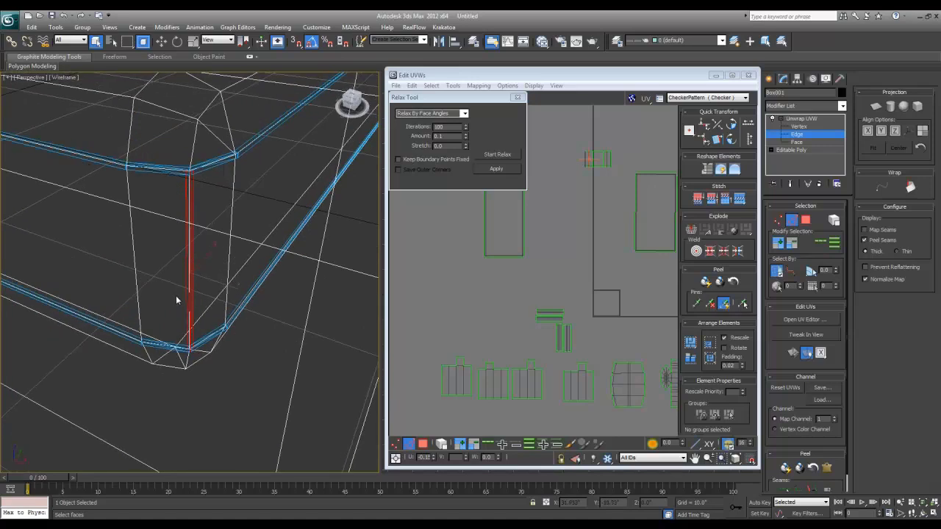
pyautogui.click(231, 207)
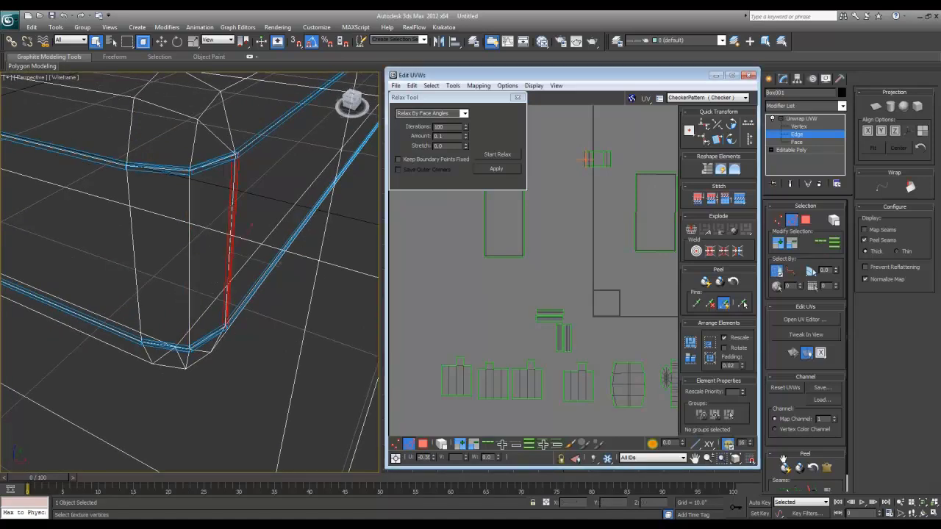
pyautogui.click(814, 489)
# Add a seam along the vertical edge at the mattress's other head-end corner.
pyautogui.scroll(-10, 125, 291)
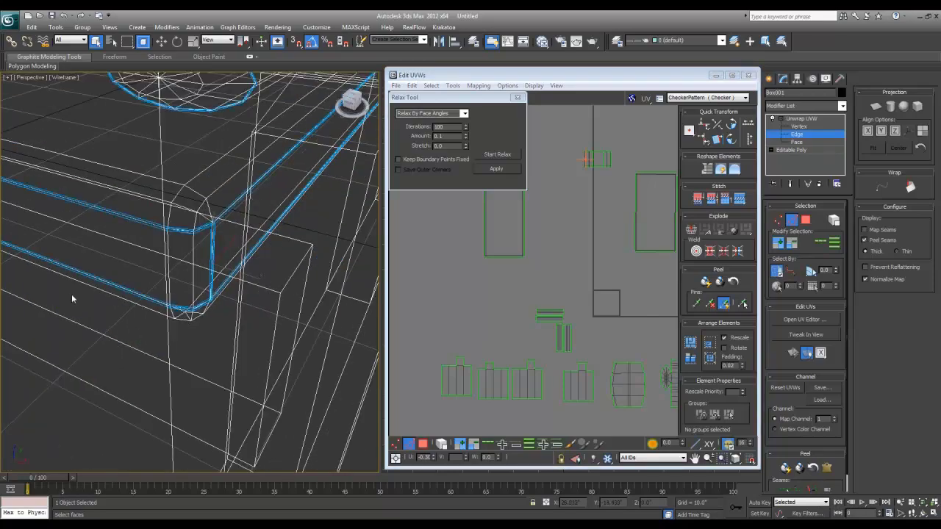
pyautogui.moveTo(79, 342); pyautogui.dragTo(451, 149, button='middle')
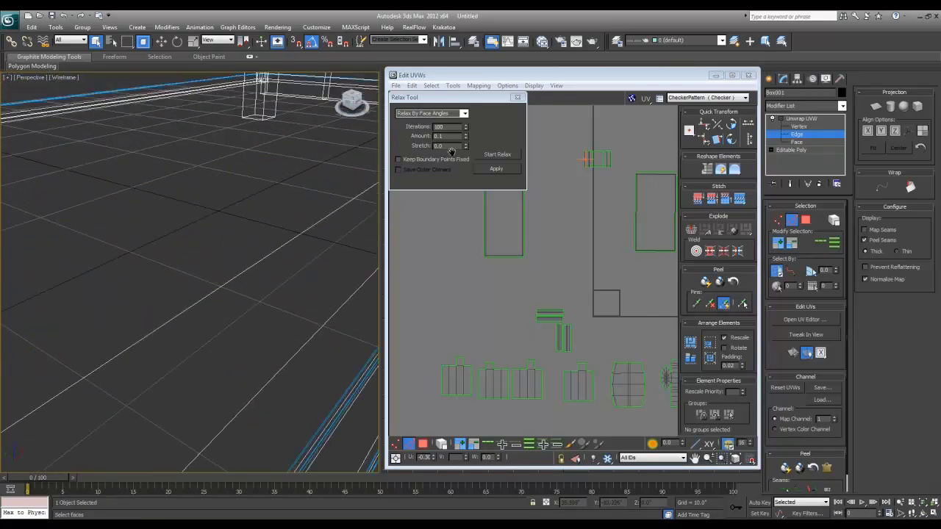
pyautogui.scroll(-2, 125, 313)
pyautogui.moveTo(125, 313); pyautogui.dragTo(133, 288, button='middle')
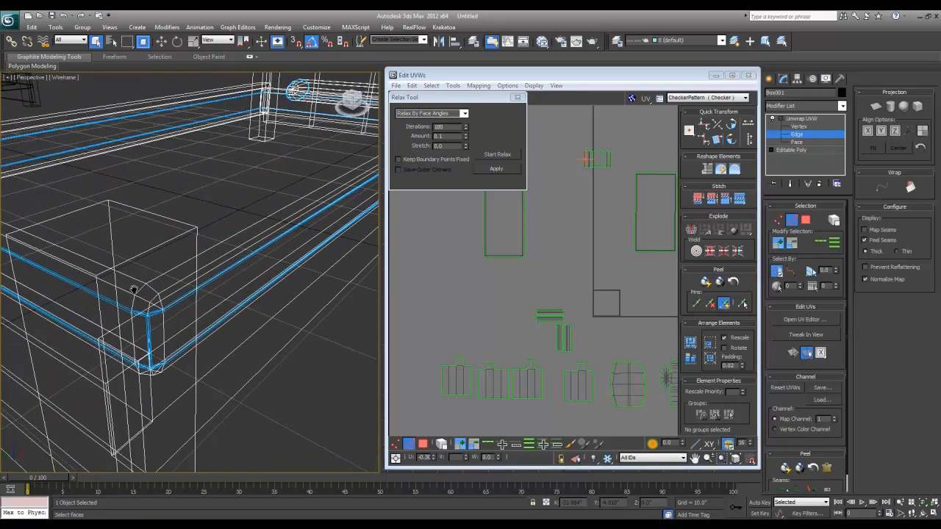
pyautogui.click(132, 328)
pyautogui.keyDown('alt'); pyautogui.moveTo(132, 328); pyautogui.dragTo(286, 348, button='middle'); pyautogui.keyUp('alt')
pyautogui.moveTo(286, 348); pyautogui.dragTo(69, 304, button='middle')
pyautogui.scroll(-3, 69, 304)
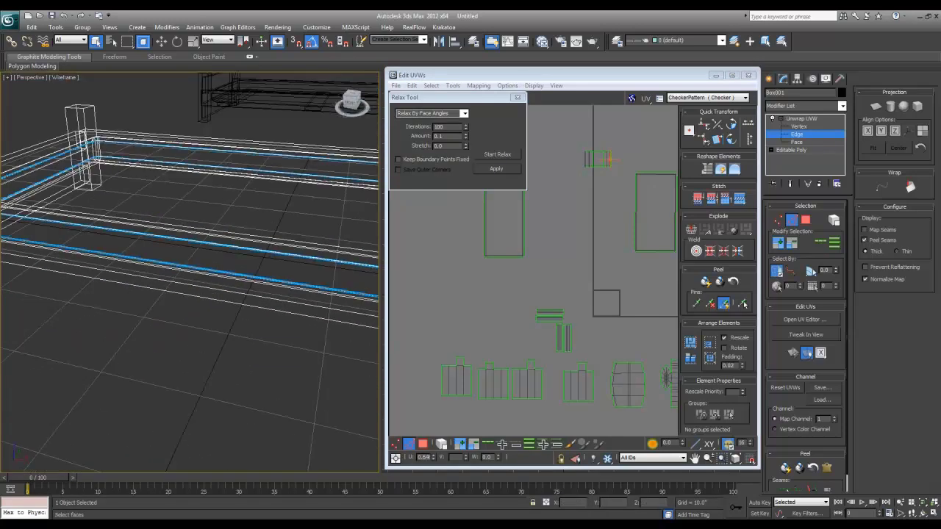
pyautogui.scroll(-3, 208, 304)
pyautogui.keyDown('alt'); pyautogui.moveTo(208, 304); pyautogui.dragTo(217, 277, button='middle'); pyautogui.keyUp('alt')
pyautogui.scroll(4, 216, 278)
pyautogui.moveTo(246, 365); pyautogui.dragTo(231, 316, button='middle')
pyautogui.scroll(-3, 231, 316)
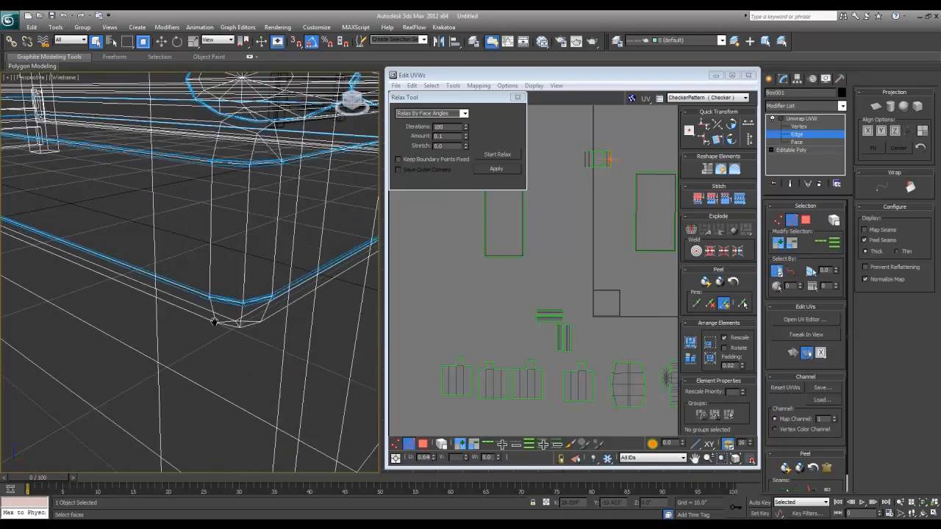
pyautogui.click(250, 275)
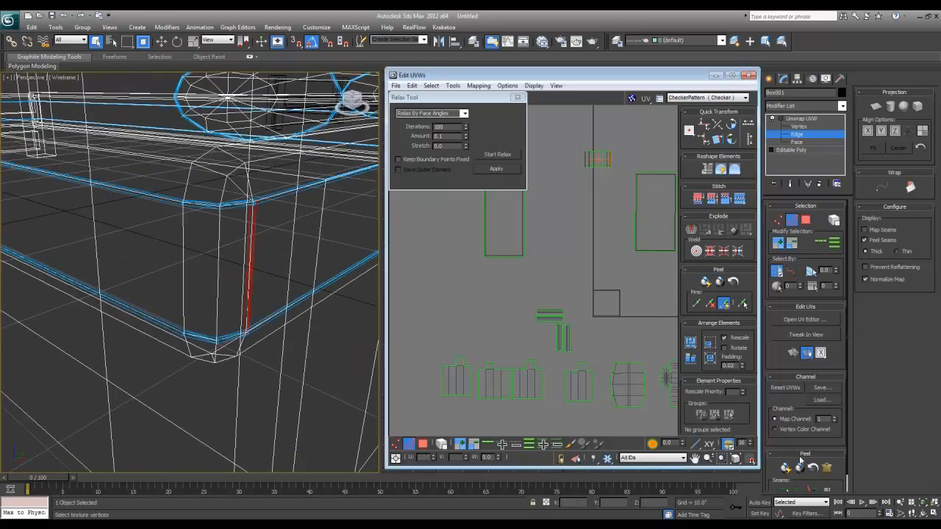
pyautogui.click(810, 487)
# Add a seam along the vertical edge at the mattress's remaining foot-end corner.
pyautogui.moveTo(182, 299)
pyautogui.keyDown('alt'); pyautogui.mouseDown(button='middle')
pyautogui.moveTo(155, 300)
pyautogui.moveTo(190, 304)
pyautogui.mouseUp(button='middle'); pyautogui.keyUp('alt')
pyautogui.scroll(-4, 155, 299)
pyautogui.scroll(1, 166, 328)
pyautogui.moveTo(167, 315); pyautogui.dragTo(180, 344, button='middle')
pyautogui.scroll(-1, 171, 331)
pyautogui.click(148, 314)
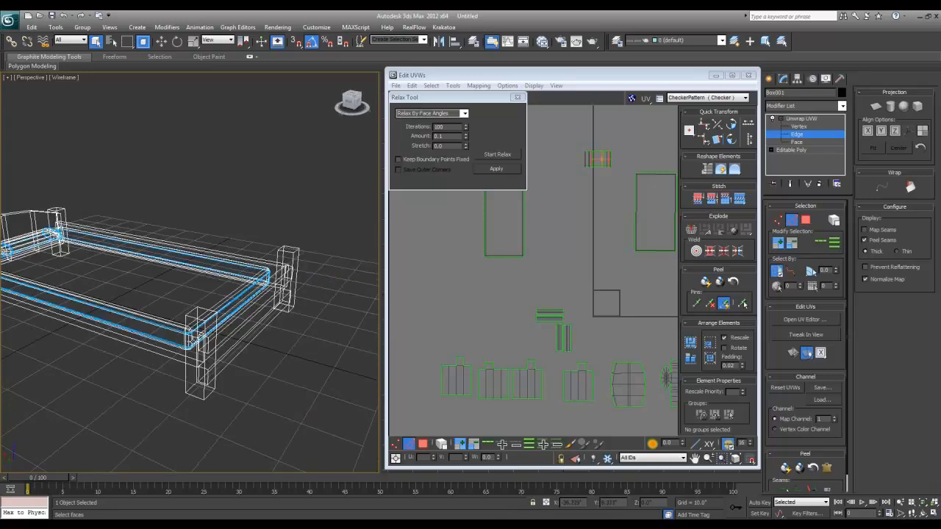
pyautogui.press('z')
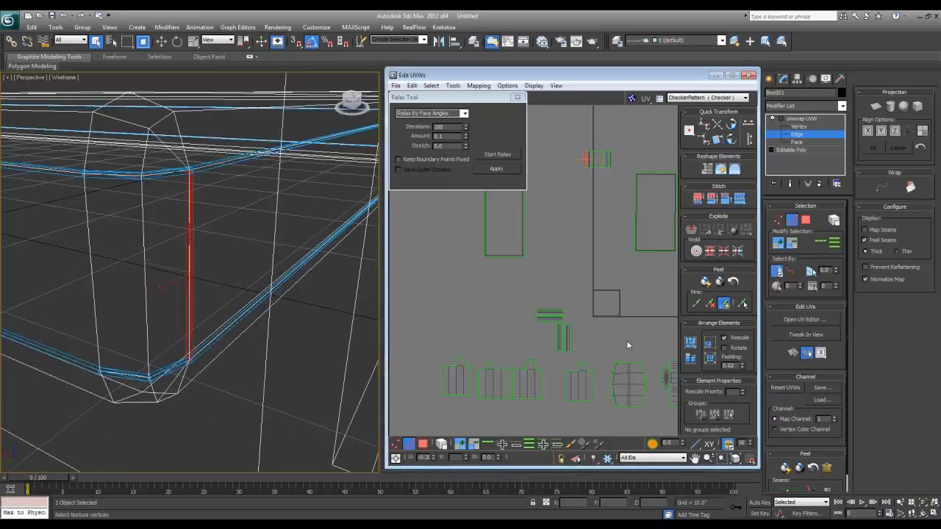
pyautogui.click(810, 489)
# Switch to face selection and select the foot-end face of the mattress's sides.
pyautogui.moveTo(598, 215); pyautogui.dragTo(552, 272, button='middle')
pyautogui.scroll(2, 568, 274)
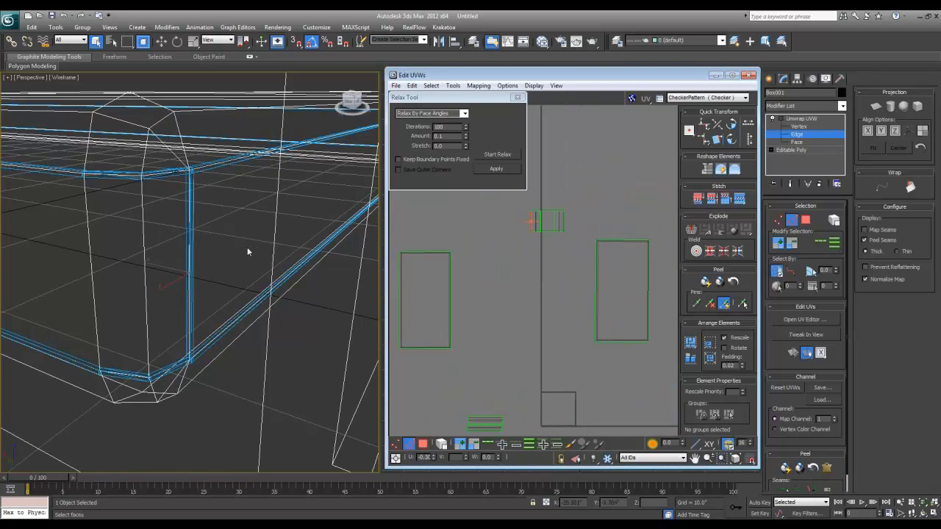
pyautogui.click(797, 142)
pyautogui.click(291, 236)
pyautogui.click(241, 221)
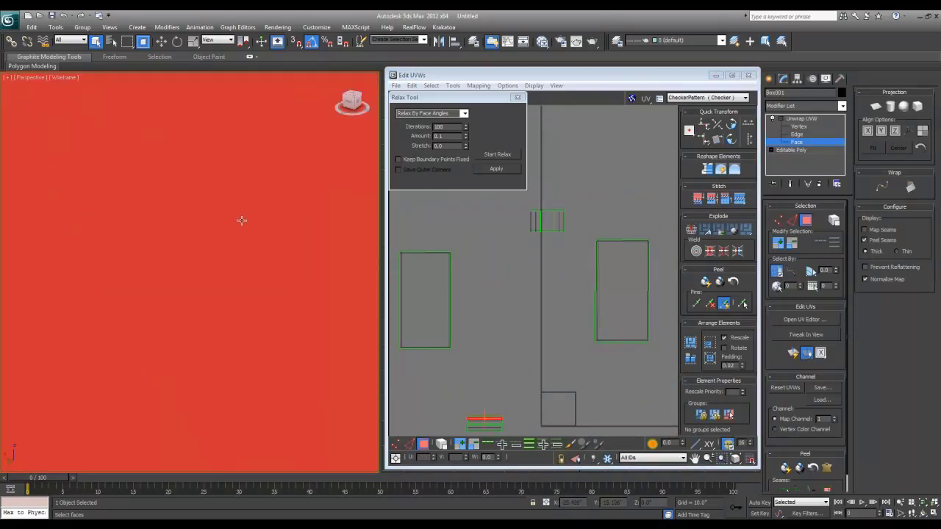
pyautogui.press('s')
pyautogui.scroll(-5, 242, 220)
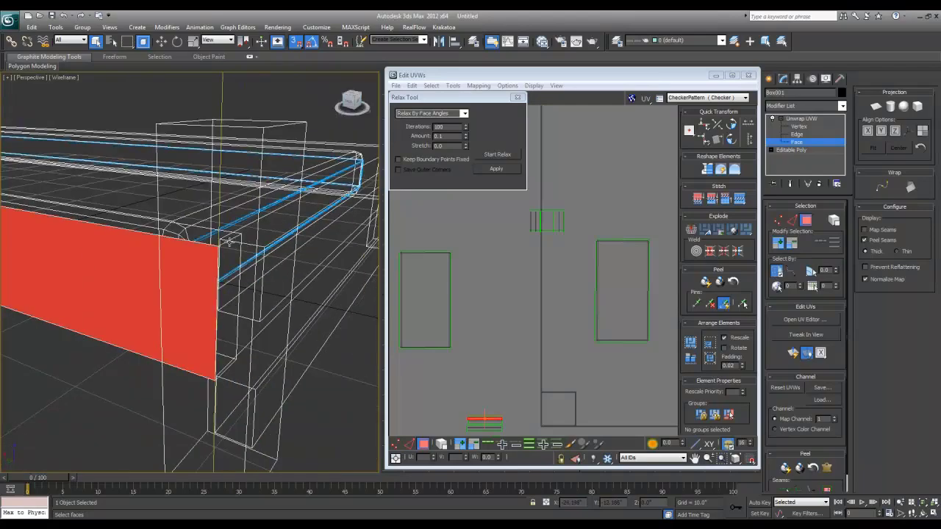
pyautogui.keyDown('alt'); pyautogui.moveTo(249, 231); pyautogui.dragTo(253, 258, button='middle'); pyautogui.keyUp('alt')
pyautogui.click(253, 261)
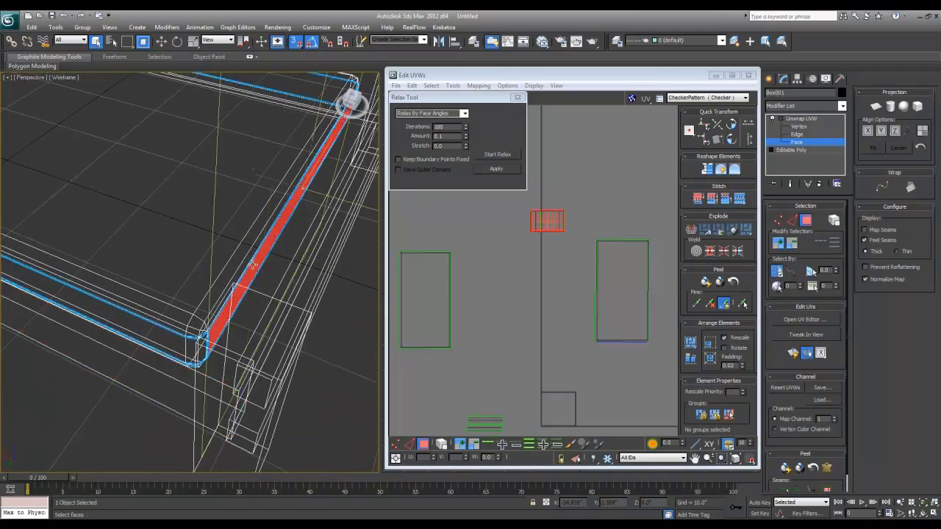
# Try to expand the foot-end face selection to the surrounding seams.
pyautogui.click(828, 489)
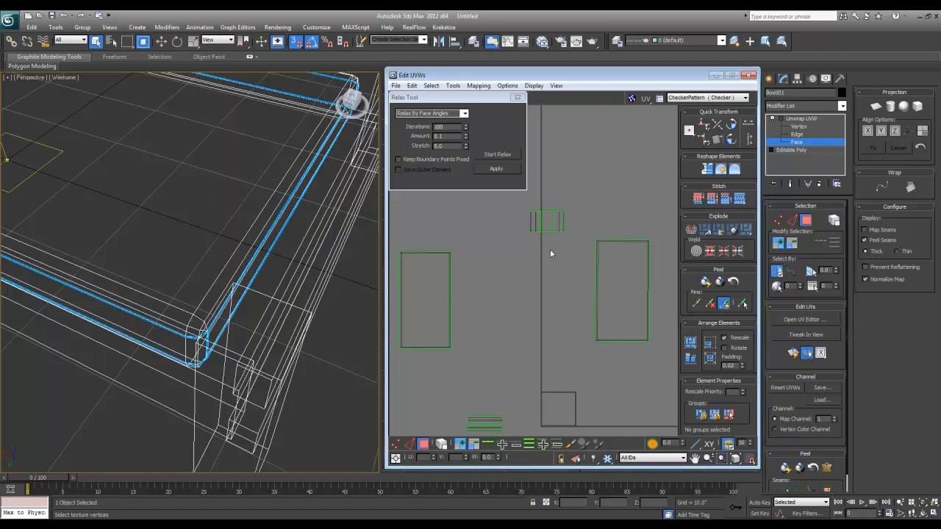
pyautogui.click(253, 263)
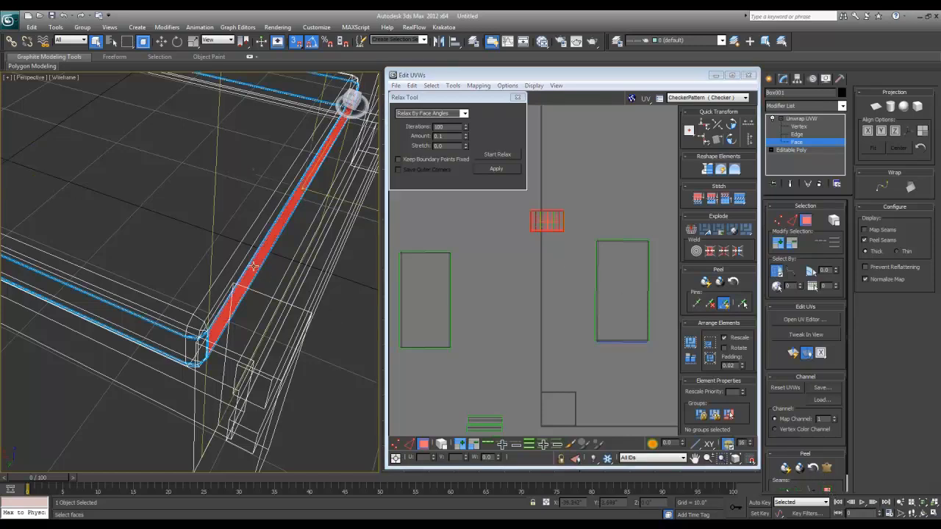
pyautogui.click(827, 490)
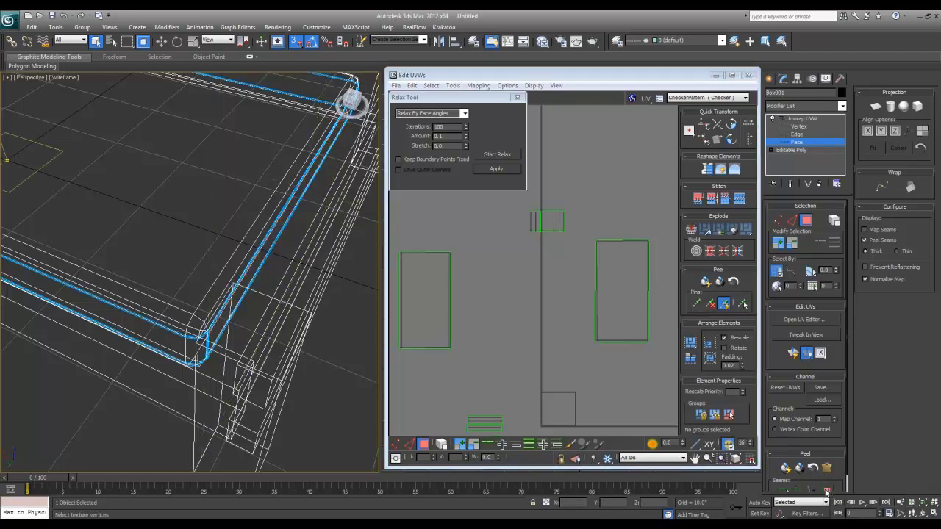
# Reselect the mattress's foot-end side face and break it off as a separate UV piece.
pyautogui.click(273, 233)
pyautogui.keyDown('alt'); pyautogui.moveTo(226, 214); pyautogui.dragTo(229, 216, button='middle'); pyautogui.keyUp('alt')
pyautogui.moveTo(549, 226); pyautogui.dragTo(548, 269)
pyautogui.hotkey('ctrl', 'z')
pyautogui.rightClick(547, 224)
pyautogui.click(514, 248)
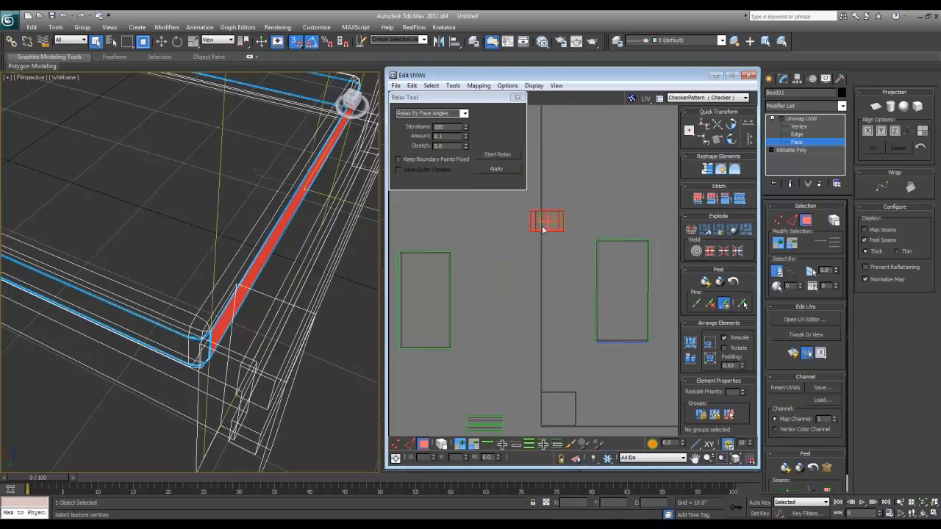
# Place the foot-end piece below the mattress top shell and stitch its upper edge to that shell.
pyautogui.moveTo(544, 225); pyautogui.dragTo(616, 358)
pyautogui.scroll(2, 616, 358)
pyautogui.moveTo(616, 359); pyautogui.dragTo(576, 332, button='middle')
pyautogui.scroll(2, 577, 332)
pyautogui.press('2')
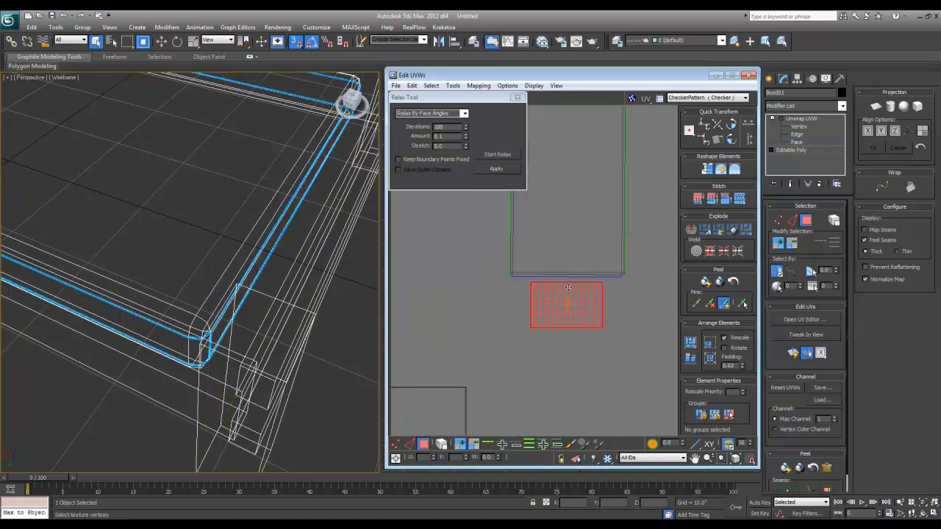
pyautogui.click(569, 282)
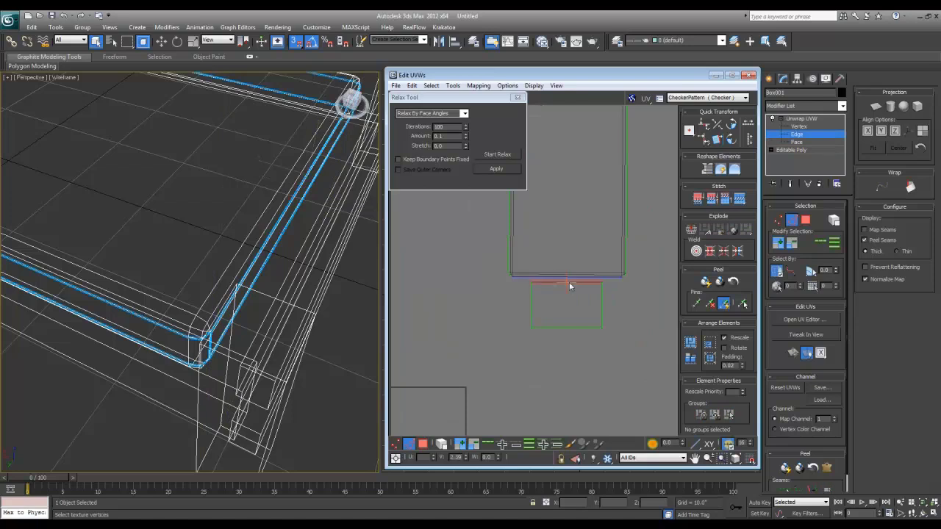
pyautogui.click(711, 199)
pyautogui.scroll(-2, 571, 270)
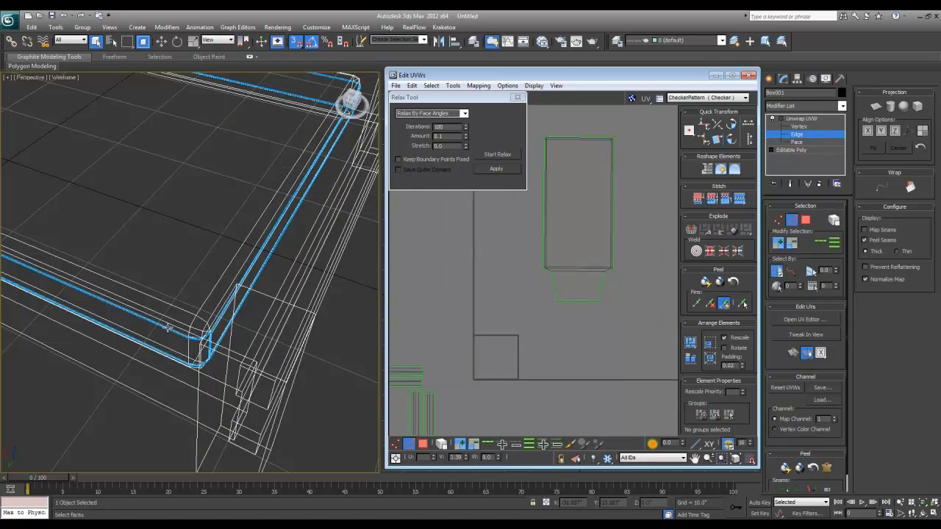
# Select the mattress's long side face with its adjoining corner faces and break them off as a separate UV piece.
pyautogui.moveTo(167, 328); pyautogui.dragTo(217, 326, button='middle')
pyautogui.press('3')
pyautogui.click(200, 339)
pyautogui.click(218, 339)
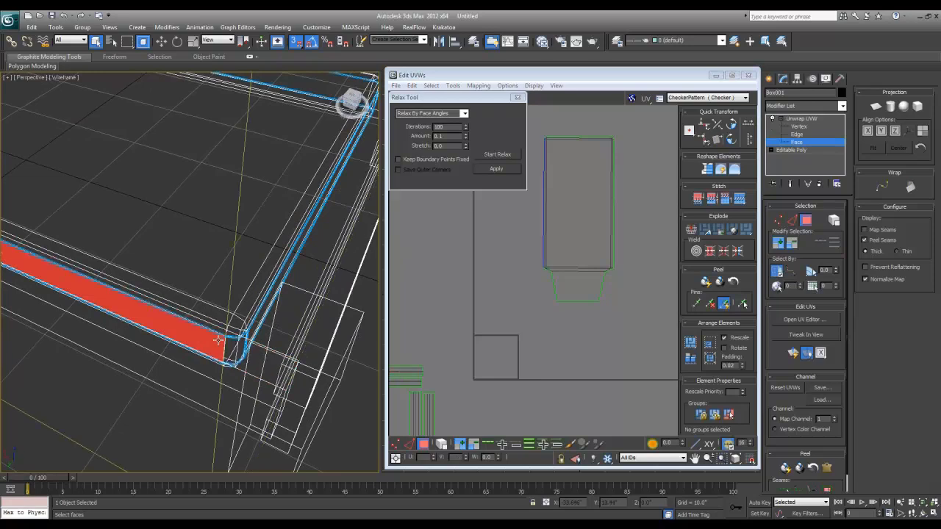
pyautogui.keyDown('ctrl'); pyautogui.click(235, 351); pyautogui.keyUp('ctrl')
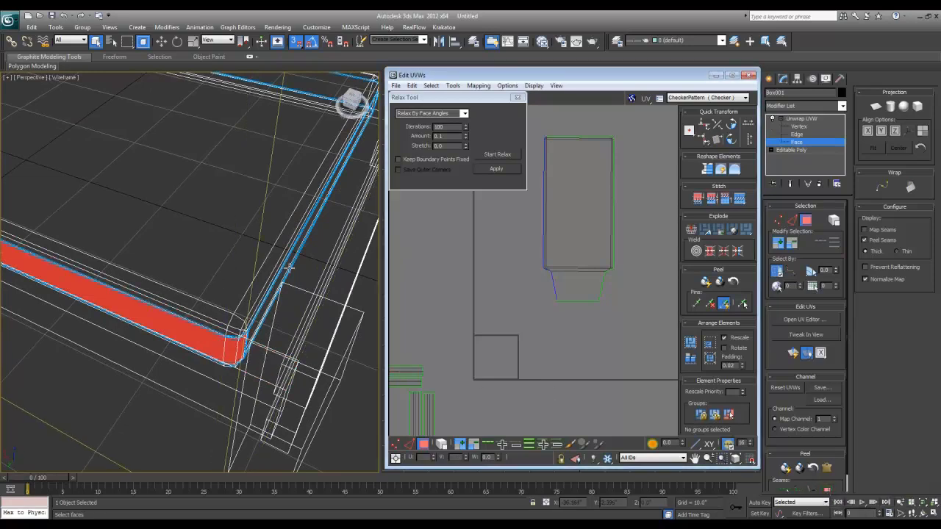
pyautogui.moveTo(488, 236); pyautogui.dragTo(510, 327, button='middle')
pyautogui.scroll(-2, 509, 327)
pyautogui.rightClick(501, 261)
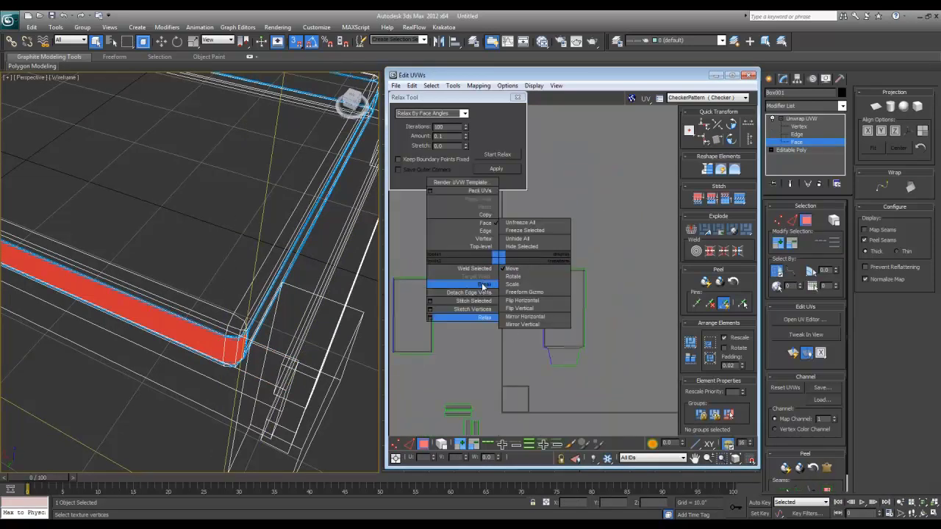
pyautogui.click(482, 284)
# Relax the long side piece by face angles, turn it upright and place it beside the mattress top shell.
pyautogui.click(499, 154)
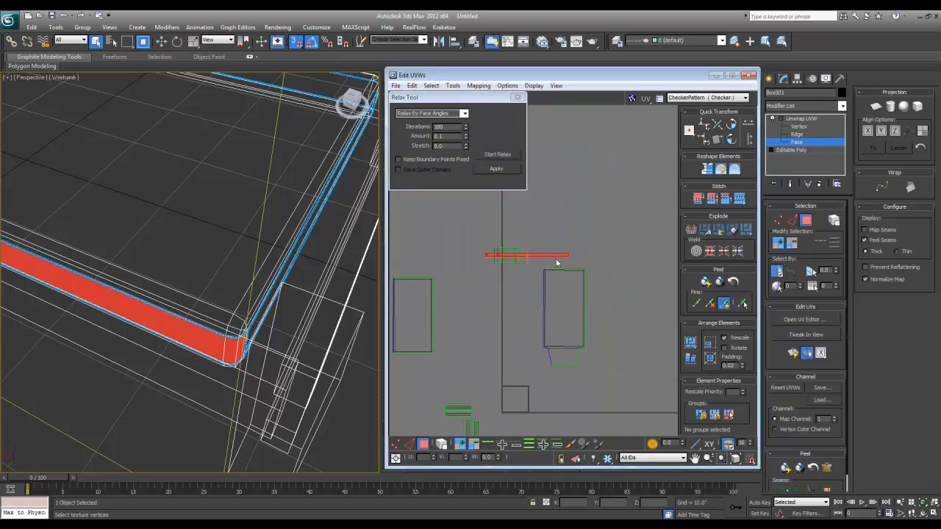
pyautogui.moveTo(562, 257); pyautogui.dragTo(524, 270)
pyautogui.scroll(5, 527, 261)
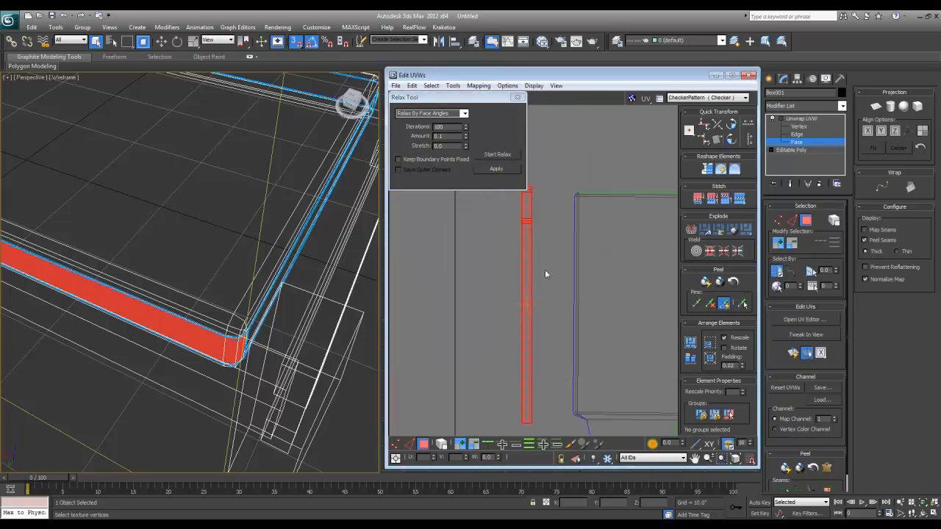
# Check which vertices and edges of the long side piece correspond to the mattress top shell.
pyautogui.press('1')
pyautogui.scroll(-2, 558, 185)
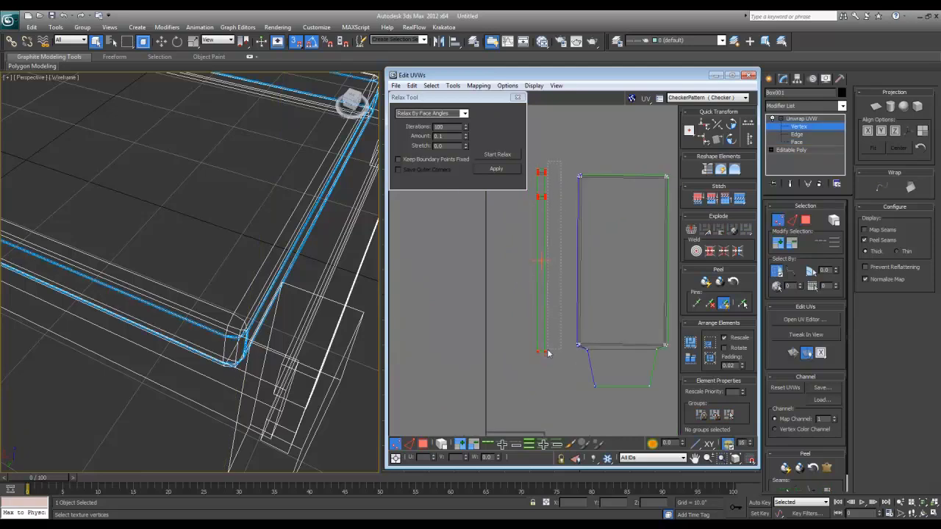
pyautogui.moveTo(547, 350); pyautogui.dragTo(544, 360)
pyautogui.moveTo(526, 205); pyautogui.dragTo(549, 188)
pyautogui.moveTo(515, 244); pyautogui.dragTo(579, 241, button='middle')
pyautogui.scroll(-2, 126, 287)
pyautogui.moveTo(126, 288); pyautogui.dragTo(251, 298, button='middle')
pyautogui.scroll(-3, 170, 269)
pyautogui.scroll(3, 160, 273)
pyautogui.keyDown('alt'); pyautogui.moveTo(138, 272); pyautogui.dragTo(213, 268, button='middle'); pyautogui.keyUp('alt')
pyautogui.moveTo(213, 268); pyautogui.dragTo(351, 179, button='middle')
pyautogui.scroll(3, 491, 230)
pyautogui.moveTo(585, 201); pyautogui.dragTo(484, 245, button='middle')
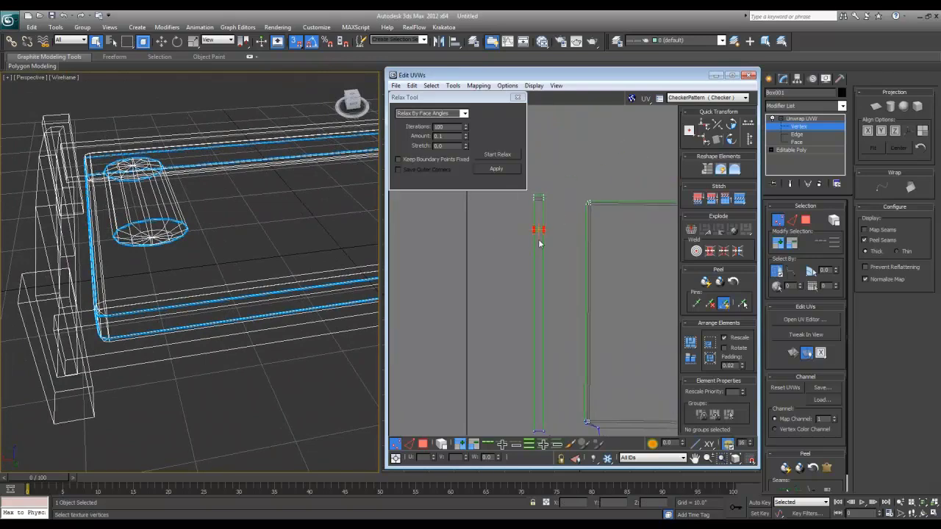
pyautogui.press('2')
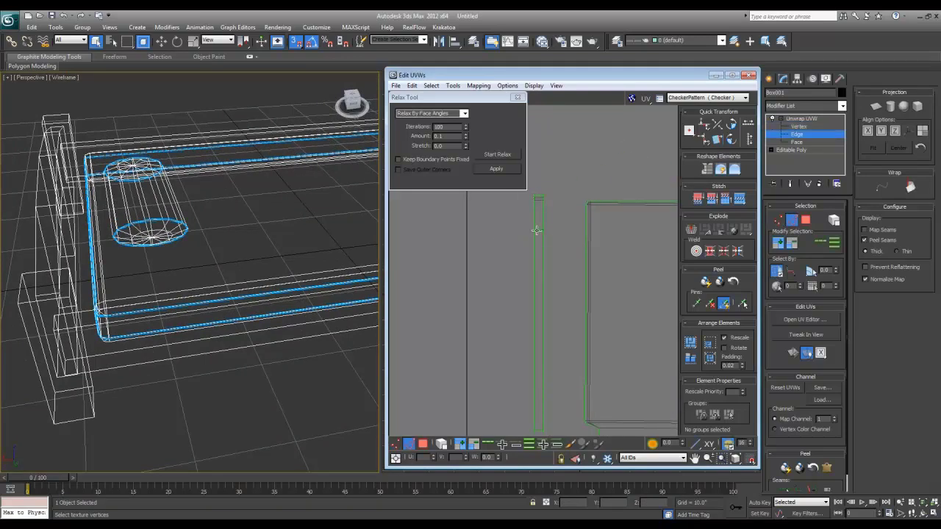
pyautogui.click(542, 232)
pyautogui.scroll(-6, 191, 308)
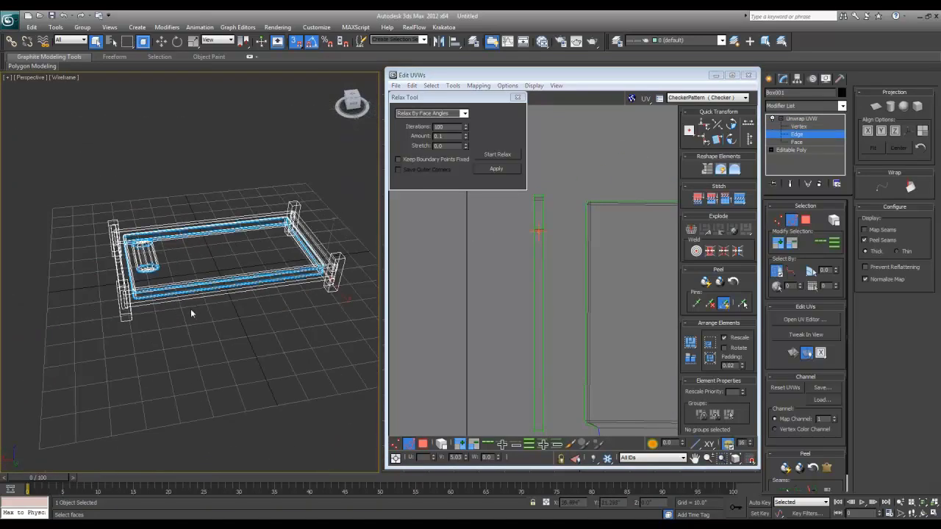
# Switch to face selection and select all faces of the detached long side piece.
pyautogui.press('3')
pyautogui.moveTo(529, 228); pyautogui.dragTo(523, 225)
pyautogui.moveTo(546, 245); pyautogui.dragTo(532, 205, button='middle')
pyautogui.scroll(-2, 530, 224)
pyautogui.moveTo(538, 270); pyautogui.dragTo(553, 285, button='middle')
pyautogui.scroll(-2, 553, 287)
pyautogui.press('3')
pyautogui.moveTo(560, 351); pyautogui.dragTo(535, 191)
# Try Unfold Mapping on the long side piece, then undo it.
pyautogui.click(479, 86)
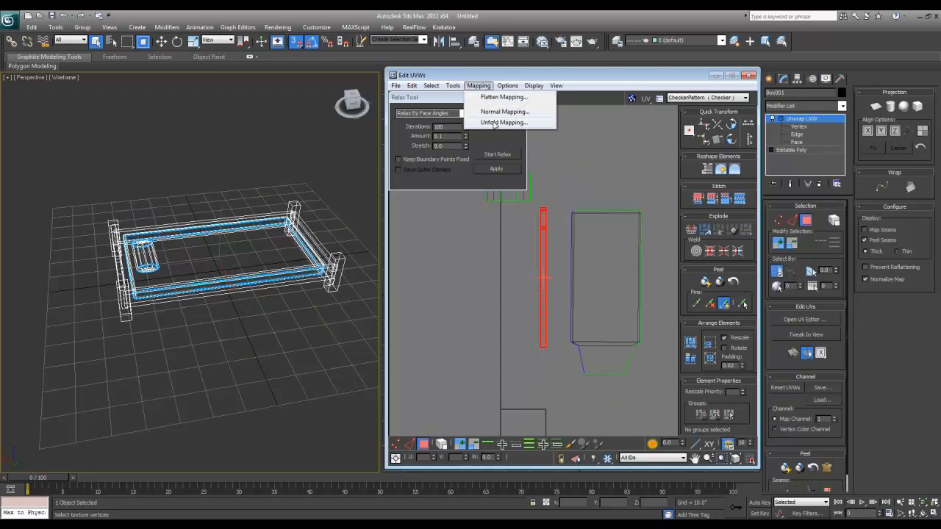
pyautogui.click(492, 120)
pyautogui.press('Return')
pyautogui.moveTo(509, 304); pyautogui.dragTo(514, 164, button='middle')
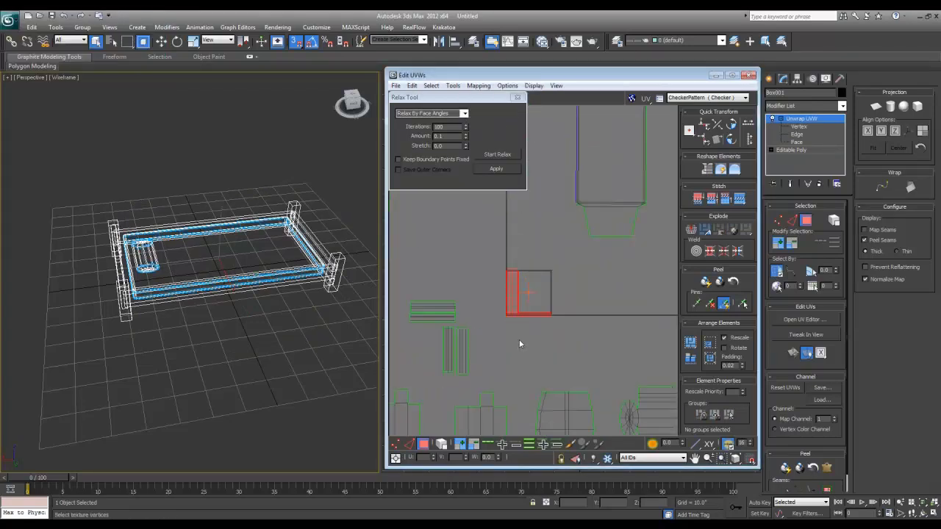
pyautogui.scroll(3, 518, 330)
pyautogui.scroll(1, 505, 294)
pyautogui.moveTo(505, 294); pyautogui.dragTo(513, 258)
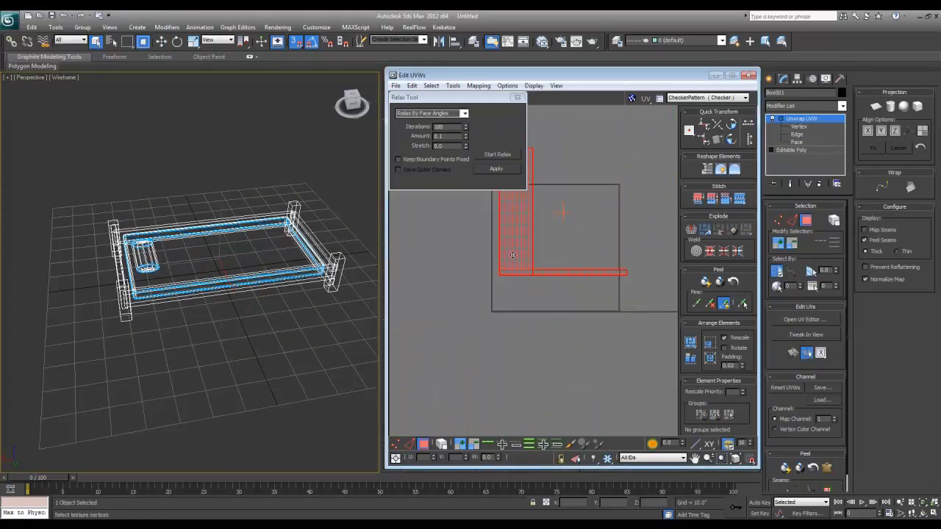
pyautogui.hotkey('ctrl', 'z')
pyautogui.hotkey('ctrl', 'z')
# Apply planar mapping to the long side piece and relax it by face angles into a straight strip.
pyautogui.moveTo(542, 278); pyautogui.dragTo(514, 364, button='middle')
pyautogui.scroll(-3, 518, 358)
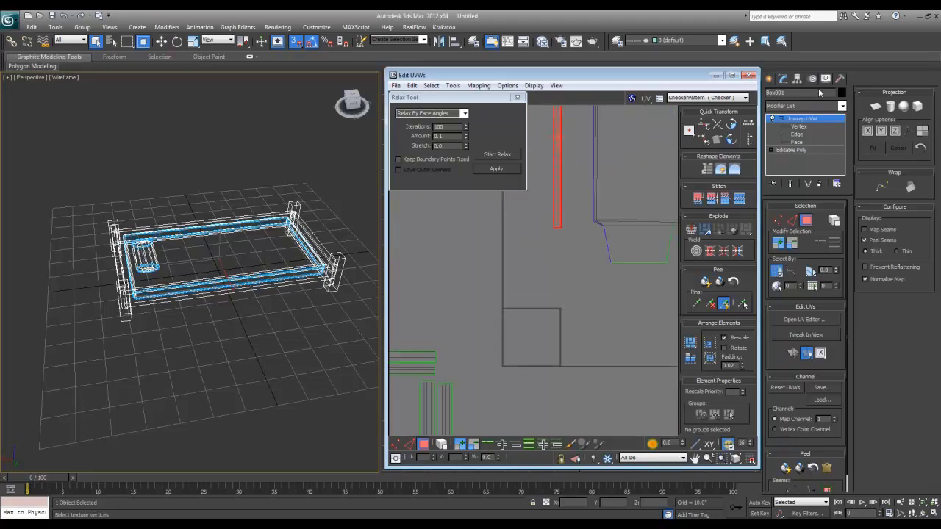
pyautogui.click(874, 108)
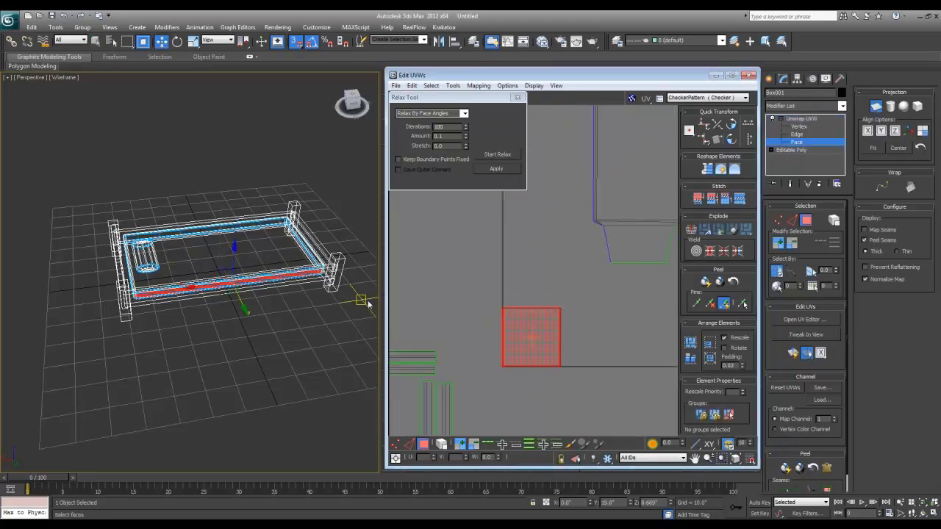
pyautogui.scroll(2, 320, 278)
pyautogui.moveTo(315, 276); pyautogui.dragTo(272, 298, button='middle')
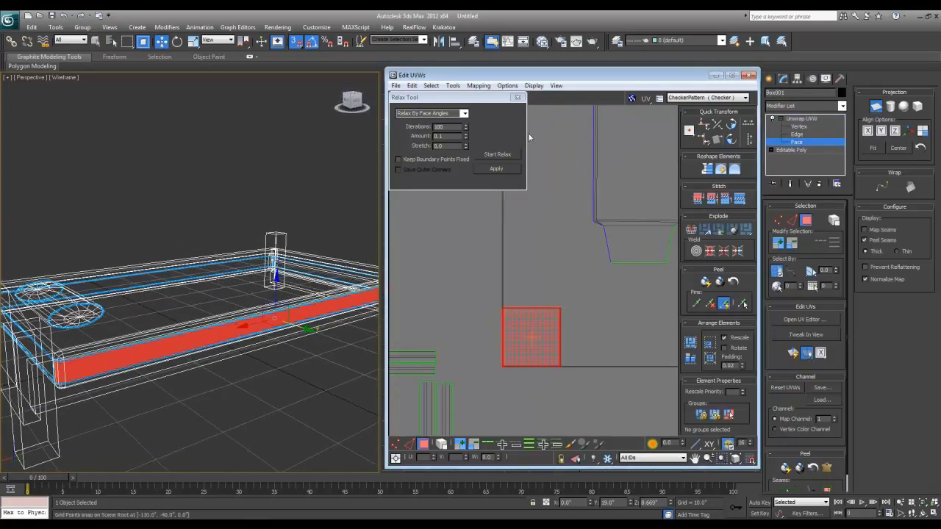
pyautogui.click(505, 154)
pyautogui.click(505, 155)
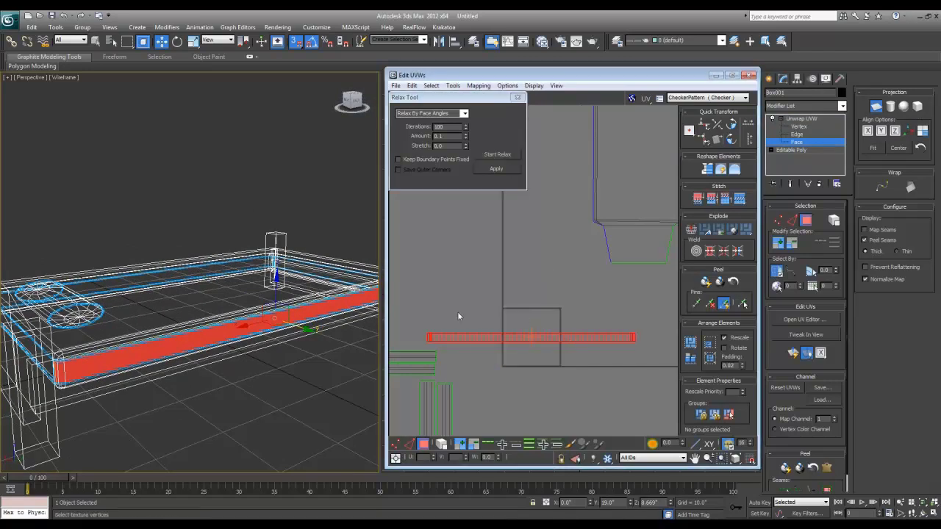
pyautogui.click(877, 108)
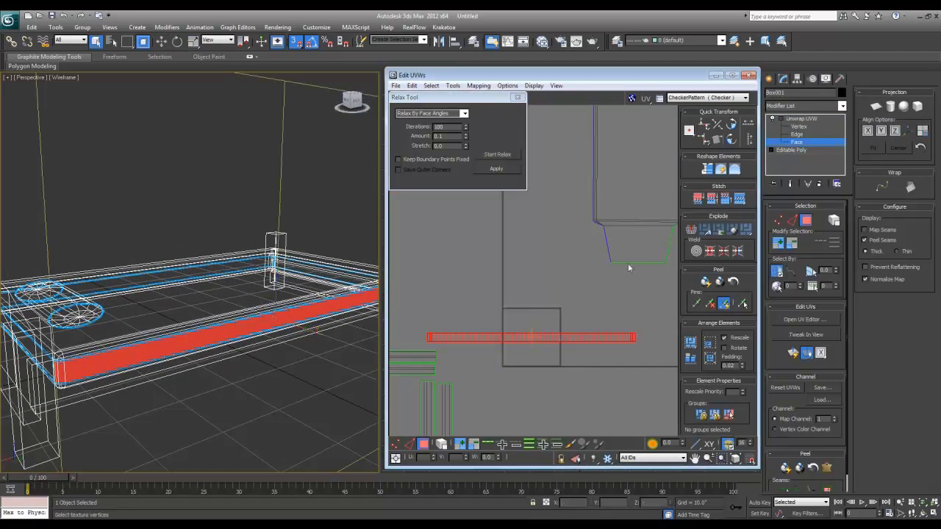
# Turn the long side strip upright and place it beside the mattress top shell's left edge.
pyautogui.moveTo(634, 337); pyautogui.dragTo(529, 391)
pyautogui.click(561, 375)
pyautogui.moveTo(556, 298); pyautogui.dragTo(568, 278, button='middle')
pyautogui.press('3')
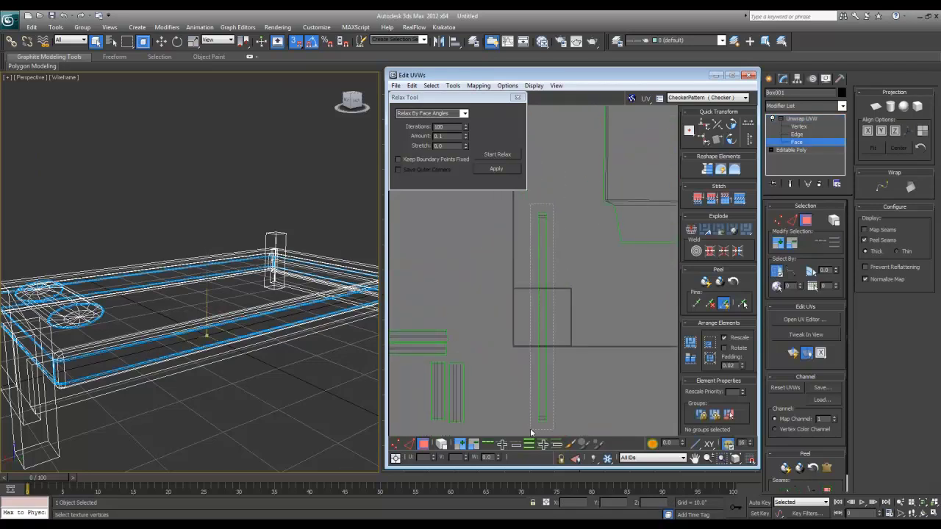
pyautogui.click(542, 383)
pyautogui.moveTo(541, 384); pyautogui.dragTo(576, 177)
# Select the strip's lower inner vertices and the matching vertices at the shell's lower-left corner.
pyautogui.moveTo(576, 176); pyautogui.dragTo(554, 324, button='middle')
pyautogui.scroll(2, 561, 275)
pyautogui.press('2')
pyautogui.click(552, 271)
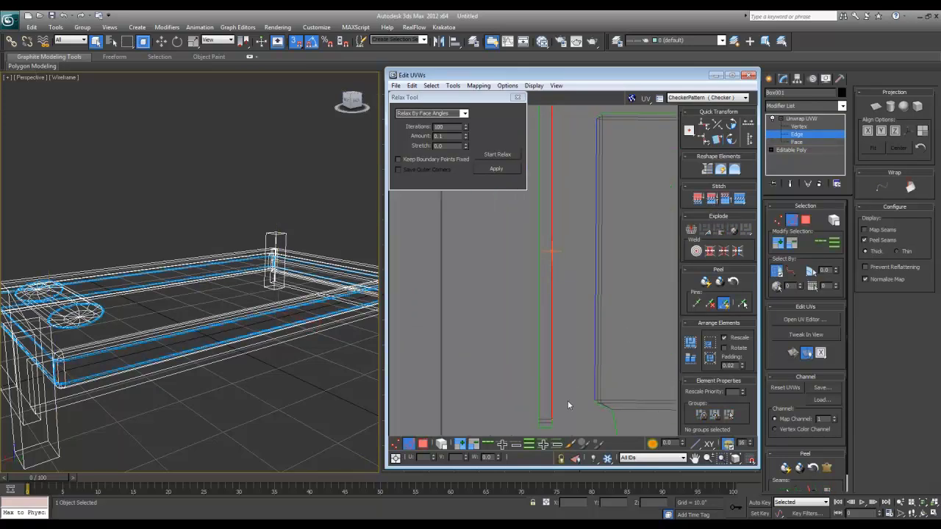
pyautogui.press('1')
pyautogui.scroll(2, 577, 399)
pyautogui.scroll(2, 566, 353)
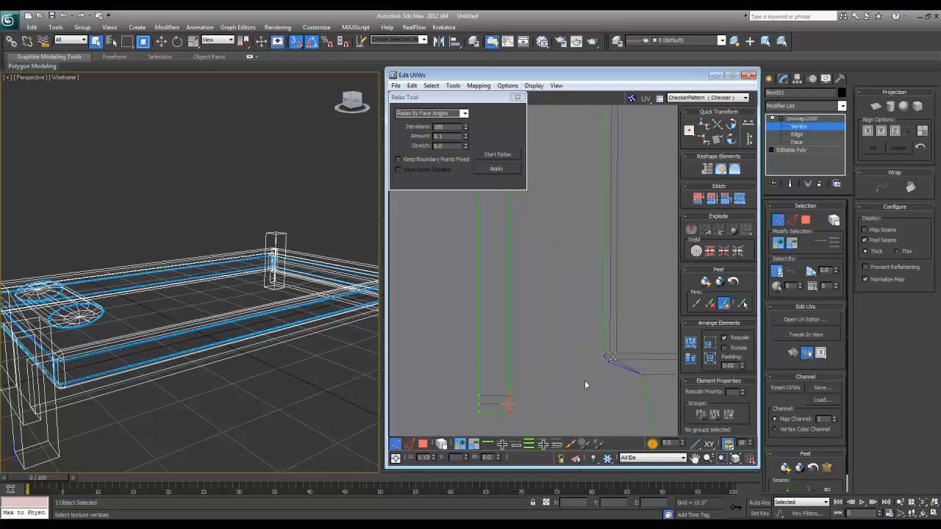
pyautogui.moveTo(619, 369); pyautogui.dragTo(594, 317, button='middle')
pyautogui.scroll(3, 594, 318)
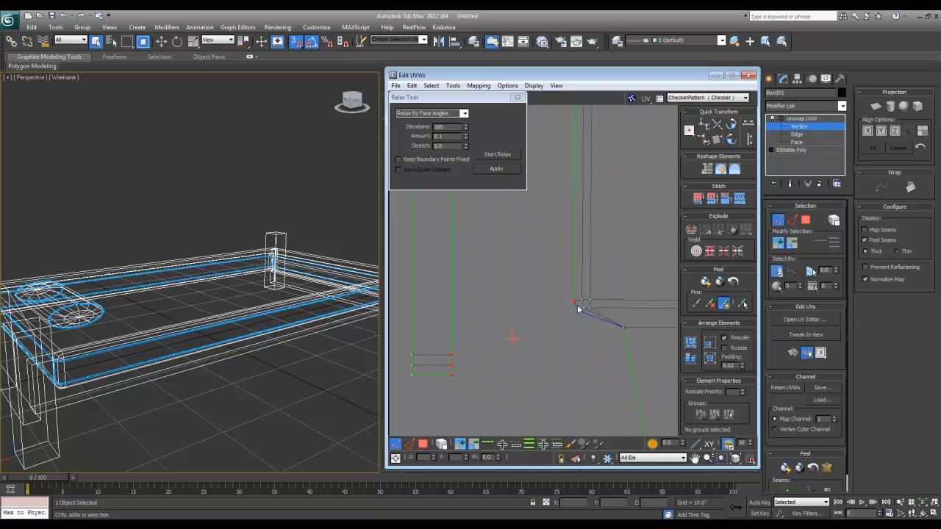
pyautogui.keyDown('alt'); pyautogui.moveTo(466, 373); pyautogui.dragTo(449, 382); pyautogui.keyUp('alt')
pyautogui.moveTo(472, 317); pyautogui.dragTo(487, 382, button='middle')
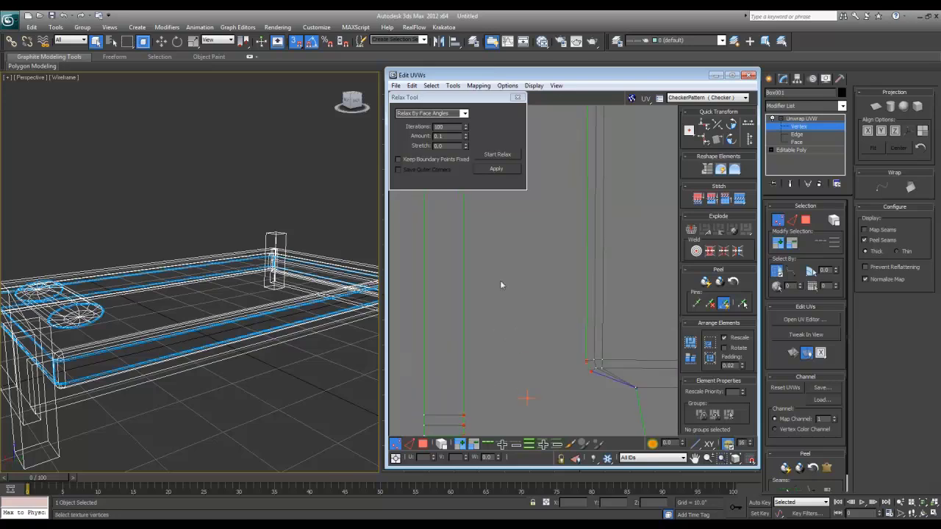
# Add the strip's upper inner vertices and the shell's upper-left corner vertices to the selection, leaving out the outermost ones.
pyautogui.moveTo(501, 282); pyautogui.dragTo(490, 462, button='middle')
pyautogui.scroll(-3, 510, 276)
pyautogui.scroll(-2, 510, 277)
pyautogui.moveTo(510, 276); pyautogui.dragTo(542, 432, button='middle')
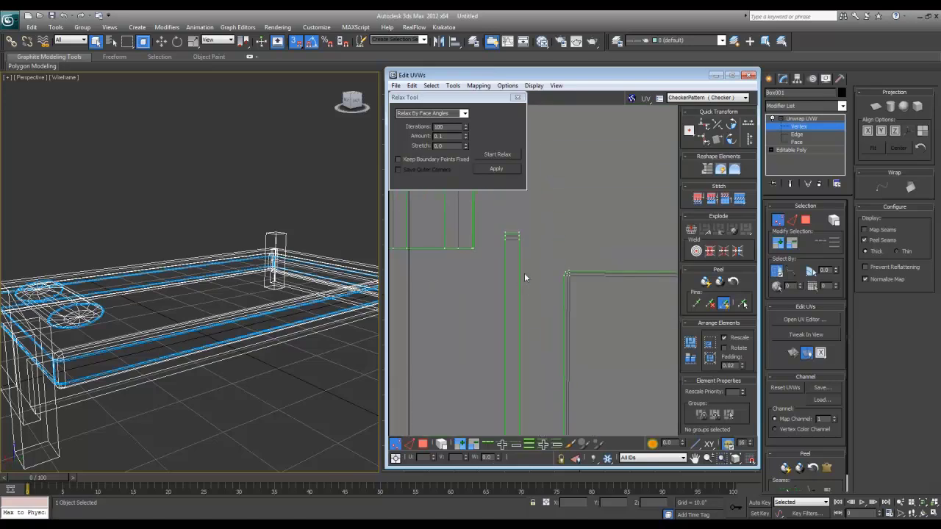
pyautogui.moveTo(513, 220); pyautogui.dragTo(534, 256)
pyautogui.moveTo(527, 280); pyautogui.dragTo(493, 285, button='middle')
pyautogui.scroll(4, 493, 284)
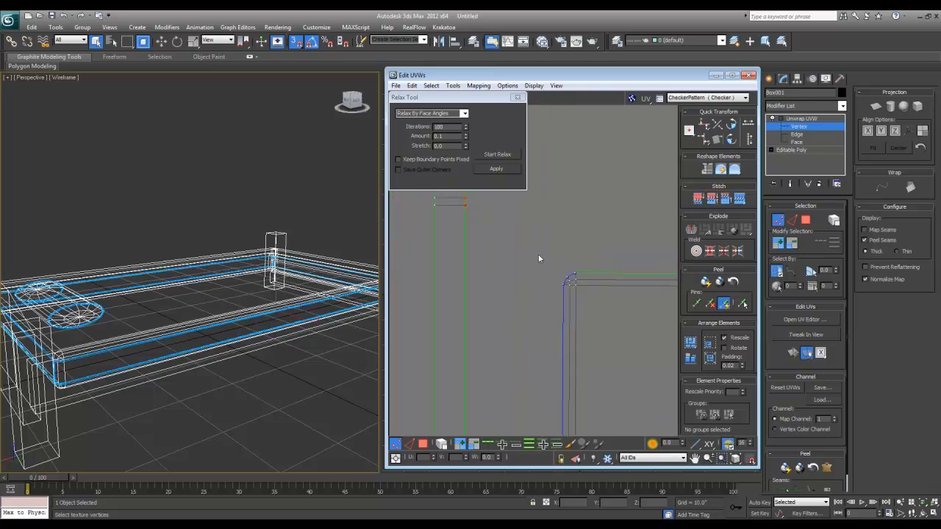
pyautogui.keyDown('ctrl'); pyautogui.moveTo(543, 278); pyautogui.dragTo(597, 283); pyautogui.keyUp('ctrl')
pyautogui.scroll(-1, 577, 247)
pyautogui.moveTo(578, 246); pyautogui.dragTo(599, 317, button='middle')
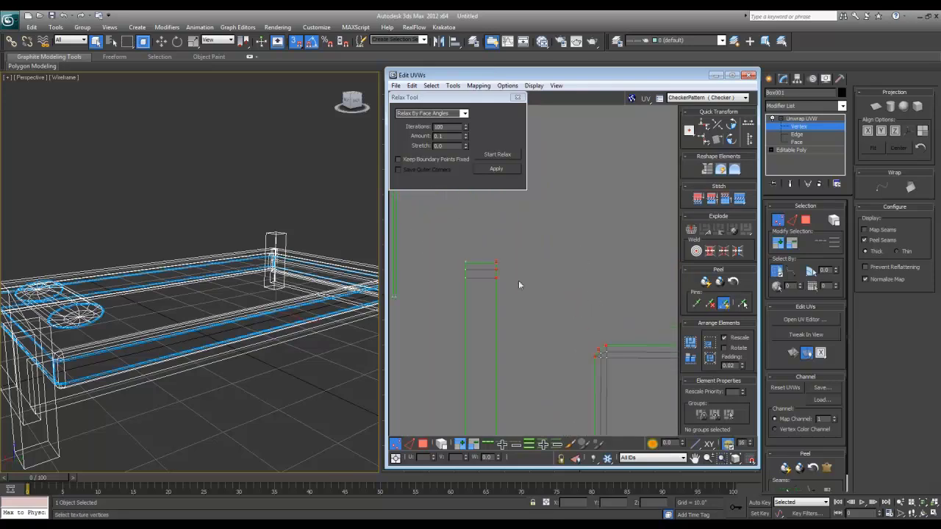
pyautogui.keyDown('alt'); pyautogui.moveTo(507, 243); pyautogui.dragTo(483, 269); pyautogui.keyUp('alt')
pyautogui.keyDown('alt'); pyautogui.moveTo(606, 350); pyautogui.dragTo(603, 353); pyautogui.keyUp('alt')
# Drop the surplus vertex at the strip's lower end from the selection and weld the strip to the mattress shell.
pyautogui.scroll(-1, 603, 354)
pyautogui.moveTo(600, 375); pyautogui.dragTo(573, 206, button='middle')
pyautogui.scroll(-2, 573, 206)
pyautogui.moveTo(570, 338); pyautogui.dragTo(563, 157, button='middle')
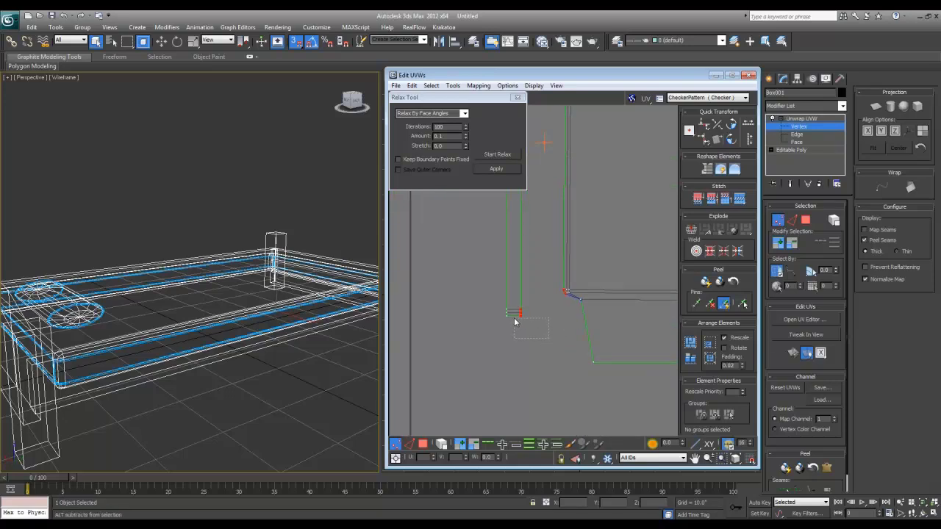
pyautogui.keyDown('alt'); pyautogui.moveTo(515, 320); pyautogui.dragTo(532, 320); pyautogui.keyUp('alt')
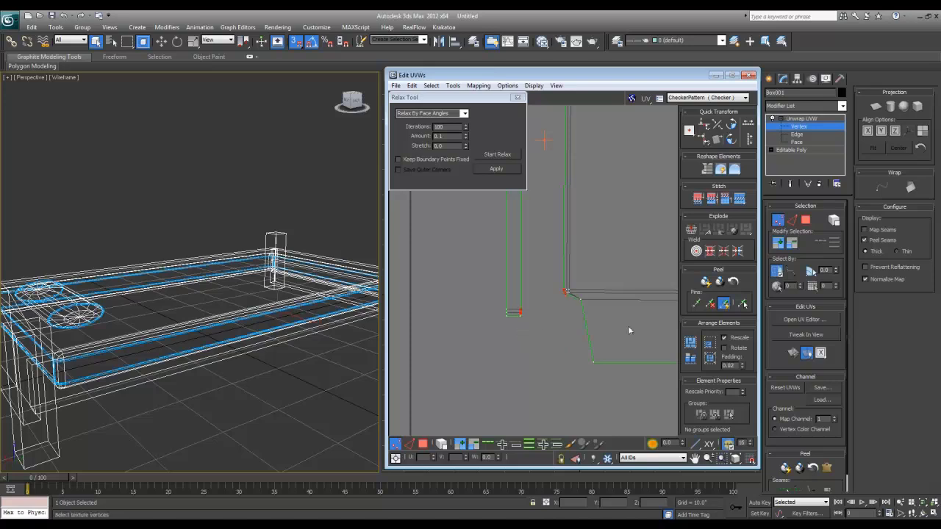
pyautogui.click(721, 250)
# Select all faces of the joined mattress shell and relax them by face angles.
pyautogui.moveTo(608, 276); pyautogui.dragTo(563, 321, button='middle')
pyautogui.scroll(-3, 562, 322)
pyautogui.press('3')
pyautogui.moveTo(619, 365); pyautogui.dragTo(525, 198)
pyautogui.click(506, 157)
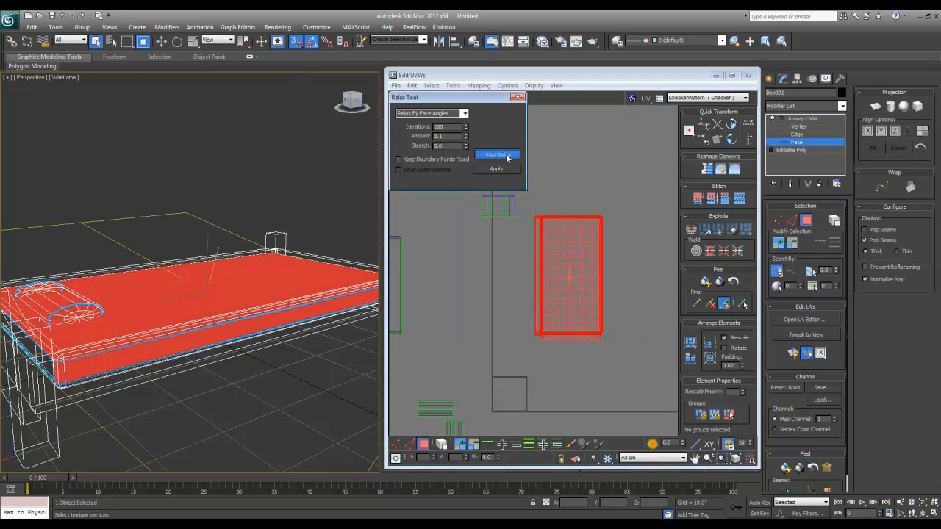
pyautogui.click(506, 158)
pyautogui.scroll(4, 522, 239)
pyautogui.scroll(-5, 542, 309)
pyautogui.scroll(5, 550, 380)
pyautogui.click(540, 406)
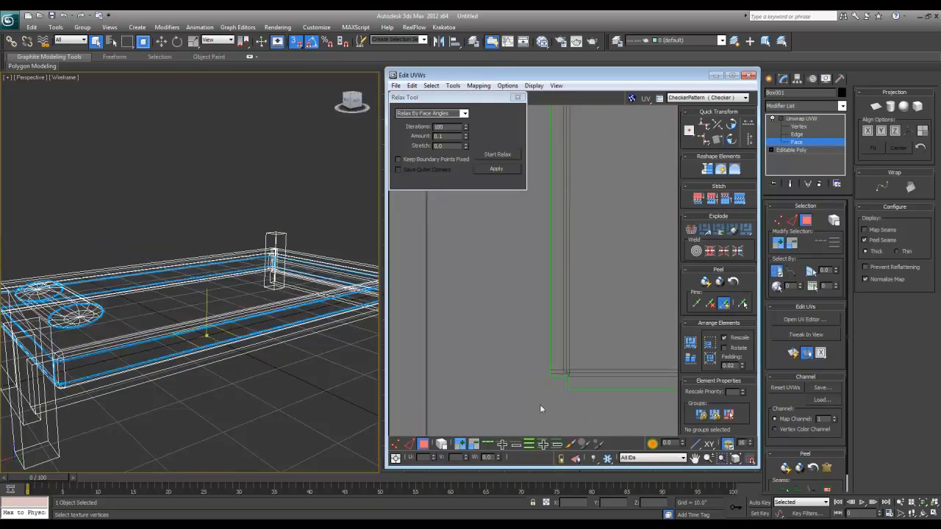
pyautogui.scroll(-6, 556, 305)
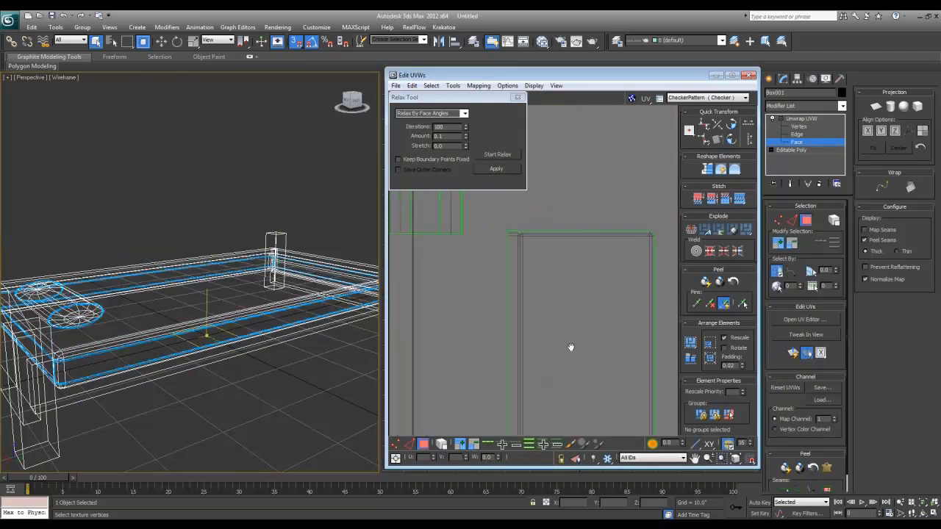
# Break off the mattress's head-end side face as a separate UV piece and place it above the top shell.
pyautogui.keyDown('alt'); pyautogui.moveTo(144, 329); pyautogui.dragTo(272, 292, button='middle'); pyautogui.keyUp('alt')
pyautogui.scroll(2, 272, 291)
pyautogui.moveTo(330, 354); pyautogui.dragTo(208, 314, button='middle')
pyautogui.click(257, 318)
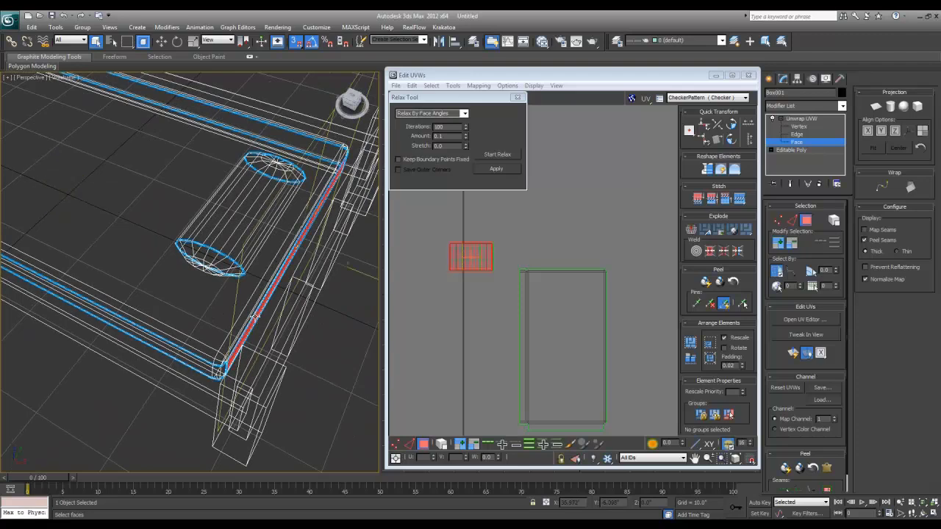
pyautogui.moveTo(472, 263); pyautogui.dragTo(572, 235)
pyautogui.hotkey('ctrl', 'z')
pyautogui.rightClick(472, 261)
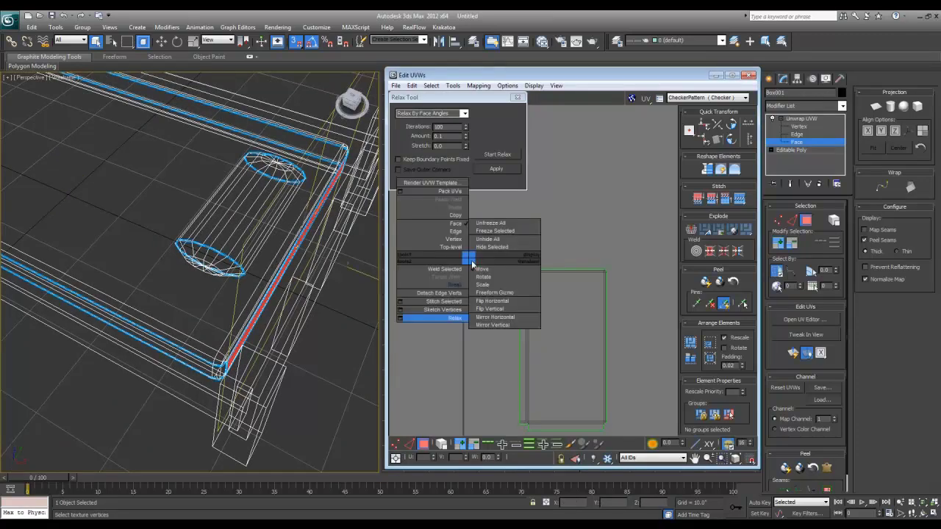
pyautogui.click(461, 286)
pyautogui.moveTo(457, 262); pyautogui.dragTo(552, 245)
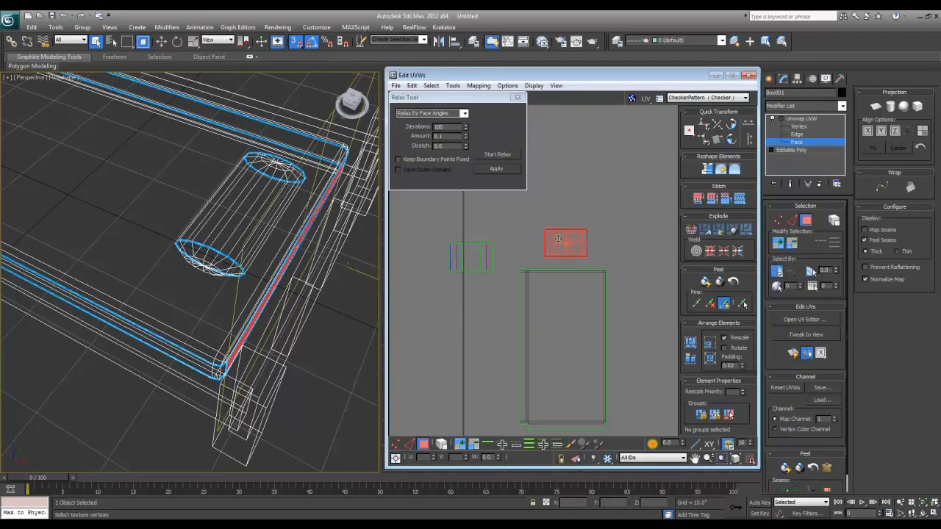
# Identify the head-end piece's edge shared with the mattress shell and rotate the piece so that edge faces the shell.
pyautogui.scroll(3, 554, 239)
pyautogui.press('1')
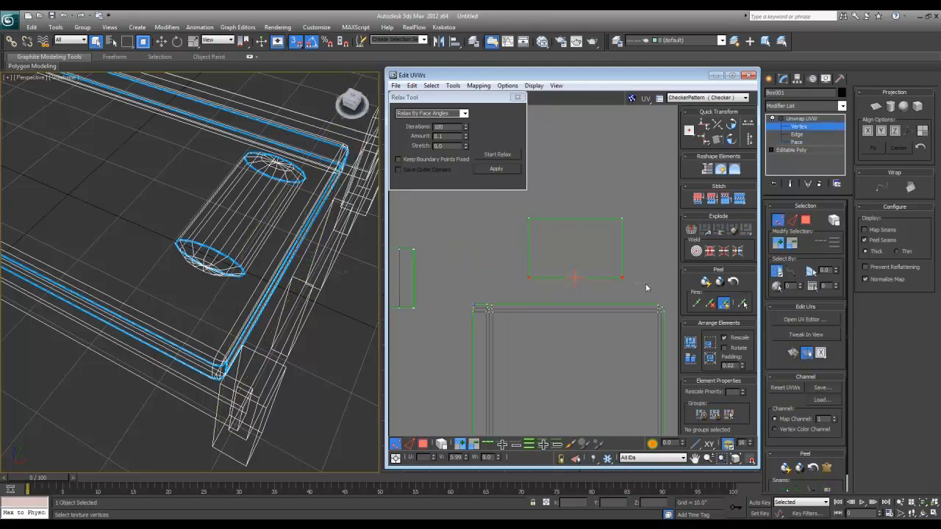
pyautogui.press('2')
pyautogui.click(566, 219)
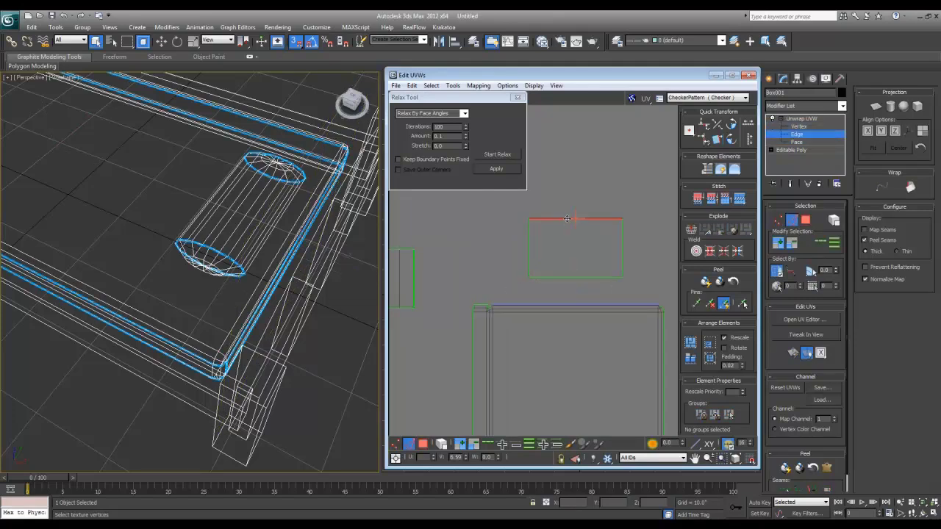
pyautogui.press('3')
pyautogui.moveTo(608, 225); pyautogui.dragTo(541, 272)
pyautogui.press('2')
# Select the head-end piece and its lower corner vertices to locate the matching vertices along the shell's upper edge.
pyautogui.scroll(2, 562, 293)
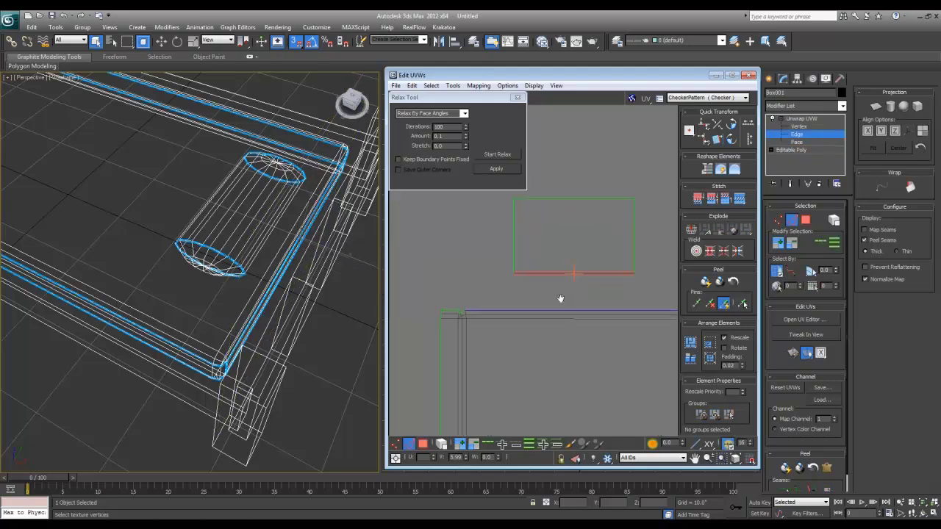
pyautogui.moveTo(560, 297); pyautogui.dragTo(503, 297, button='middle')
pyautogui.scroll(-6, 557, 302)
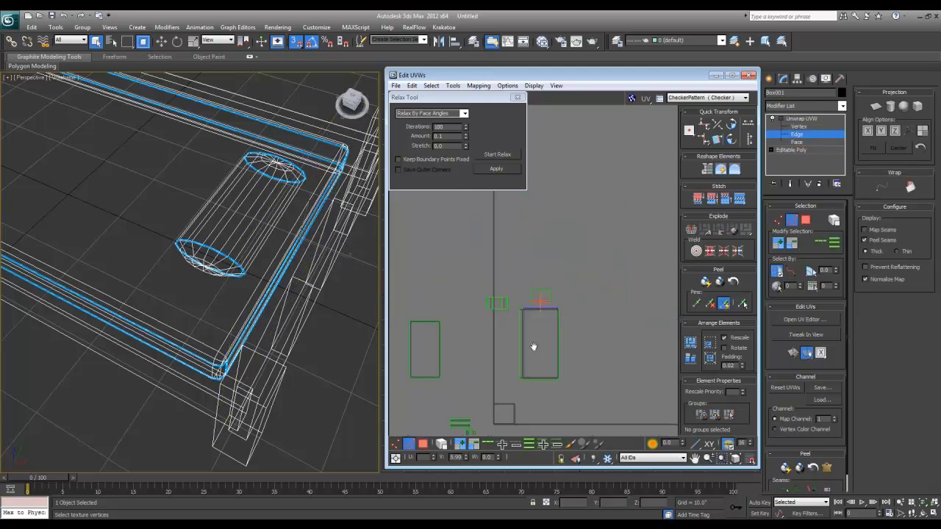
pyautogui.moveTo(533, 348)
pyautogui.mouseDown(button='middle')
pyautogui.moveTo(560, 276)
pyautogui.moveTo(546, 342)
pyautogui.mouseUp(button='middle')
pyautogui.scroll(2, 561, 272)
pyautogui.scroll(2, 547, 343)
pyautogui.press('3')
pyautogui.click(563, 219)
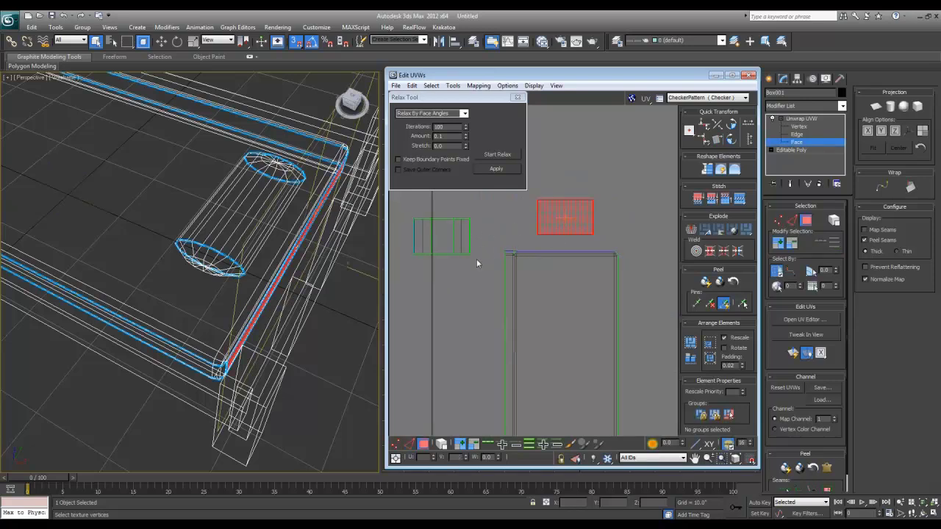
pyautogui.press('1')
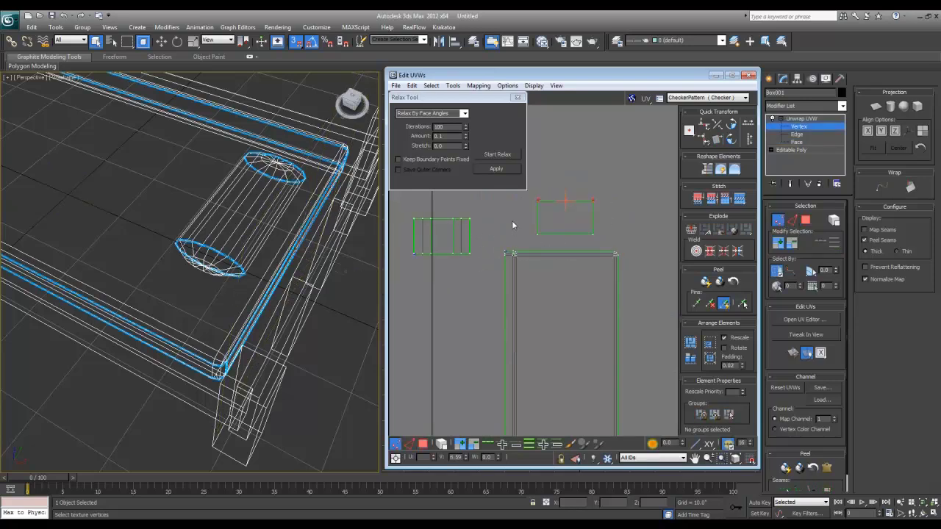
pyautogui.moveTo(511, 222); pyautogui.dragTo(626, 243)
pyautogui.scroll(3, 616, 239)
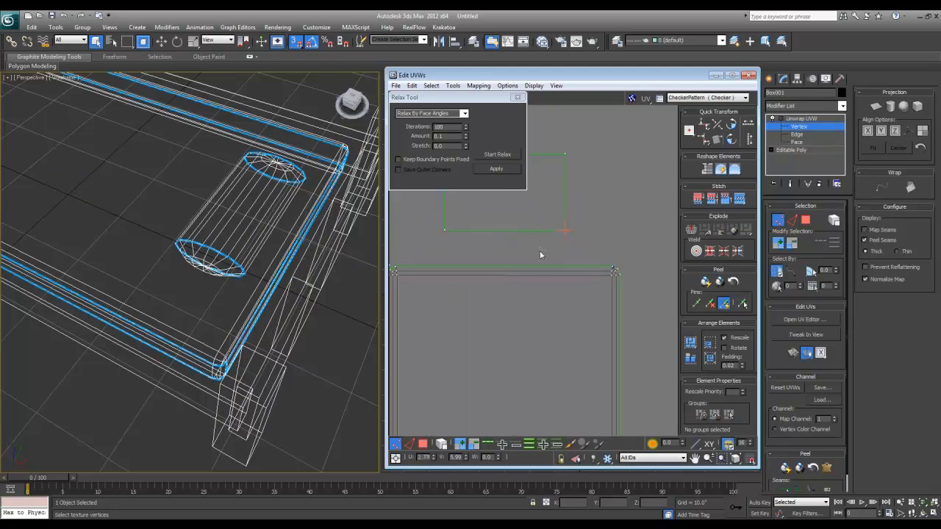
pyautogui.moveTo(422, 237); pyautogui.dragTo(490, 244, button='middle')
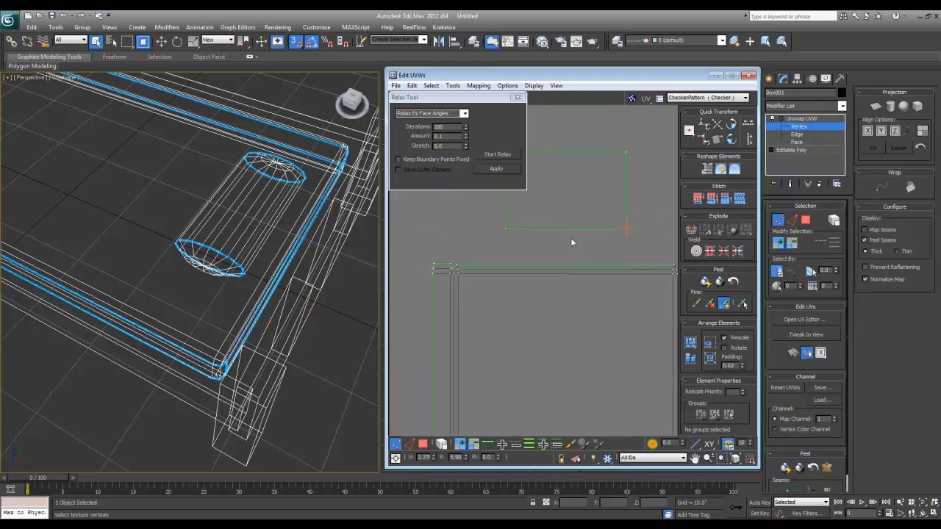
# Stitch the head-end piece's lower edge to the mattress shell's upper edge.
pyautogui.scroll(-2, 572, 235)
pyautogui.press('2')
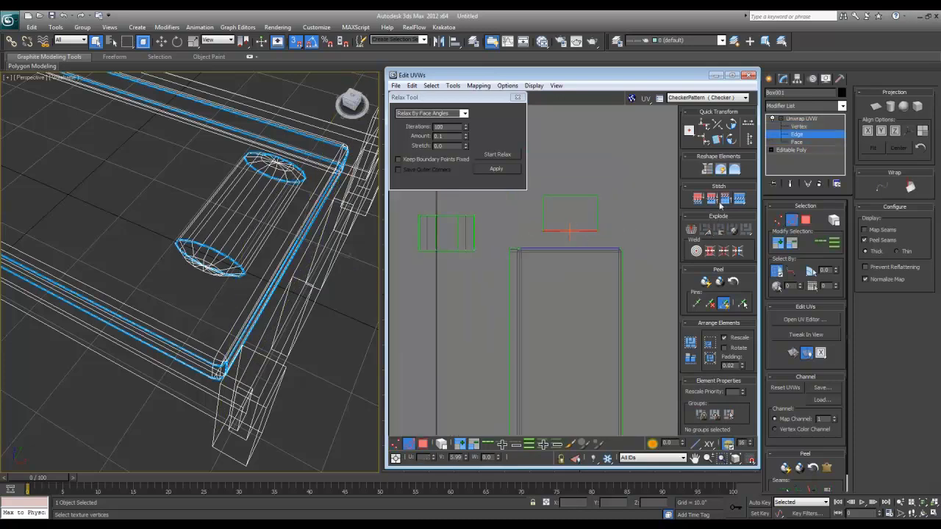
pyautogui.click(711, 198)
# Select all faces of the shell with the stitched head-end piece and relax them by face angles.
pyautogui.moveTo(566, 267); pyautogui.dragTo(551, 178, button='middle')
pyautogui.scroll(-4, 562, 183)
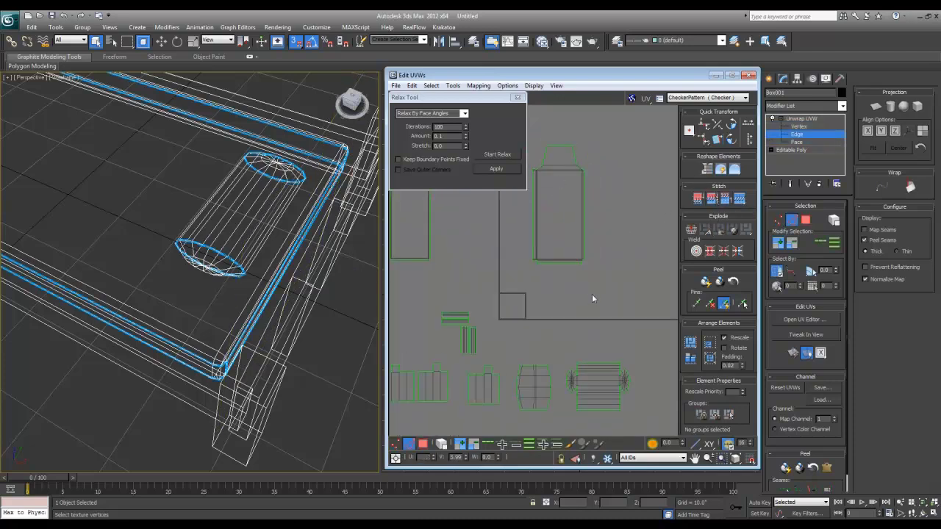
pyautogui.press('3')
pyautogui.moveTo(605, 271); pyautogui.dragTo(529, 136)
pyautogui.click(498, 152)
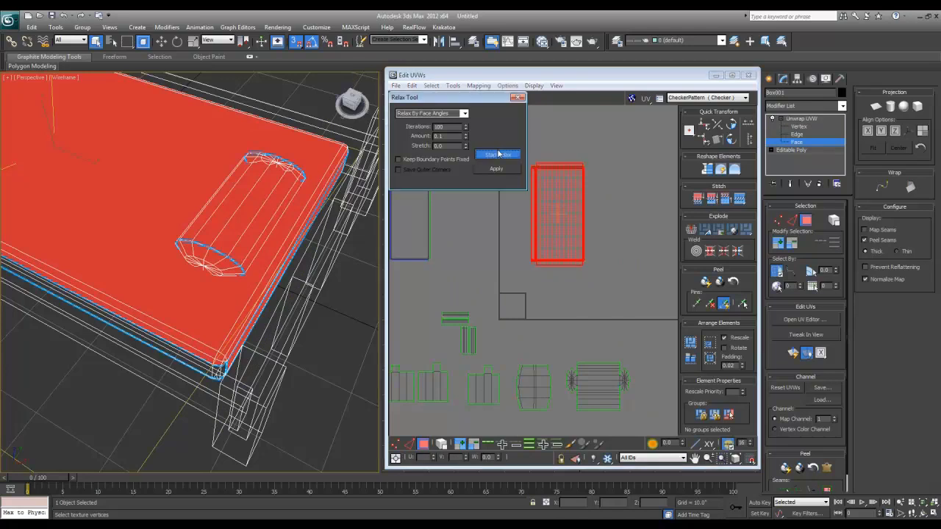
pyautogui.click(506, 155)
# Separate the mattress's remaining long side face with a planar projection and relax it by face angles into a strip.
pyautogui.moveTo(524, 224); pyautogui.dragTo(580, 302, button='middle')
pyautogui.click(552, 233)
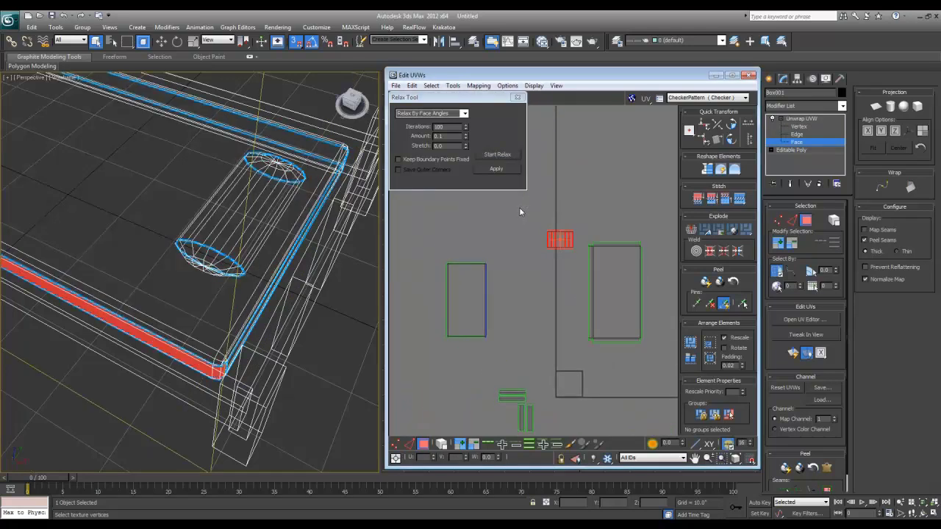
pyautogui.click(875, 107)
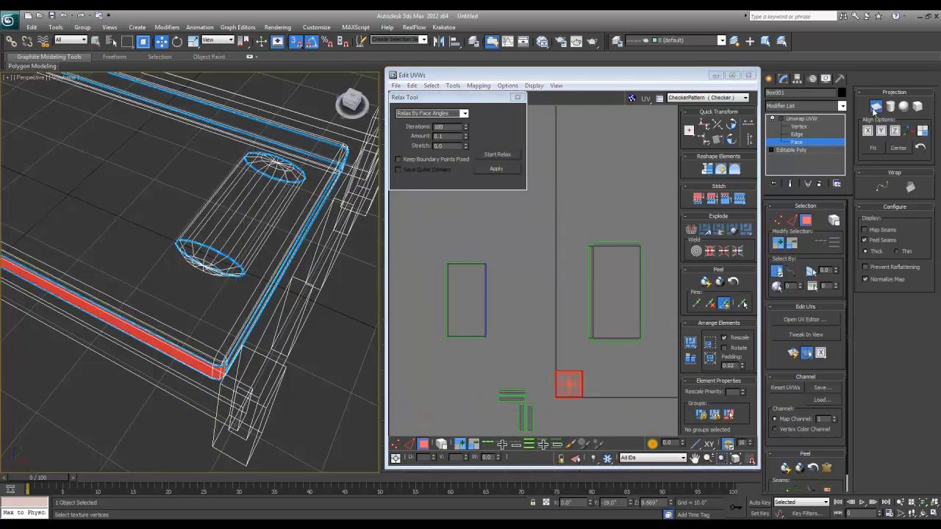
pyautogui.click(496, 155)
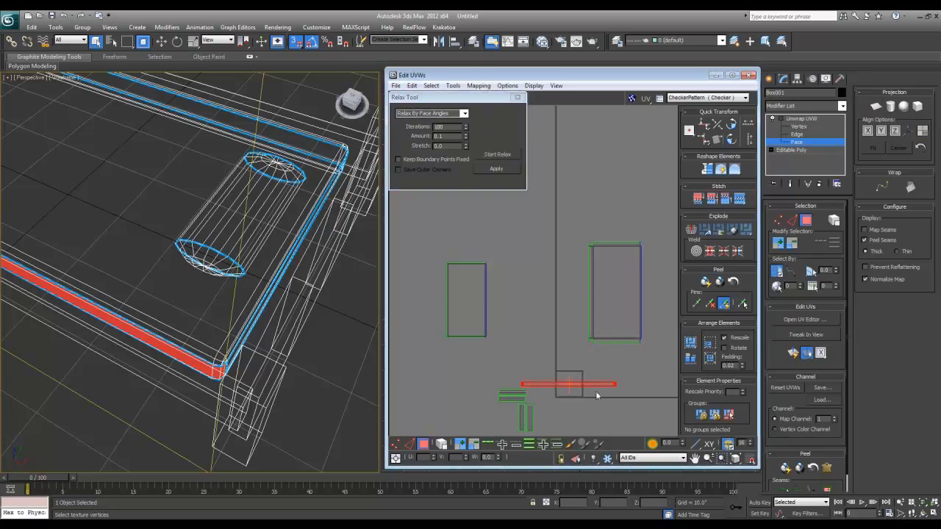
# Move the flattened side strip to the mattress shell and rotate it upright alongside the shell's open long edge.
pyautogui.moveTo(593, 384); pyautogui.dragTo(651, 275)
pyautogui.scroll(3, 657, 275)
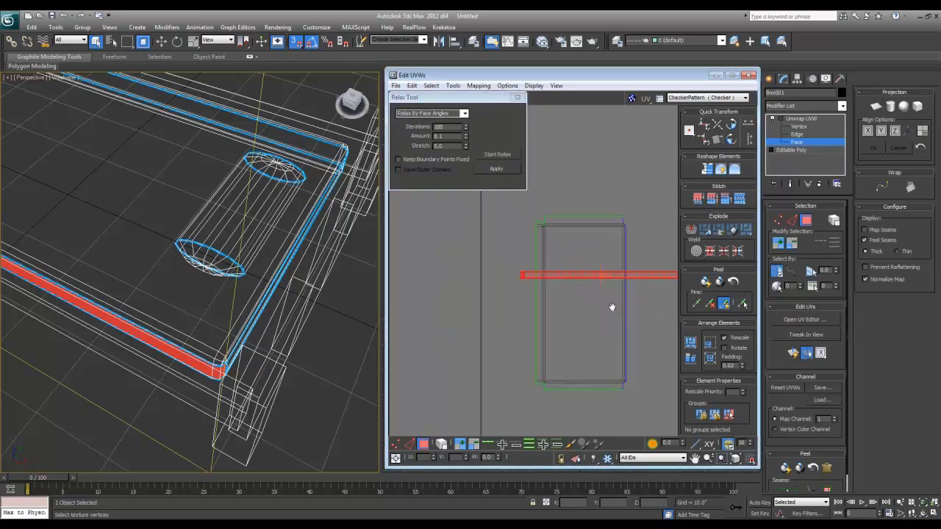
pyautogui.moveTo(612, 307); pyautogui.dragTo(513, 329, button='middle')
pyautogui.press('e')
pyautogui.moveTo(563, 300); pyautogui.dragTo(539, 356)
pyautogui.scroll(2, 538, 357)
# Turn the side strip so its matching long edge faces the mattress shell, and stitch that edge to the shell.
pyautogui.press('2')
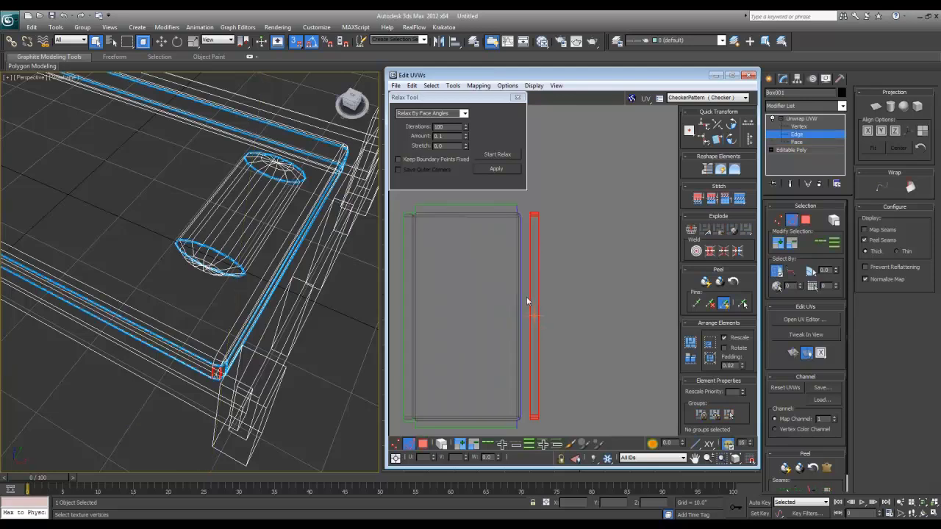
pyautogui.press('1')
pyautogui.press('2')
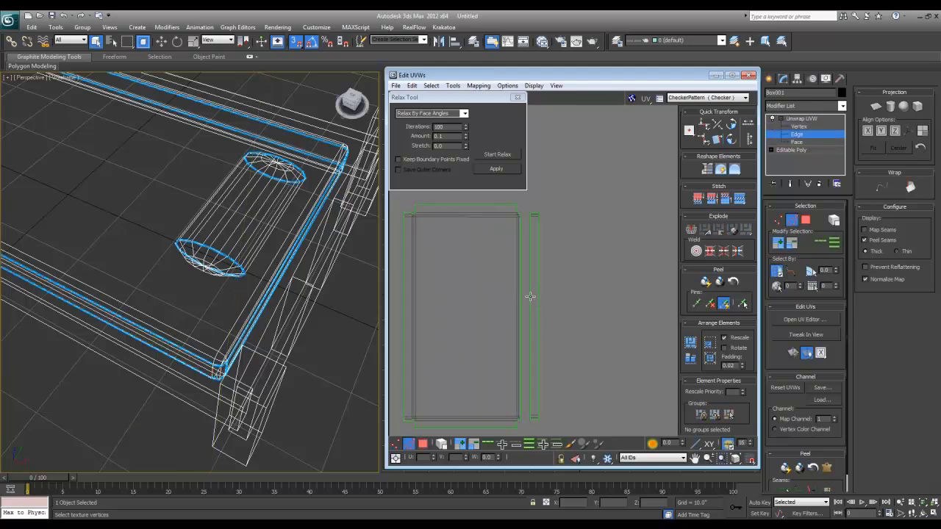
pyautogui.click(530, 297)
pyautogui.press('3')
pyautogui.moveTo(537, 217); pyautogui.dragTo(507, 346)
pyautogui.press('2')
pyautogui.click(712, 199)
# Select the whole shell including the newly stitched long side strip and relax it by face angles.
pyautogui.scroll(-3, 599, 210)
pyautogui.press('3')
pyautogui.moveTo(609, 331); pyautogui.dragTo(470, 165)
pyautogui.click(497, 155)
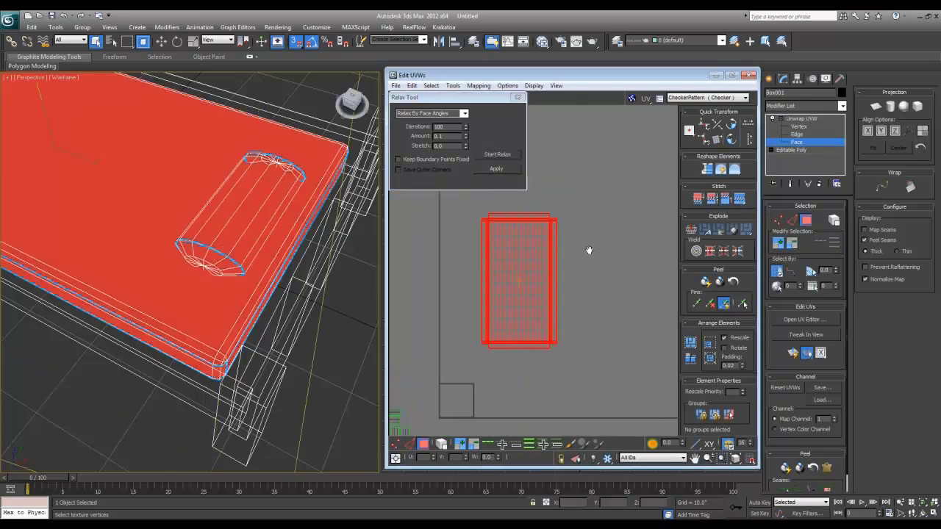
# Select the split corner vertices at the upper and lower ends of the new side strip and weld them.
pyautogui.scroll(4, 587, 247)
pyautogui.moveTo(544, 310); pyautogui.dragTo(635, 419, button='middle')
pyautogui.scroll(4, 593, 328)
pyautogui.press('1')
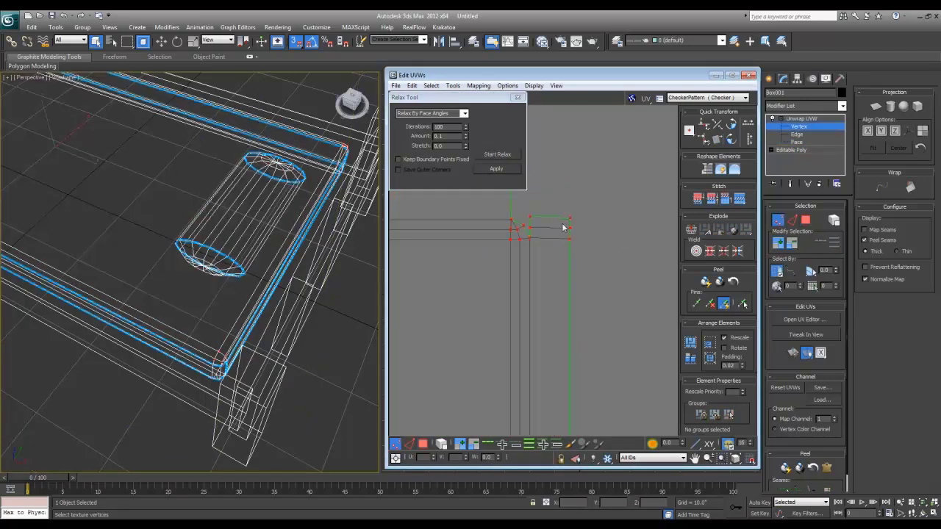
pyautogui.scroll(-3, 553, 266)
pyautogui.moveTo(552, 283); pyautogui.dragTo(566, 187, button='middle')
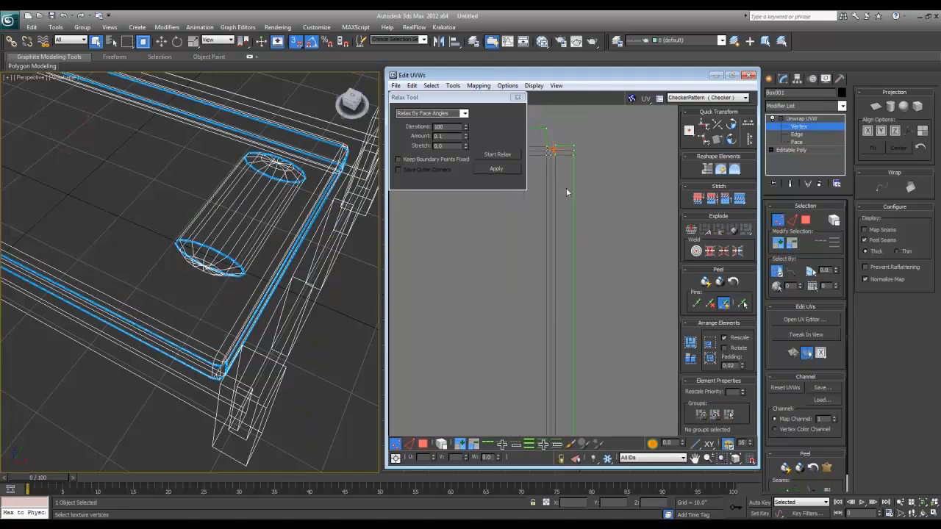
pyautogui.moveTo(577, 294); pyautogui.dragTo(586, 200, button='middle')
pyautogui.moveTo(591, 368); pyautogui.dragTo(597, 277, button='middle')
pyautogui.scroll(2, 593, 285)
pyautogui.scroll(2, 585, 272)
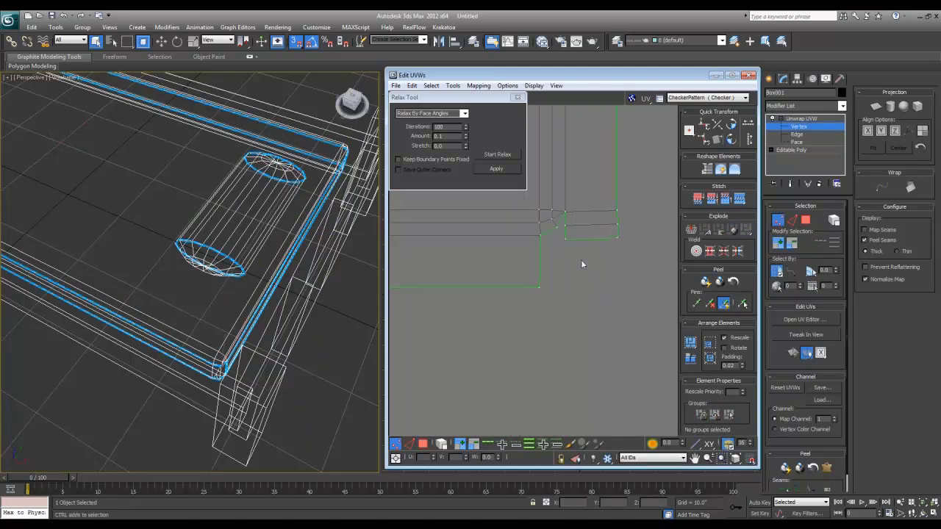
pyautogui.click(724, 253)
# Select the finished mattress top shell, close the Relax Tool and move the shell beside the mattress underside piece.
pyautogui.scroll(-8, 552, 309)
pyautogui.press('3')
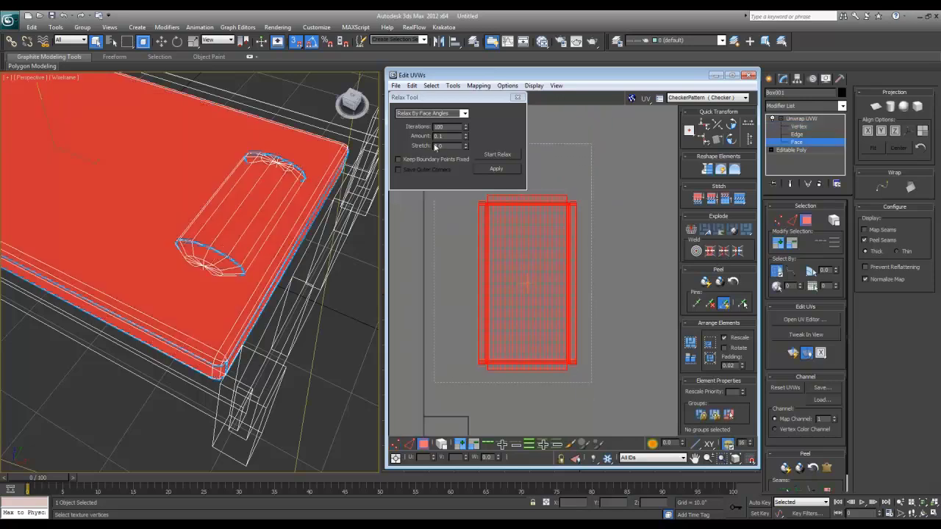
pyautogui.scroll(-8, 559, 184)
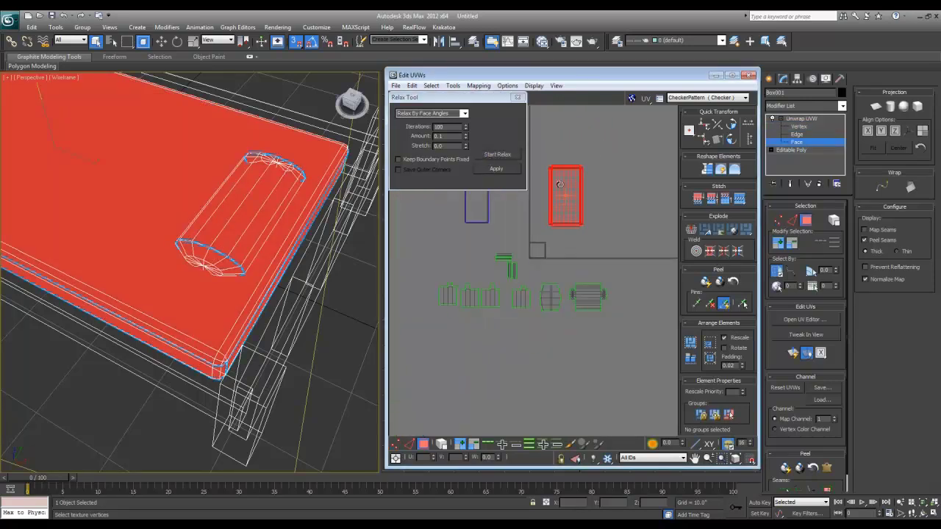
pyautogui.click(517, 97)
pyautogui.moveTo(560, 183); pyautogui.dragTo(500, 194)
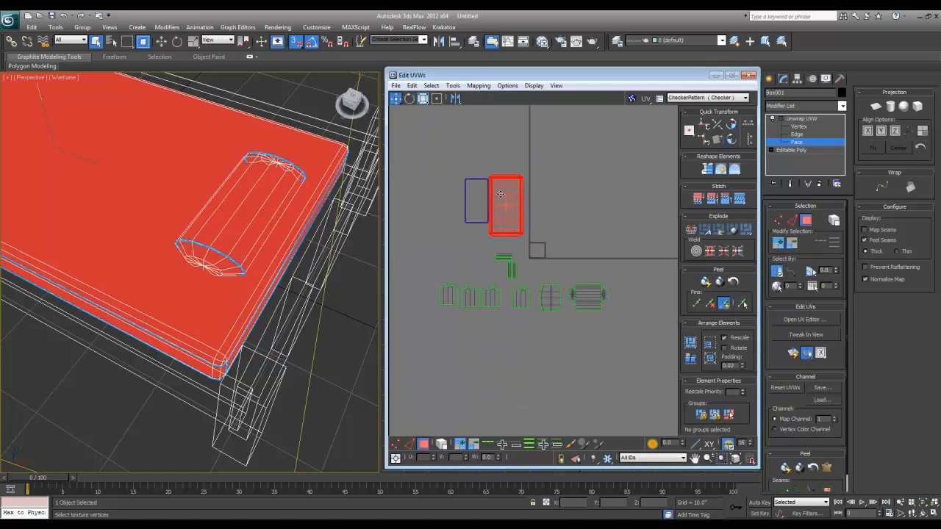
# Select the underside piece's long edge nearest the shell and examine which shell edge and vertices it shares.
pyautogui.scroll(5, 497, 194)
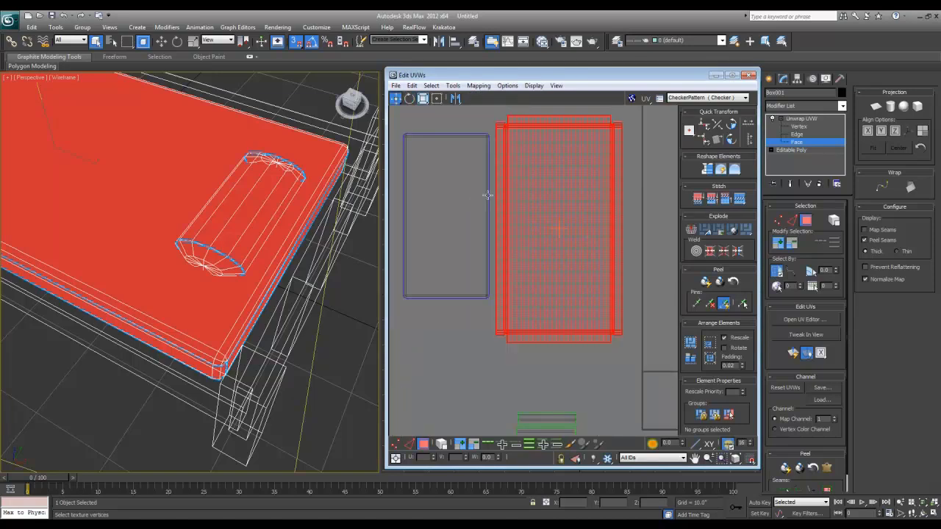
pyautogui.press('2')
pyautogui.click(489, 196)
pyautogui.press('1')
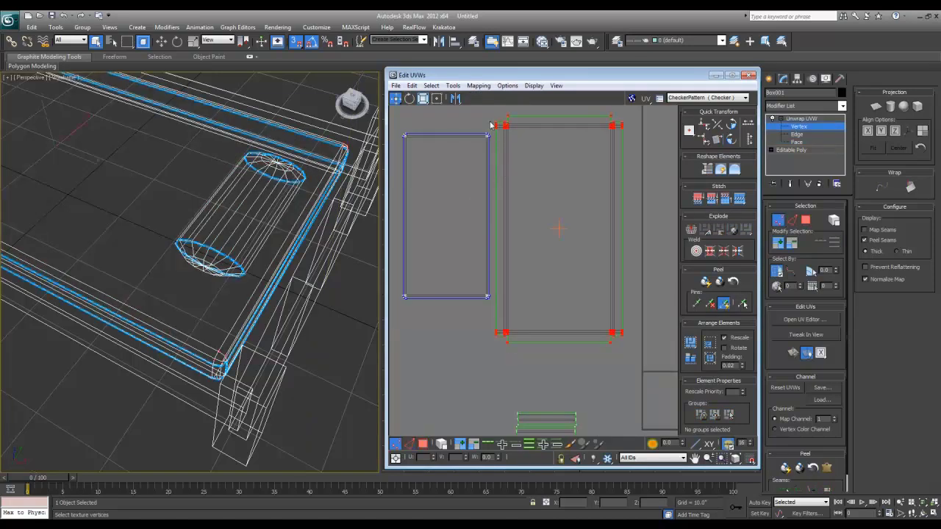
pyautogui.press('2')
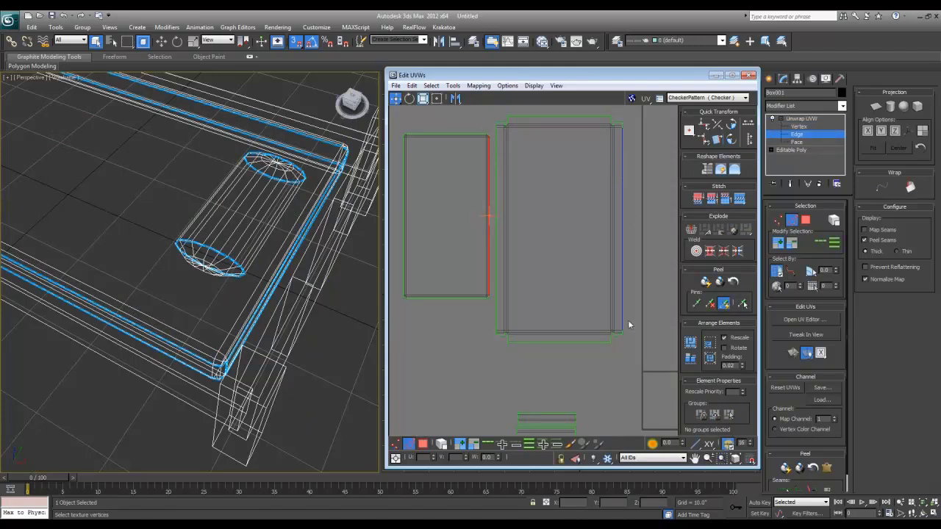
pyautogui.press('1')
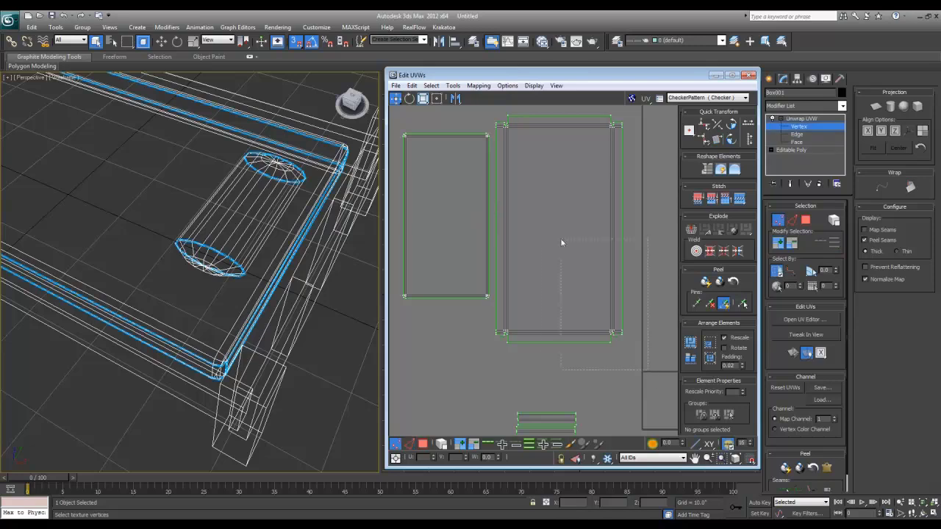
pyautogui.moveTo(493, 104); pyautogui.dragTo(558, 172)
pyautogui.press('2')
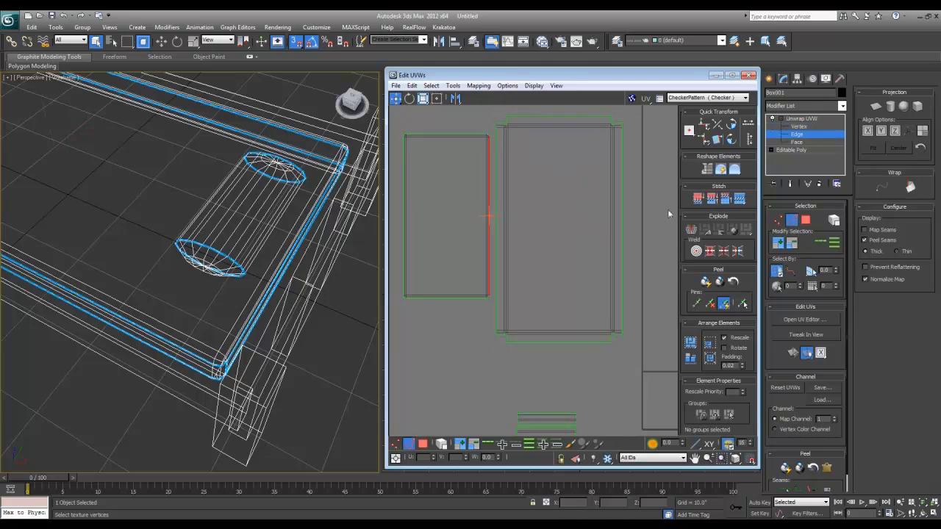
pyautogui.press('1')
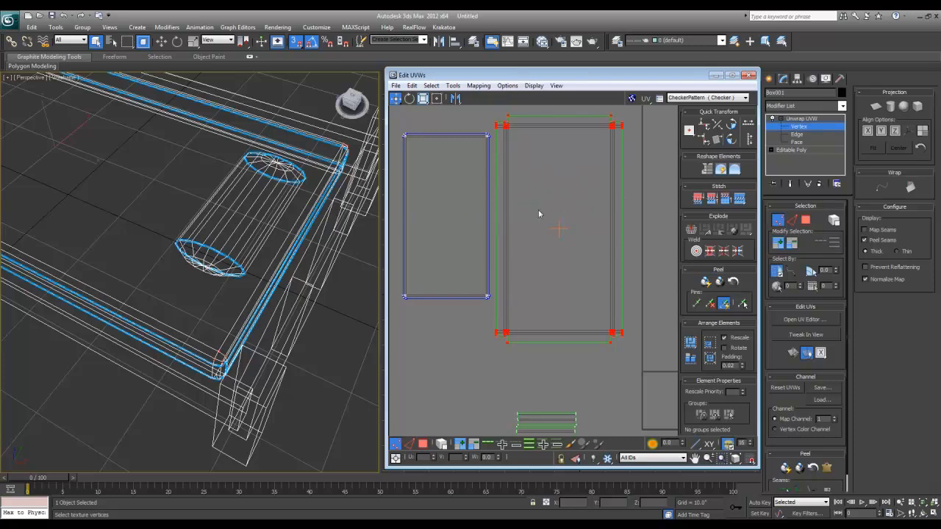
pyautogui.click(628, 159)
pyautogui.press('2')
pyautogui.click(488, 166)
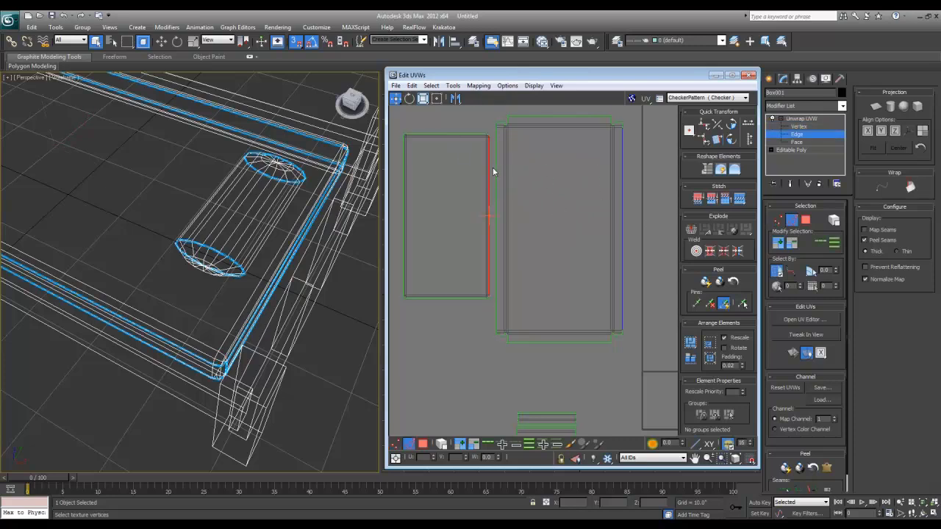
# Select the entire underside piece and rotate it half a turn so its matching long edge faces the shell.
pyautogui.press('3')
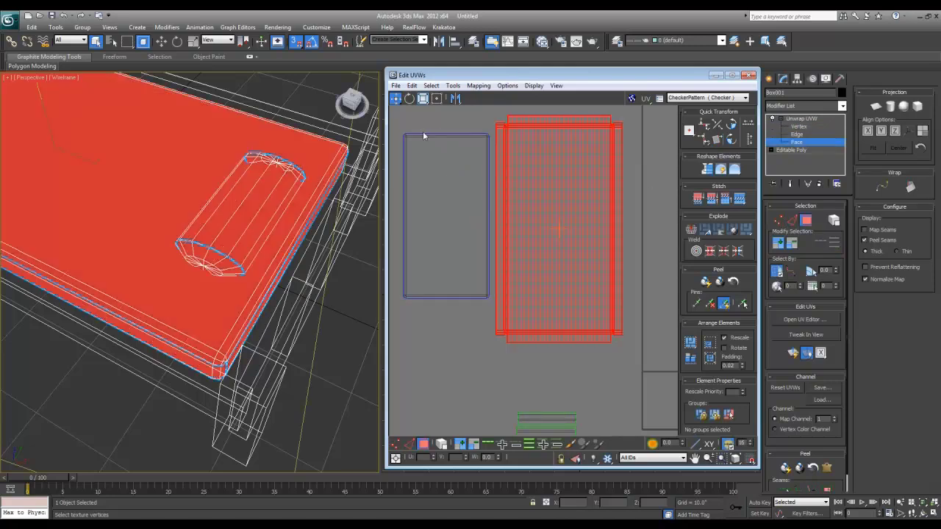
pyautogui.moveTo(397, 122); pyautogui.dragTo(495, 305)
pyautogui.press('e')
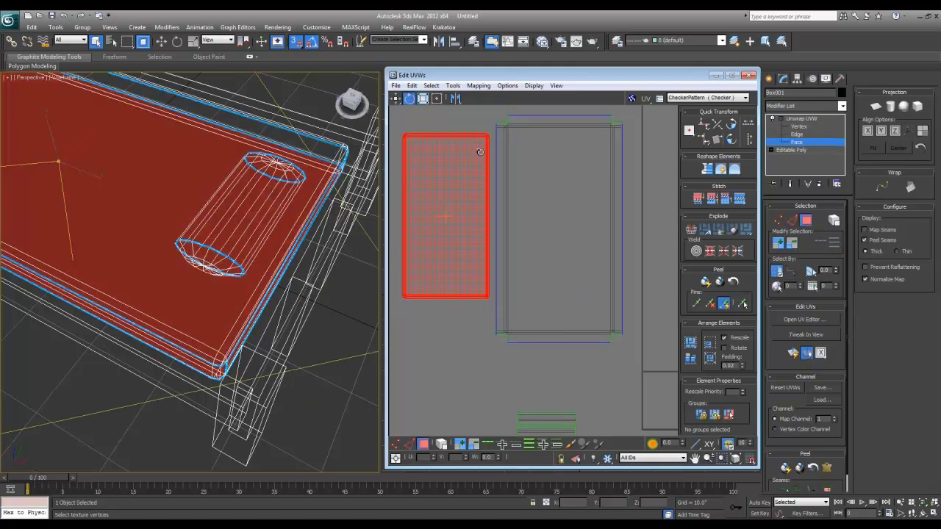
pyautogui.moveTo(478, 152); pyautogui.dragTo(413, 294)
# Select the facing corner vertices of the underside piece and shell at both ends of the shared edge and weld them.
pyautogui.press('1')
pyautogui.scroll(5, 486, 135)
pyautogui.moveTo(489, 151); pyautogui.dragTo(483, 241, button='middle')
pyautogui.scroll(3, 483, 241)
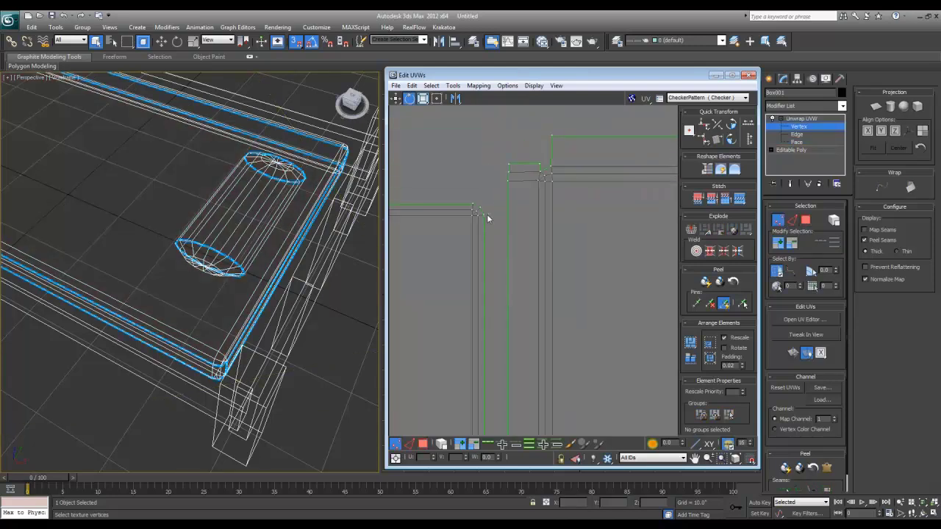
pyautogui.click(484, 215)
pyautogui.click(480, 208)
pyautogui.moveTo(515, 169); pyautogui.dragTo(481, 219)
pyautogui.scroll(-3, 505, 256)
pyautogui.scroll(5, 479, 285)
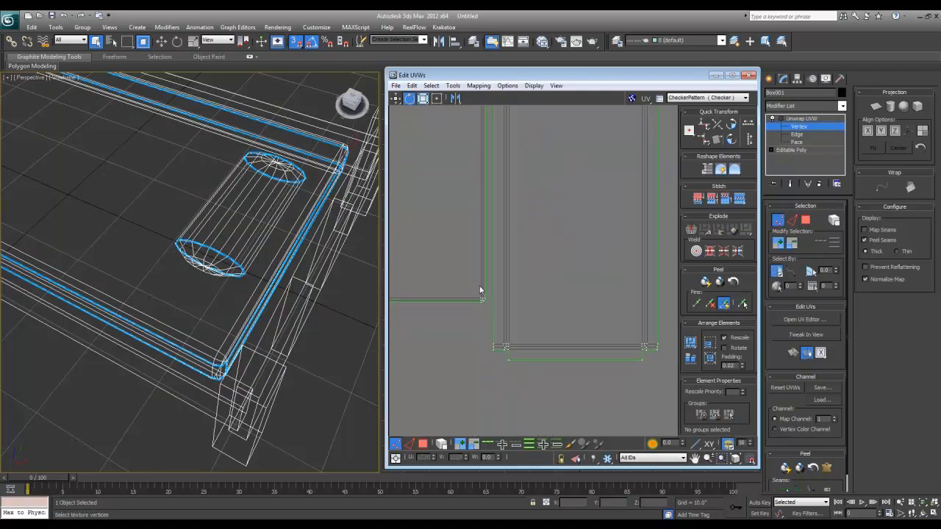
pyautogui.moveTo(489, 293); pyautogui.dragTo(472, 324)
pyautogui.moveTo(495, 355); pyautogui.dragTo(529, 163, button='middle')
pyautogui.keyDown('ctrl'); pyautogui.moveTo(519, 308); pyautogui.dragTo(560, 349); pyautogui.keyUp('ctrl')
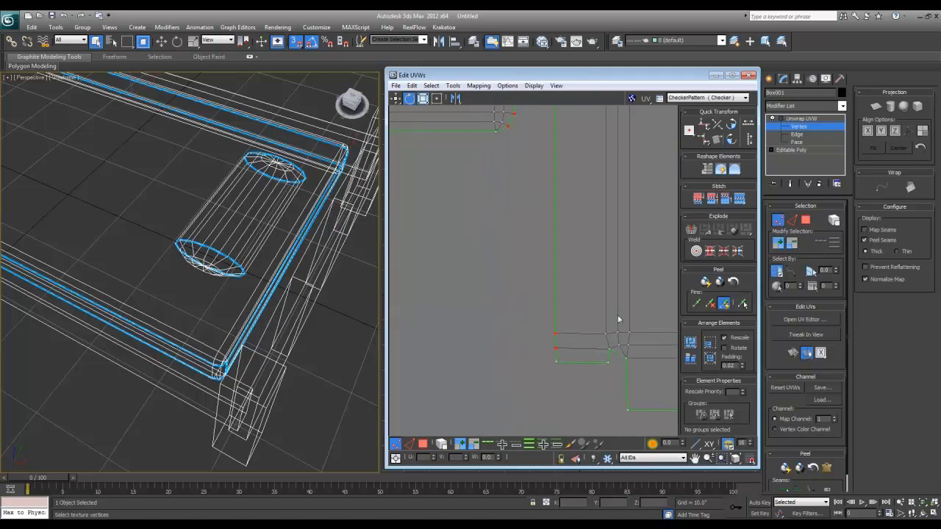
pyautogui.click(719, 253)
pyautogui.scroll(-3, 567, 284)
pyautogui.scroll(-4, 567, 283)
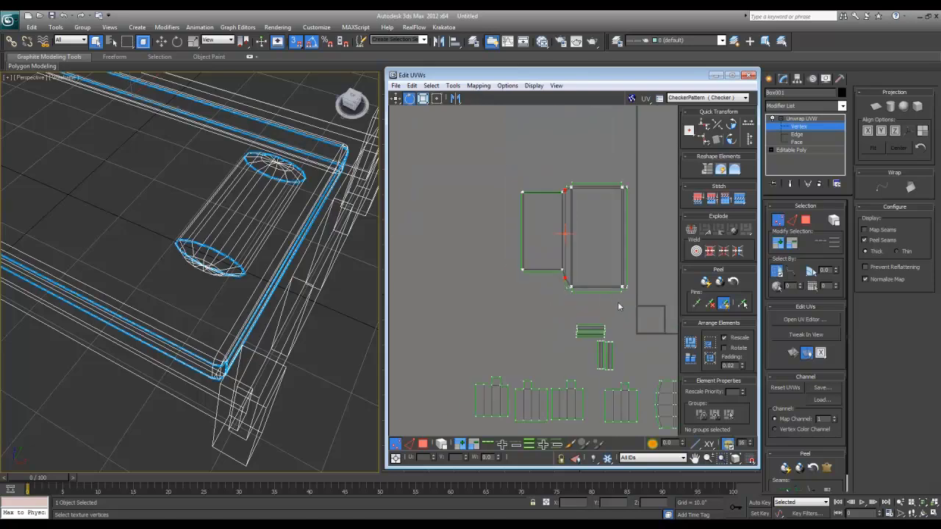
# Select the joined mattress piece, relax it by face angles, deselect it and close the Relax Tool.
pyautogui.press('3')
pyautogui.doubleClick(535, 216)
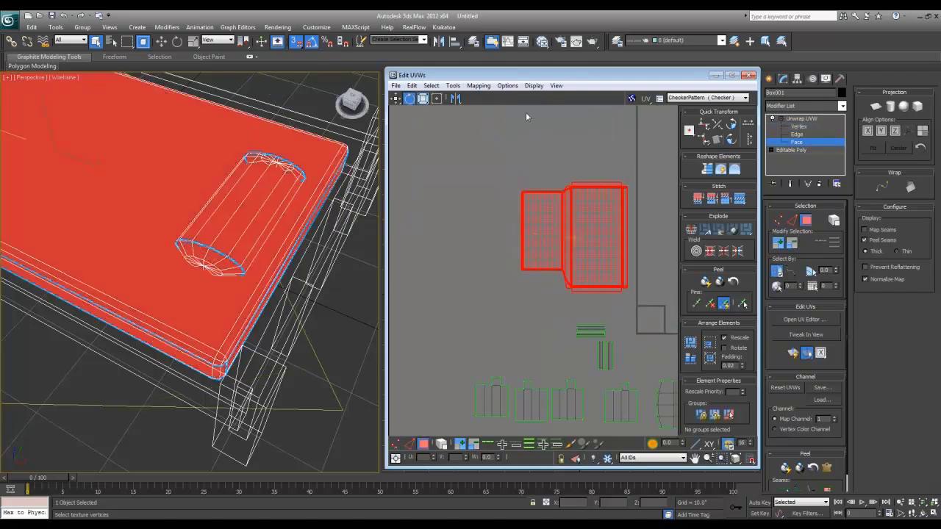
pyautogui.rightClick(518, 184)
pyautogui.click(450, 246)
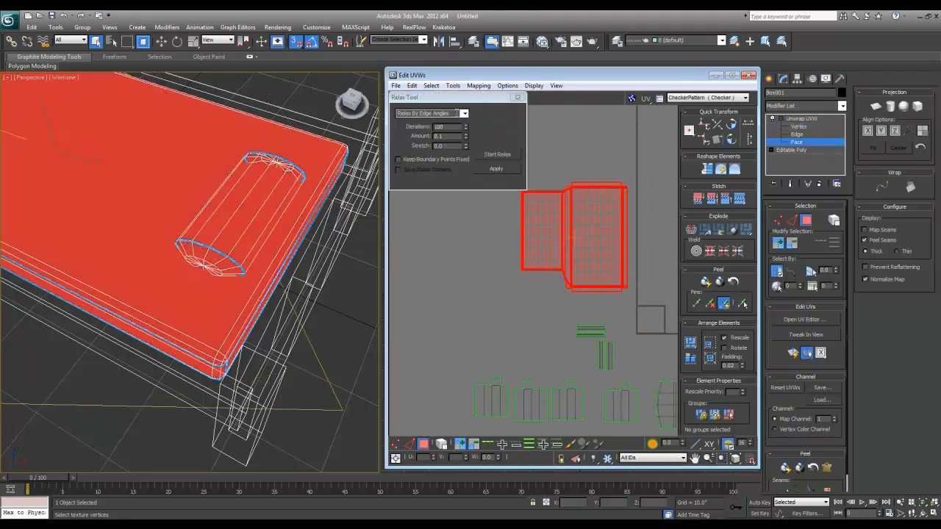
pyautogui.click(463, 114)
pyautogui.click(430, 122)
pyautogui.click(497, 154)
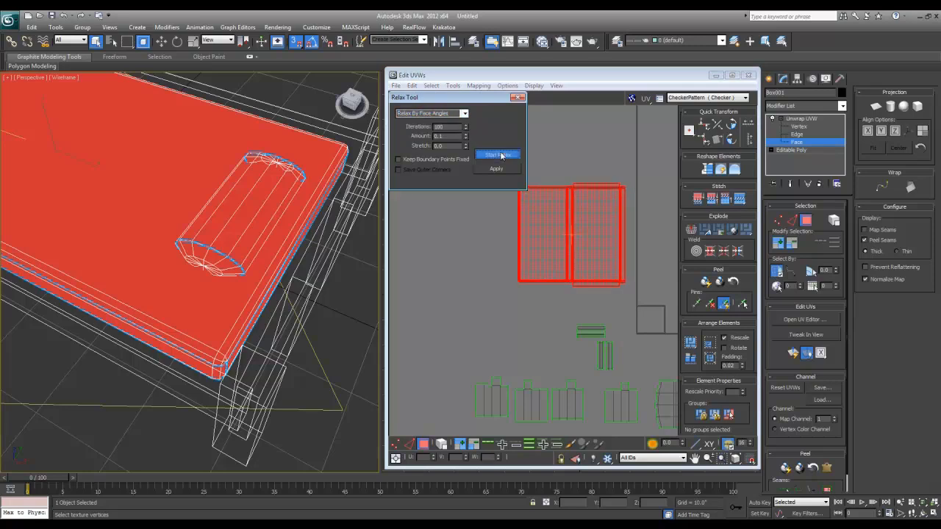
pyautogui.click(645, 240)
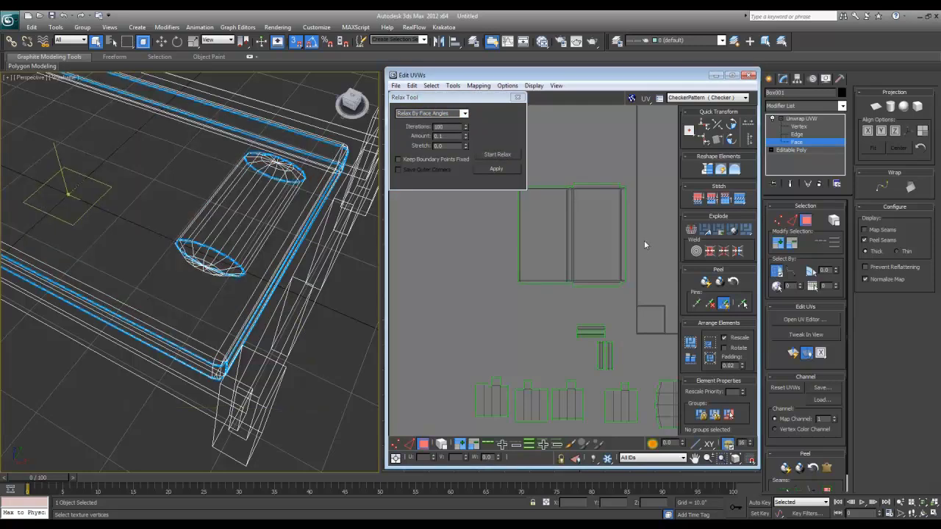
pyautogui.click(518, 97)
# Select all the bed's UV pieces, relax them by face angles and close the Relax Tool.
pyautogui.scroll(-4, 411, 192)
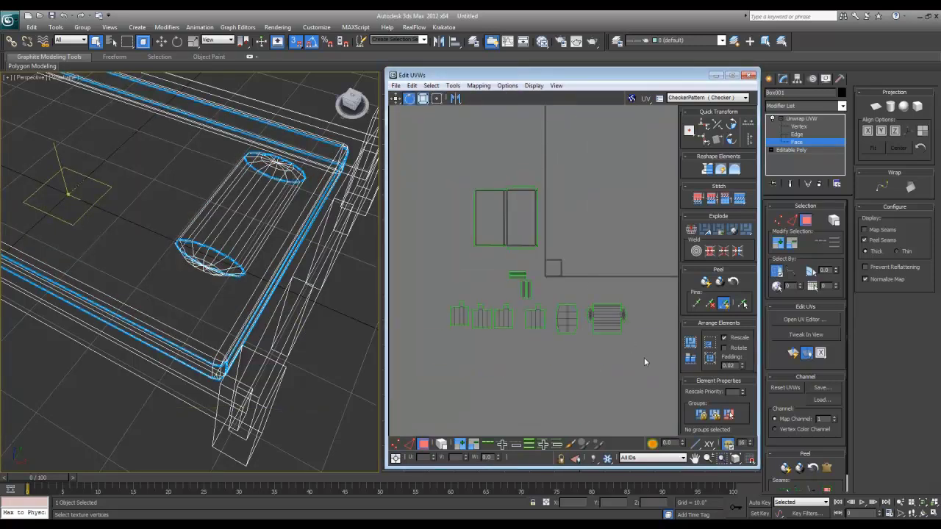
pyautogui.moveTo(644, 357); pyautogui.dragTo(397, 134)
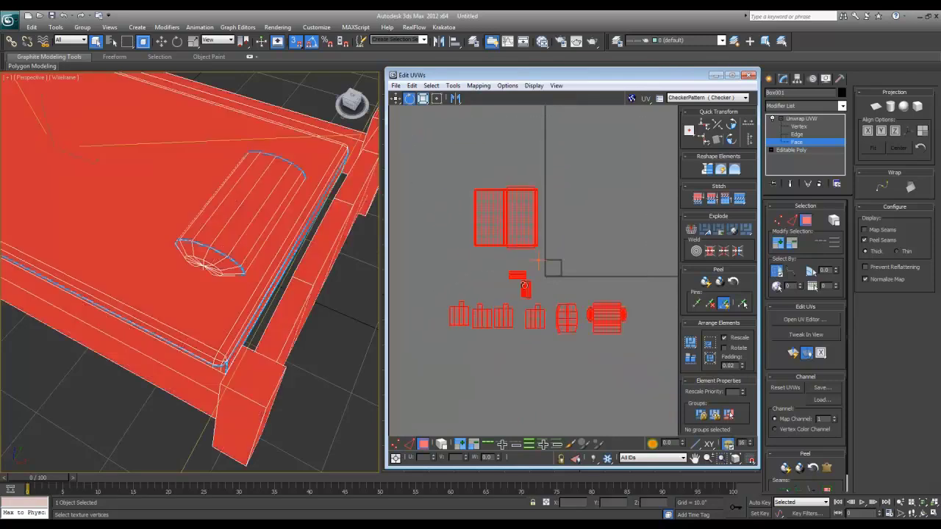
pyautogui.scroll(5, 527, 286)
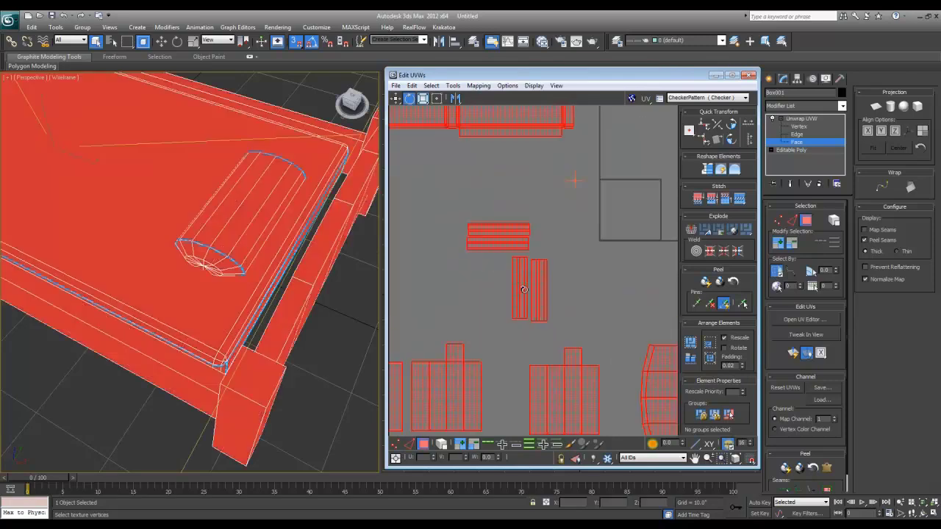
pyautogui.scroll(-4, 524, 290)
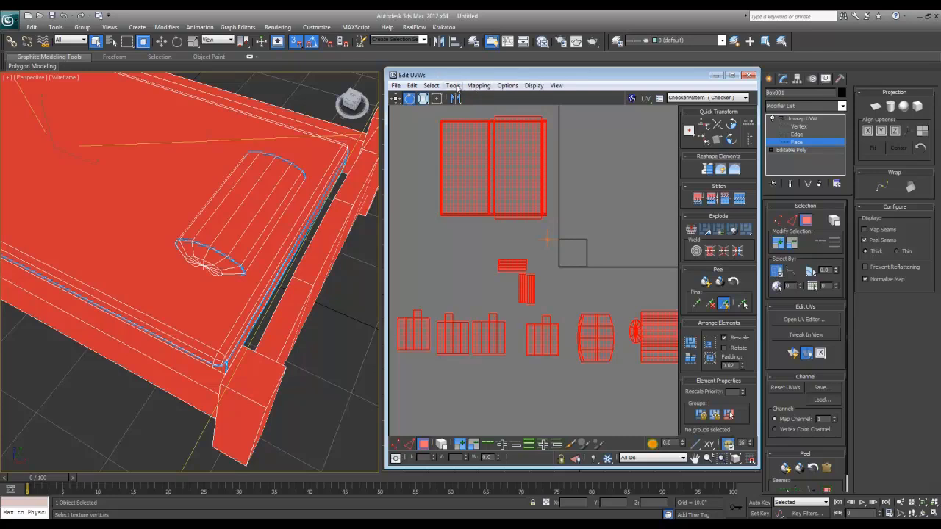
pyautogui.rightClick(487, 177)
pyautogui.click(463, 237)
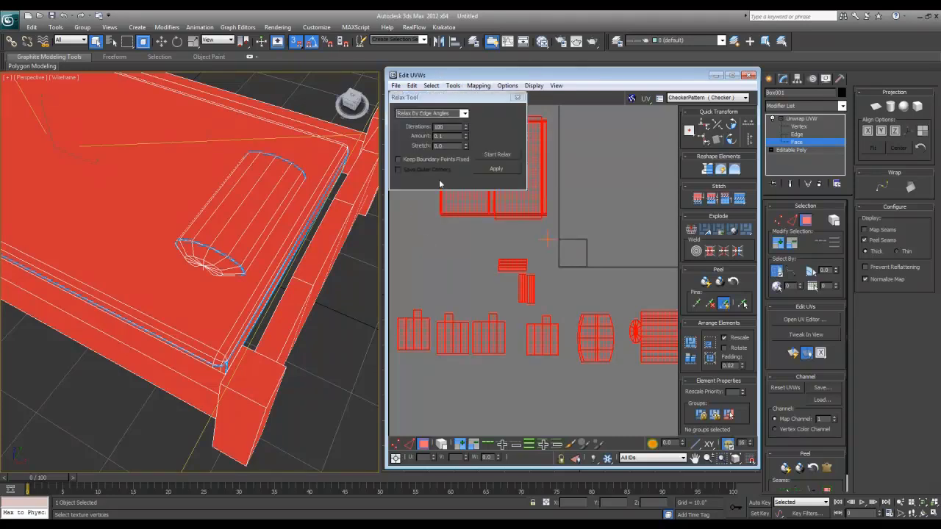
pyautogui.click(463, 113)
pyautogui.click(434, 122)
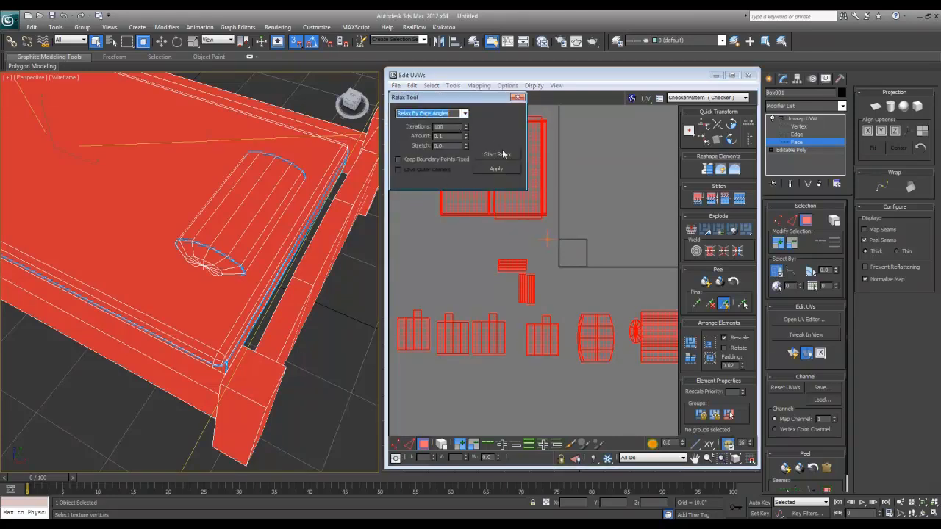
pyautogui.click(503, 155)
pyautogui.click(503, 155)
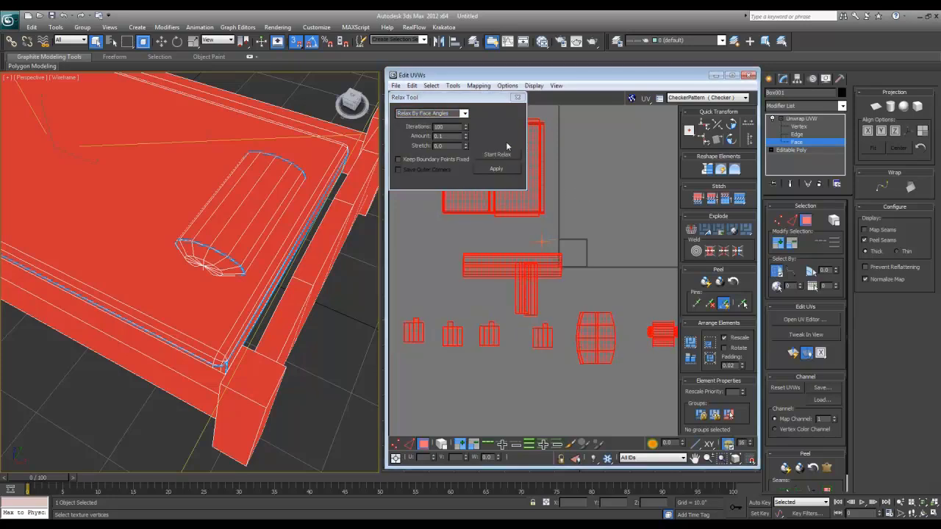
pyautogui.click(519, 97)
pyautogui.scroll(-3, 537, 227)
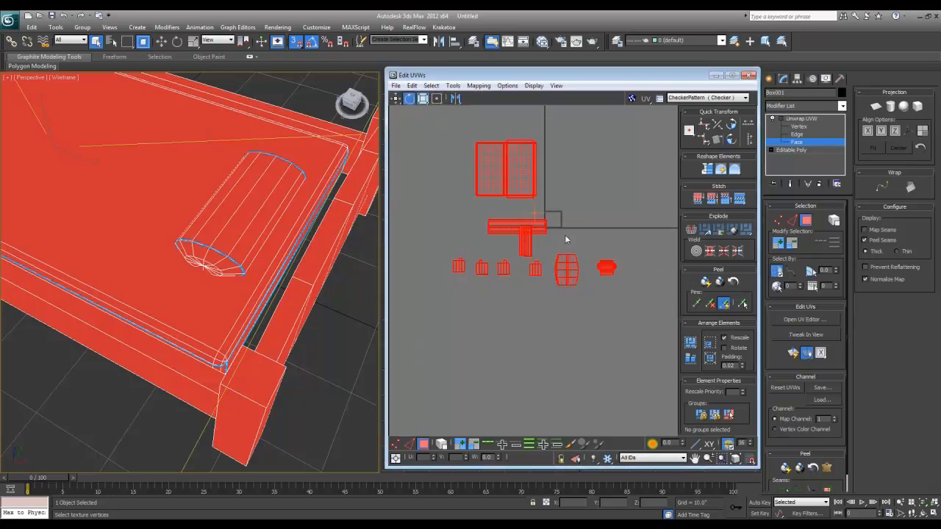
pyautogui.scroll(3, 601, 266)
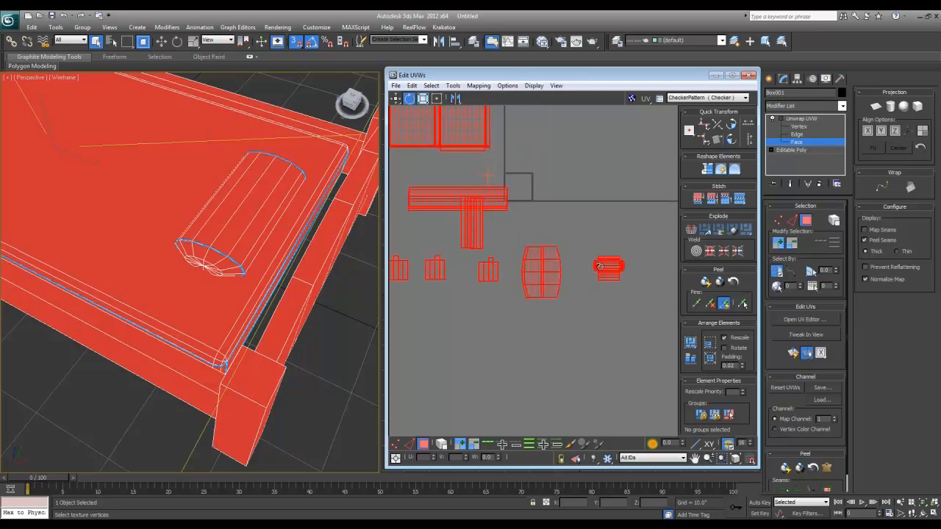
pyautogui.scroll(-2, 528, 191)
pyautogui.click(457, 86)
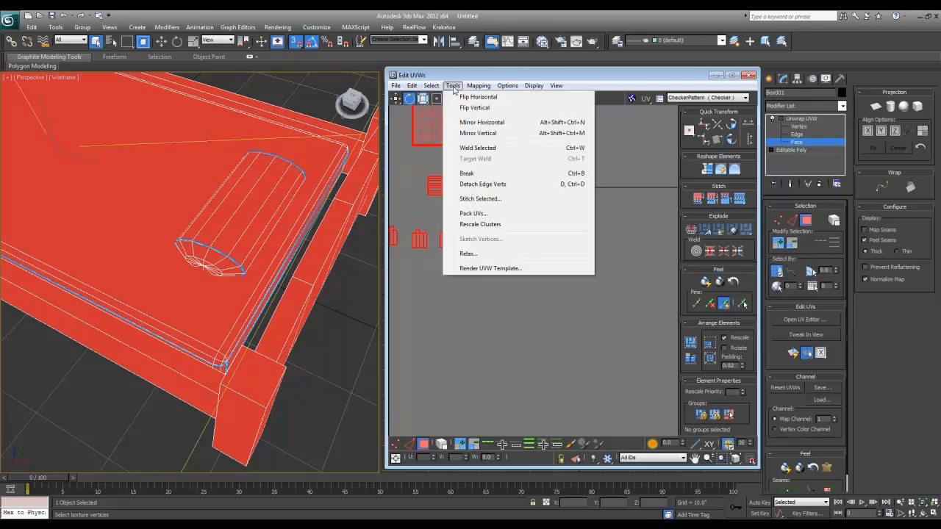
pyautogui.click(502, 254)
pyautogui.scroll(5, 514, 210)
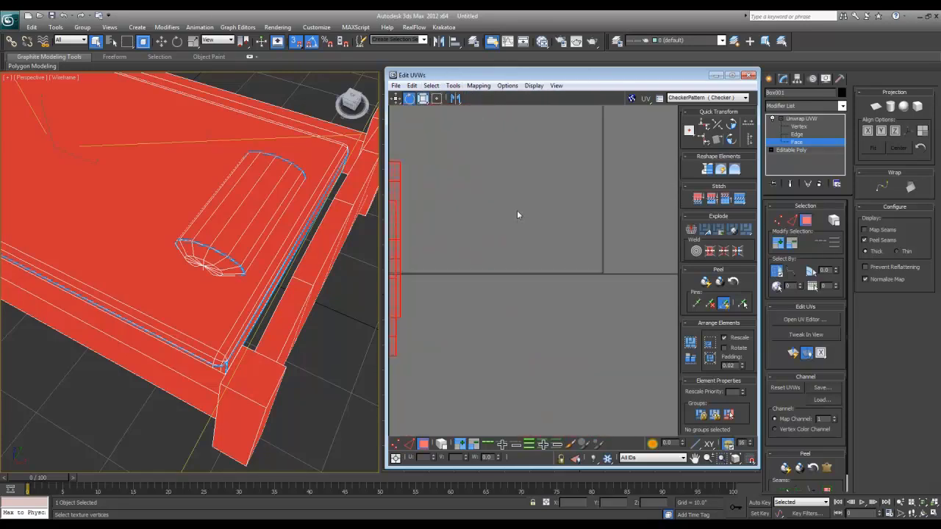
pyautogui.scroll(-3, 519, 202)
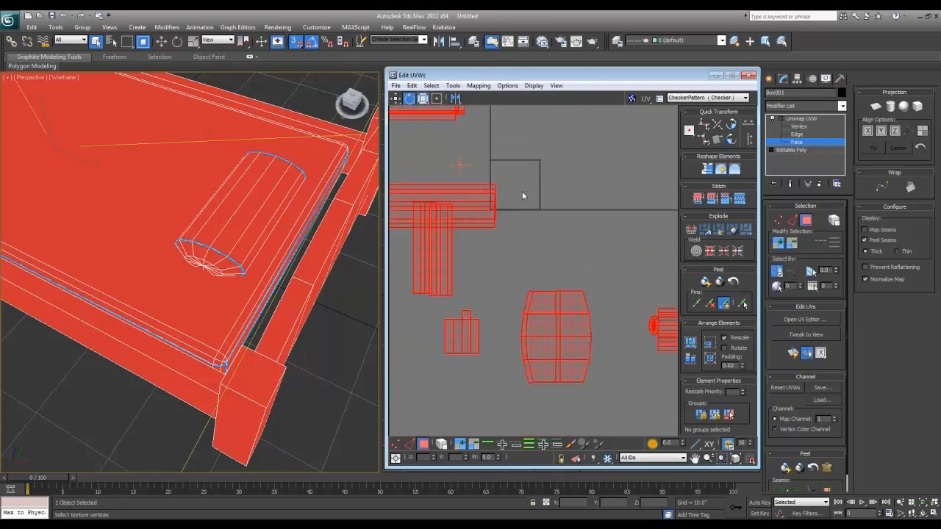
# Pack all UV pieces with Recursive Packing and Rotate Clusters enabled, keeping Normalize Clusters and Rescale Clusters on.
pyautogui.click(475, 87)
pyautogui.moveTo(452, 86)
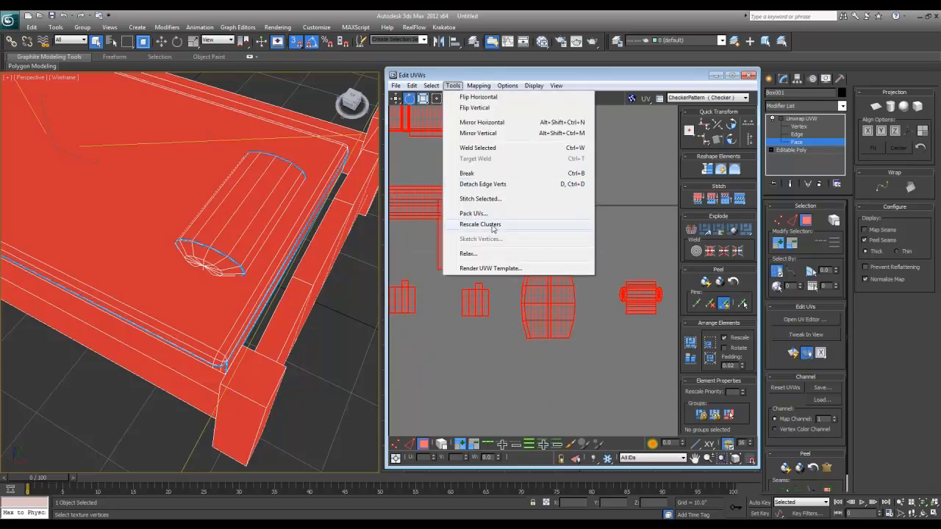
pyautogui.click(474, 213)
pyautogui.click(465, 113)
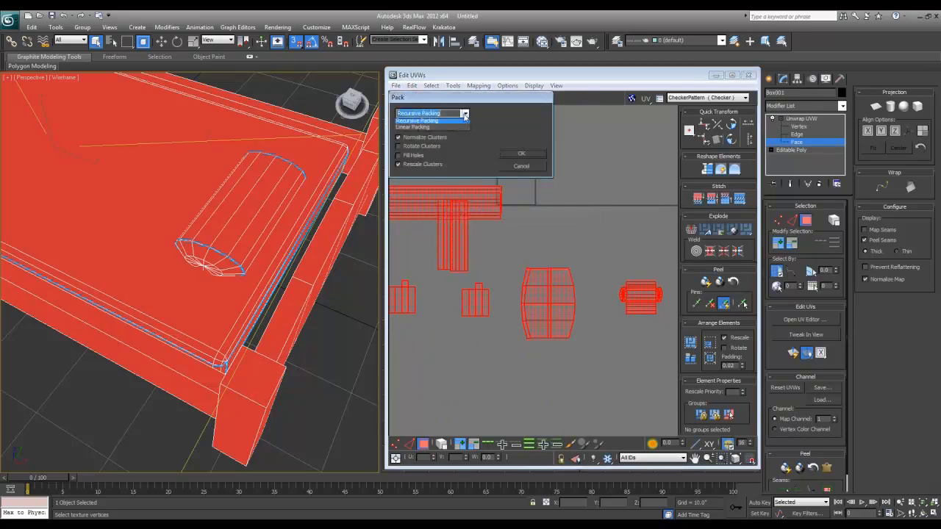
pyautogui.click(466, 122)
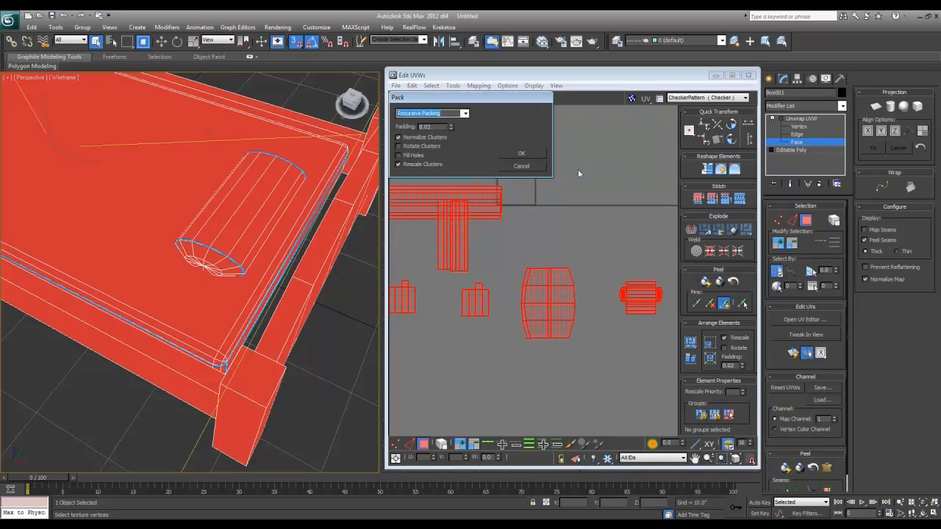
pyautogui.doubleClick(425, 127)
pyautogui.click(423, 149)
pyautogui.click(521, 156)
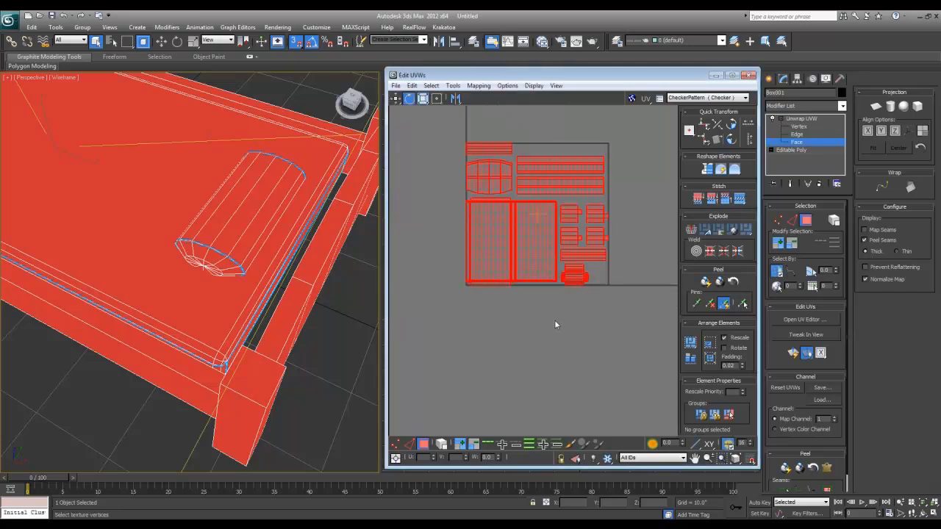
# Deselect the packed pieces and examine how they fit inside the UV square.
pyautogui.click(637, 289)
pyautogui.scroll(3, 618, 303)
pyautogui.moveTo(550, 255); pyautogui.dragTo(610, 372, button='middle')
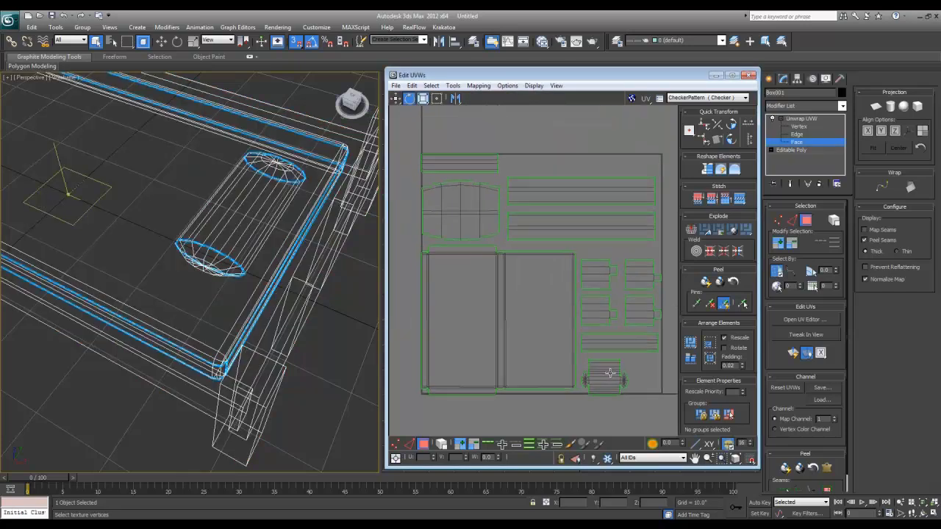
pyautogui.scroll(-1, 599, 233)
pyautogui.scroll(1, 600, 239)
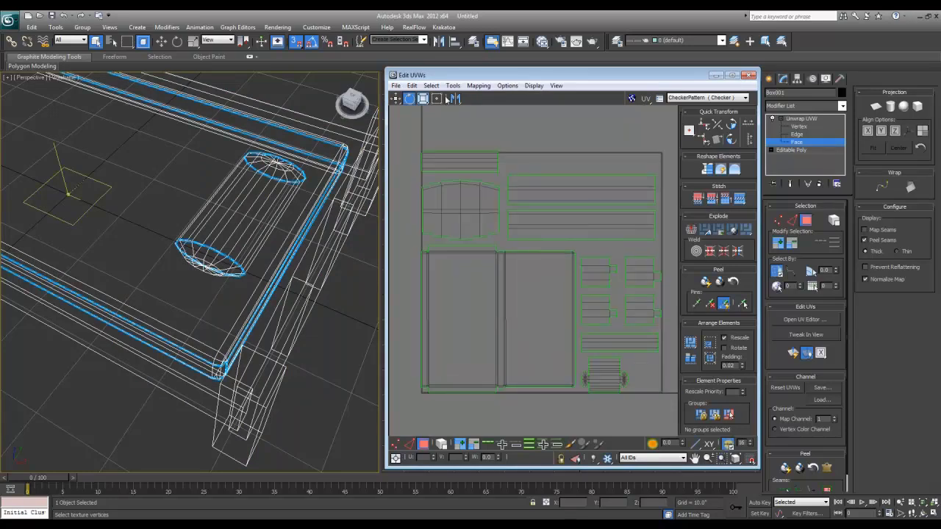
pyautogui.scroll(-2, 518, 177)
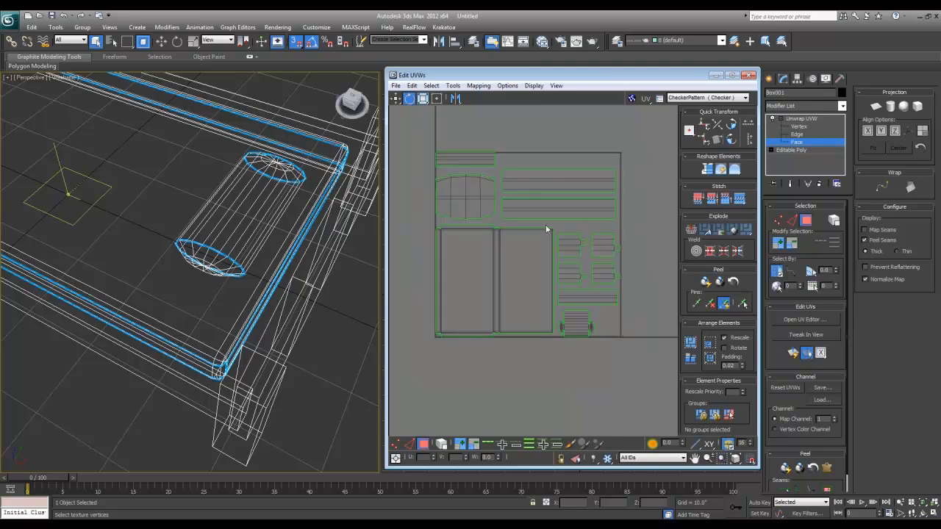
pyautogui.hotkey('ctrl', 'a')
pyautogui.click(439, 129)
# Open the Render UVW Template settings and set the template's width and height to 2048.
pyautogui.click(477, 86)
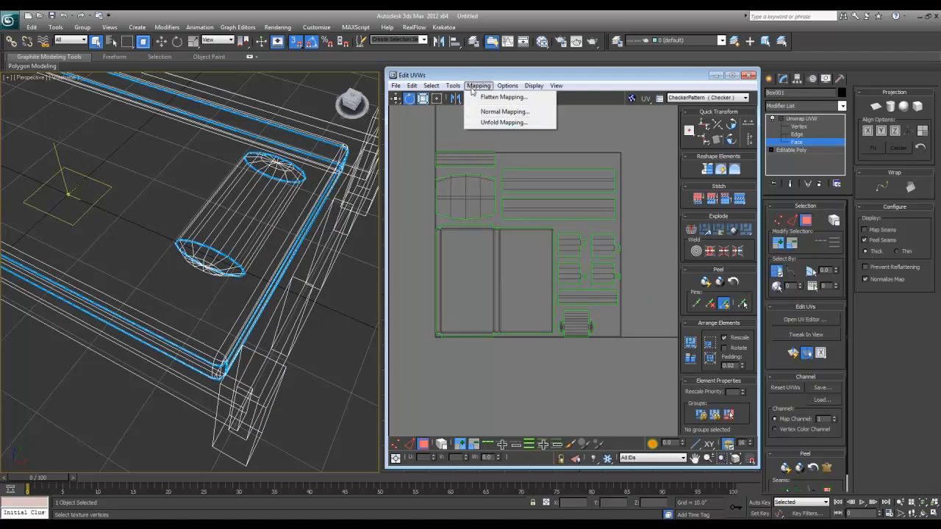
pyautogui.moveTo(453, 86)
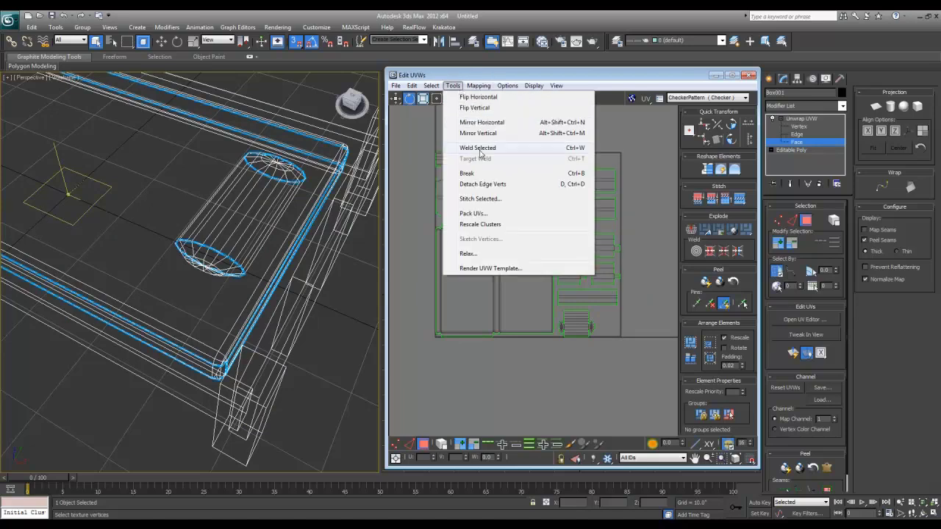
pyautogui.click(470, 268)
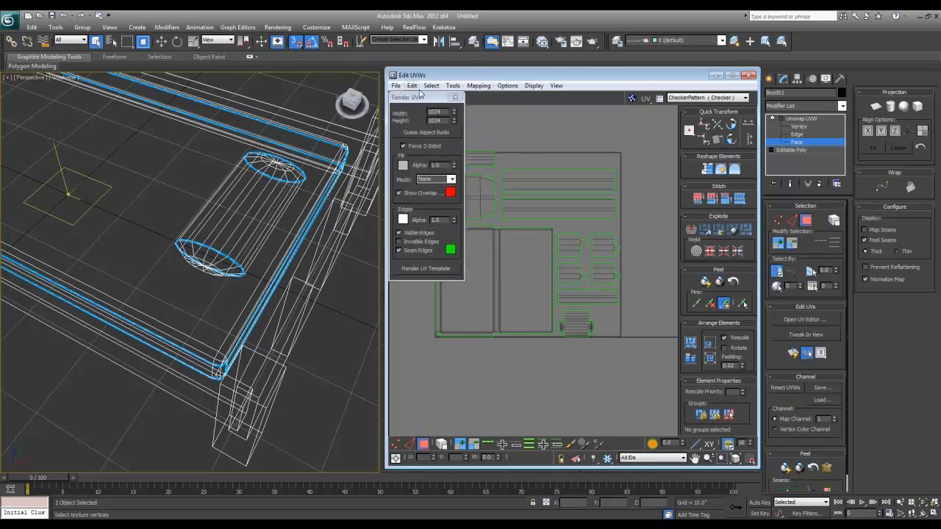
pyautogui.moveTo(420, 97); pyautogui.dragTo(367, 129)
pyautogui.write('2048')
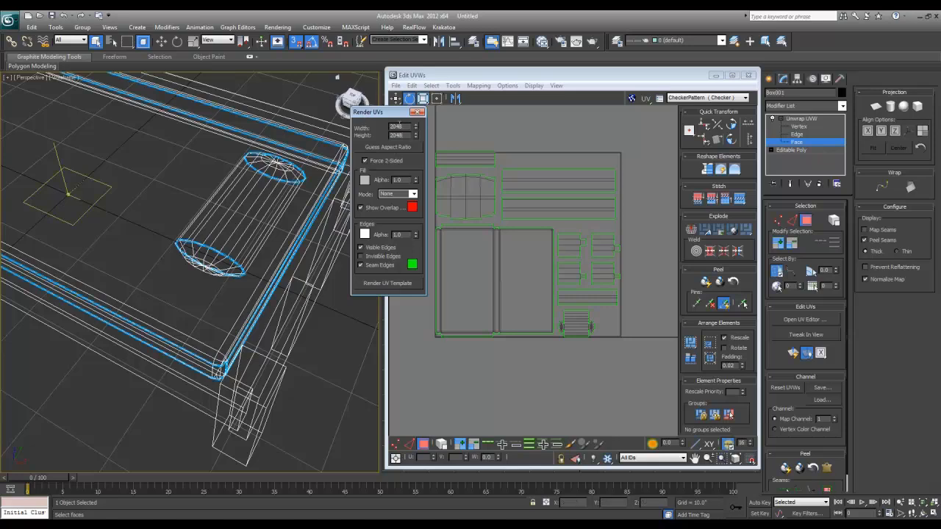
# Set the template's width and height to 512, try Guess Aspect Ratio, and enter 512 for the height again.
pyautogui.doubleClick(400, 127)
pyautogui.write('512')
pyautogui.press('Tab')
pyautogui.write('512')
pyautogui.click(387, 147)
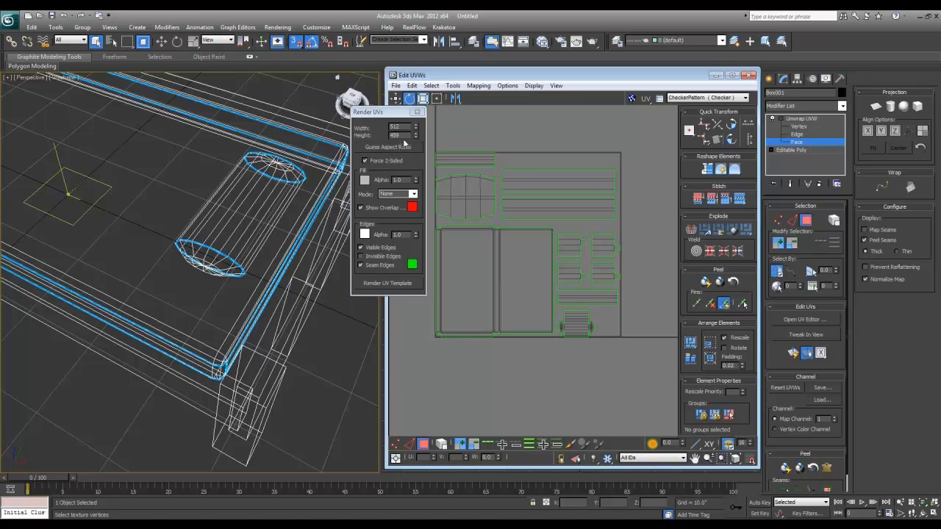
pyautogui.doubleClick(401, 135)
pyautogui.write('512')
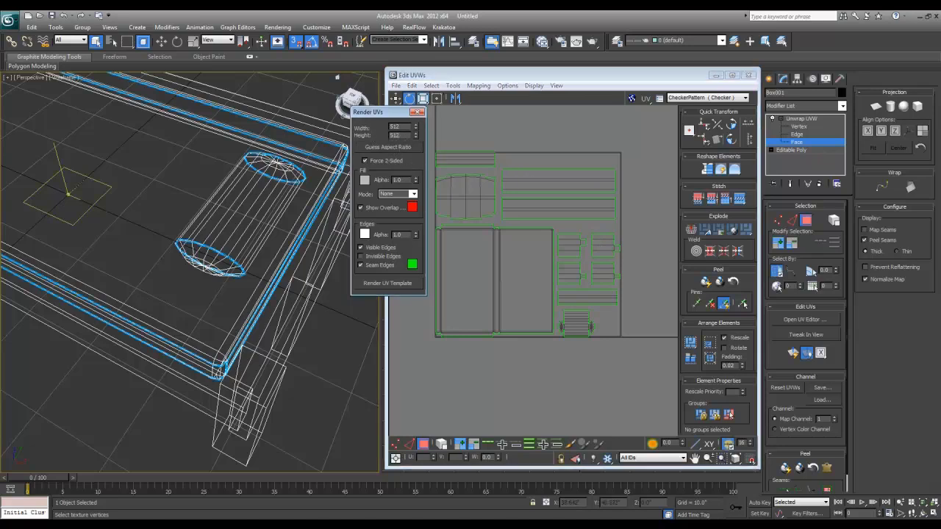
# Try a width of 256 for the UV template, and set both its width and height to 2048.
pyautogui.moveTo(408, 127); pyautogui.dragTo(356, 130)
pyautogui.write('256')
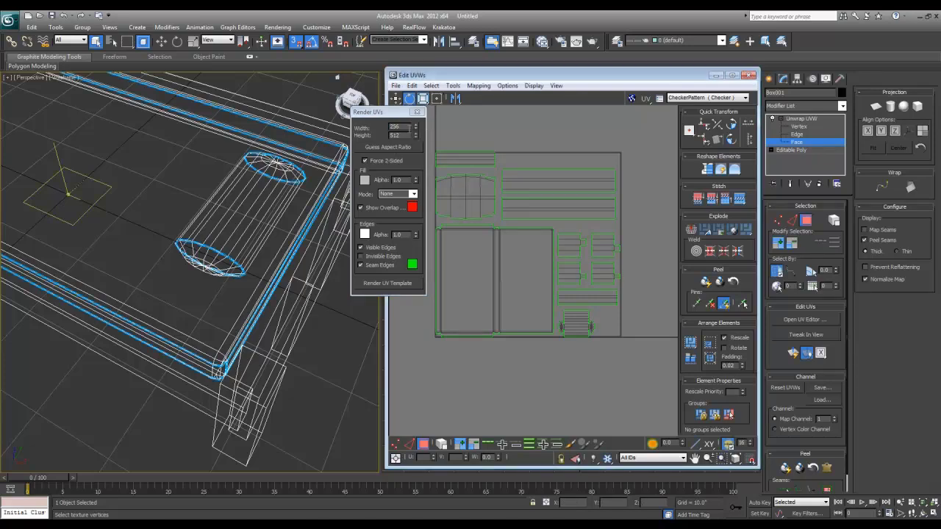
pyautogui.moveTo(412, 128); pyautogui.dragTo(373, 128)
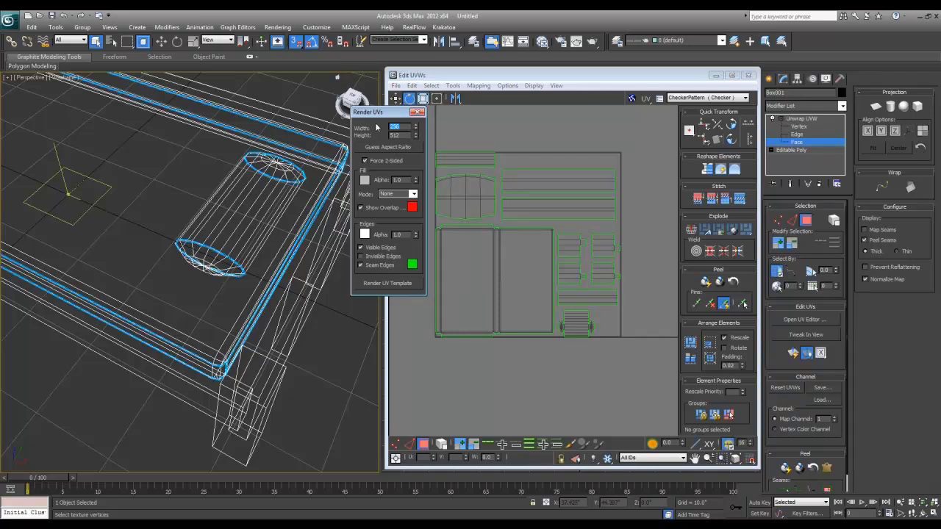
pyautogui.write('2048')
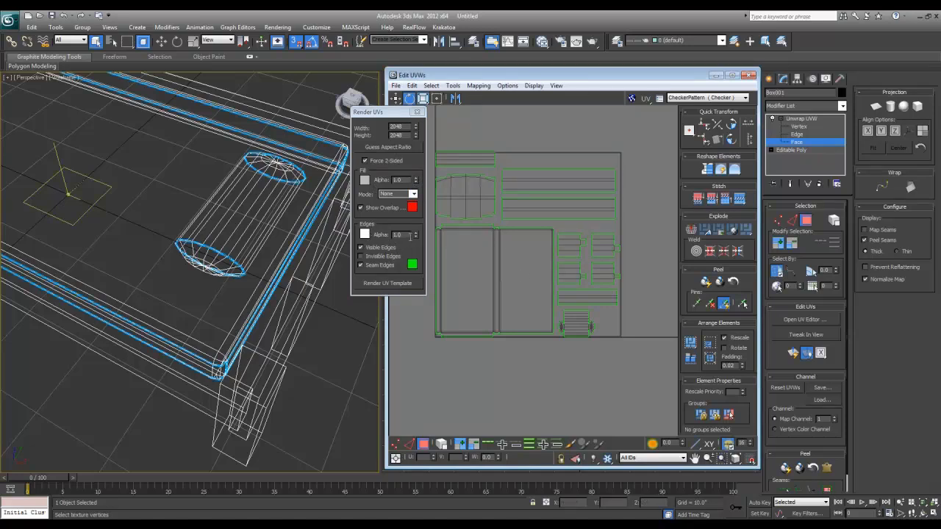
# Set the template's edge colour to black.
pyautogui.click(364, 234)
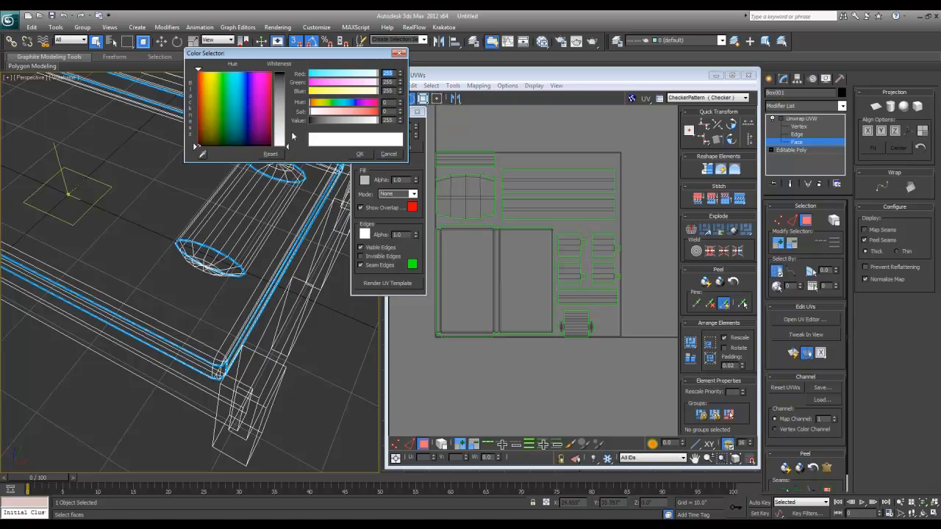
pyautogui.moveTo(292, 145); pyautogui.dragTo(289, 70)
pyautogui.click(360, 153)
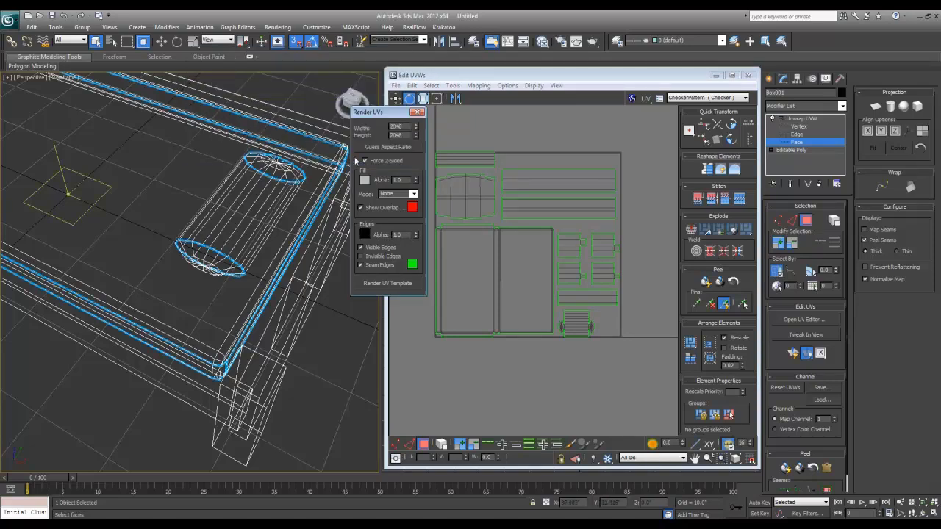
# Reset the template's fill alpha to 0.0 and set the fill colour to white, leaving the fill mode at None.
pyautogui.rightClick(416, 183)
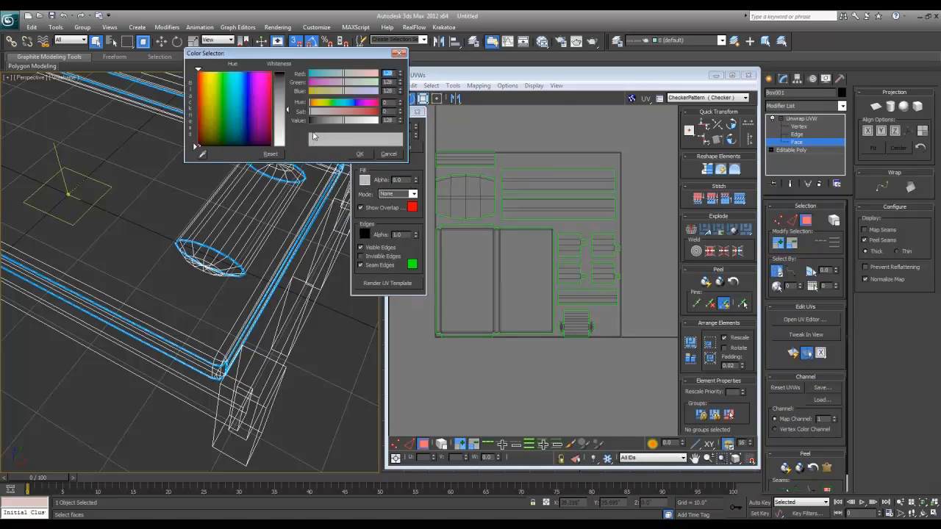
pyautogui.click(364, 180)
pyautogui.moveTo(287, 123); pyautogui.dragTo(288, 147)
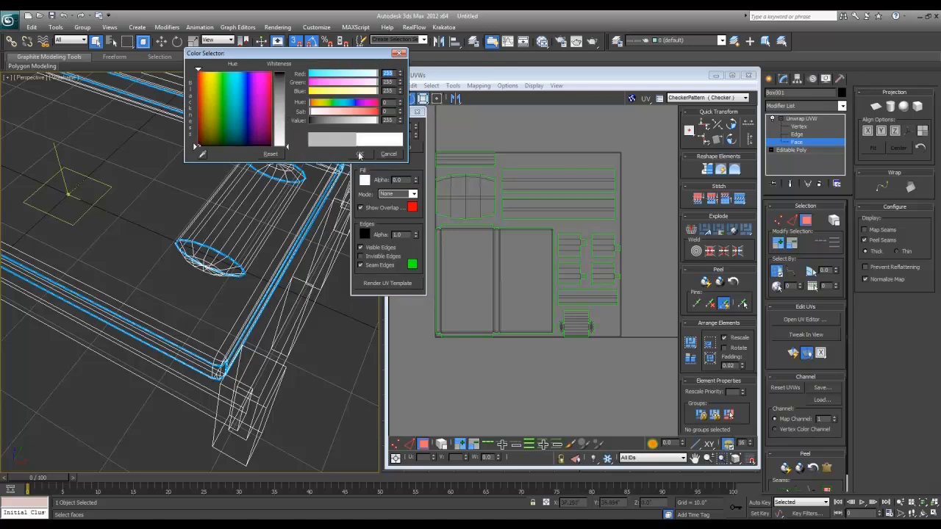
pyautogui.click(360, 154)
pyautogui.click(413, 194)
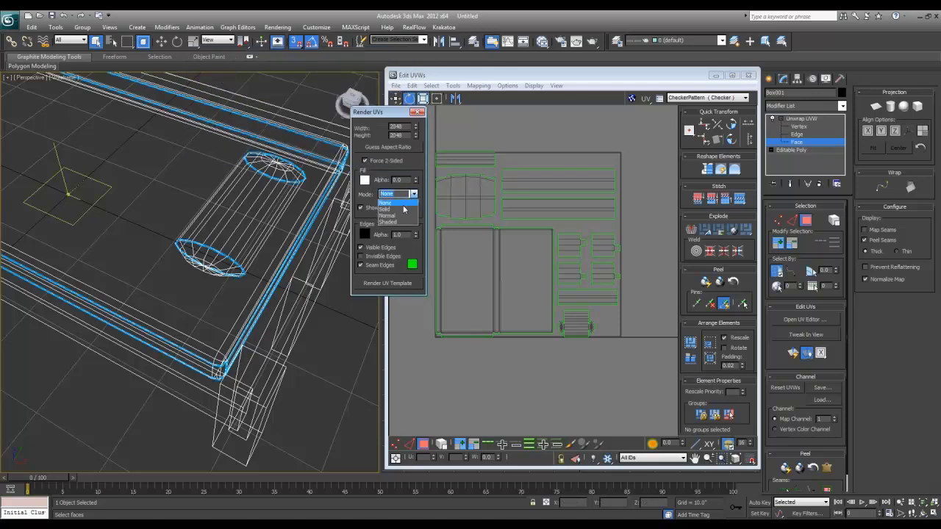
pyautogui.click(415, 194)
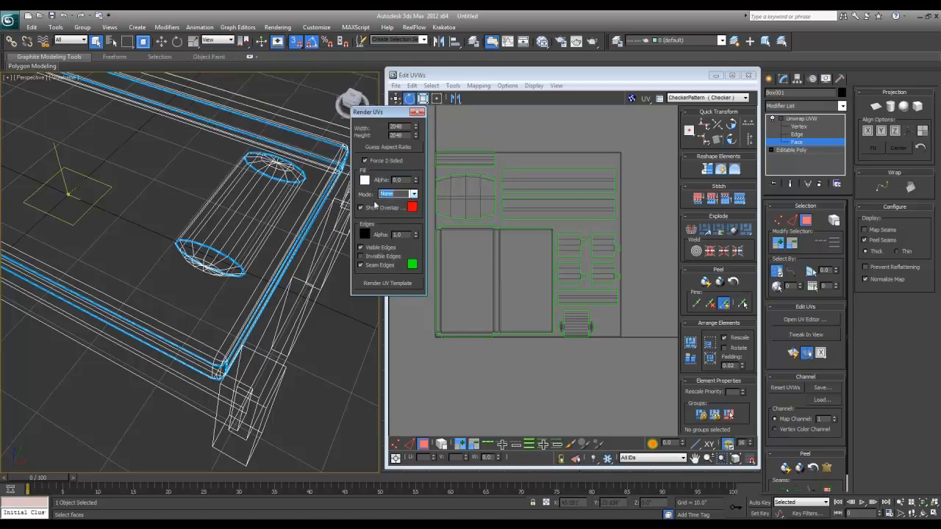
# Set the seam edge colour to red and render the UV template.
pyautogui.click(412, 264)
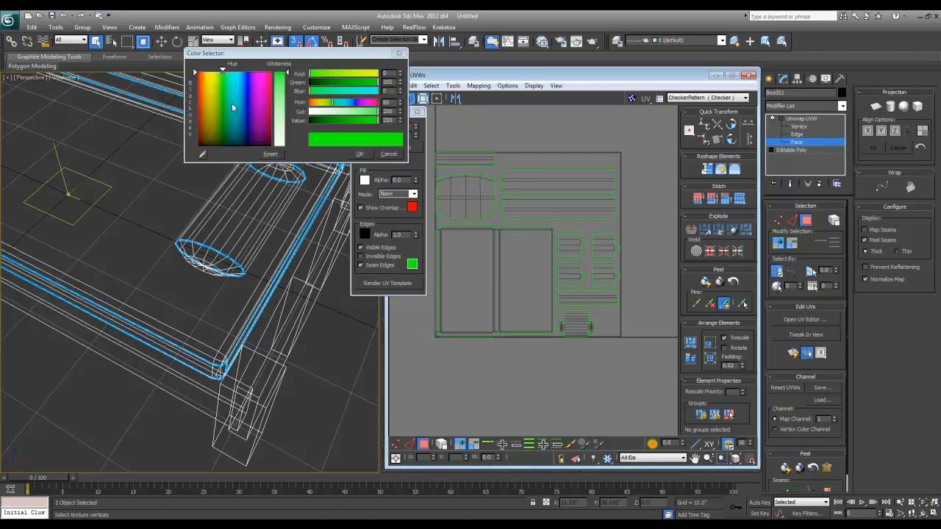
pyautogui.moveTo(245, 74); pyautogui.dragTo(197, 86)
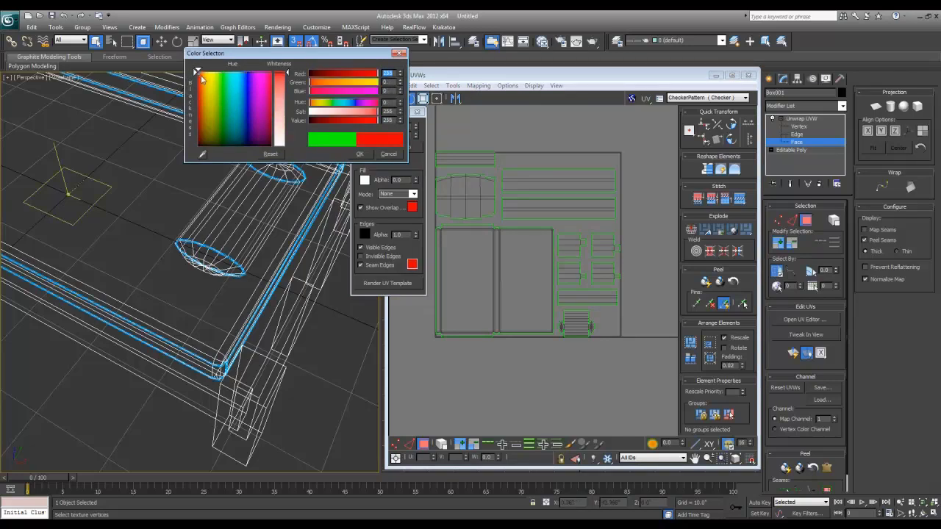
pyautogui.click(367, 155)
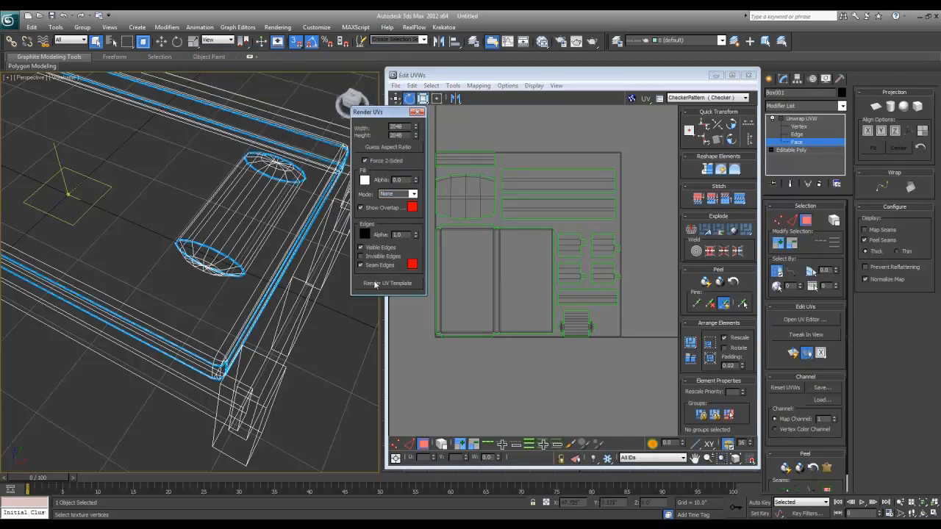
pyautogui.click(376, 282)
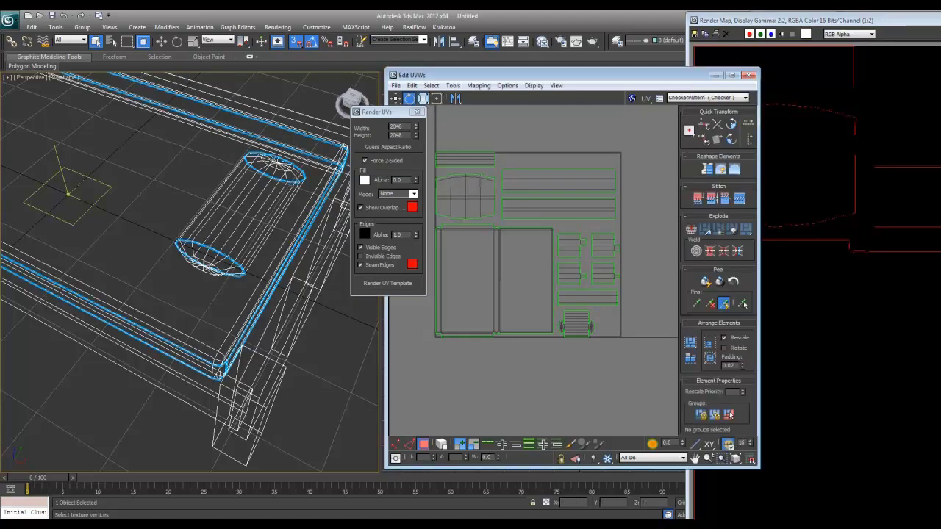
# Switch the fill mode to Solid, render the UV template again and close the rendered image.
pyautogui.click(413, 194)
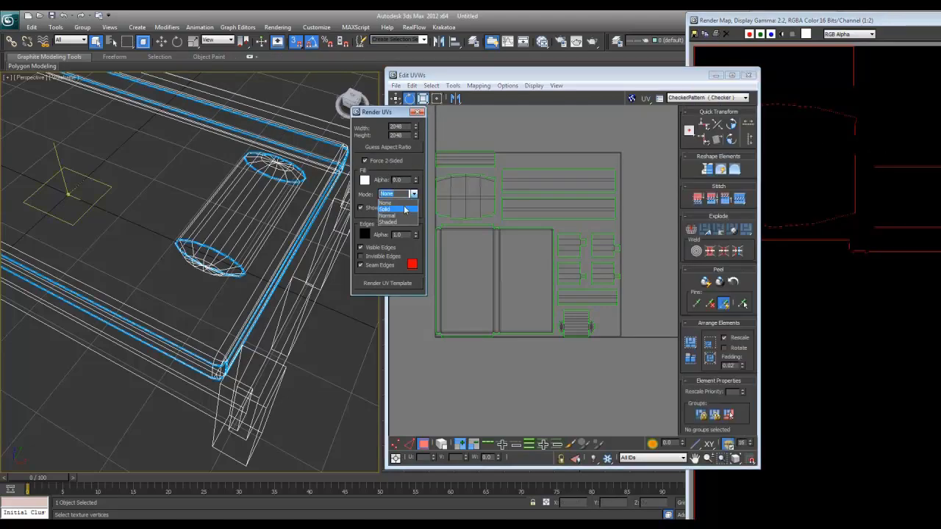
pyautogui.click(401, 209)
pyautogui.click(395, 286)
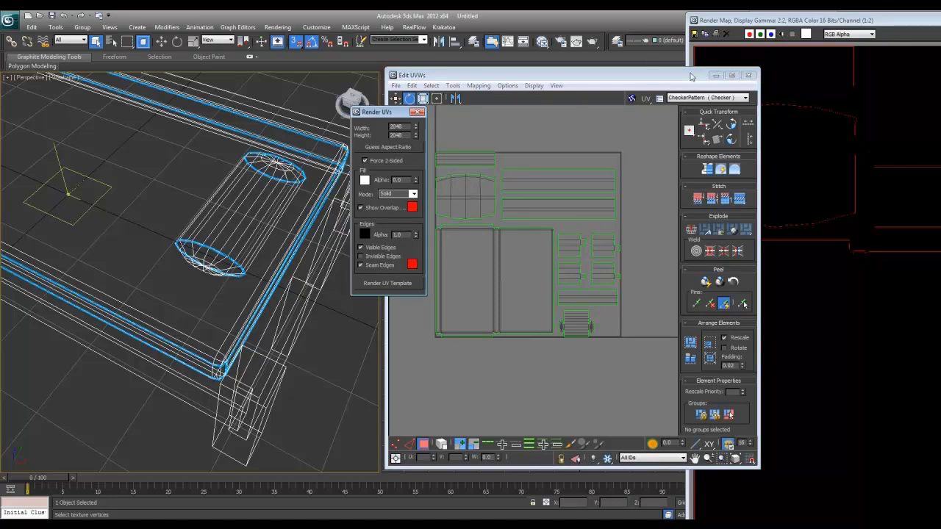
pyautogui.moveTo(813, 22); pyautogui.dragTo(520, 32)
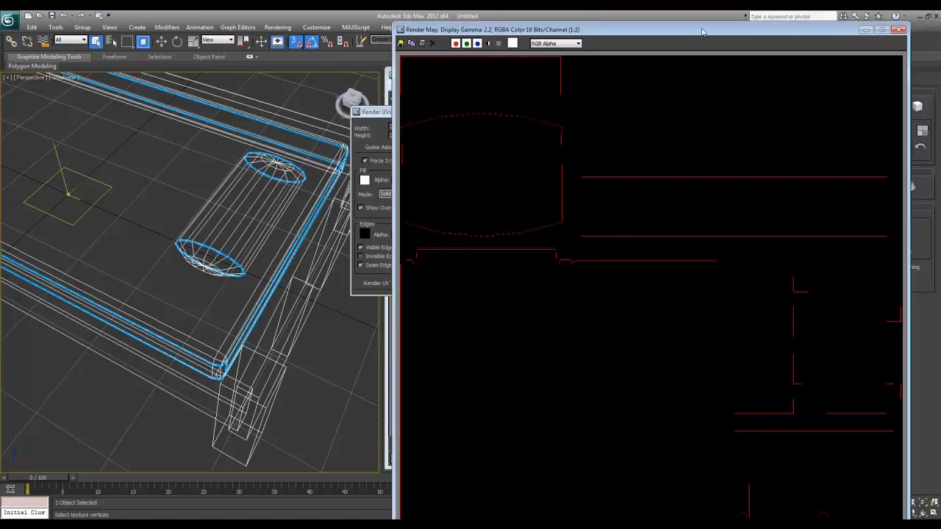
pyautogui.click(898, 30)
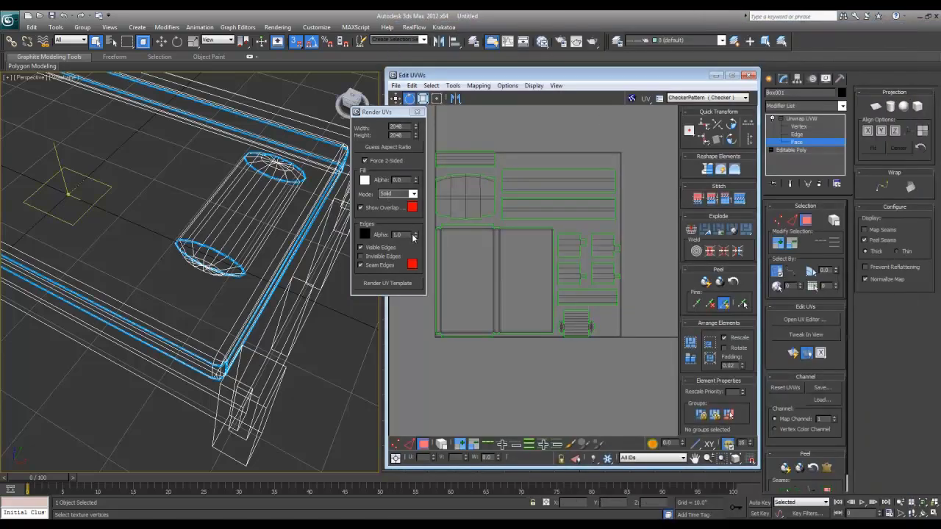
# Raise the fill alpha to 1.0, render the UV template and move the rendered image aside.
pyautogui.moveTo(415, 181); pyautogui.dragTo(417, 147)
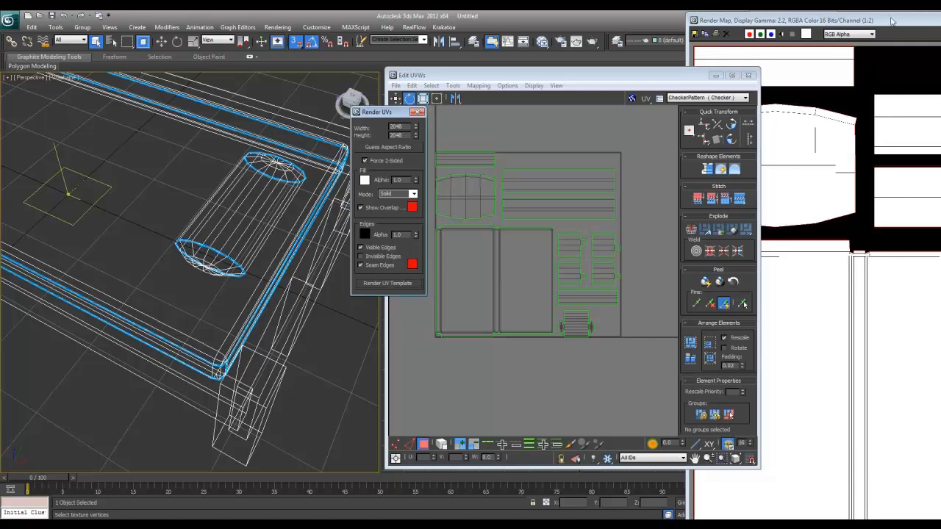
pyautogui.moveTo(872, 21); pyautogui.dragTo(937, 23)
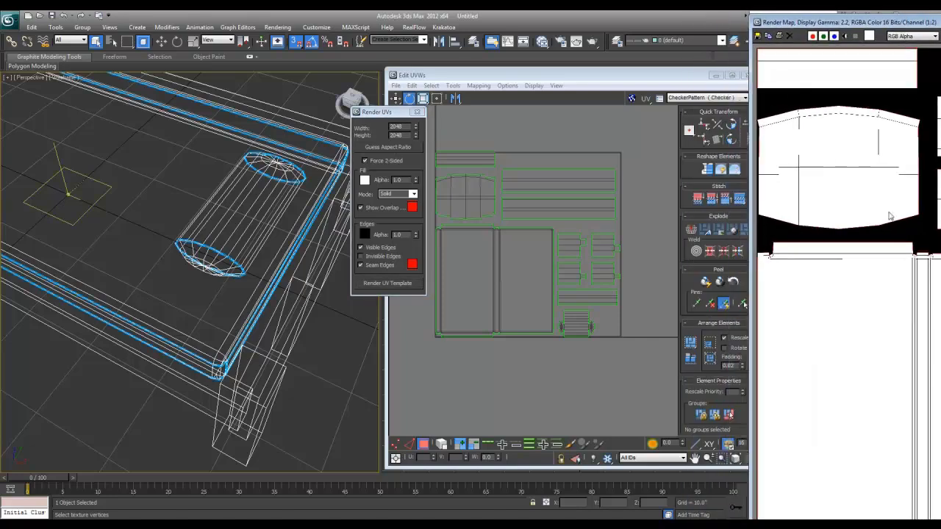
pyautogui.click(518, 198)
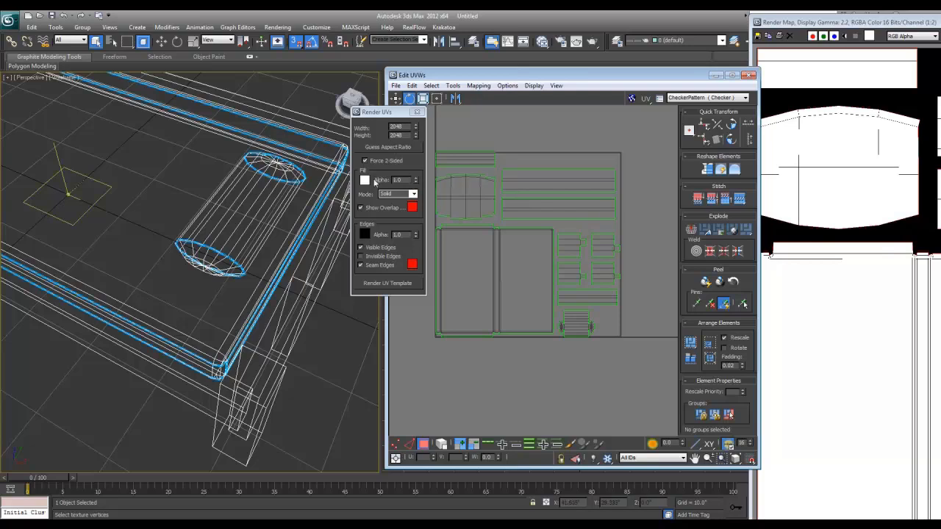
# Set the template's fill colour to black and its edge colour to white.
pyautogui.click(365, 180)
pyautogui.moveTo(250, 131); pyautogui.dragTo(197, 147)
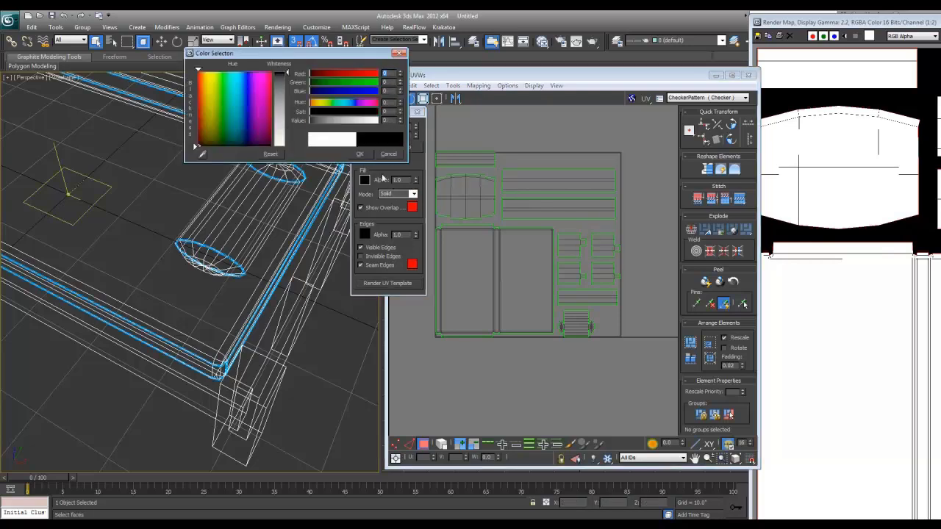
pyautogui.click(359, 154)
pyautogui.click(363, 235)
pyautogui.click(283, 147)
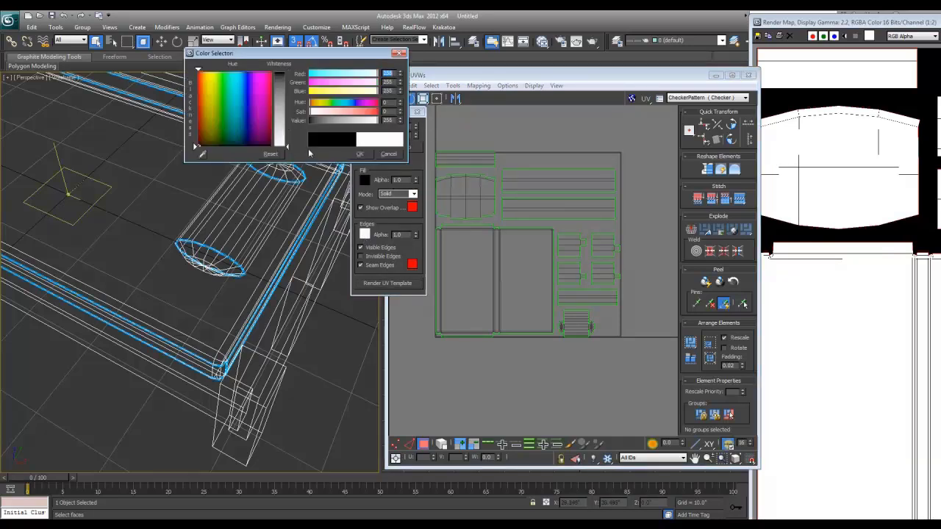
pyautogui.click(359, 154)
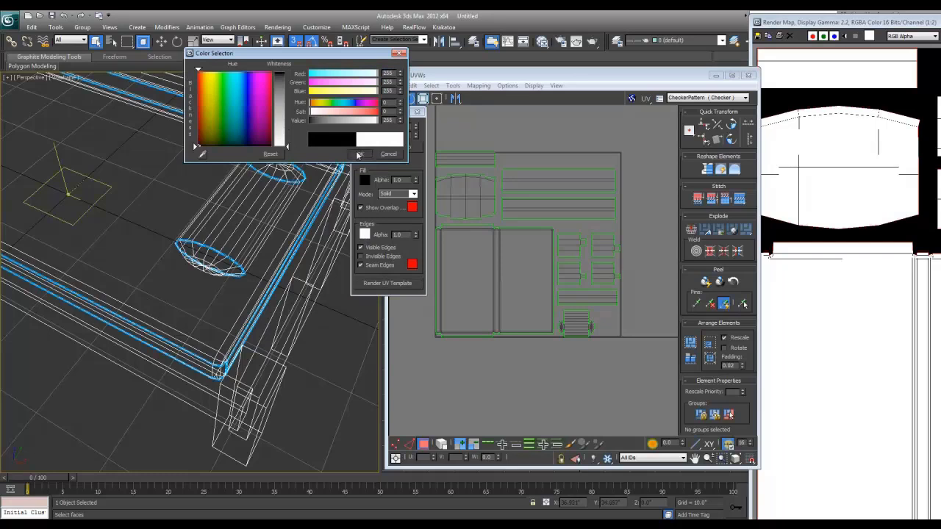
# Set the seam edge colour to cyan with red 0, green 255 and blue 255, and render the UV template.
pyautogui.click(412, 265)
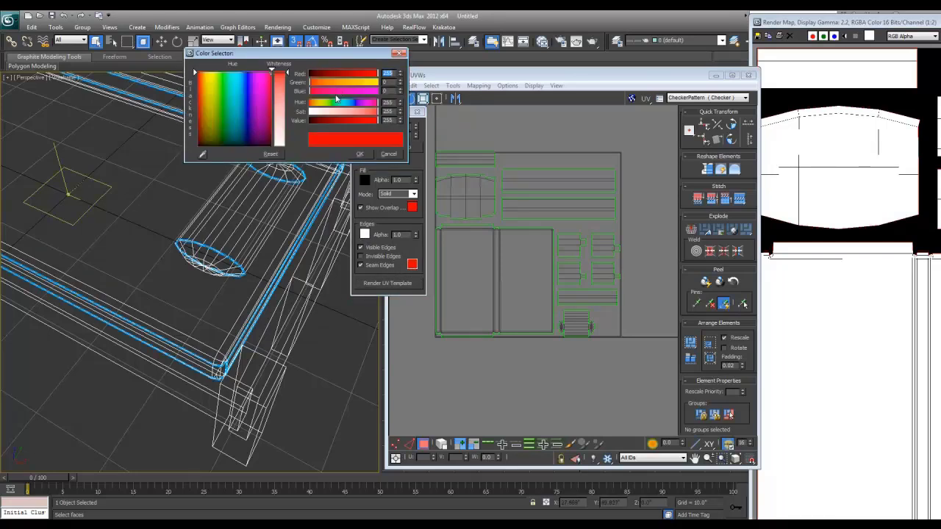
pyautogui.click(377, 91)
pyautogui.click(377, 82)
pyautogui.click(310, 74)
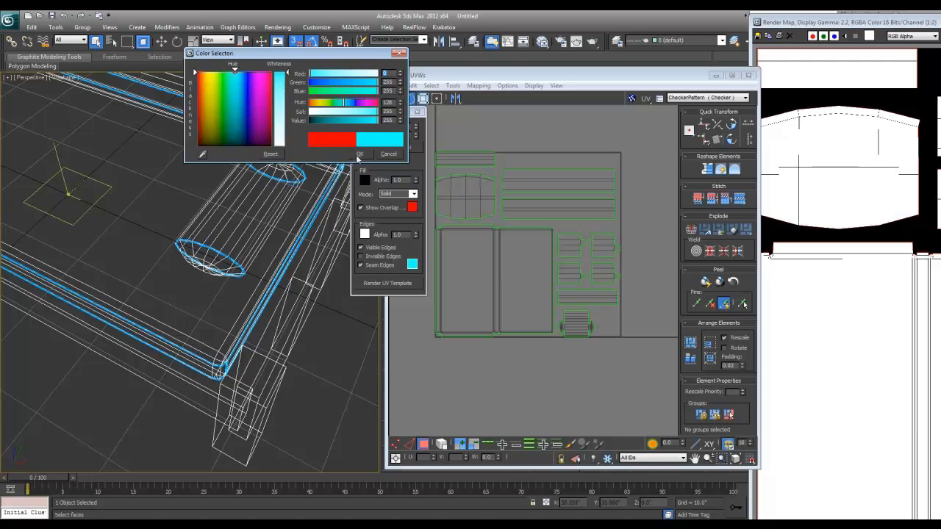
pyautogui.click(359, 154)
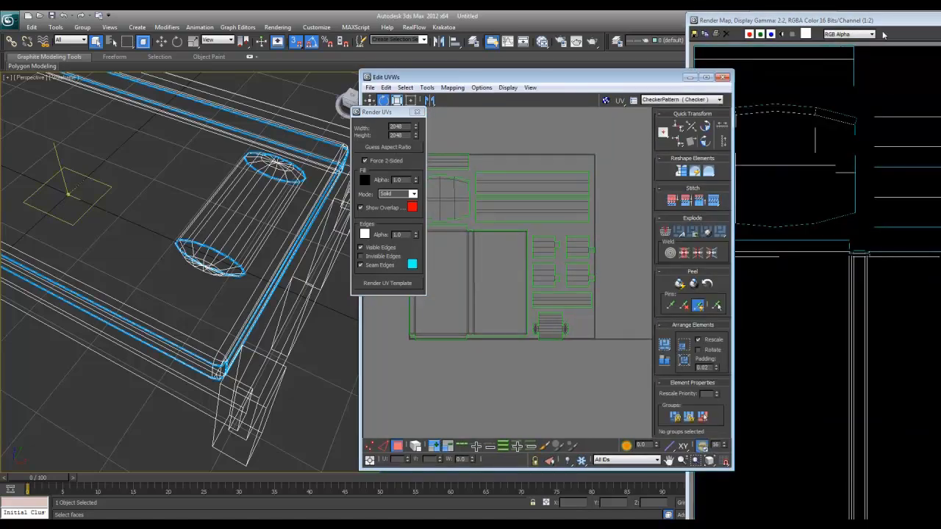
# Examine the edges and seams of the pieces up close and in full across the rendered UV template.
pyautogui.moveTo(869, 25); pyautogui.dragTo(647, 39)
pyautogui.scroll(4, 663, 184)
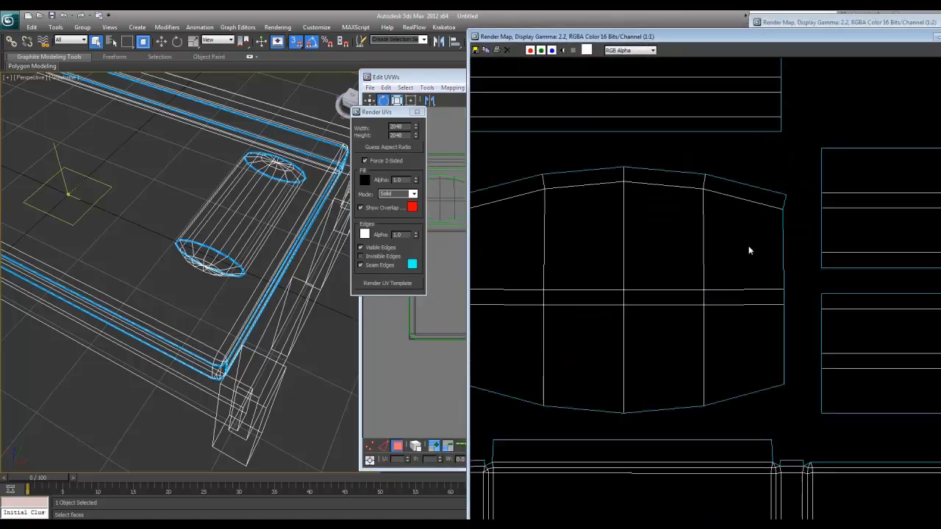
pyautogui.moveTo(853, 302); pyautogui.dragTo(667, 159, button='middle')
pyautogui.moveTo(768, 287); pyautogui.dragTo(662, 237, button='middle')
pyautogui.moveTo(672, 345)
pyautogui.mouseDown(button='middle')
pyautogui.moveTo(640, 262)
pyautogui.moveTo(630, 280)
pyautogui.moveTo(621, 183)
pyautogui.mouseUp(button='middle')
pyautogui.moveTo(685, 294); pyautogui.dragTo(653, 246, button='middle')
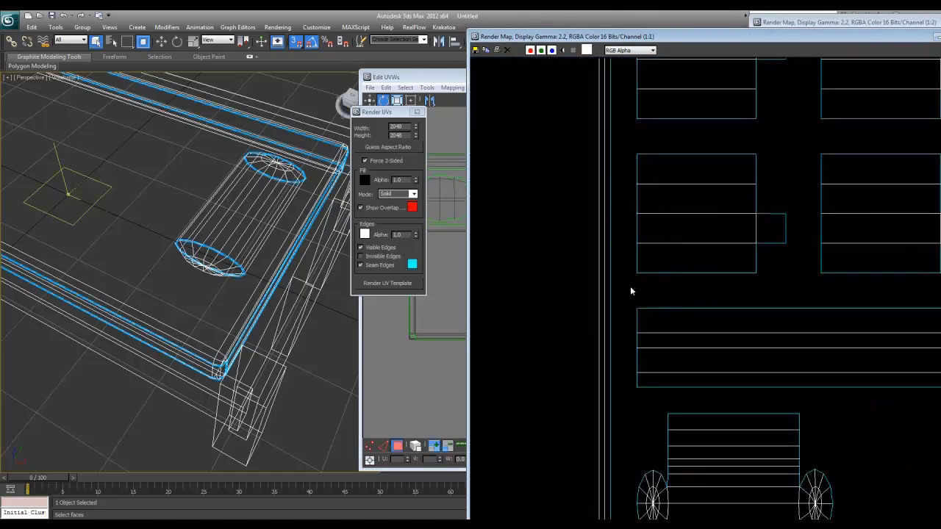
pyautogui.moveTo(637, 329); pyautogui.dragTo(766, 341, button='middle')
pyautogui.scroll(-5, 717, 356)
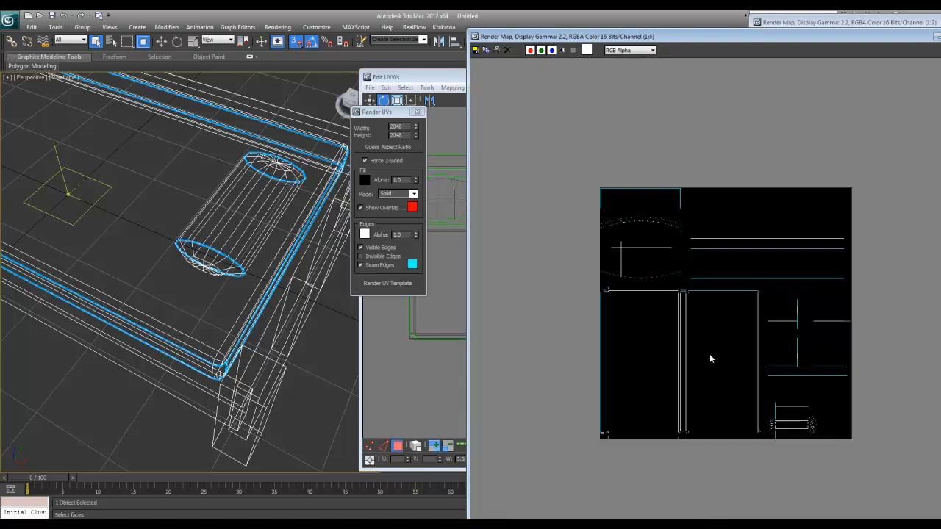
pyautogui.scroll(4, 704, 355)
# Start saving the rendered template image, and create and open a UVMapping folder inside Tutorials on the E: drive.
pyautogui.click(475, 49)
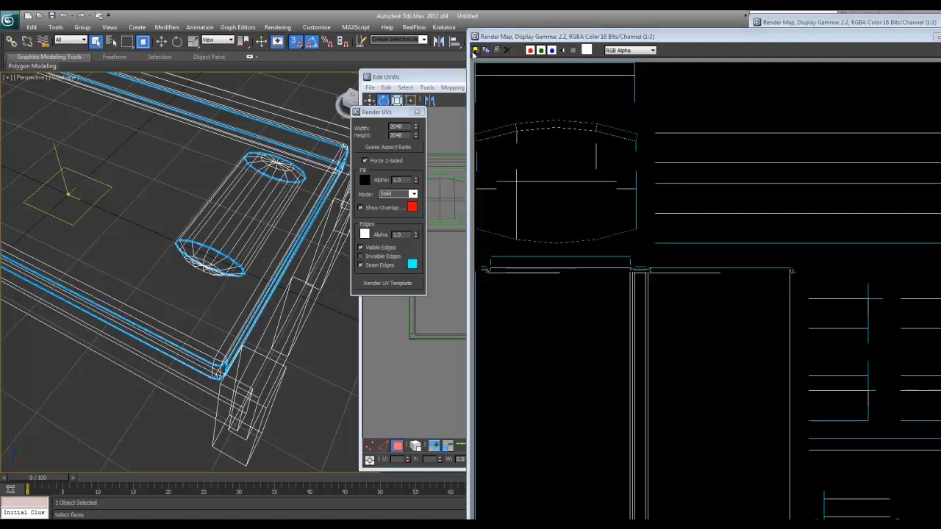
pyautogui.click(537, 82)
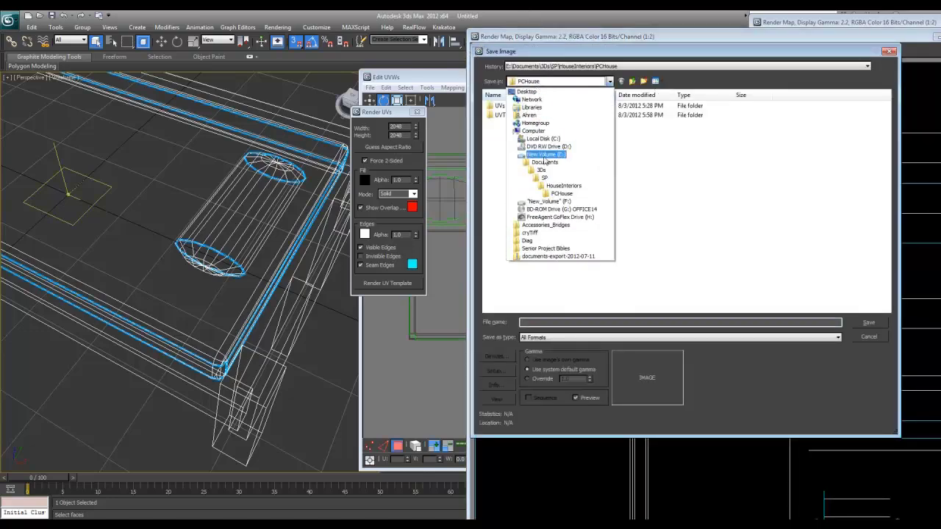
pyautogui.click(544, 159)
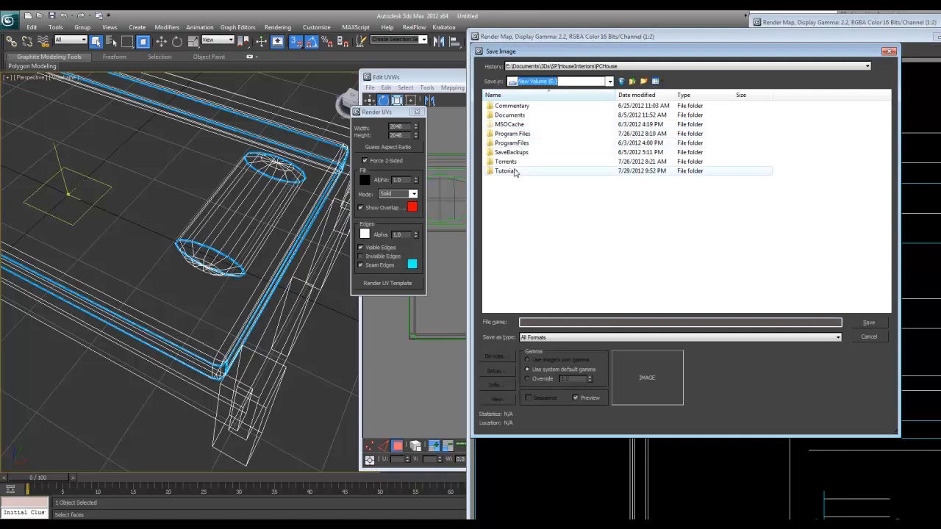
pyautogui.doubleClick(505, 170)
pyautogui.click(644, 82)
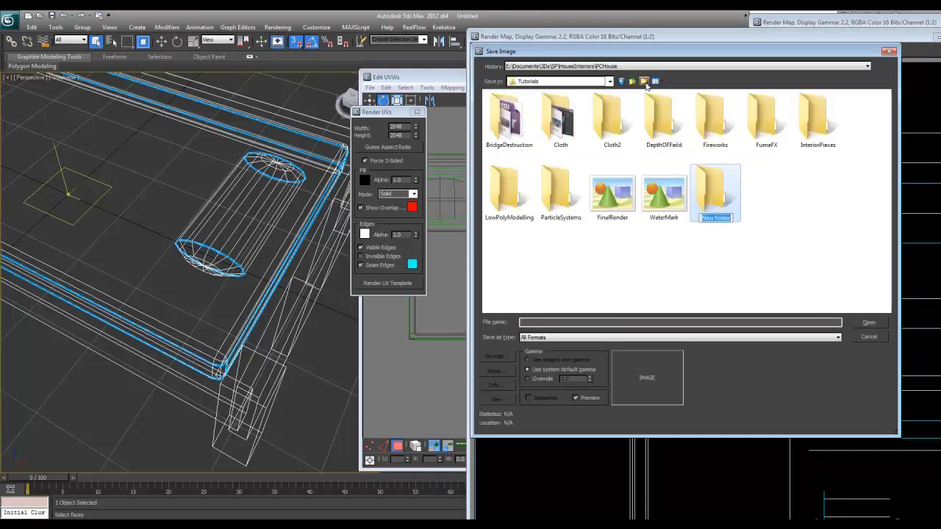
pyautogui.write('UV')
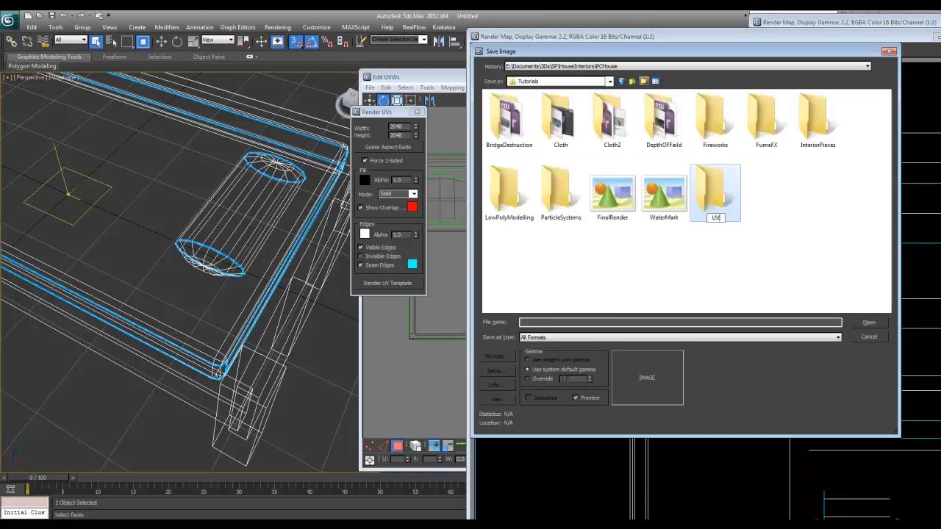
pyautogui.write('Mapping')
pyautogui.press('Return')
pyautogui.press('Return')
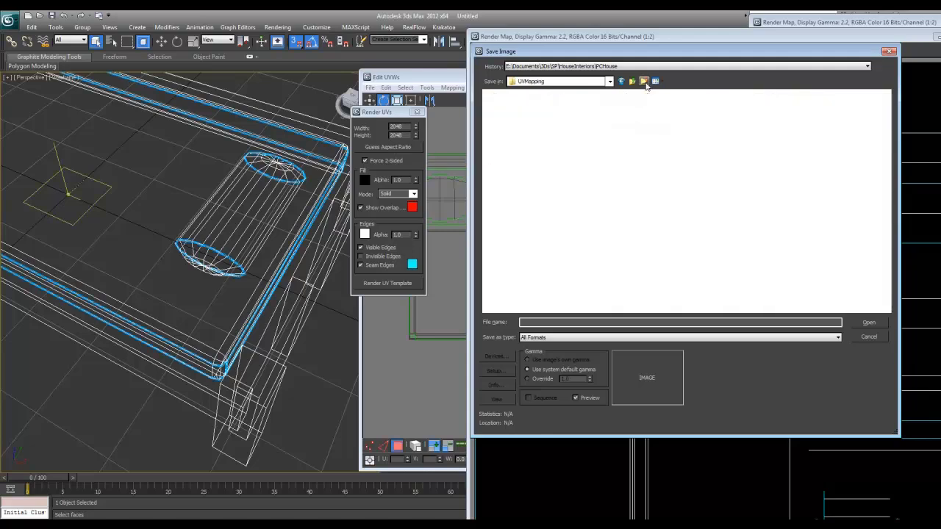
# Save the rendered UV template in the UVMapping folder as a PNG image named BedUV, and return to the UV editor.
pyautogui.click(638, 321)
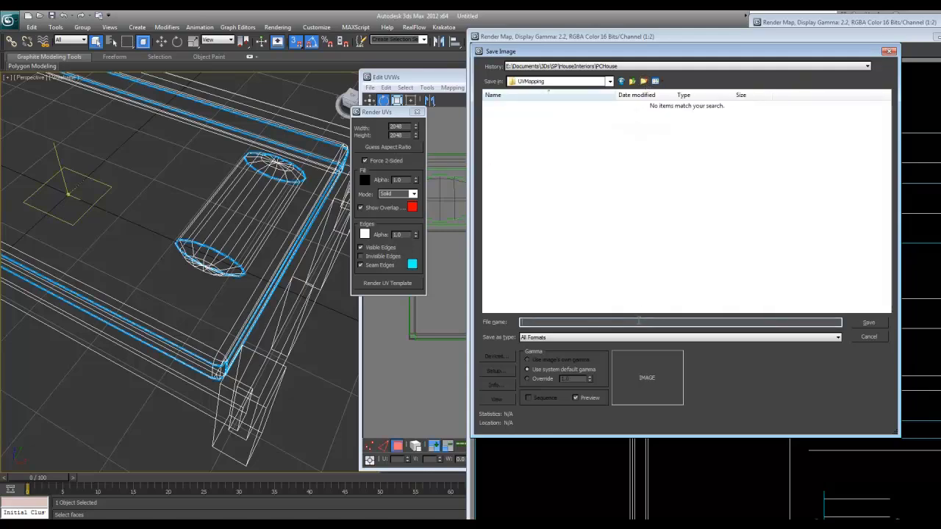
pyautogui.write('BEd')
pyautogui.press('BackSpace')
pyautogui.write('dUV')
pyautogui.press('Tab')
pyautogui.press('p')
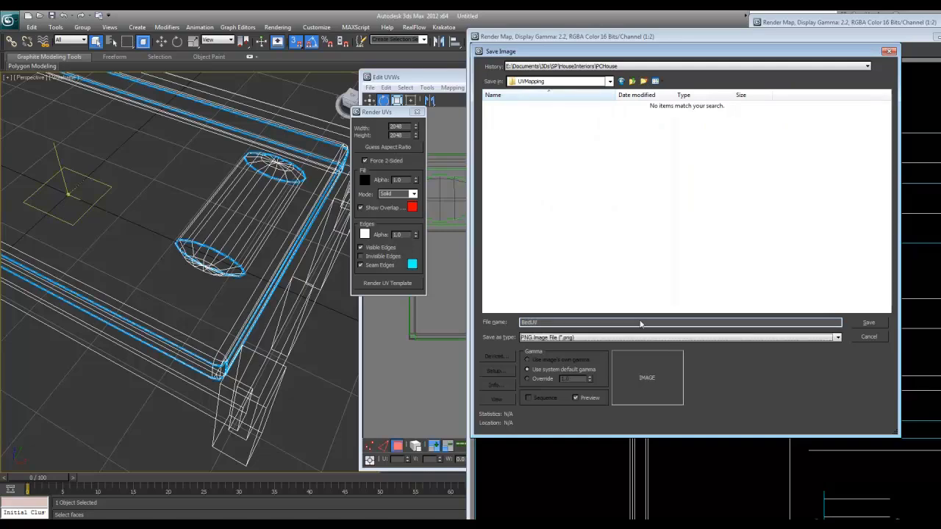
pyautogui.press('Return')
pyautogui.press('Return')
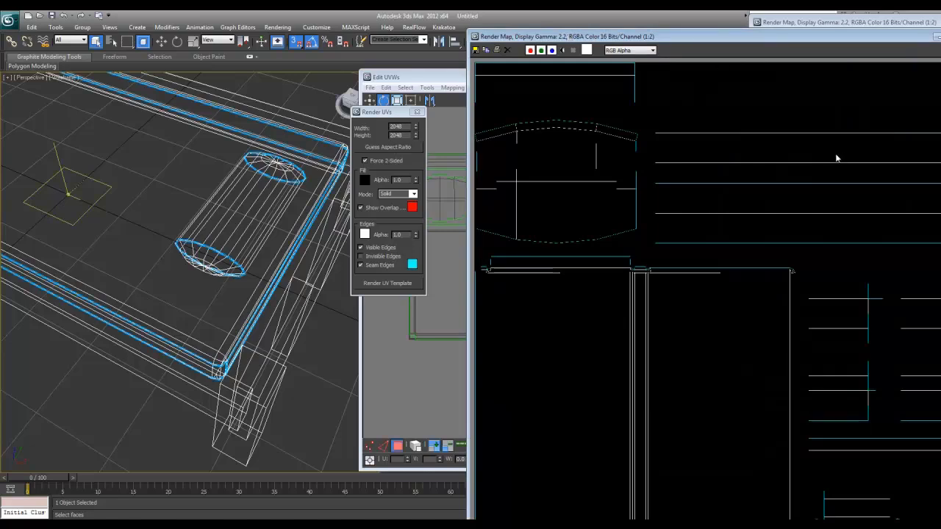
pyautogui.click(454, 168)
pyautogui.click(852, 248)
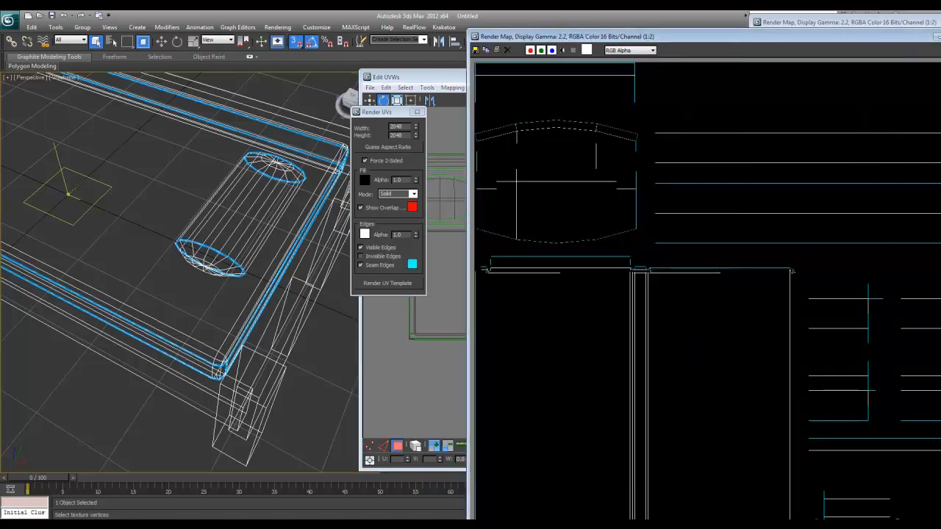
pyautogui.click(430, 179)
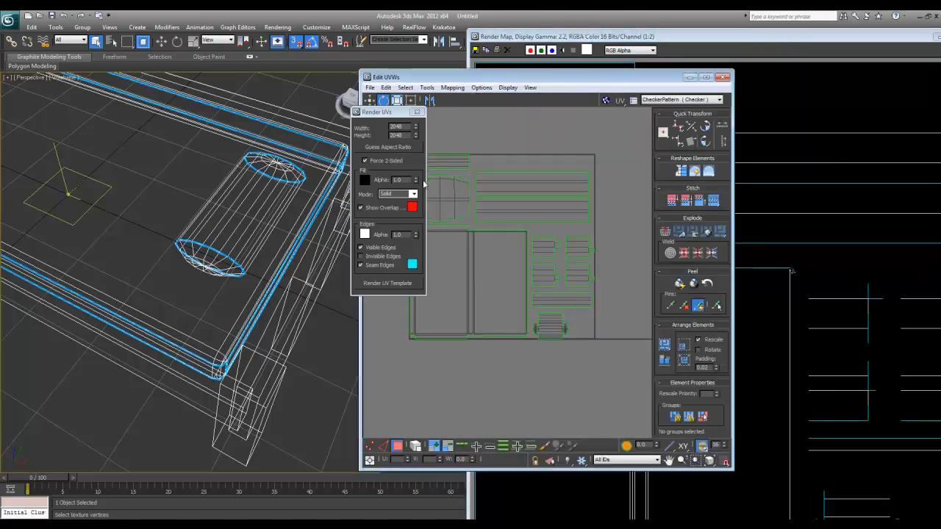
# Switch to Windows Explorer and view the saved BedUV image in the UVMapping folder inside Tutorials on the E: drive.
pyautogui.click(96, 523)
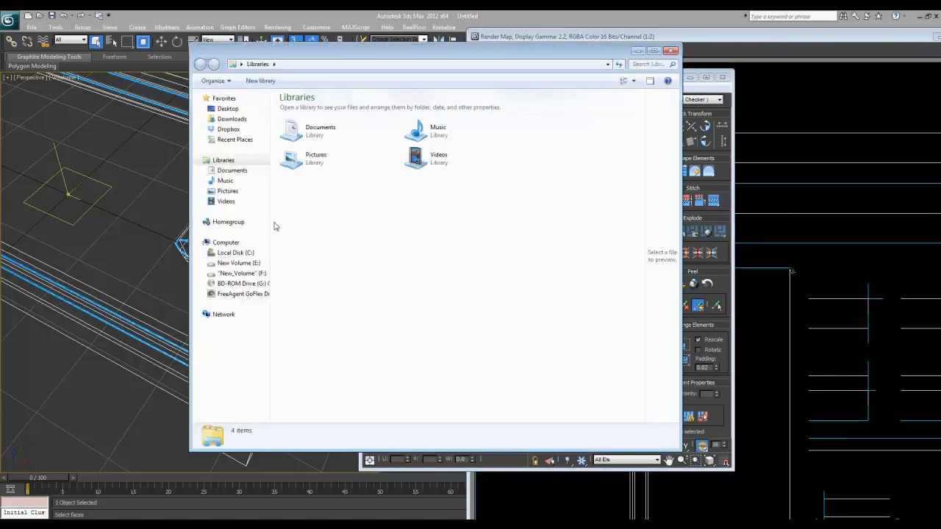
pyautogui.click(243, 263)
pyautogui.click(307, 183)
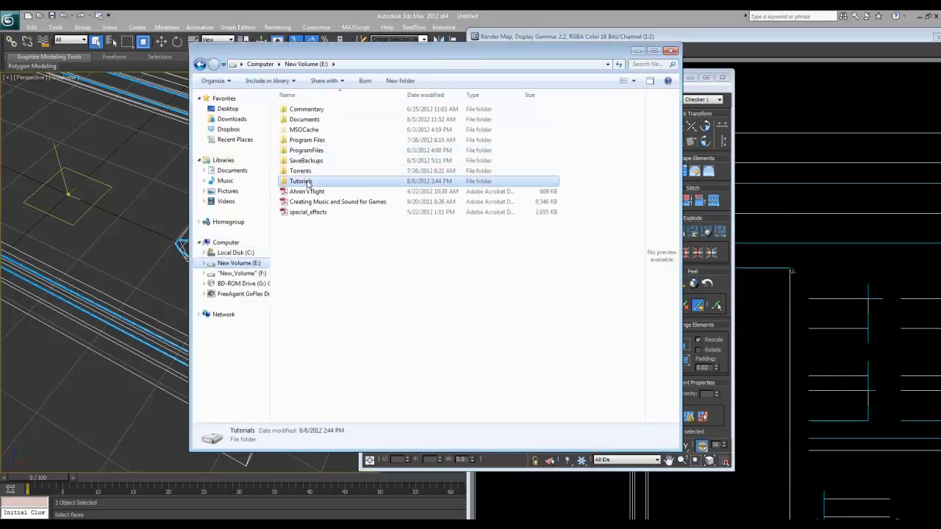
pyautogui.doubleClick(308, 182)
pyautogui.doubleClick(392, 183)
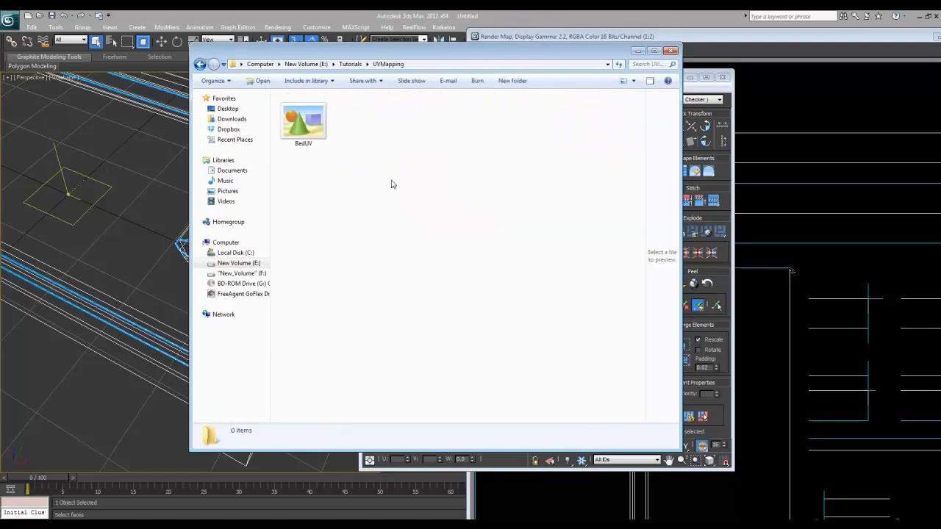
pyautogui.click(316, 112)
pyautogui.rightClick(316, 111)
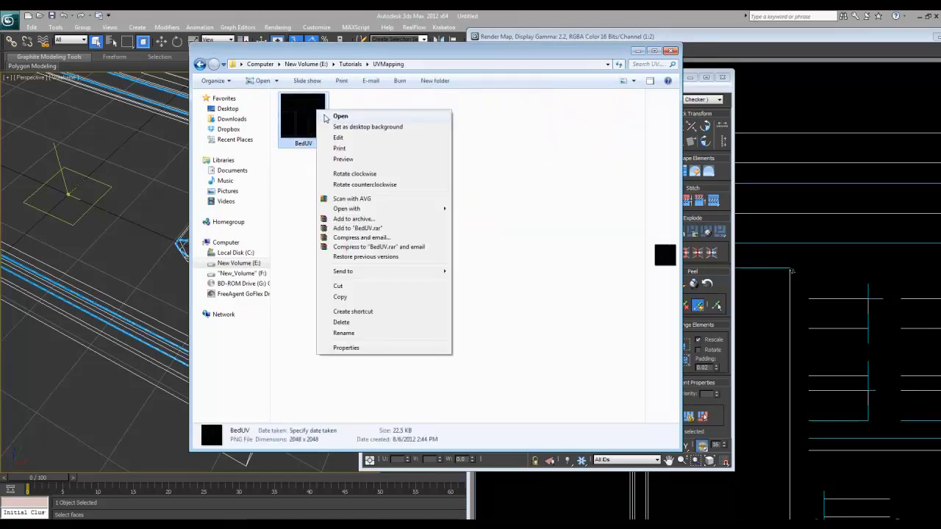
pyautogui.click(327, 117)
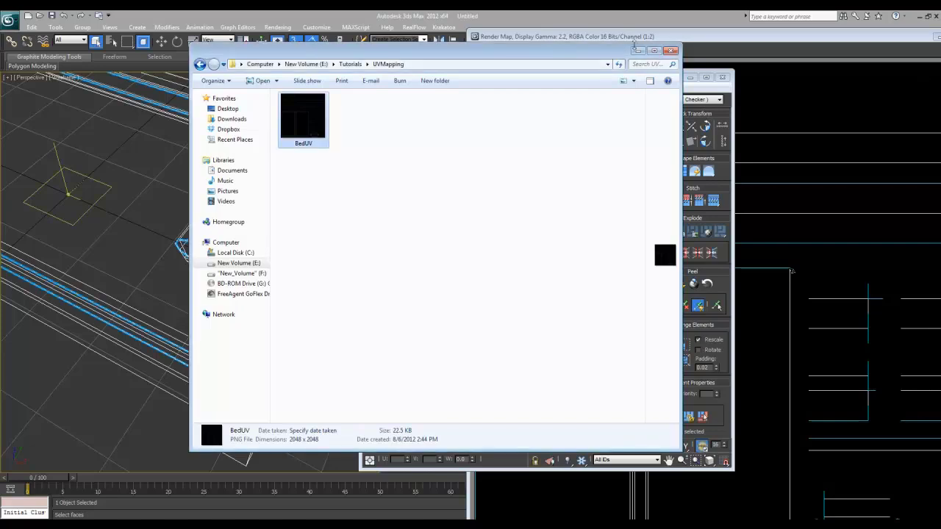
pyautogui.click(671, 50)
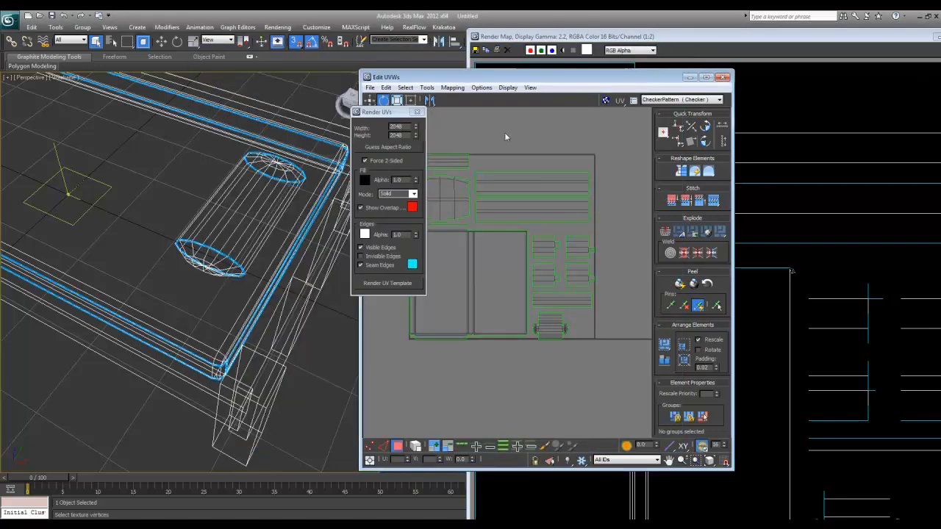
# Close the rendered UV map window and the Render UVs dialog.
pyautogui.scroll(3, 499, 140)
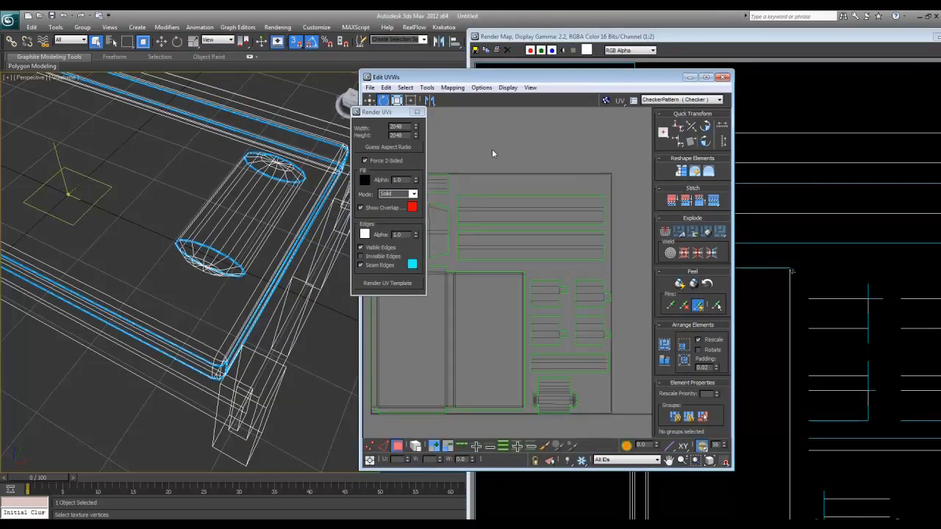
pyautogui.moveTo(506, 163); pyautogui.dragTo(521, 154, button='middle')
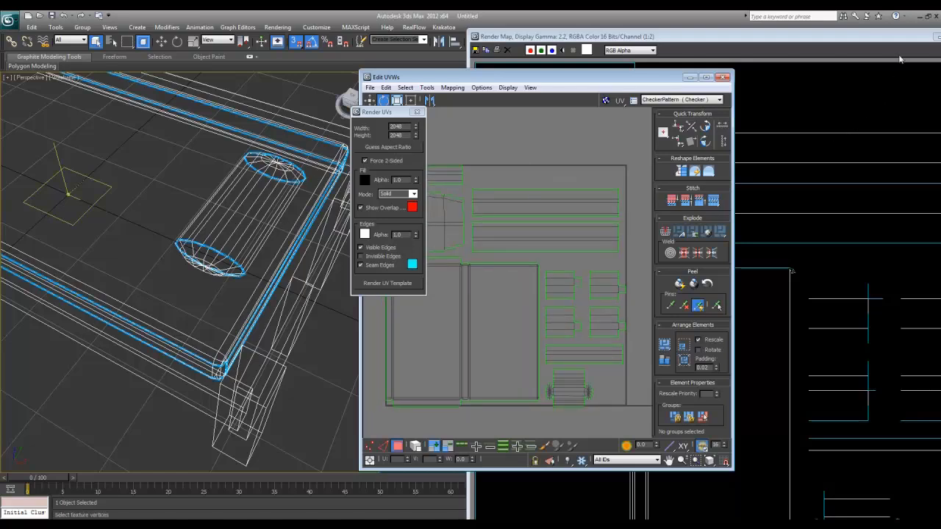
pyautogui.moveTo(913, 37); pyautogui.dragTo(755, 40)
pyautogui.click(823, 39)
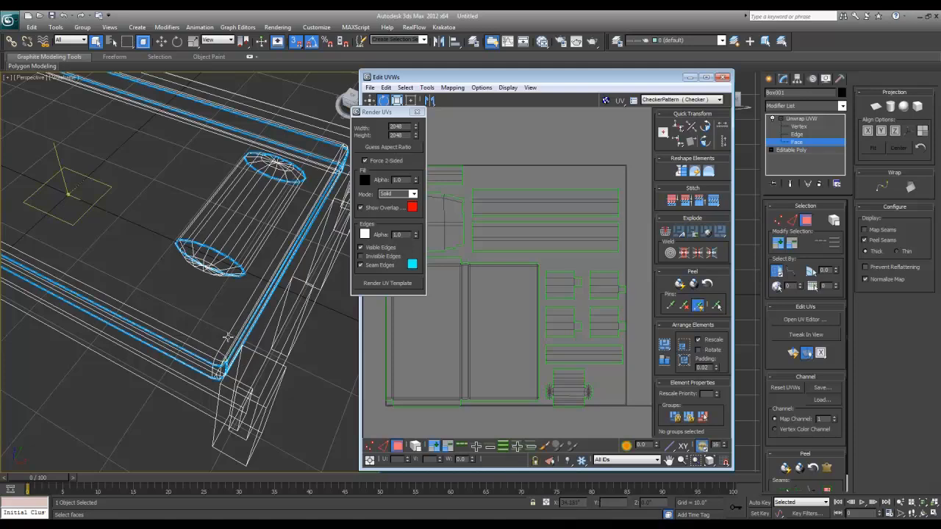
pyautogui.click(417, 112)
# Switch the perspective view to shaded display showing the whole bed, and close the UV editor.
pyautogui.press('F3')
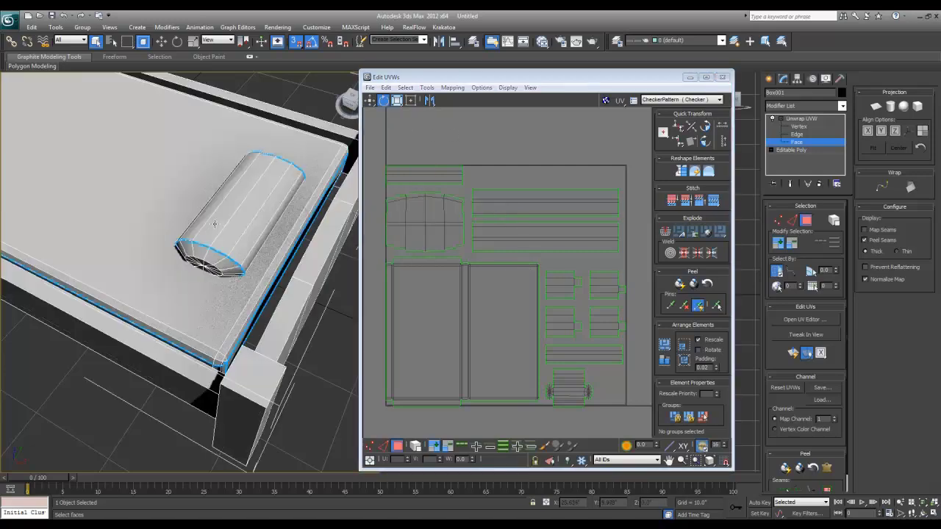
pyautogui.keyDown('alt'); pyautogui.moveTo(200, 241); pyautogui.dragTo(186, 280, button='middle'); pyautogui.keyUp('alt')
pyautogui.click(726, 77)
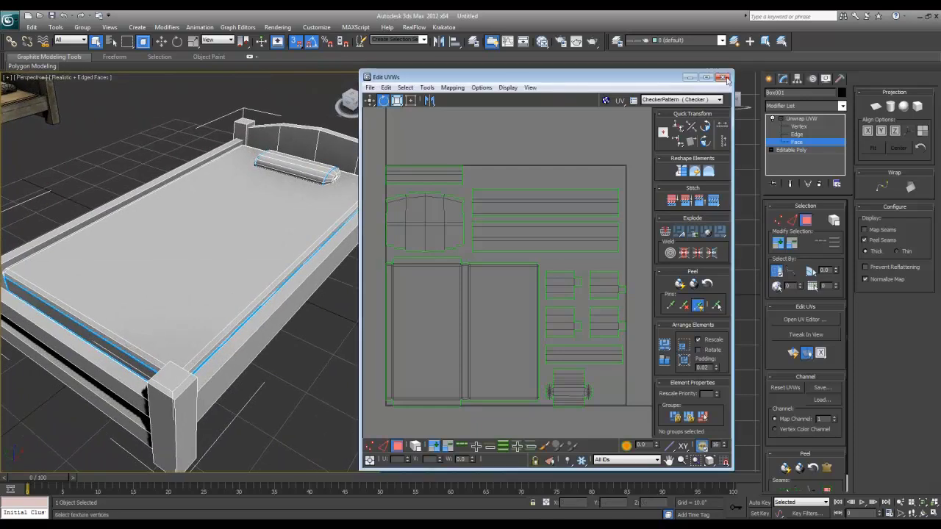
pyautogui.keyDown('alt'); pyautogui.moveTo(299, 163); pyautogui.dragTo(282, 161, button='middle'); pyautogui.keyUp('alt')
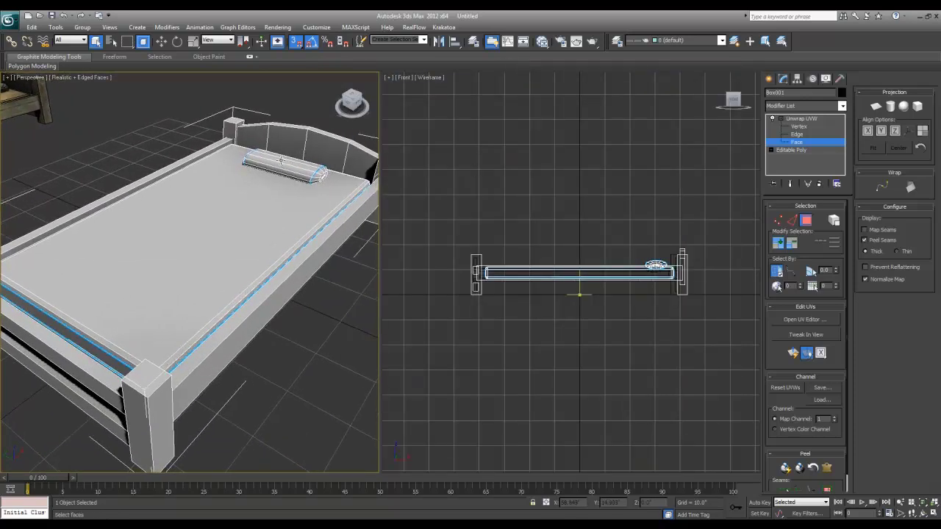
# Assign mental ray Renderer as the production renderer and test-render the bed in the perspective view.
pyautogui.click(278, 27)
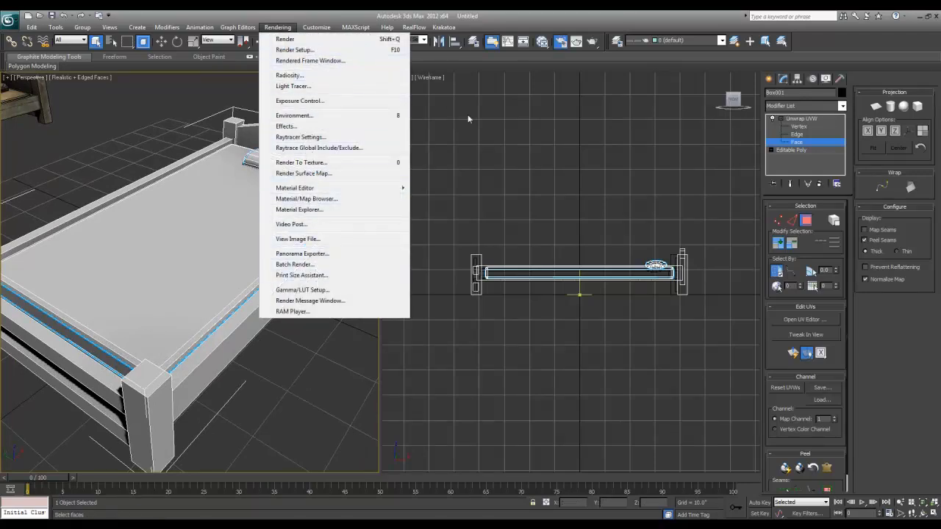
pyautogui.click(316, 50)
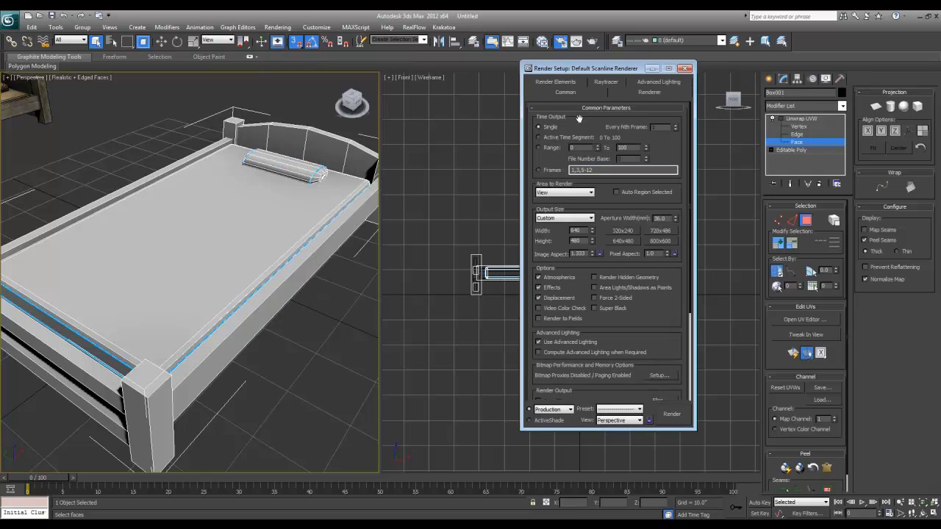
pyautogui.scroll(-5, 651, 355)
pyautogui.click(615, 395)
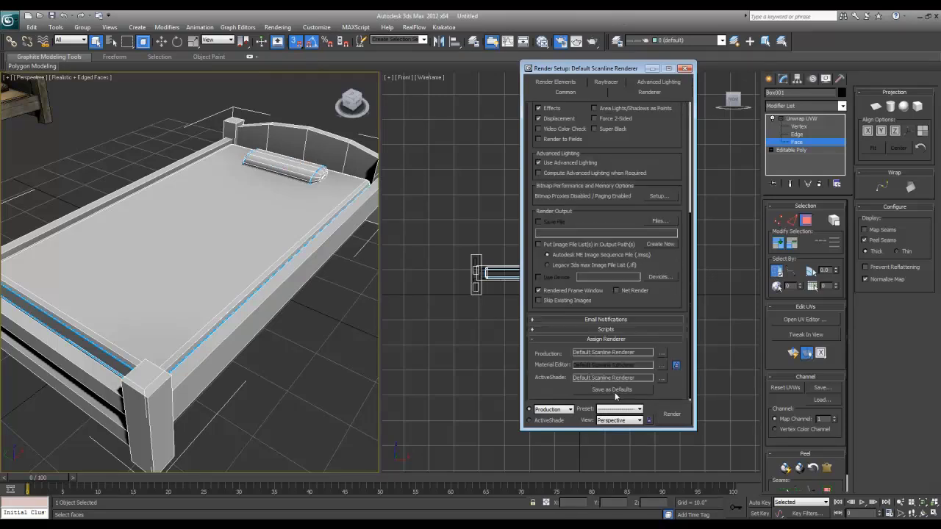
pyautogui.click(662, 353)
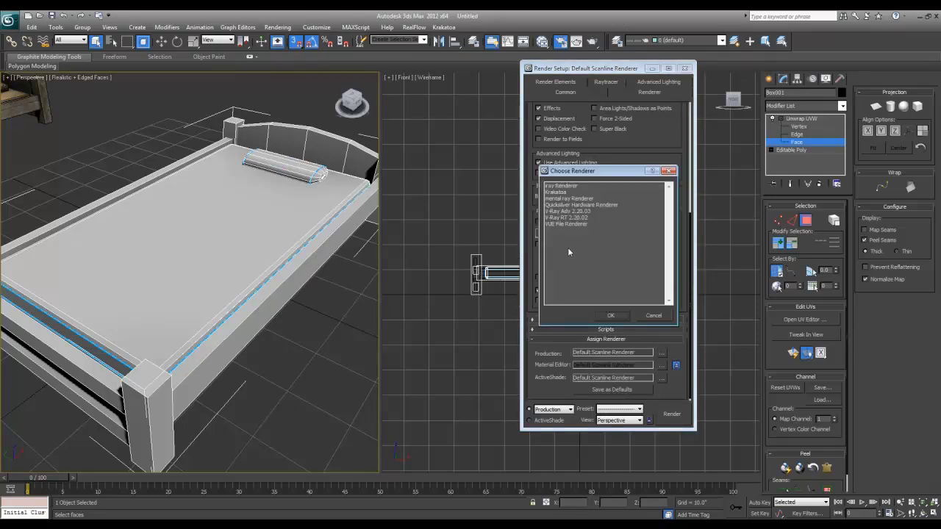
pyautogui.click(566, 198)
pyautogui.click(610, 315)
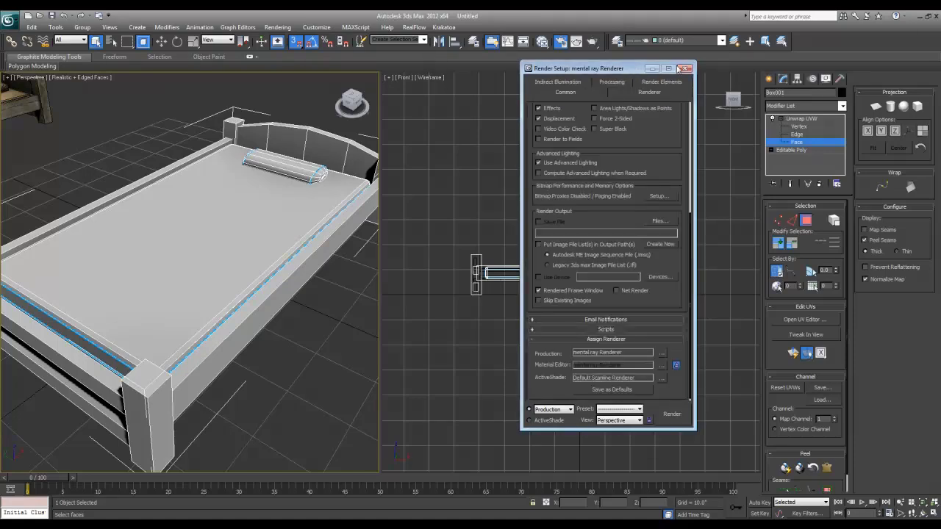
pyautogui.click(671, 413)
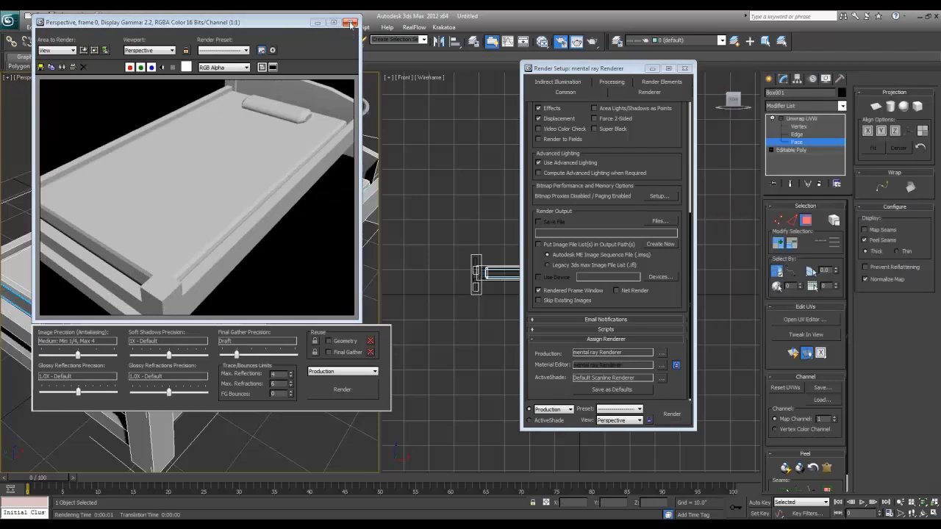
pyautogui.click(351, 22)
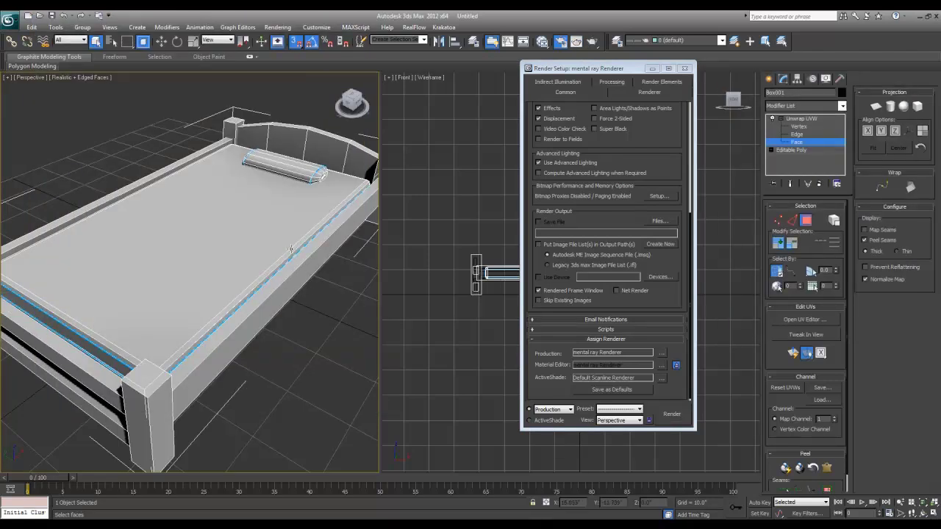
# Open the Render To Texture settings for the bed and place them beside the Render Setup window.
pyautogui.press('0')
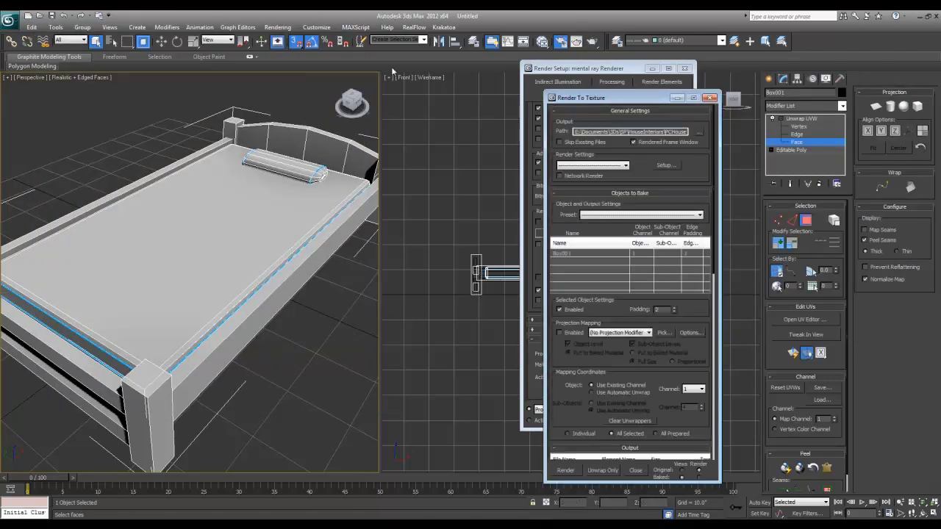
pyautogui.click(279, 28)
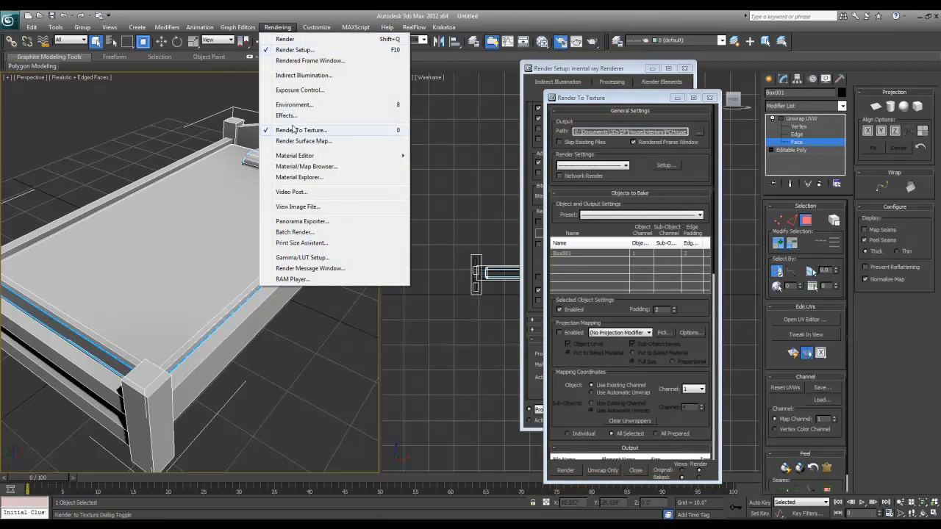
pyautogui.moveTo(628, 103); pyautogui.dragTo(407, 94)
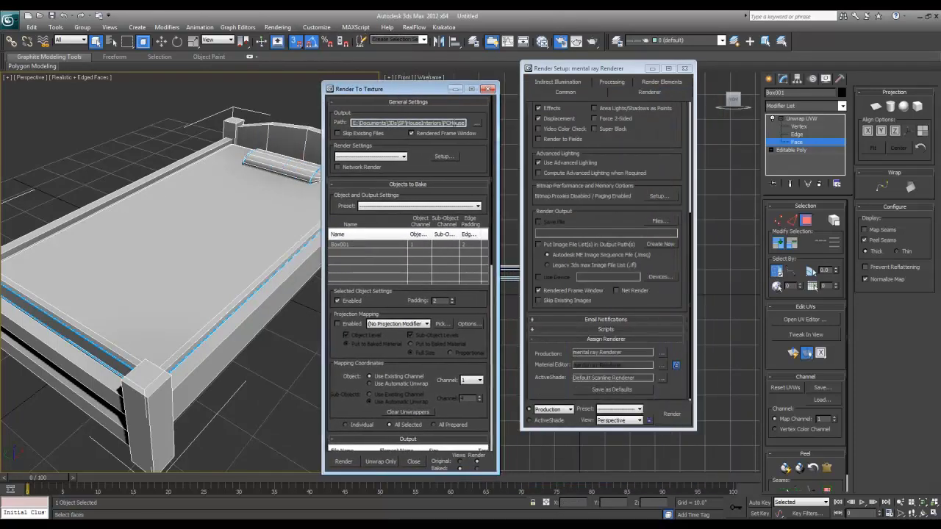
pyautogui.moveTo(338, 129)
pyautogui.mouseDown()
pyautogui.moveTo(336, 172)
pyautogui.moveTo(327, 128)
pyautogui.mouseUp()
# Set the texture bake's output path to the UVMapping folder inside Tutorials on the E: drive.
pyautogui.click(477, 122)
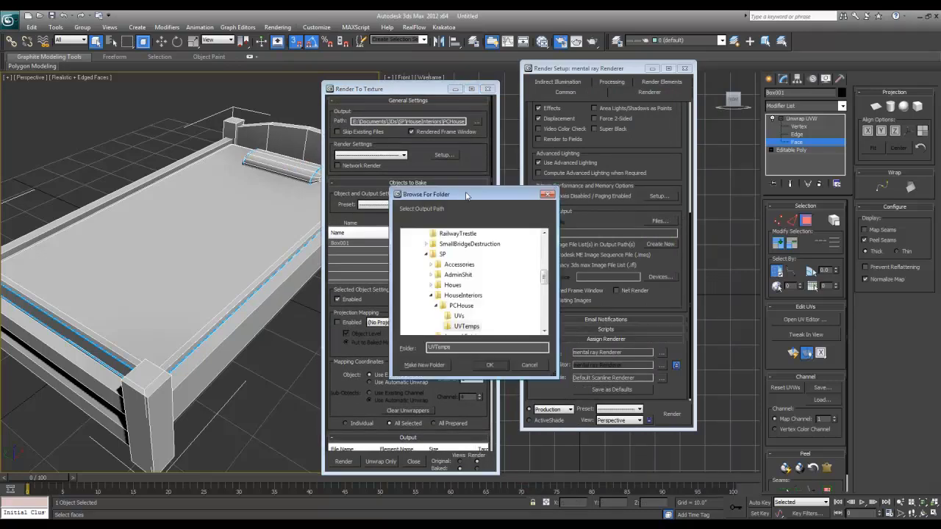
pyautogui.moveTo(543, 281); pyautogui.dragTo(542, 257)
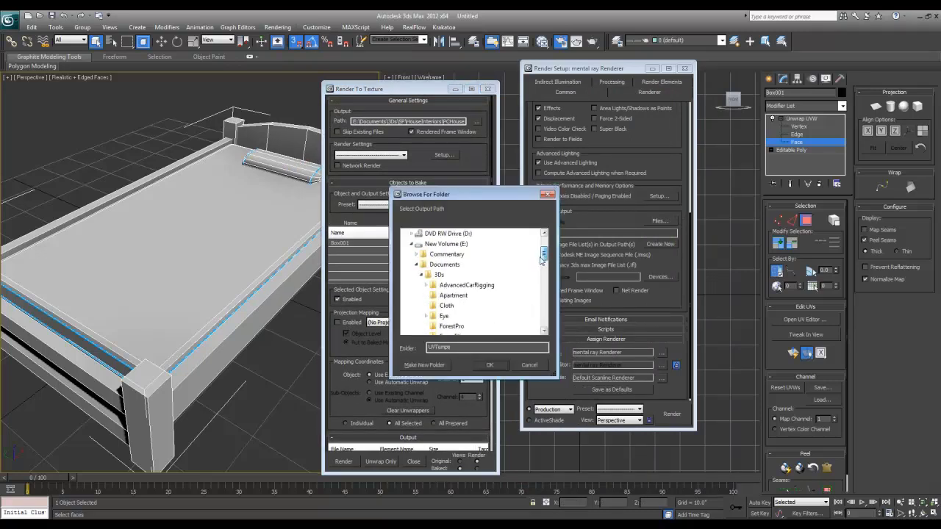
pyautogui.click(426, 274)
pyautogui.click(416, 264)
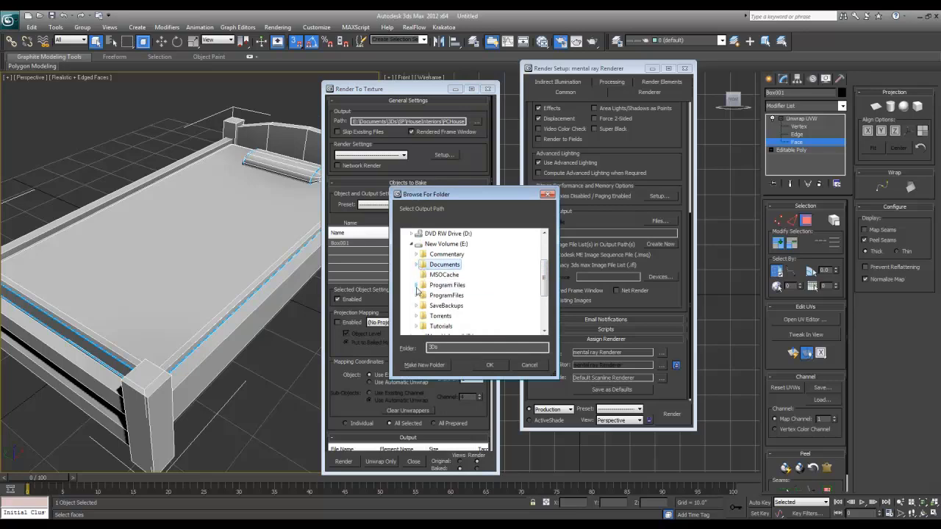
pyautogui.click(416, 326)
pyautogui.scroll(-1, 441, 297)
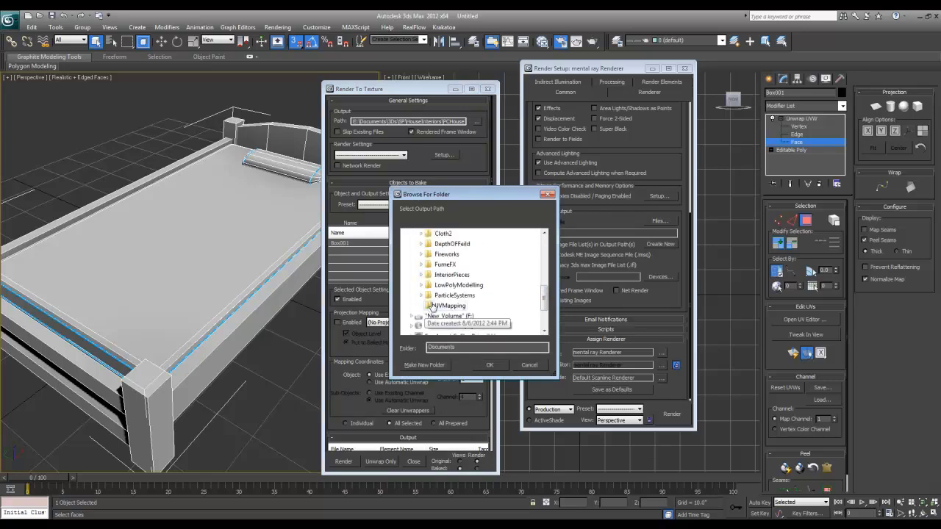
pyautogui.click(448, 285)
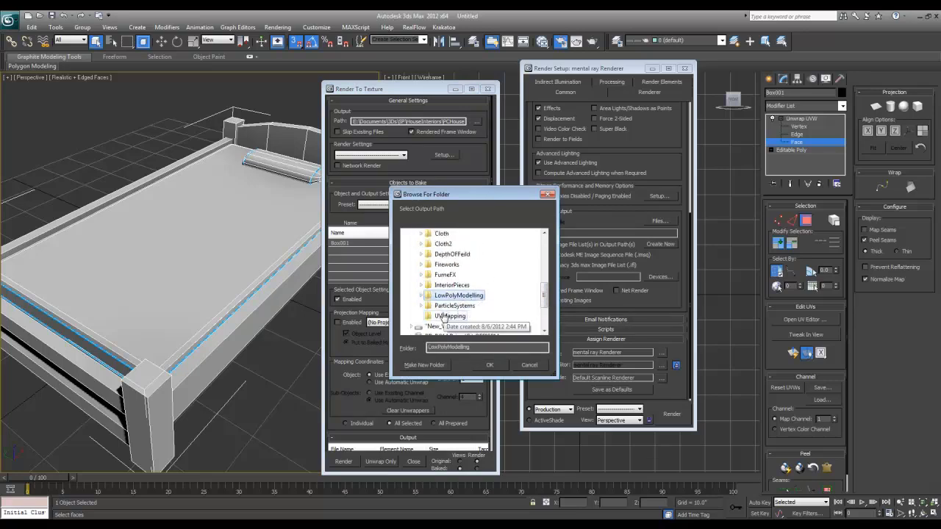
pyautogui.click(444, 316)
pyautogui.scroll(-1, 444, 313)
pyautogui.click(489, 364)
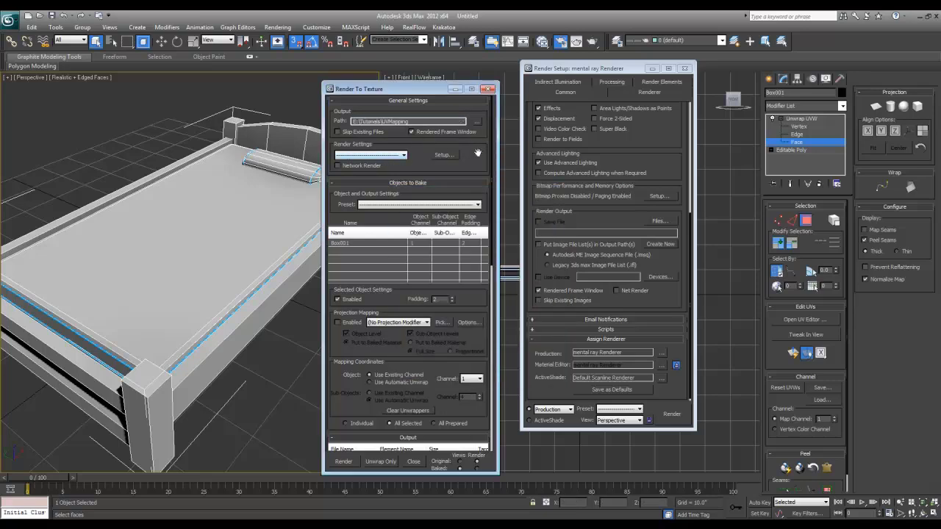
pyautogui.click(403, 155)
pyautogui.scroll(-2, 405, 206)
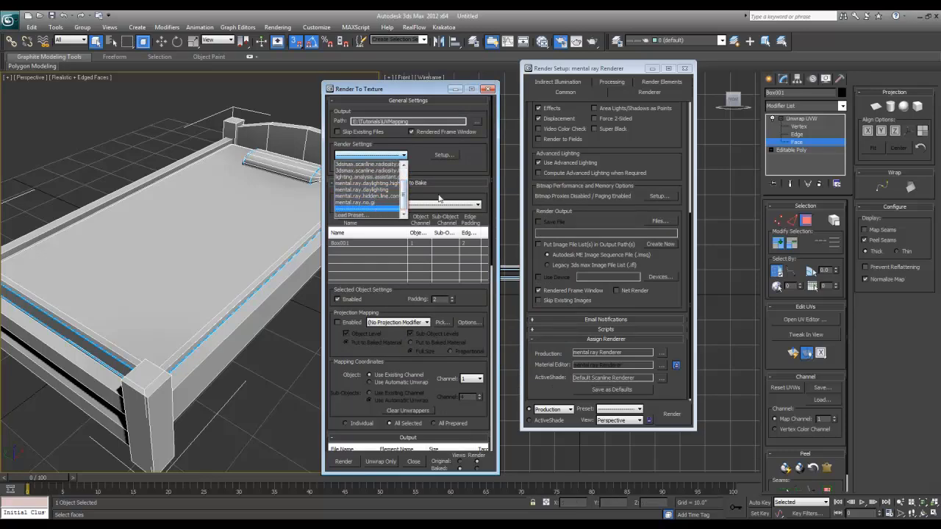
pyautogui.click(383, 210)
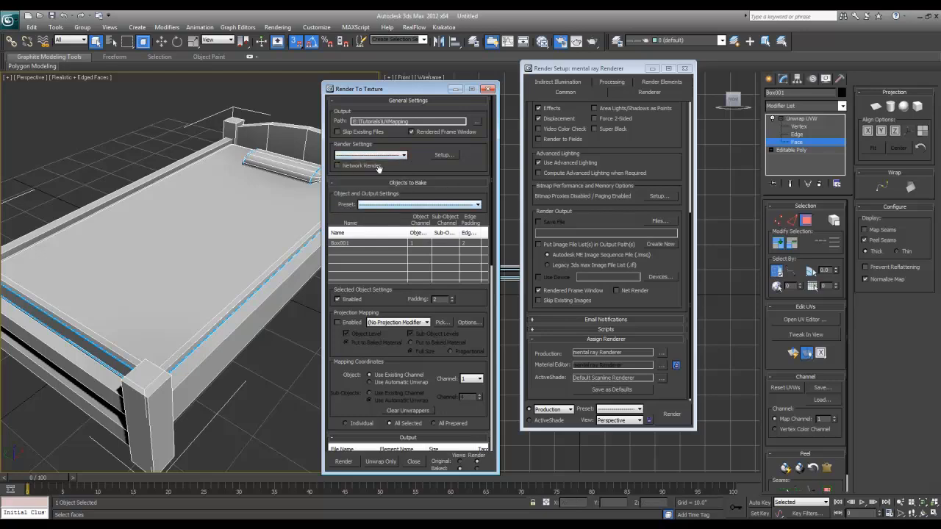
# Rename the selected bed object as Bed so that its baked files carry that name.
pyautogui.scroll(-1, 420, 150)
pyautogui.scroll(-3, 419, 150)
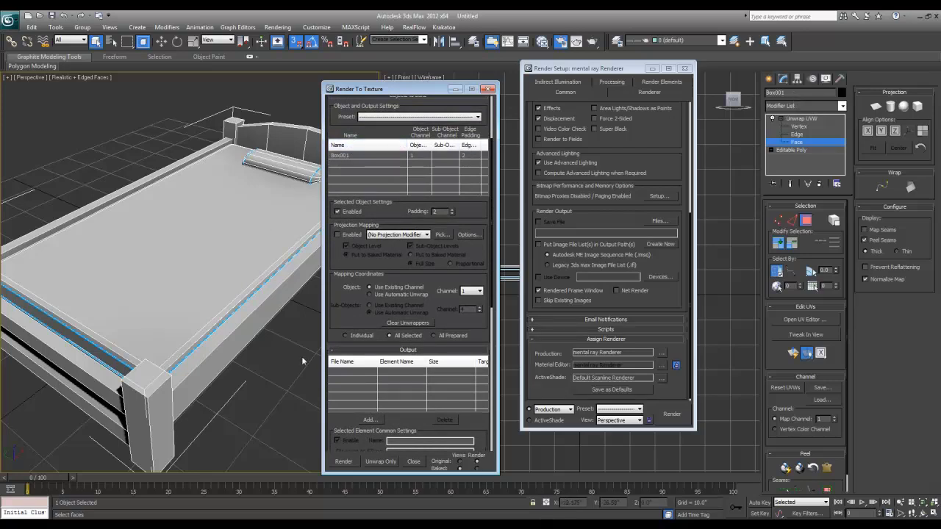
pyautogui.moveTo(797, 94); pyautogui.dragTo(710, 92)
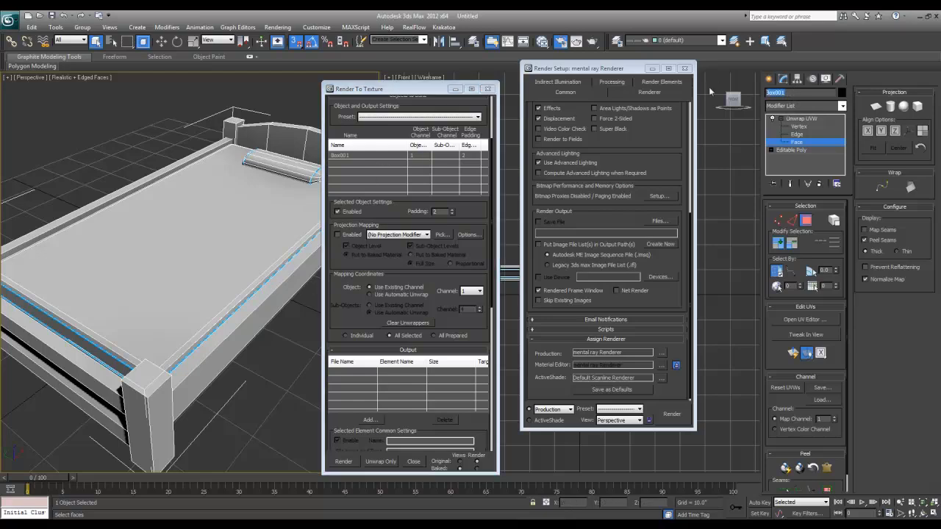
pyautogui.write('Bed')
# Using the existing mapping channel, add an Ambient Occlusion (MR) element to the bed's bake output with a 2048x2048 map size.
pyautogui.moveTo(331, 254); pyautogui.dragTo(363, 122)
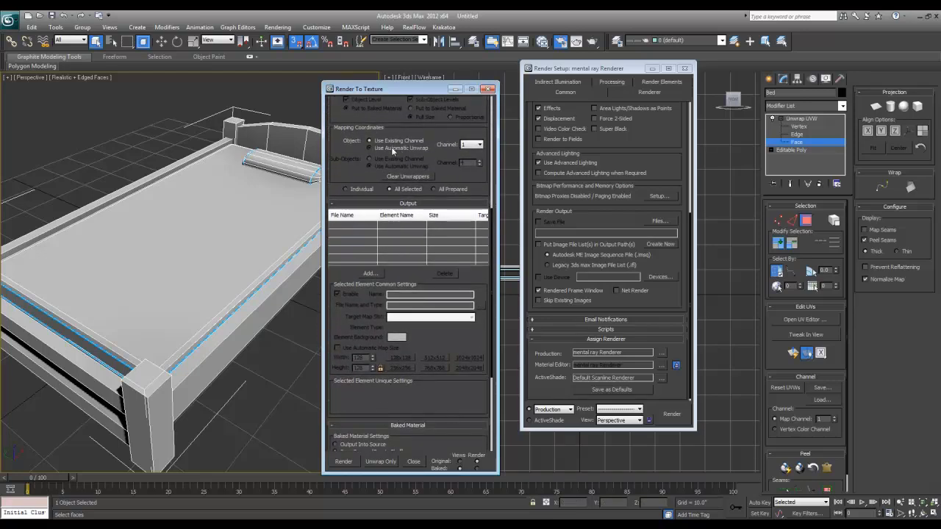
pyautogui.click(391, 147)
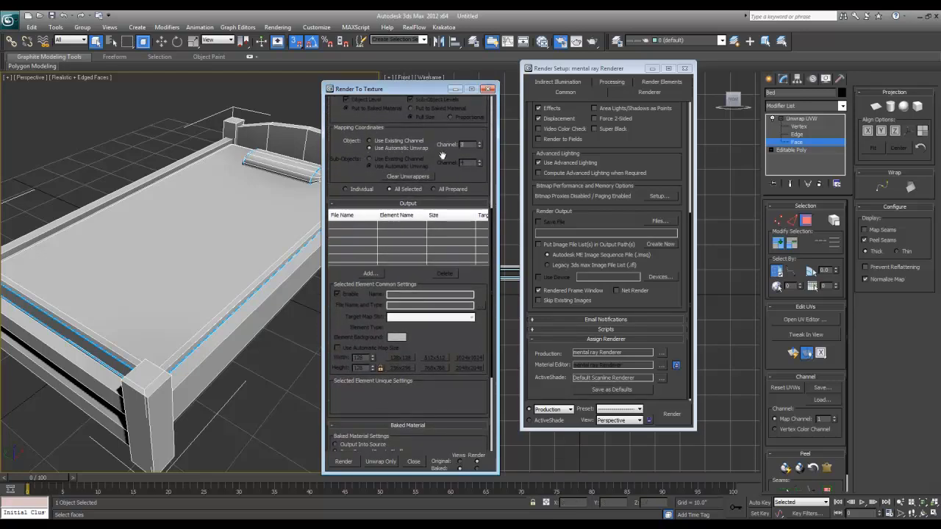
pyautogui.click(380, 142)
pyautogui.scroll(-5, 338, 191)
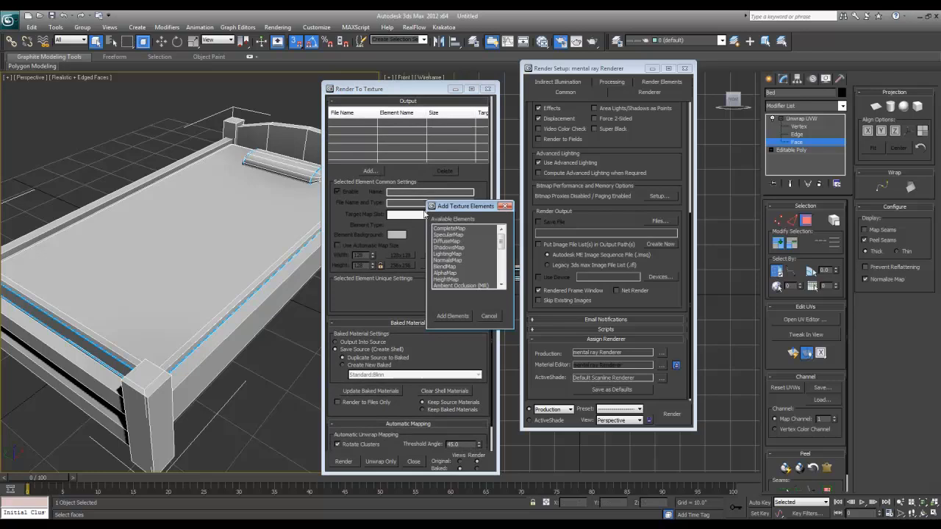
pyautogui.click(459, 285)
pyautogui.click(453, 315)
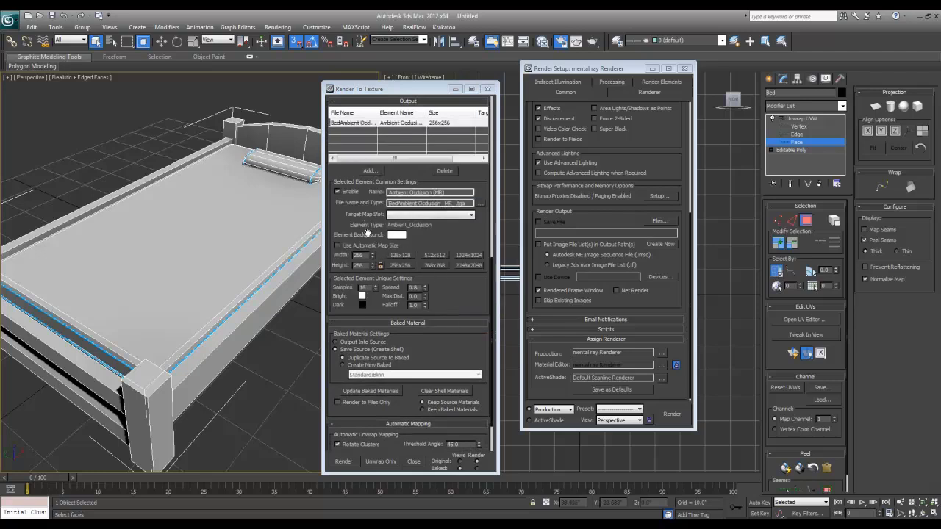
pyautogui.click(469, 266)
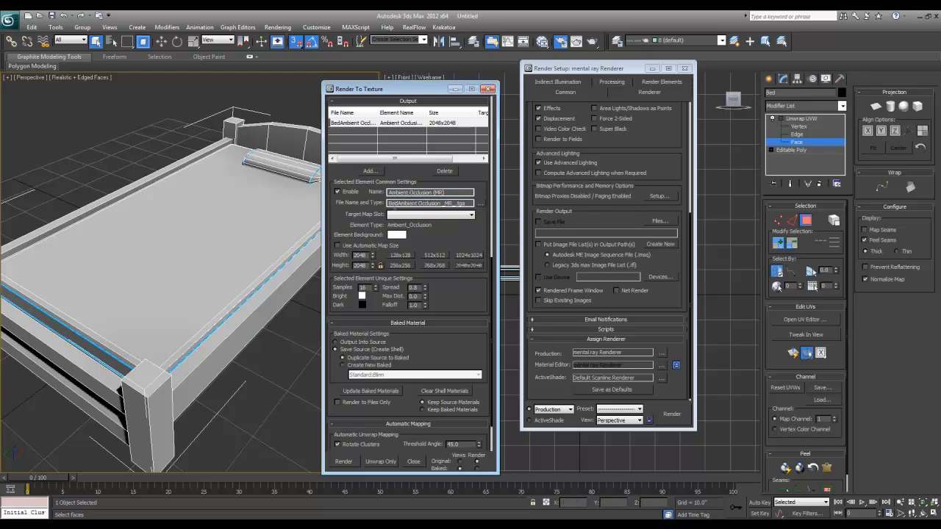
# Review the ambient occlusion element's file name and type, along with the bake's output path and object settings.
pyautogui.moveTo(389, 202); pyautogui.dragTo(470, 203)
pyautogui.doubleClick(430, 202)
pyautogui.click(430, 202)
pyautogui.scroll(2, 450, 212)
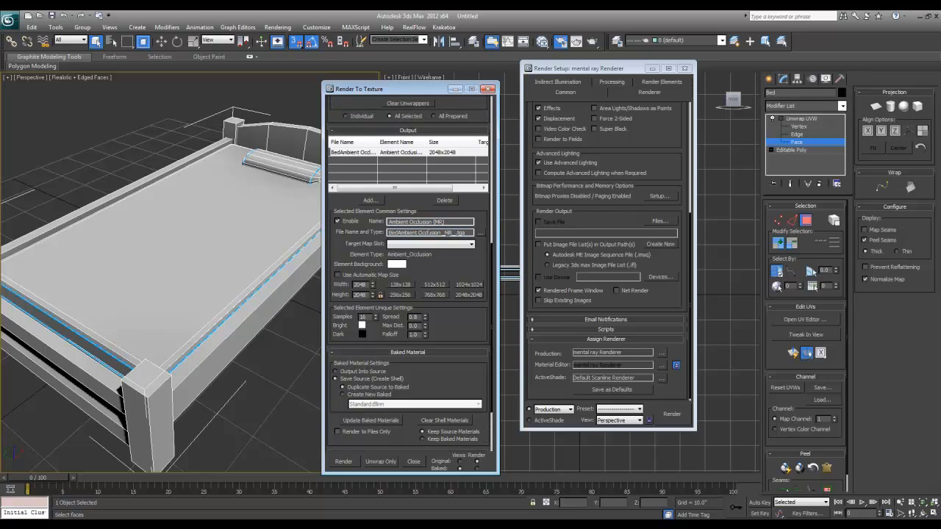
pyautogui.moveTo(441, 232); pyautogui.dragTo(454, 232)
pyautogui.moveTo(396, 232); pyautogui.dragTo(388, 232)
pyautogui.scroll(5, 460, 250)
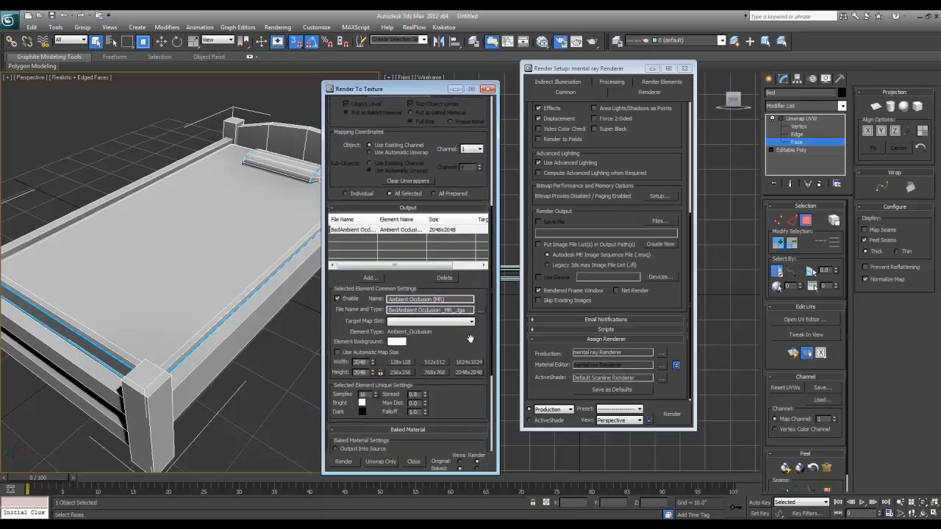
pyautogui.scroll(6, 460, 250)
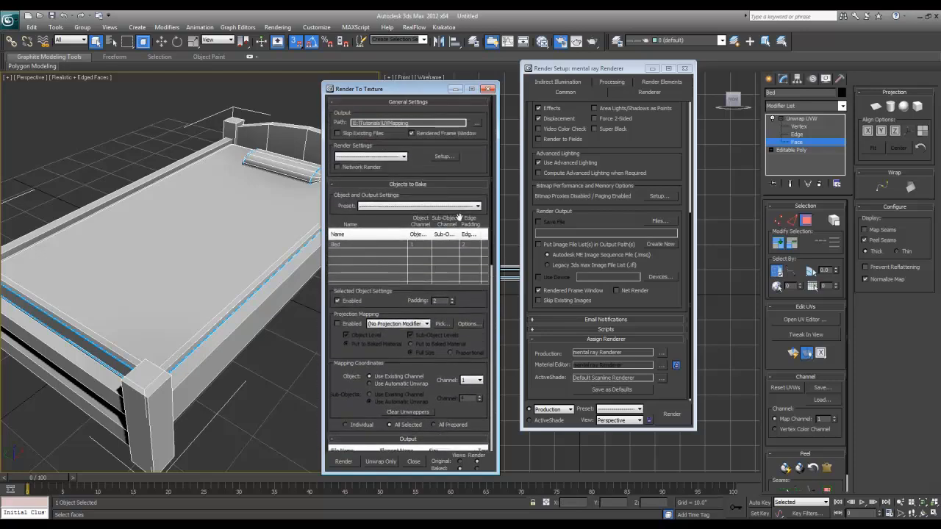
pyautogui.moveTo(479, 161); pyautogui.dragTo(484, 11)
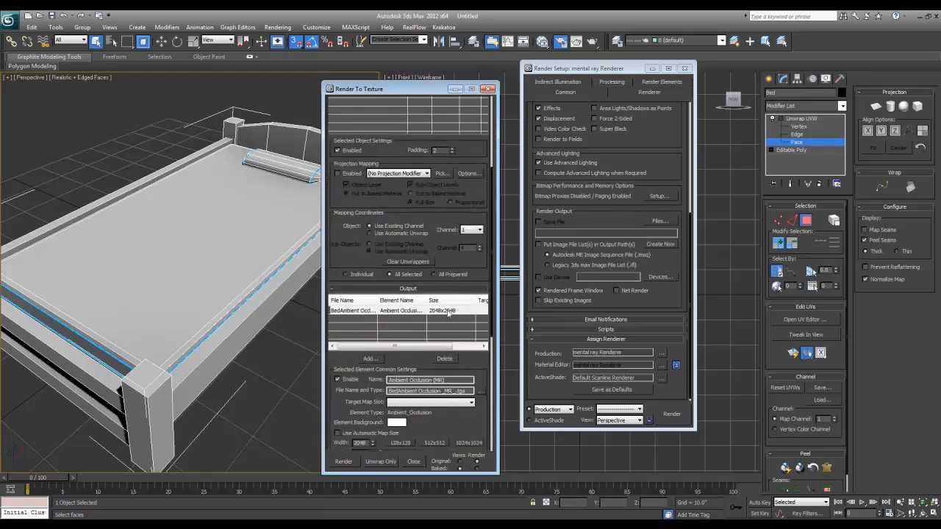
pyautogui.moveTo(468, 266); pyautogui.dragTo(472, 207)
pyautogui.scroll(-5, 471, 221)
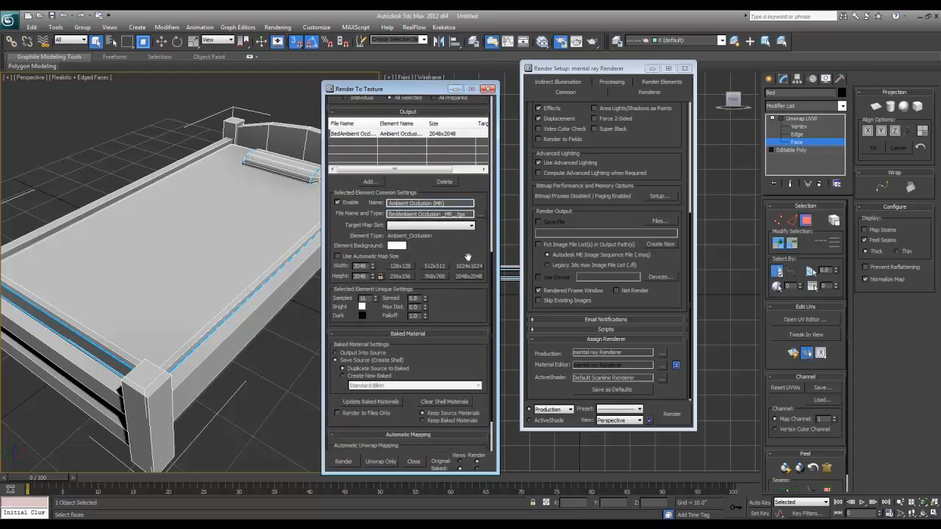
pyautogui.scroll(-1, 459, 229)
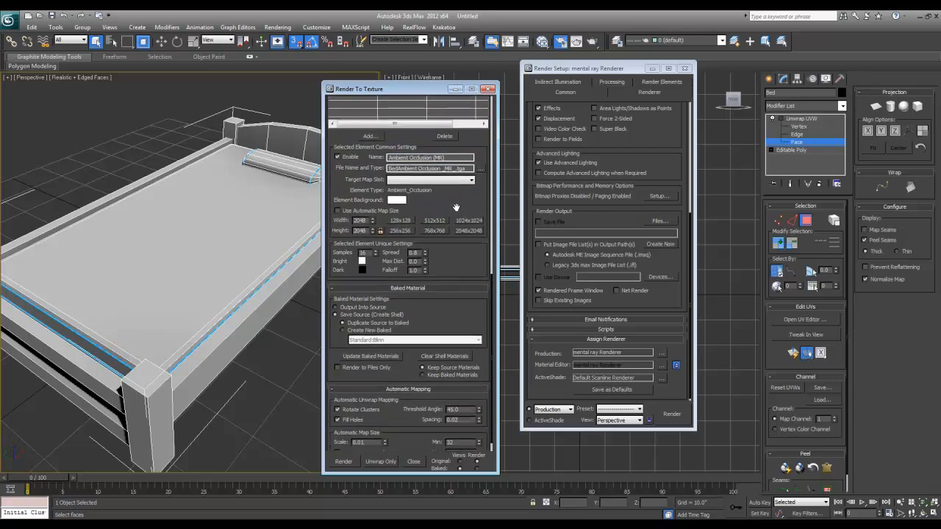
pyautogui.click(393, 180)
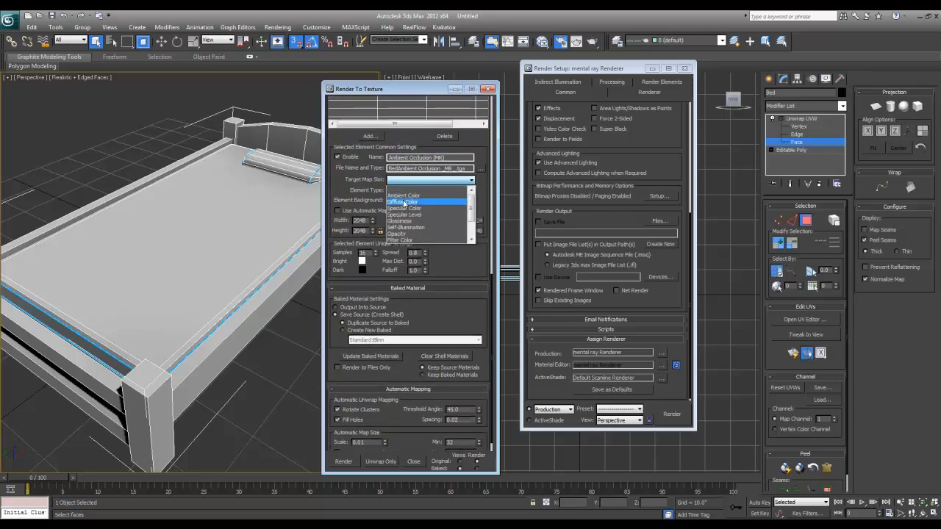
pyautogui.click(466, 262)
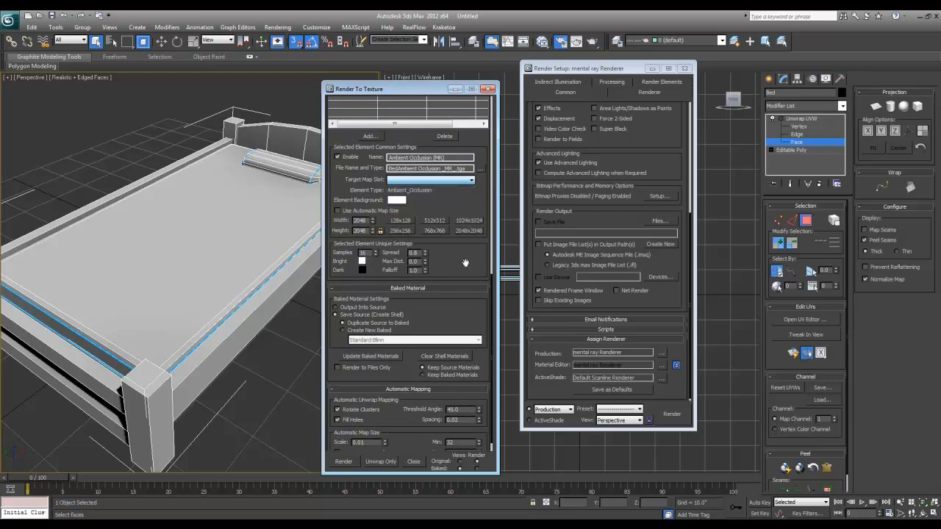
pyautogui.click(403, 180)
pyautogui.click(408, 193)
pyautogui.click(413, 181)
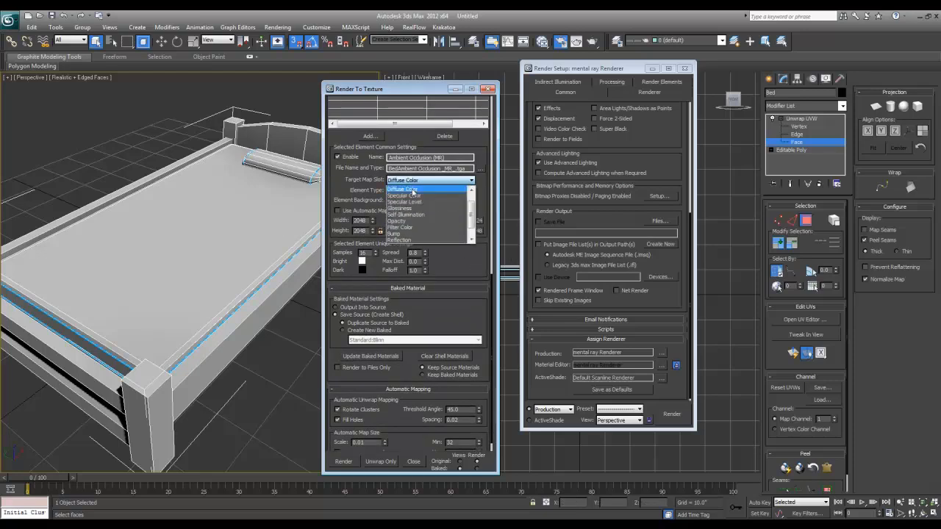
pyautogui.click(412, 191)
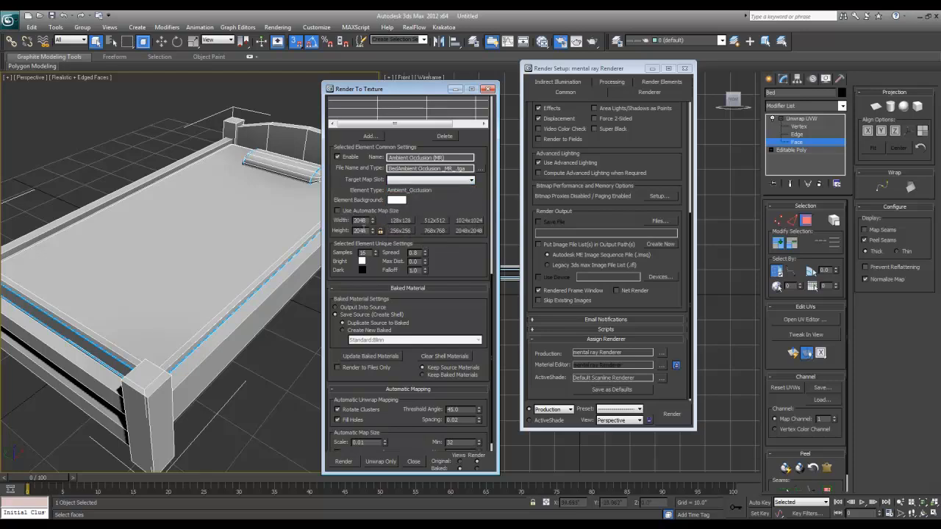
# Set the ambient occlusion element's samples to 256.
pyautogui.moveTo(368, 252); pyautogui.dragTo(315, 250)
pyautogui.write('25')
pyautogui.scroll(-2, 473, 307)
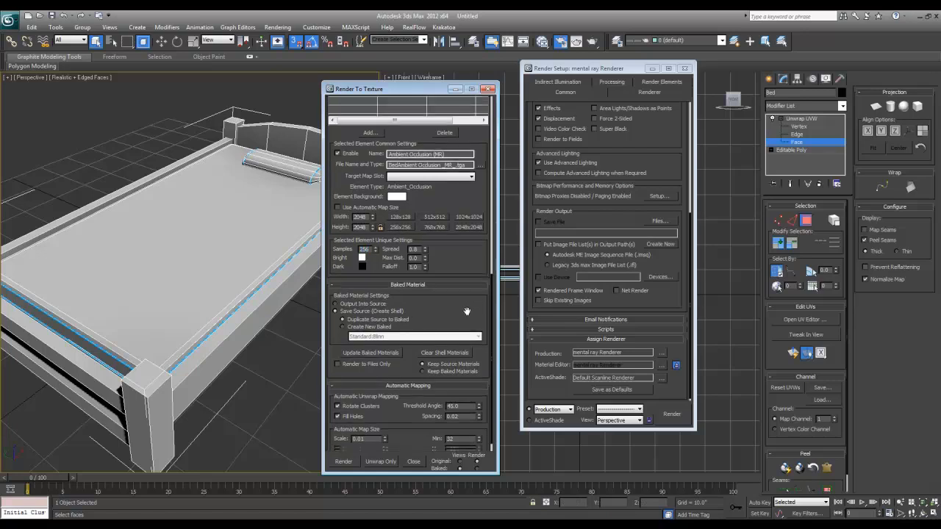
# Render the bed's ambient occlusion texture without a target map slot, and close the rendered image window.
pyautogui.click(350, 464)
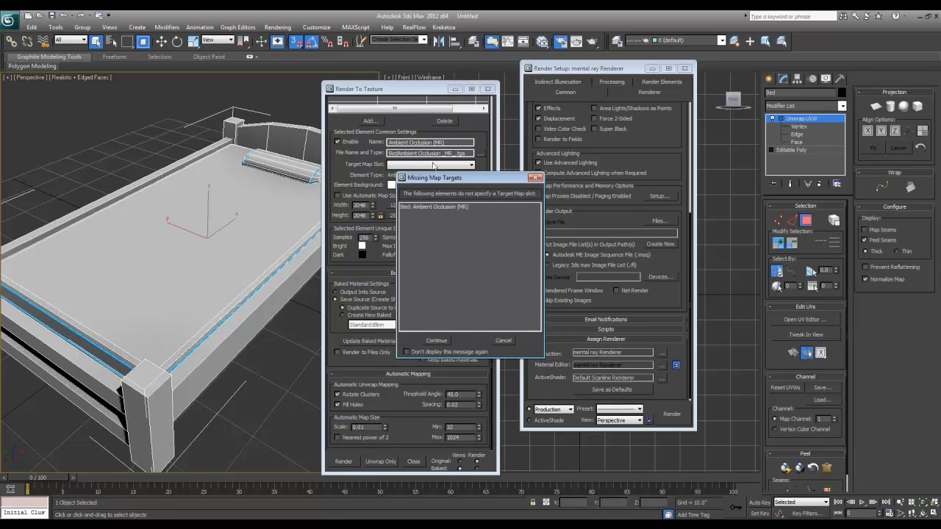
pyautogui.click(436, 341)
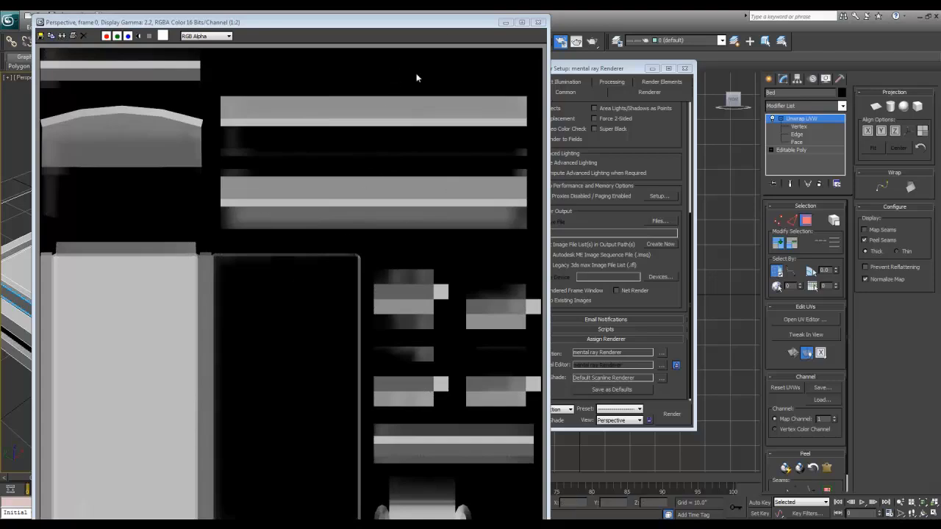
pyautogui.click(537, 23)
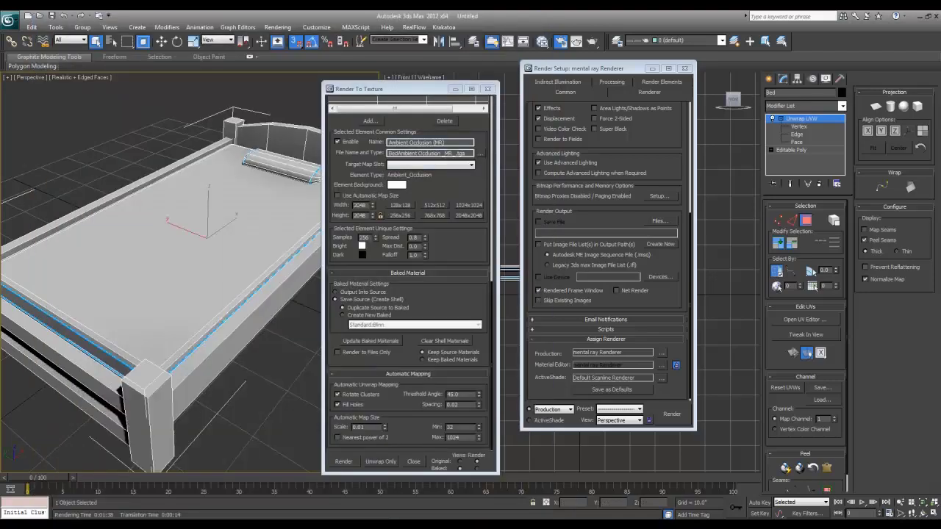
# Open the baked BedAmbient Occlusion _MR_ file in Photoshop from the UVMapping folder inside Tutorials on the E: drive.
pyautogui.click(127, 526)
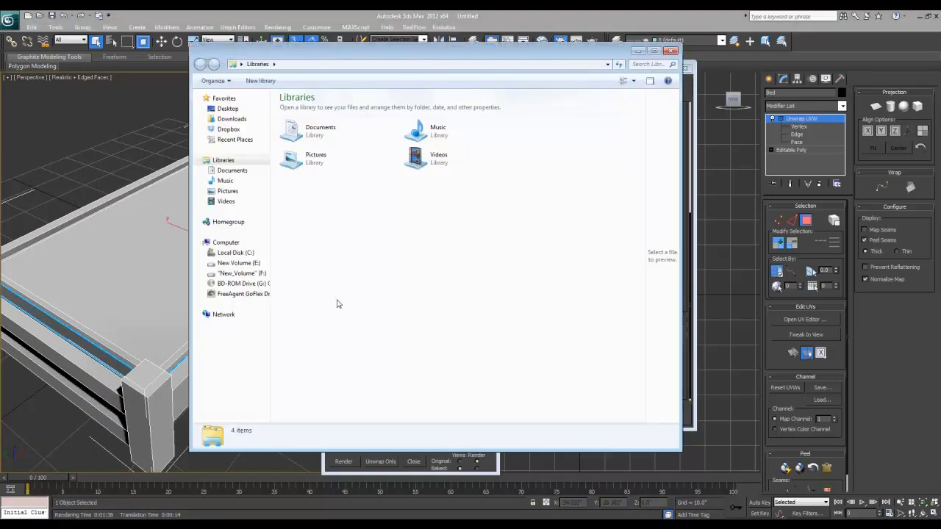
pyautogui.click(255, 263)
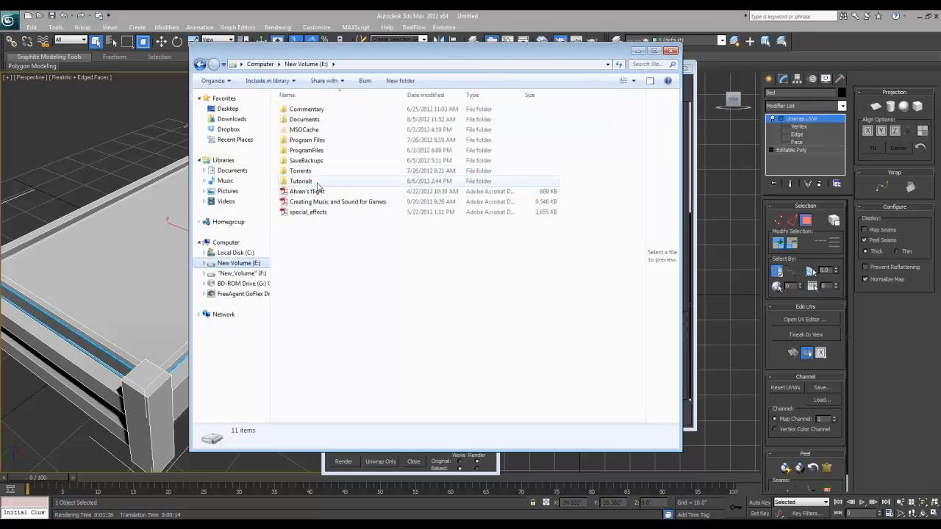
pyautogui.doubleClick(318, 181)
pyautogui.doubleClick(404, 183)
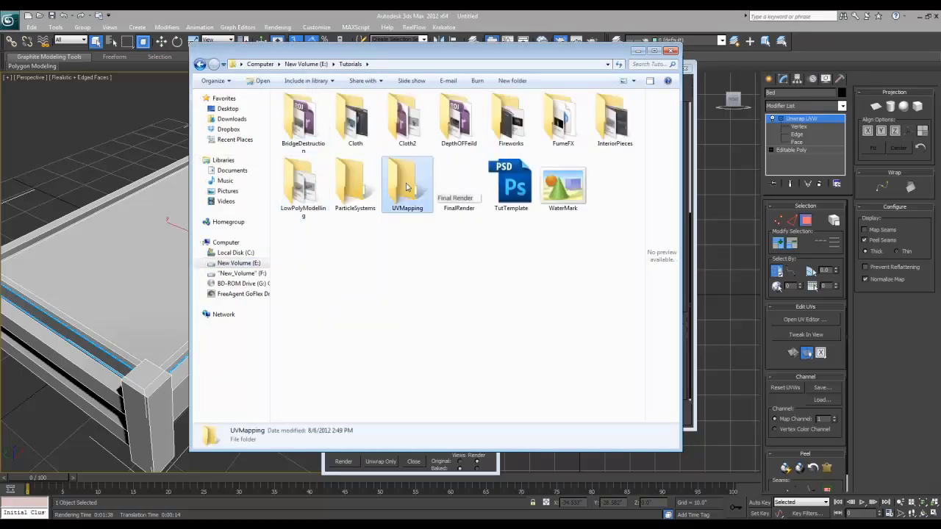
pyautogui.click(314, 134)
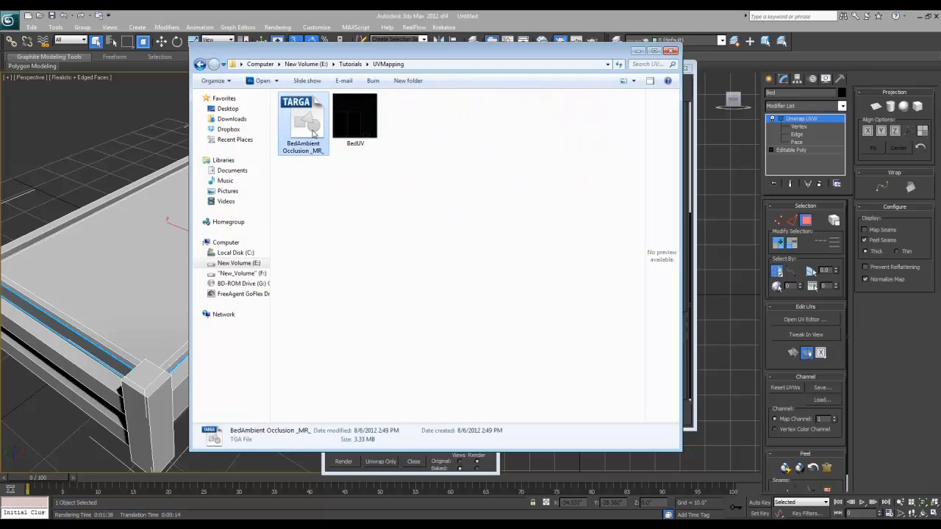
pyautogui.rightClick(306, 125)
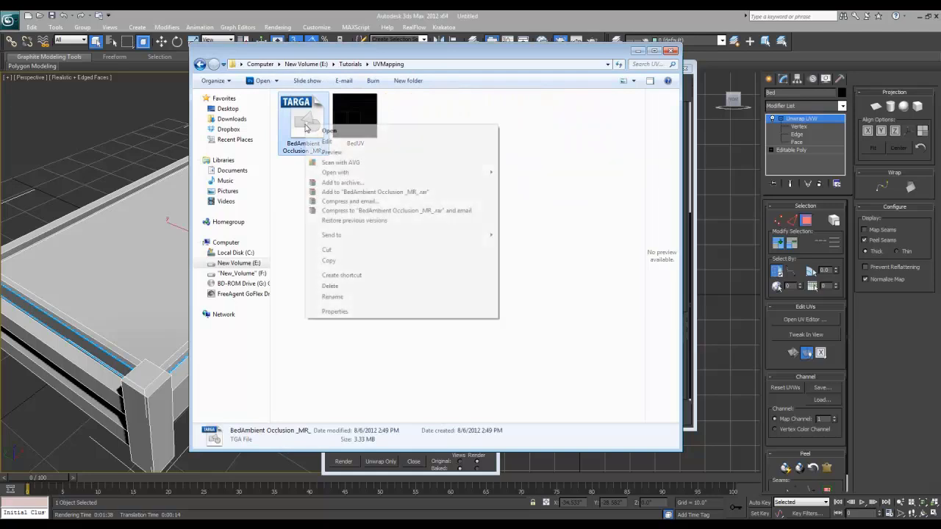
pyautogui.click(350, 130)
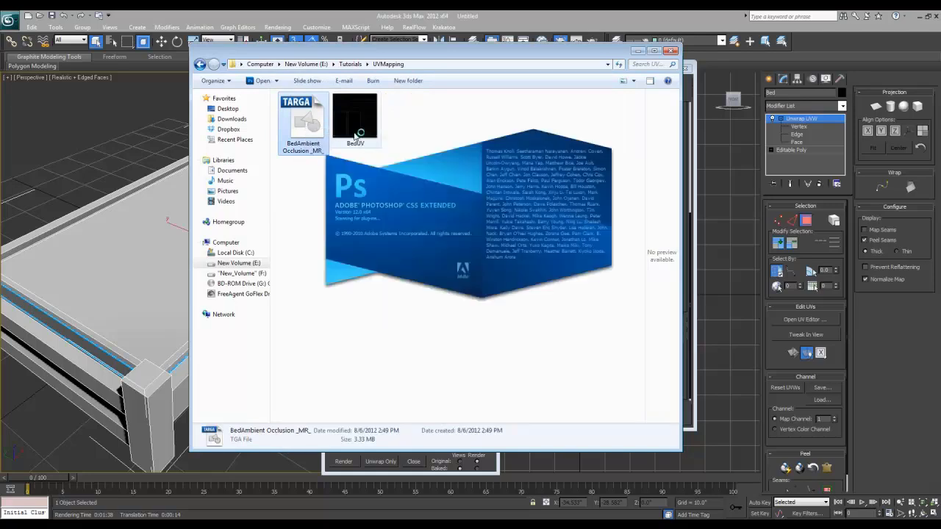
# Return to 3ds Max and examine the file formats available for the ambient occlusion element's output, leaving its file settings as they are.
pyautogui.click(244, 461)
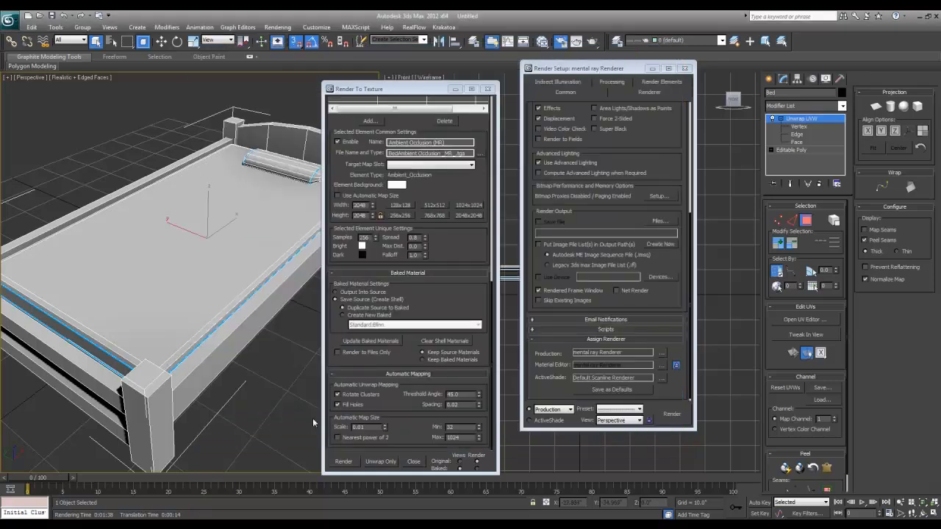
pyautogui.scroll(3, 421, 309)
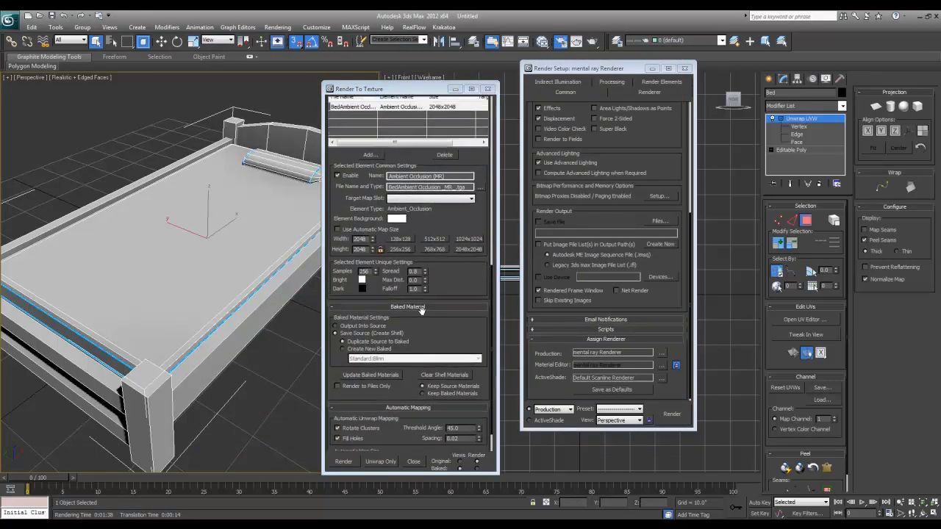
pyautogui.moveTo(421, 309); pyautogui.dragTo(413, 336)
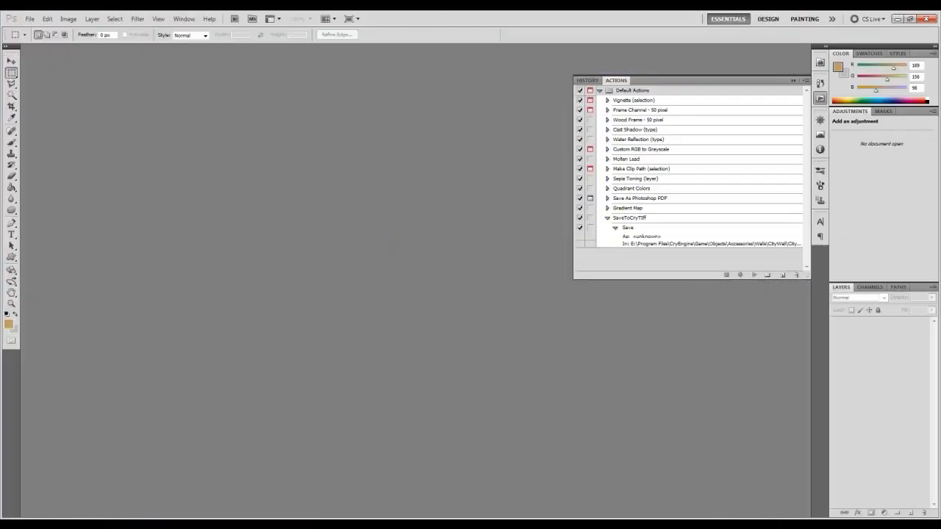
pyautogui.click(195, 524)
pyautogui.click(479, 223)
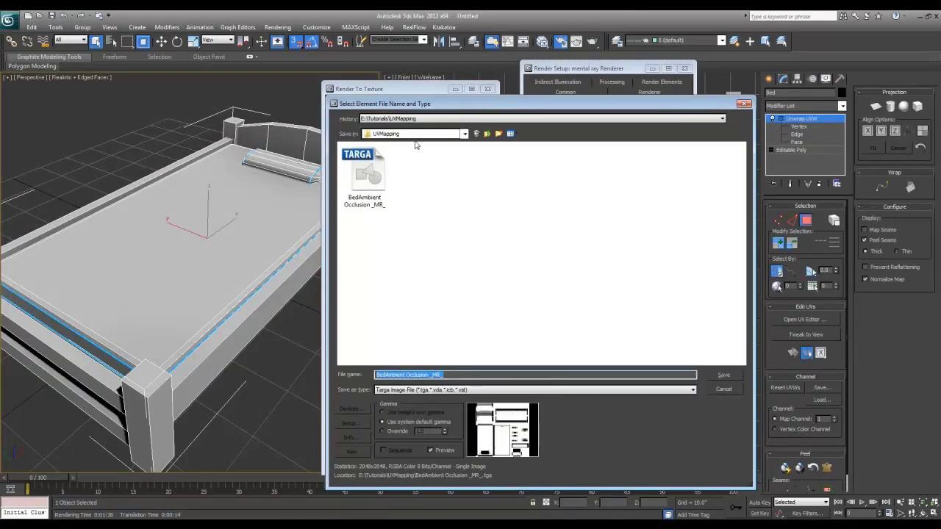
pyautogui.click(419, 390)
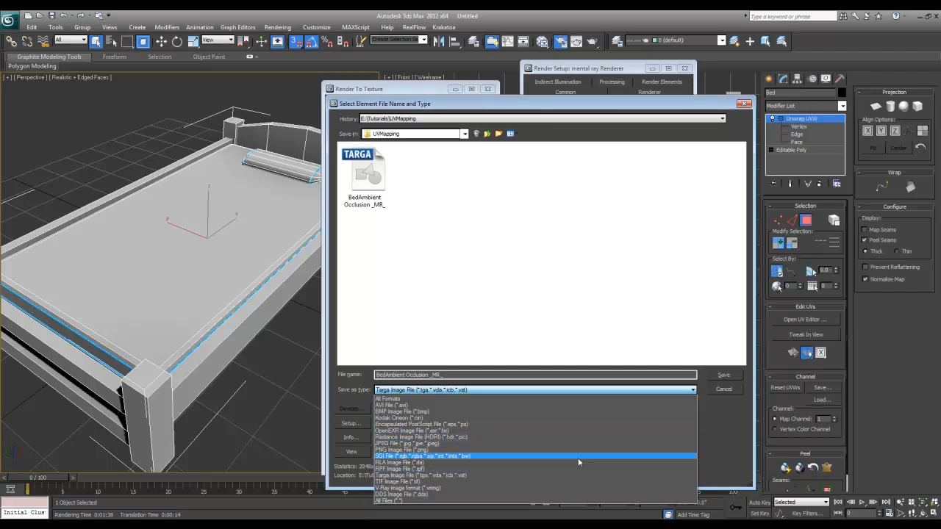
pyautogui.click(734, 422)
pyautogui.click(729, 390)
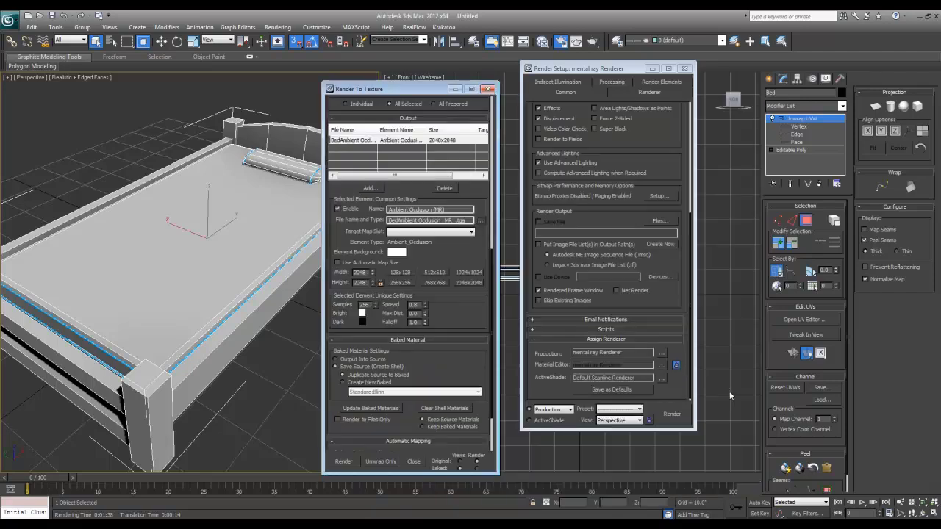